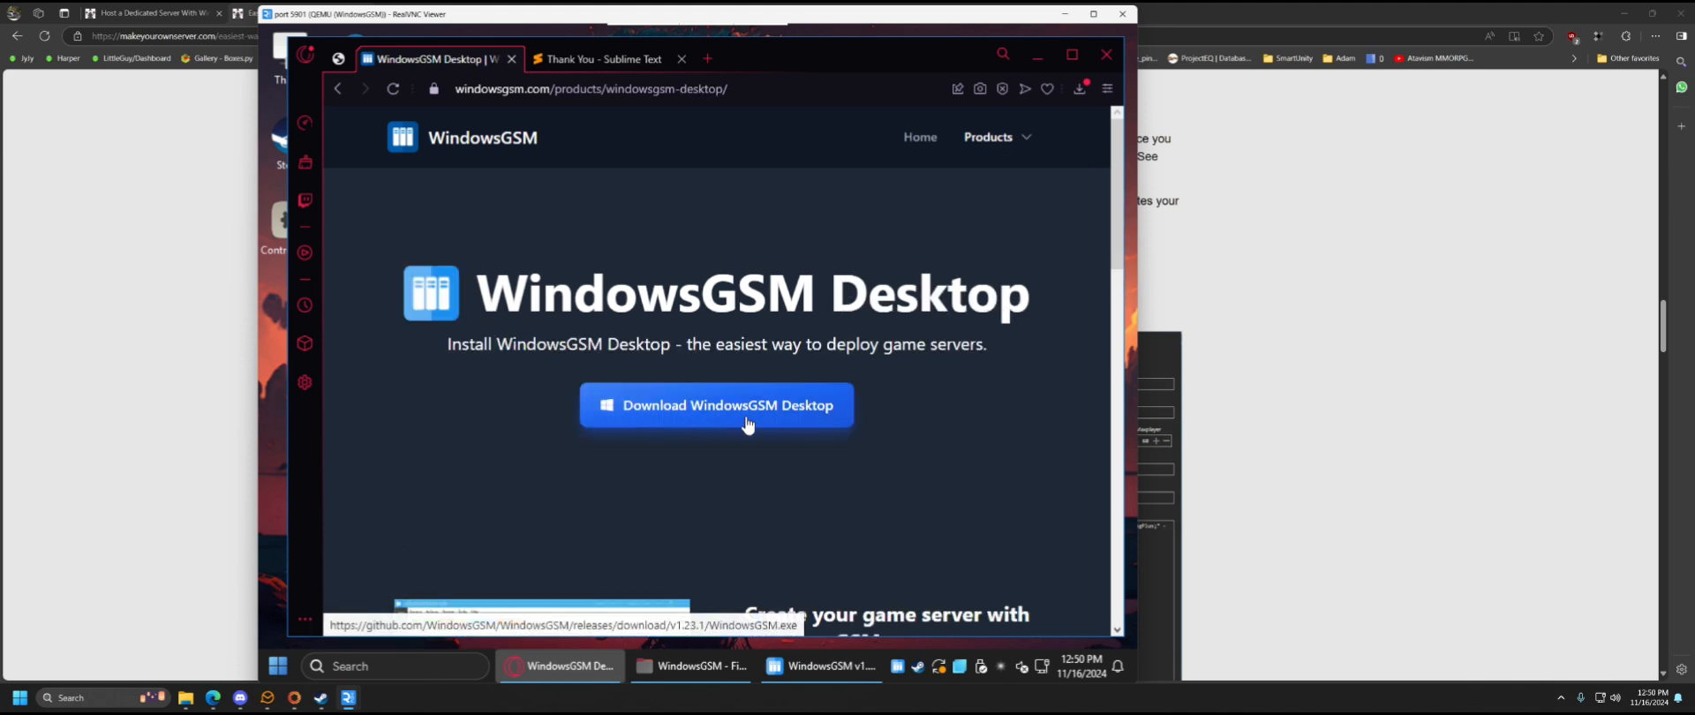
- Close the Sublime Text download page and minimize the browser window
left_click(616, 60)
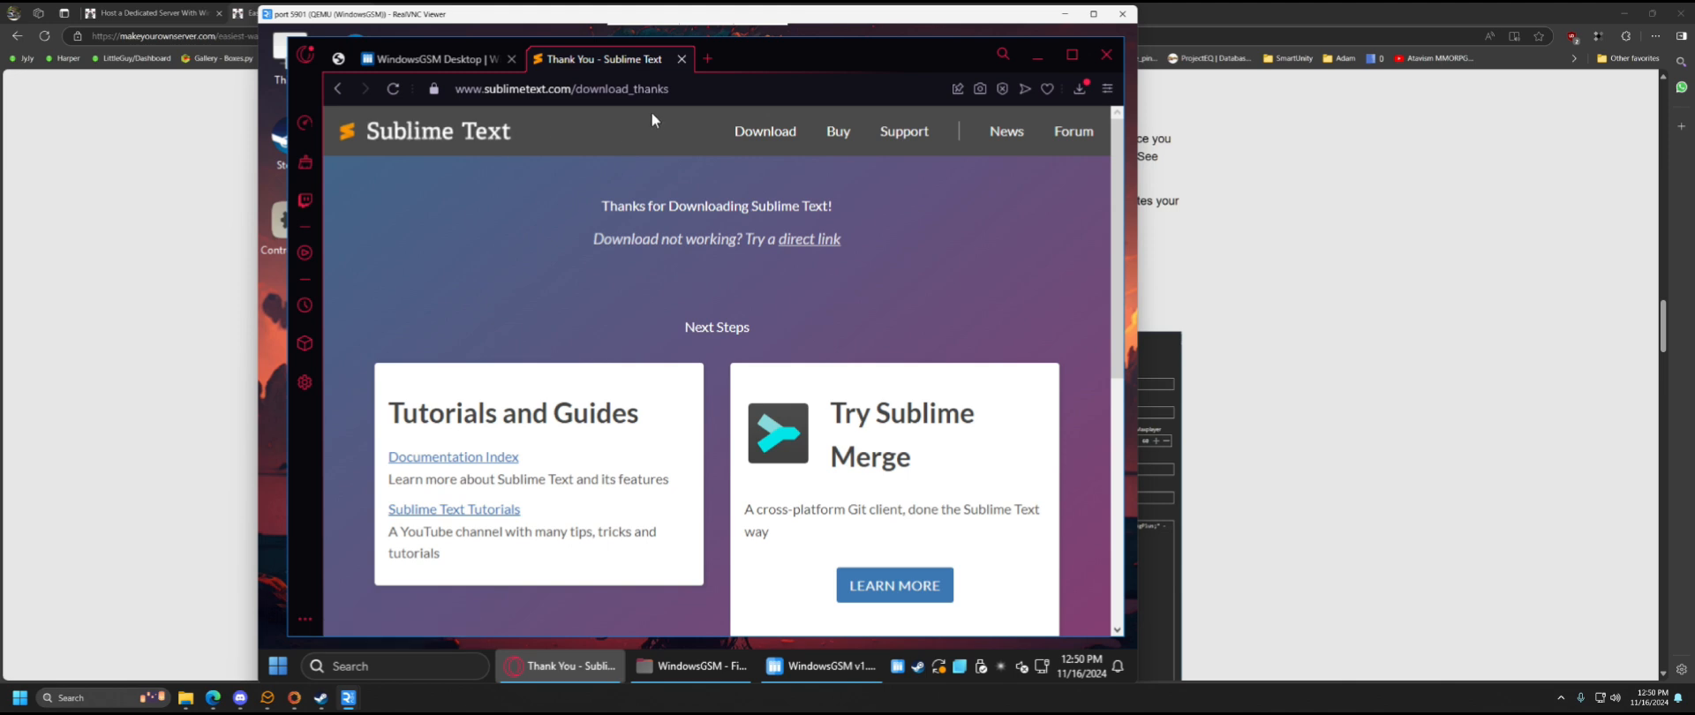
left_click(682, 58)
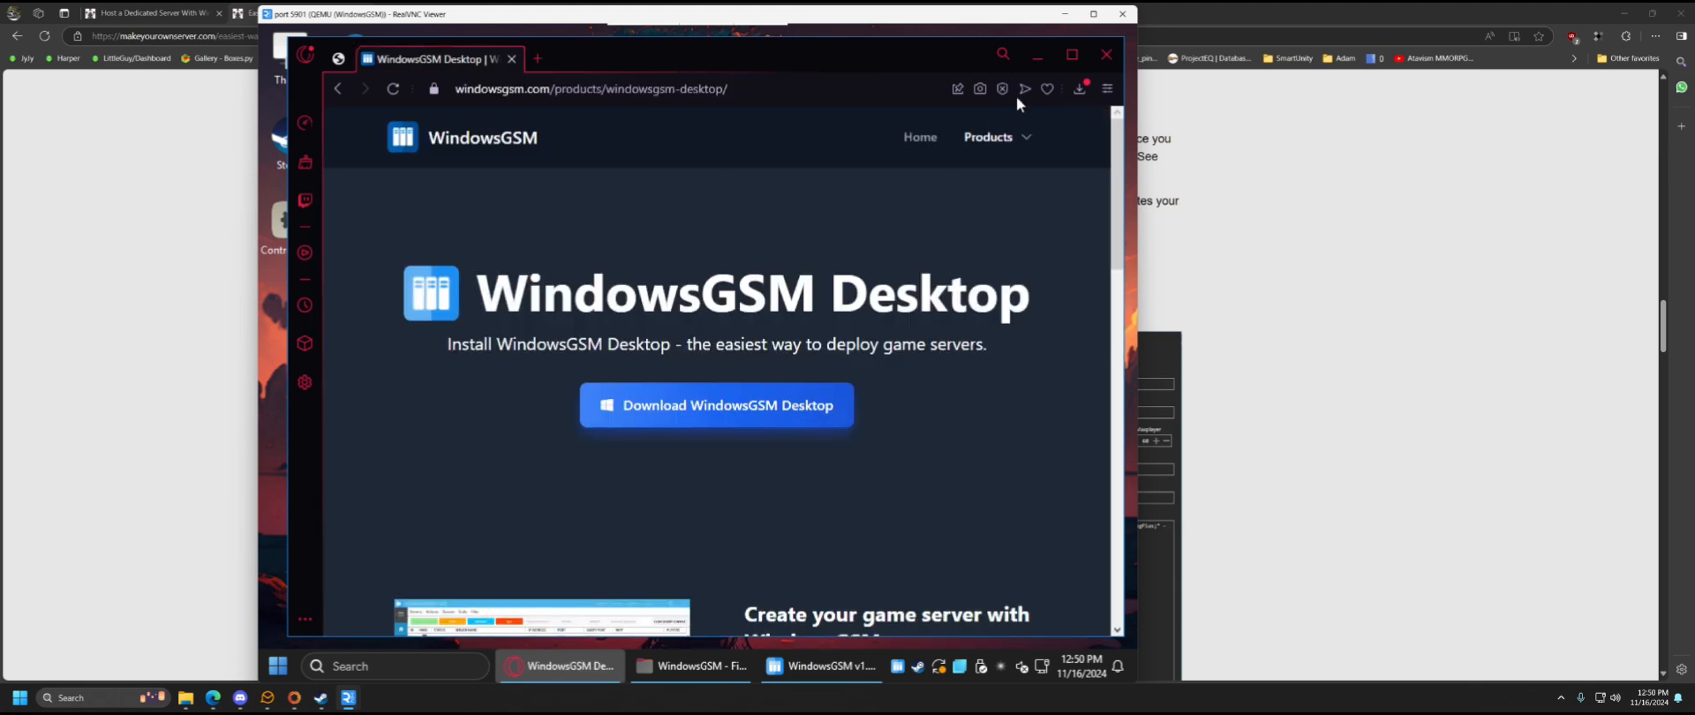
left_click(1036, 56)
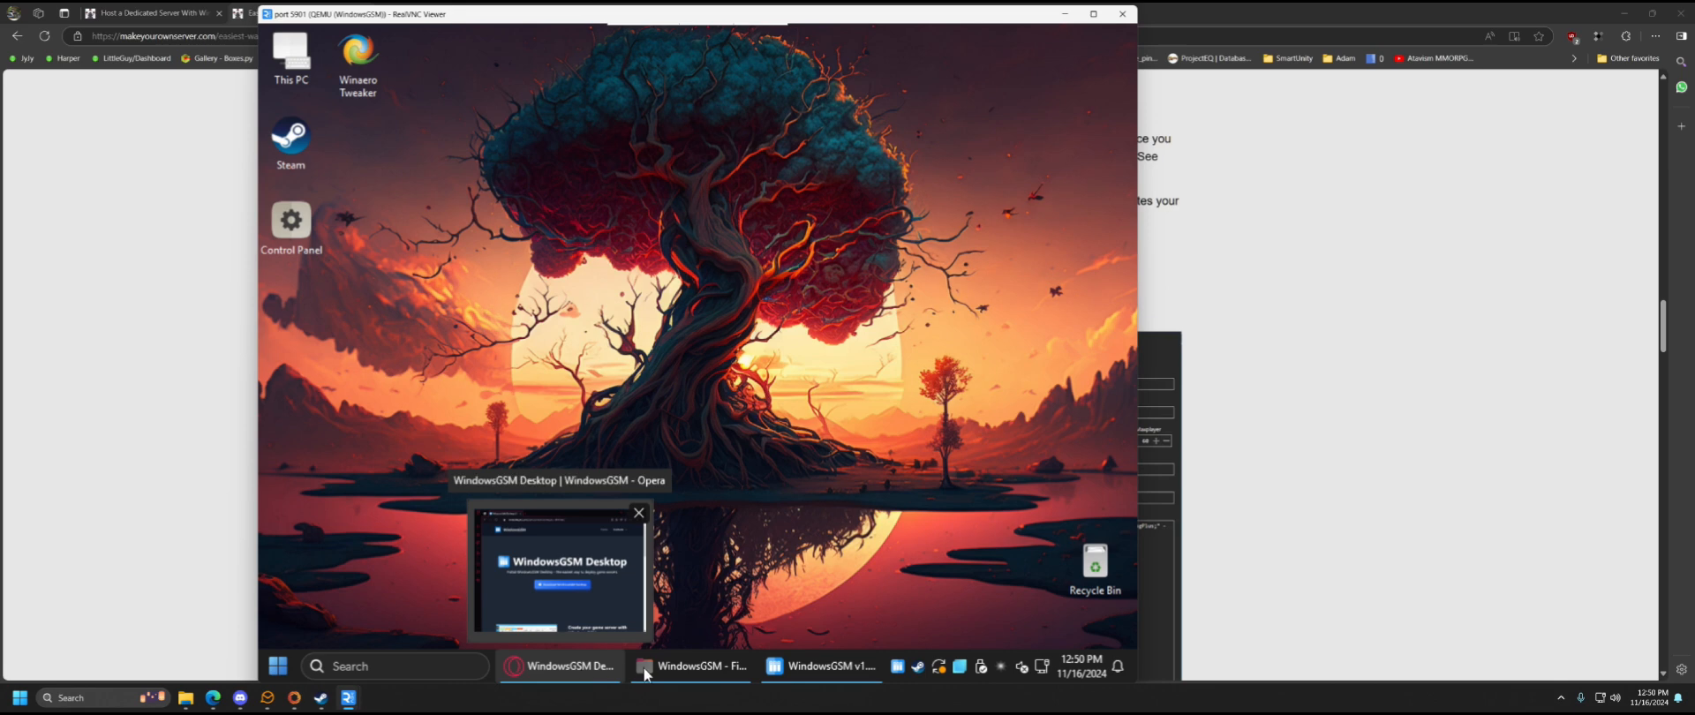
- Show the C: drive in File Explorer and open its WindowsGSM folder
left_click(687, 665)
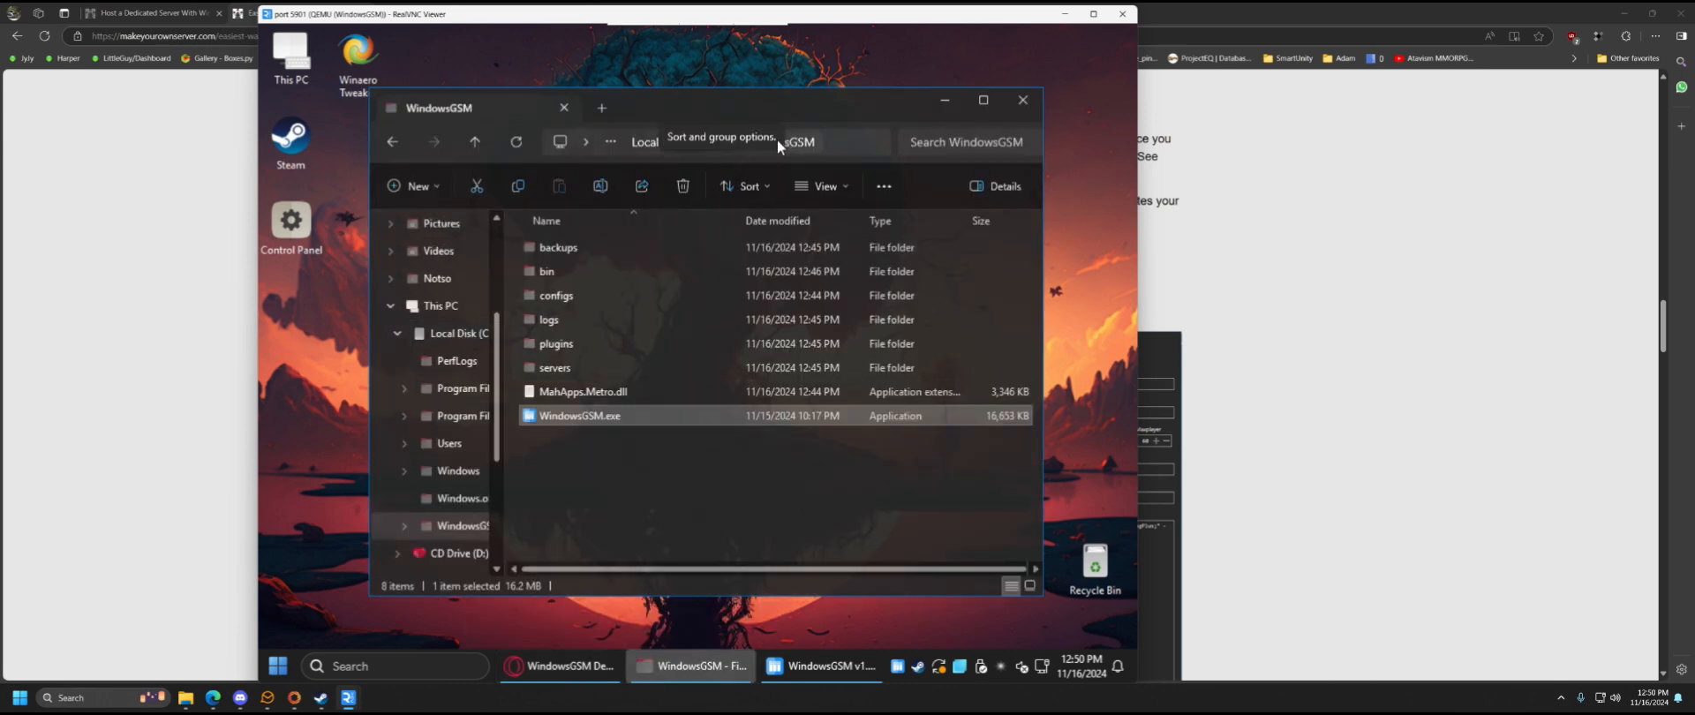
left_click(644, 142)
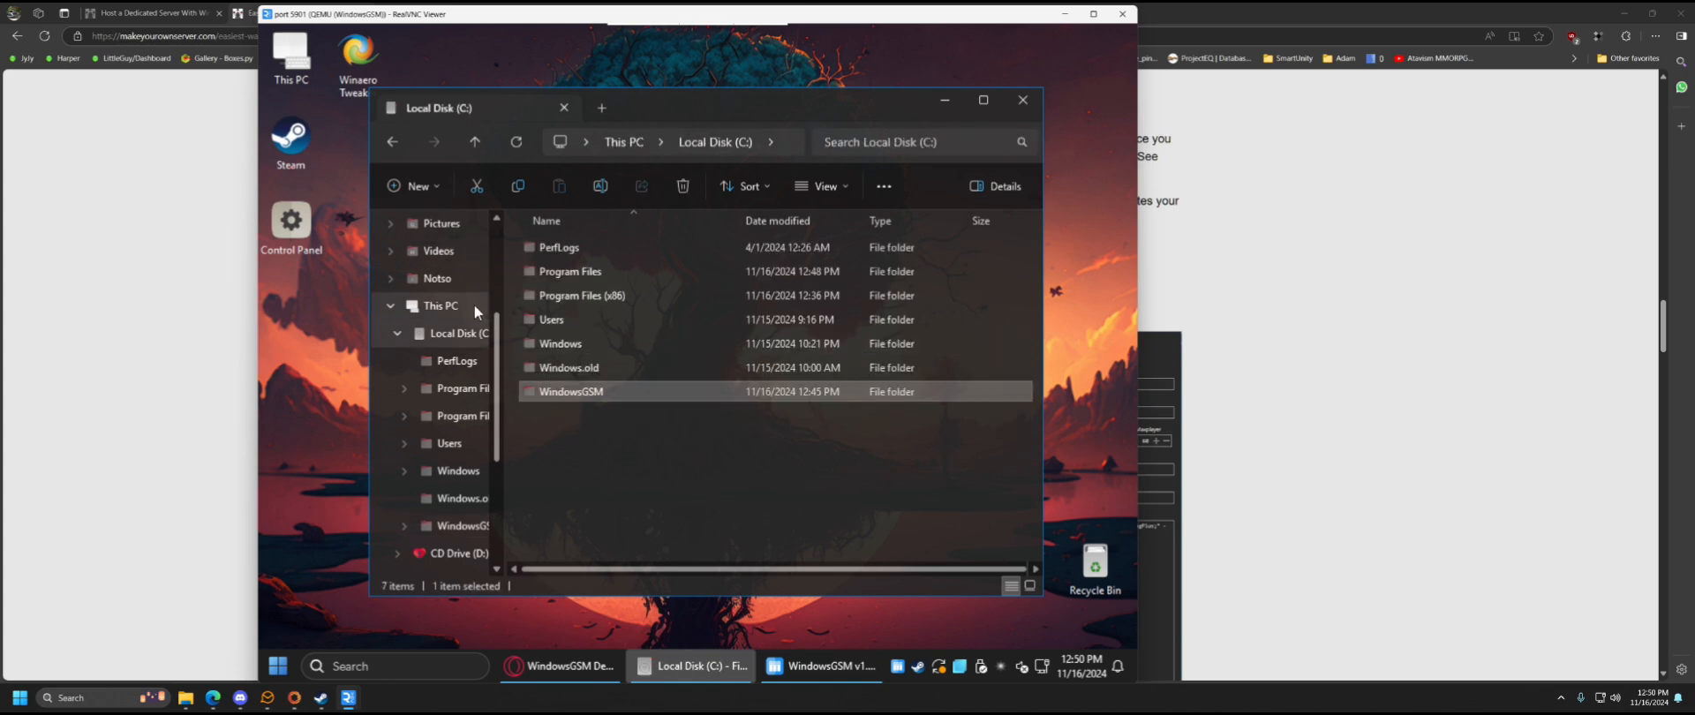
scroll(474, 305, "up", 3)
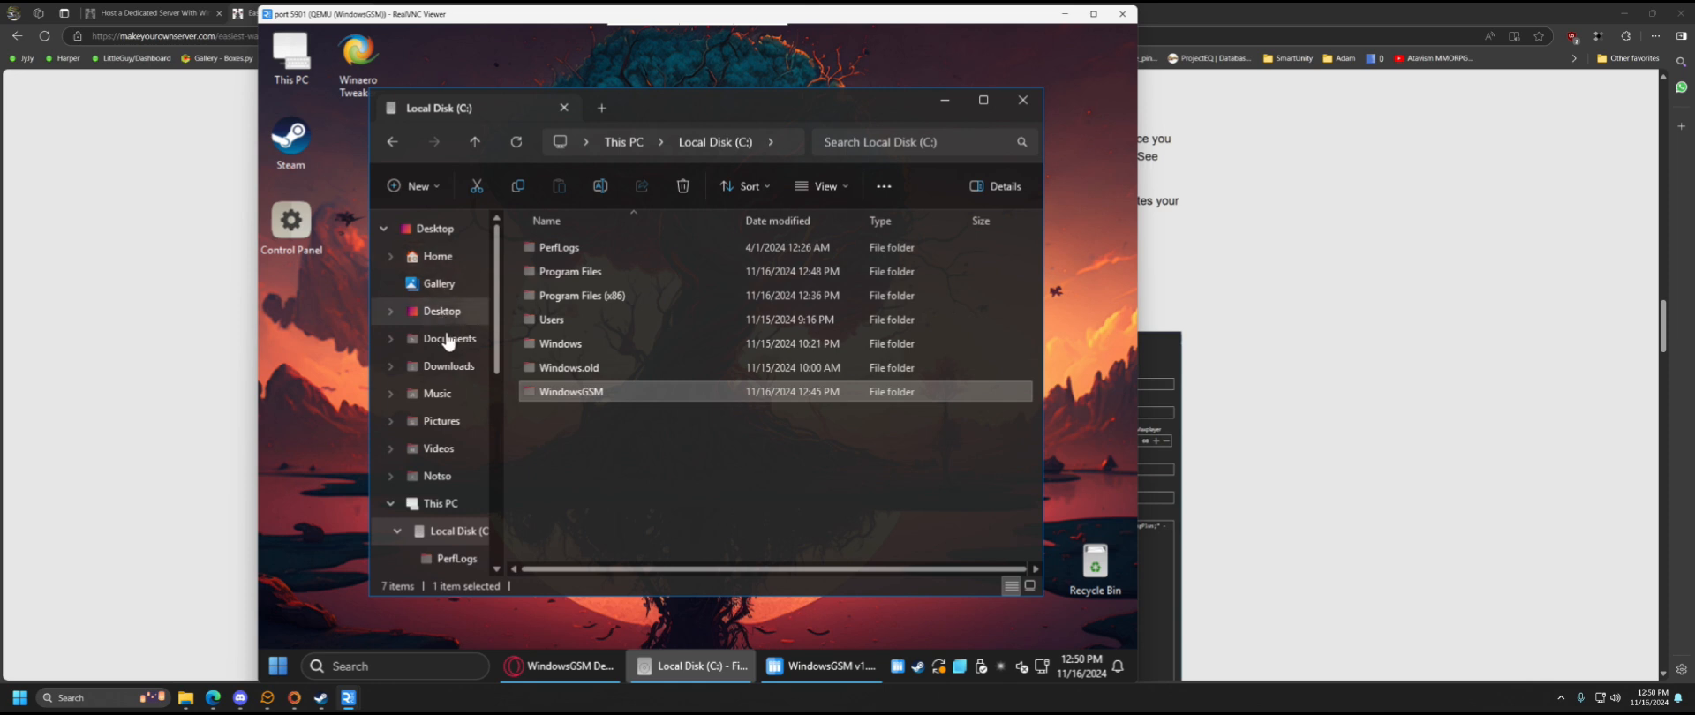
double_click(571, 392)
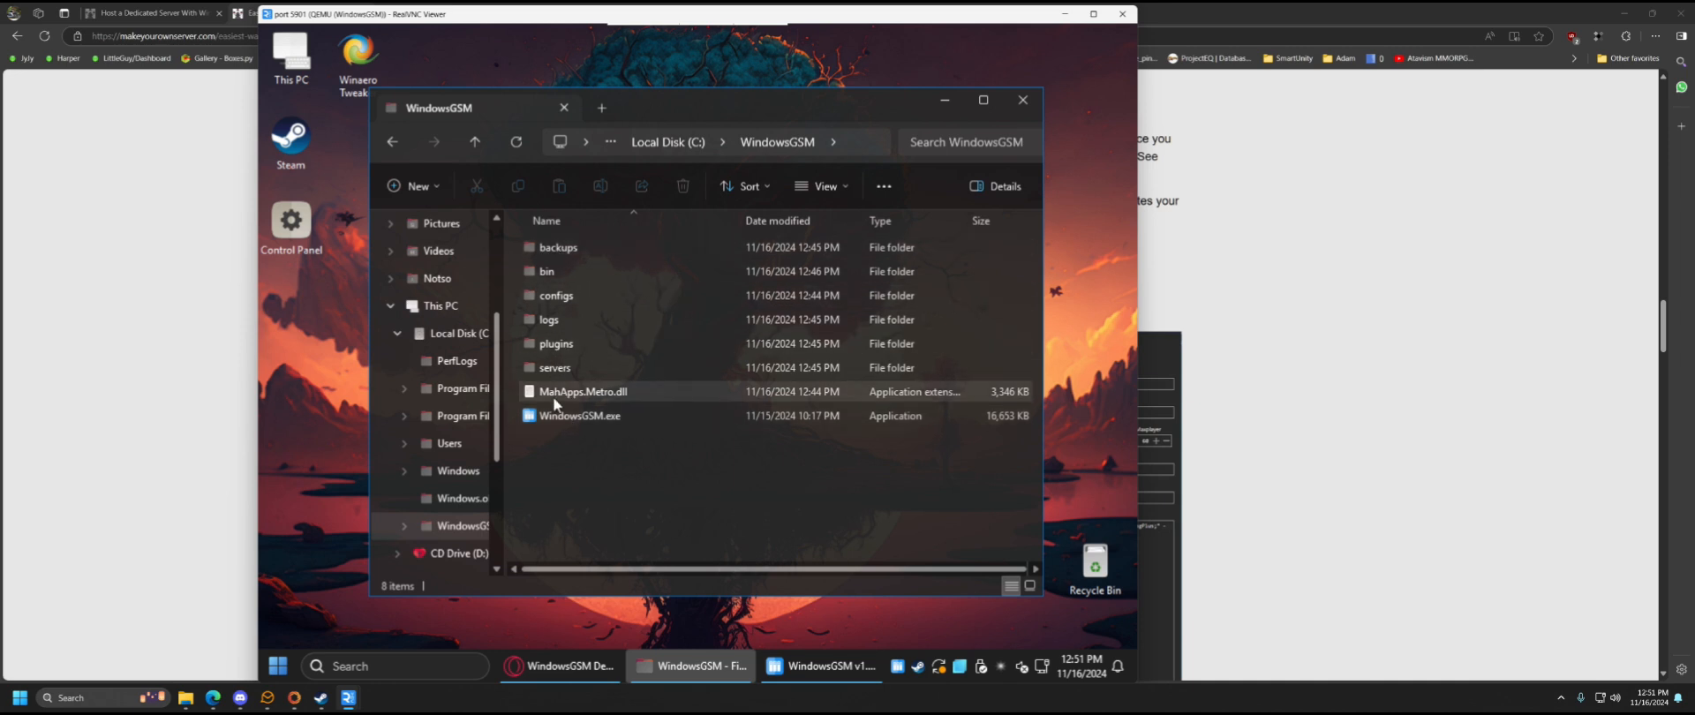
- Run WindowsGSM.exe, dismiss the alert and bring the already running WindowsGSM window to the front
double_click(583, 416)
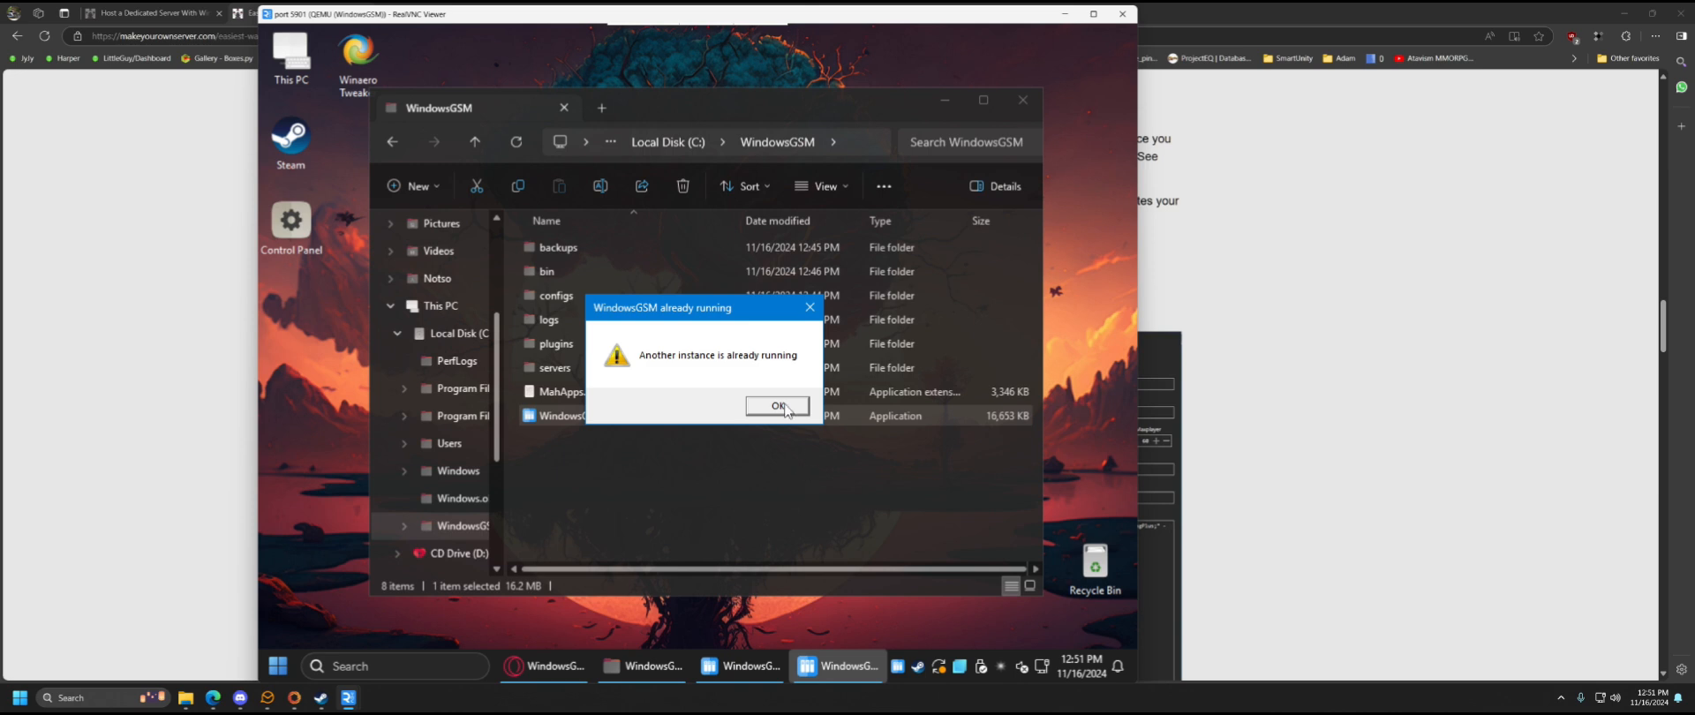
left_click(777, 406)
left_click(823, 665)
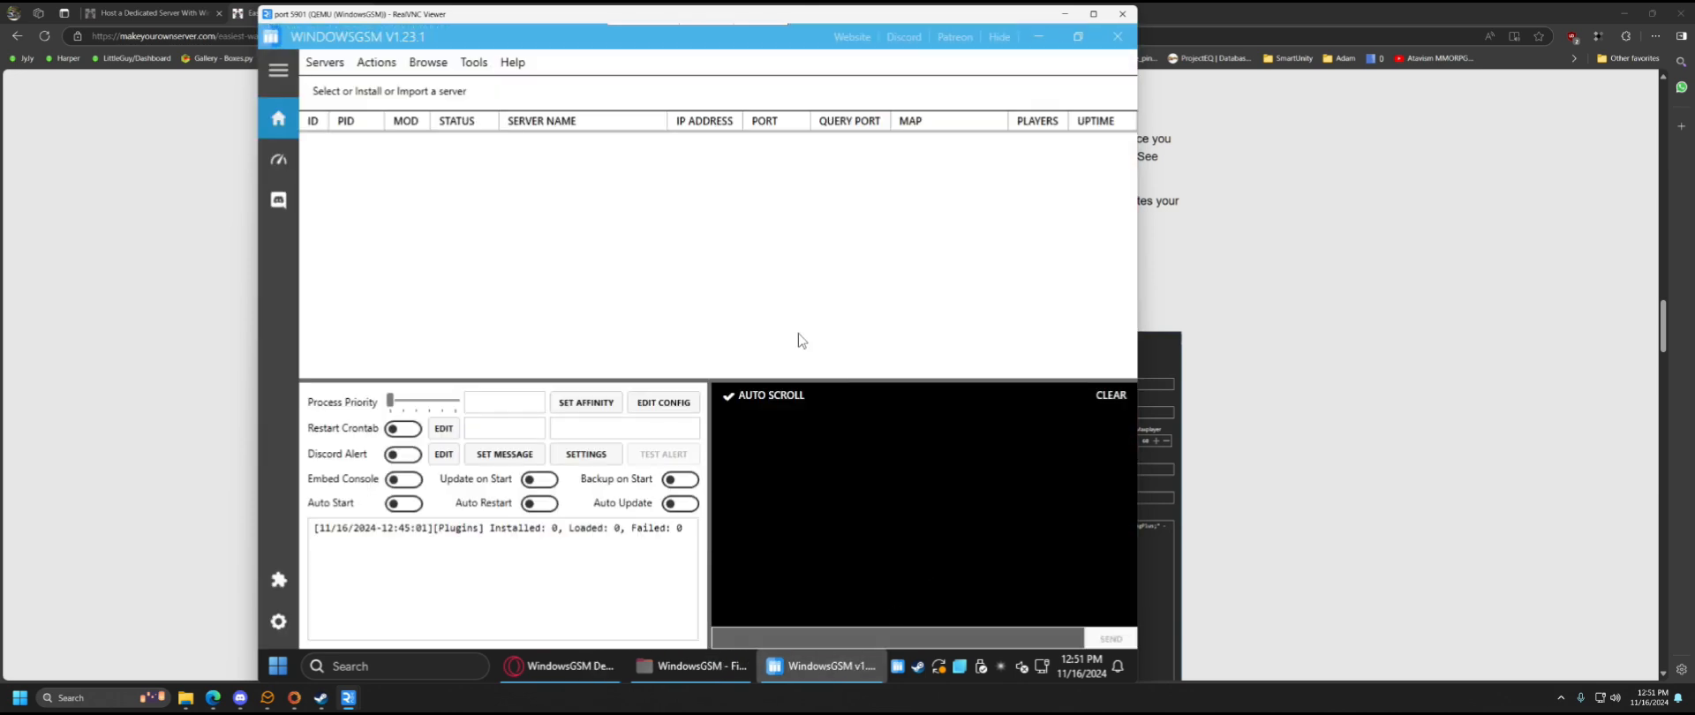
- Open the Install GameServer form for a new game server
left_click(325, 63)
left_click(332, 69)
left_click(332, 69)
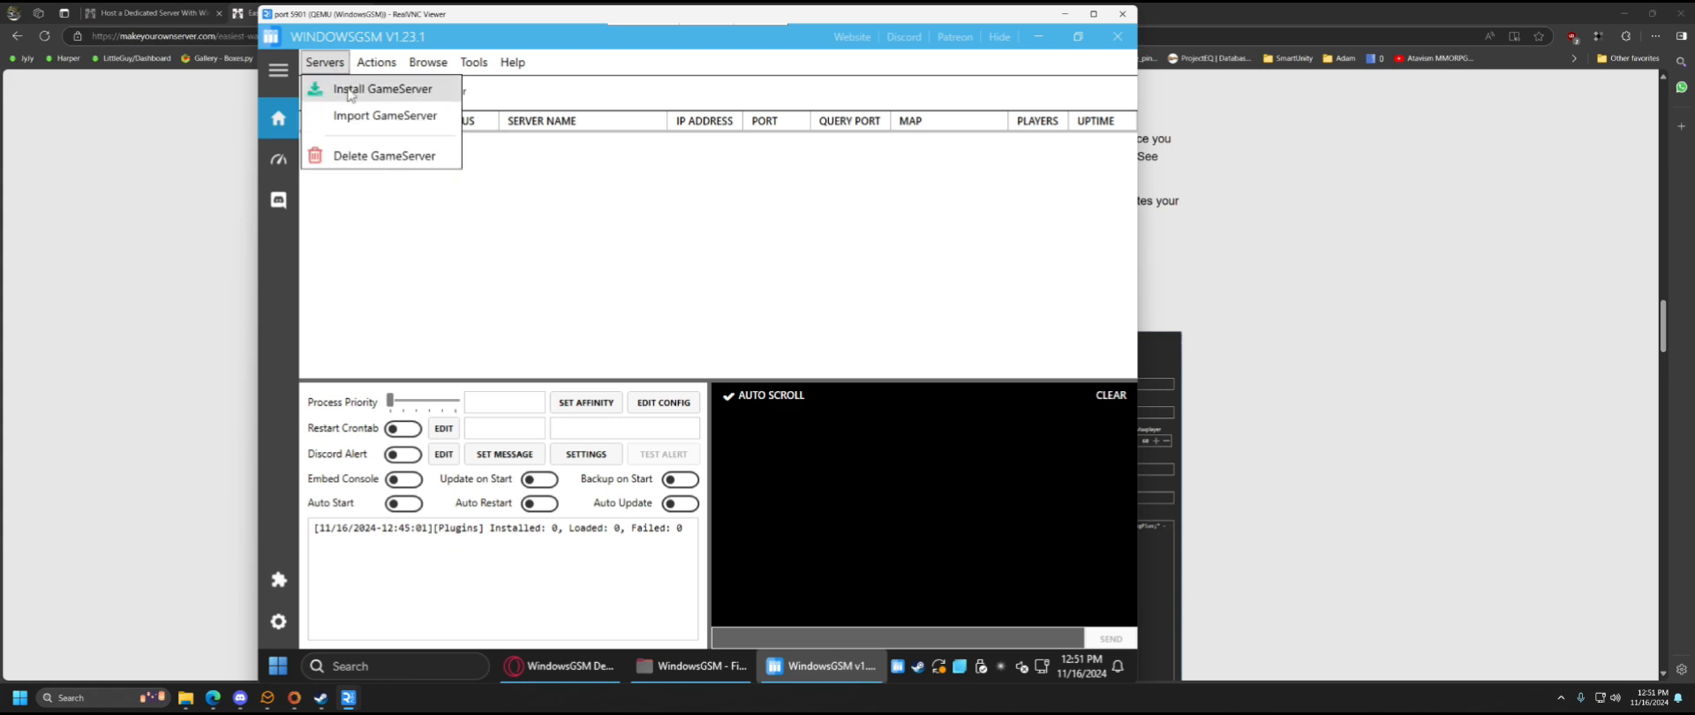
left_click(353, 90)
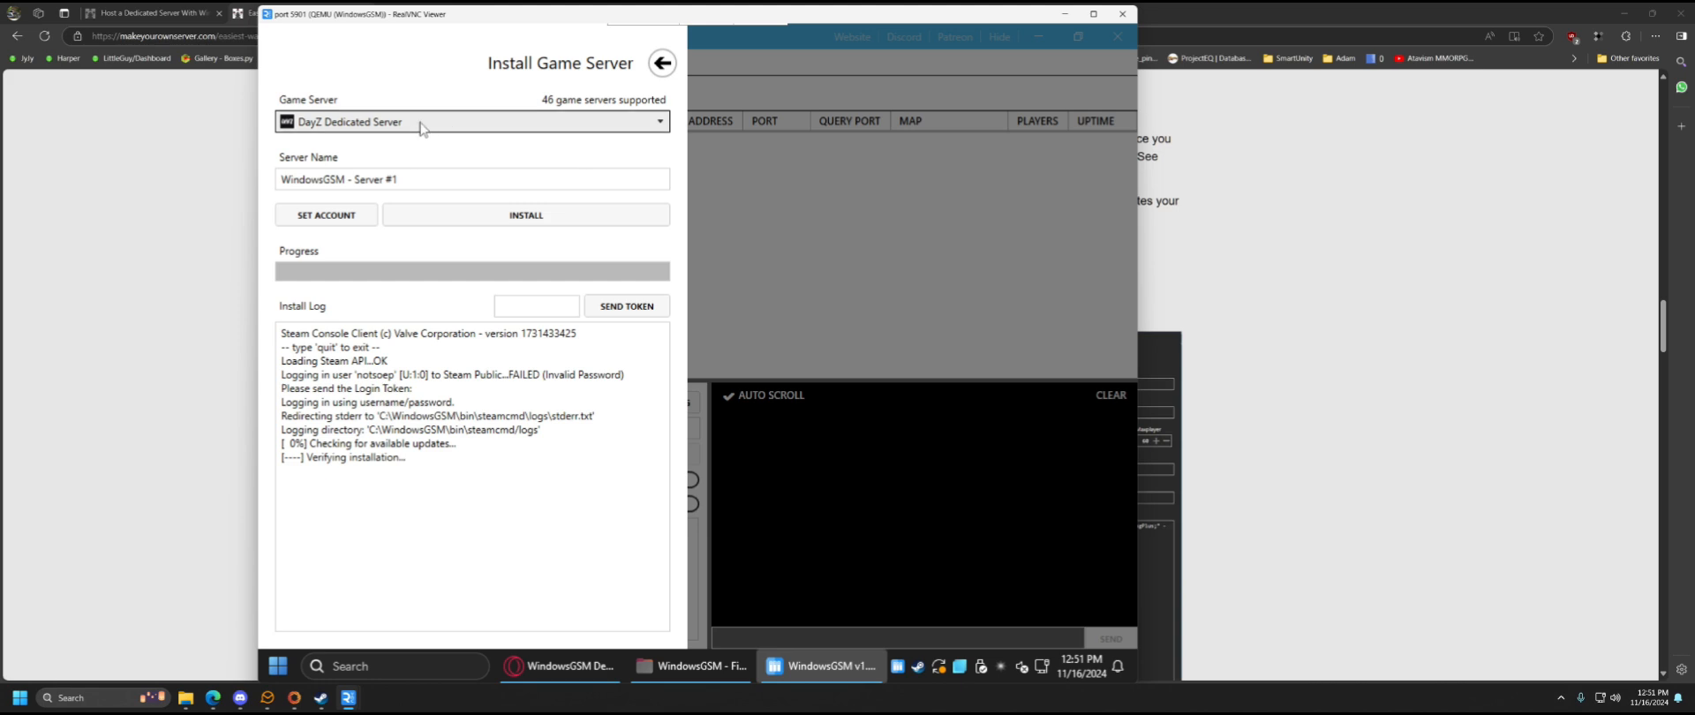
- Name the new DayZ Dedicated Server "NotsoDayz"
left_click(416, 179)
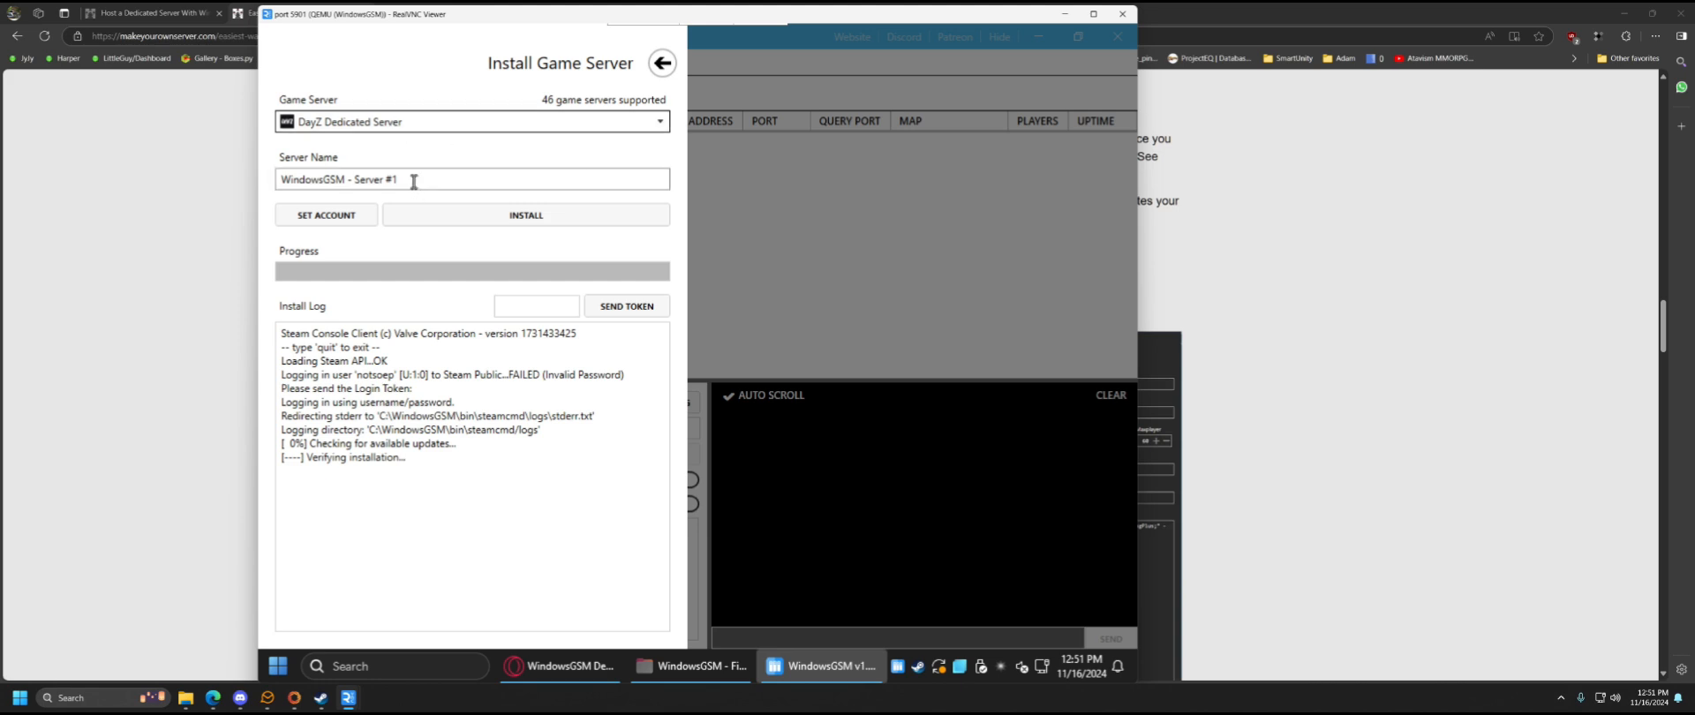
triple_click(362, 180)
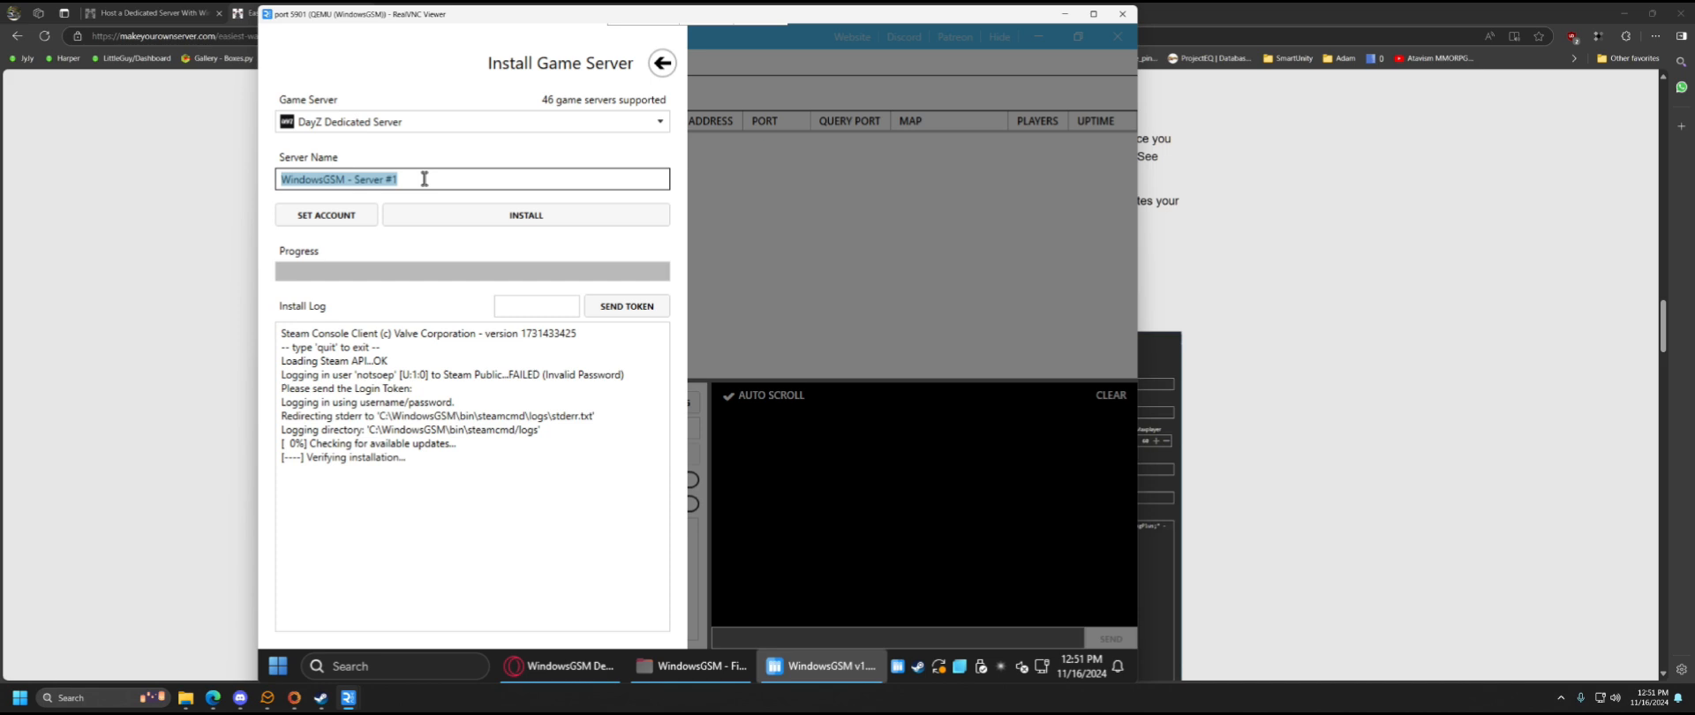
type("NotsoDay")
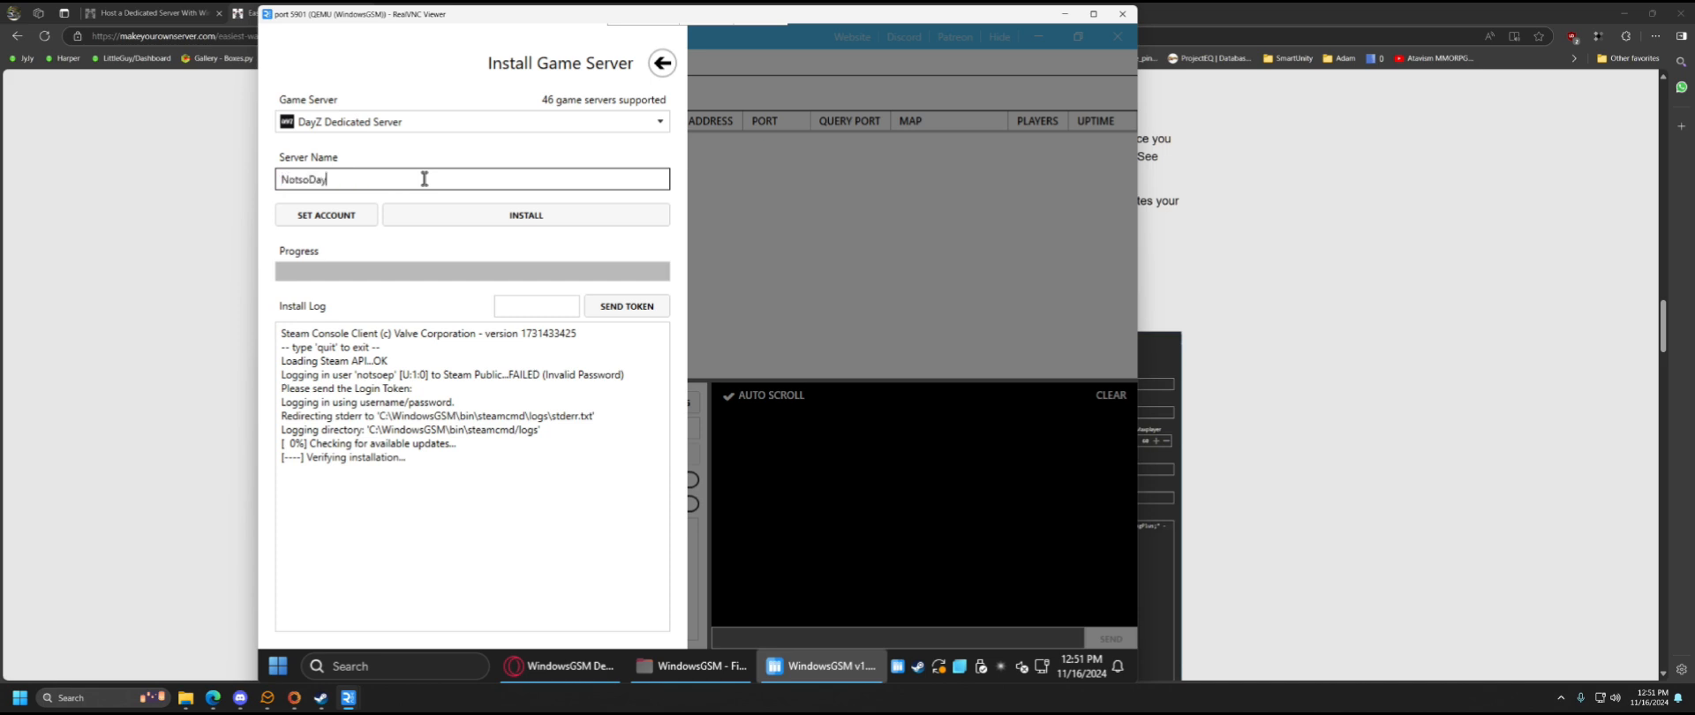
type("z")
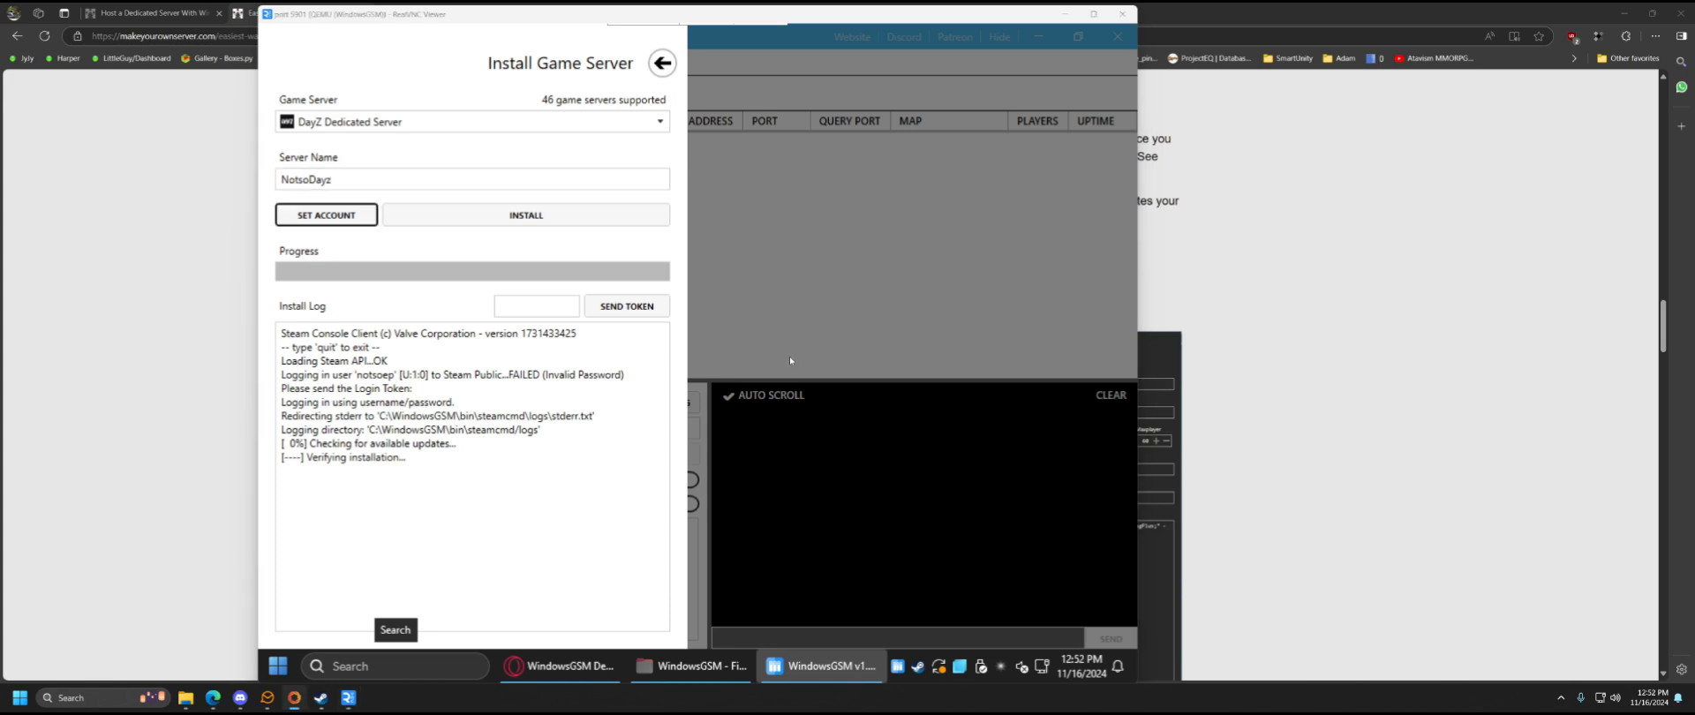
- Open the Steam account file userData.txt and place the cursor inside the steamUser quotes
left_click(328, 217)
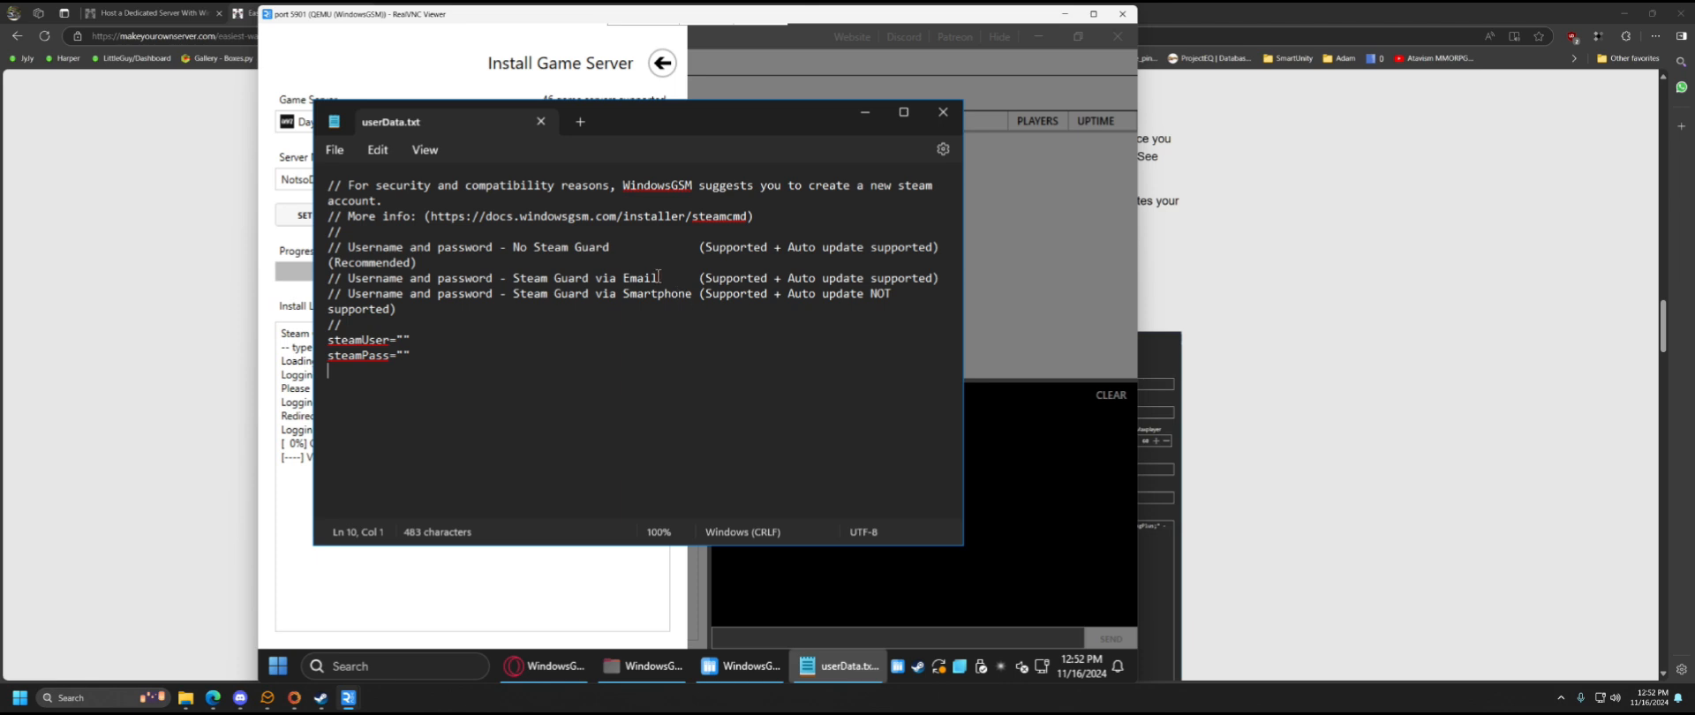
left_click(402, 339)
left_click(398, 339)
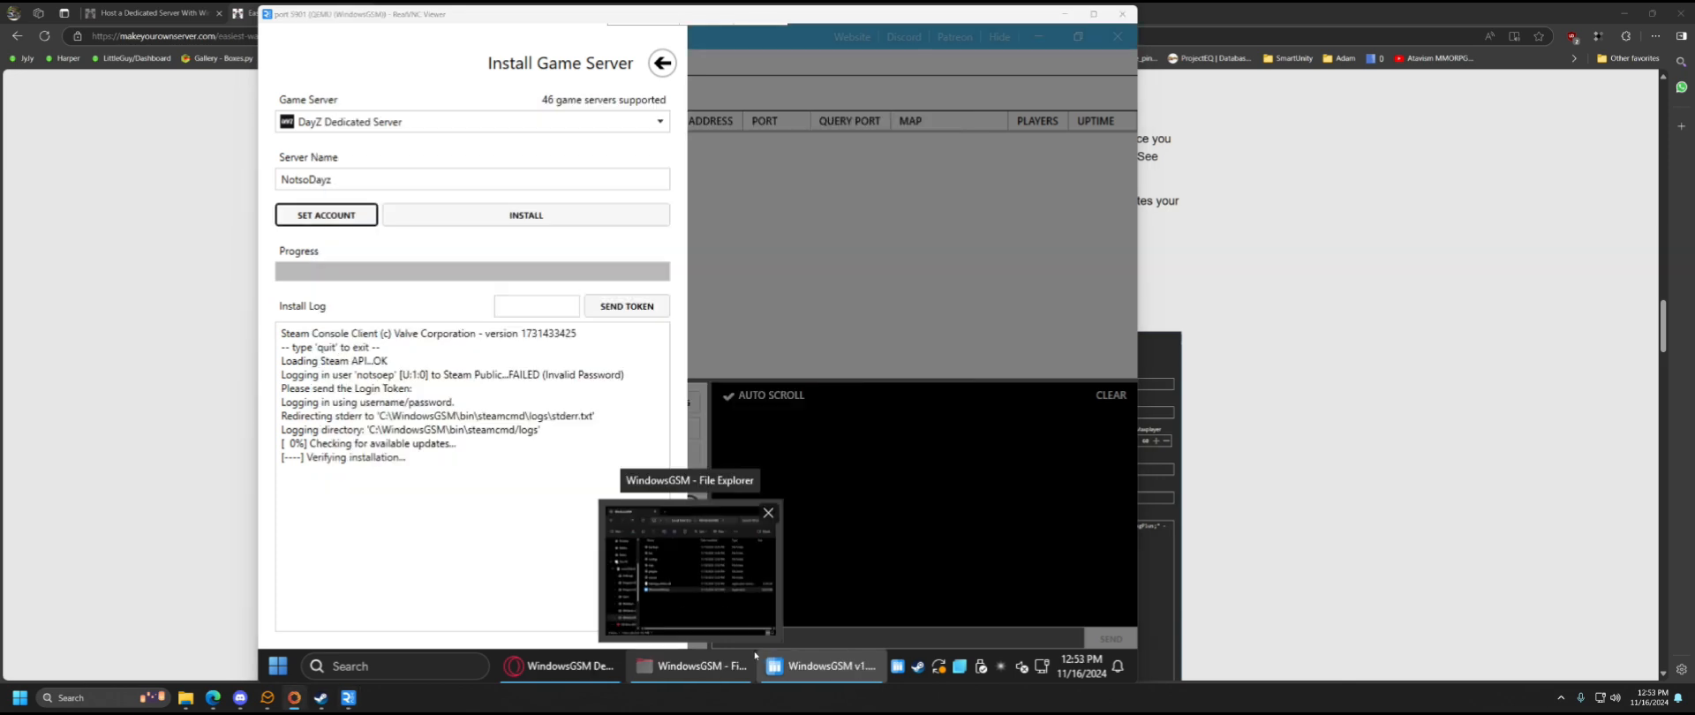
- Start installing the DayZ Dedicated Server with the set Steam account
left_click(708, 667)
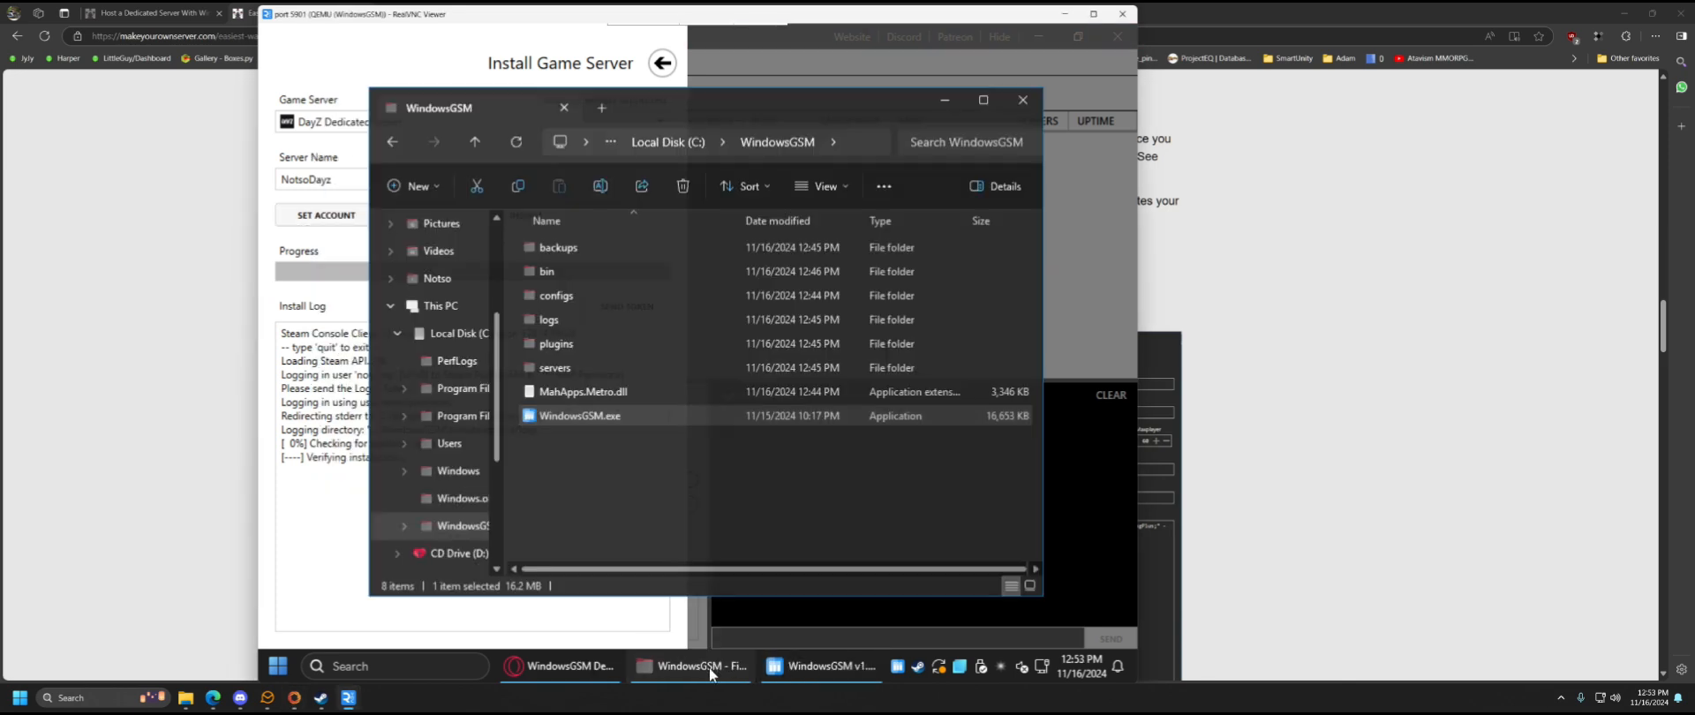
left_click(705, 675)
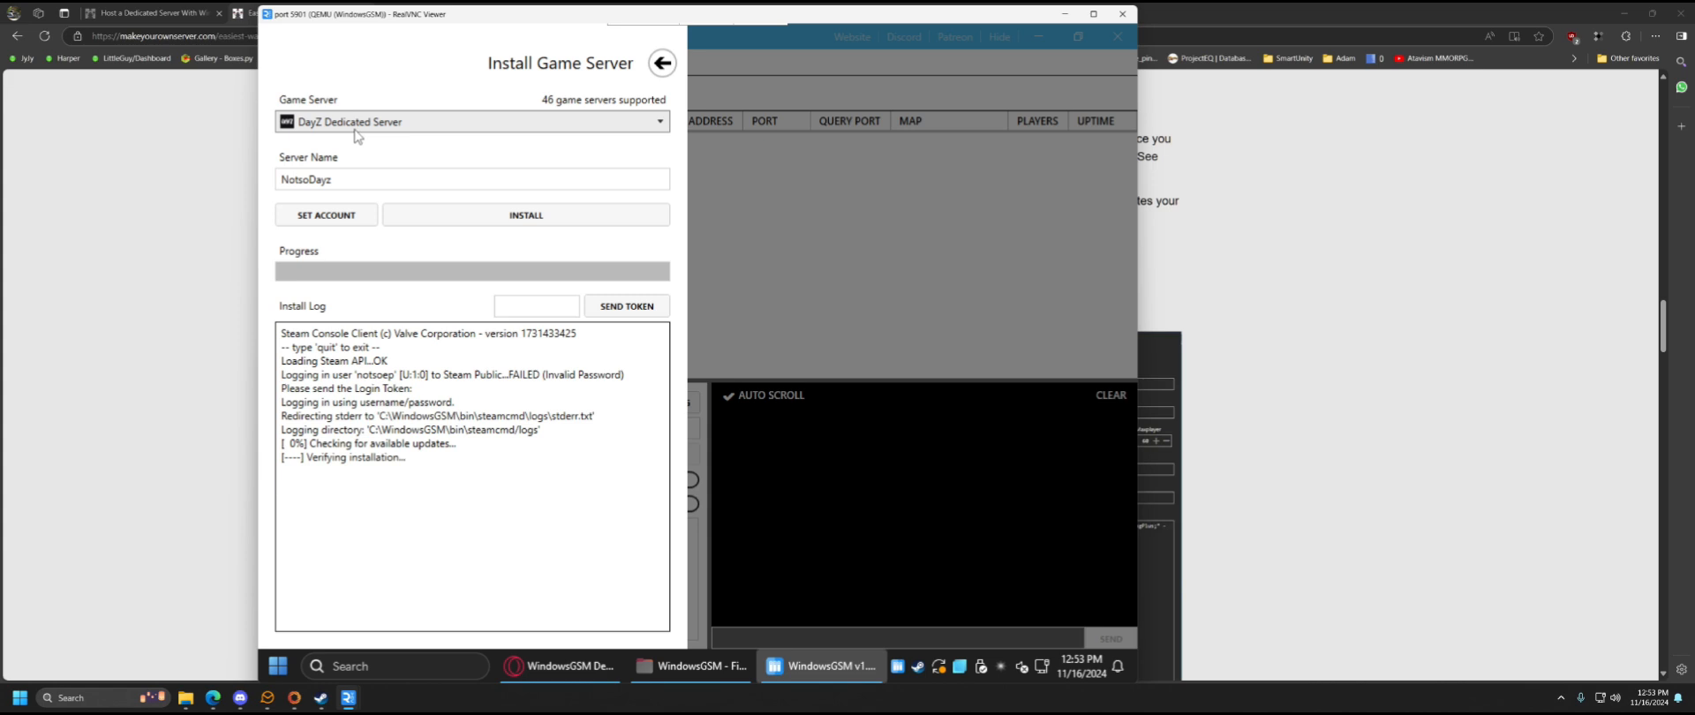
left_click(521, 216)
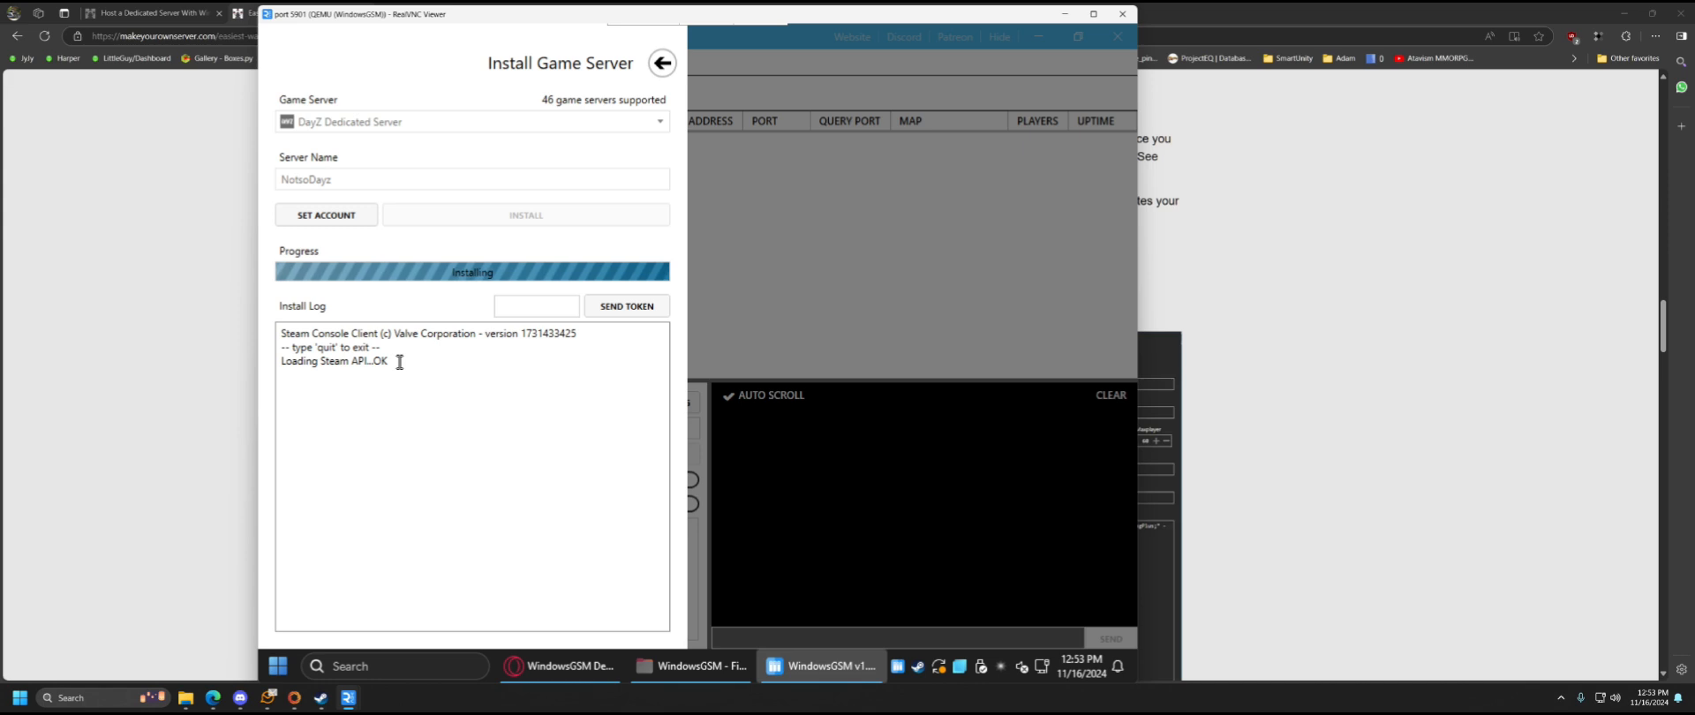
- Check the install log and token field, view the Steam tray options, and look at DayZ in the host's Steam library
mouse_move(520, 668)
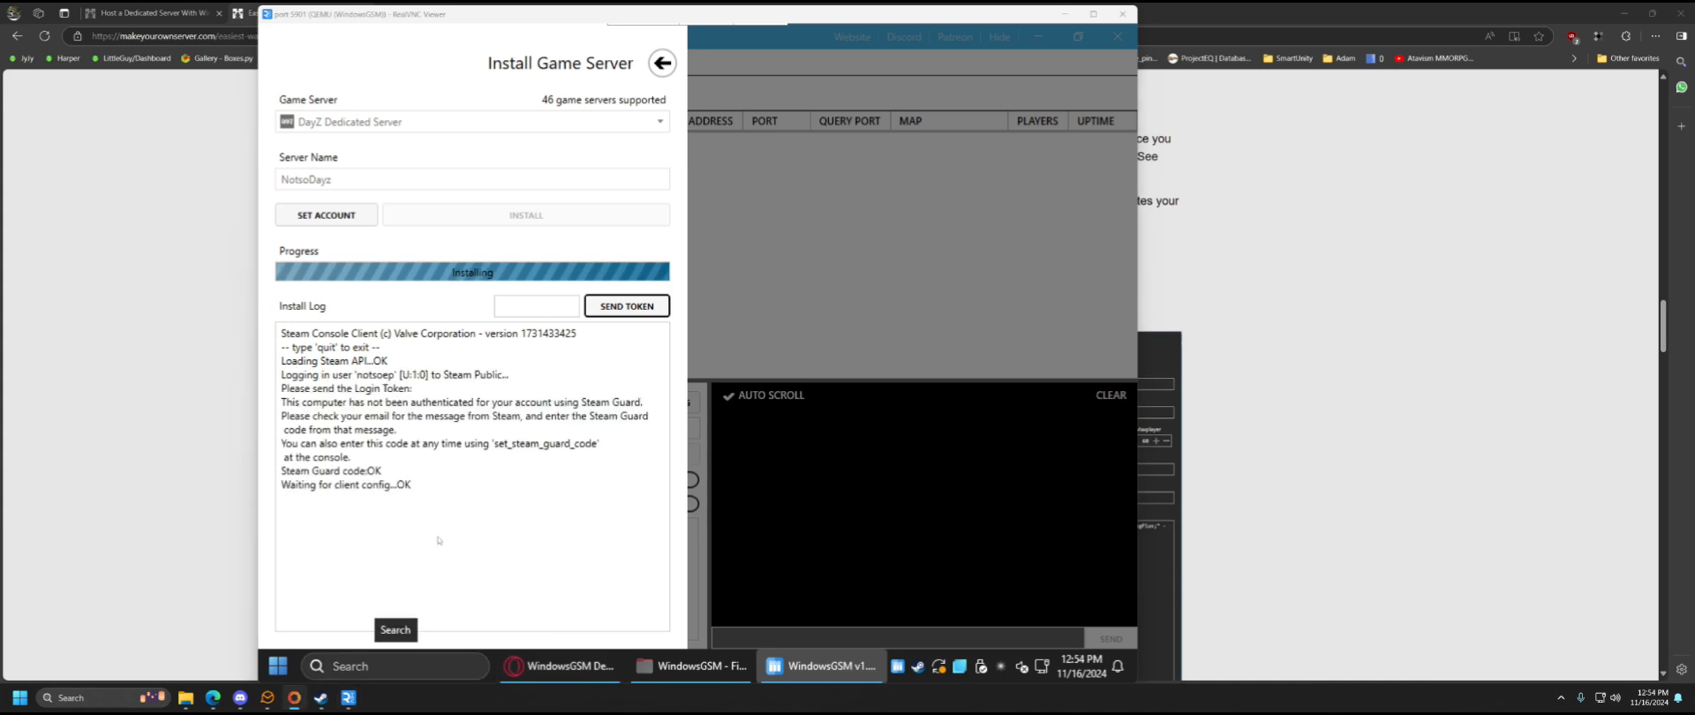
left_click(435, 503)
left_click(526, 307)
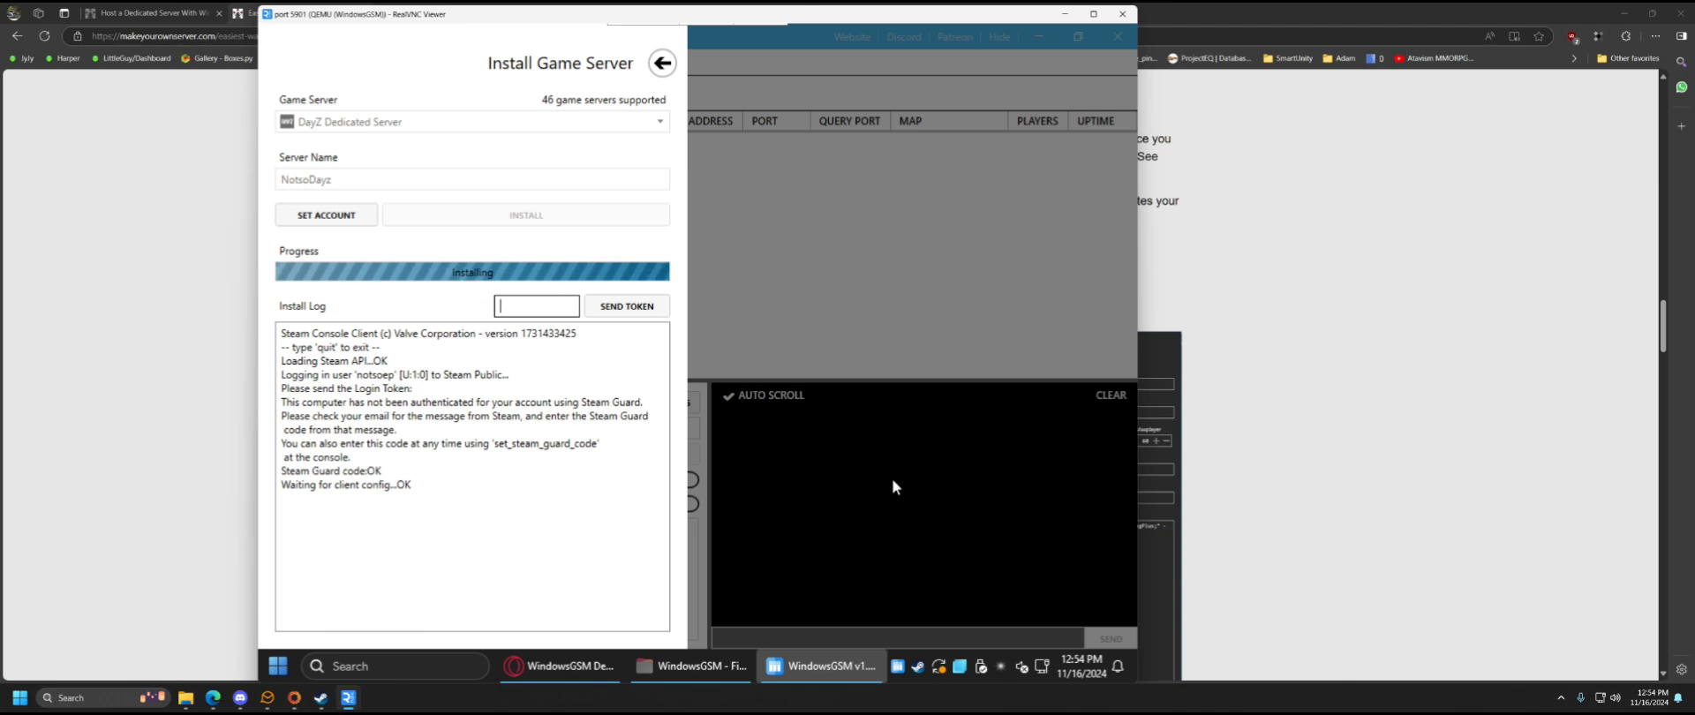
right_click(918, 666)
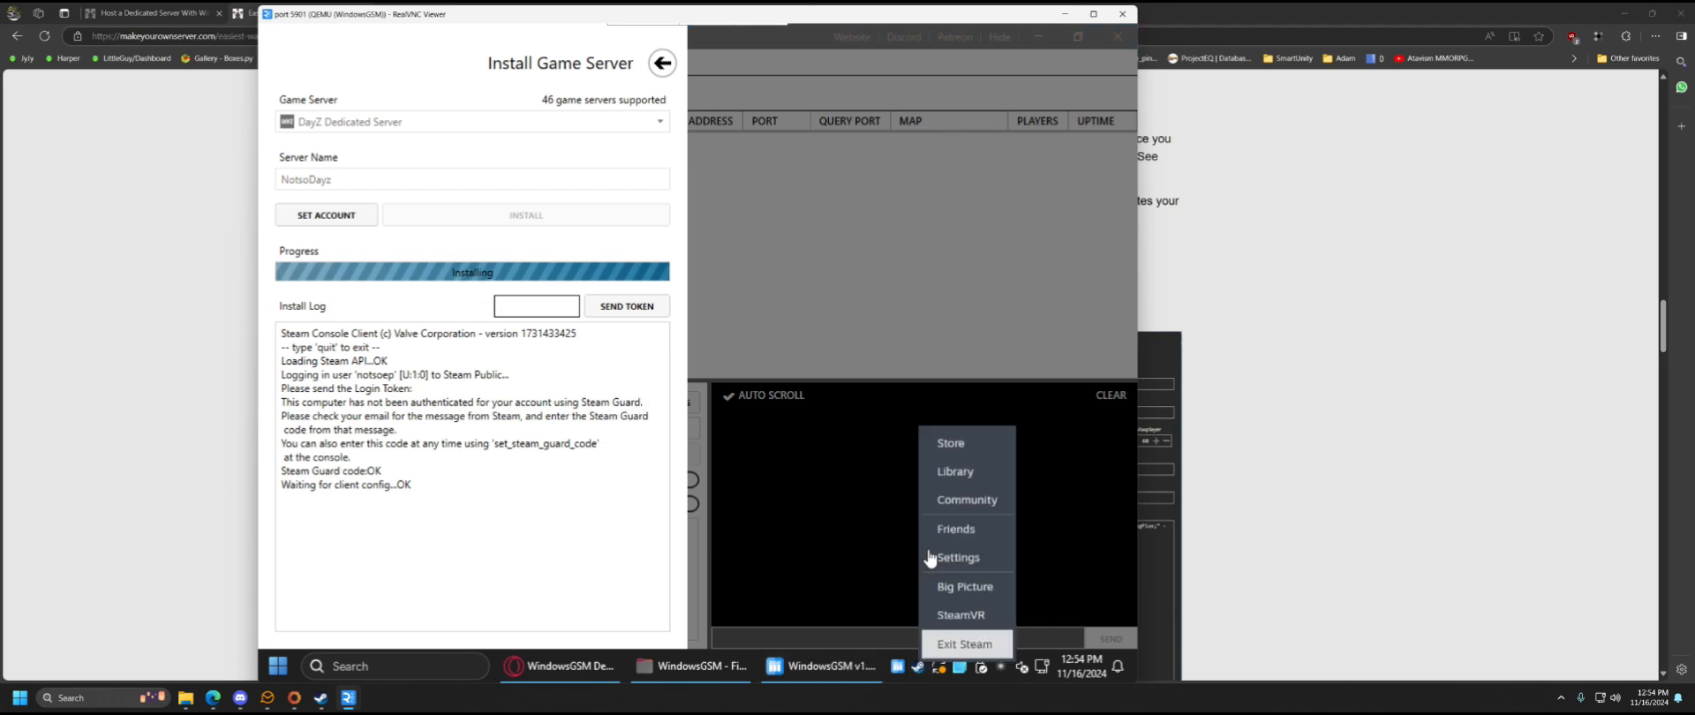
left_click(649, 522)
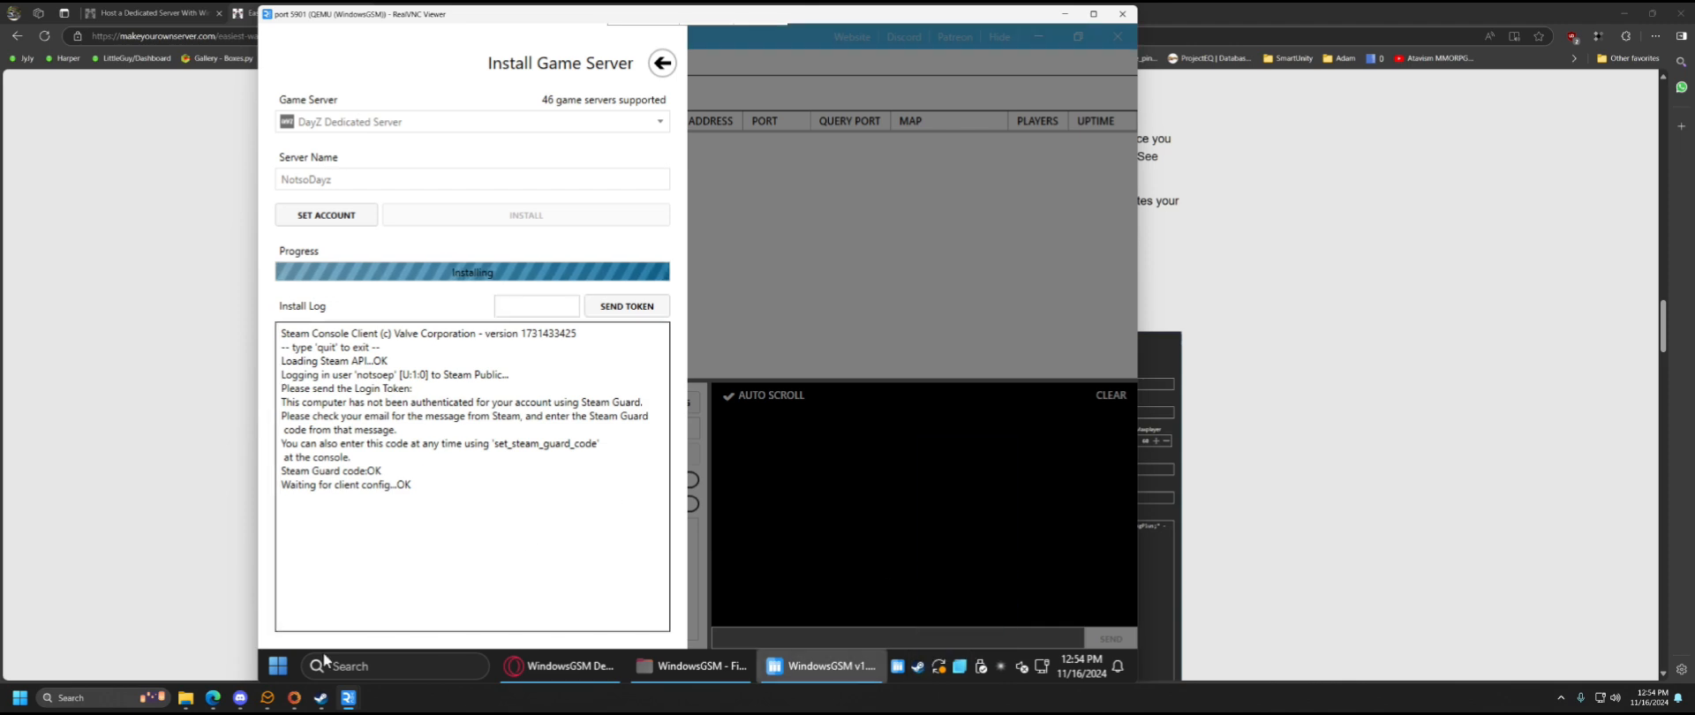
left_click(320, 697)
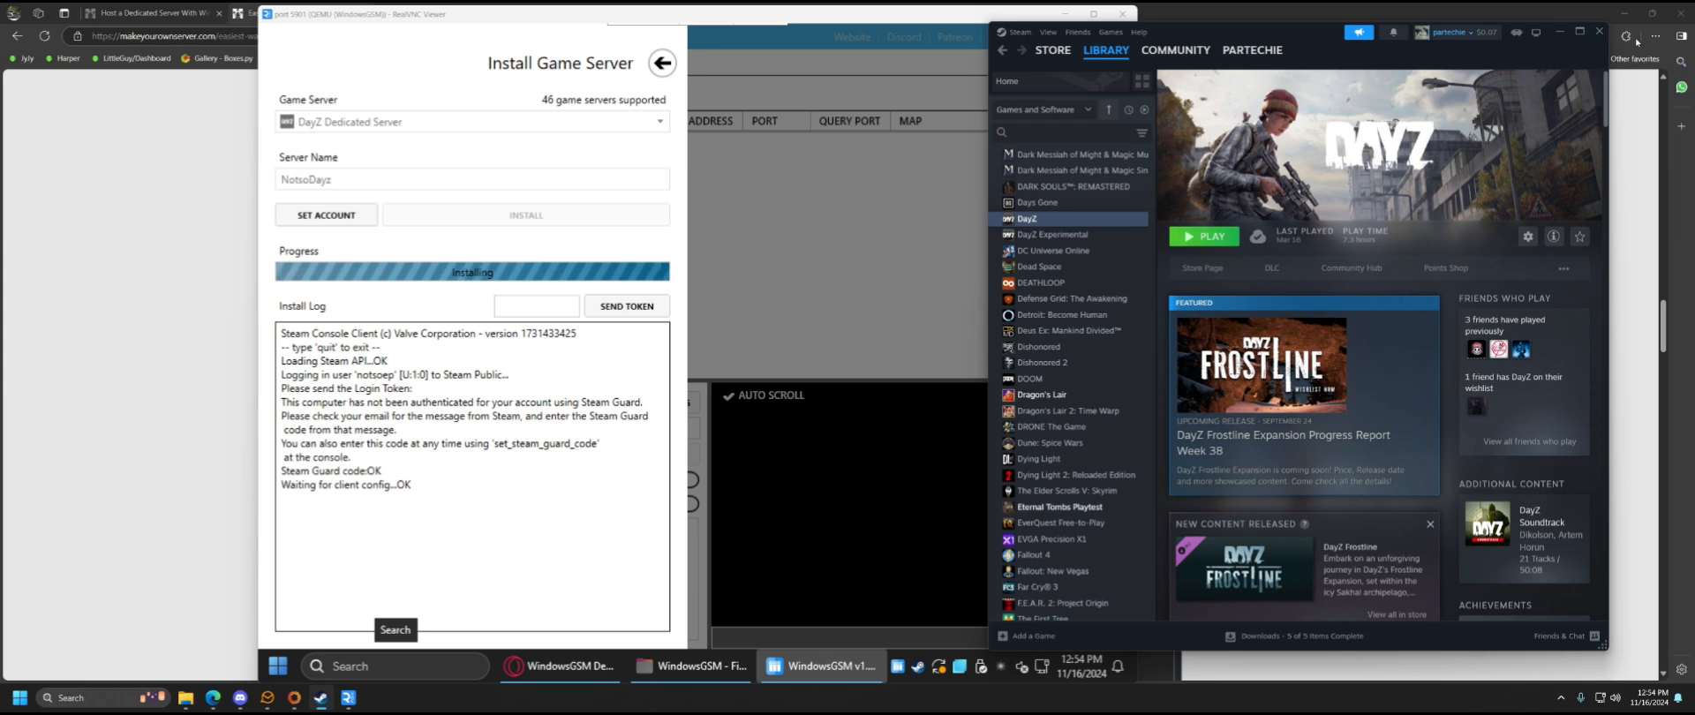
left_click(1599, 31)
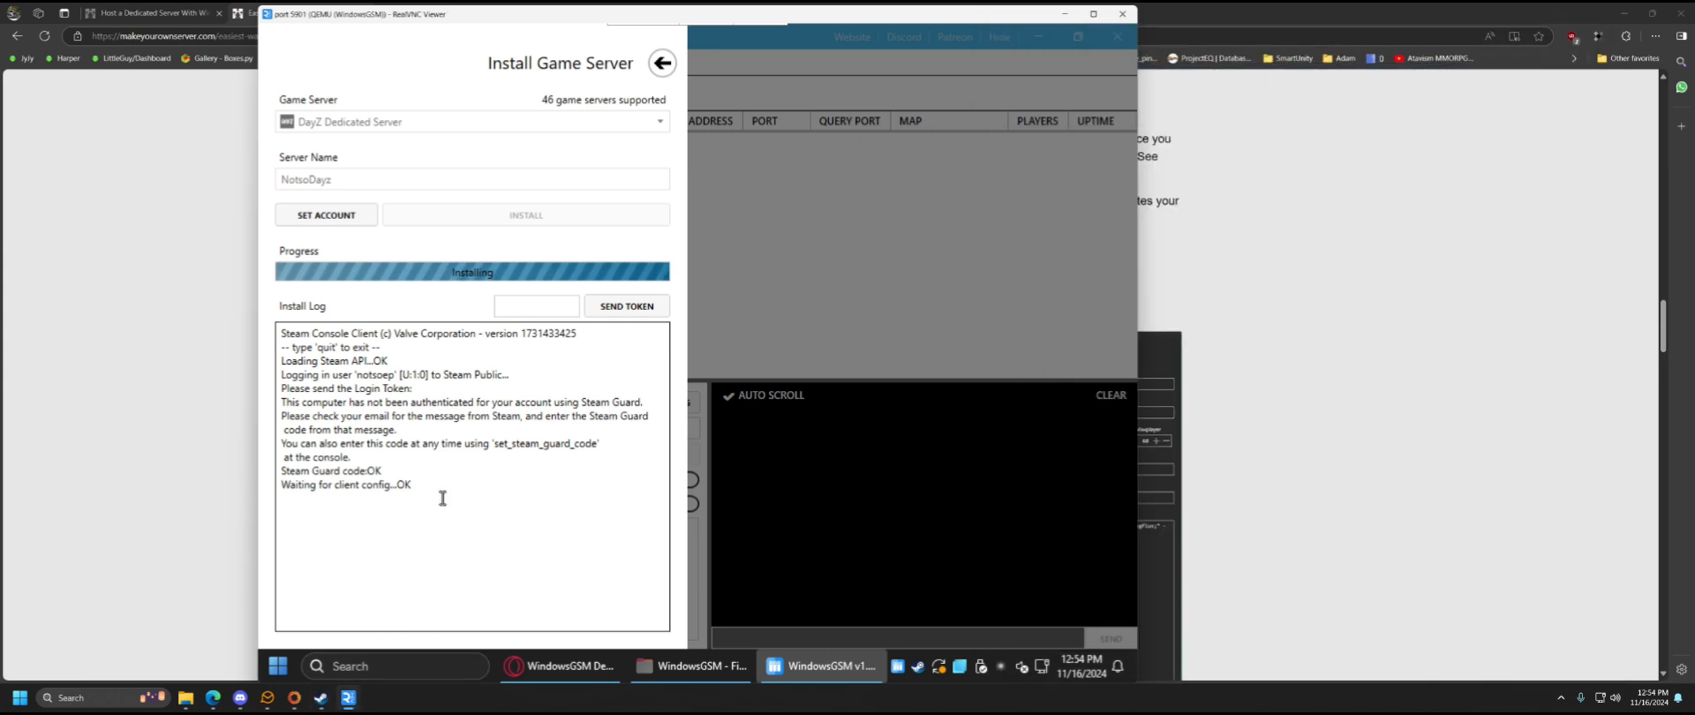
- Inspect the new server's folders down to servers\1\serverfiles\steamapps, return to the WindowsGSM folder and minimize File Explorer
left_click(693, 666)
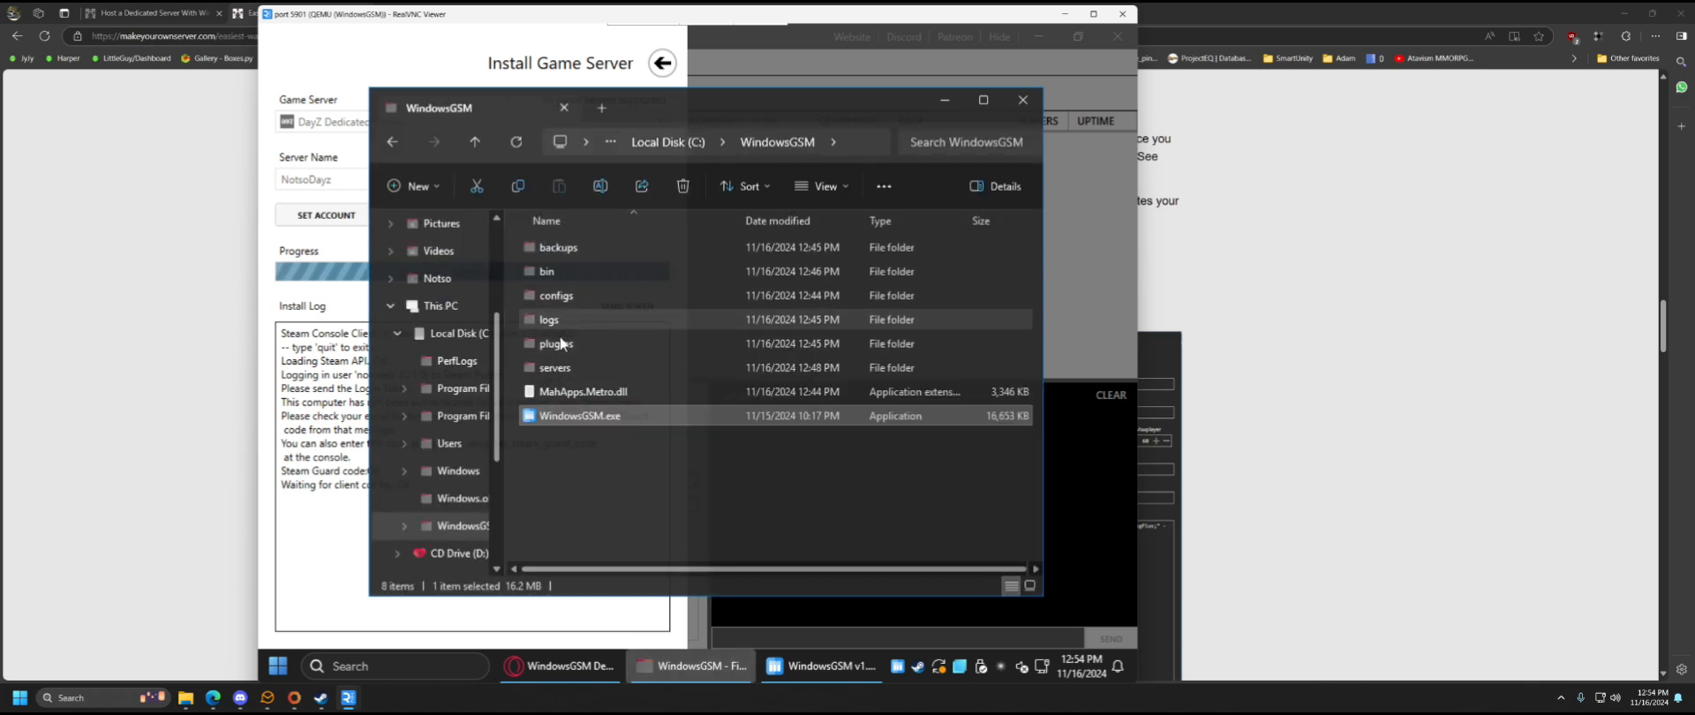
double_click(554, 367)
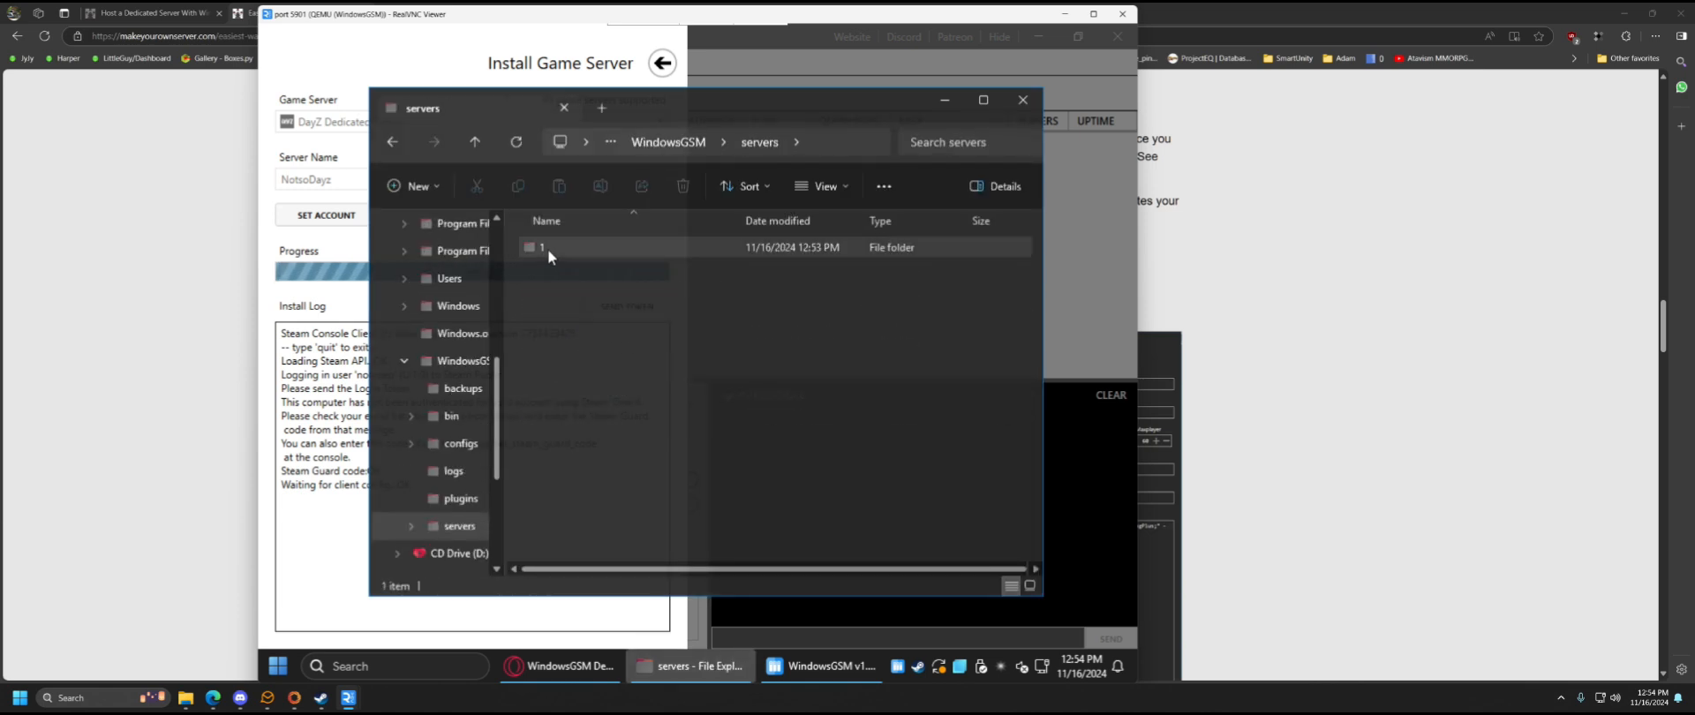
double_click(586, 249)
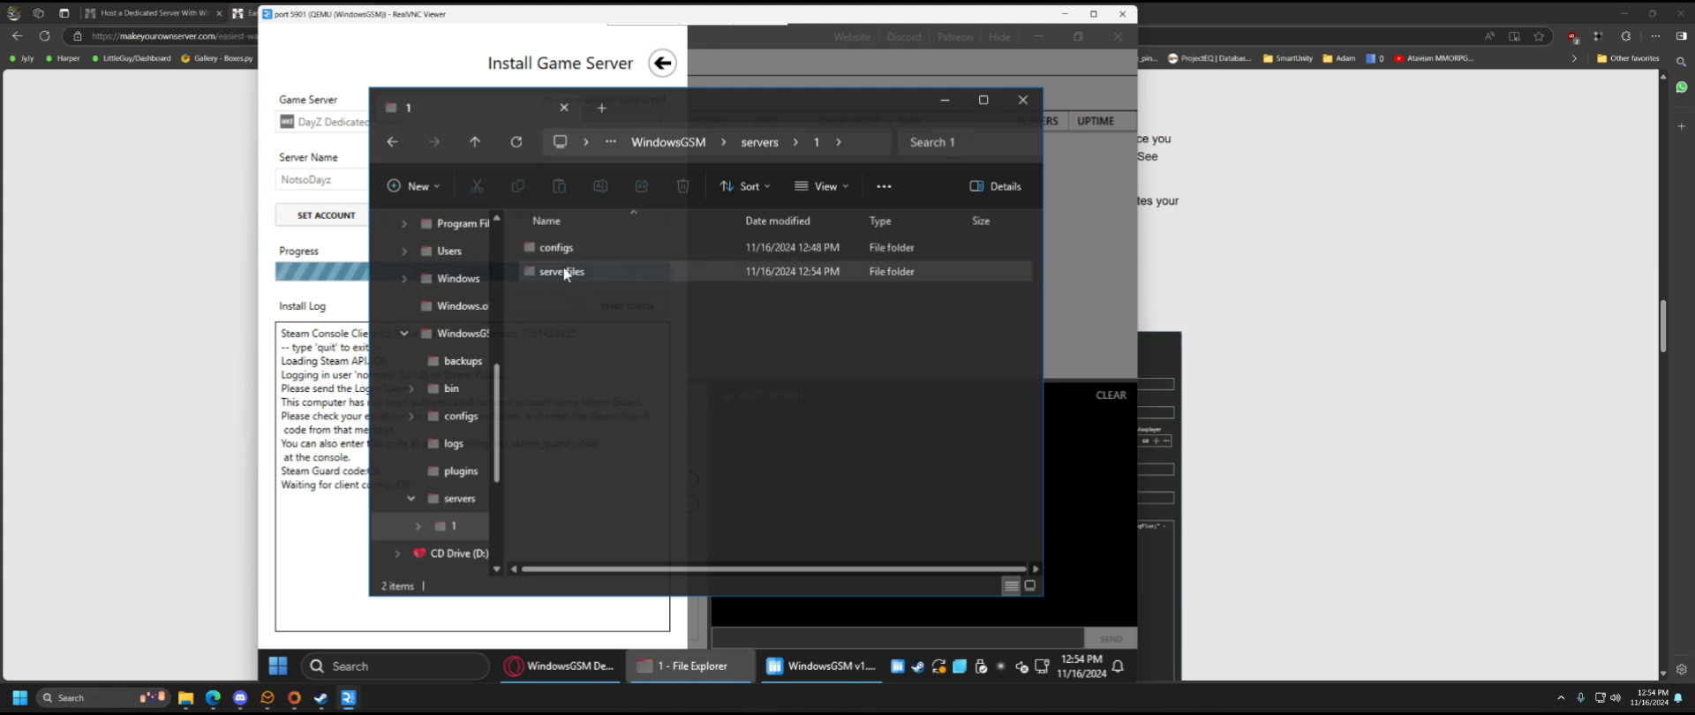
double_click(569, 272)
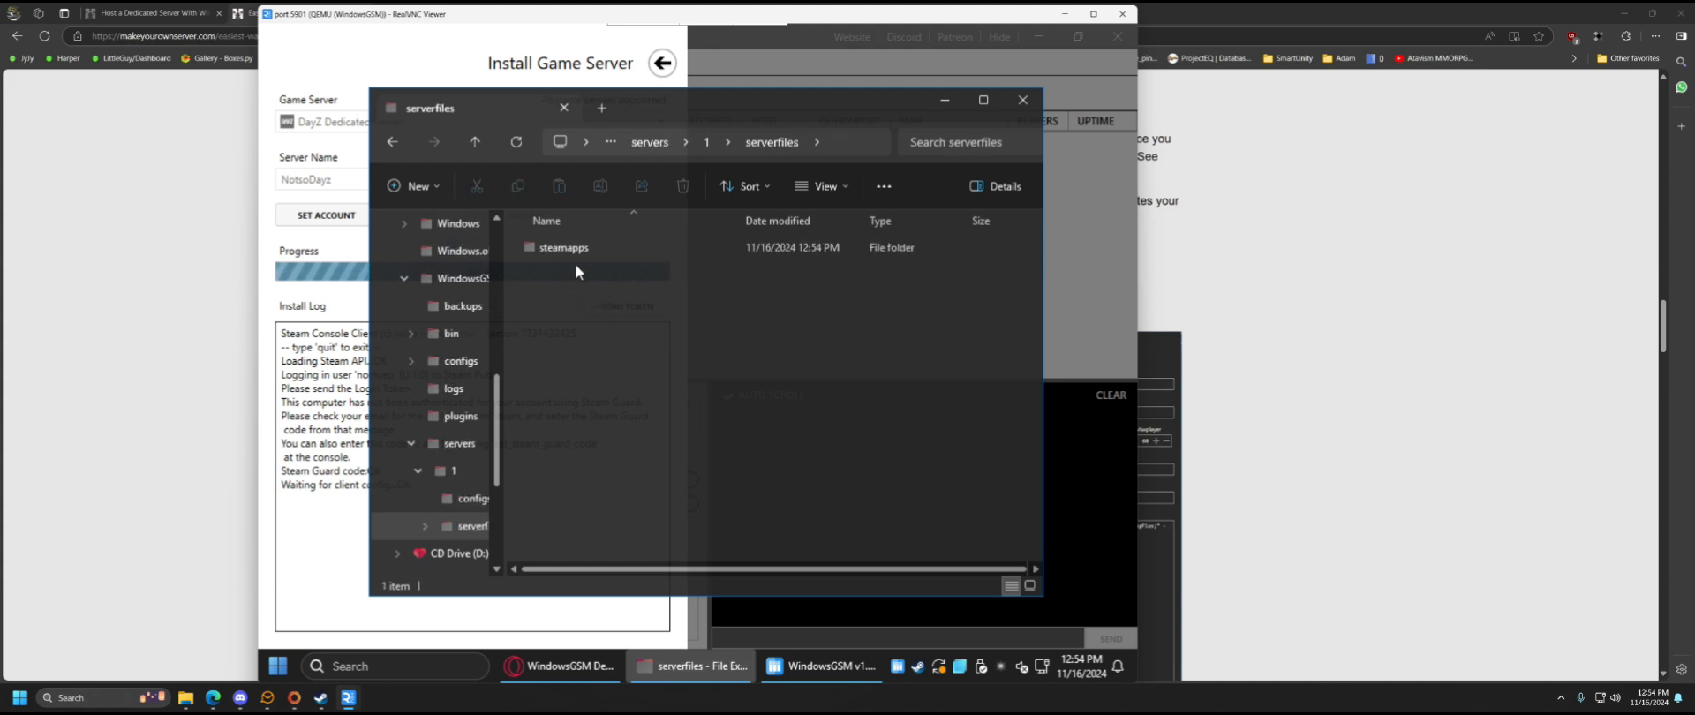
double_click(570, 251)
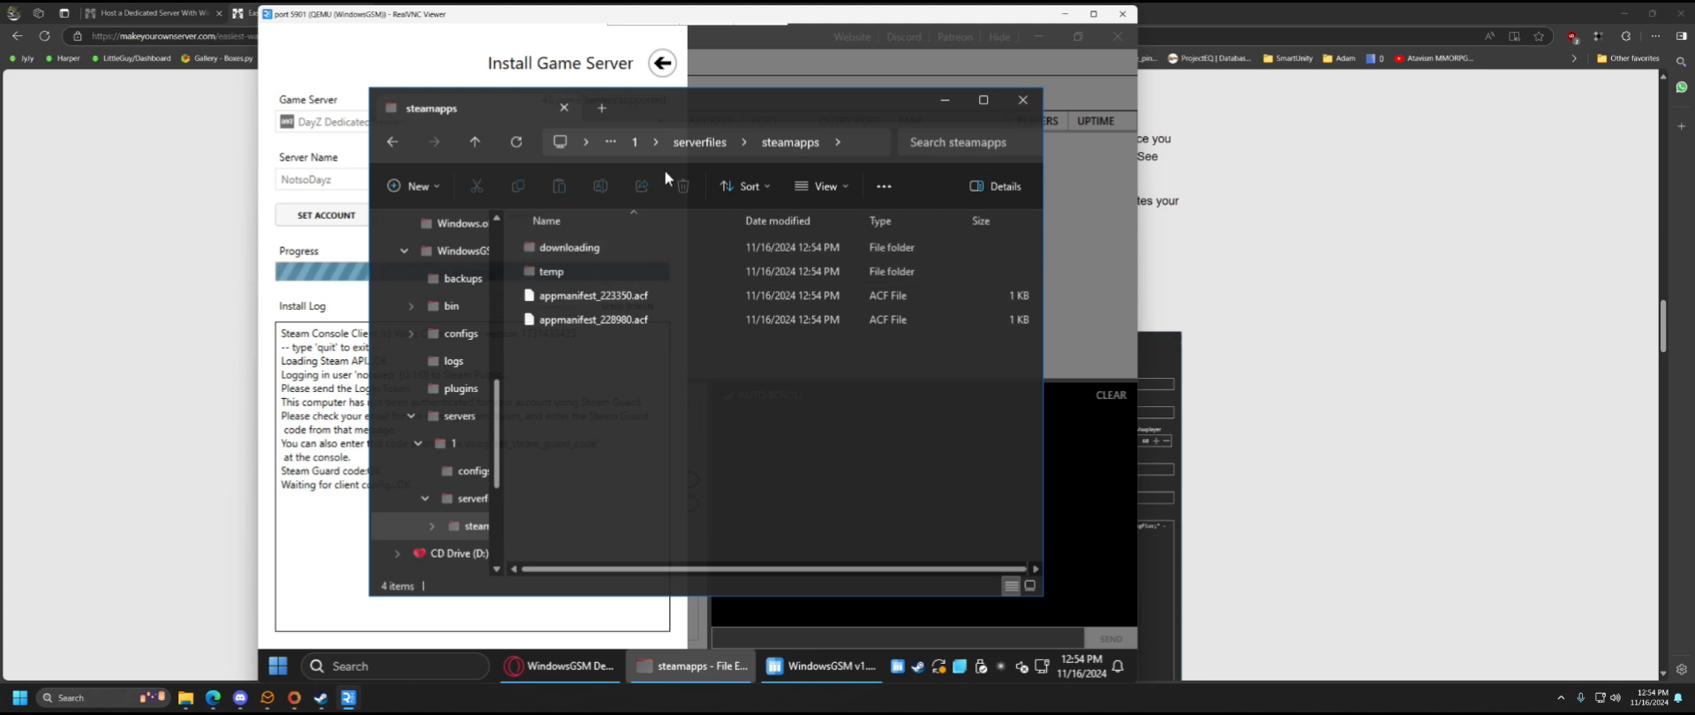
left_click(671, 144)
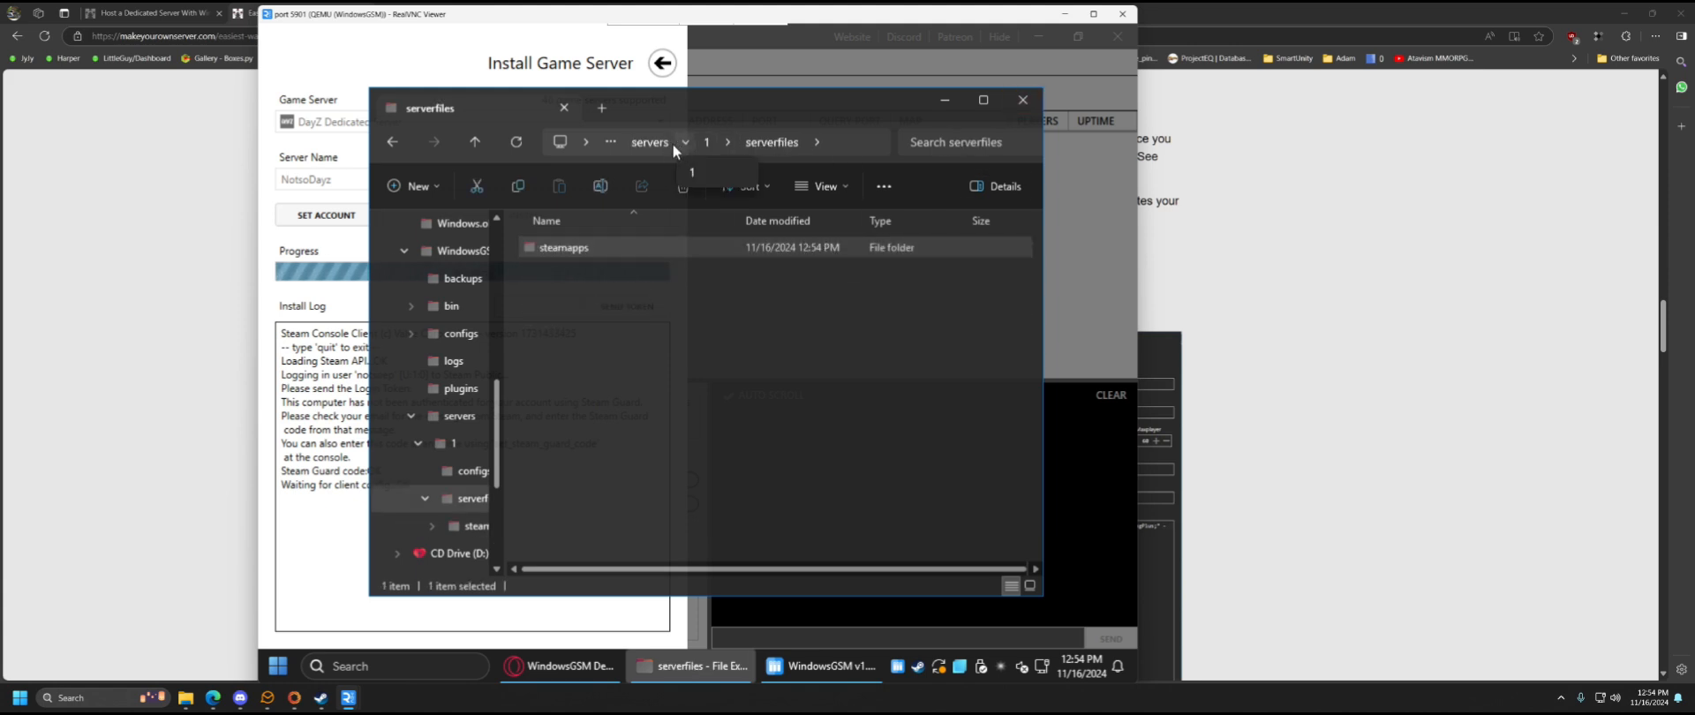
left_click(648, 145)
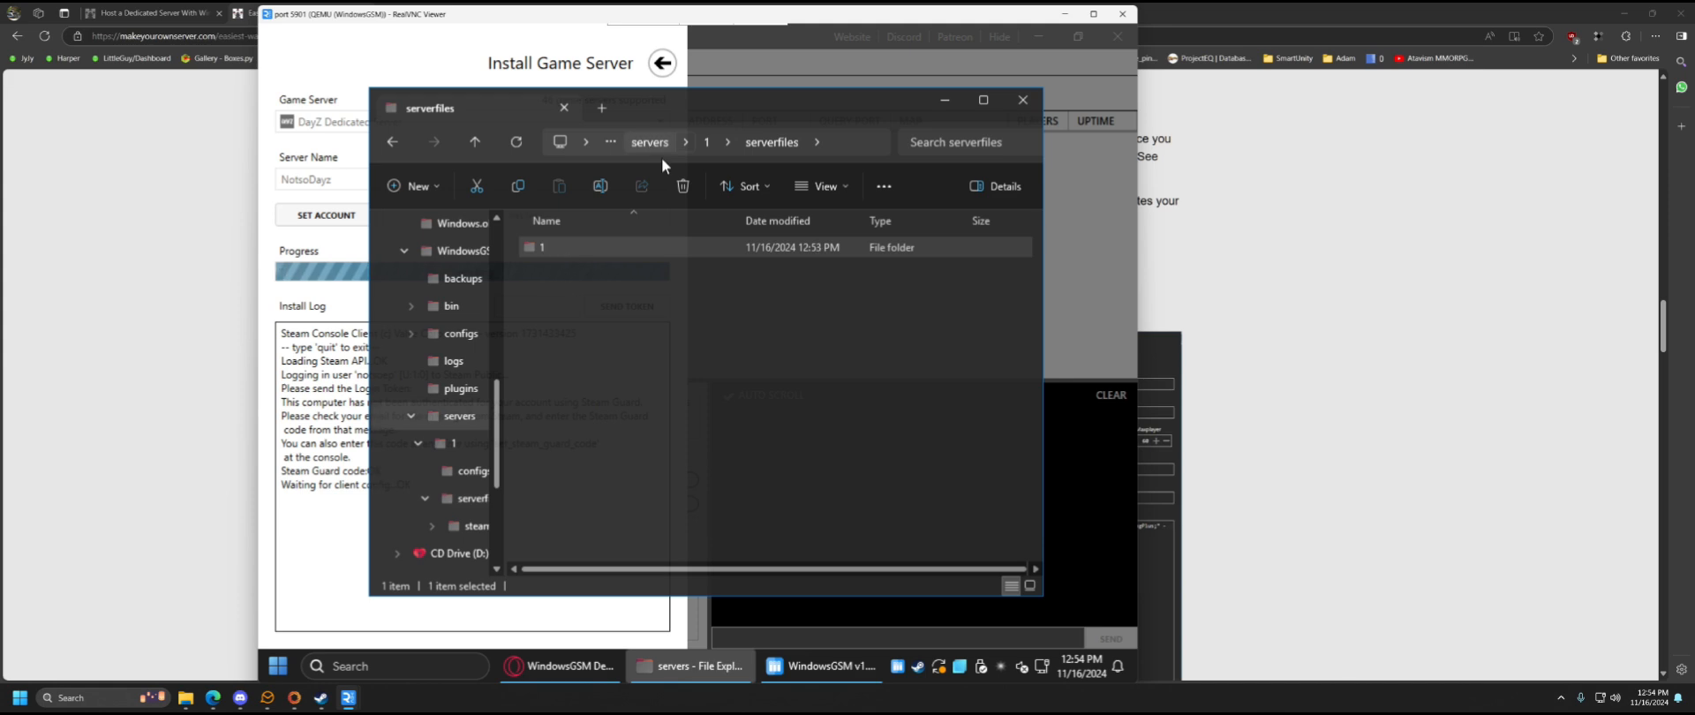
left_click(649, 147)
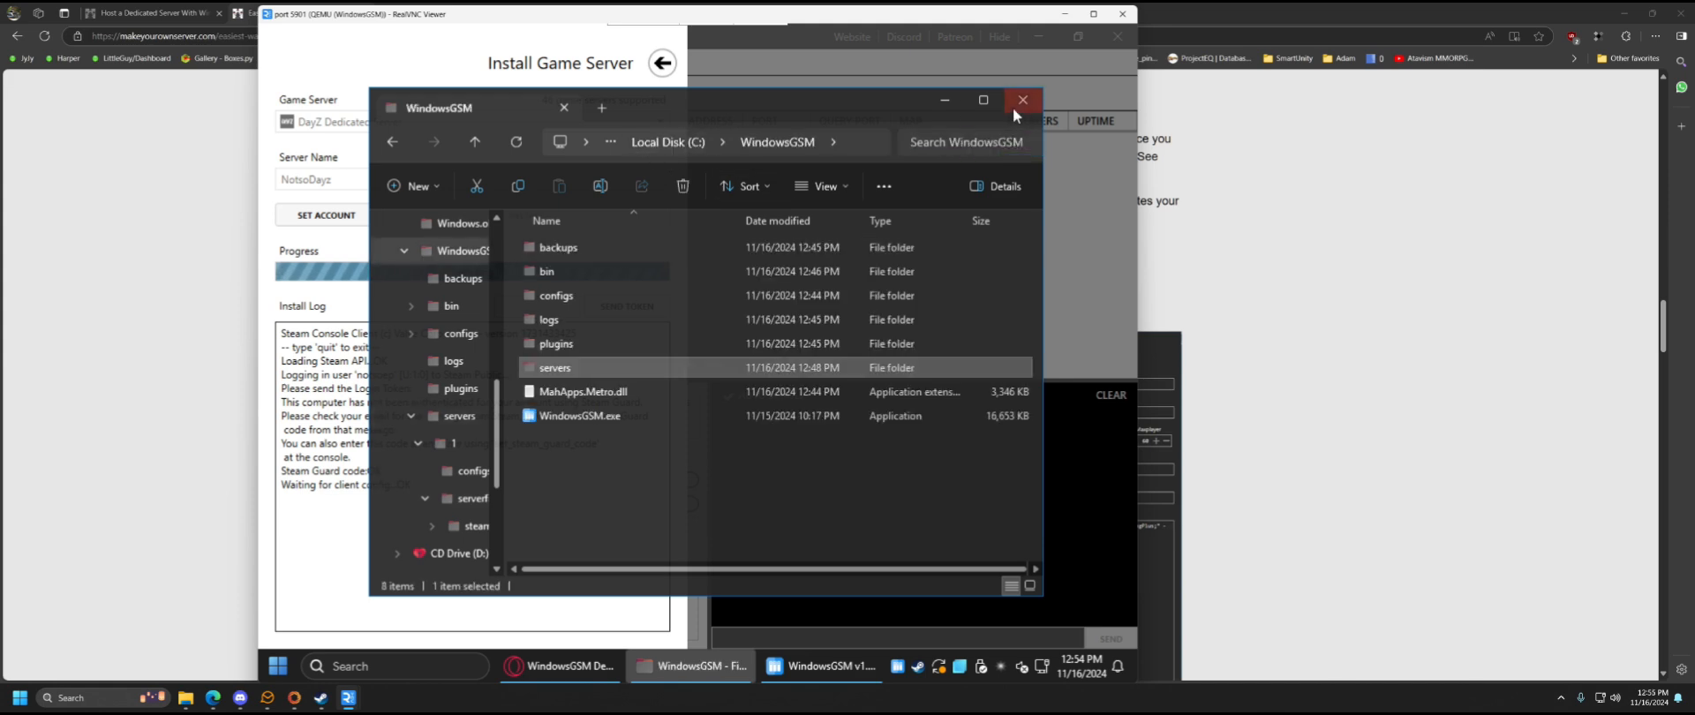
left_click(945, 100)
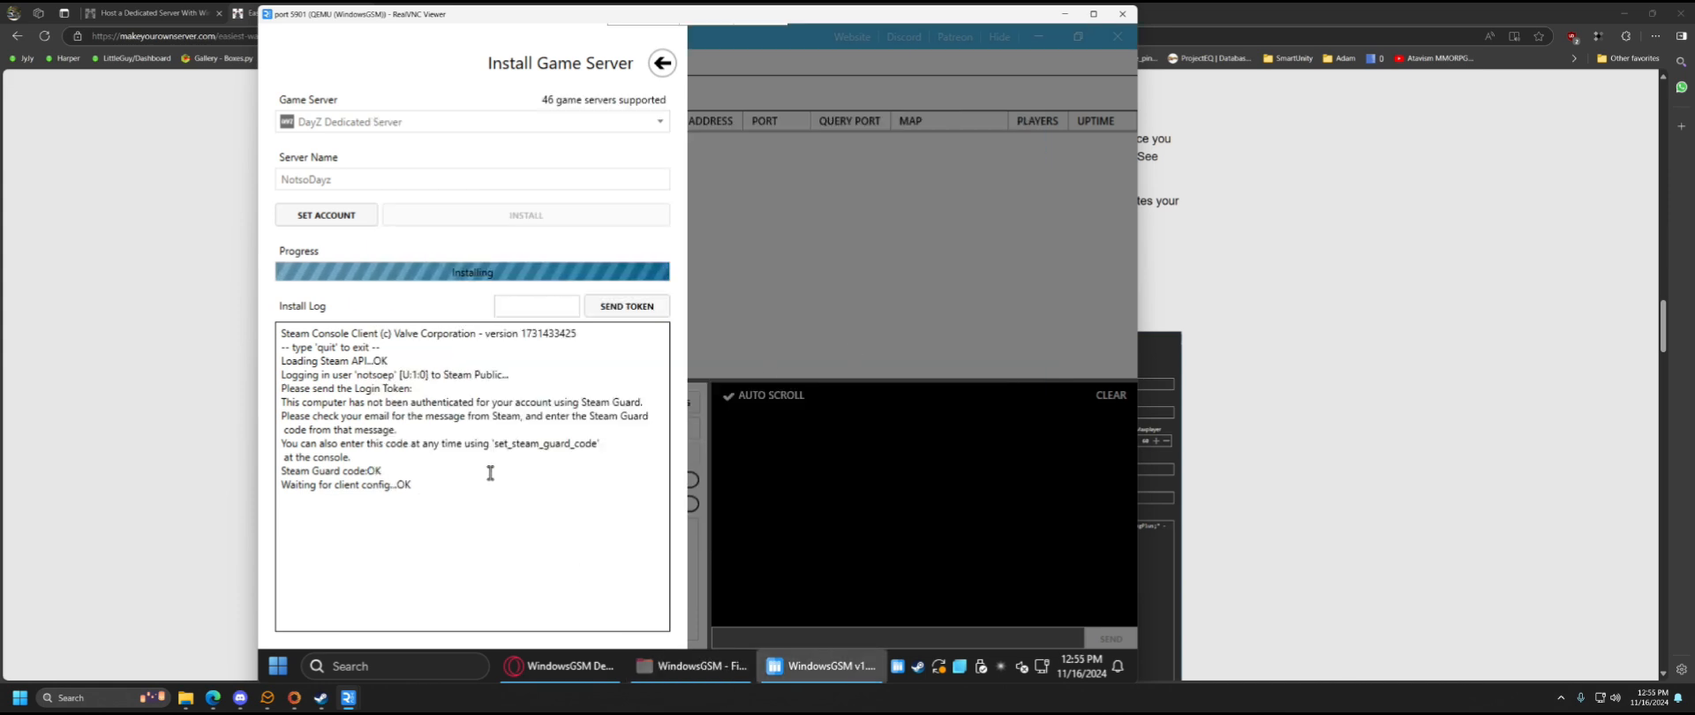
- Switch to the DayZ hosting guide in the browser and read its section on opening ports
mouse_move(692, 667)
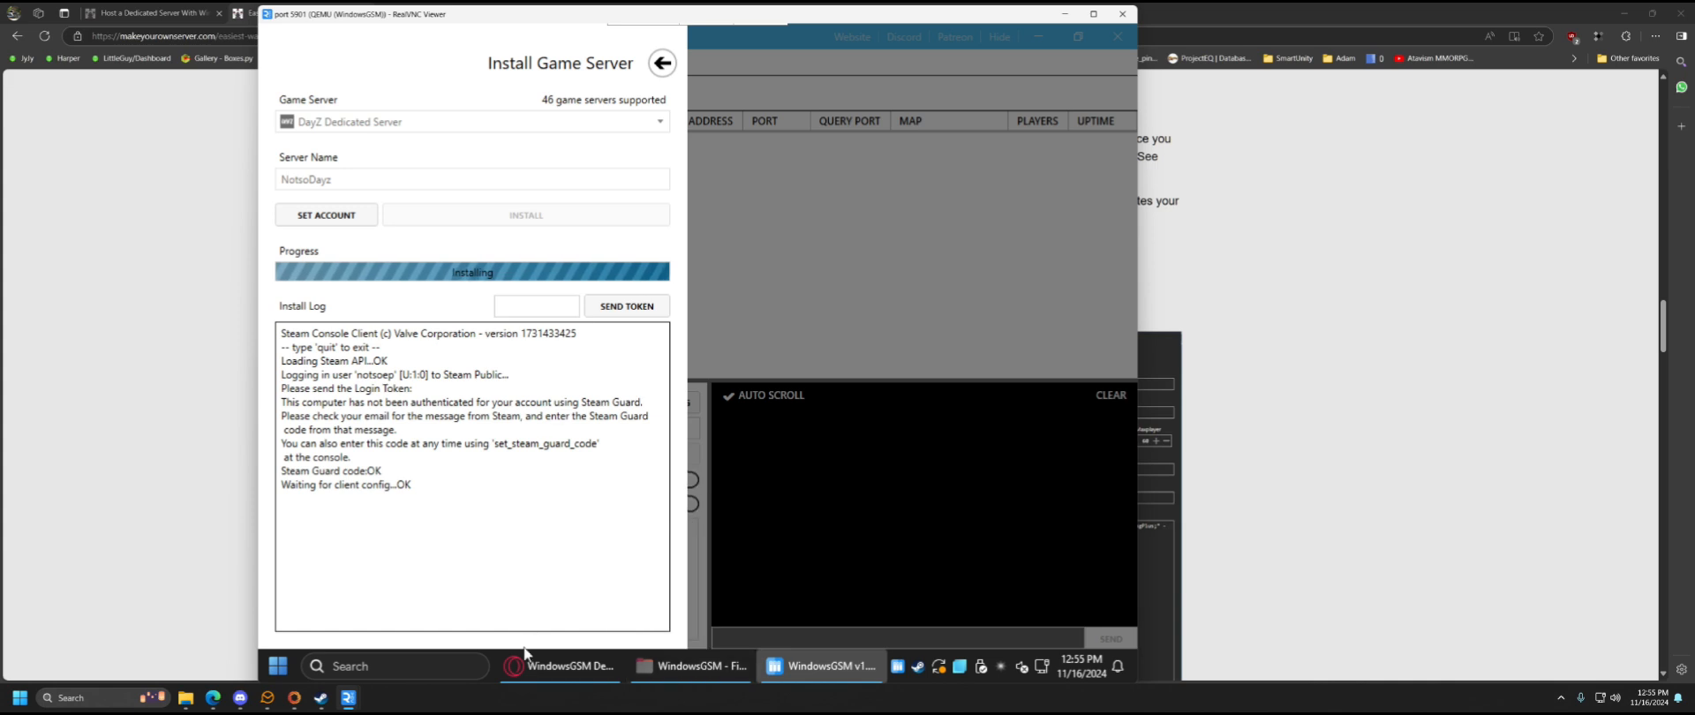
mouse_move(609, 667)
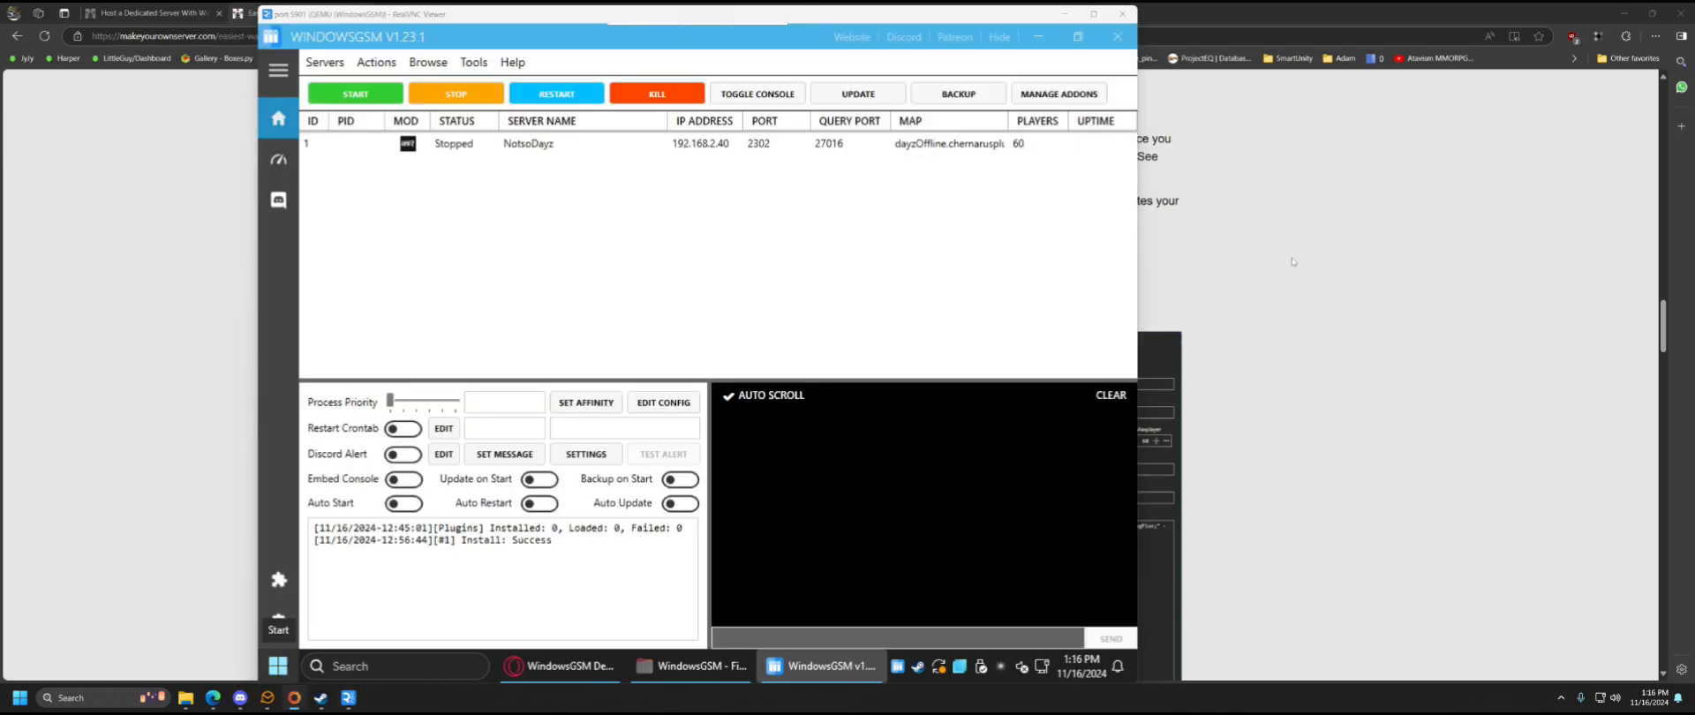
left_click(1326, 283)
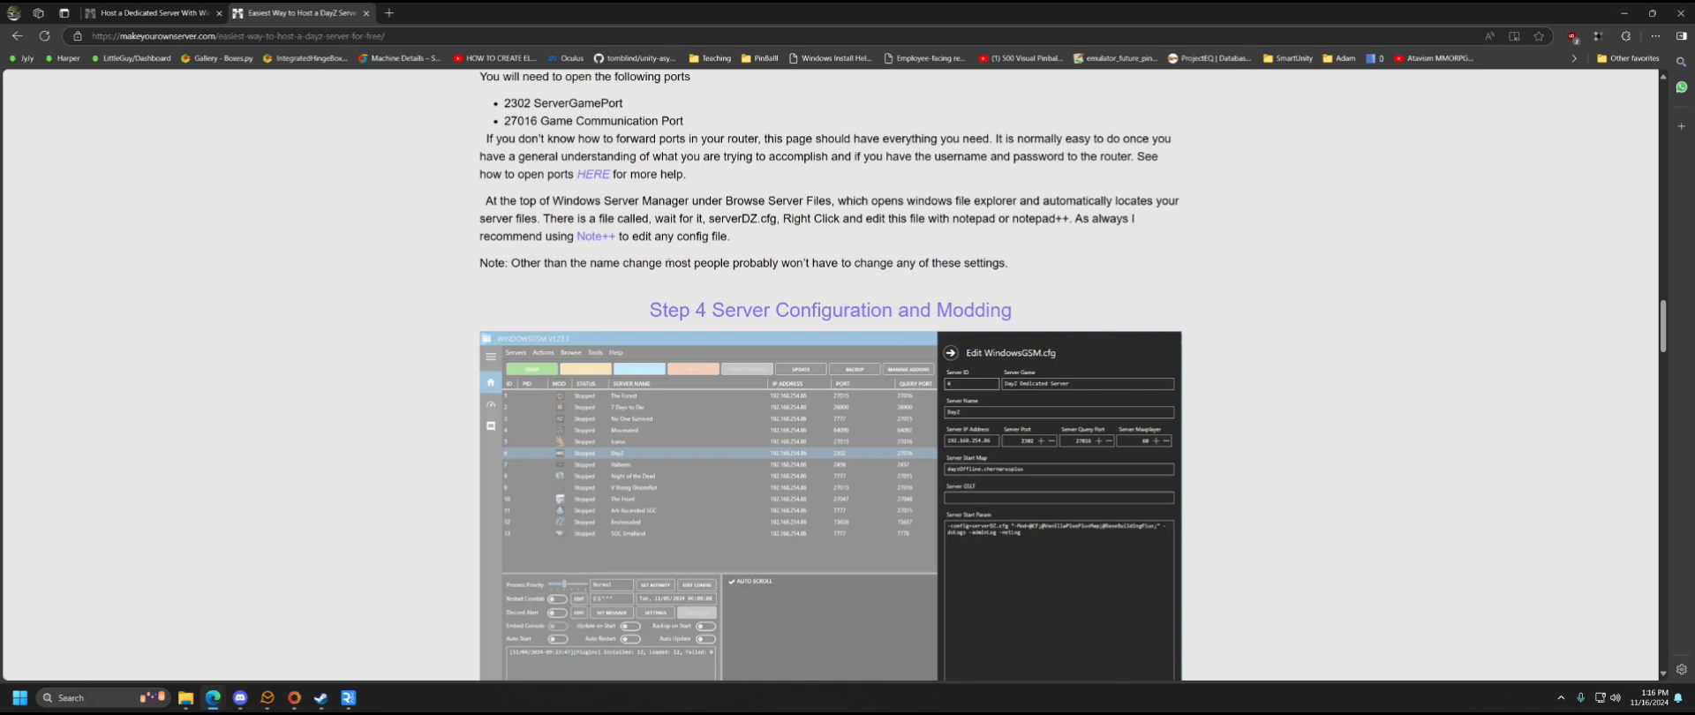
scroll(759, 234, "up", 2)
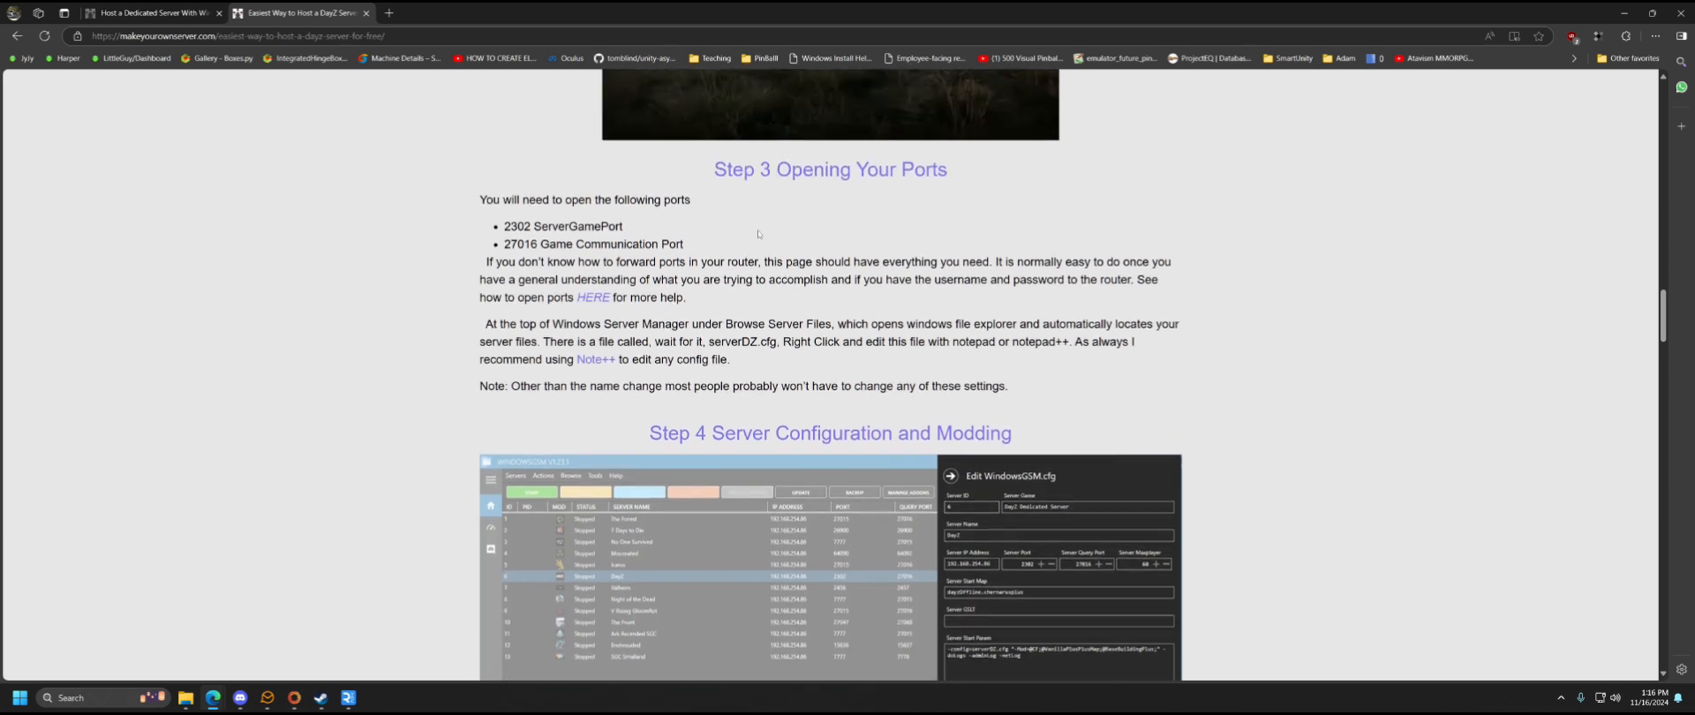
scroll(830, 375, "down", 1)
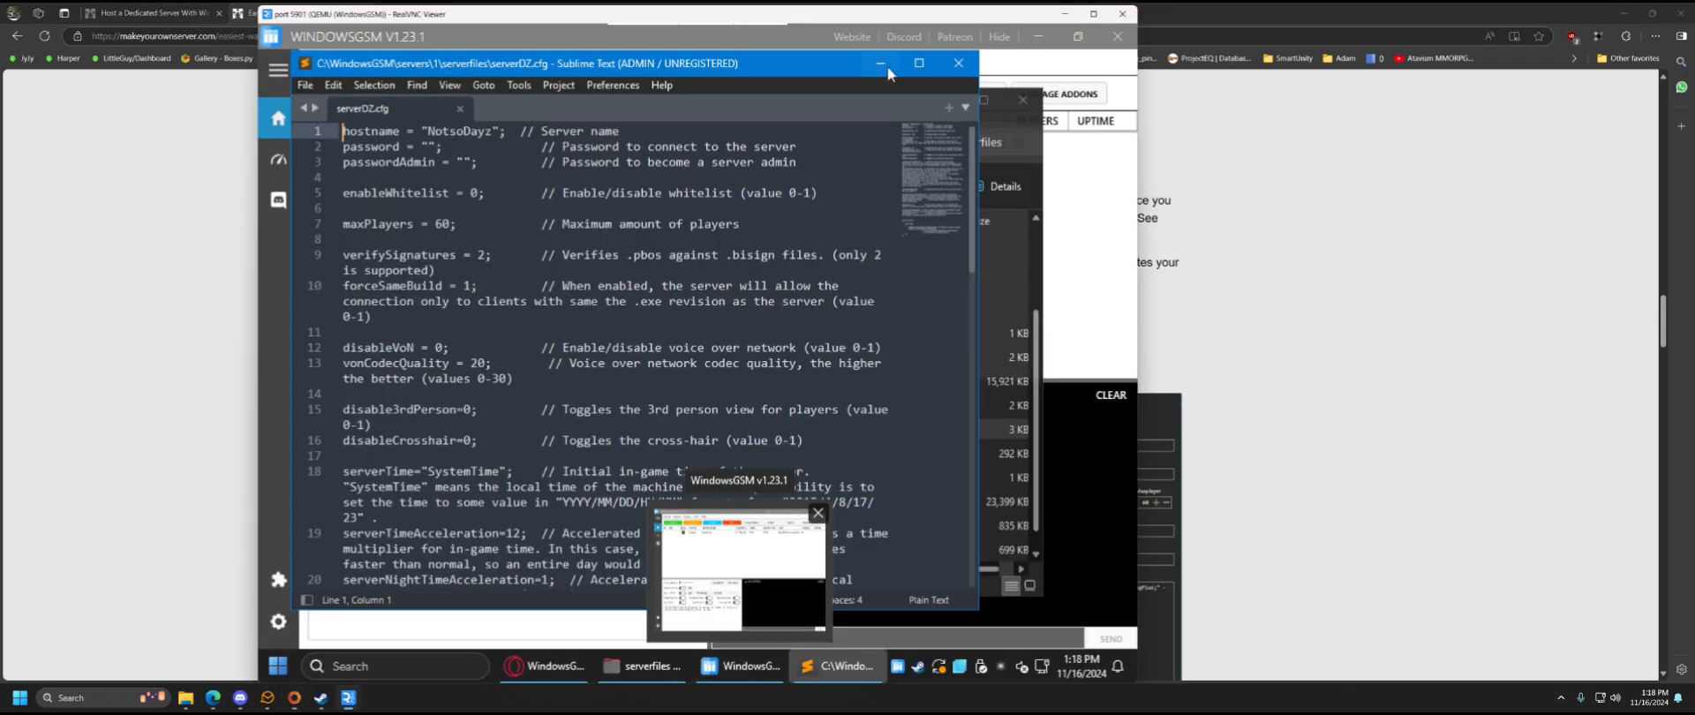
- Set the serverDZ.cfg editor aside, view WindowsGSM's options for browsing server files, and return to the serverfiles folder window
left_click(887, 66)
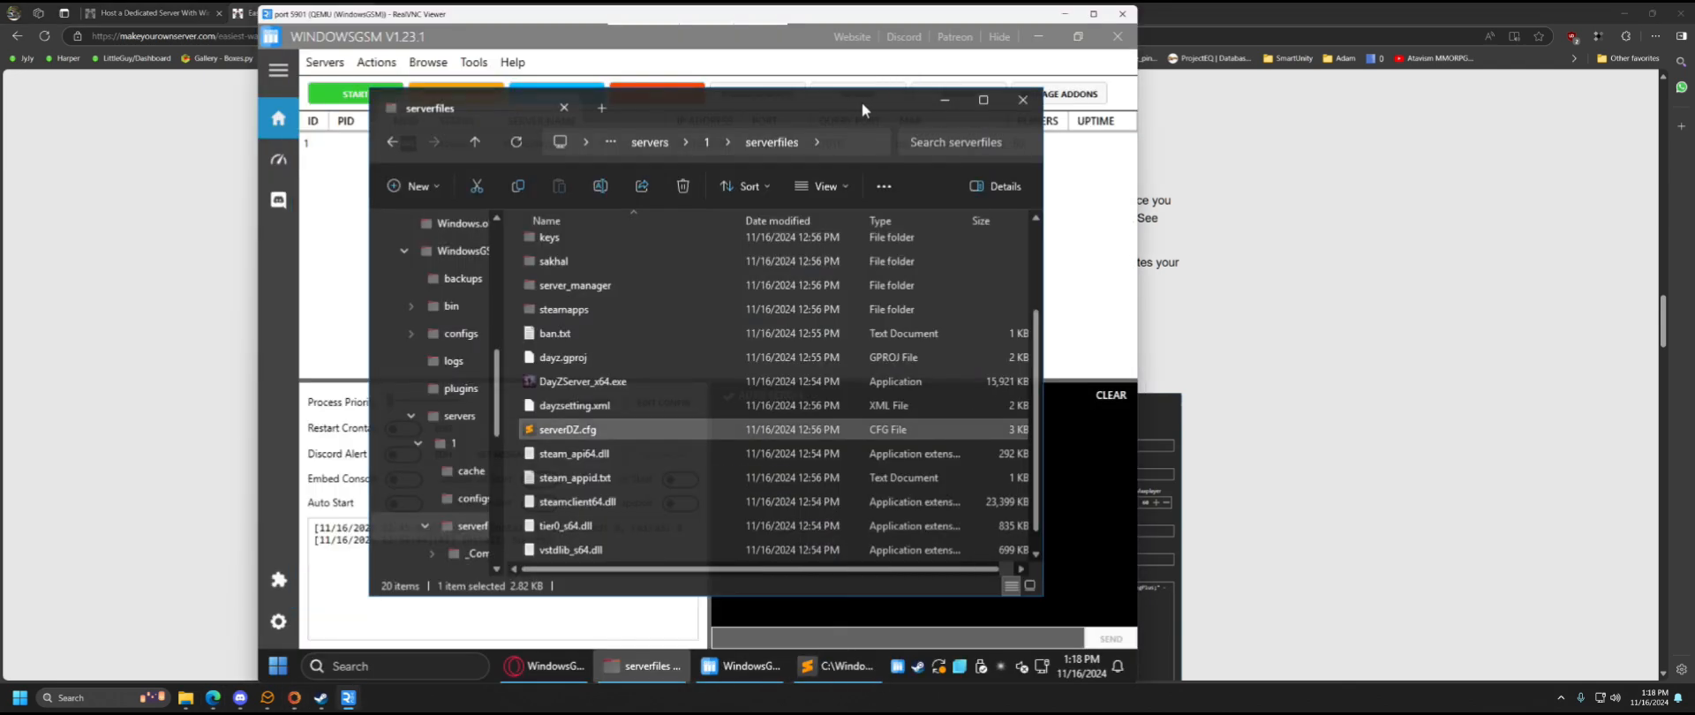
left_click(429, 62)
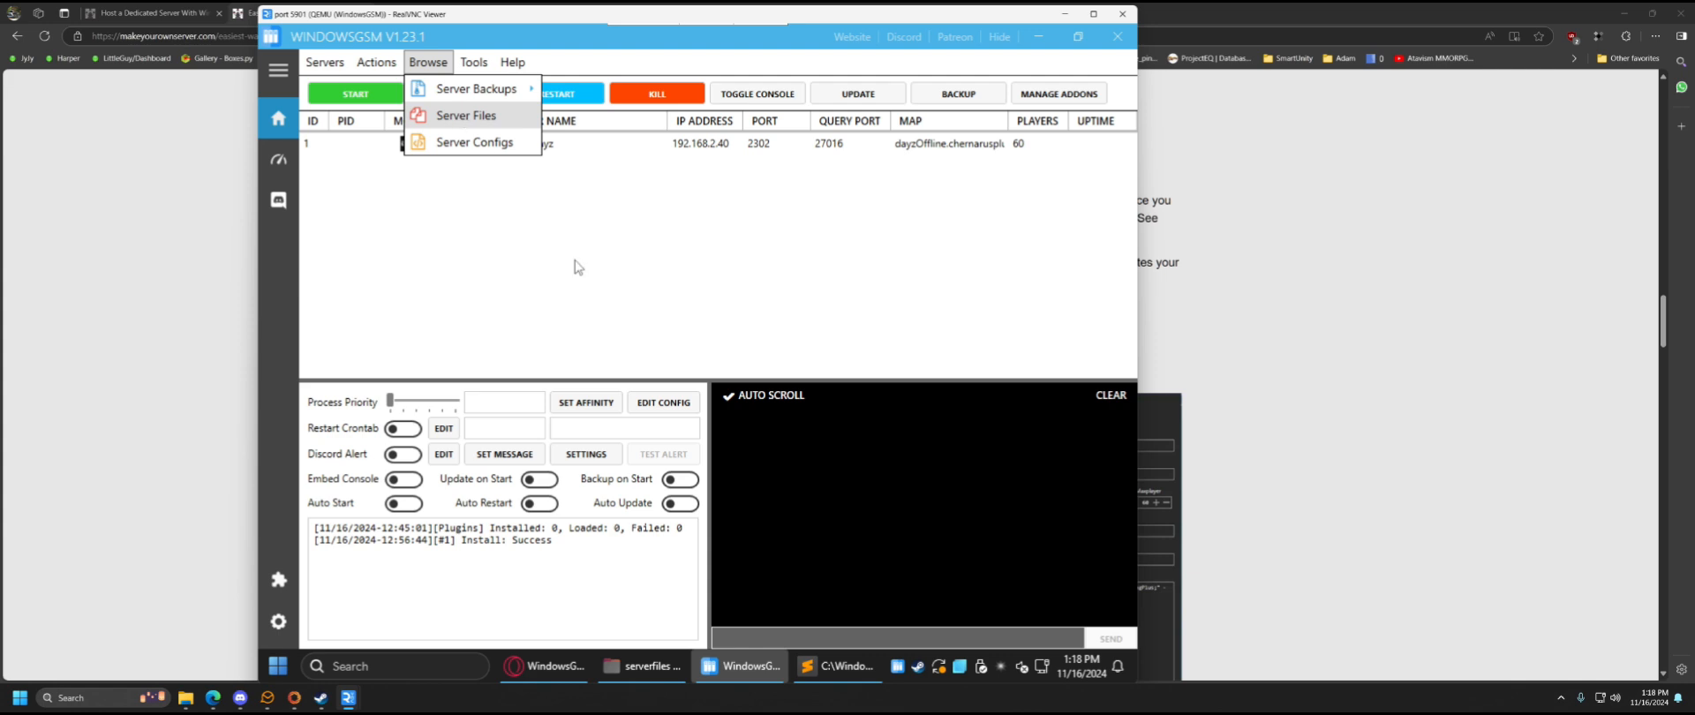
left_click(628, 665)
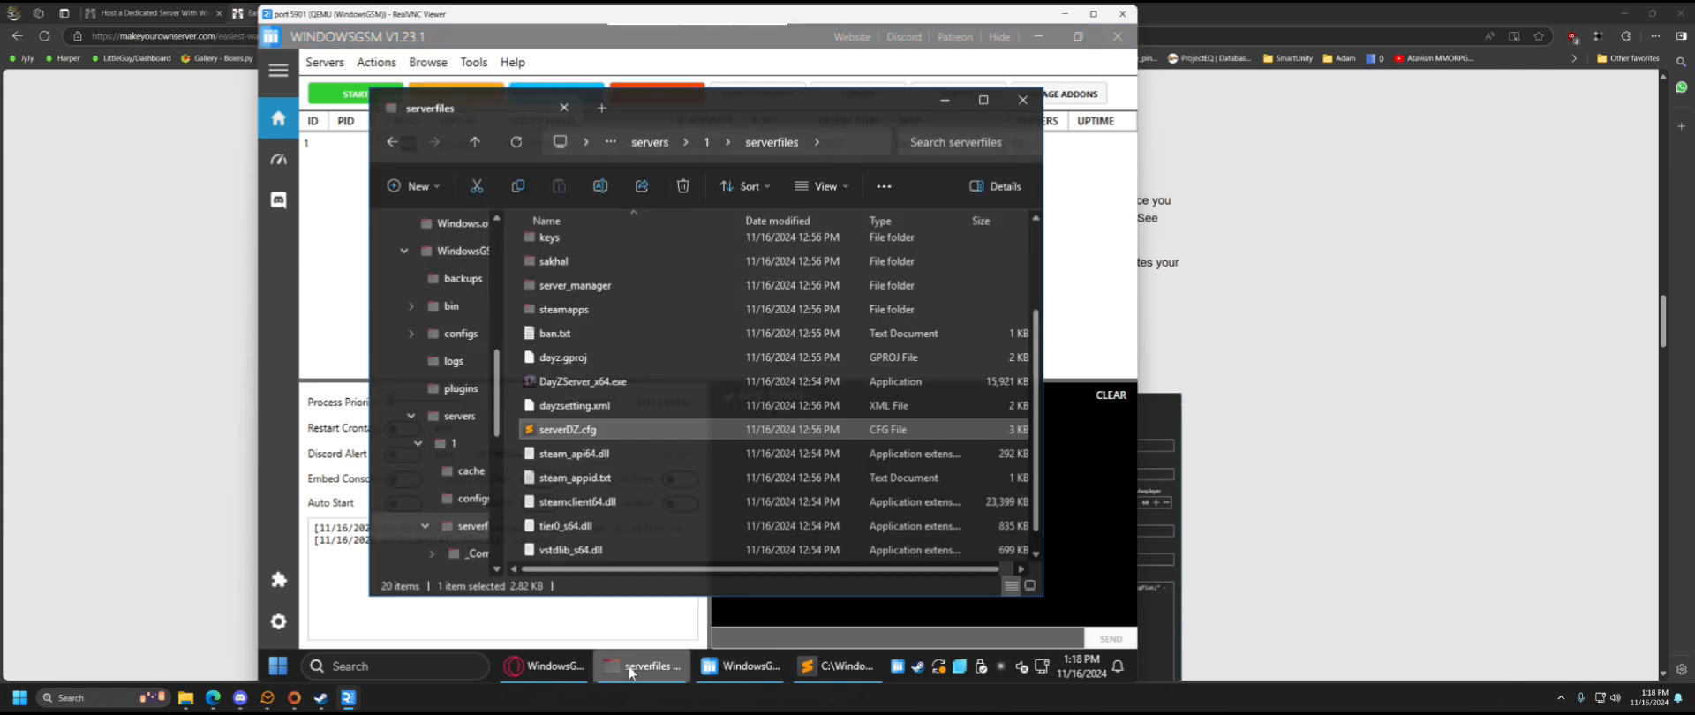
- Go up to the WindowsGSM folder, browse back down to servers\1\serverfiles, and bring up the open serverDZ.cfg in Sublime Text
left_click(645, 143)
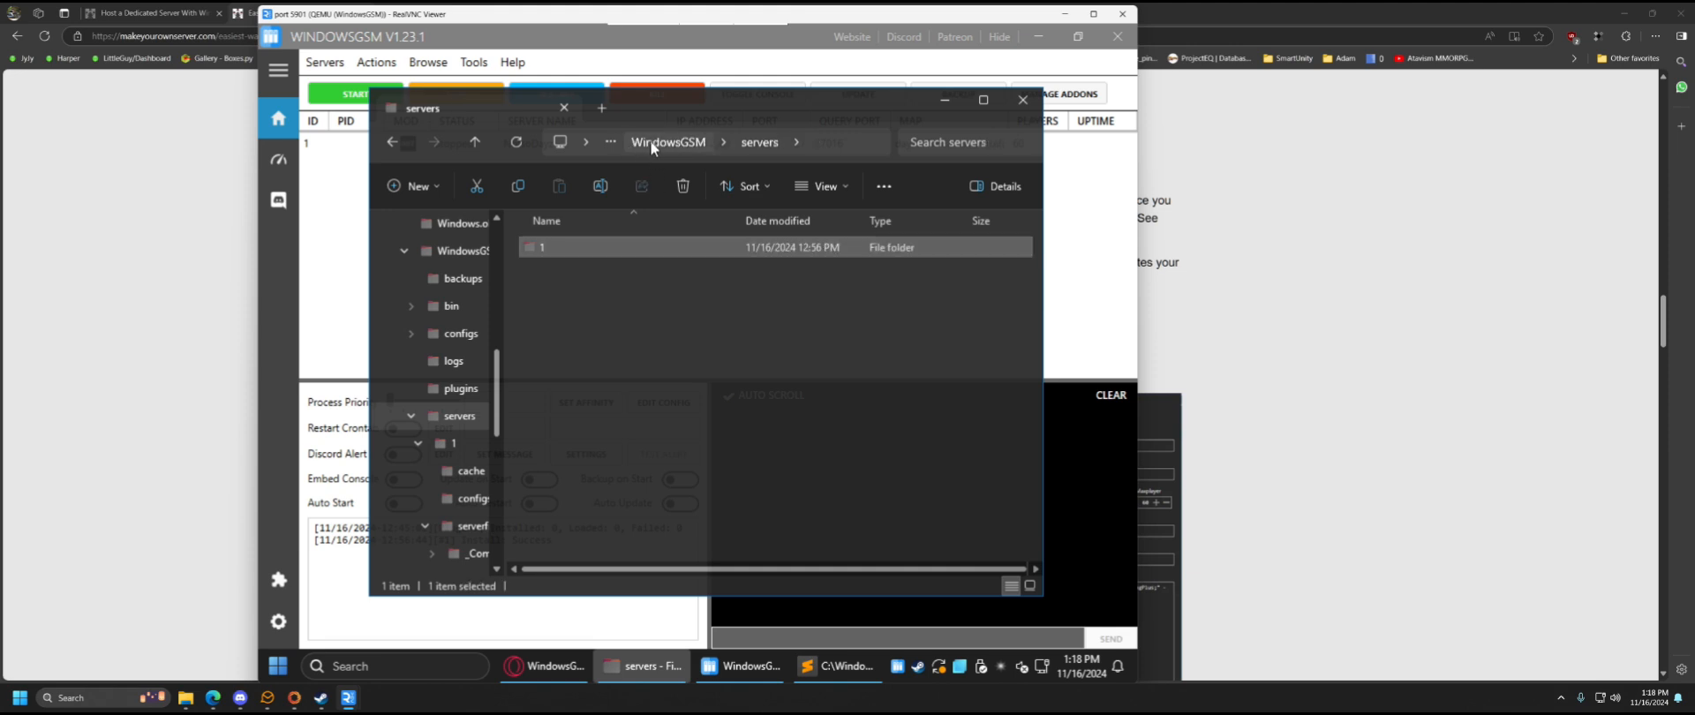
left_click(653, 145)
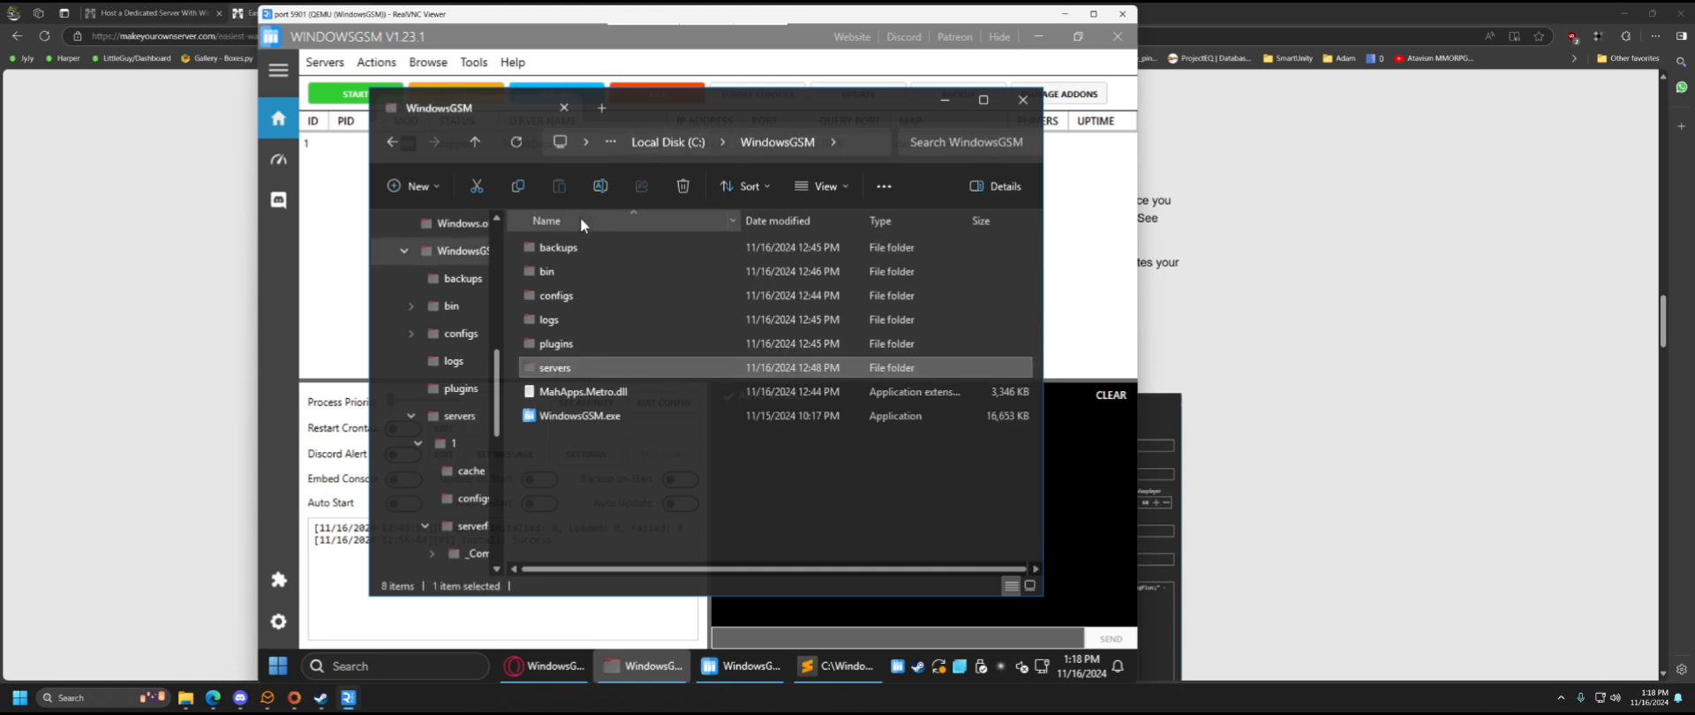
double_click(556, 366)
double_click(540, 249)
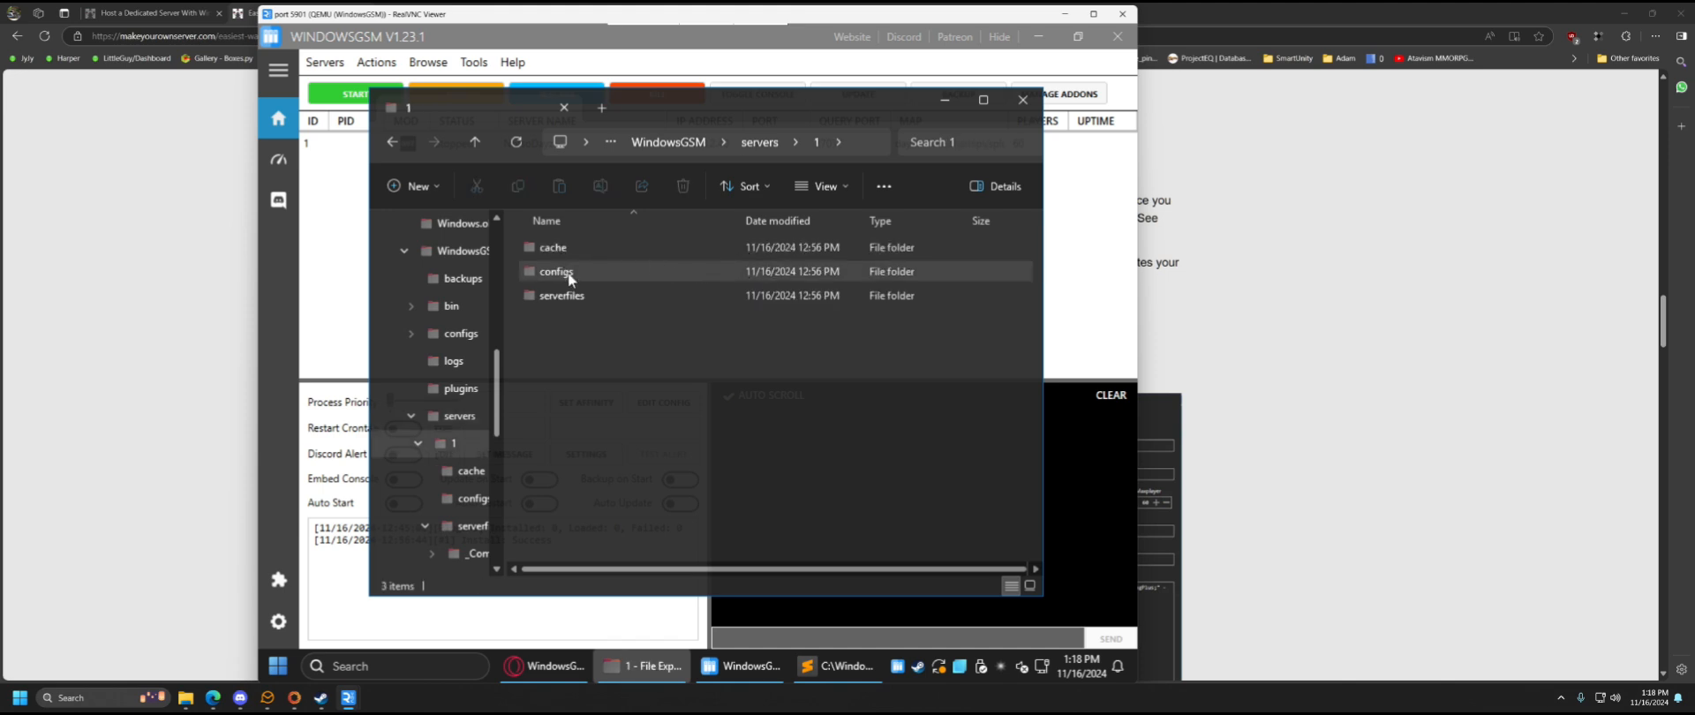
double_click(575, 297)
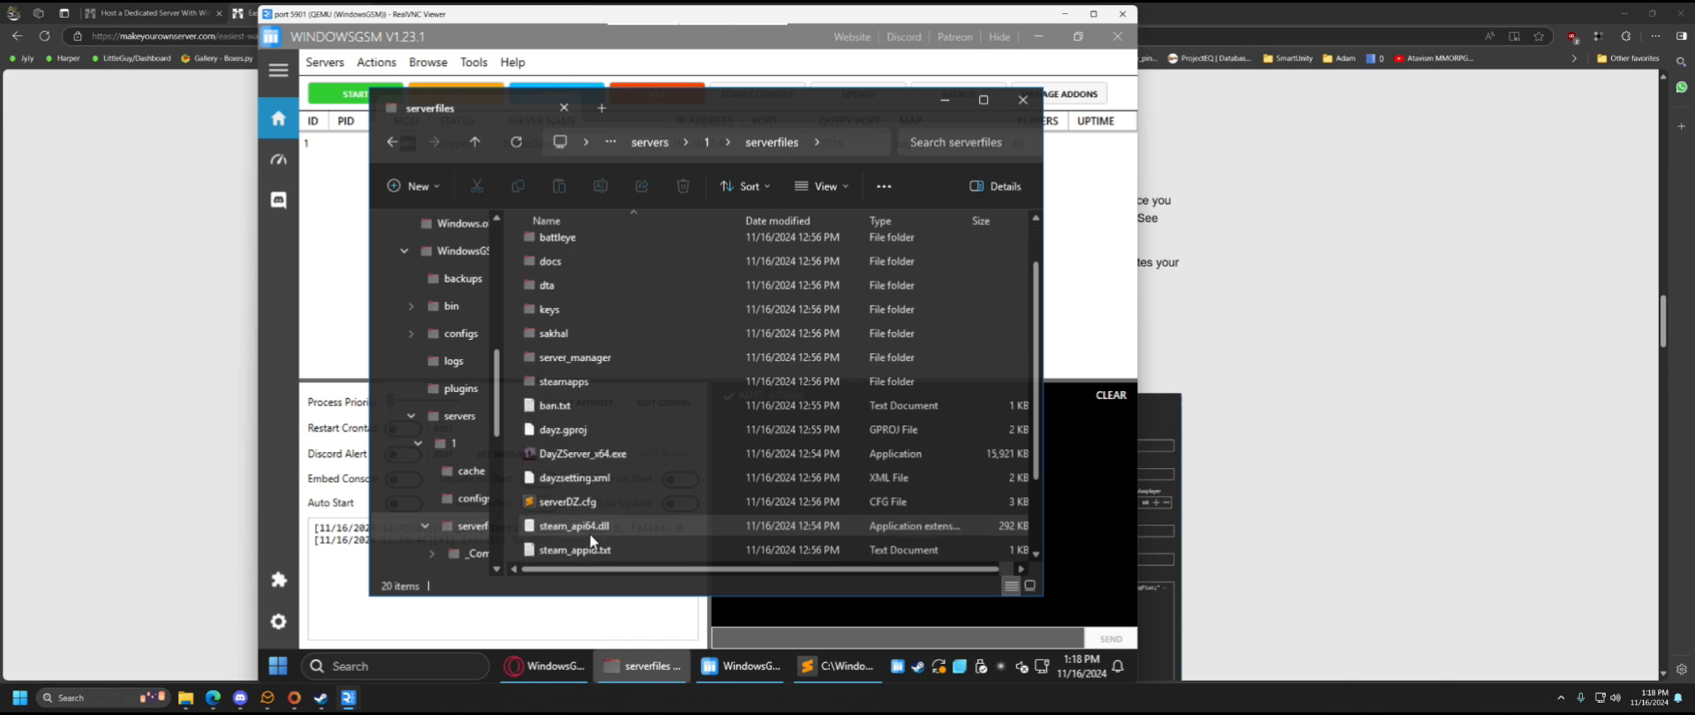
left_click(591, 500)
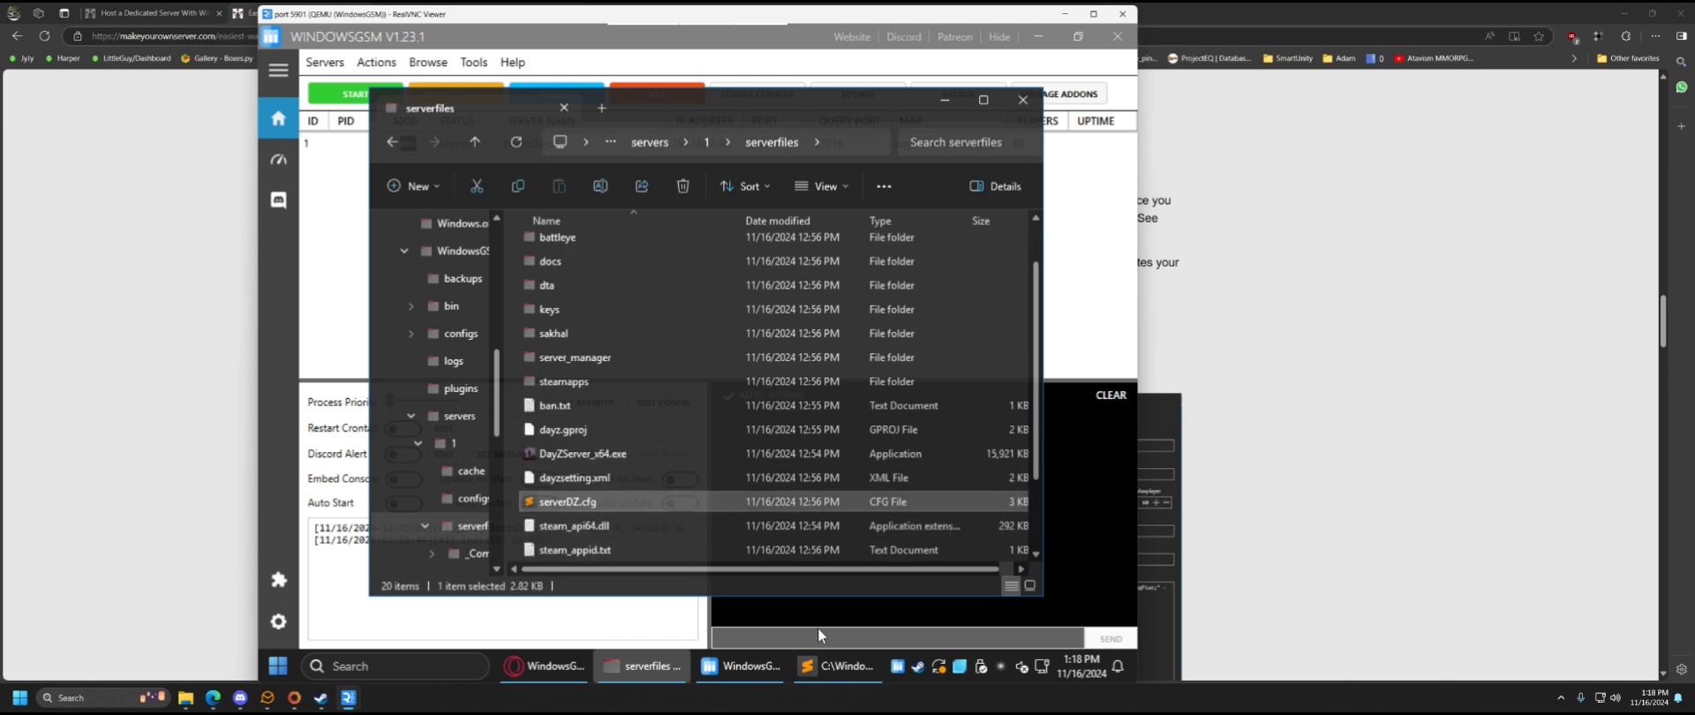
left_click(828, 668)
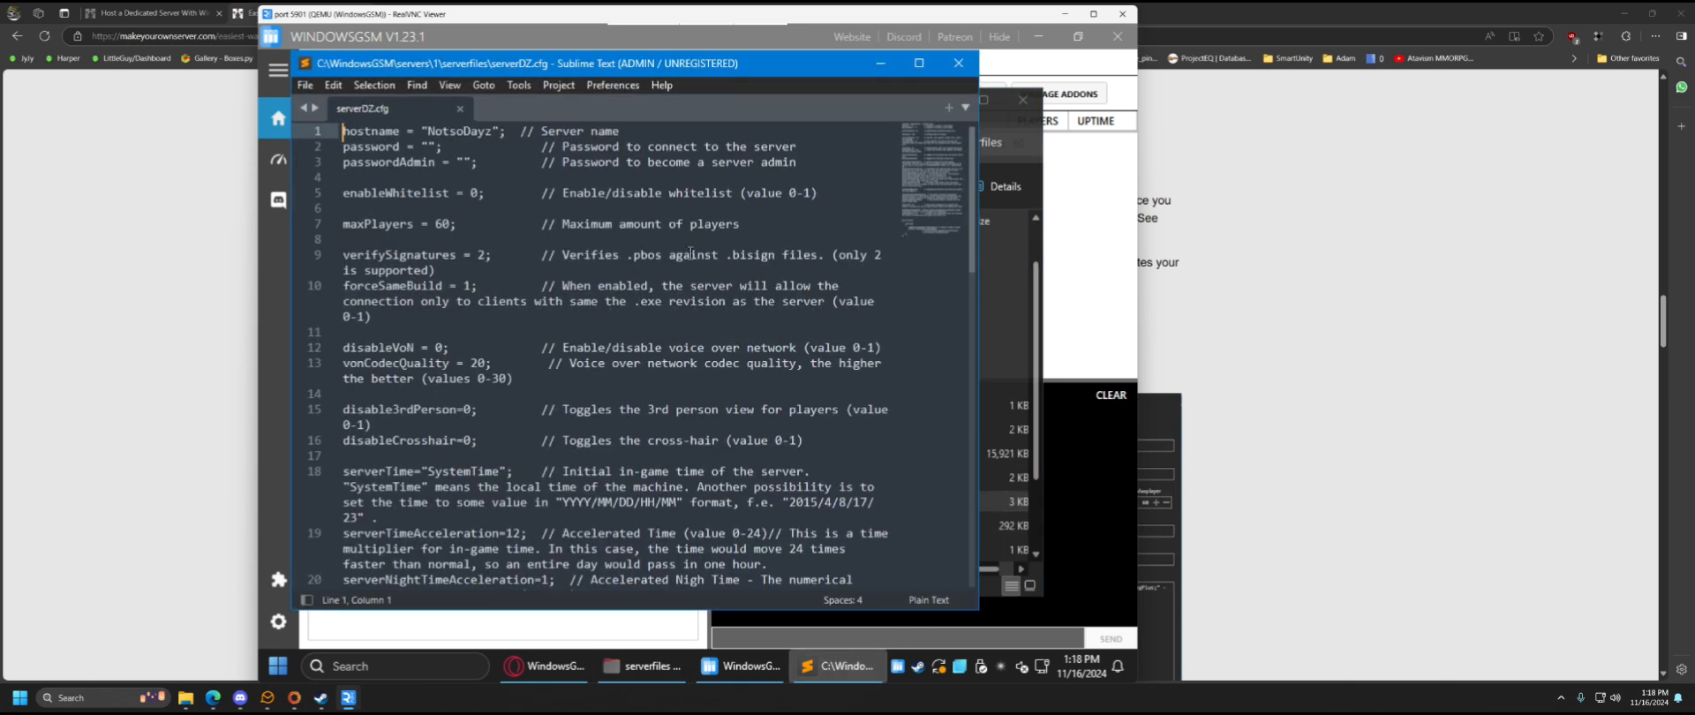
- Review serverDZ.cfg from the password and passwordAdmin entries down to the class Missions block
left_click(428, 146)
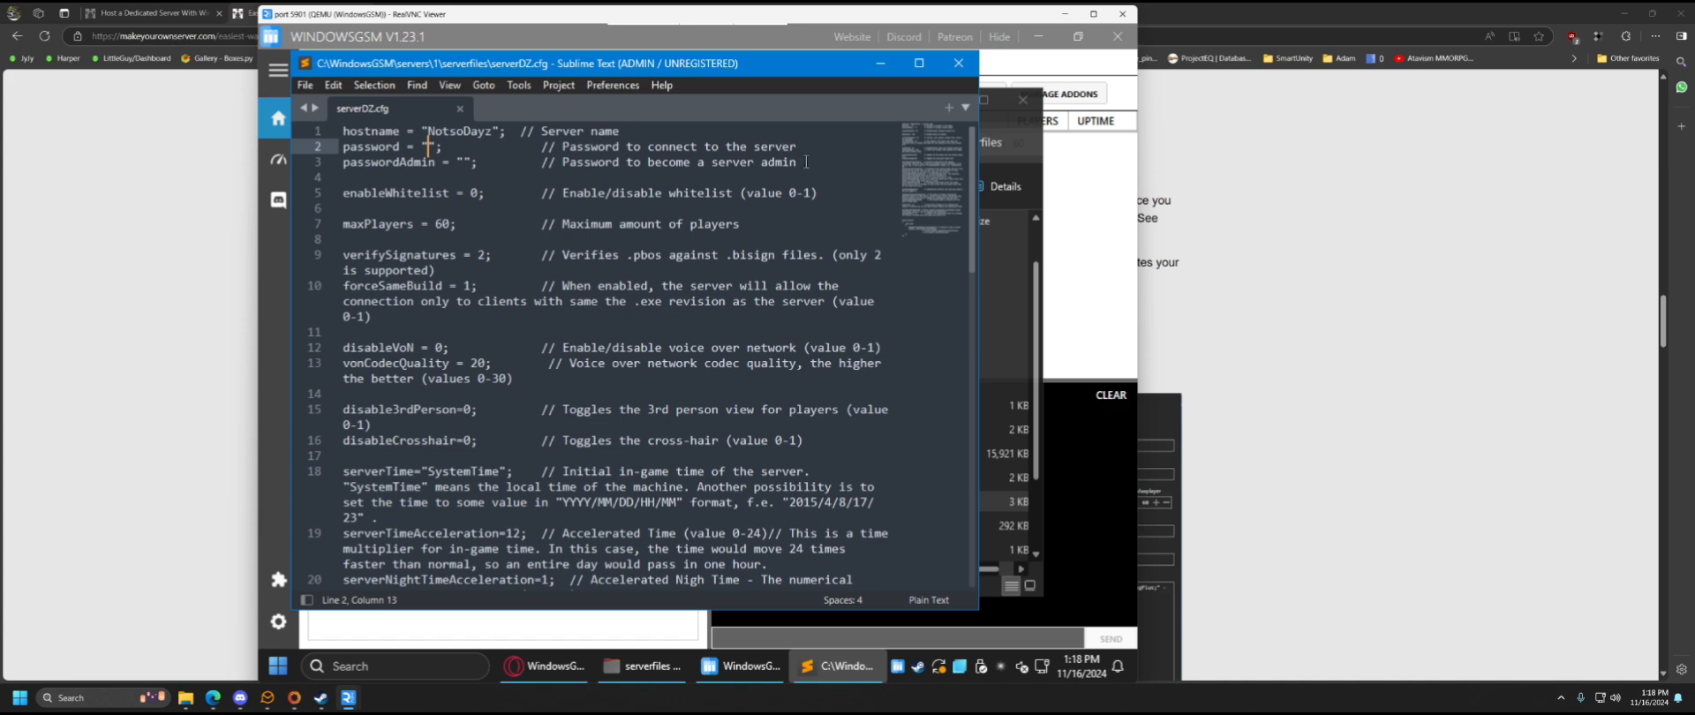
left_click(464, 162)
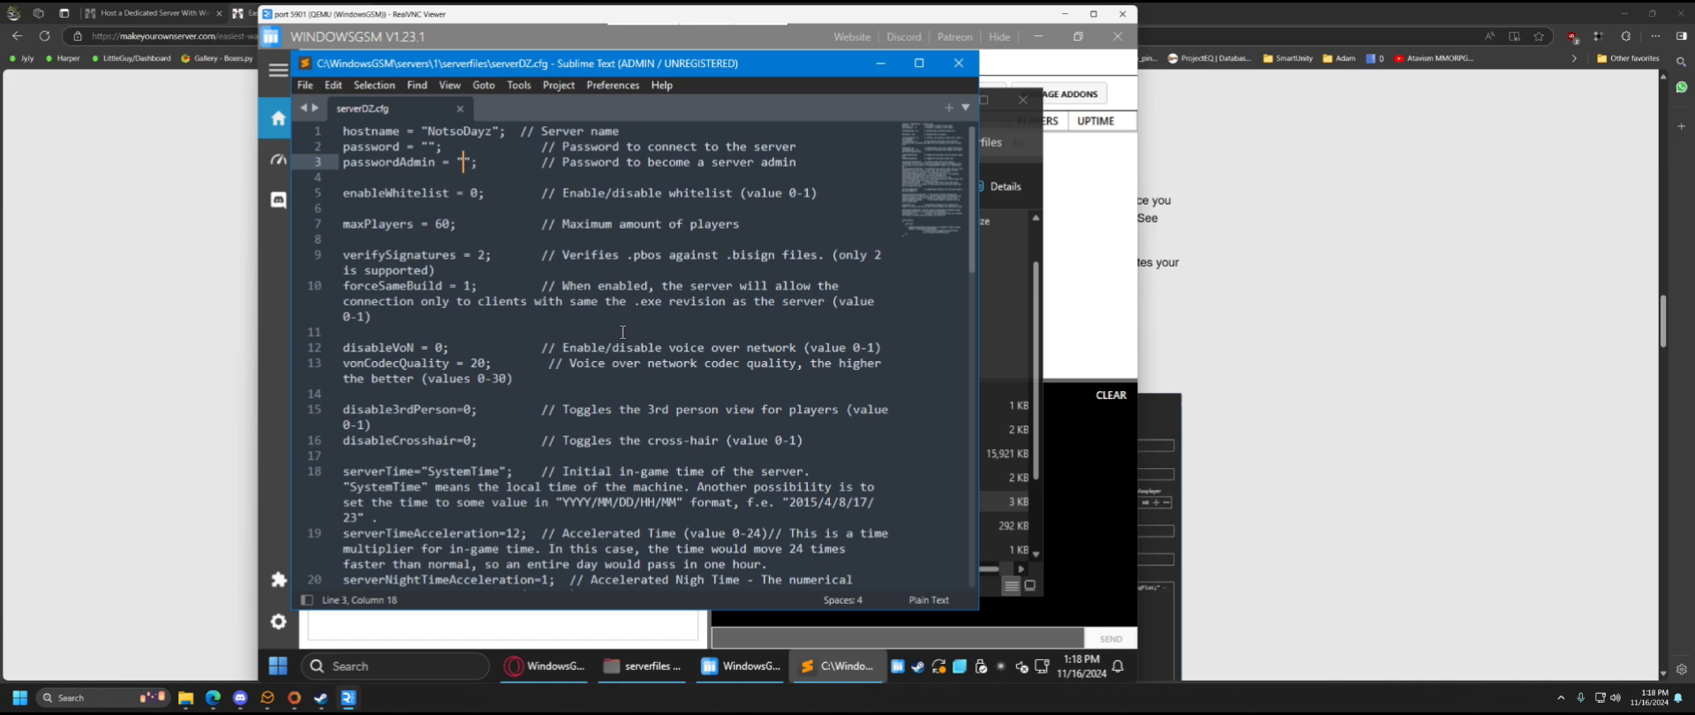
scroll(622, 332, "down", 9)
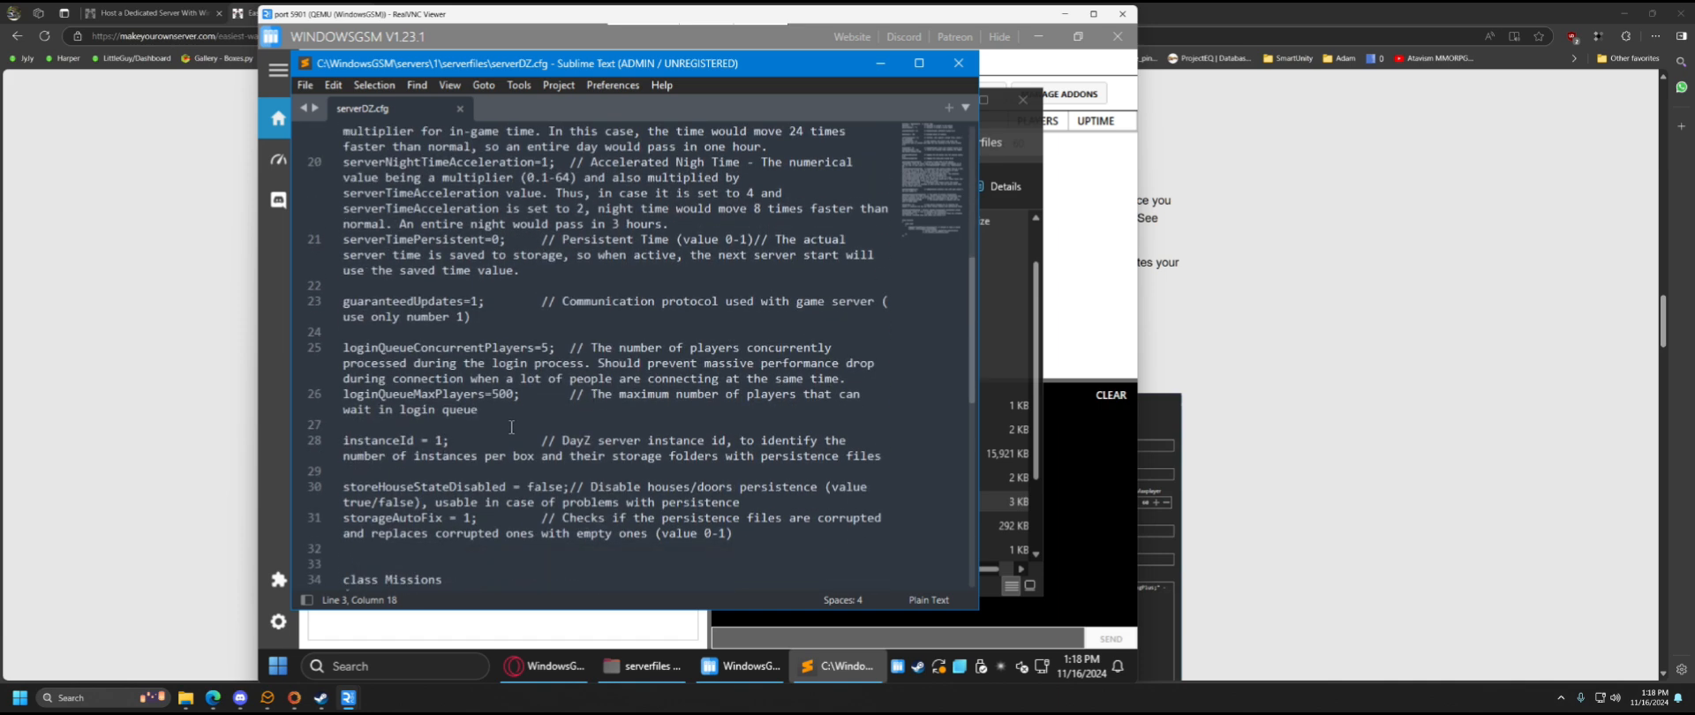
scroll(470, 434, "down", 1)
scroll(609, 414, "down", 2)
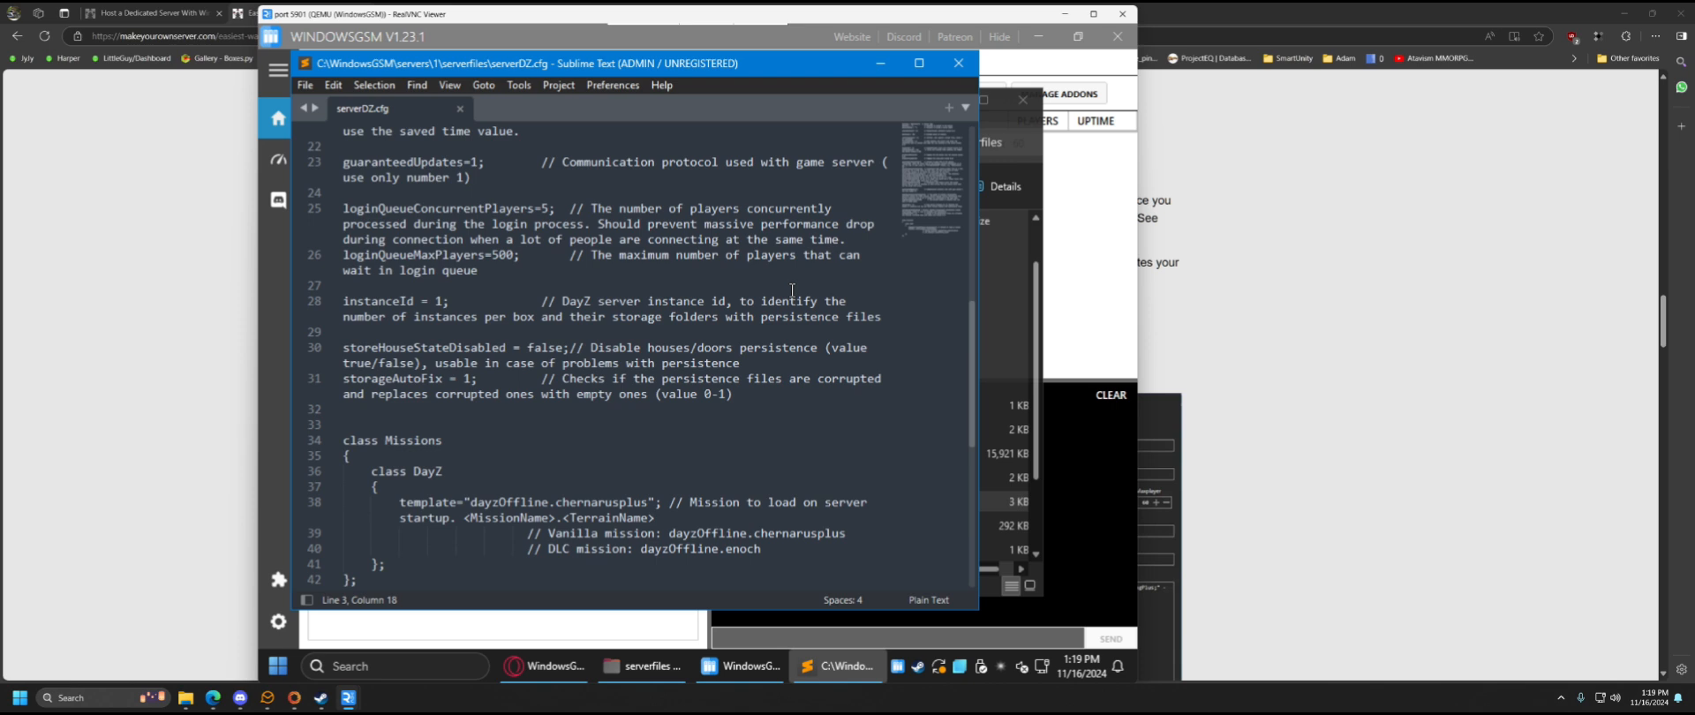
scroll(693, 353, "down", 3)
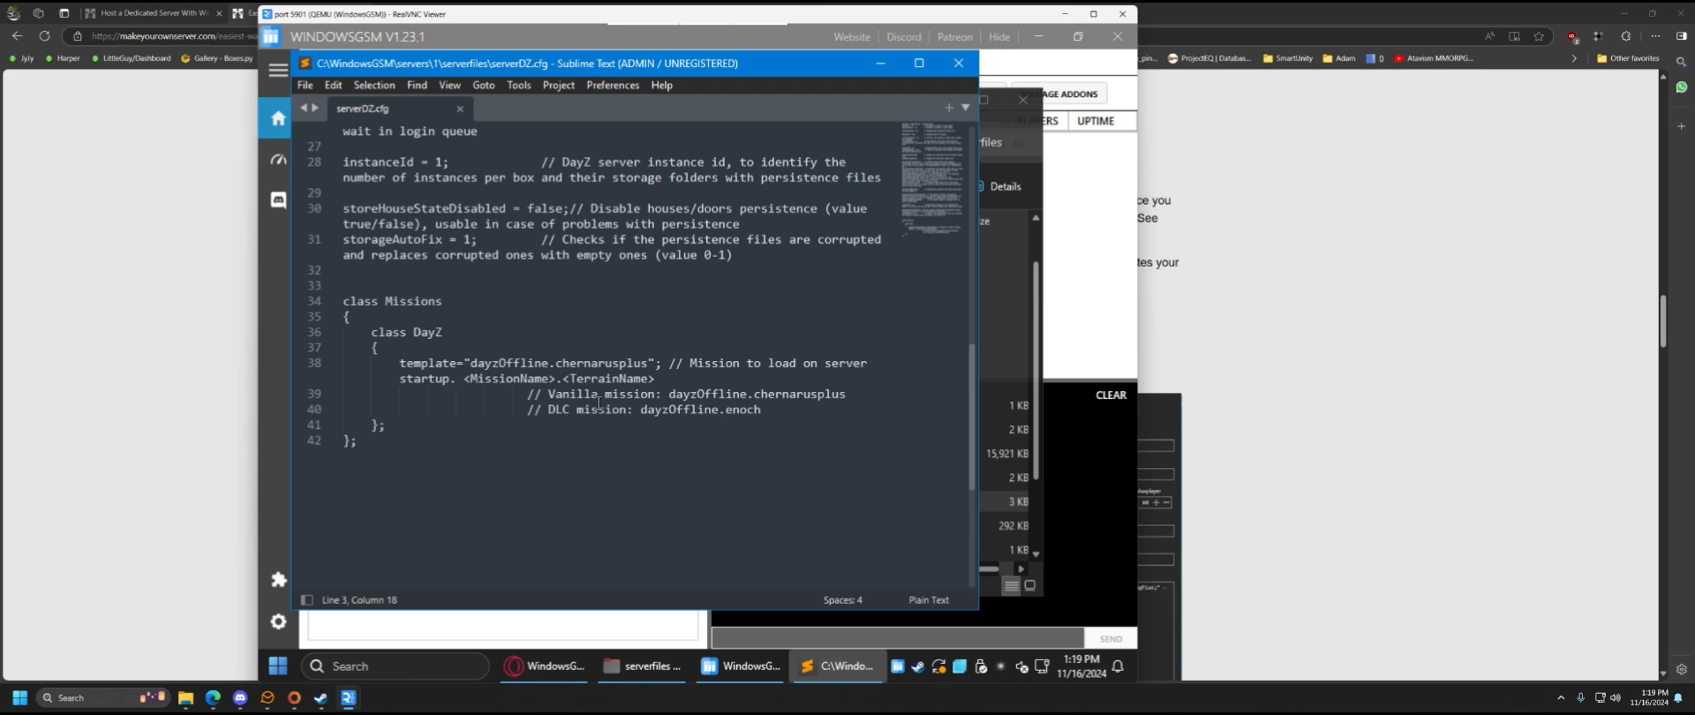
scroll(599, 403, "up", 1)
scroll(583, 430, "up", 2)
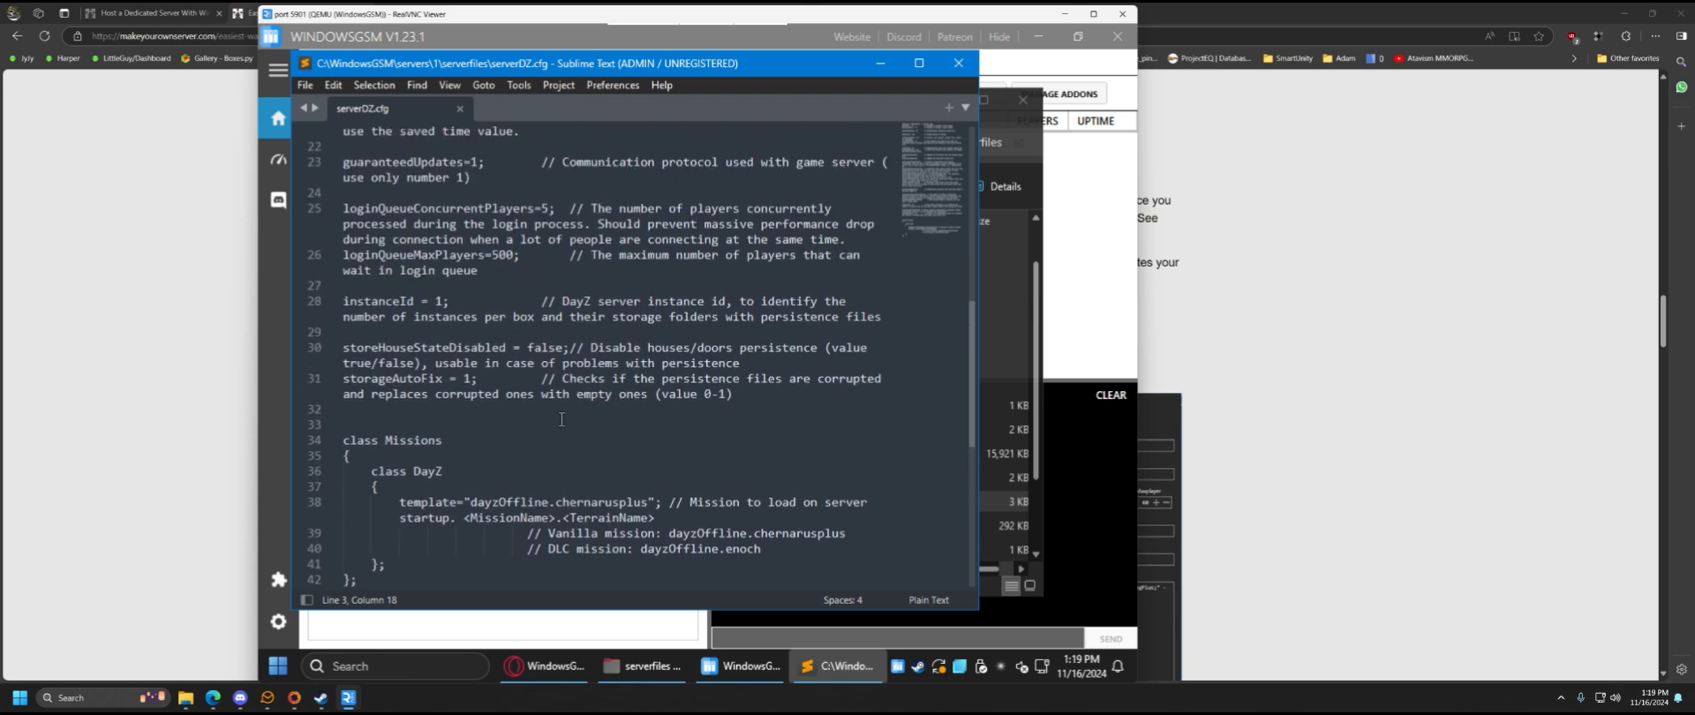
scroll(561, 375, "up", 10)
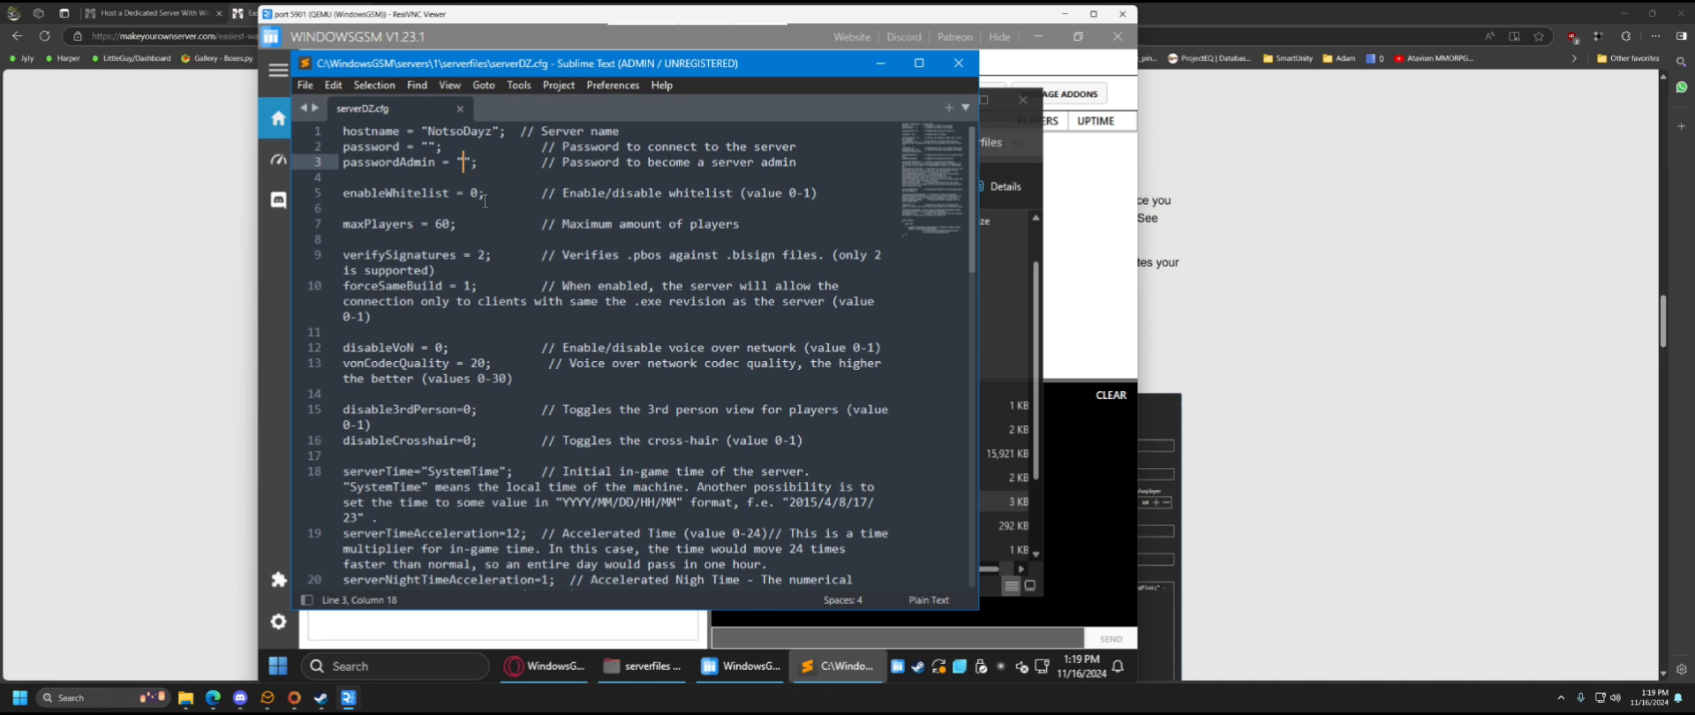
- Enter the server's connection password in serverDZ.cfg, save and close the file, and minimize the serverfiles folder window
left_click(428, 147)
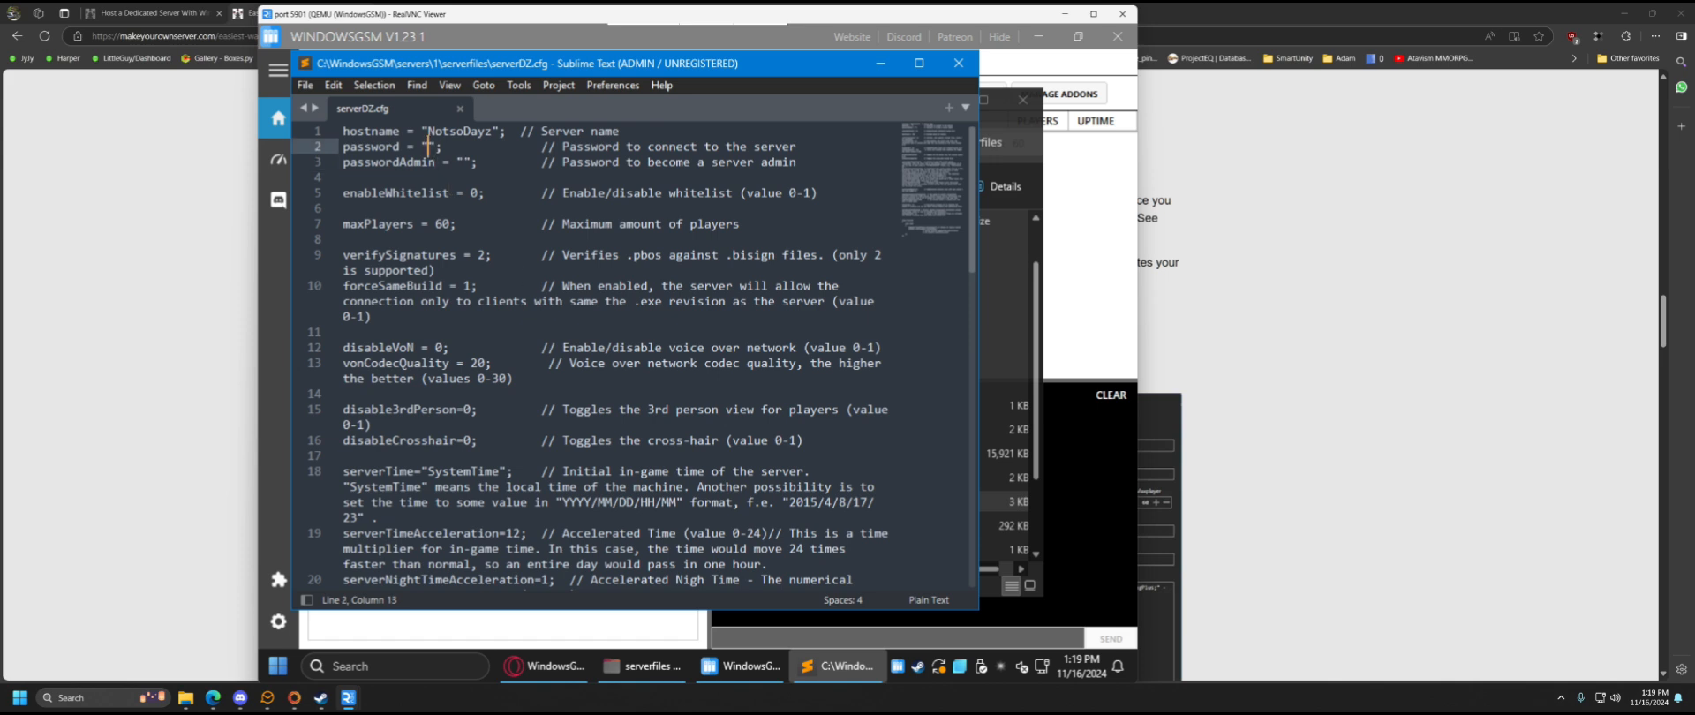
mouse_move(740, 665)
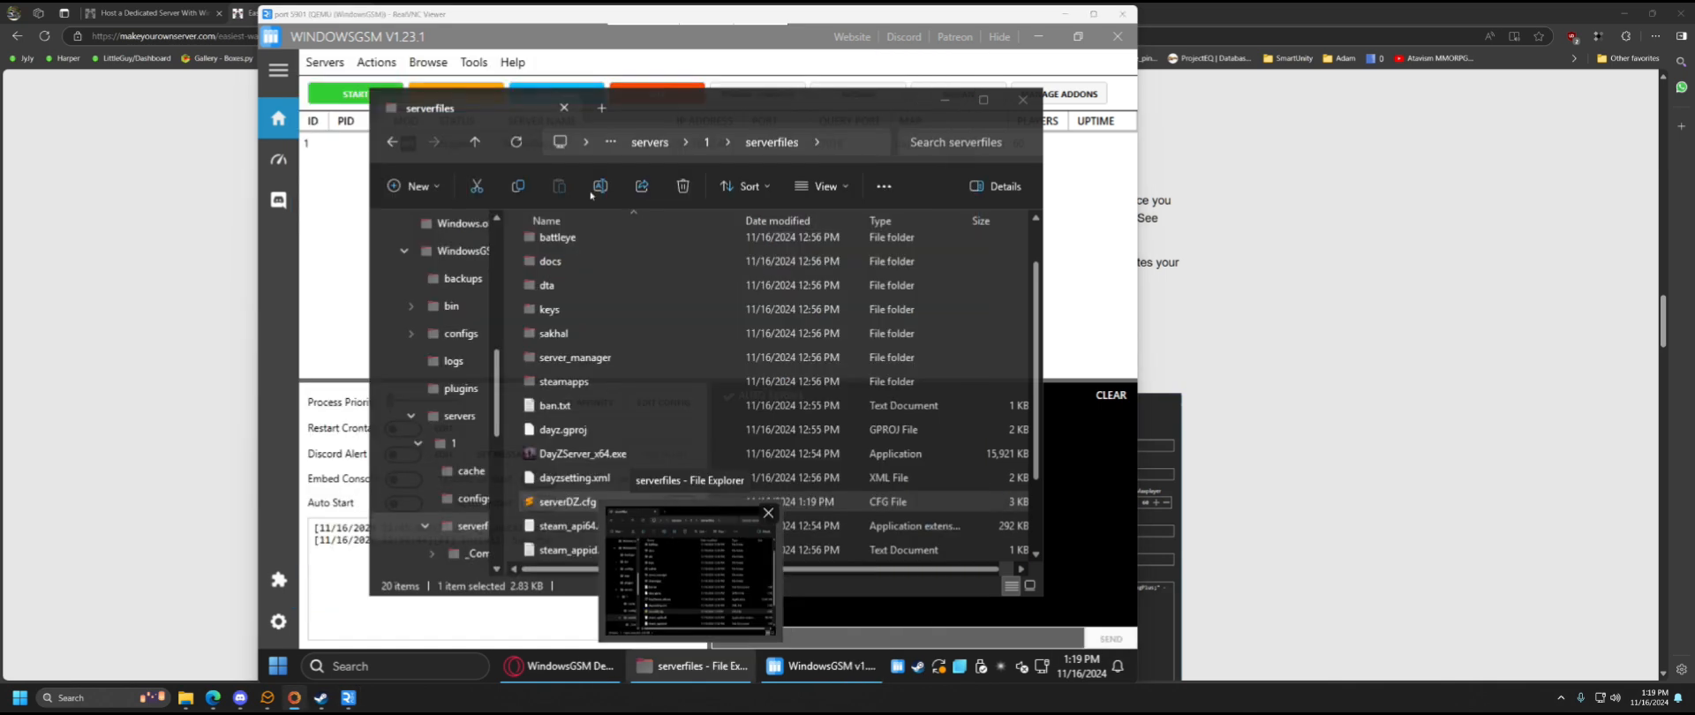
left_click(945, 101)
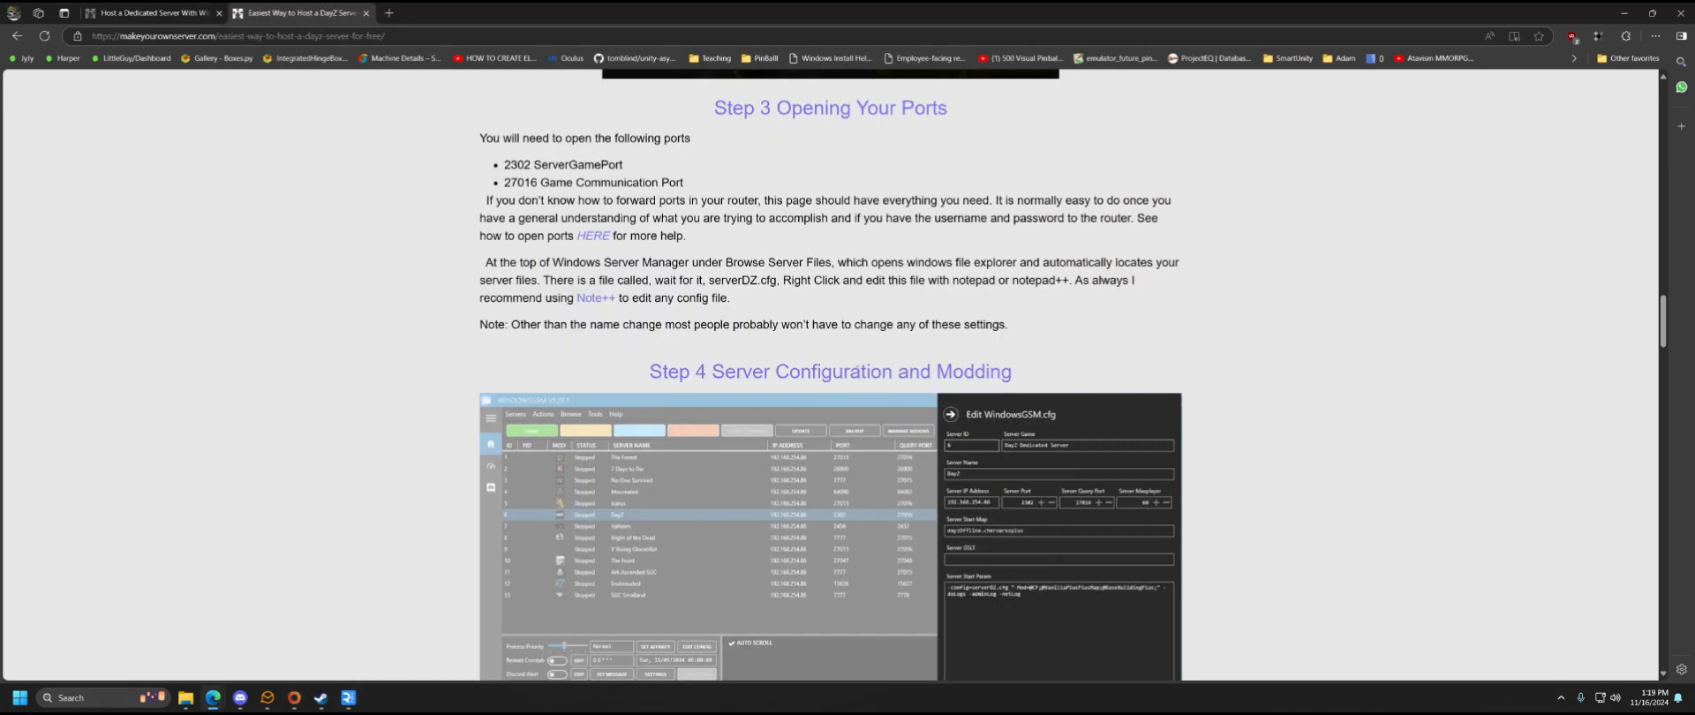
- Read the guide's Step 4 sections on server configuration and editing serverDZ.cfg
scroll(361, 353, "down", 3)
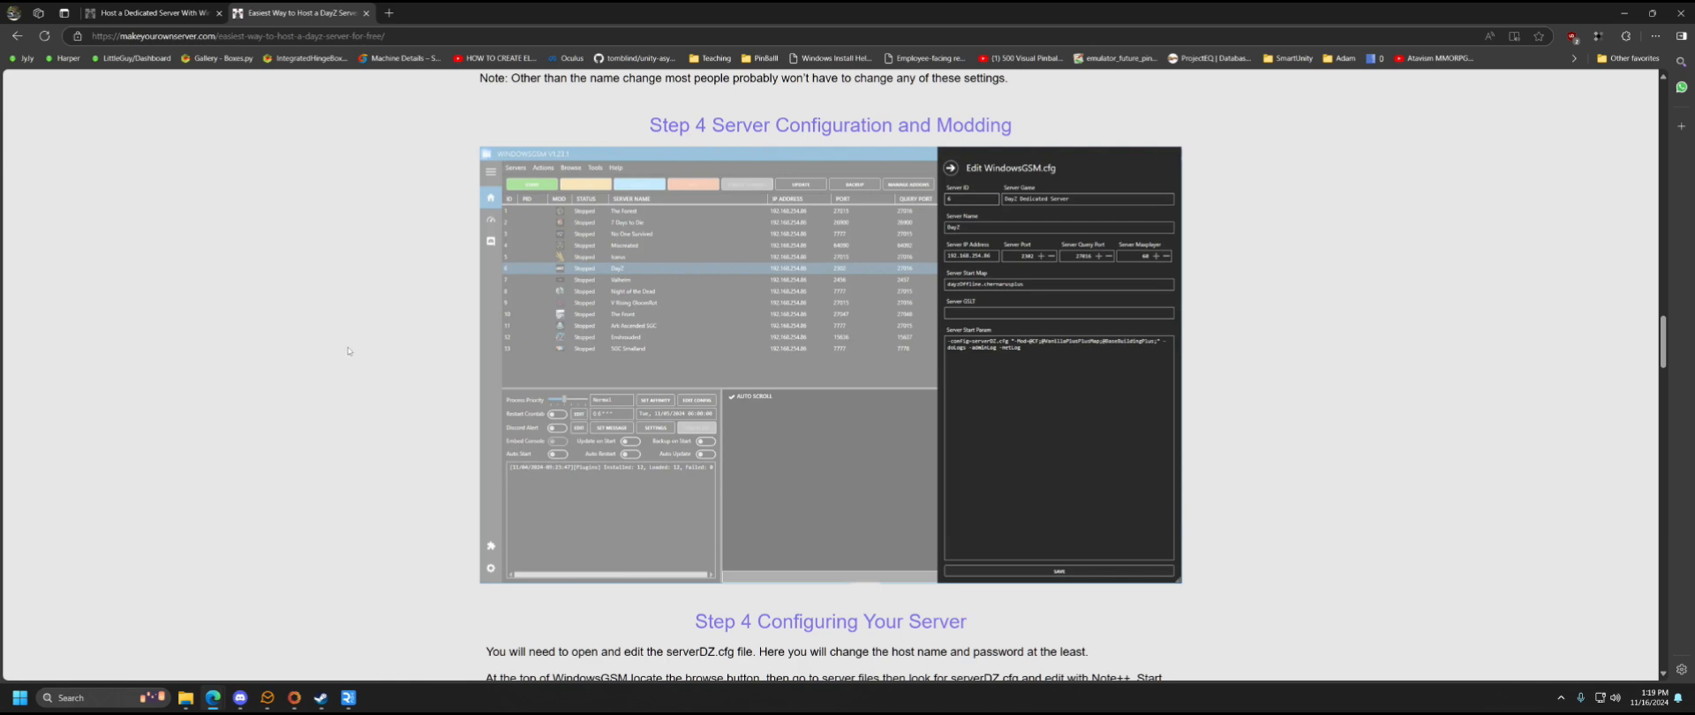
scroll(347, 347, "down", 3)
scroll(348, 340, "up", 4)
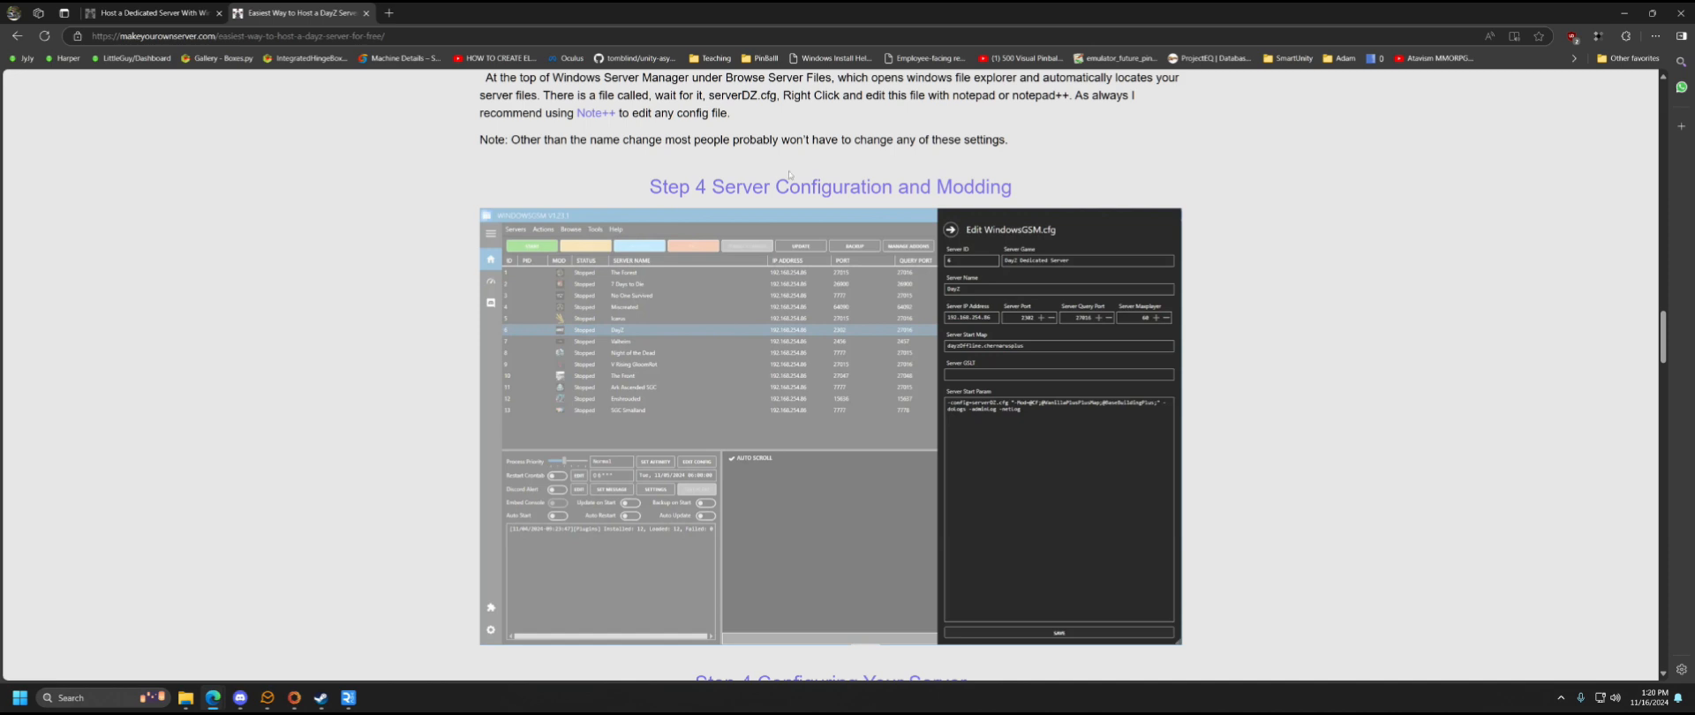
scroll(374, 376, "down", 3)
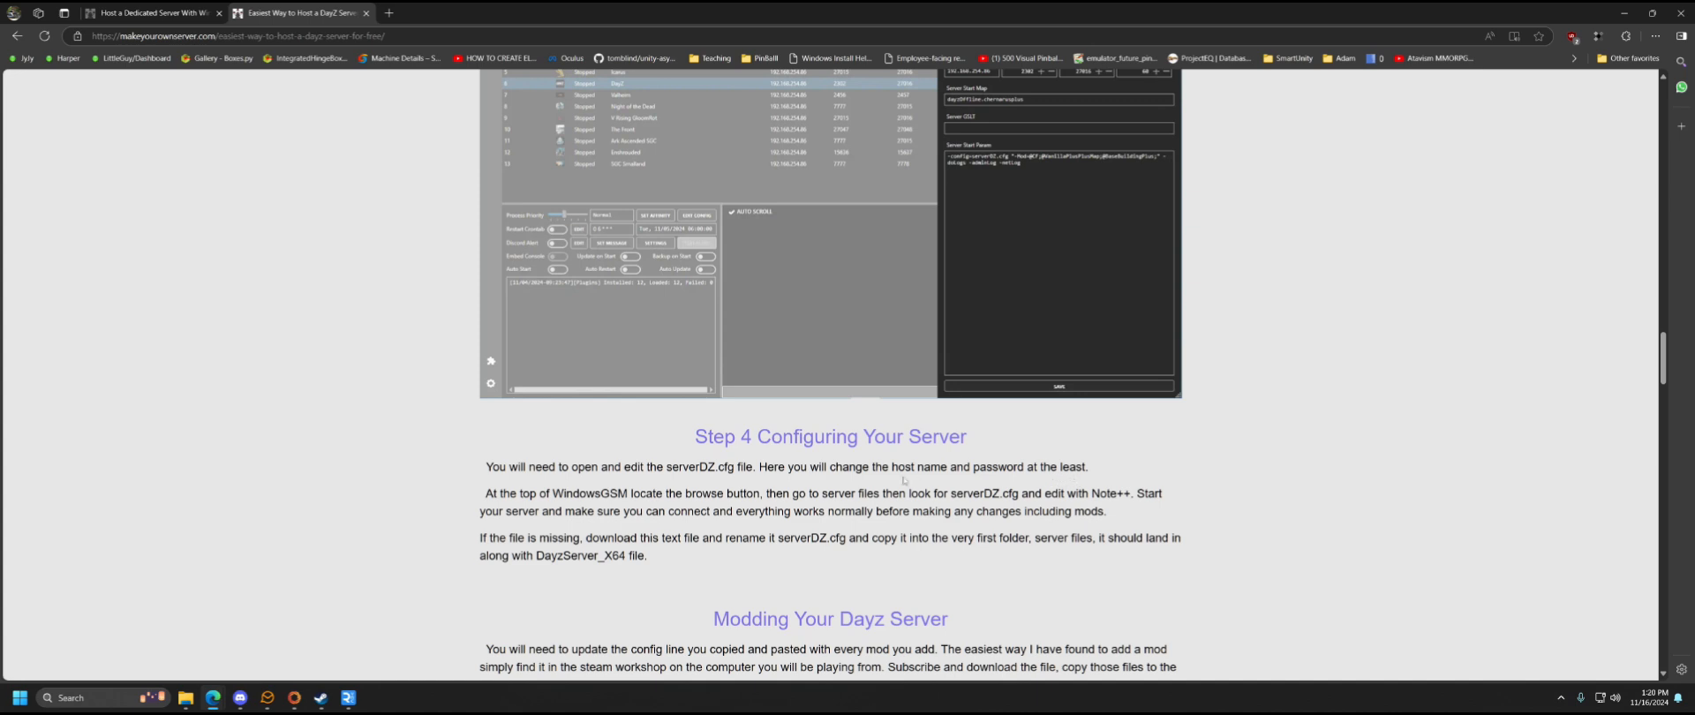
scroll(923, 469, "up", 1)
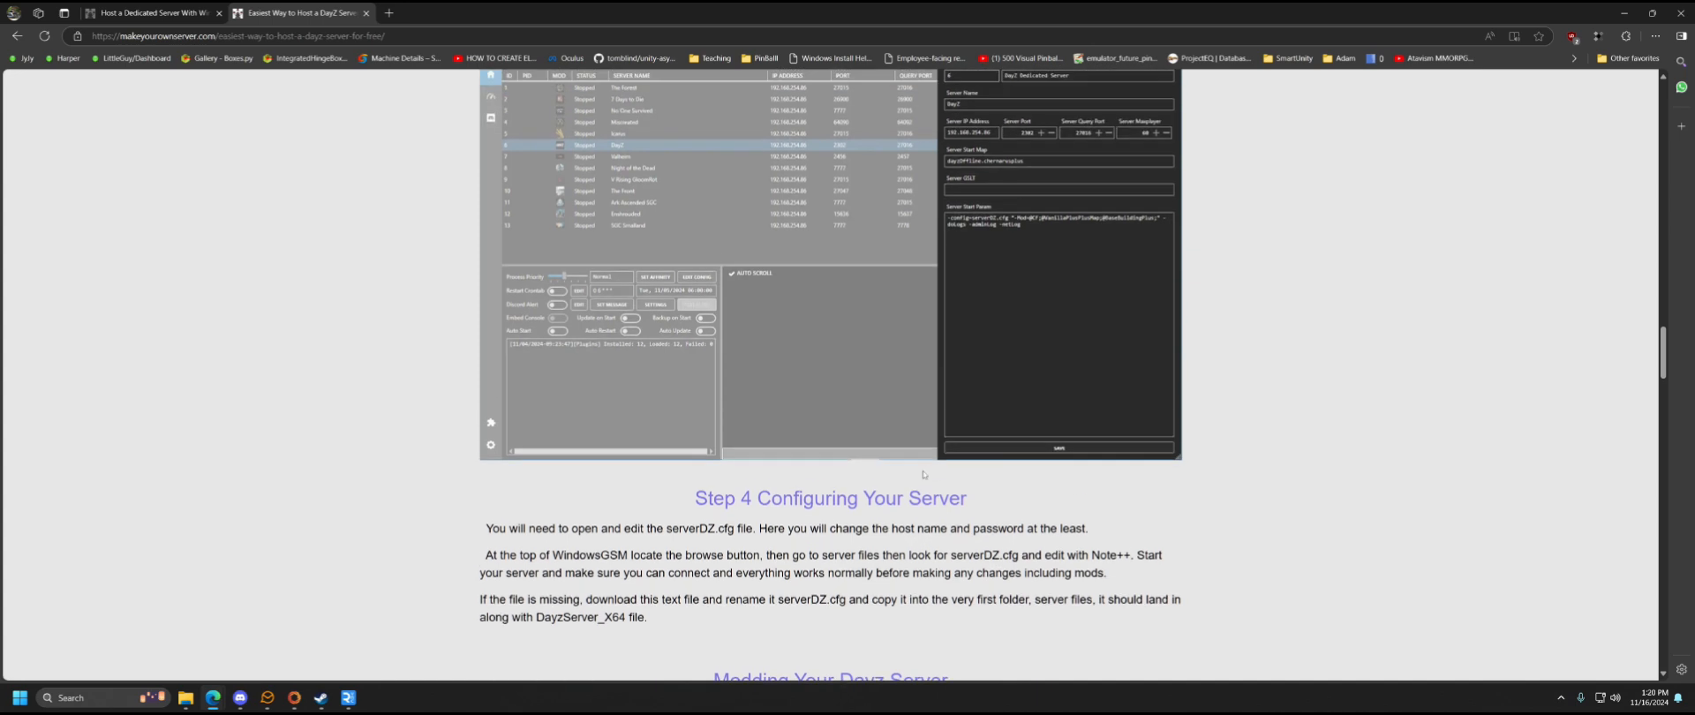
scroll(924, 469, "down", 1)
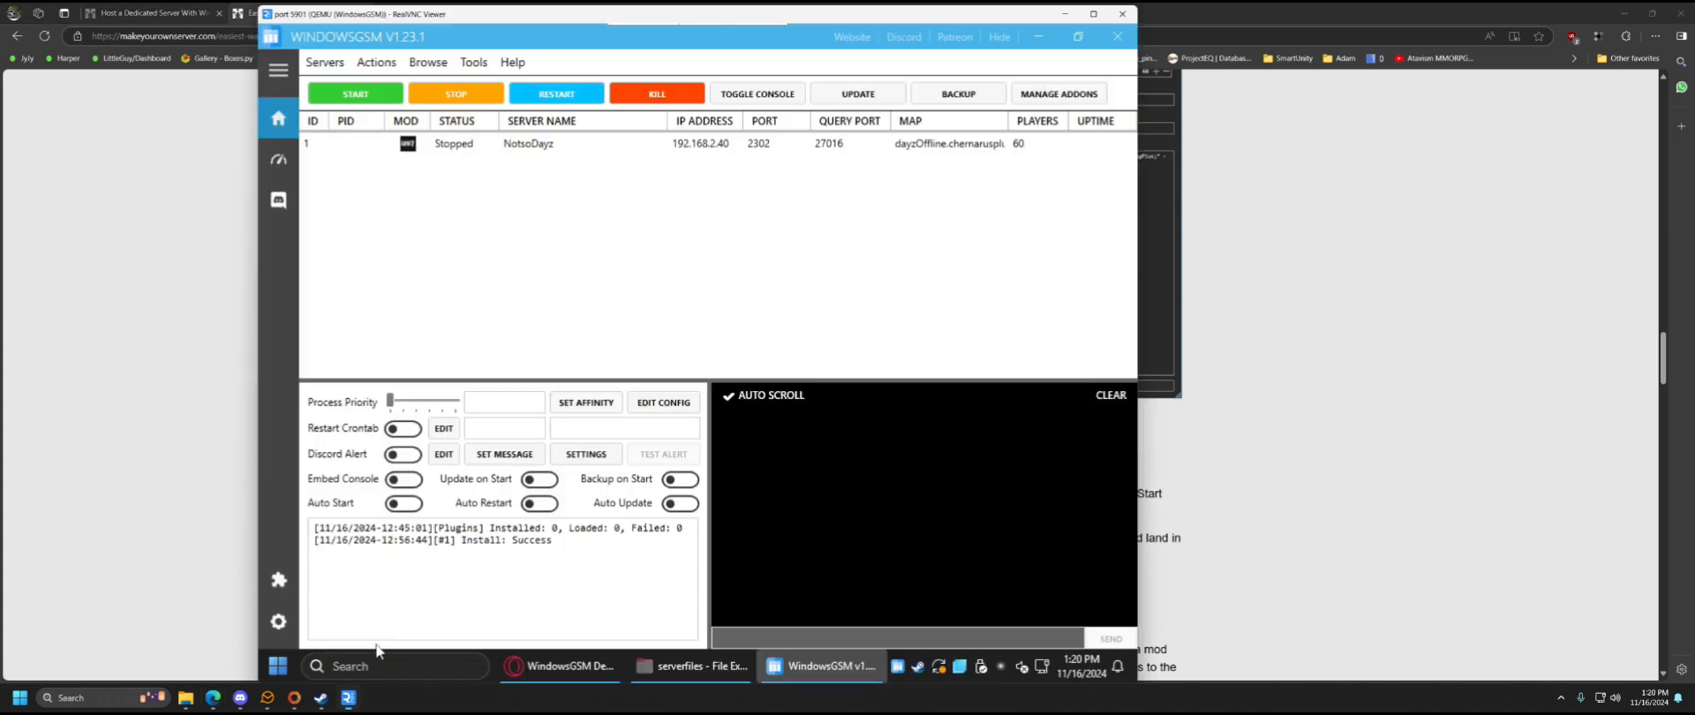
- Switch back to the virtual machine and try to start the NotsoDayz server in WindowsGSM
left_click(348, 697)
left_click(436, 151)
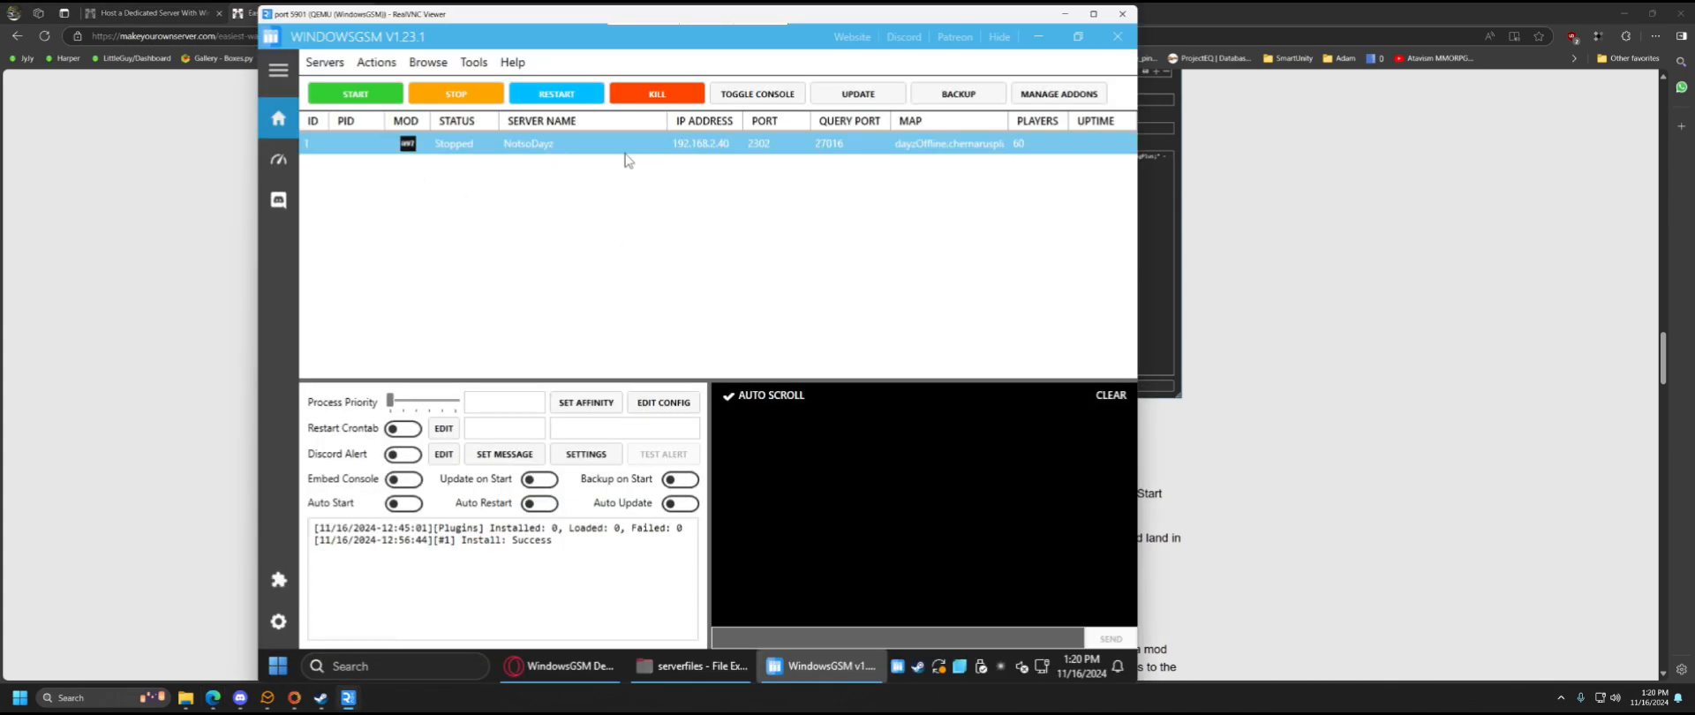
left_click(355, 98)
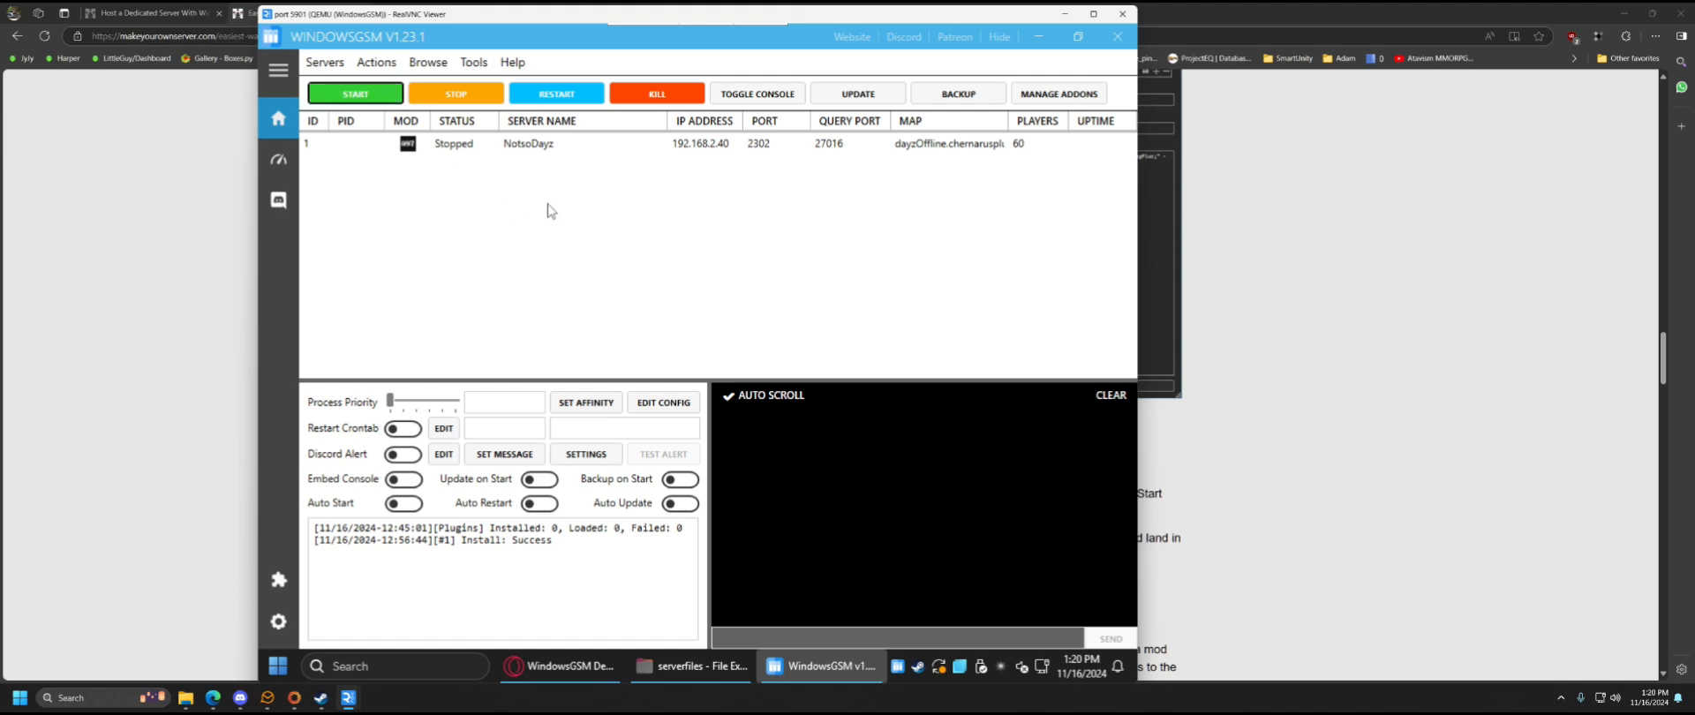
left_click(707, 150)
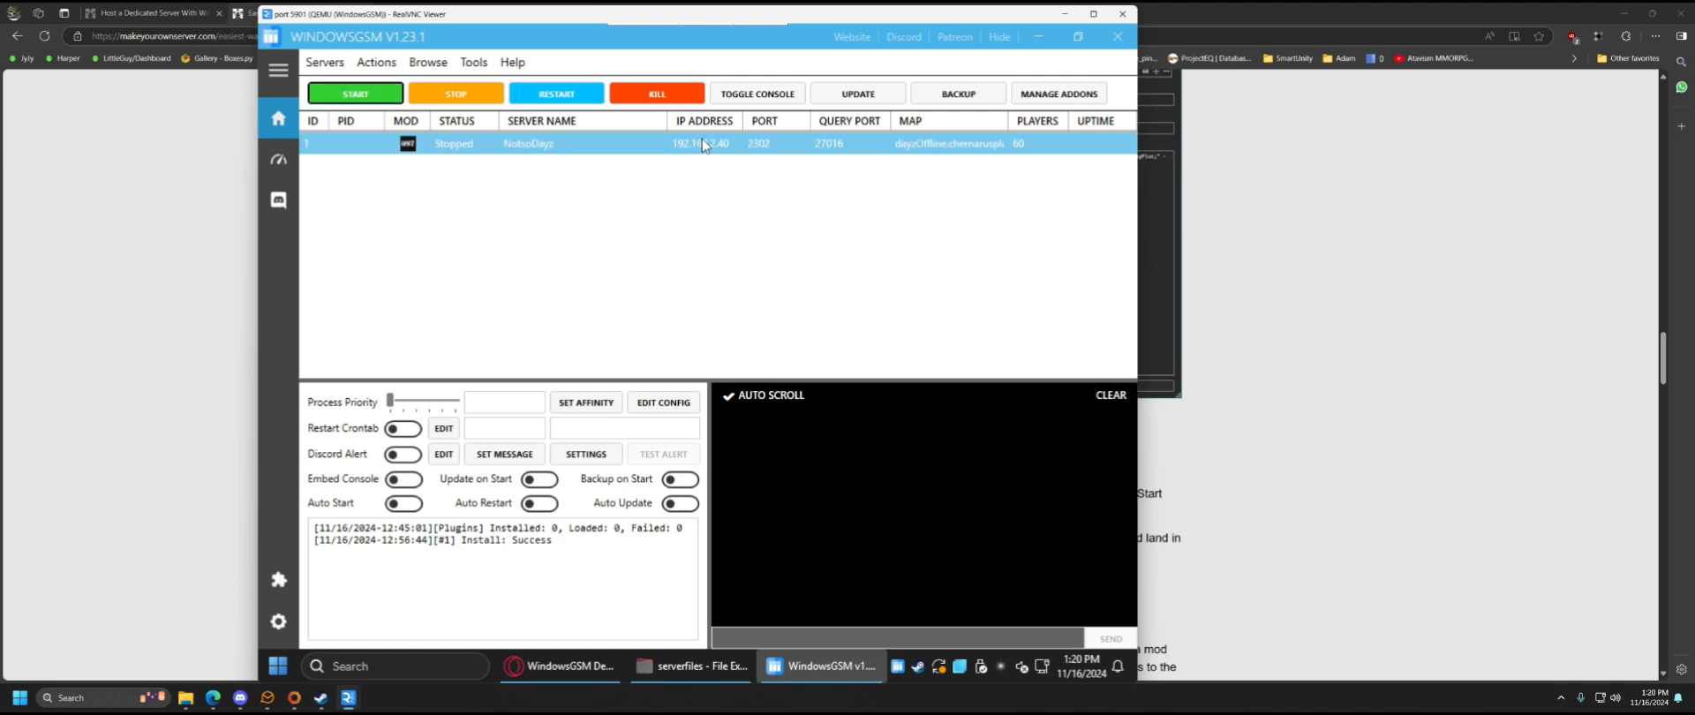
- Check the guide's Edit WindowsGSM.cfg example, return to WindowsGSM in the virtual machine, and start the NotsoDayz server
left_click(1327, 283)
scroll(1283, 289, "up", 4)
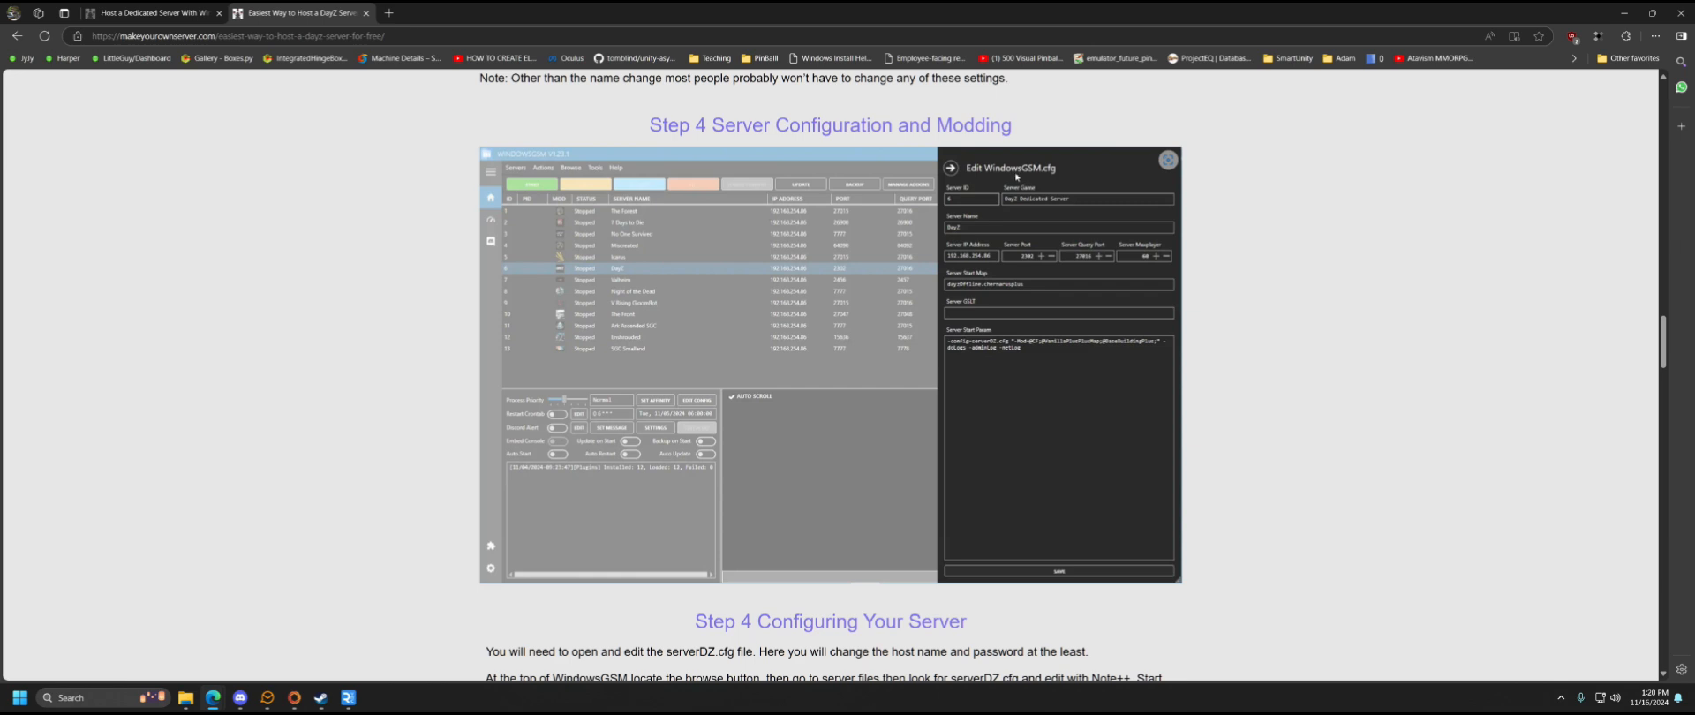
left_click(347, 697)
left_click(388, 647)
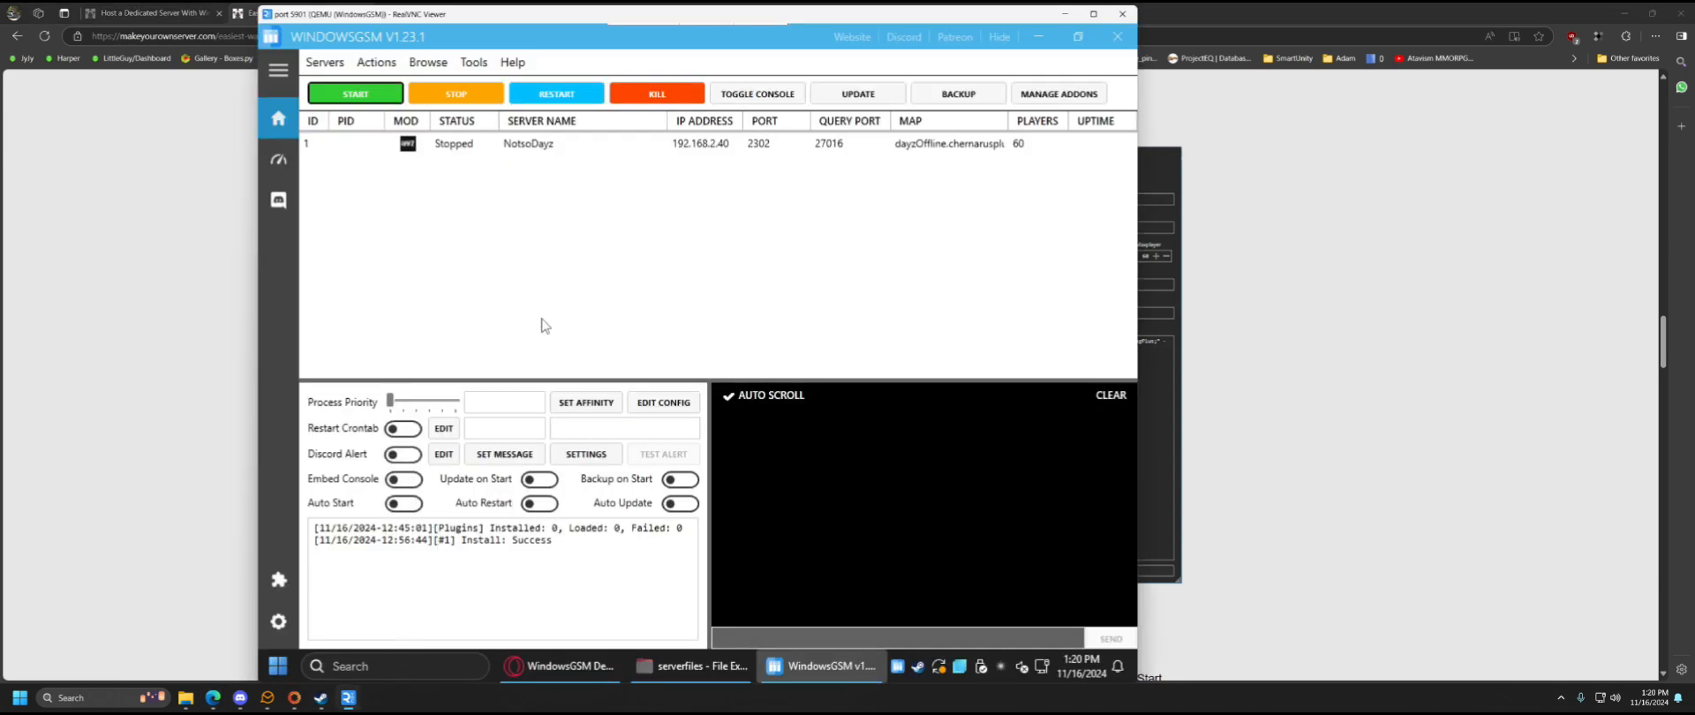
left_click(432, 144)
left_click(361, 97)
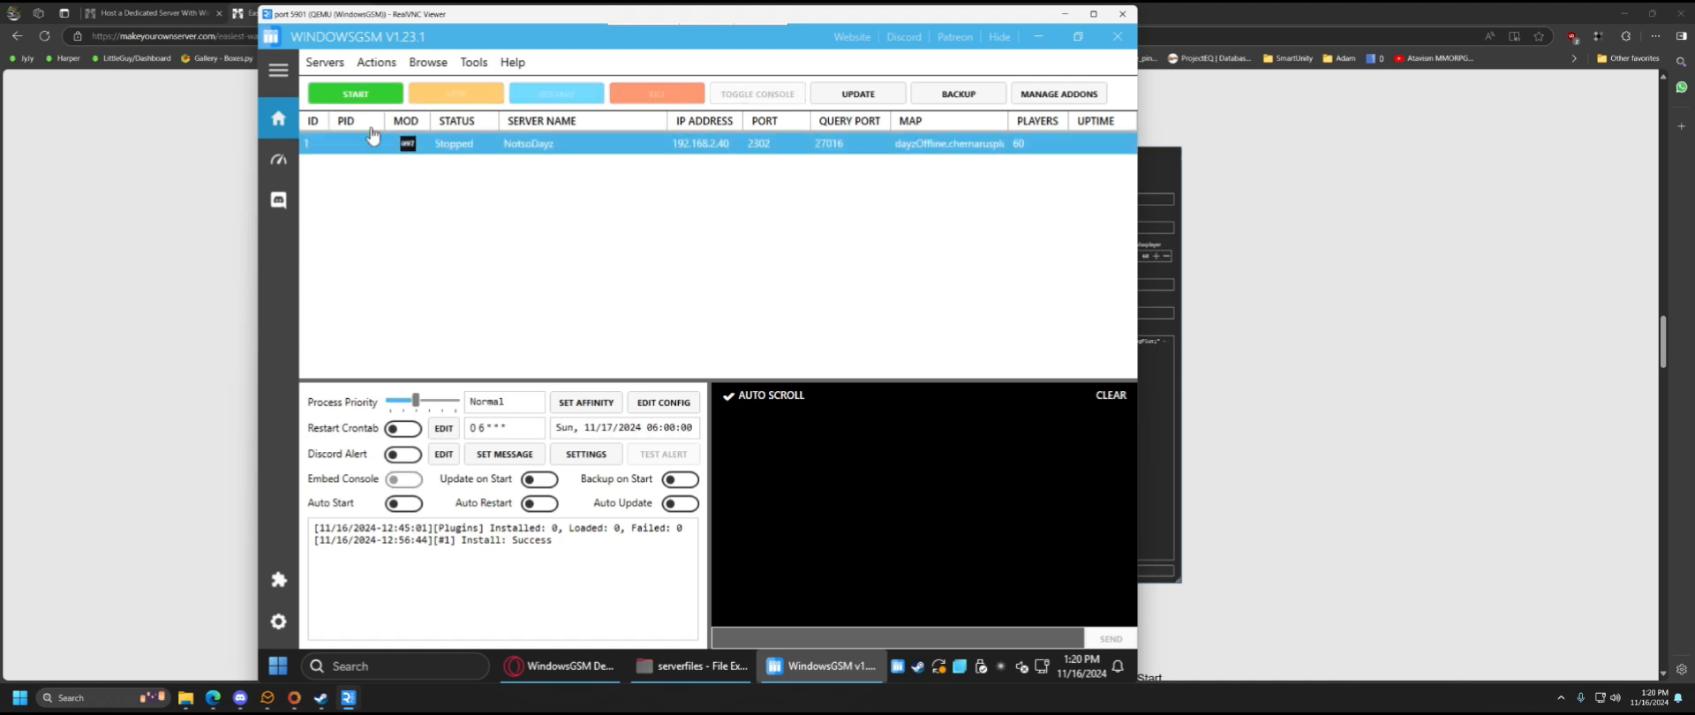
- Try to start the NotsoDayz server in WindowsGSM
left_click(363, 103)
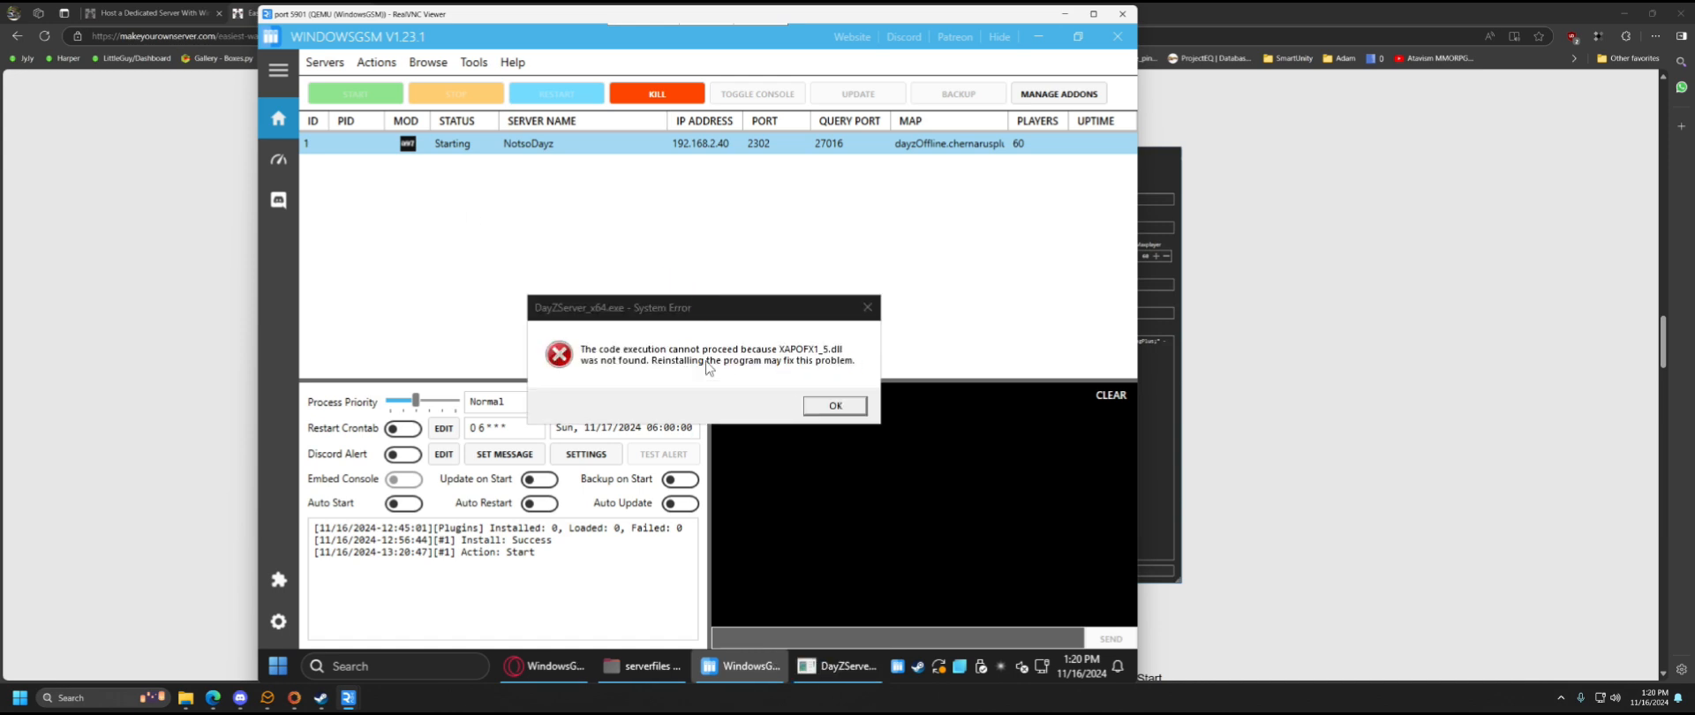
left_click(783, 357)
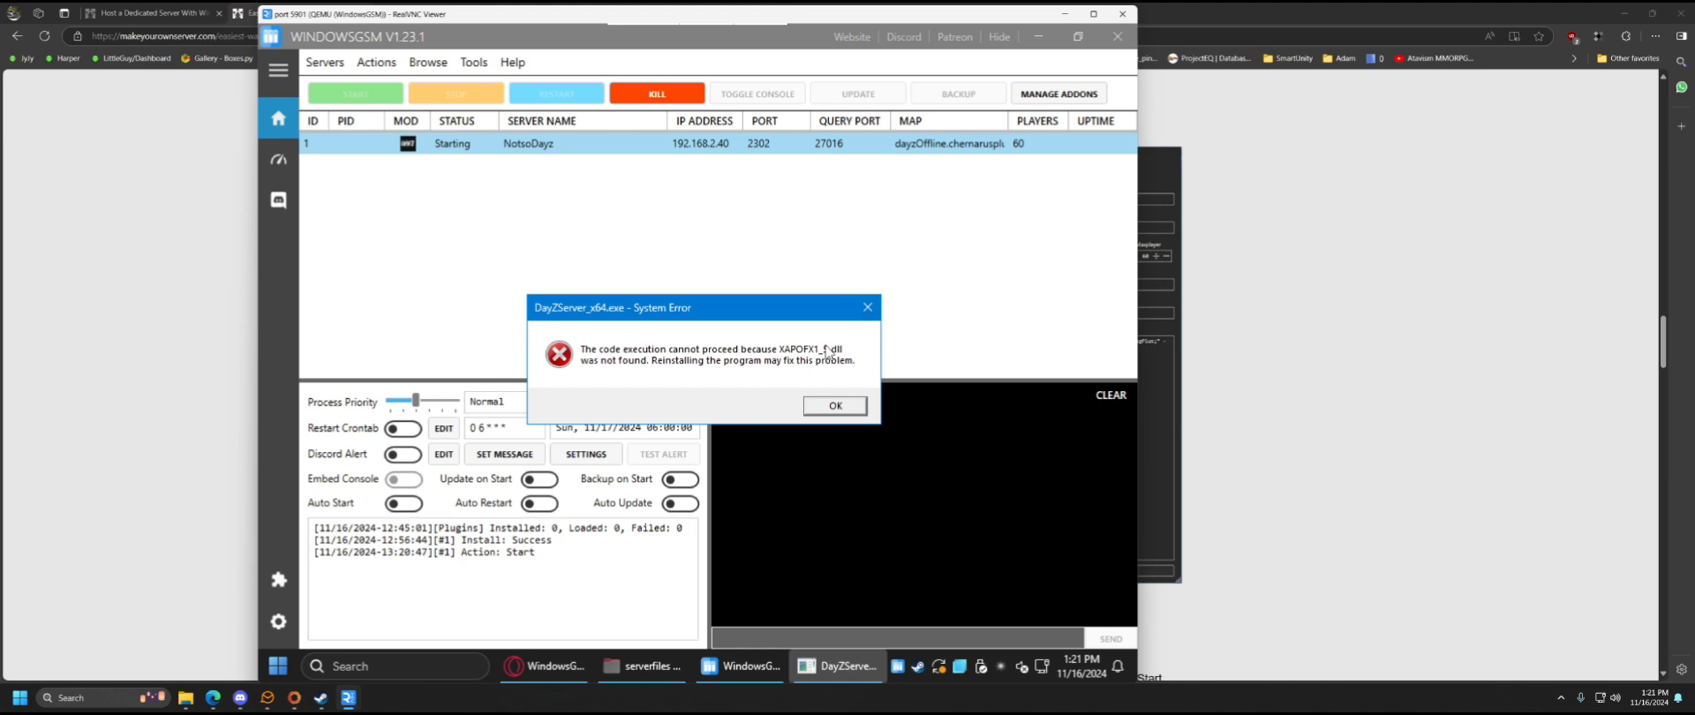
- Switch to the virtual machine's browser and search in a new tab for "dayz server xapofx1_5.dll"
left_click(579, 664)
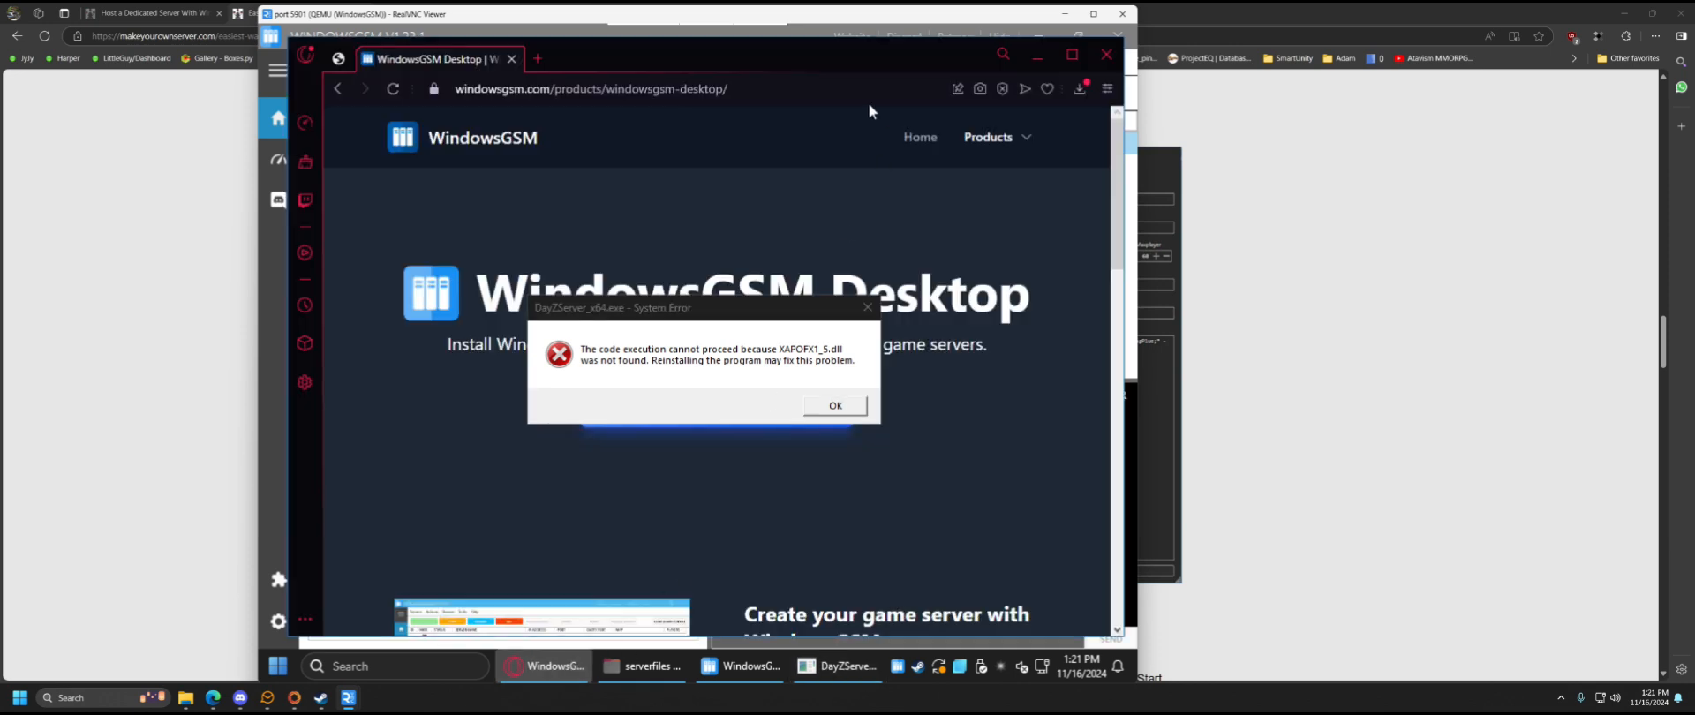
left_click(535, 59)
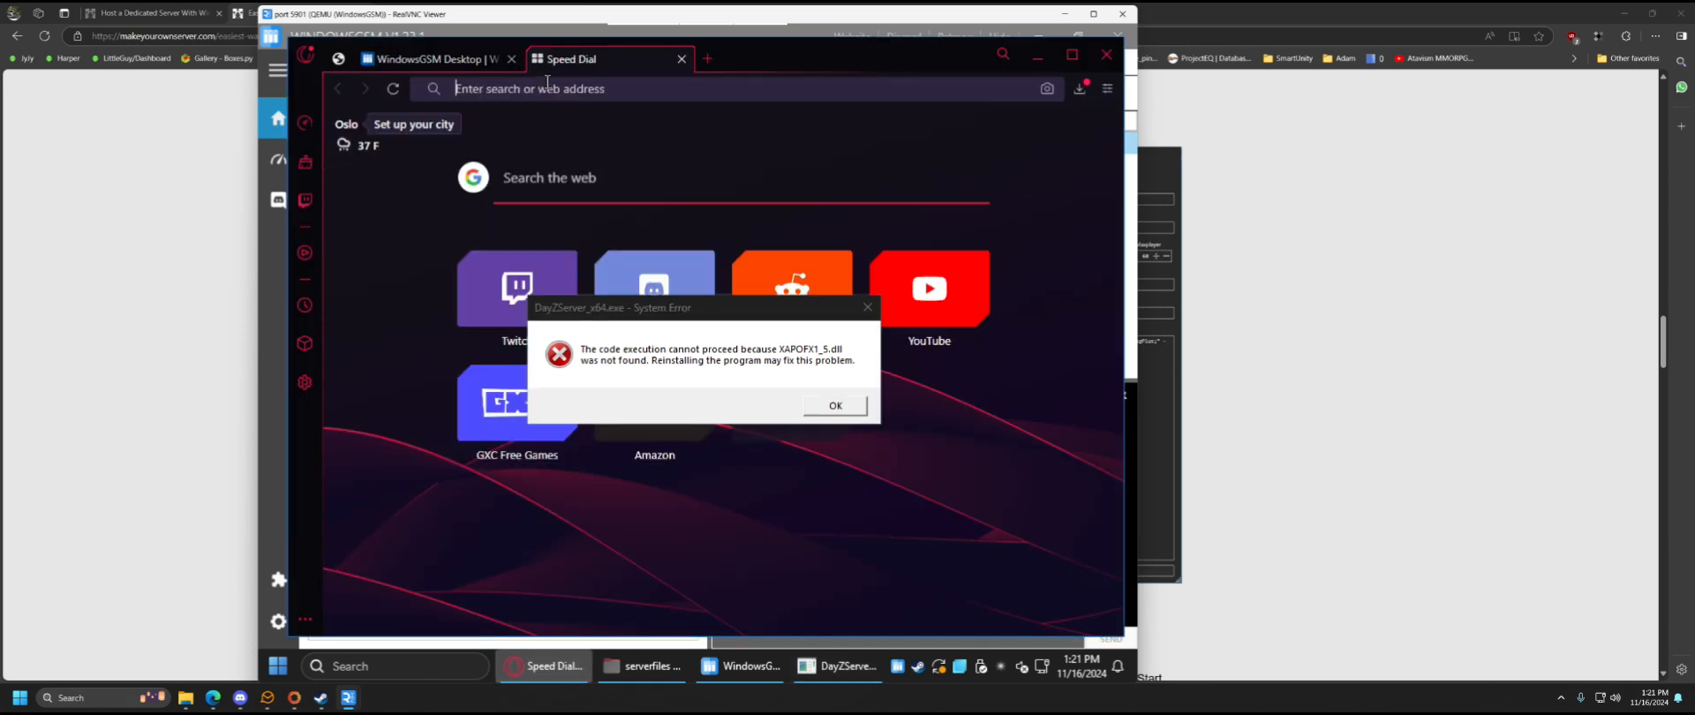
type("dayz")
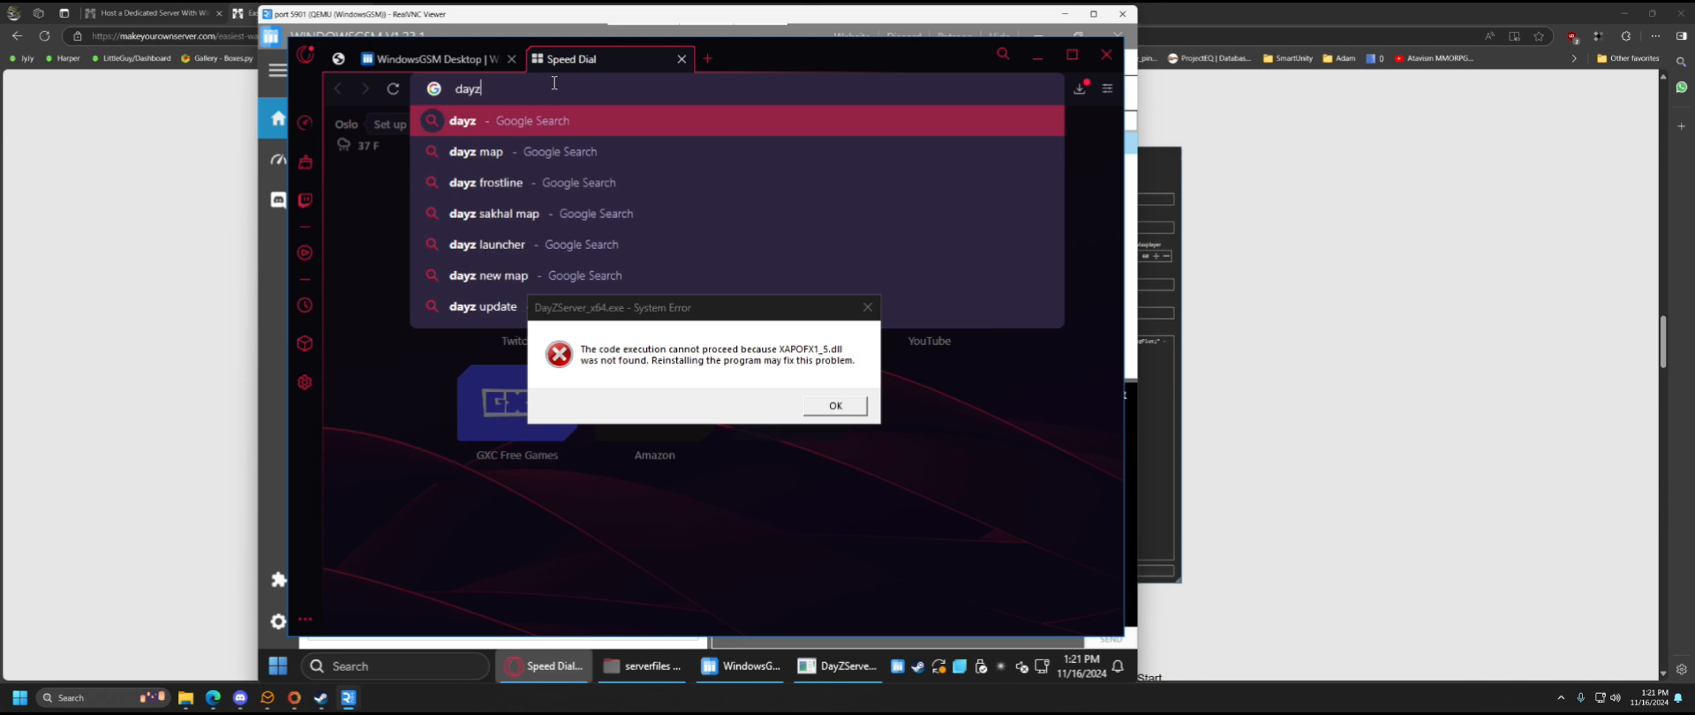
type(" server ")
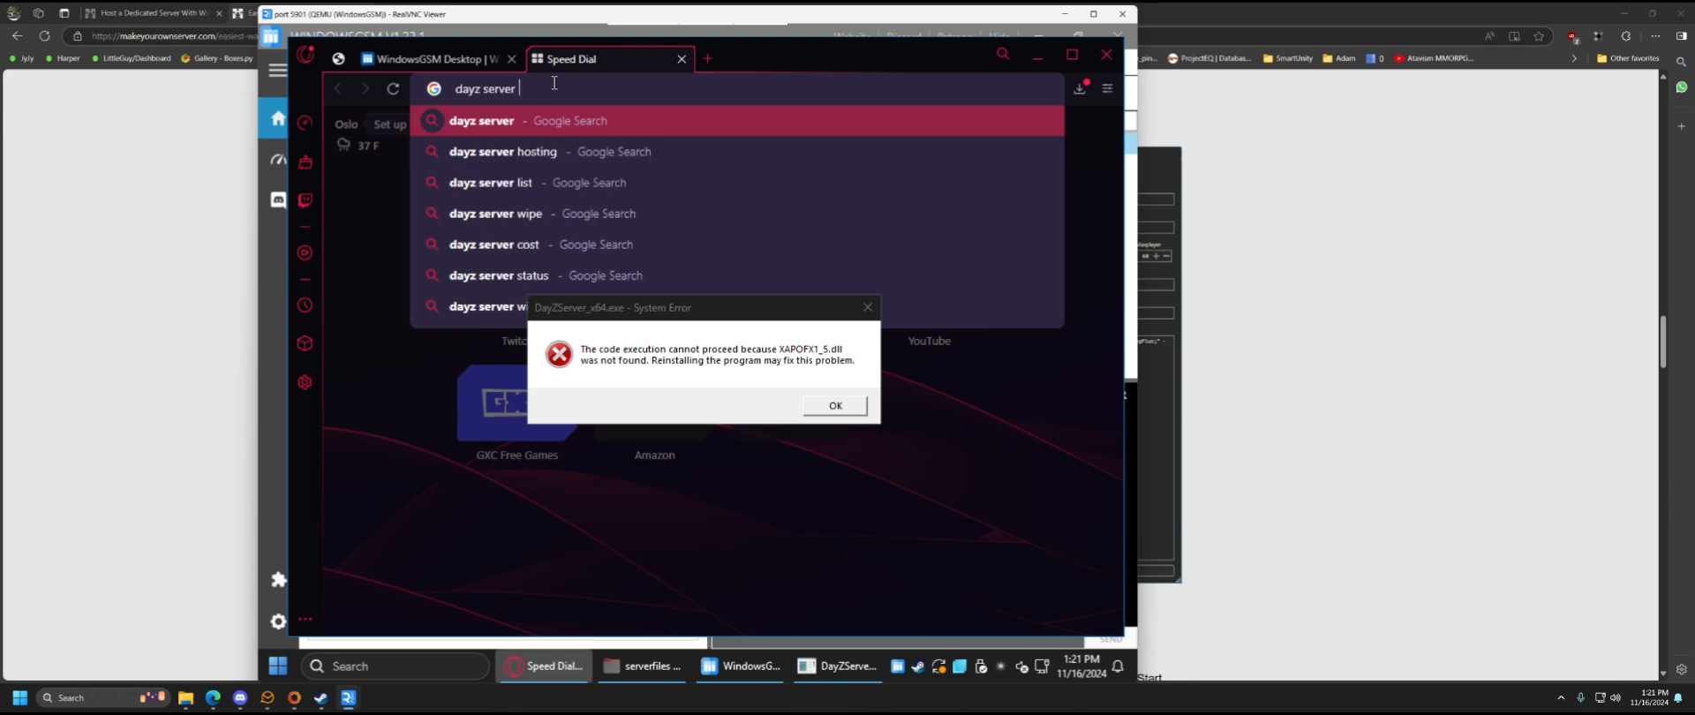
type("xaop")
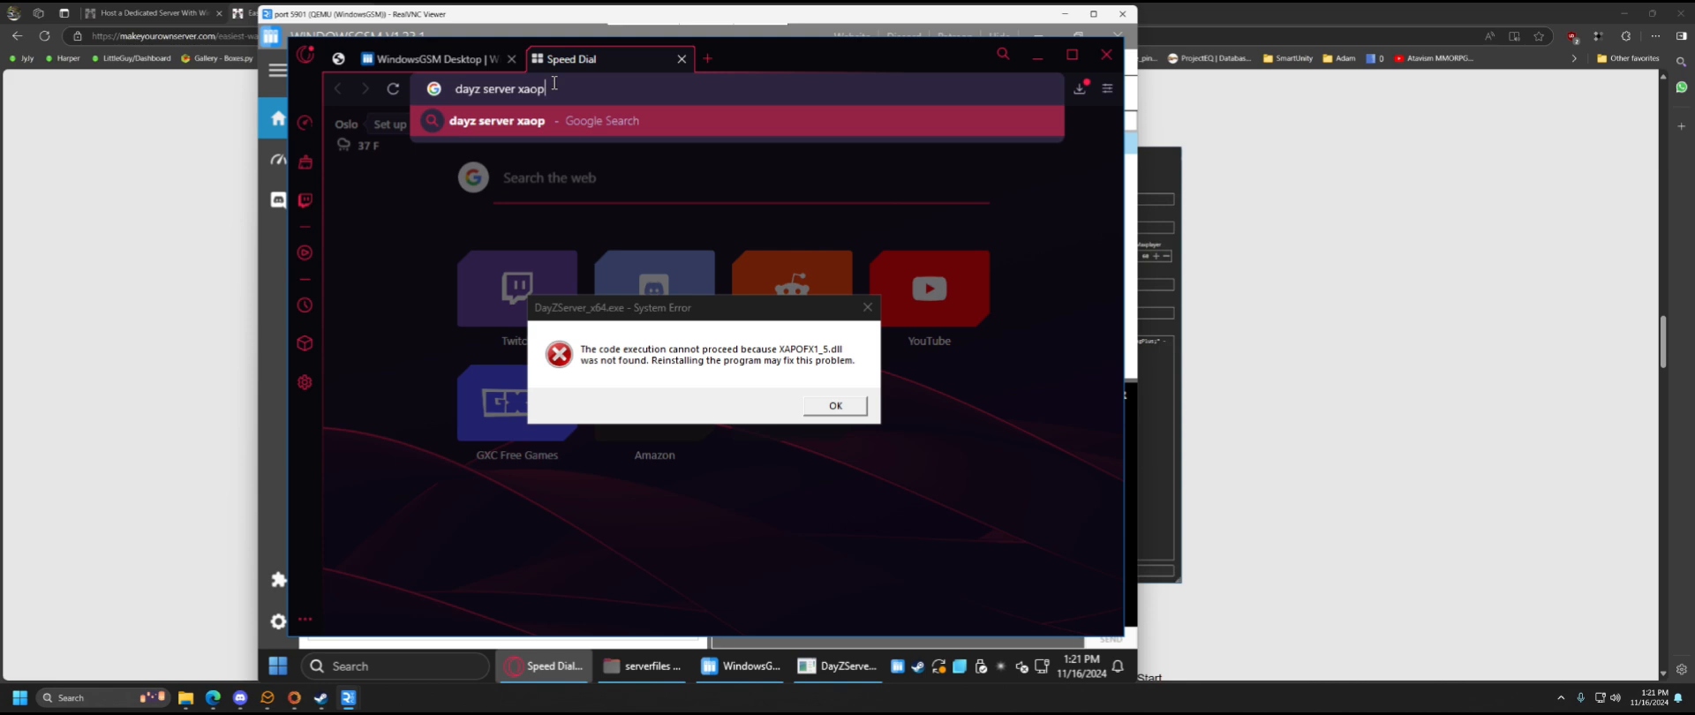
key("BackSpace")
key("BackSpace")
type("pofx1_5.dll")
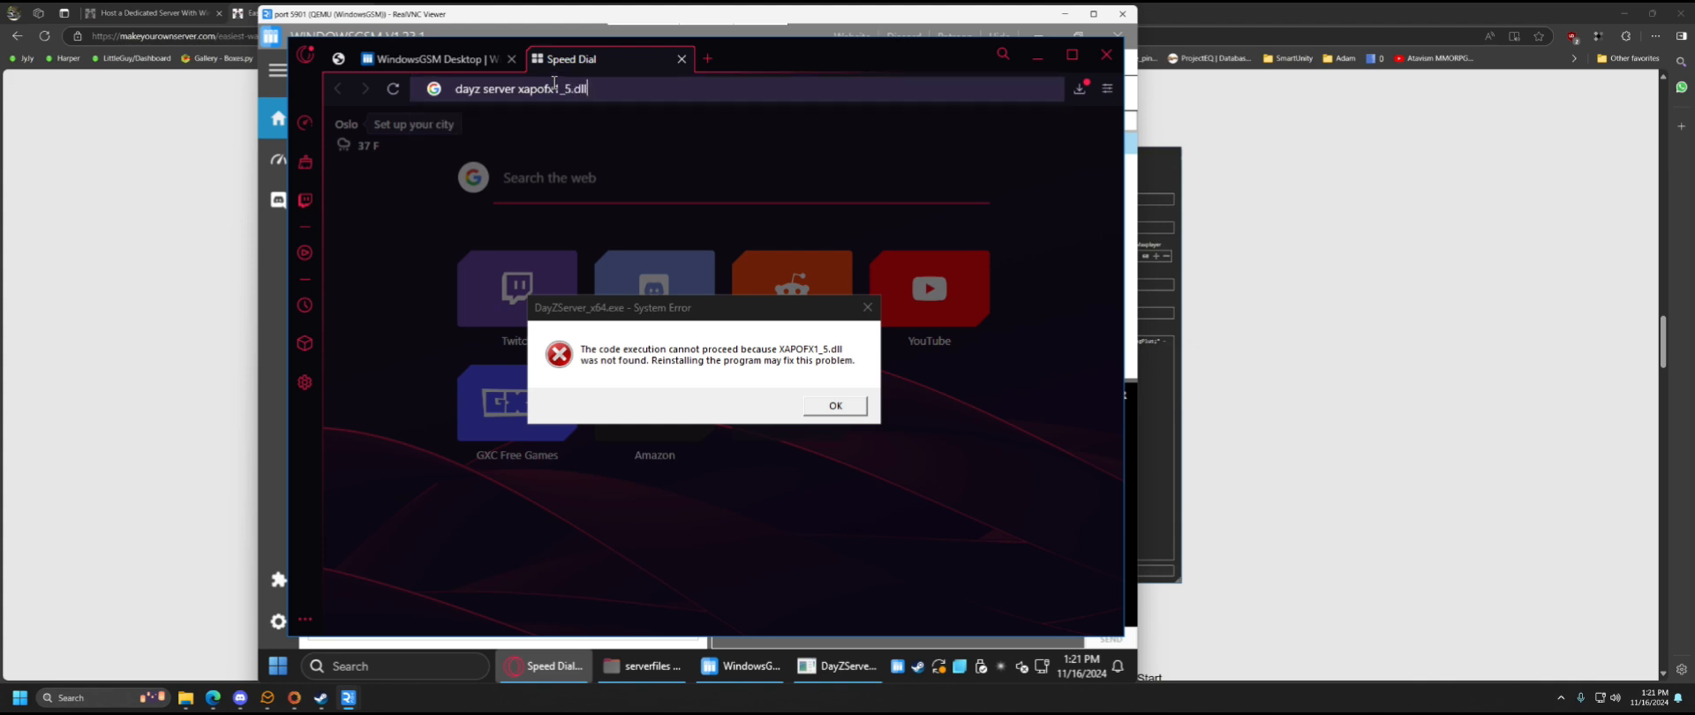
key("Return")
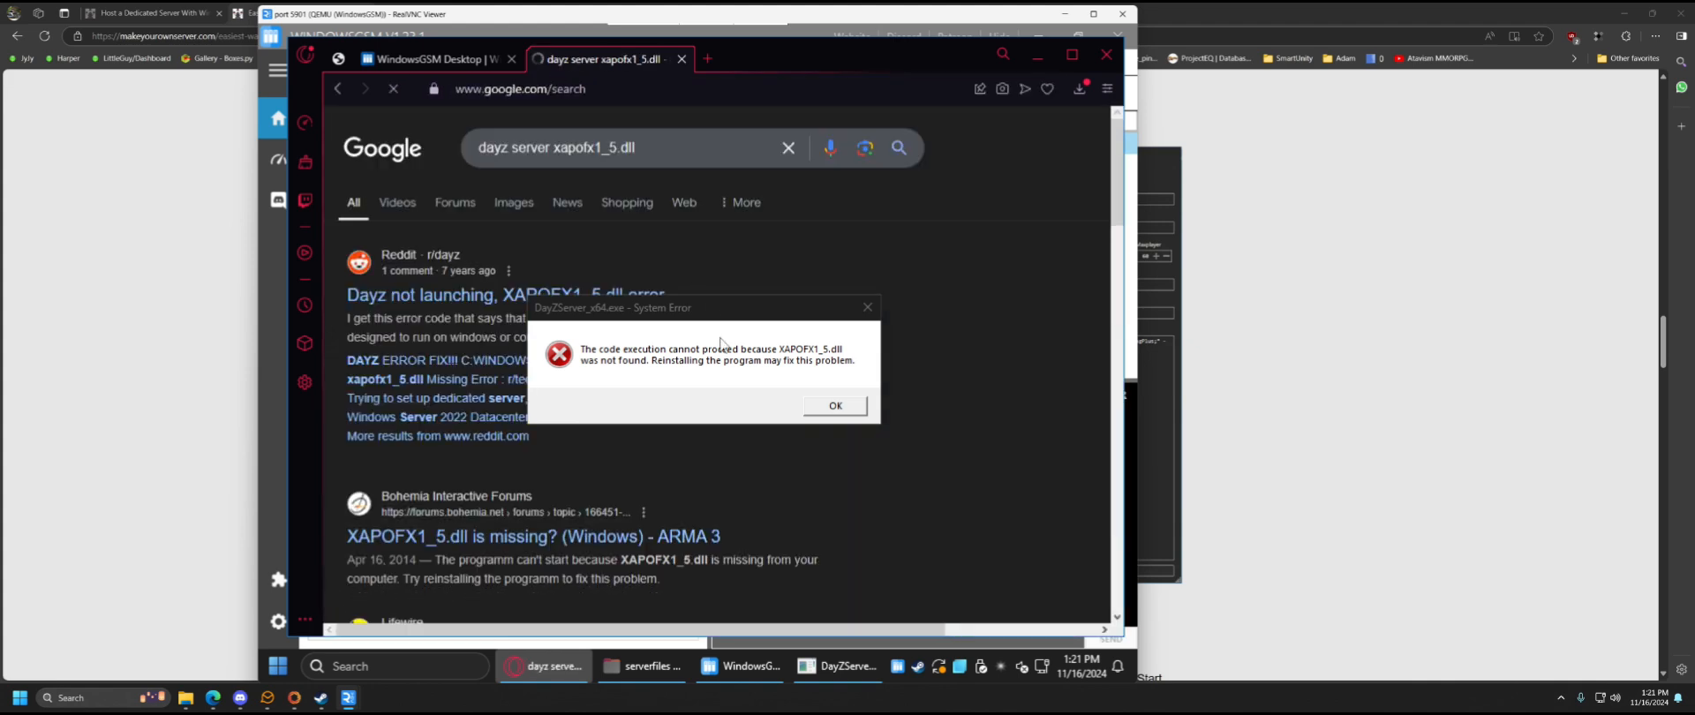
- Read the reply in the Reddit thread "Dayz not launching, XAPOFX1_5.dll error" and dismiss the DayZServer_x64.exe system error
left_click_drag(739, 311, 834, 150)
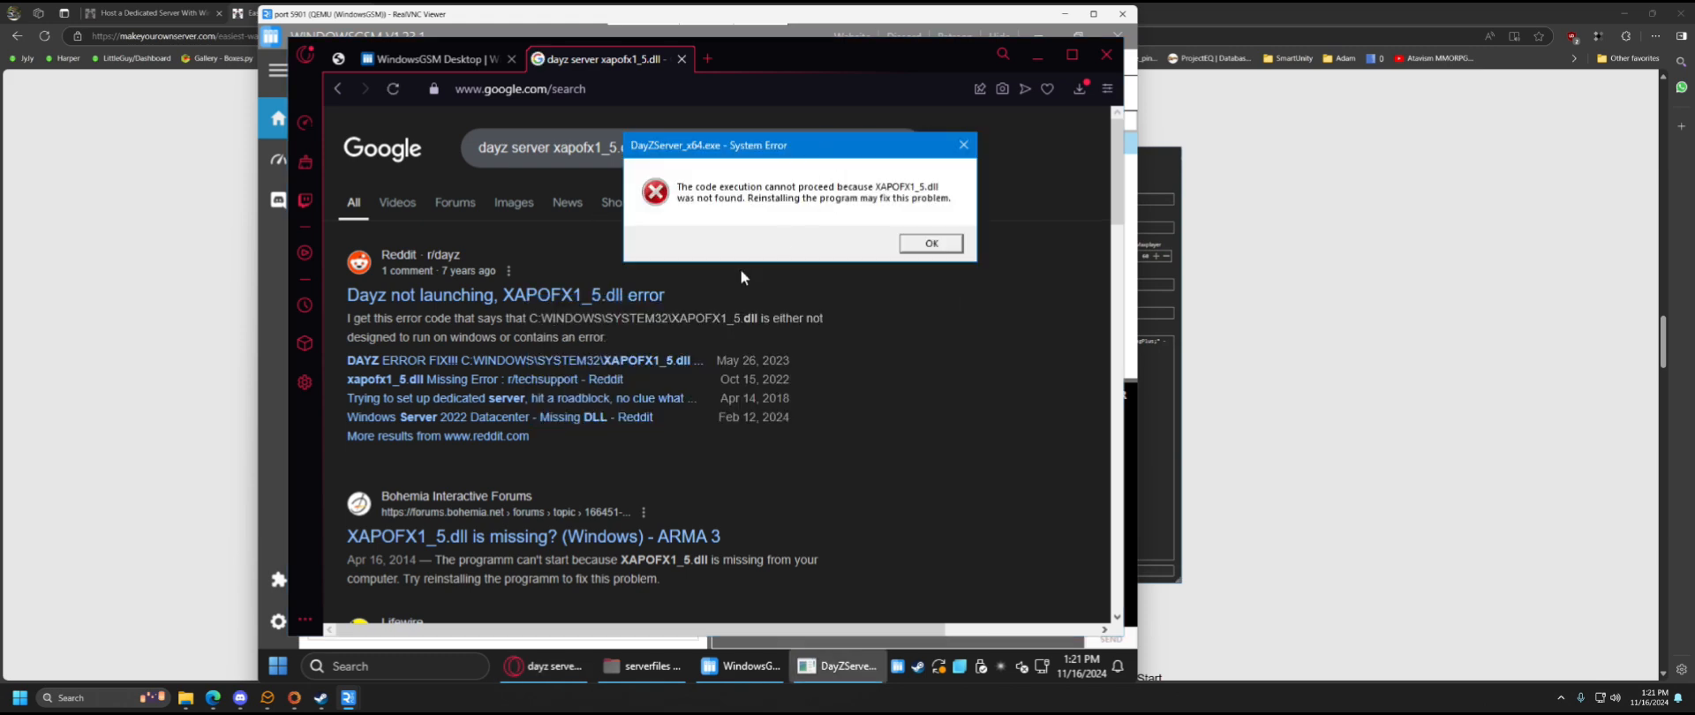
left_click(533, 300)
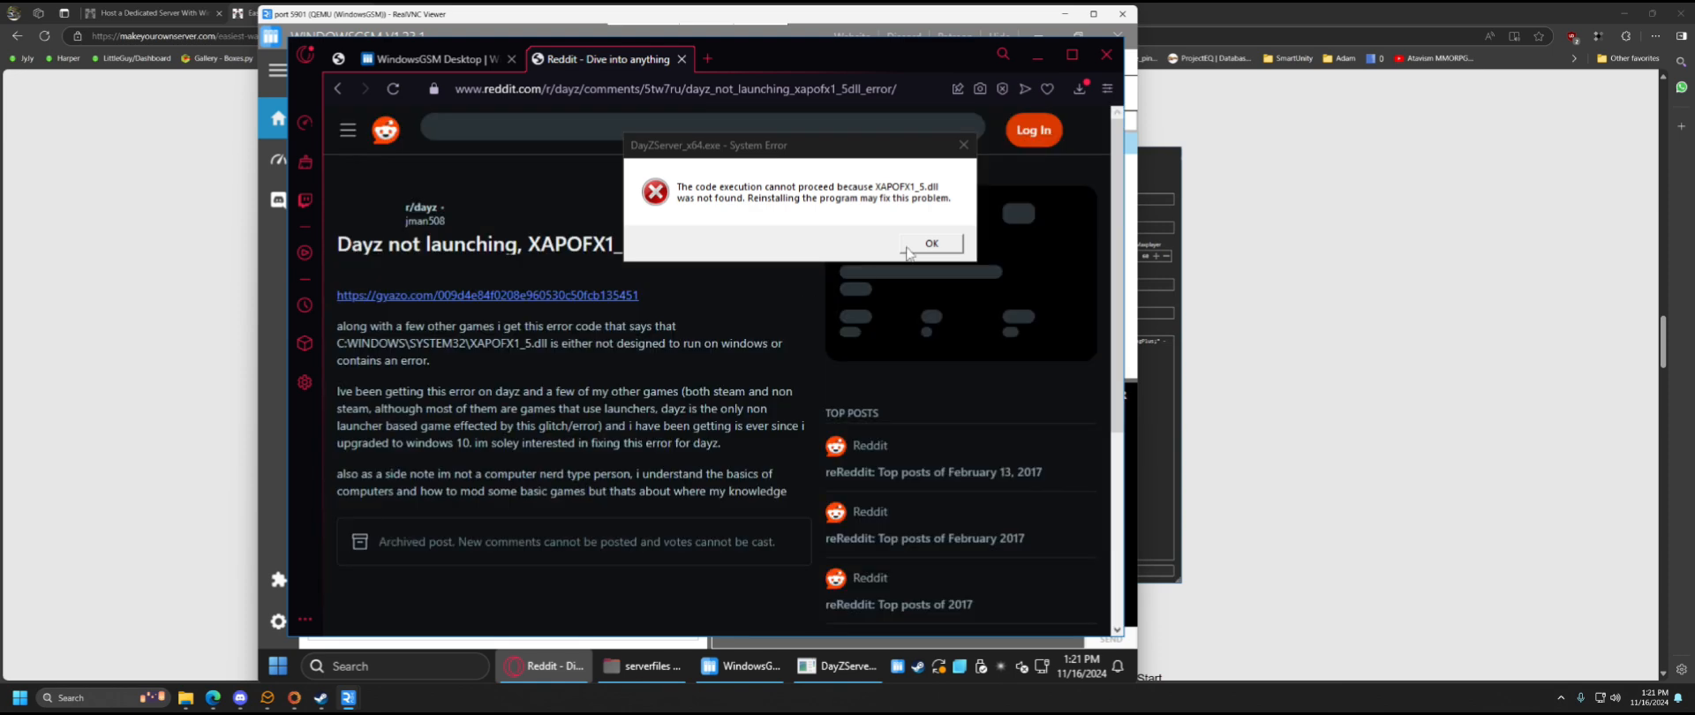
scroll(480, 414, "down", 3)
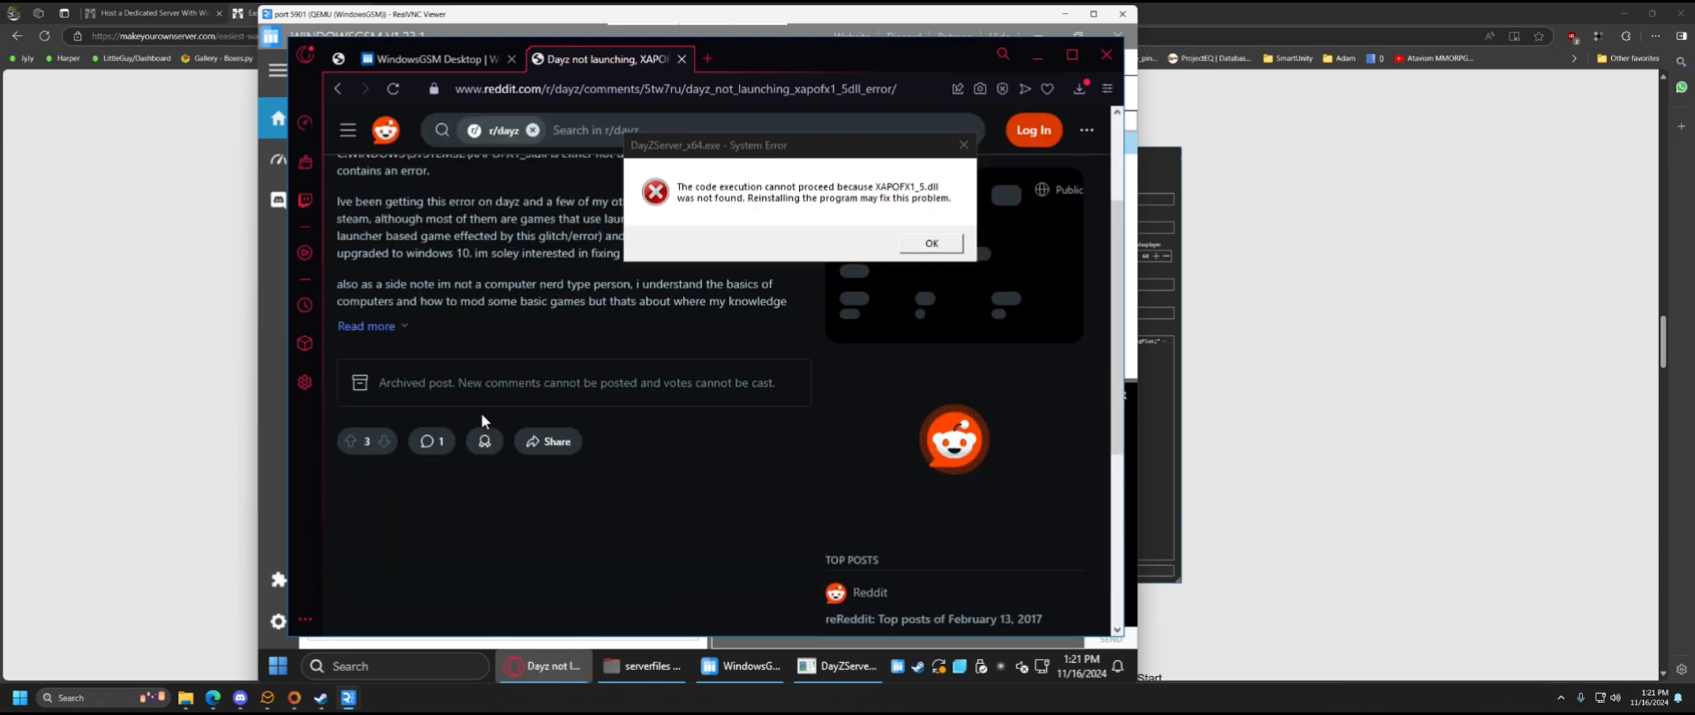
scroll(504, 415, "down", 3)
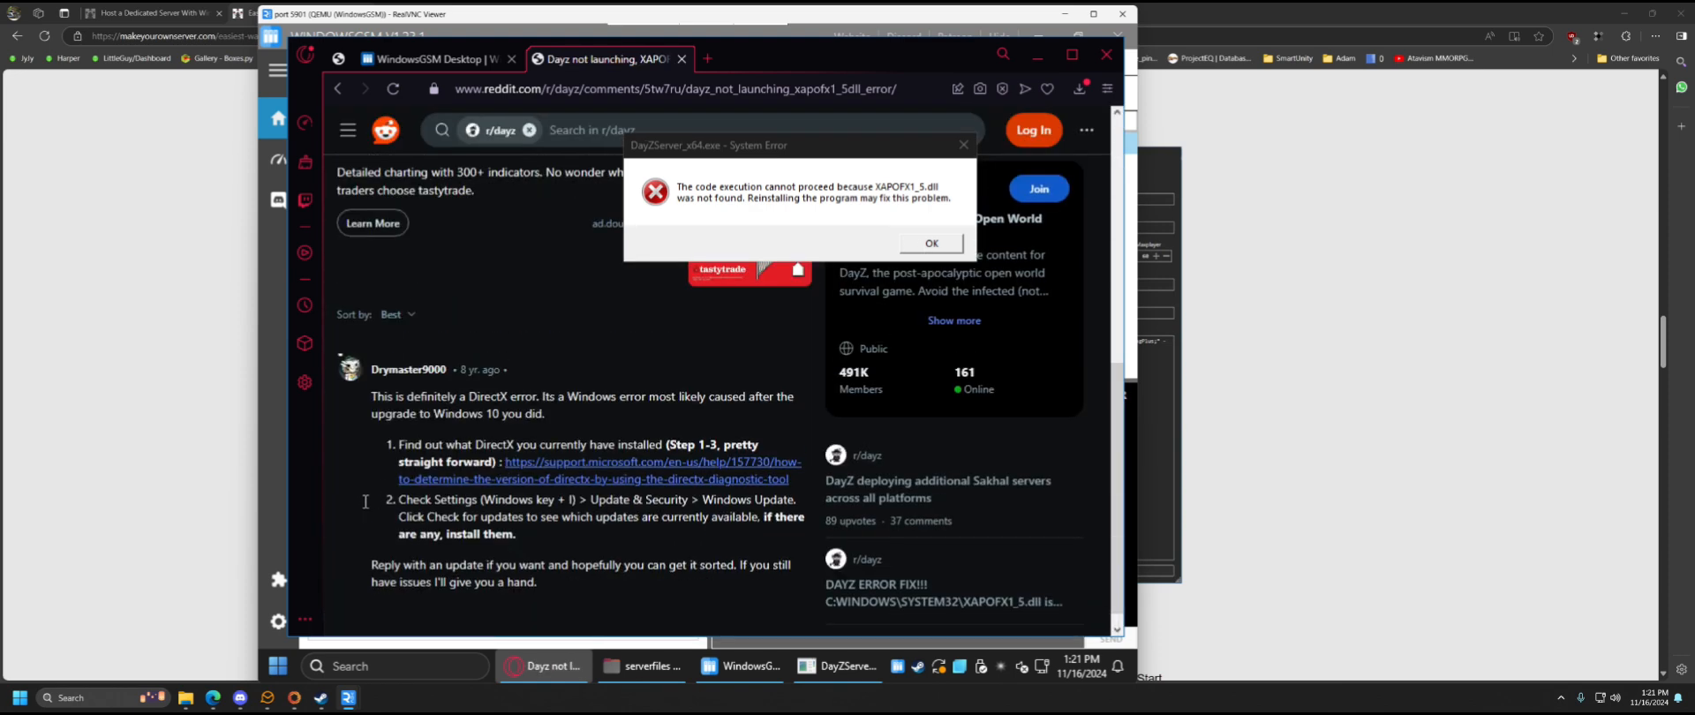
left_click(928, 244)
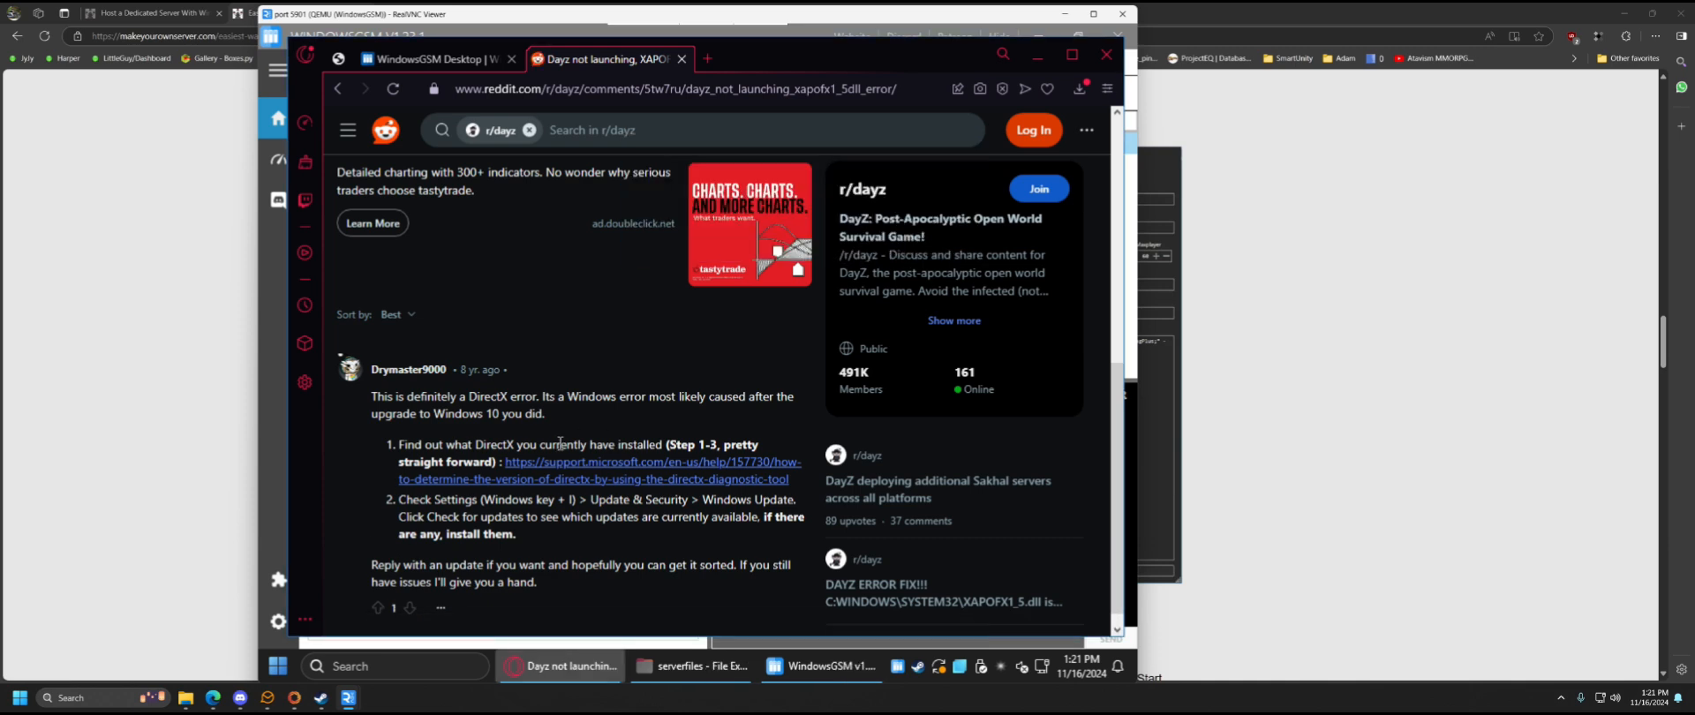
scroll(380, 477, "down", 1)
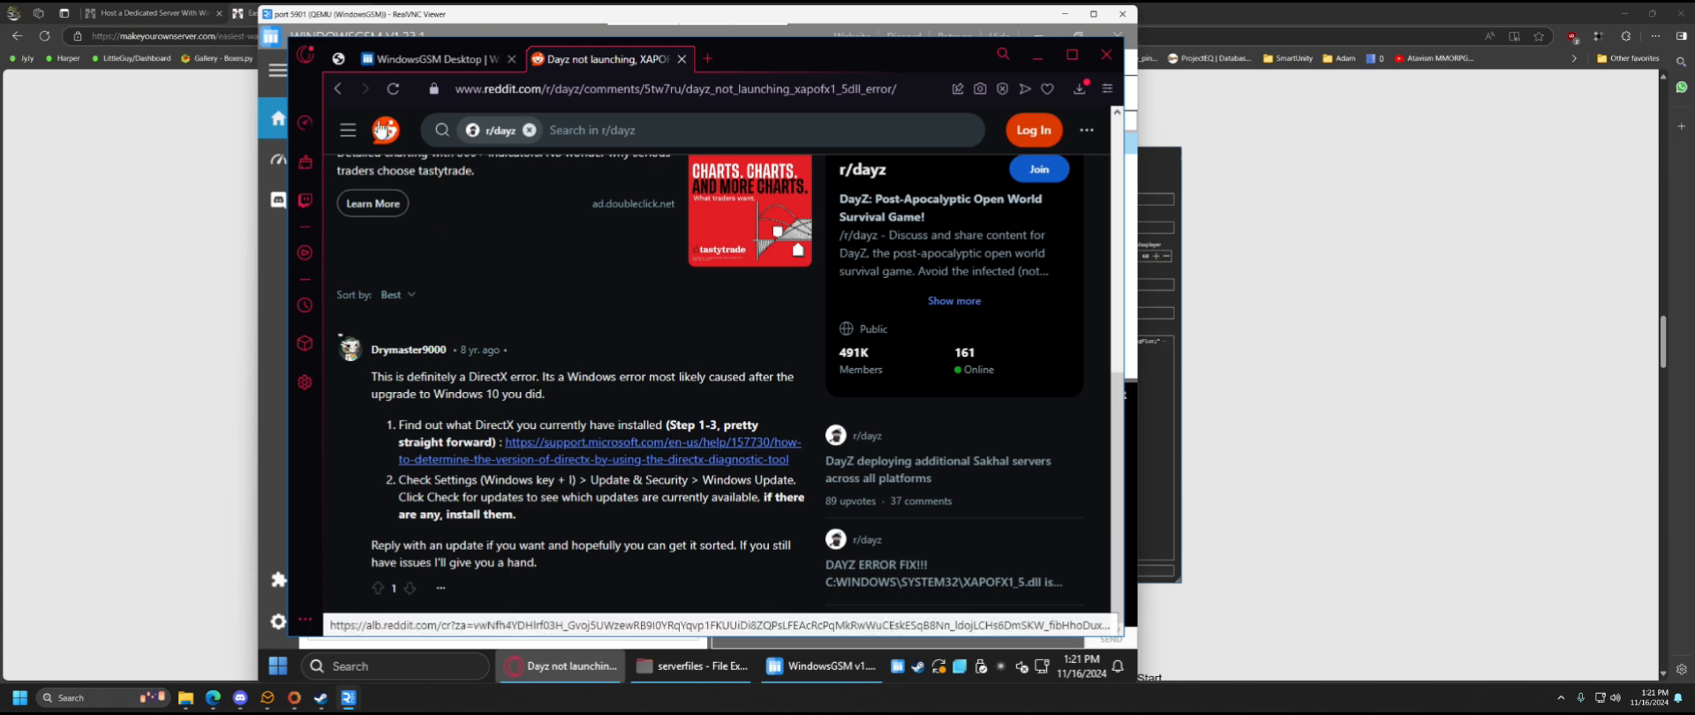
- Return to the search results and read the Reddit post "DAYZ ERROR FIX!!!" about XAPOFX1_5.dll
left_click(338, 89)
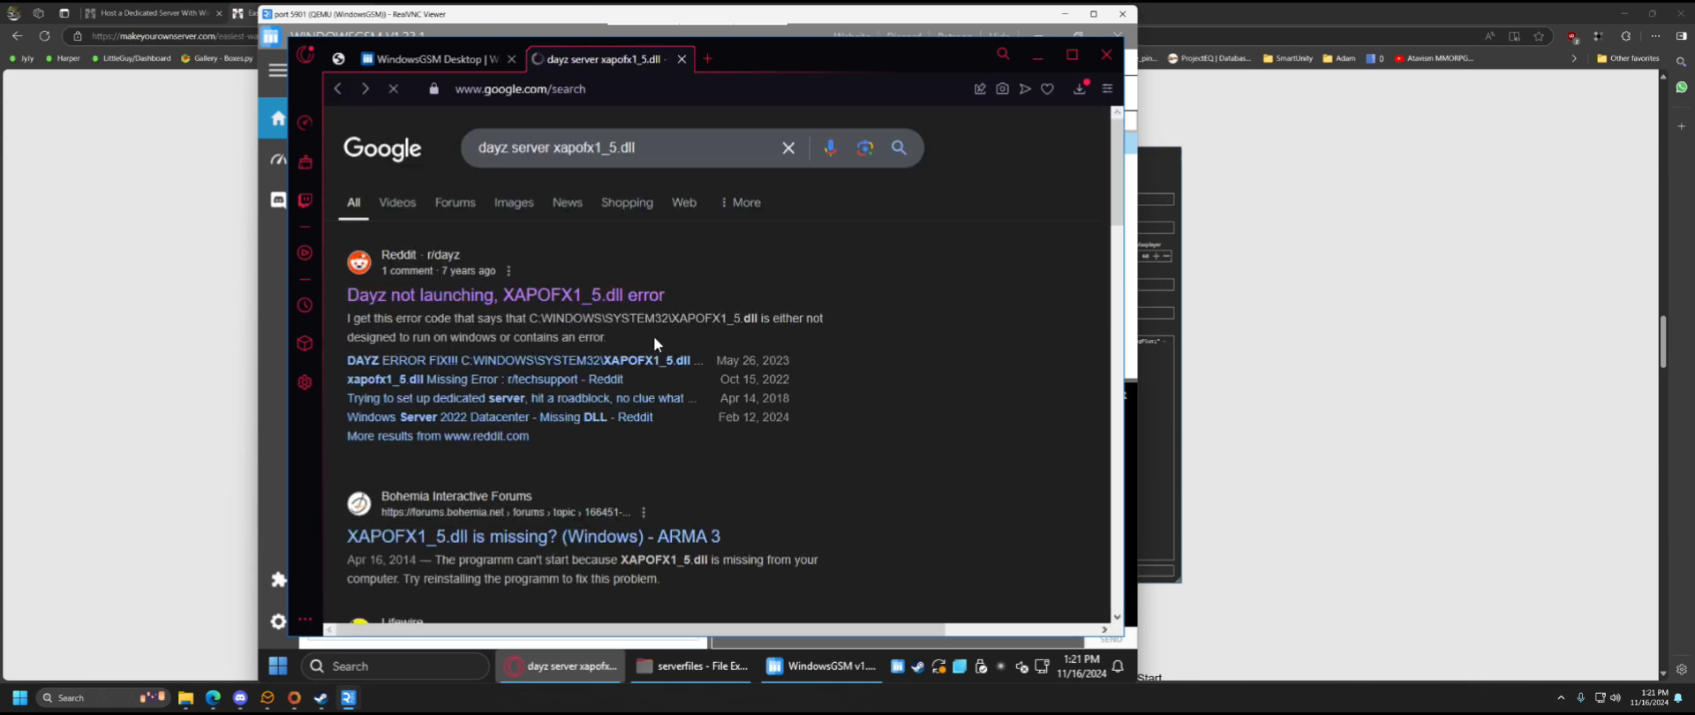
left_click(530, 360)
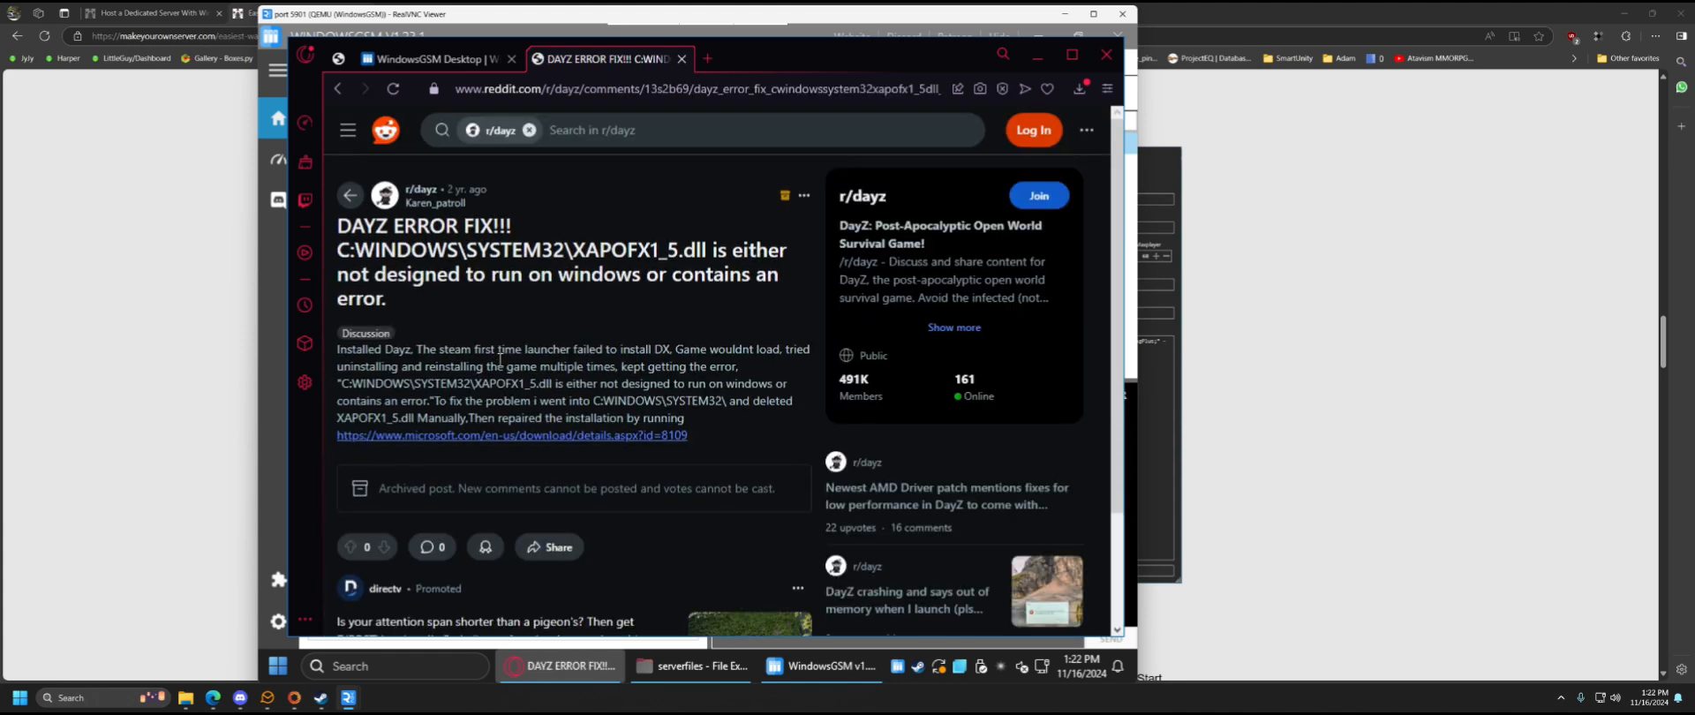
scroll(543, 370, "down", 2)
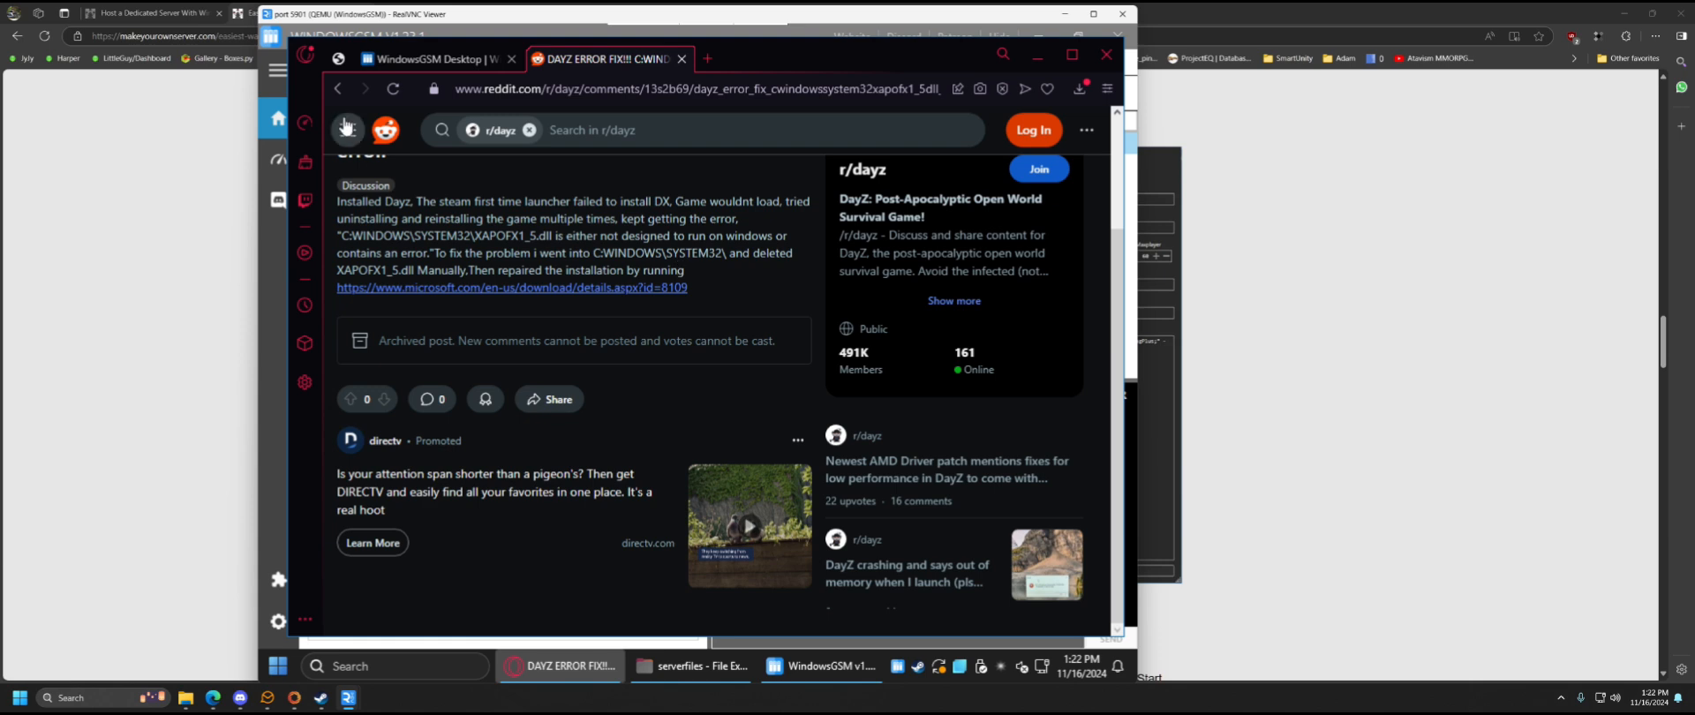
- Return to the search results and read the reply to the Reddit post "Trying to set up dedicated server, hit a roadblock"
left_click(337, 92)
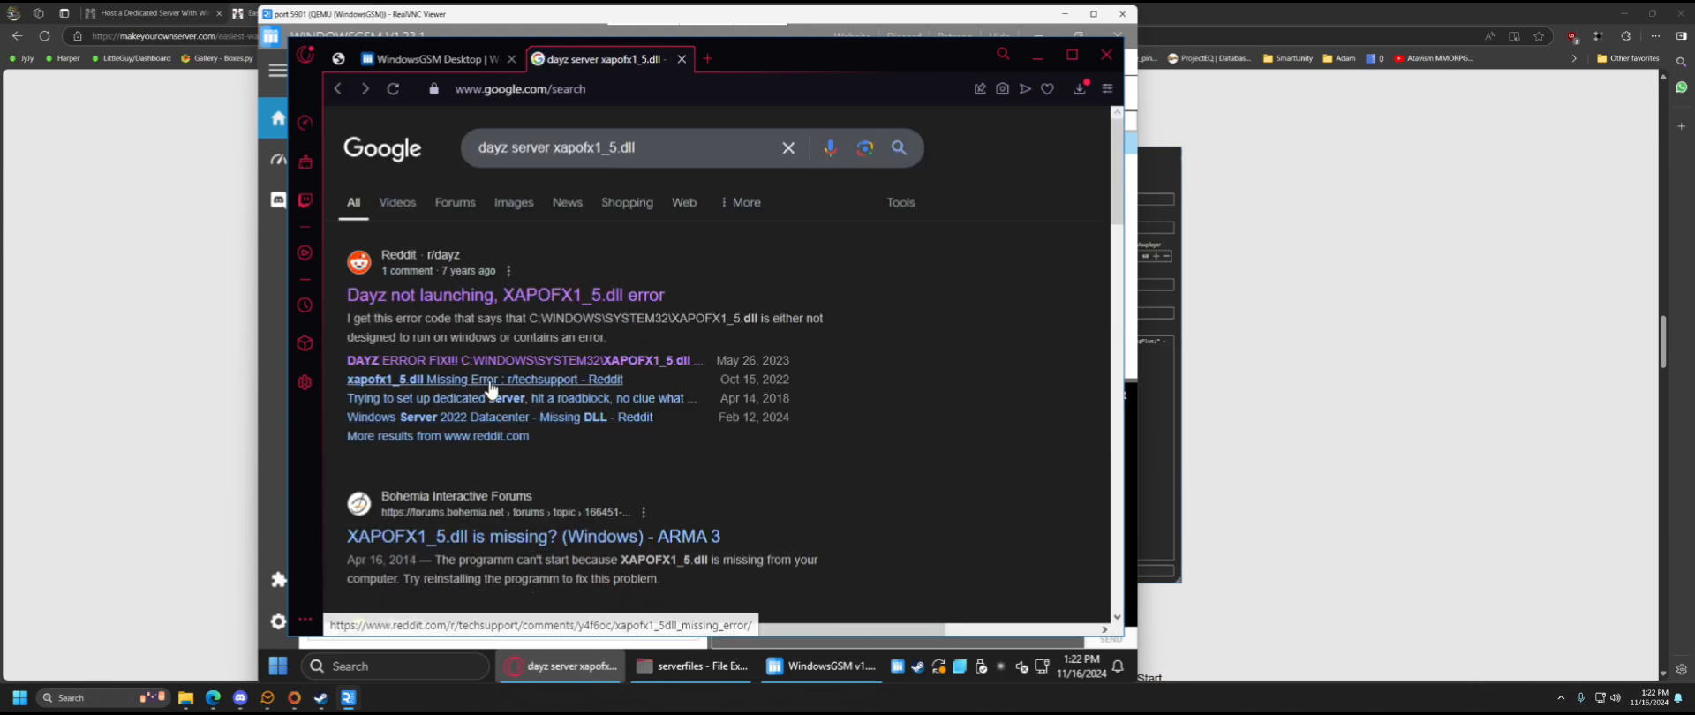
left_click(474, 399)
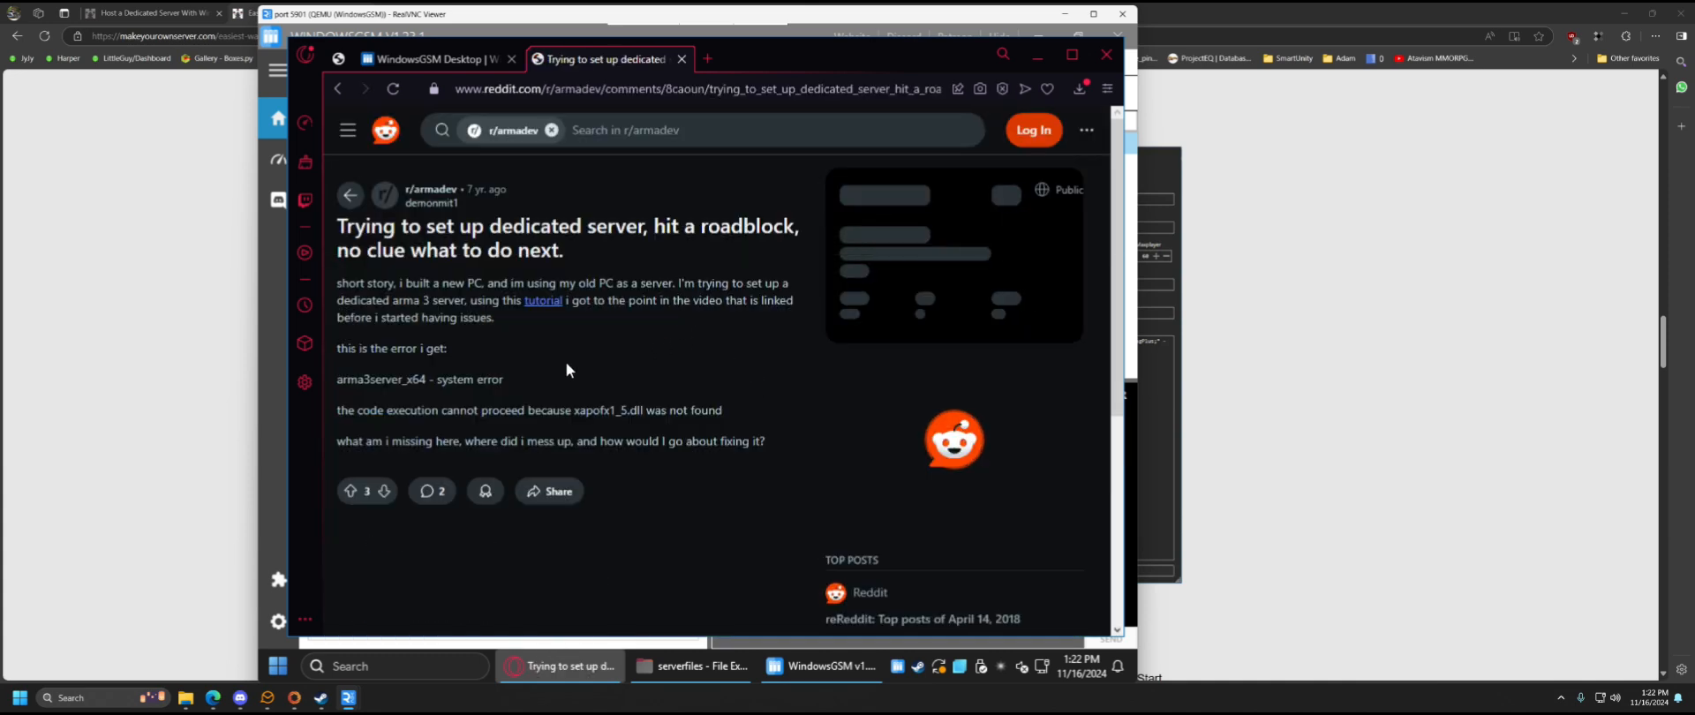
scroll(597, 364, "down", 5)
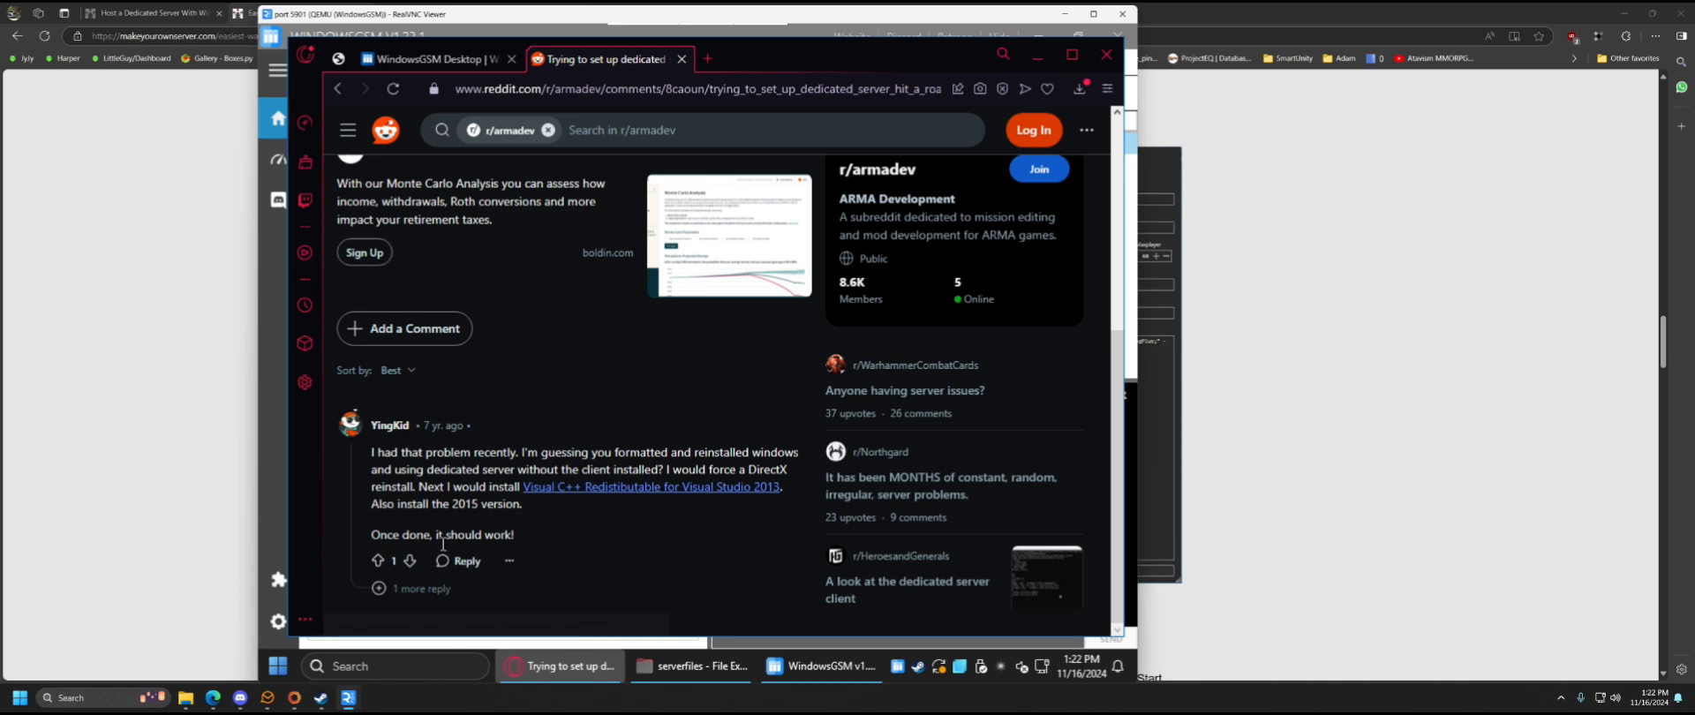
- Follow the reply's Visual C++ Redistributable for Visual Studio 2013 link and request the English vcredist_arm.exe, vcredist_x64.exe and vcredist_x86.exe downloads
left_click(639, 488)
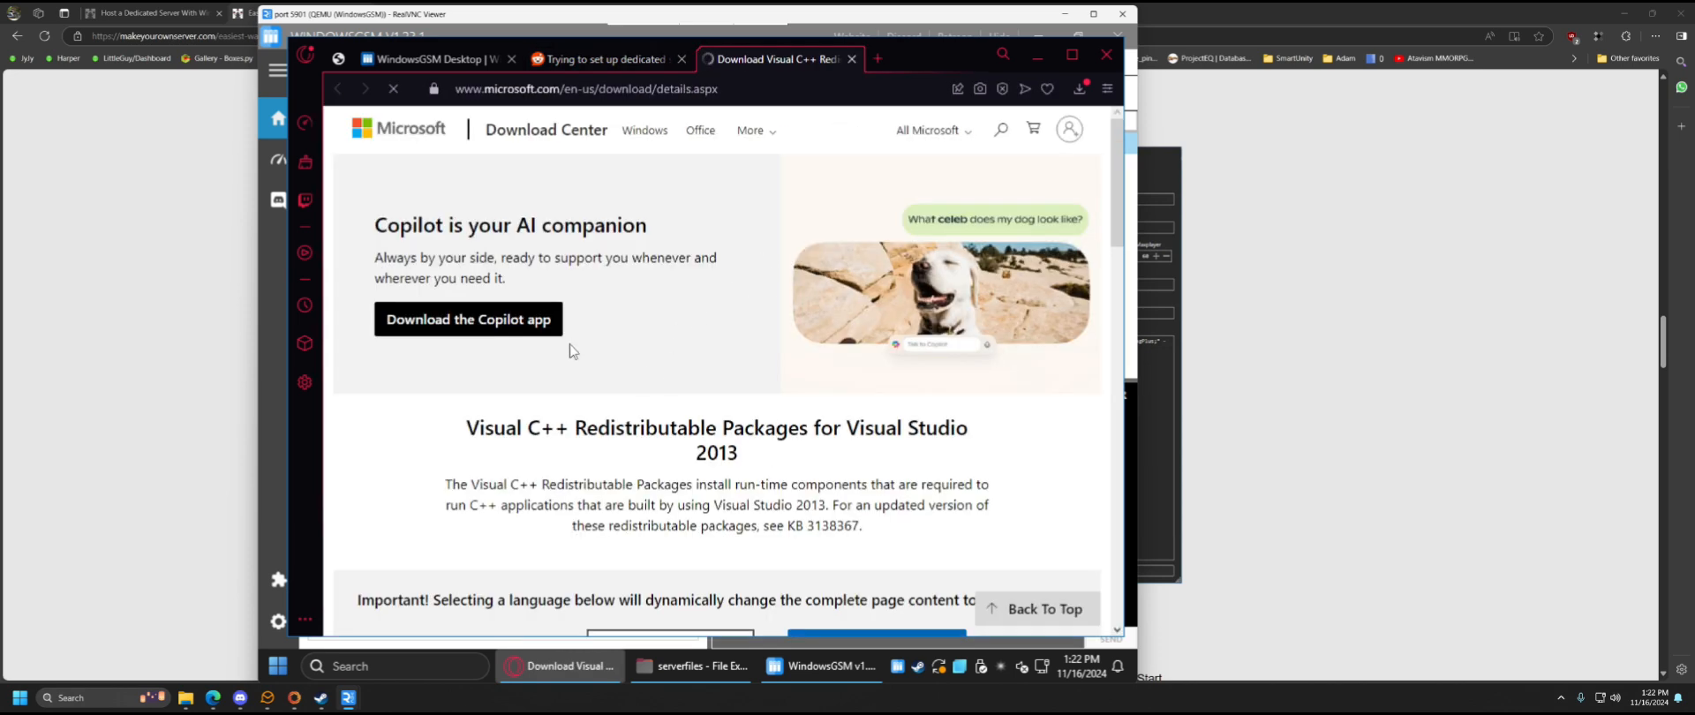
scroll(606, 459, "down", 2)
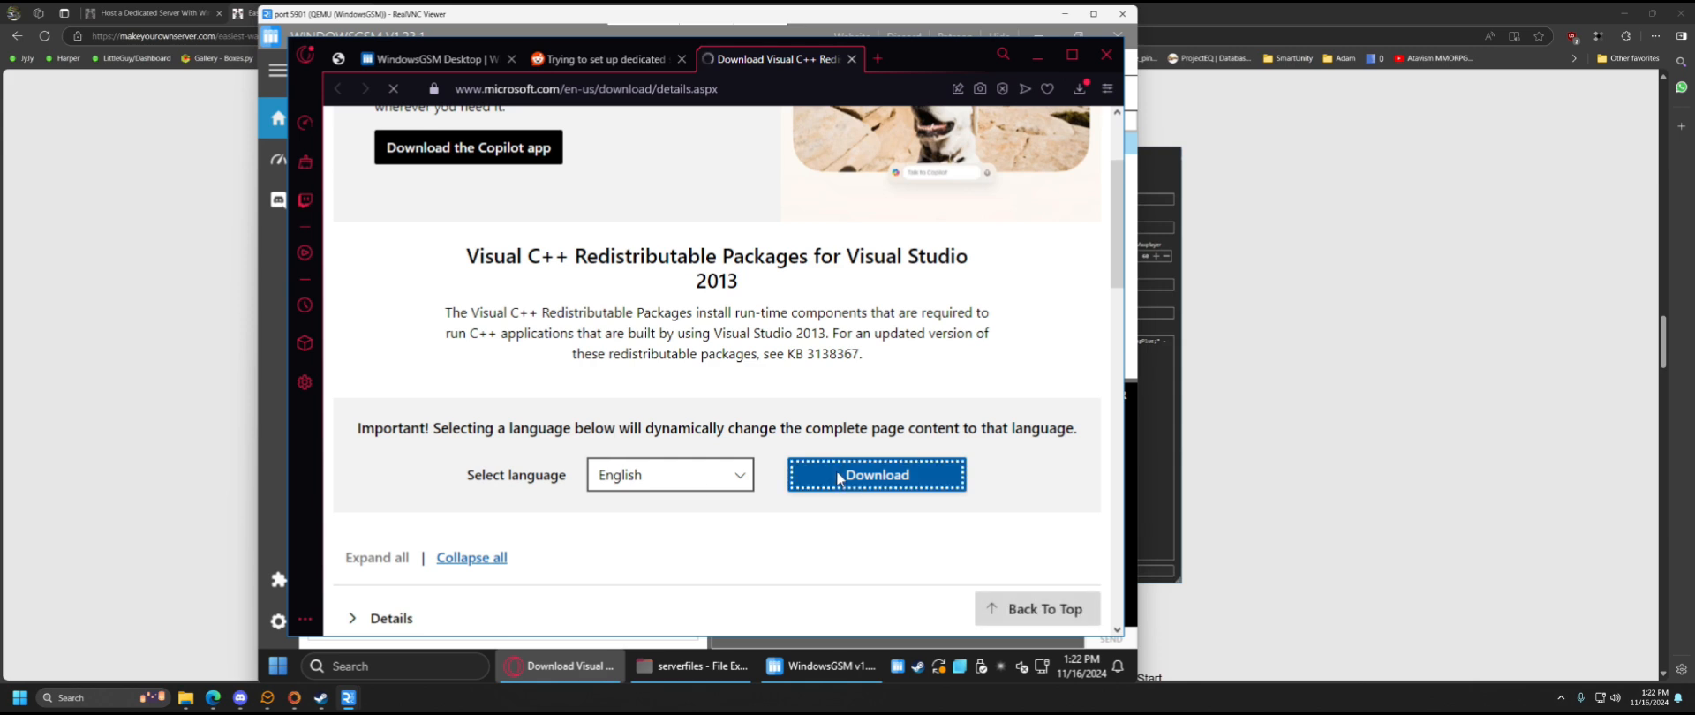
left_click(839, 474)
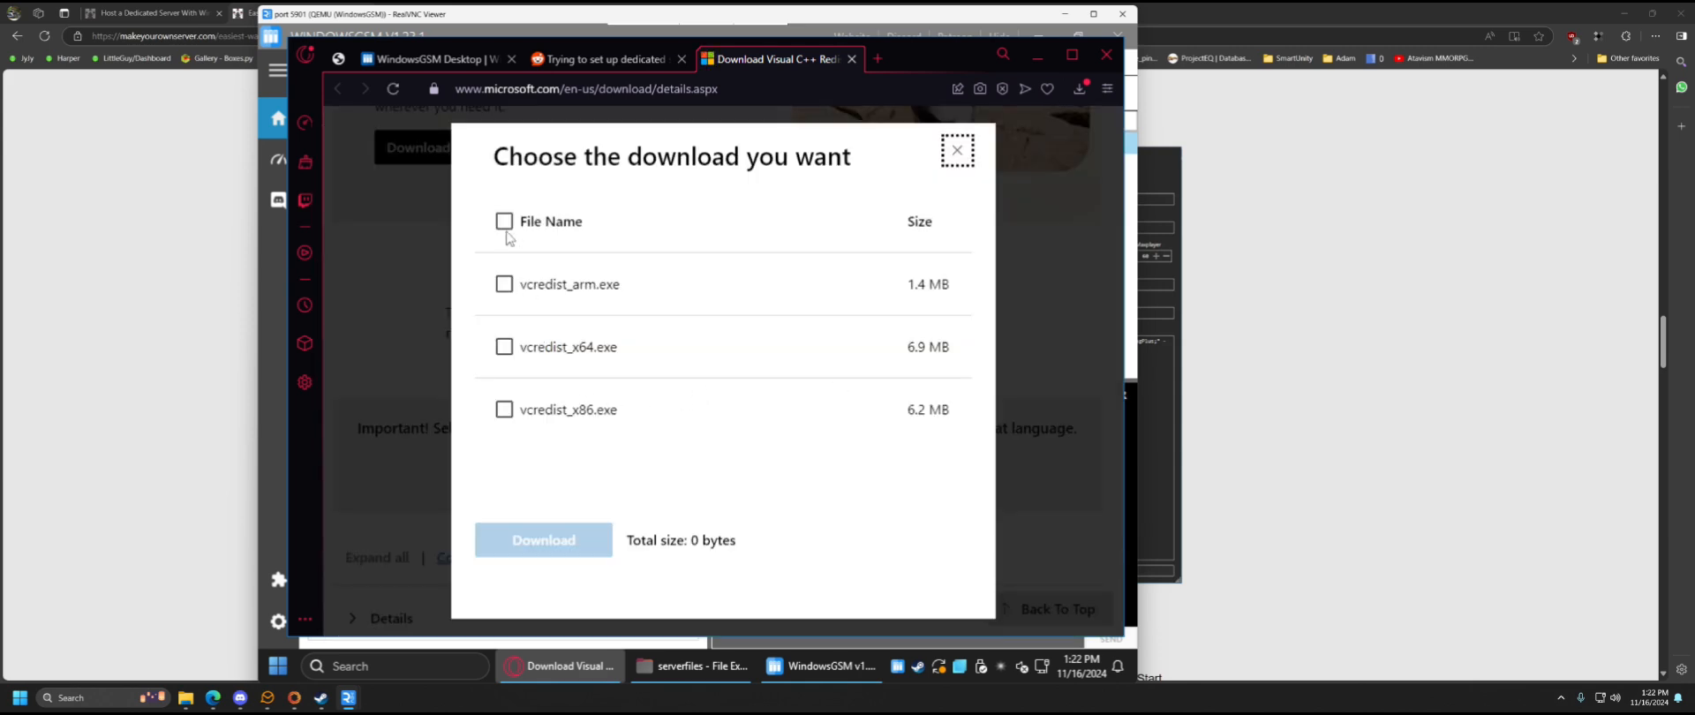
left_click(504, 284)
left_click(504, 347)
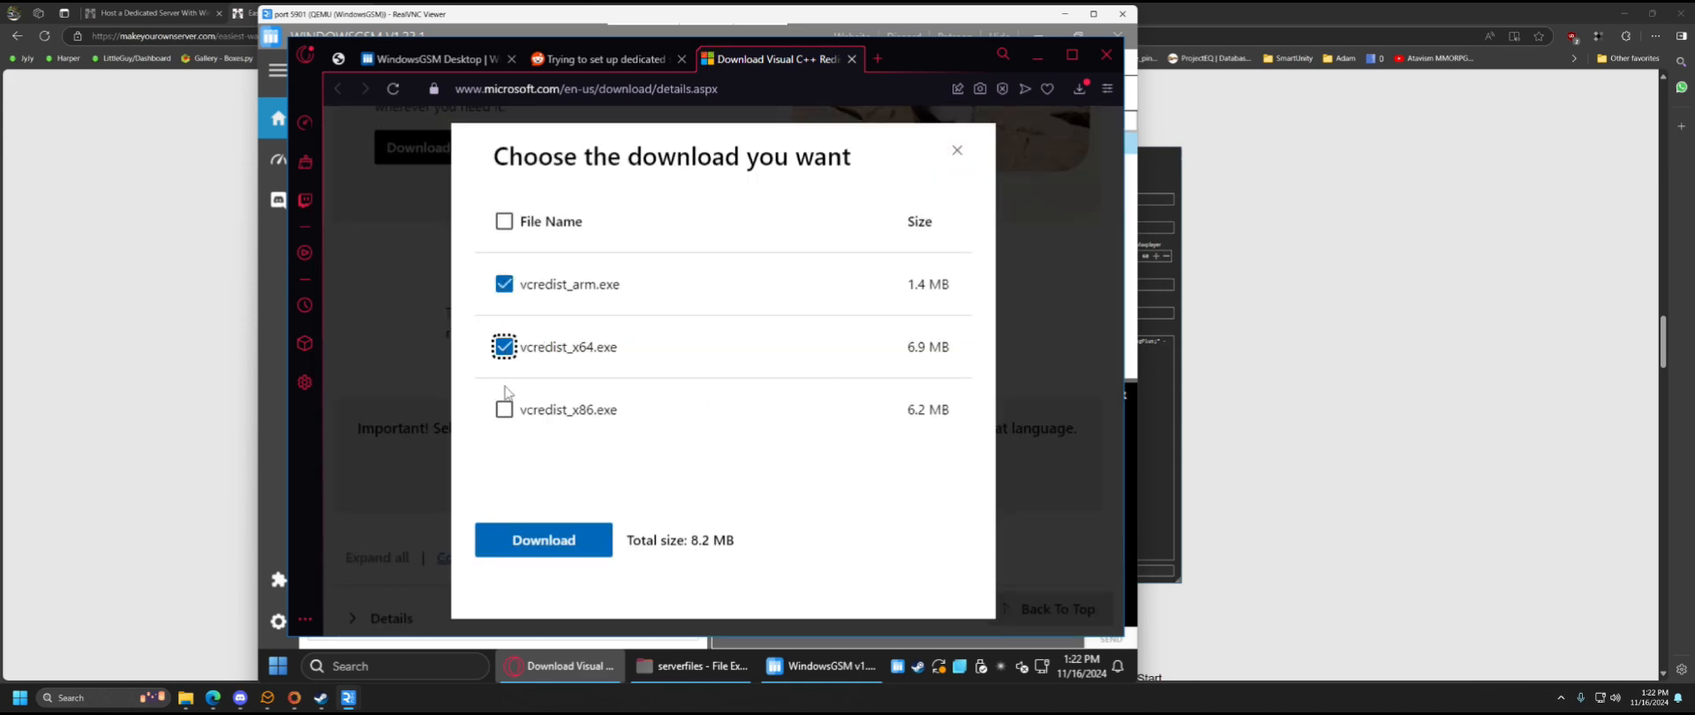
left_click(504, 410)
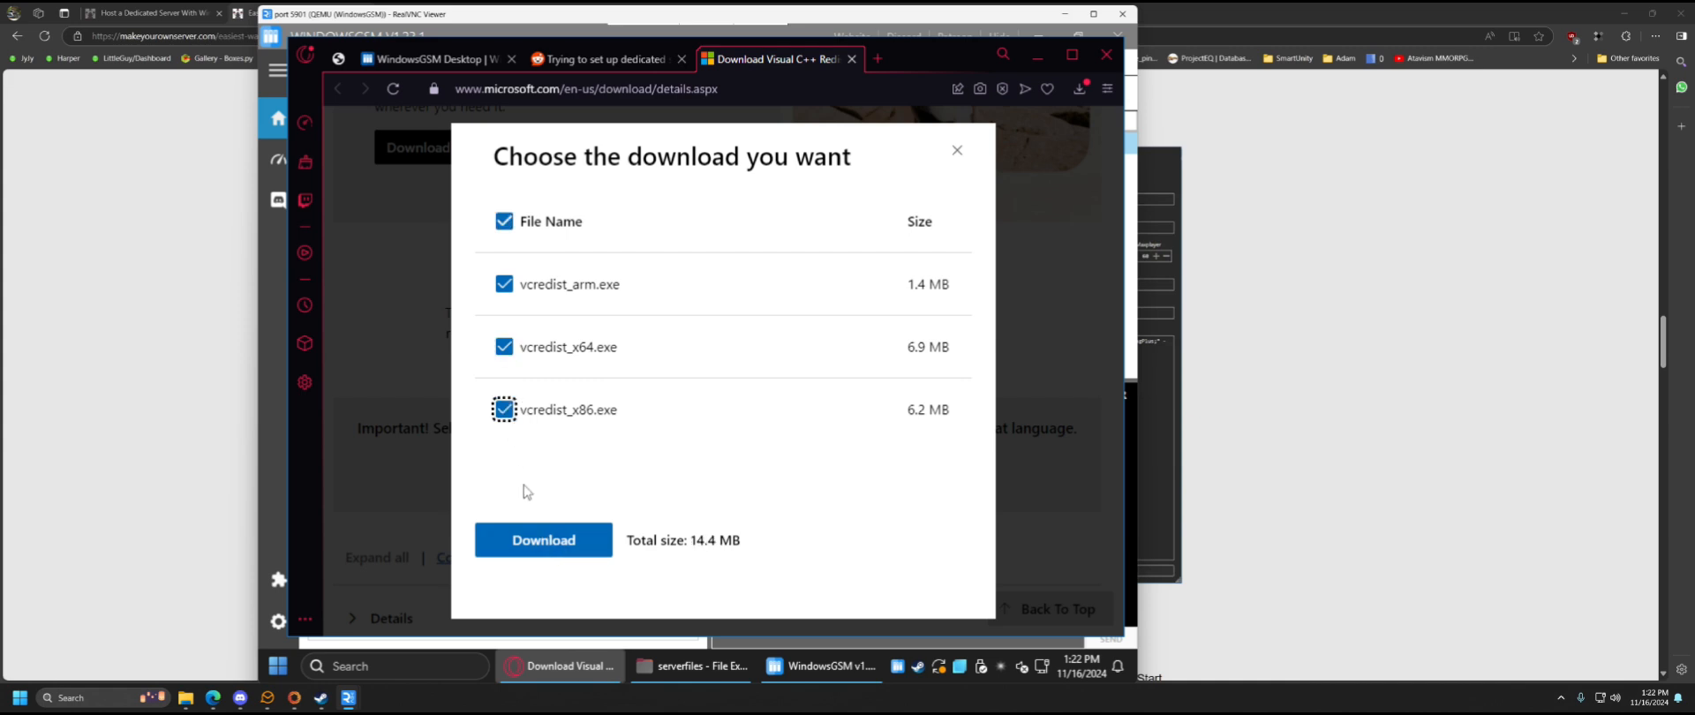
left_click(558, 542)
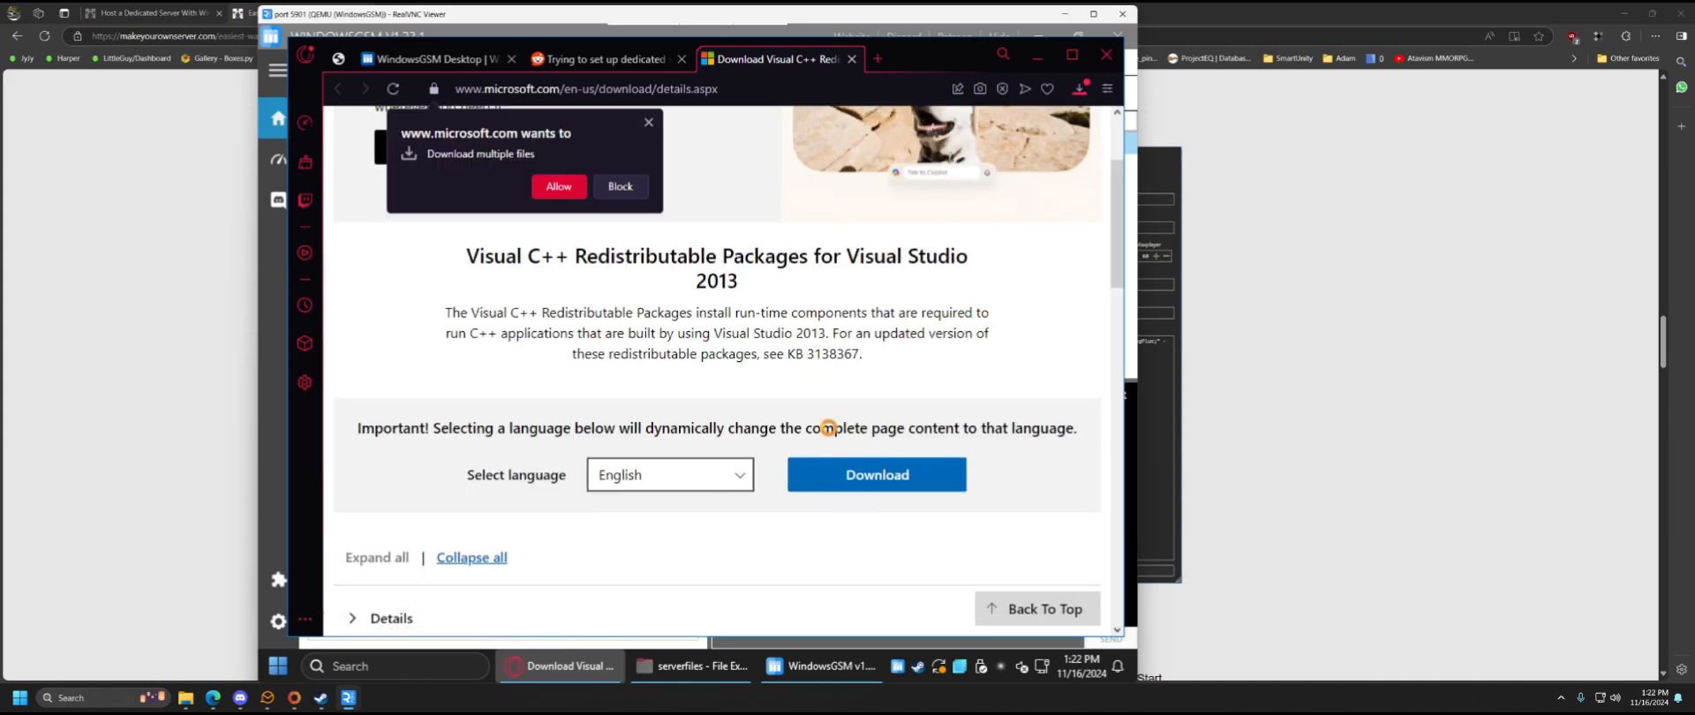
left_click(616, 183)
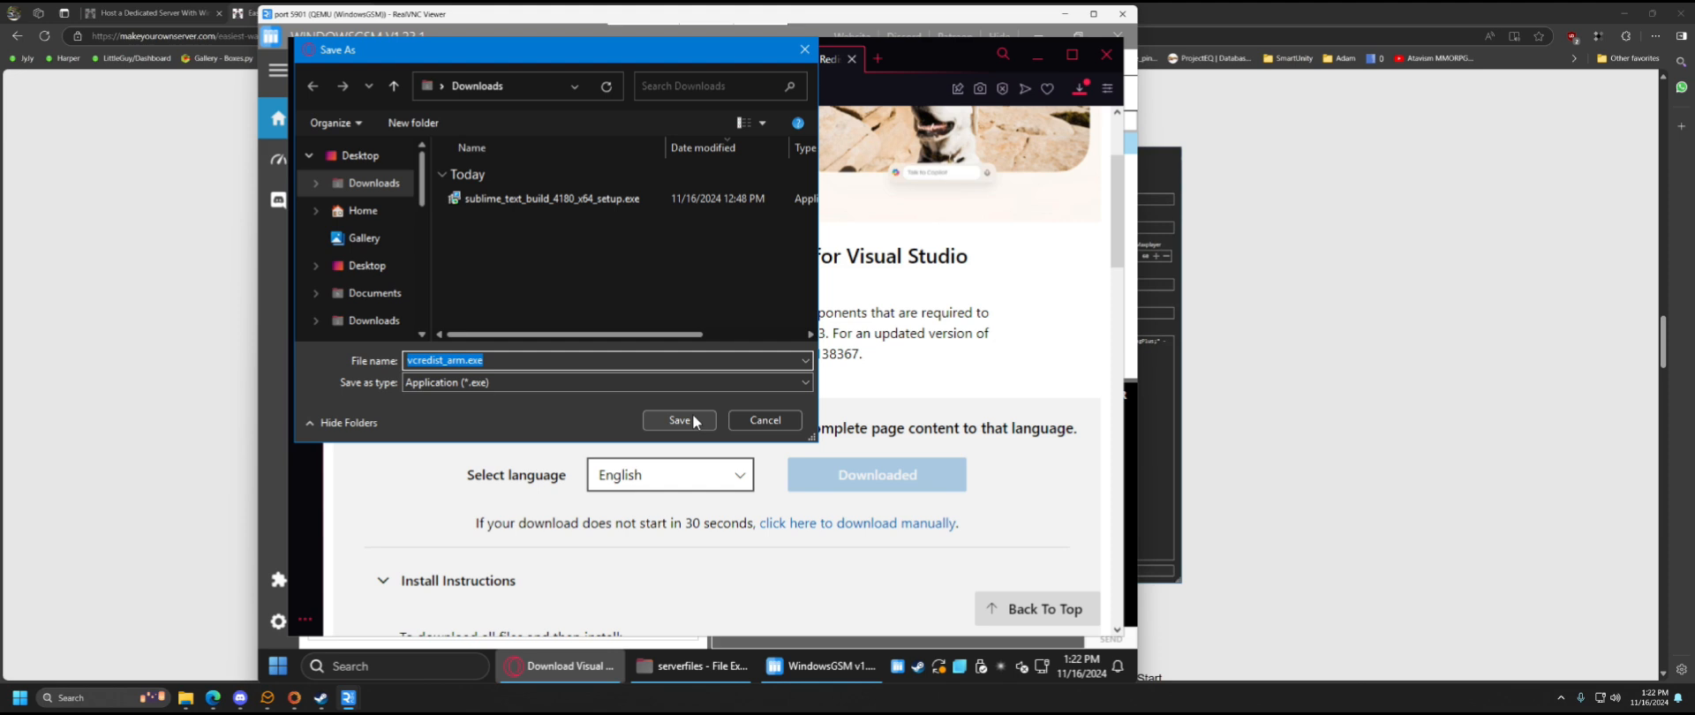
left_click(692, 420)
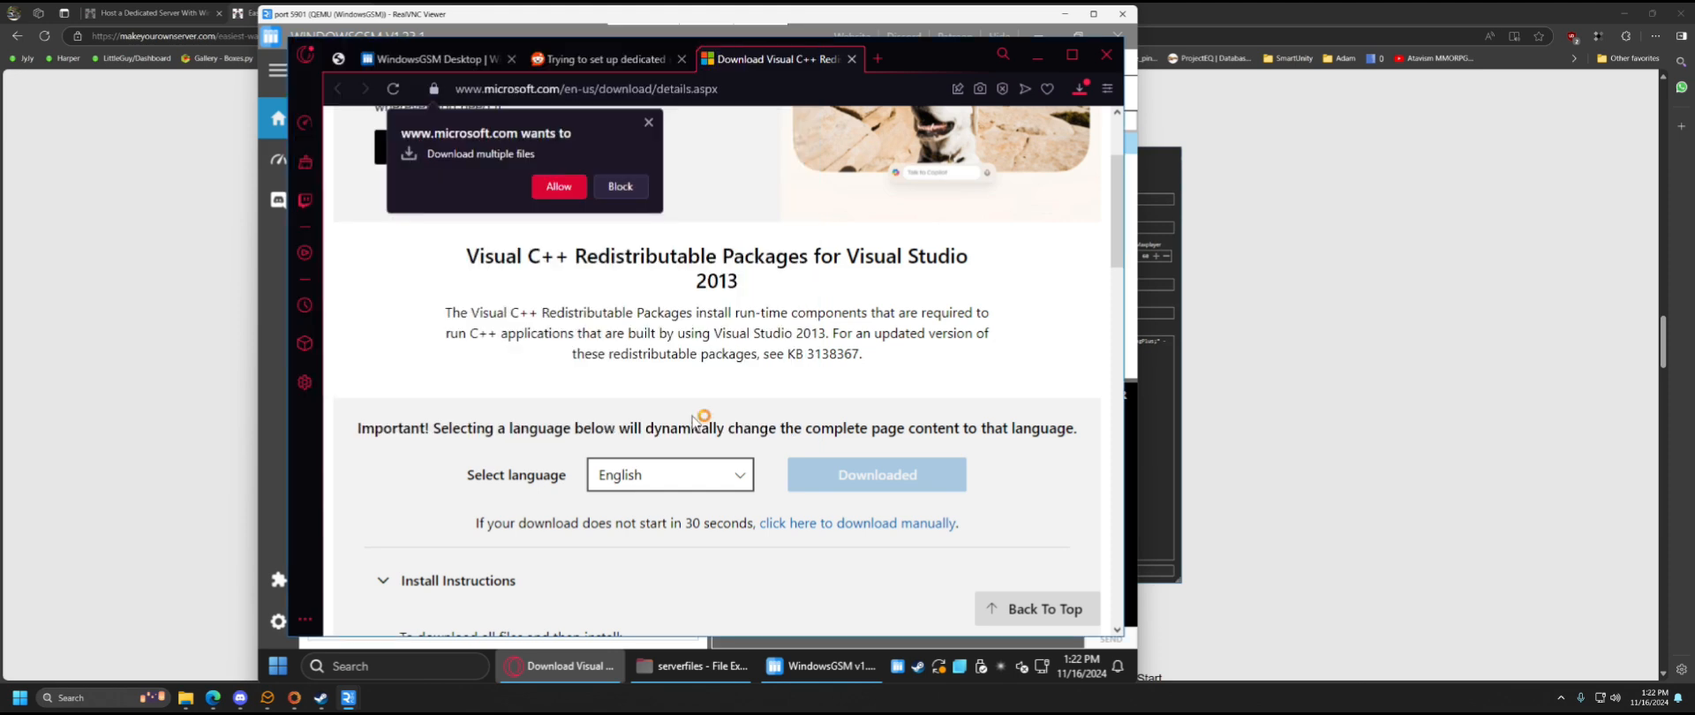
left_click(623, 186)
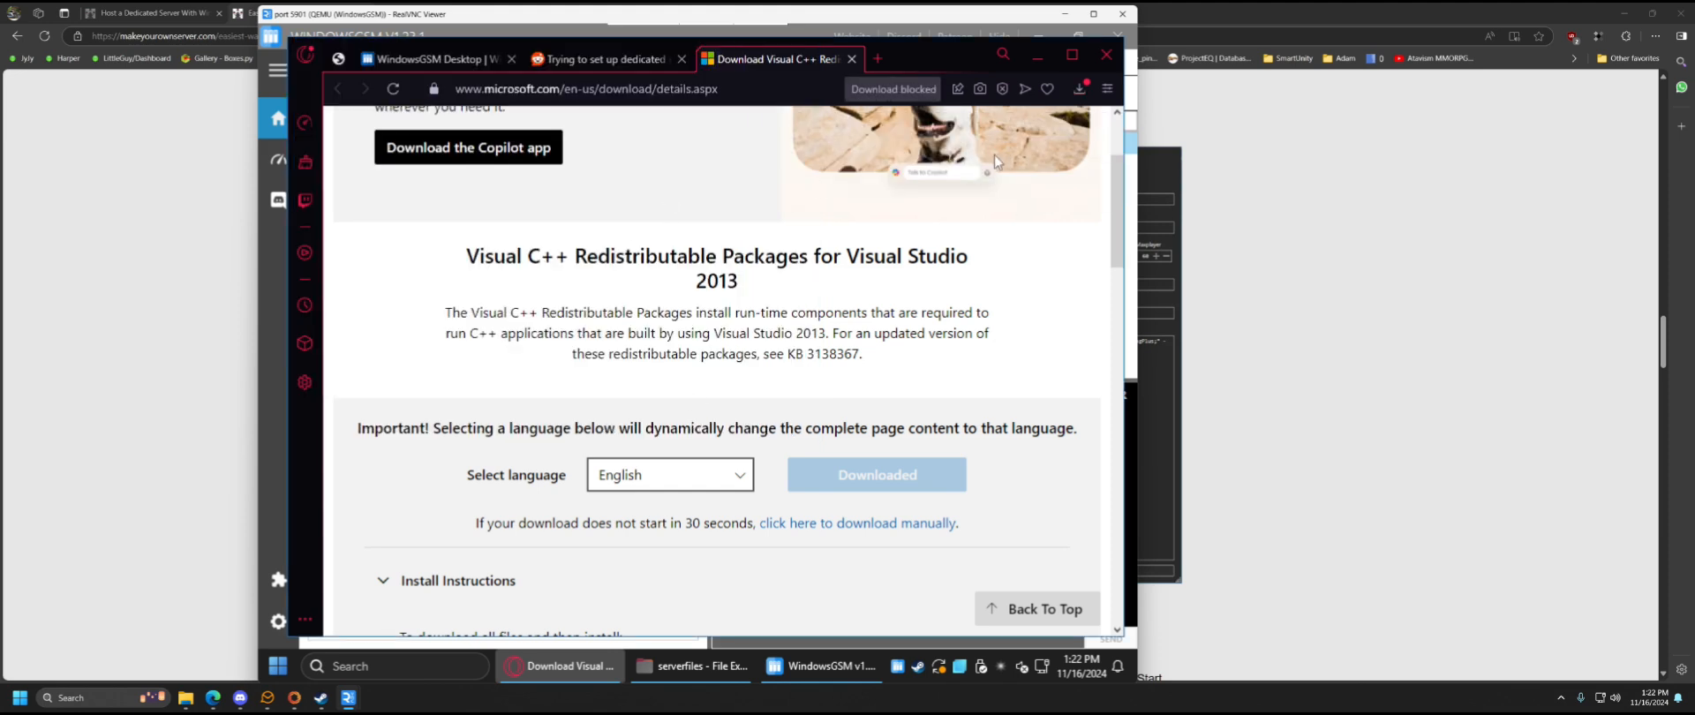
left_click(894, 89)
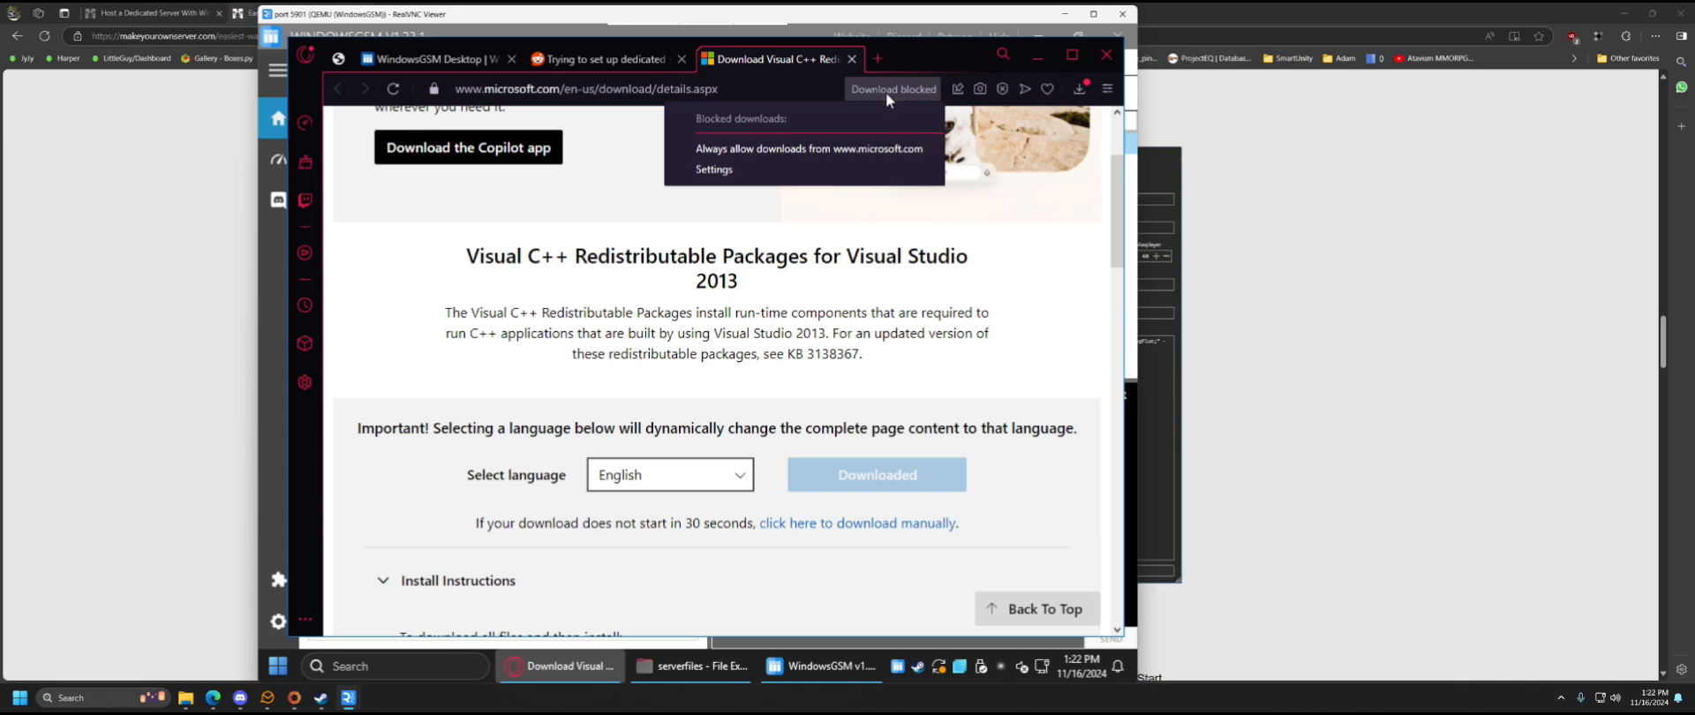
left_click(740, 148)
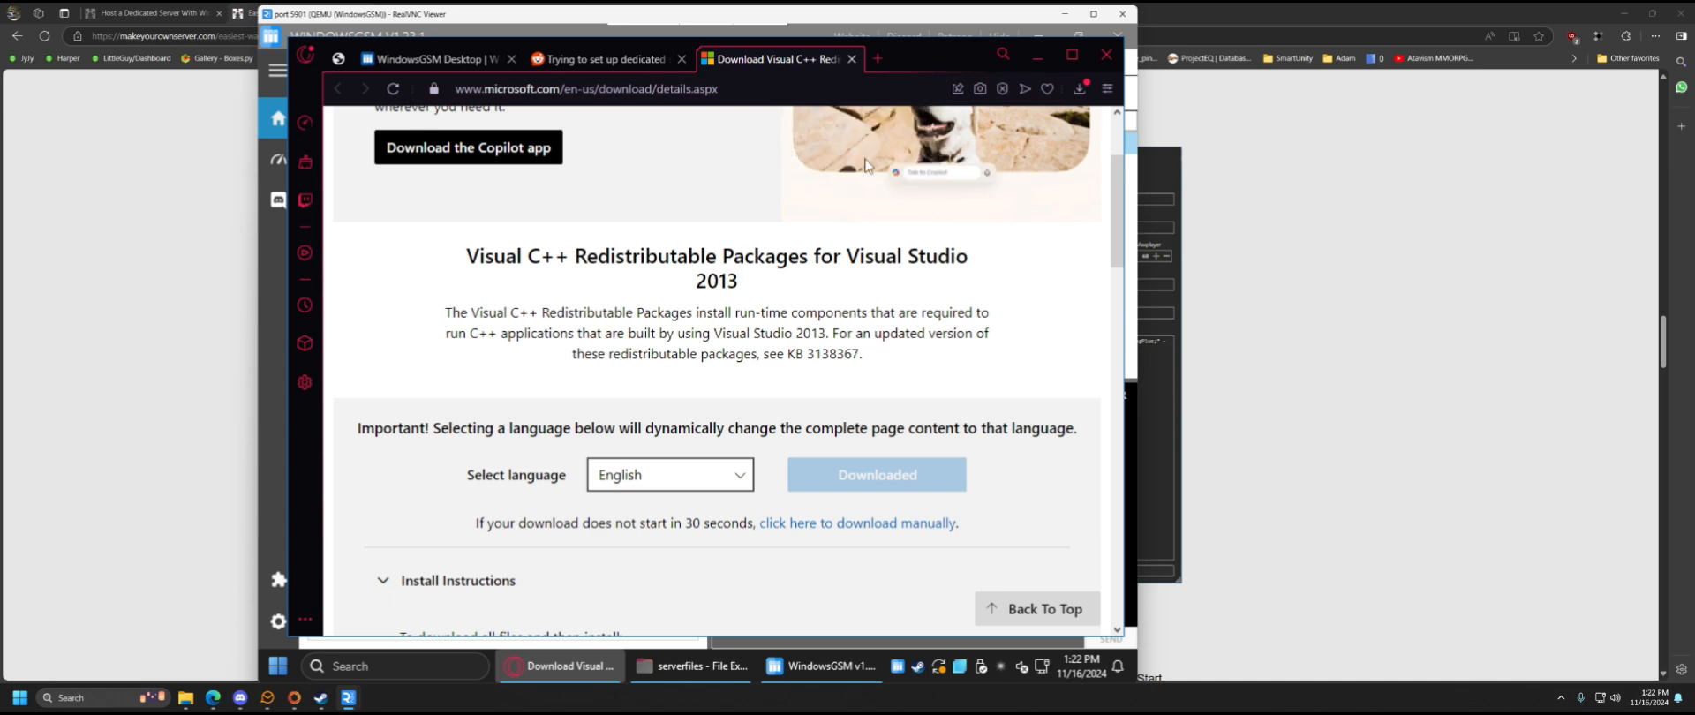
- Show the downloaded vcredist_arm.exe in its folder and try to run it
left_click(1077, 89)
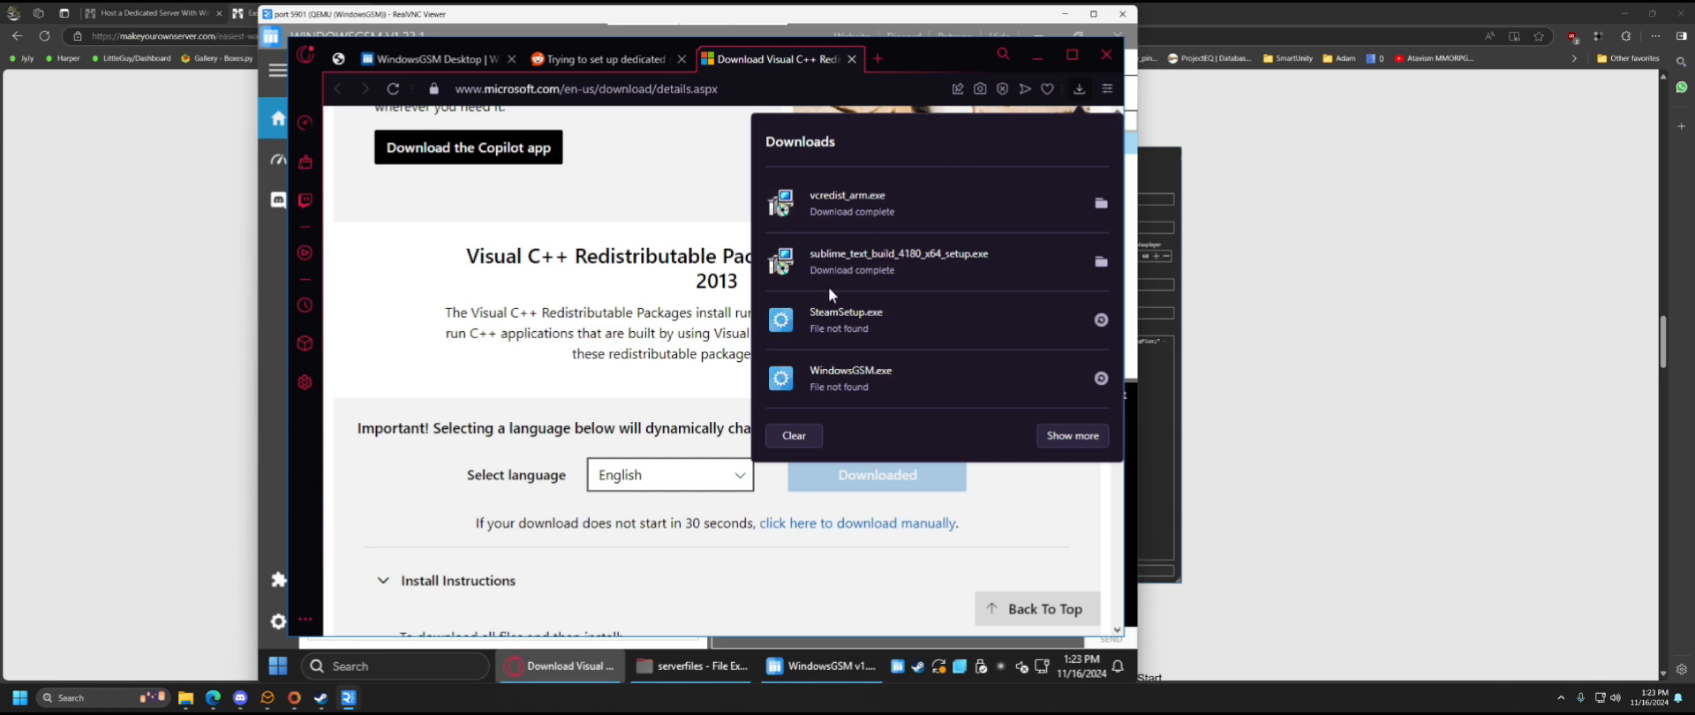
left_click(1101, 203)
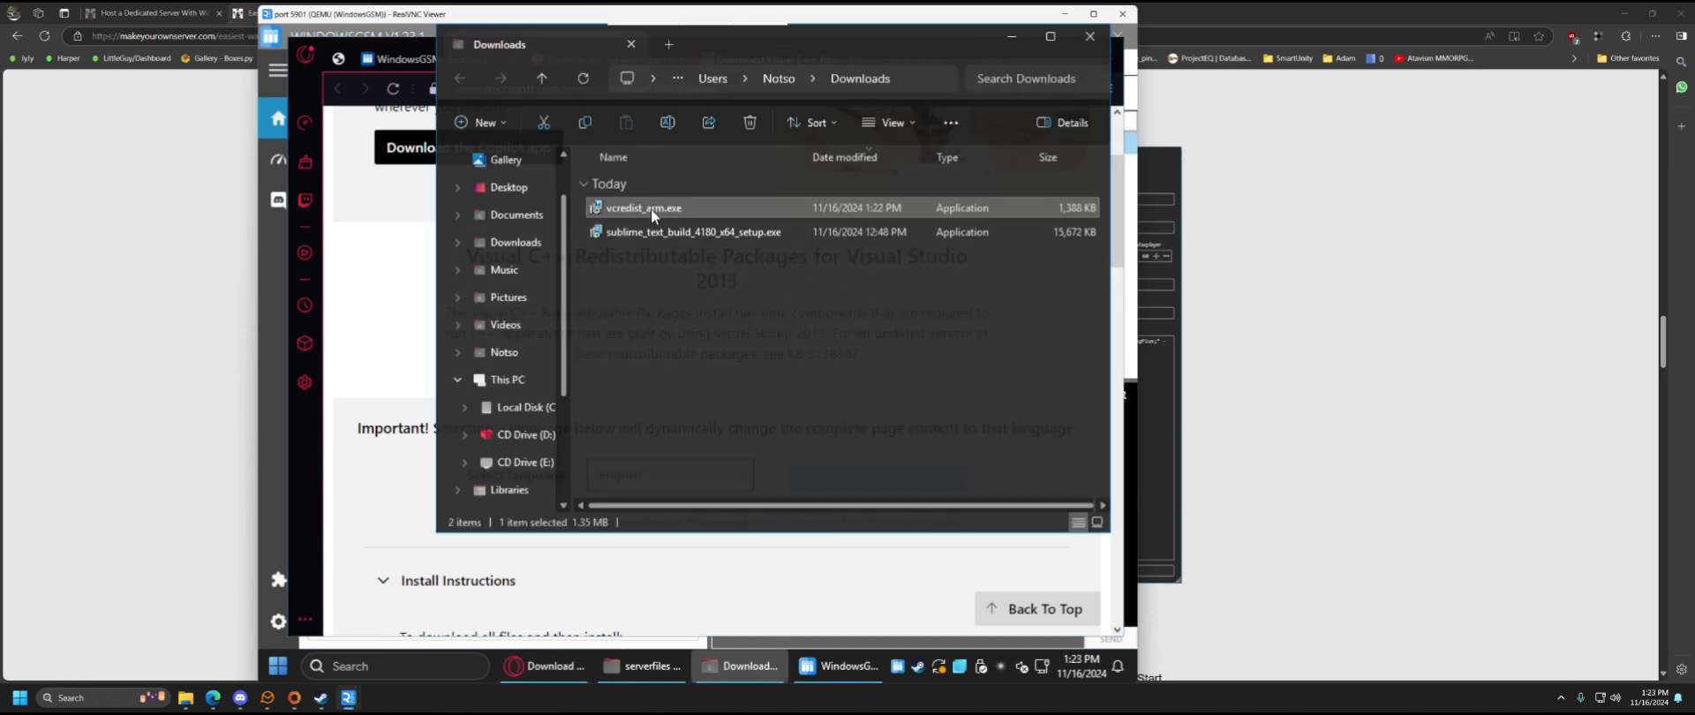
double_click(650, 208)
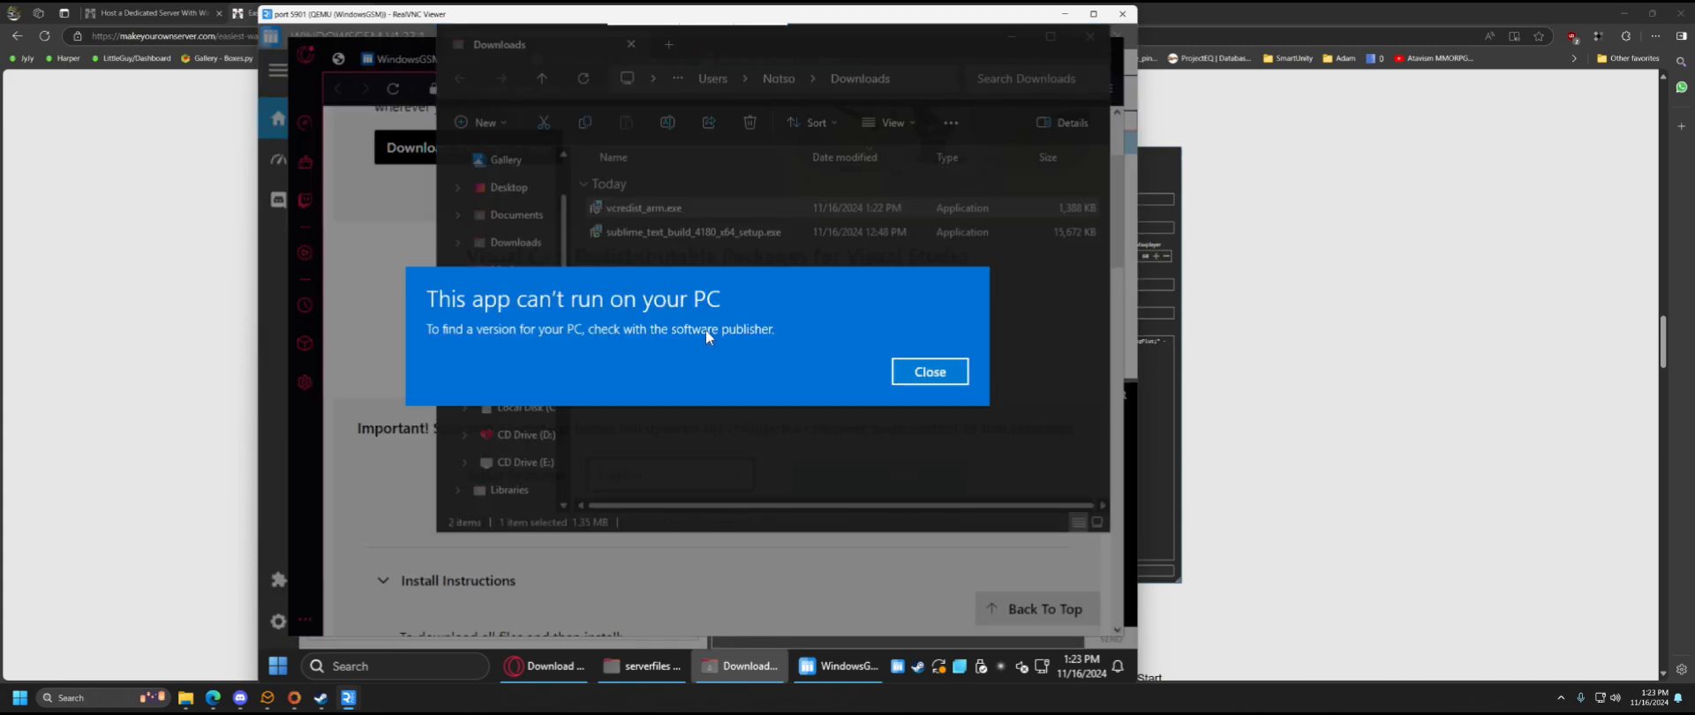
- Dismiss the notice and try once more to run vcredist_arm.exe from the Downloads folder
left_click(915, 375)
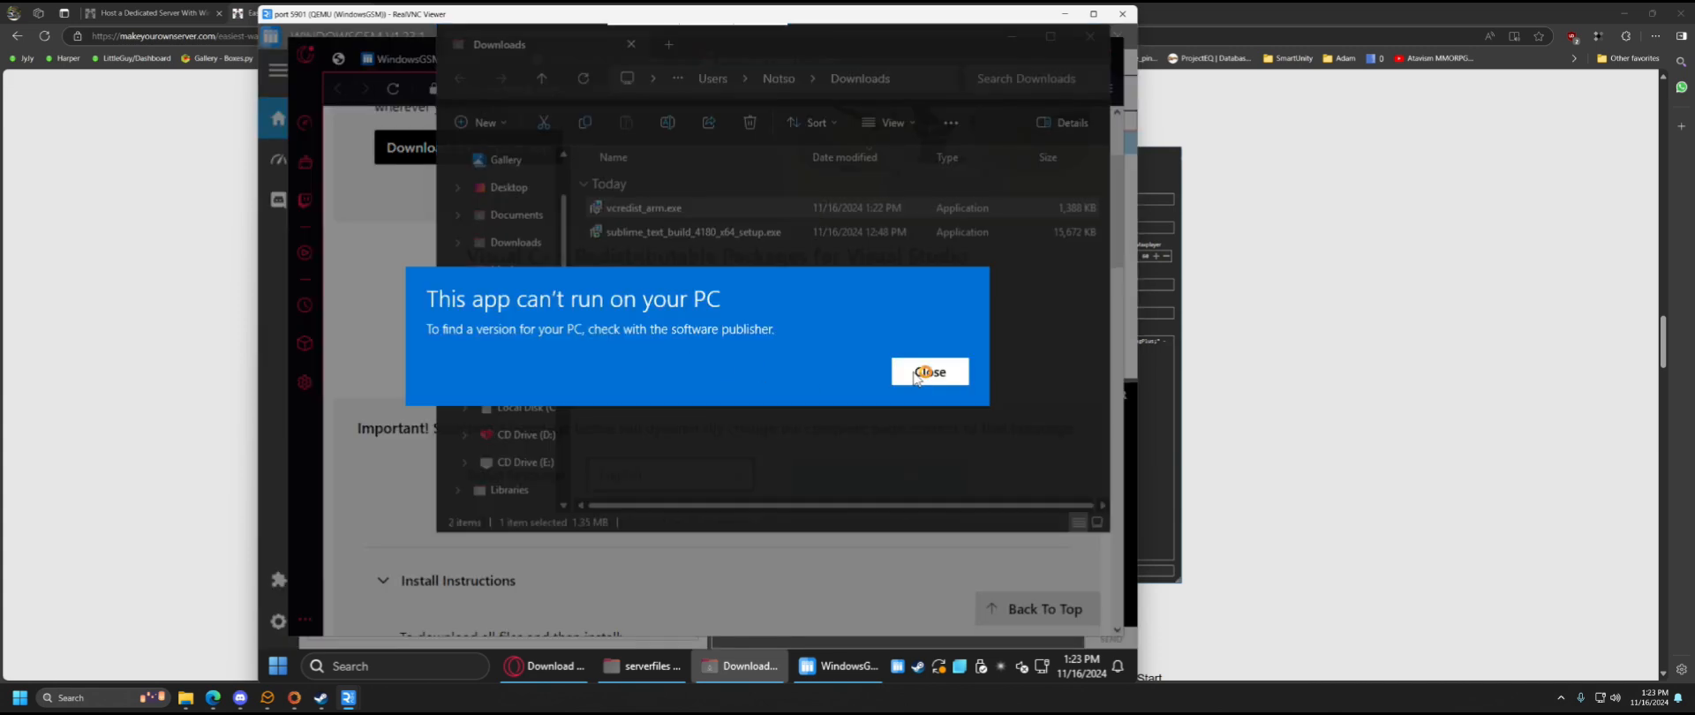
double_click(632, 210)
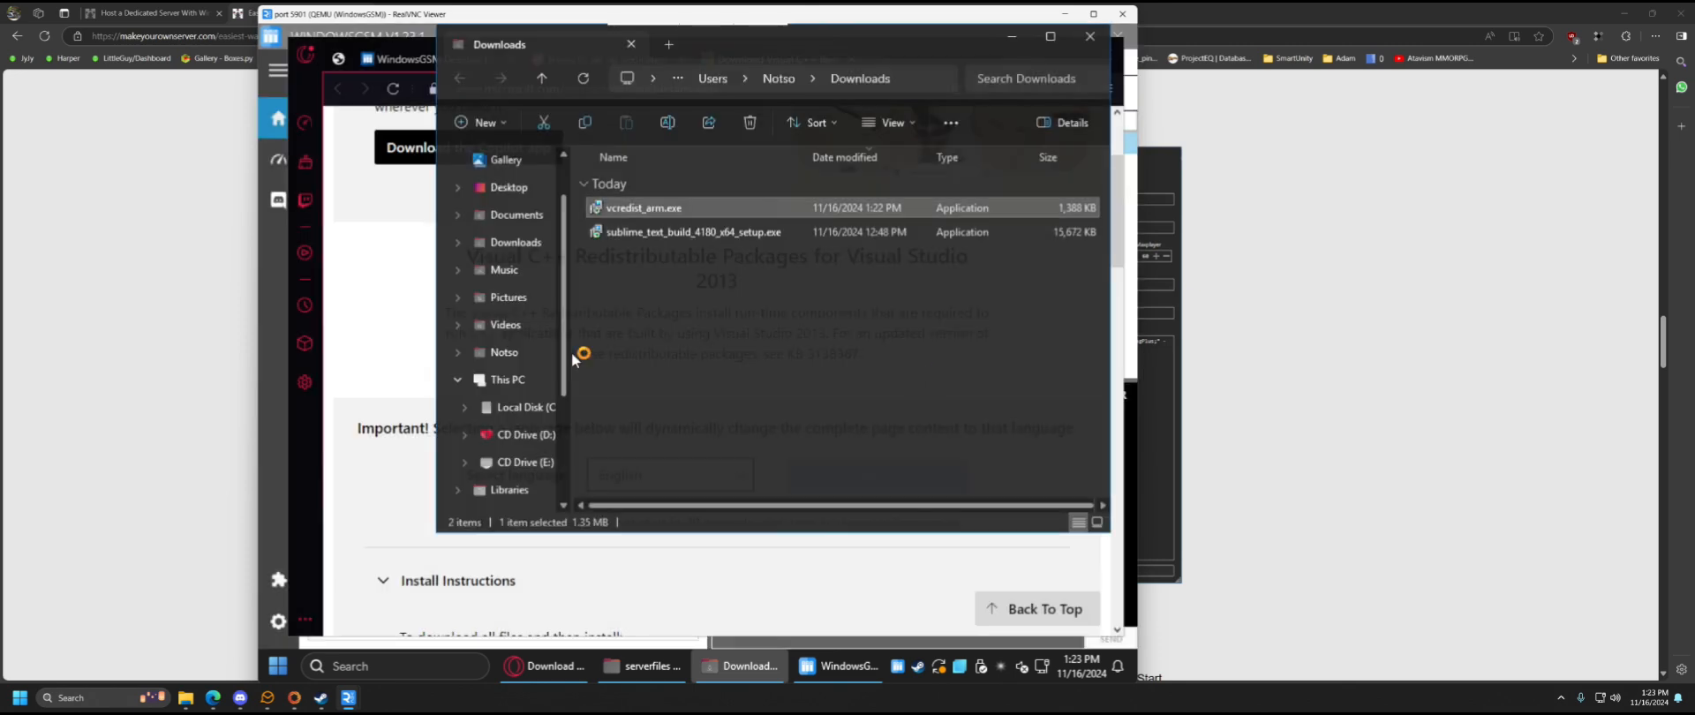
left_click(922, 371)
- Return to the Visual C++ 2013 Redistributable page and request only the vcredist_x64.exe and vcredist_x86.exe downloads
left_click(385, 319)
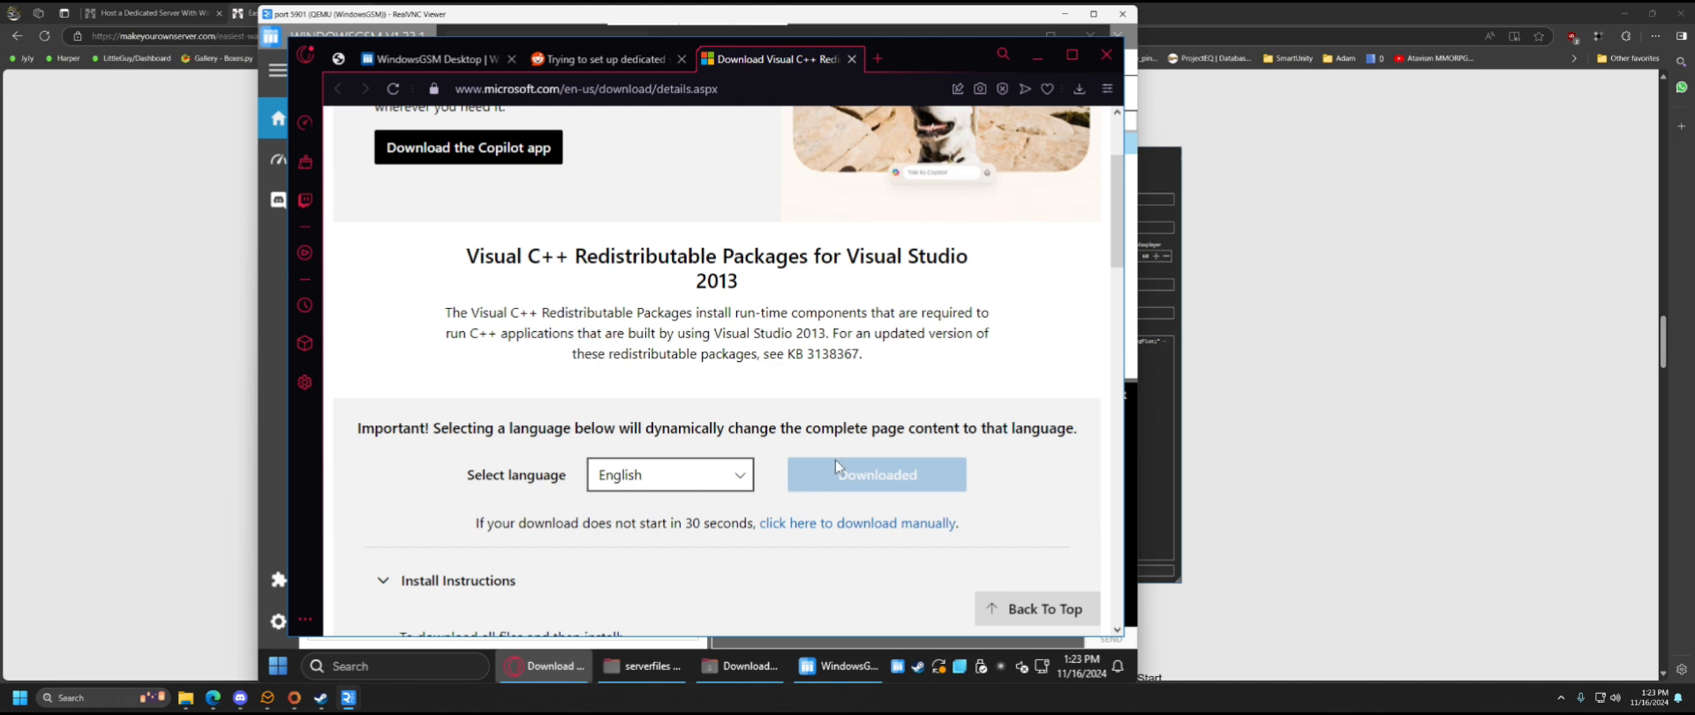
left_click(840, 522)
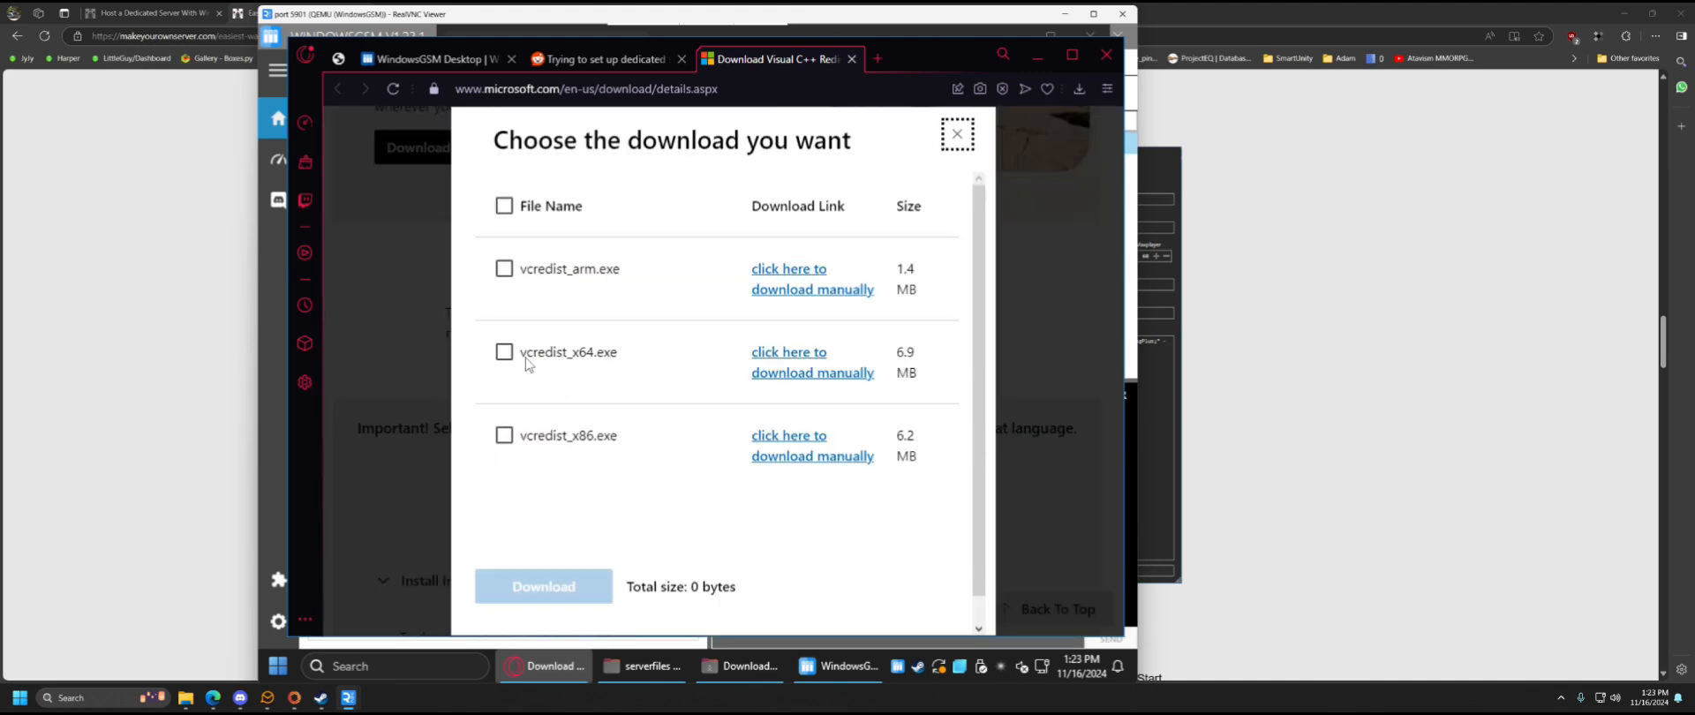
left_click(504, 351)
left_click(504, 435)
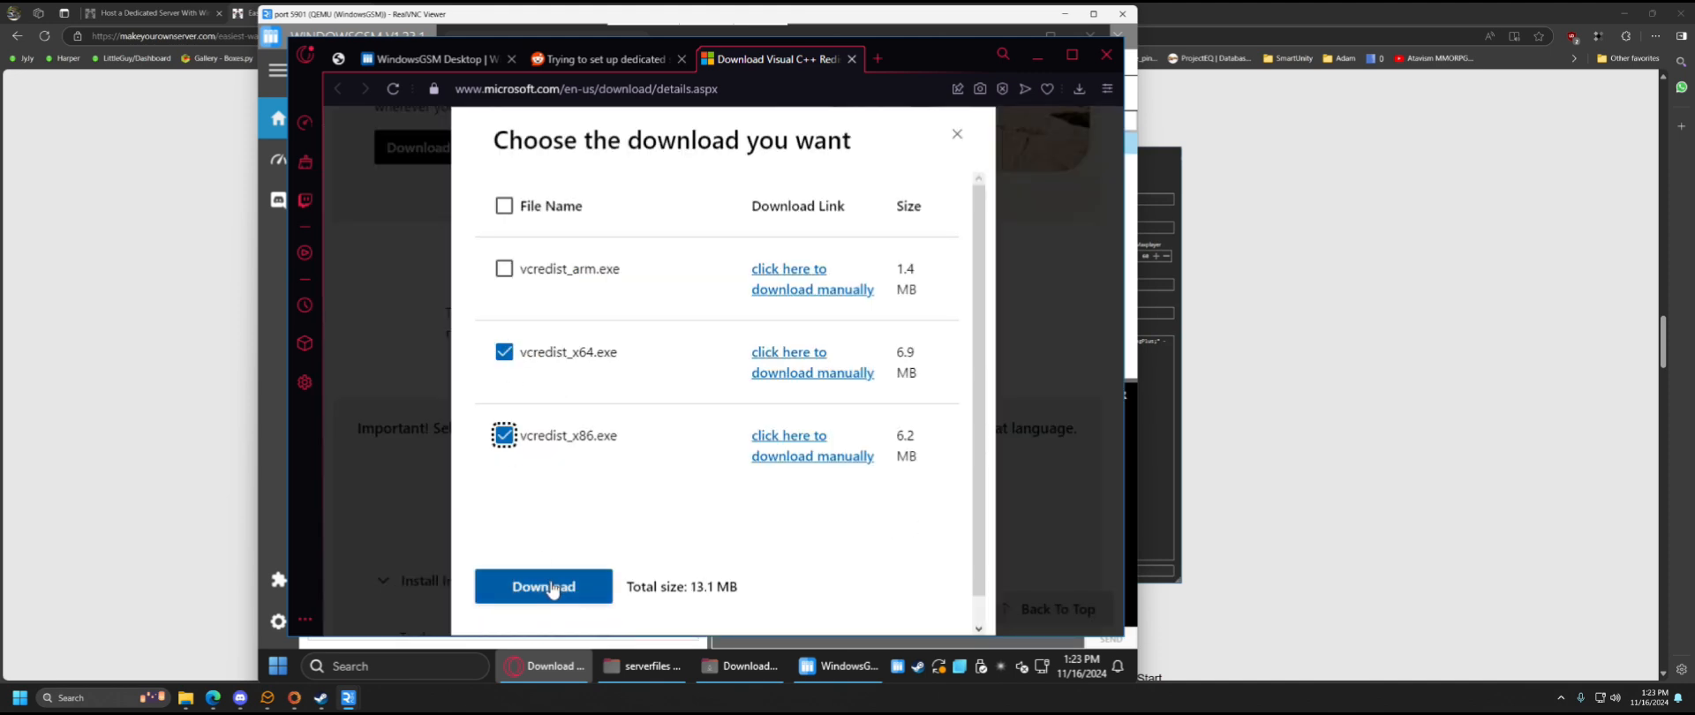
left_click(540, 587)
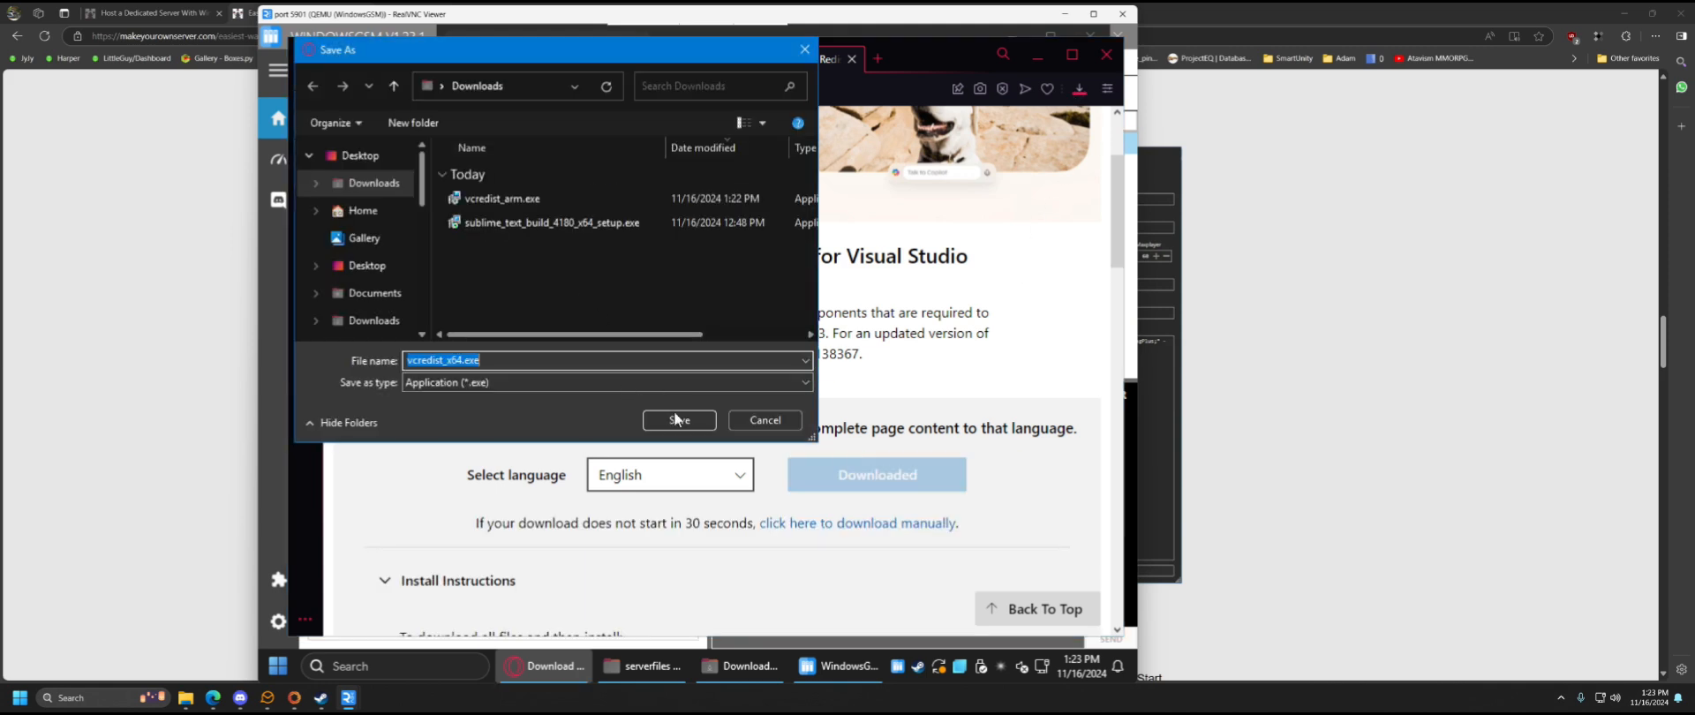
- Save vcredist_x64.exe in the Downloads folder and save the x86 download under the same file name, replacing the existing file
left_click(678, 421)
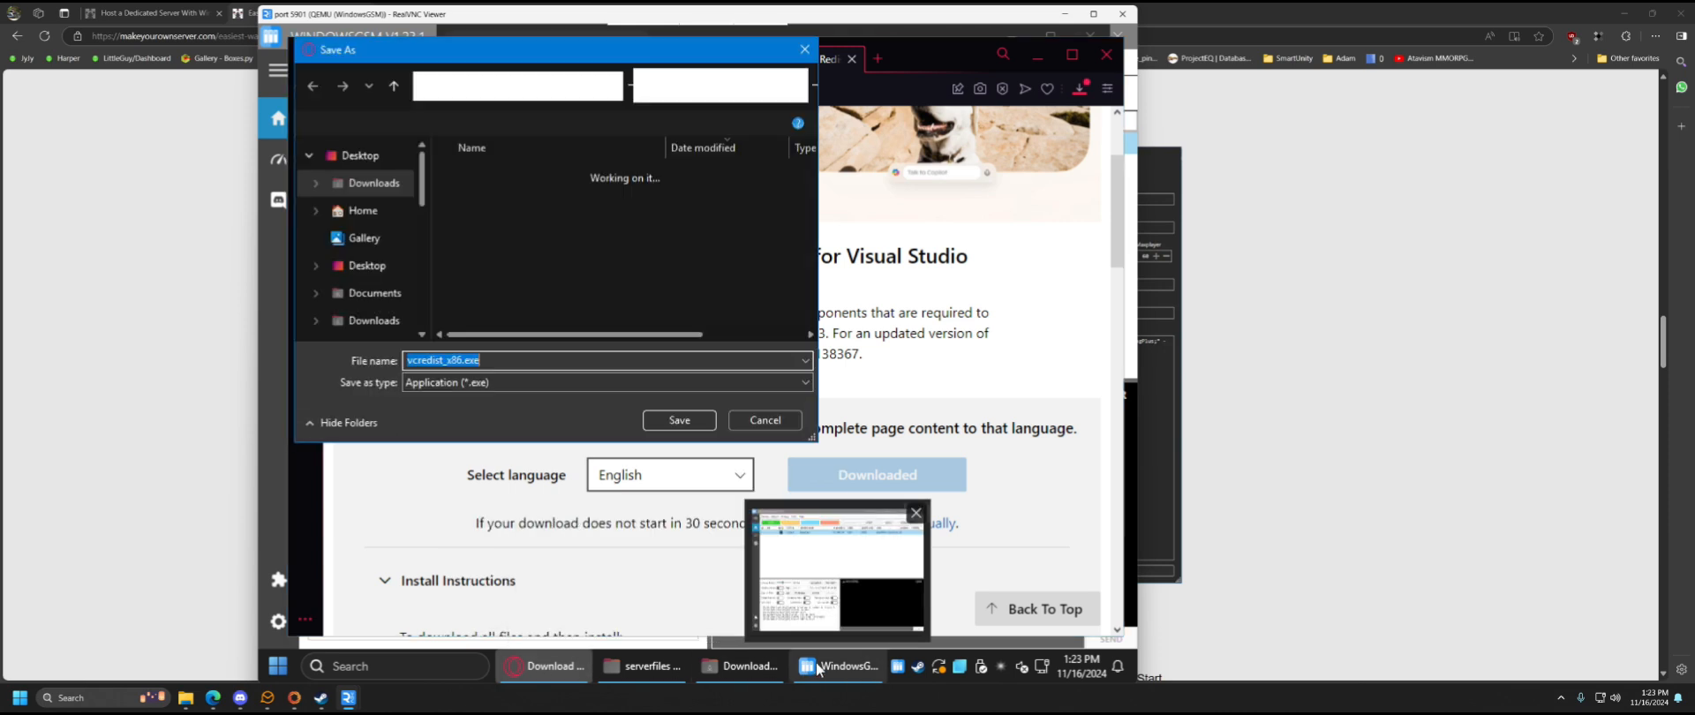
double_click(504, 196)
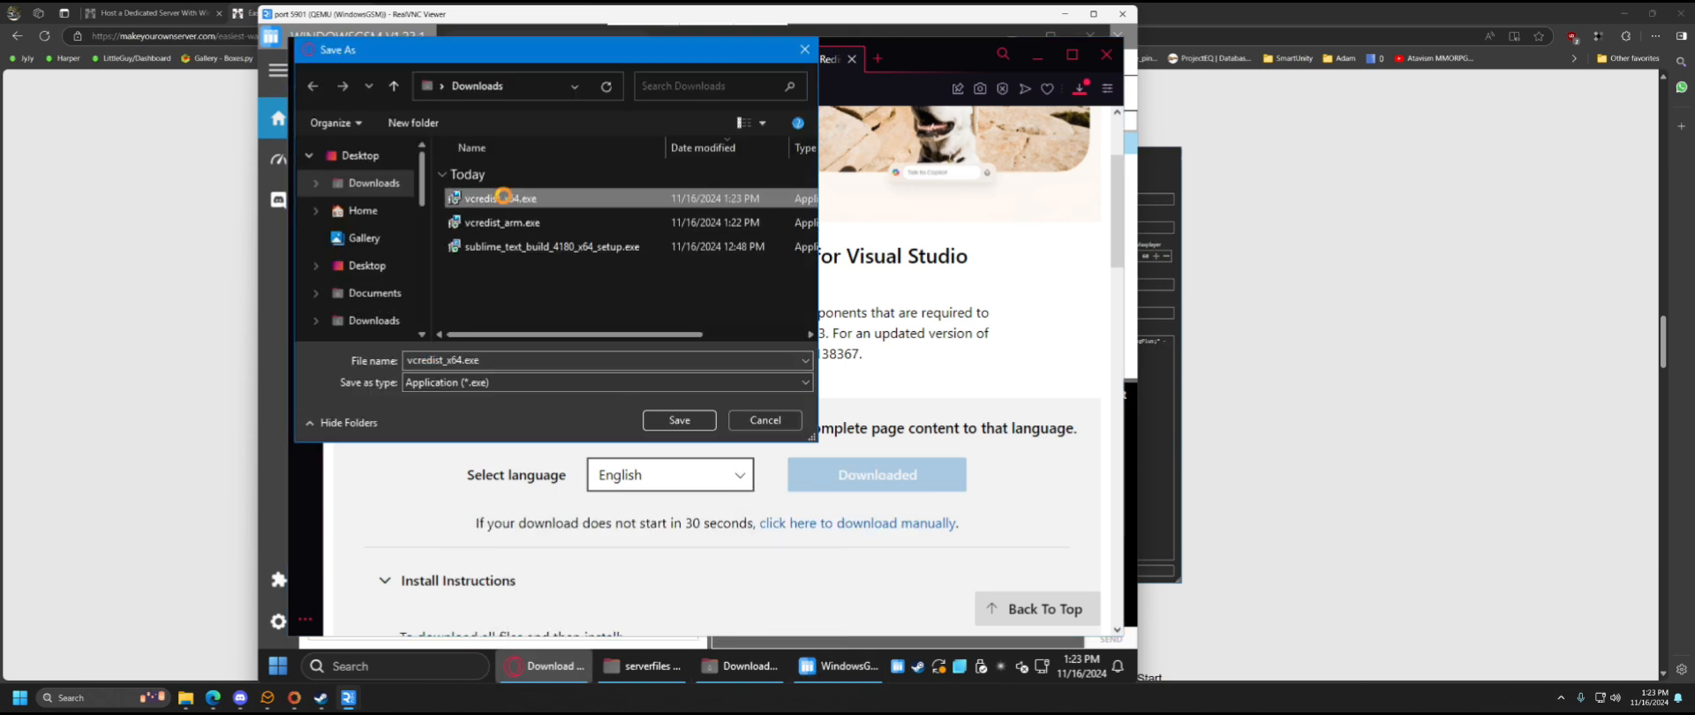
left_click(746, 348)
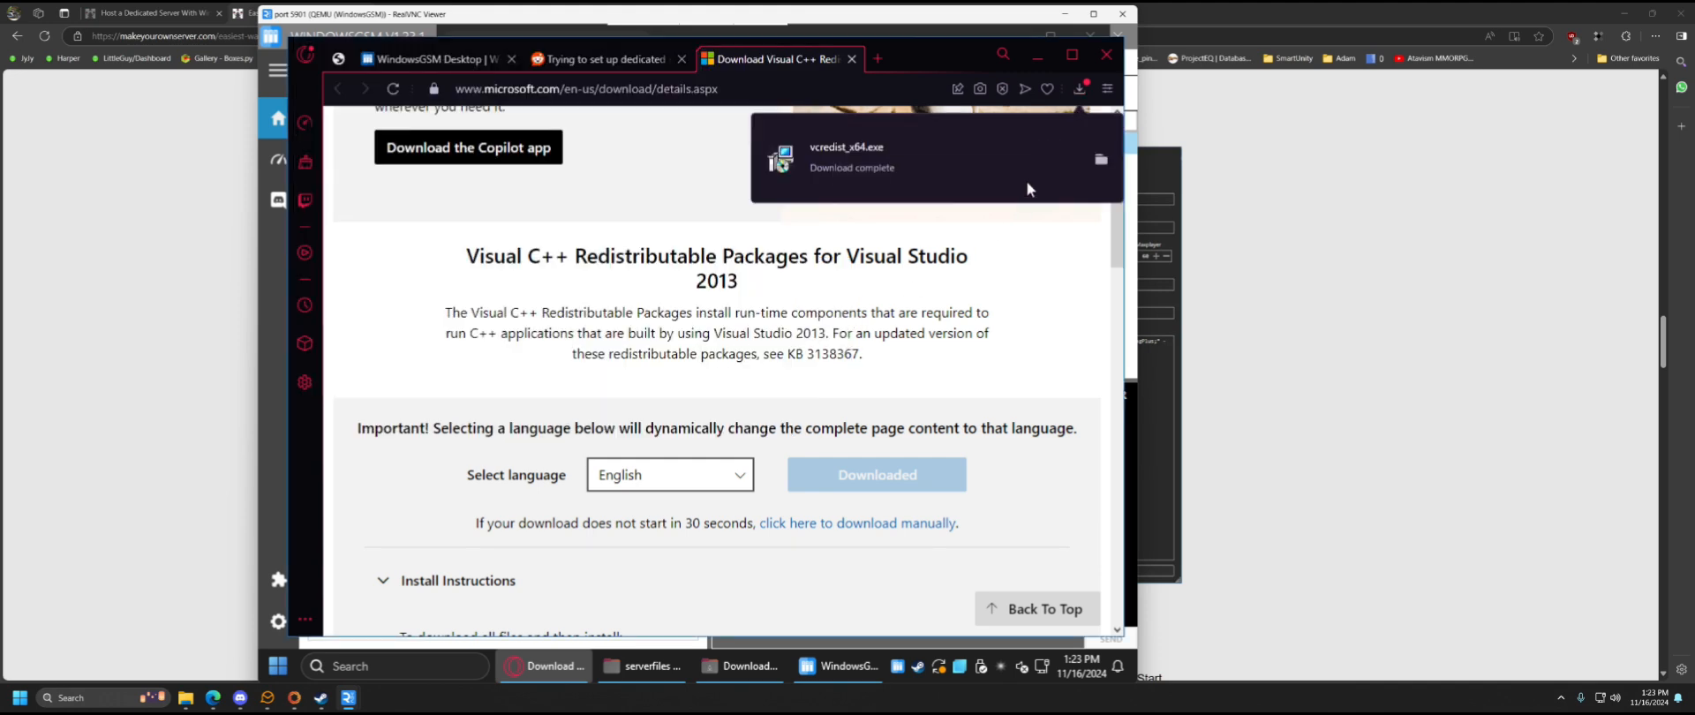
- Run vcredist_x64.exe from the Downloads folder, accept the license terms and install the Visual C++ 2013 Redistributable
left_click(1101, 158)
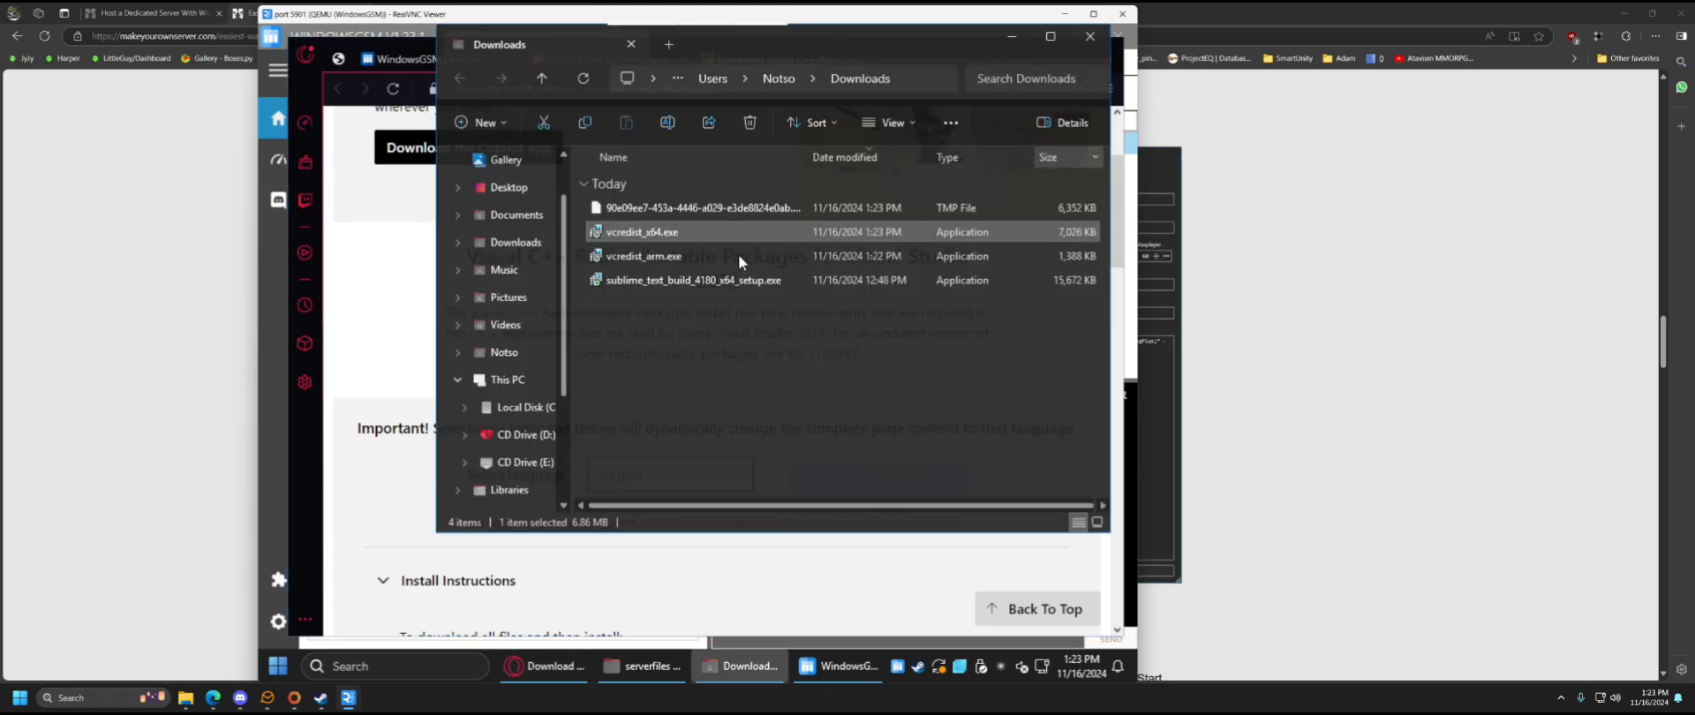
double_click(667, 236)
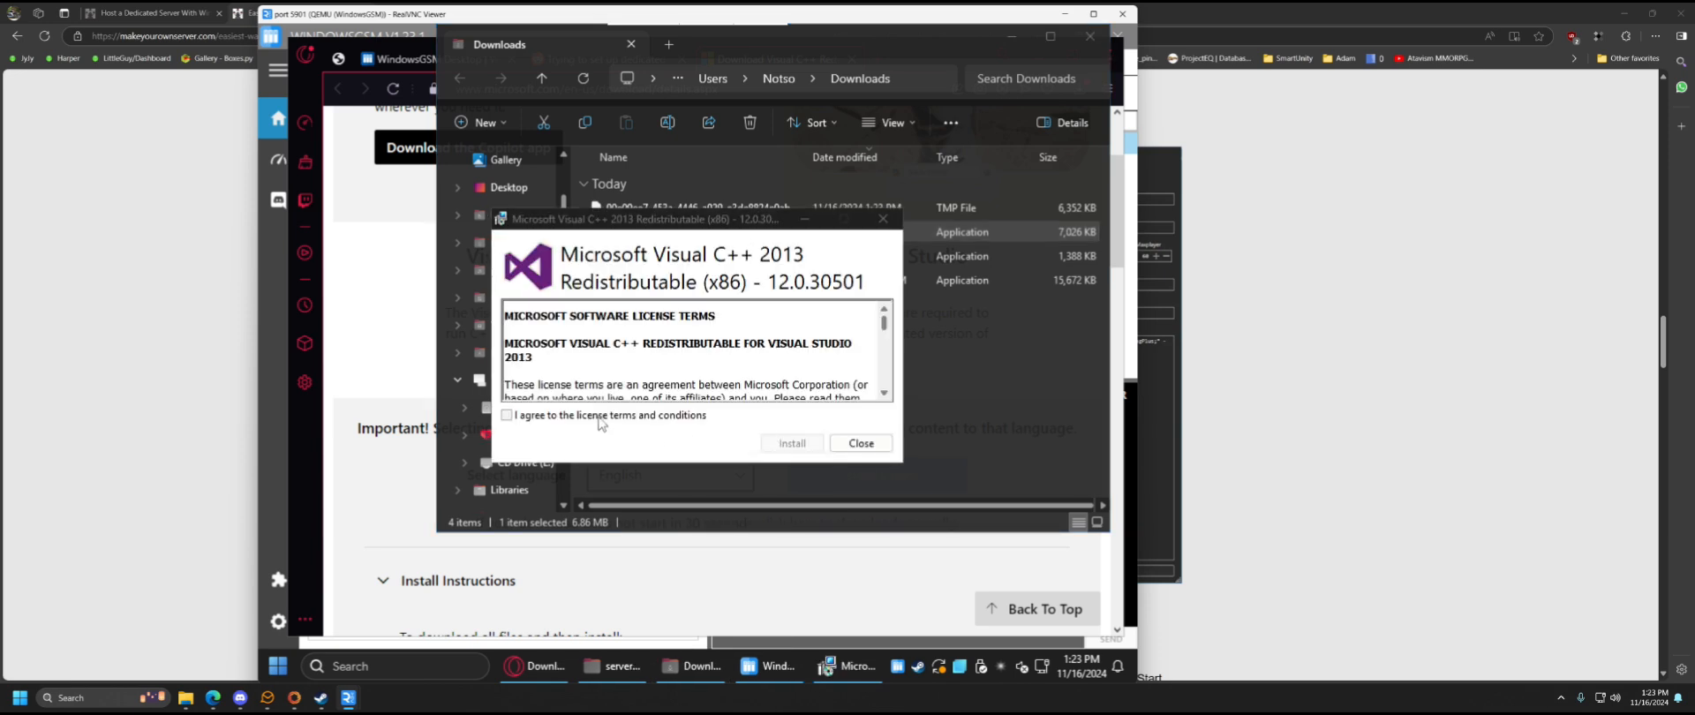
left_click(562, 417)
left_click(790, 446)
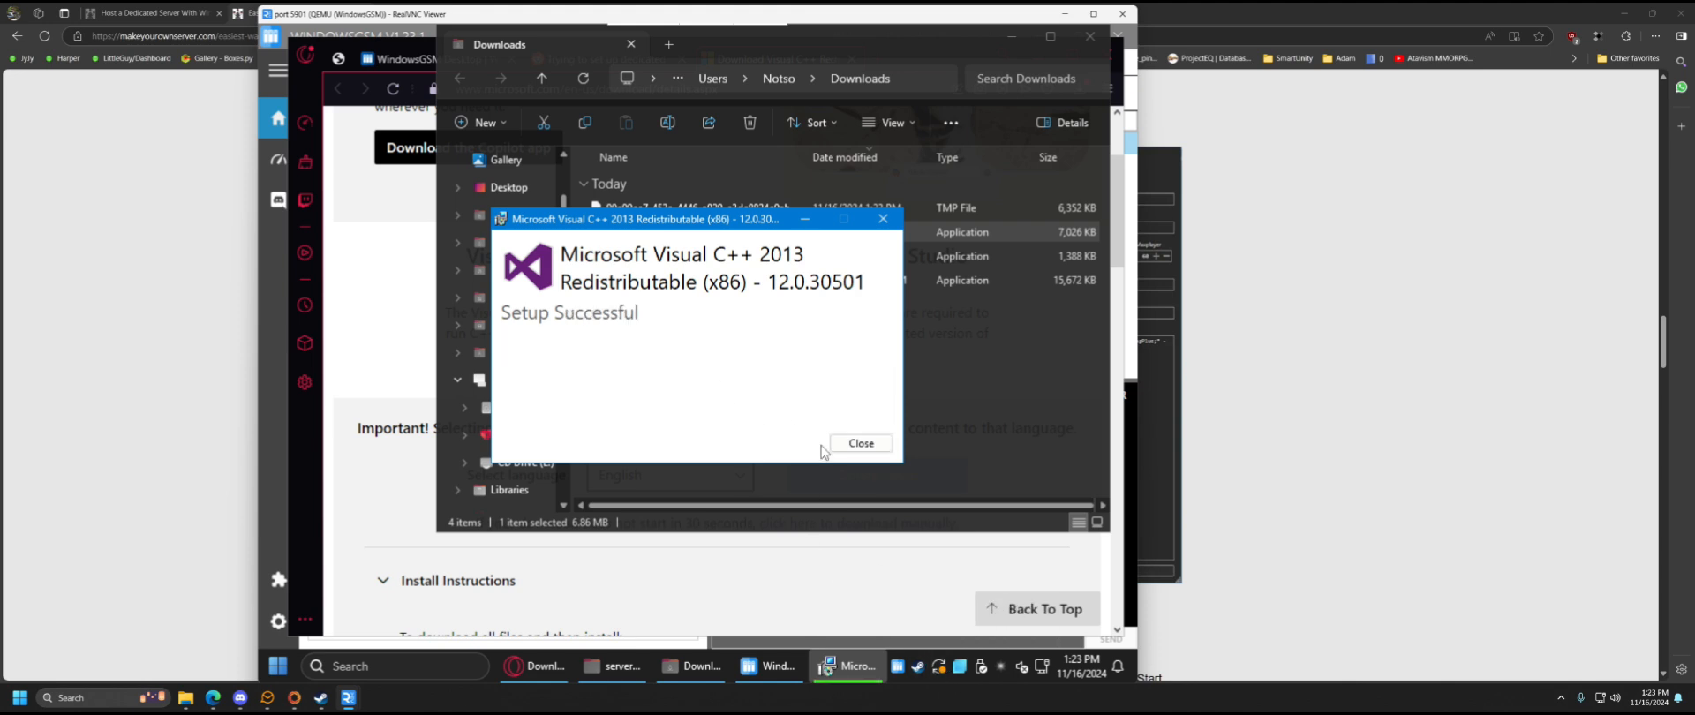
left_click(843, 444)
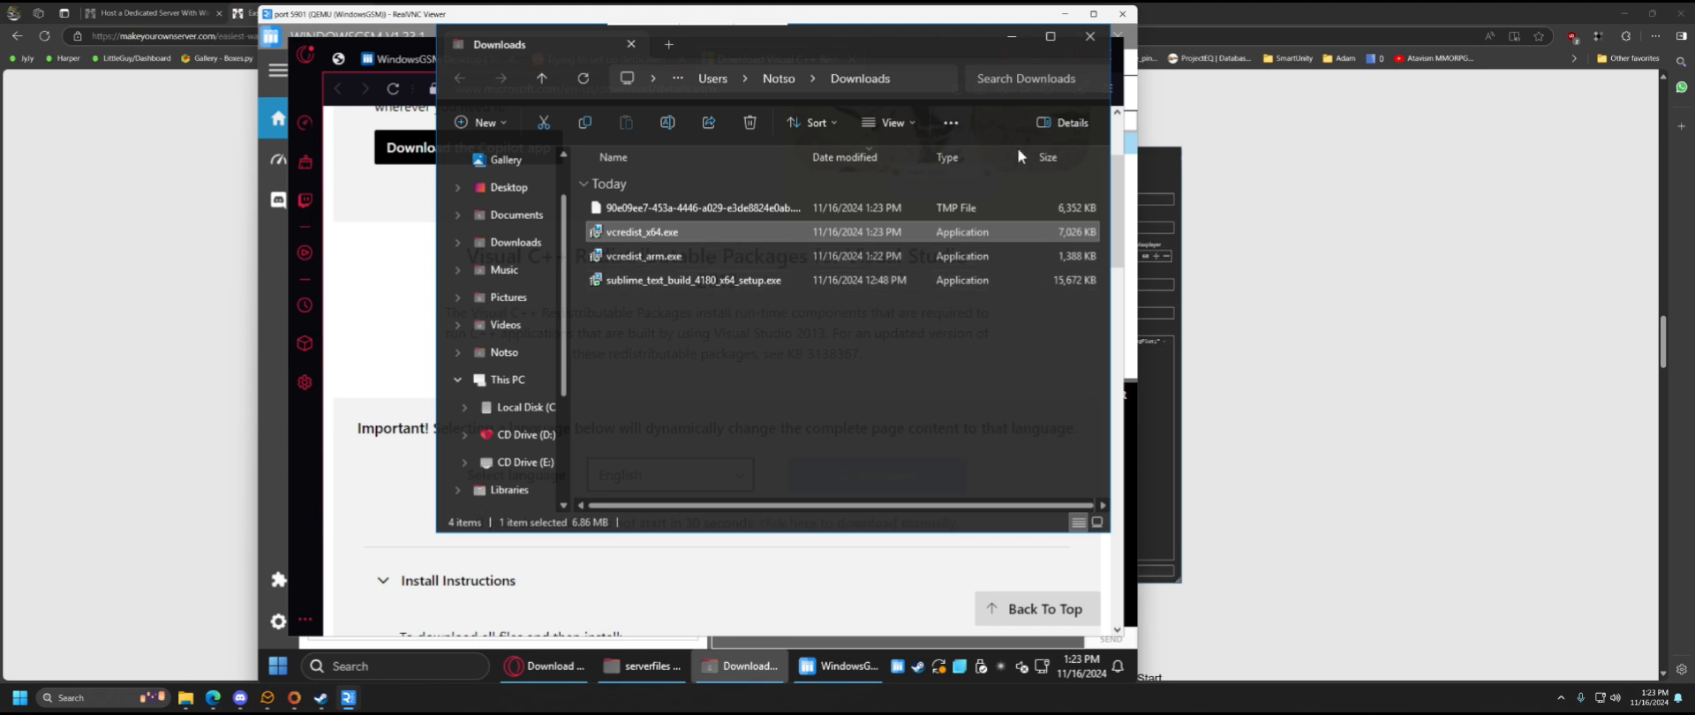
- Close the Downloads folder window and quit the Opera browser
left_click(1089, 36)
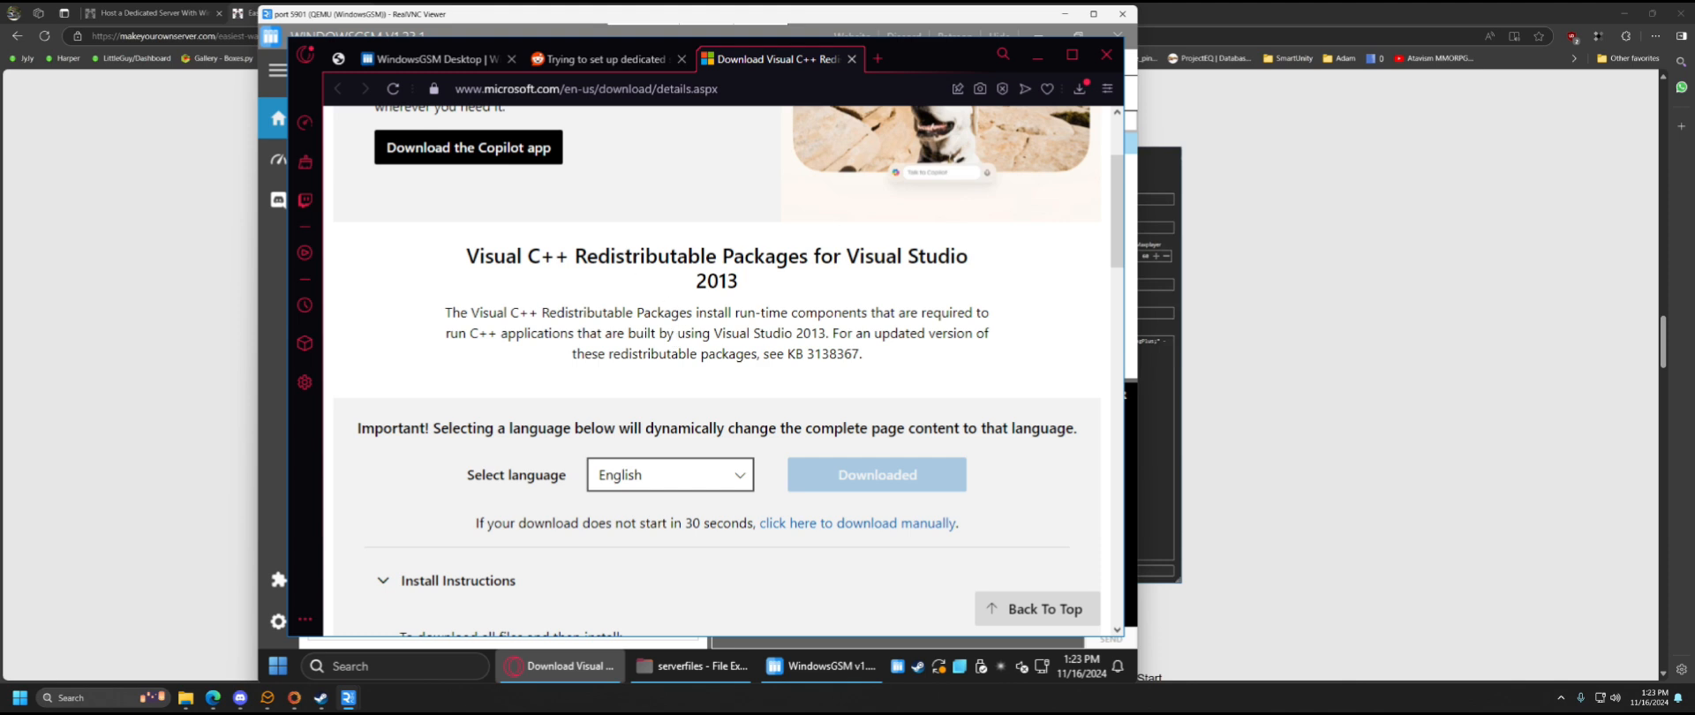
mouse_move(690, 667)
left_click(1104, 58)
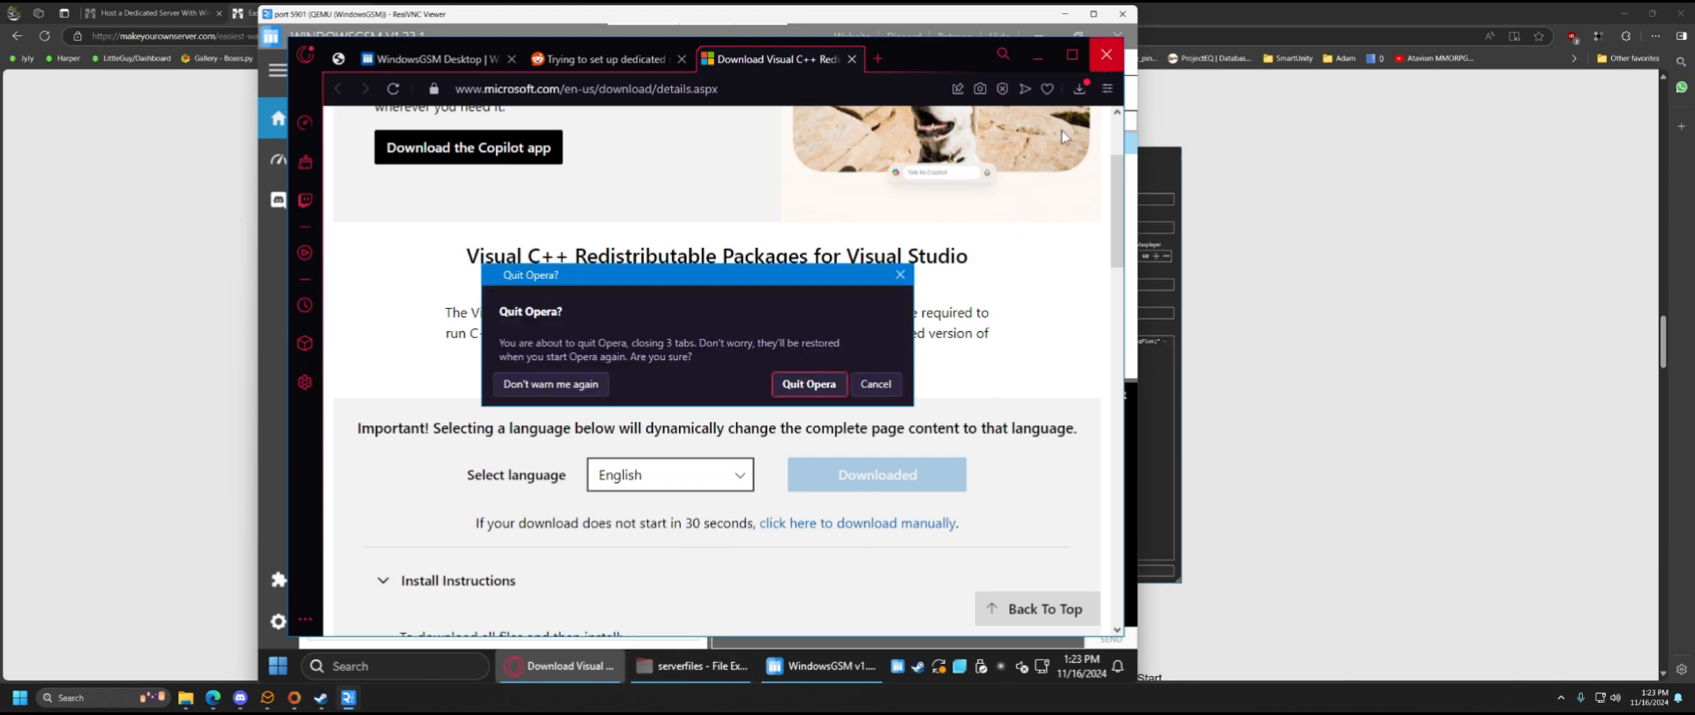
left_click(804, 385)
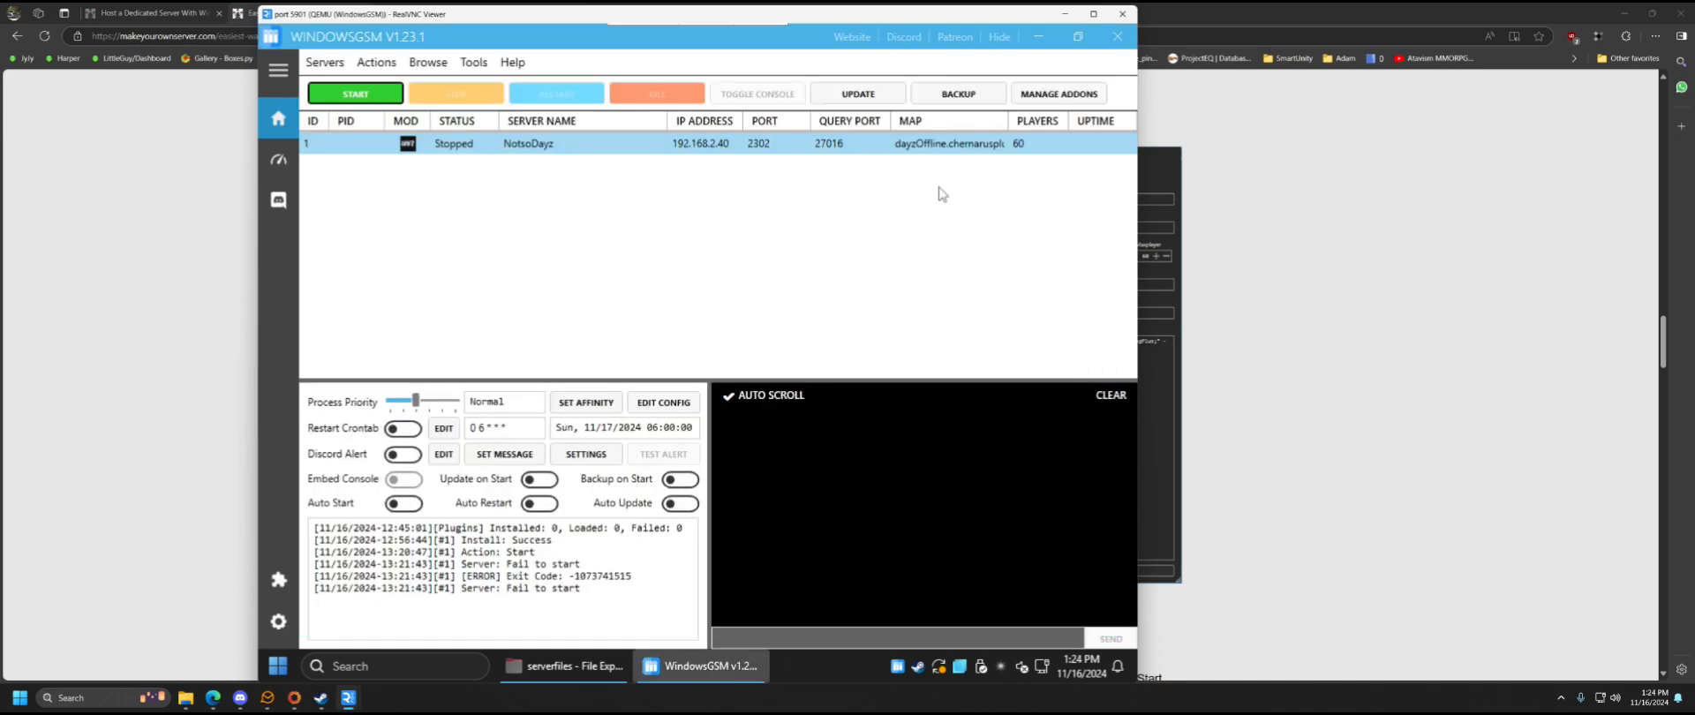
- Close WindowsGSM and install the 2024-11 Cumulative Update for Windows 11 Version 24H2 (KB5046617) in Windows Update
left_click(1117, 36)
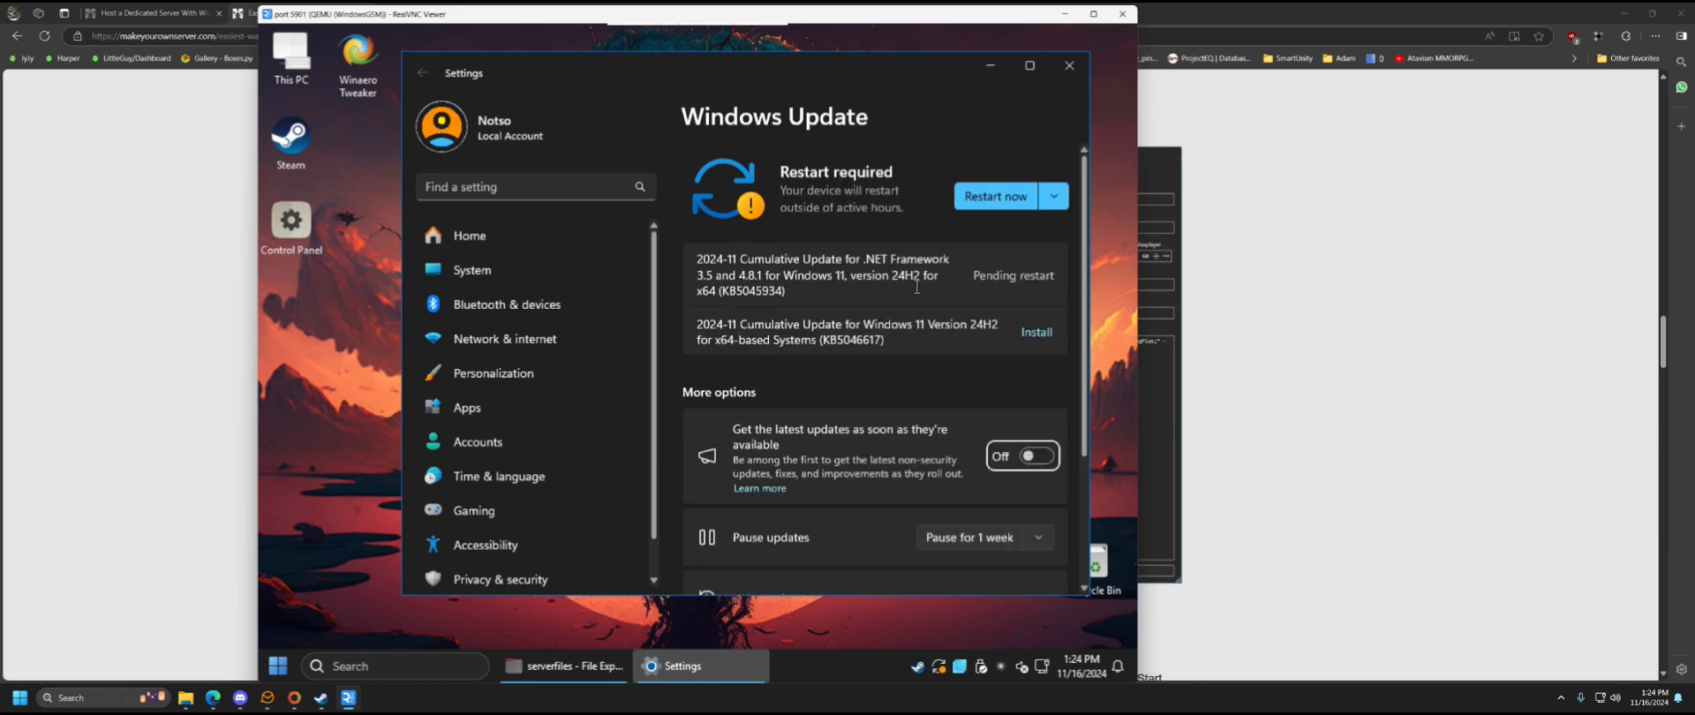
left_click(1043, 334)
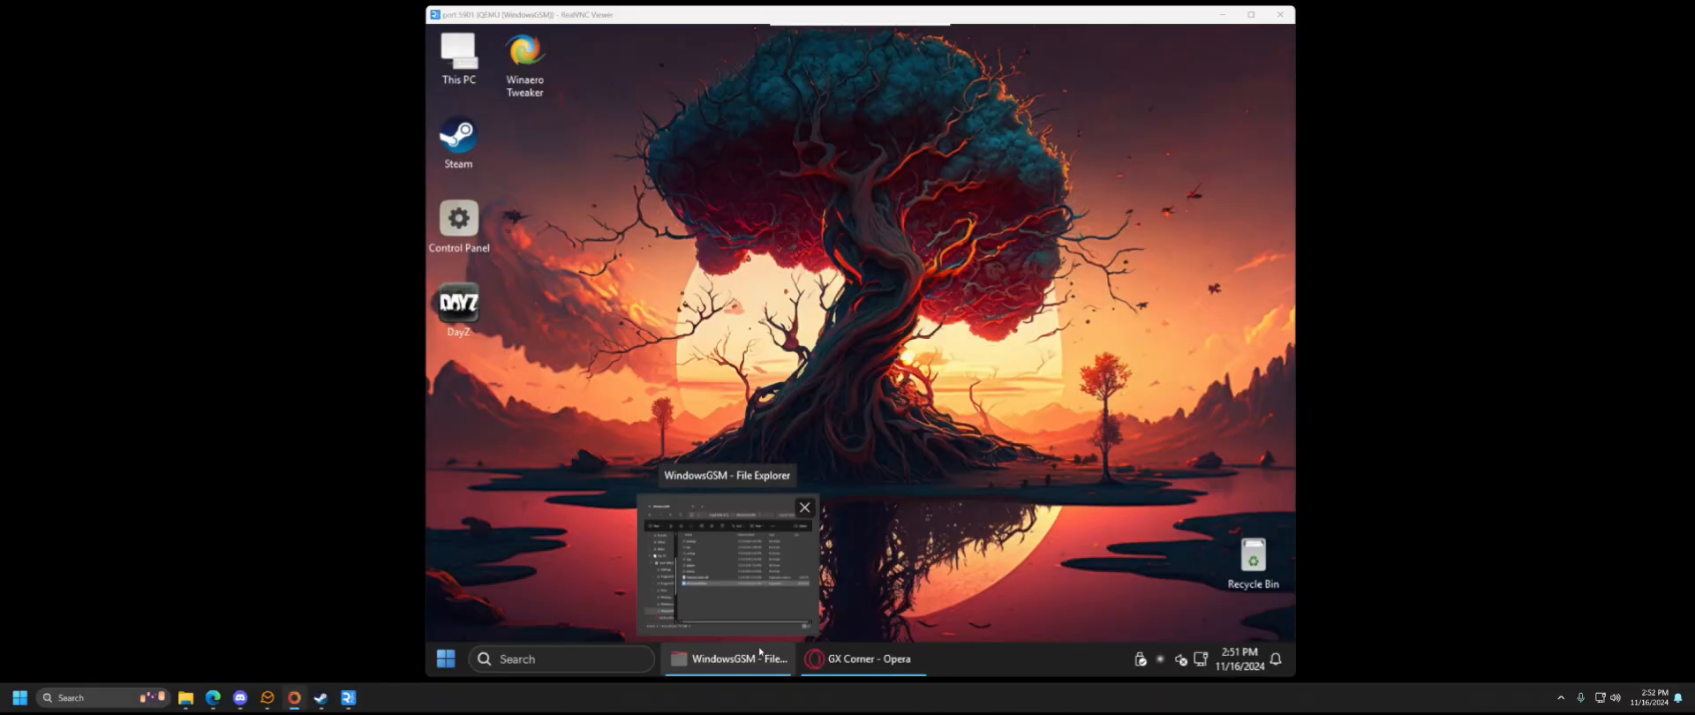
- Pin WindowsGSM.exe from the C: drive's WindowsGSM folder to the virtual machine's taskbar and close the folder window
left_click(790, 623)
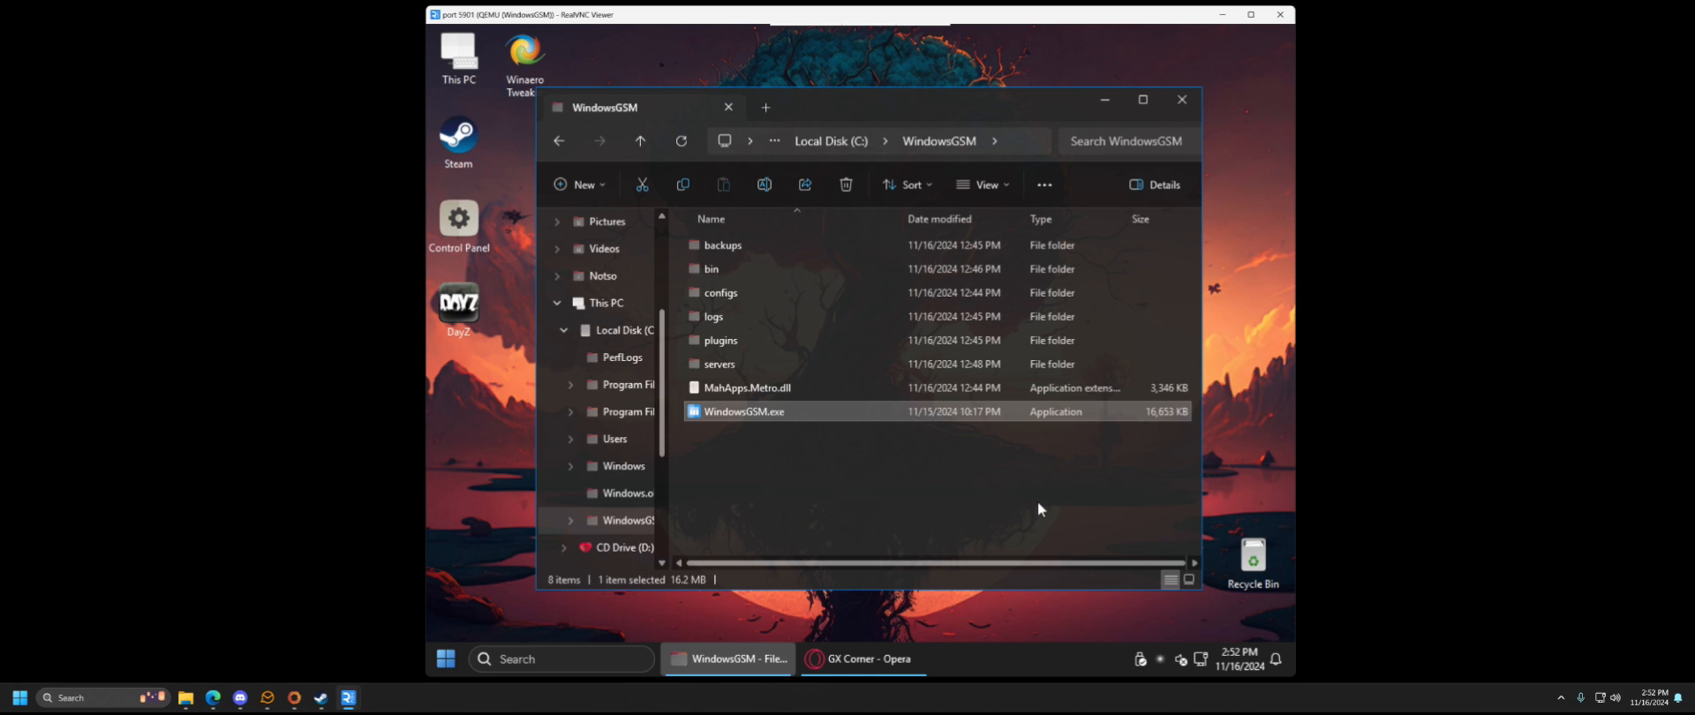
left_click(466, 310)
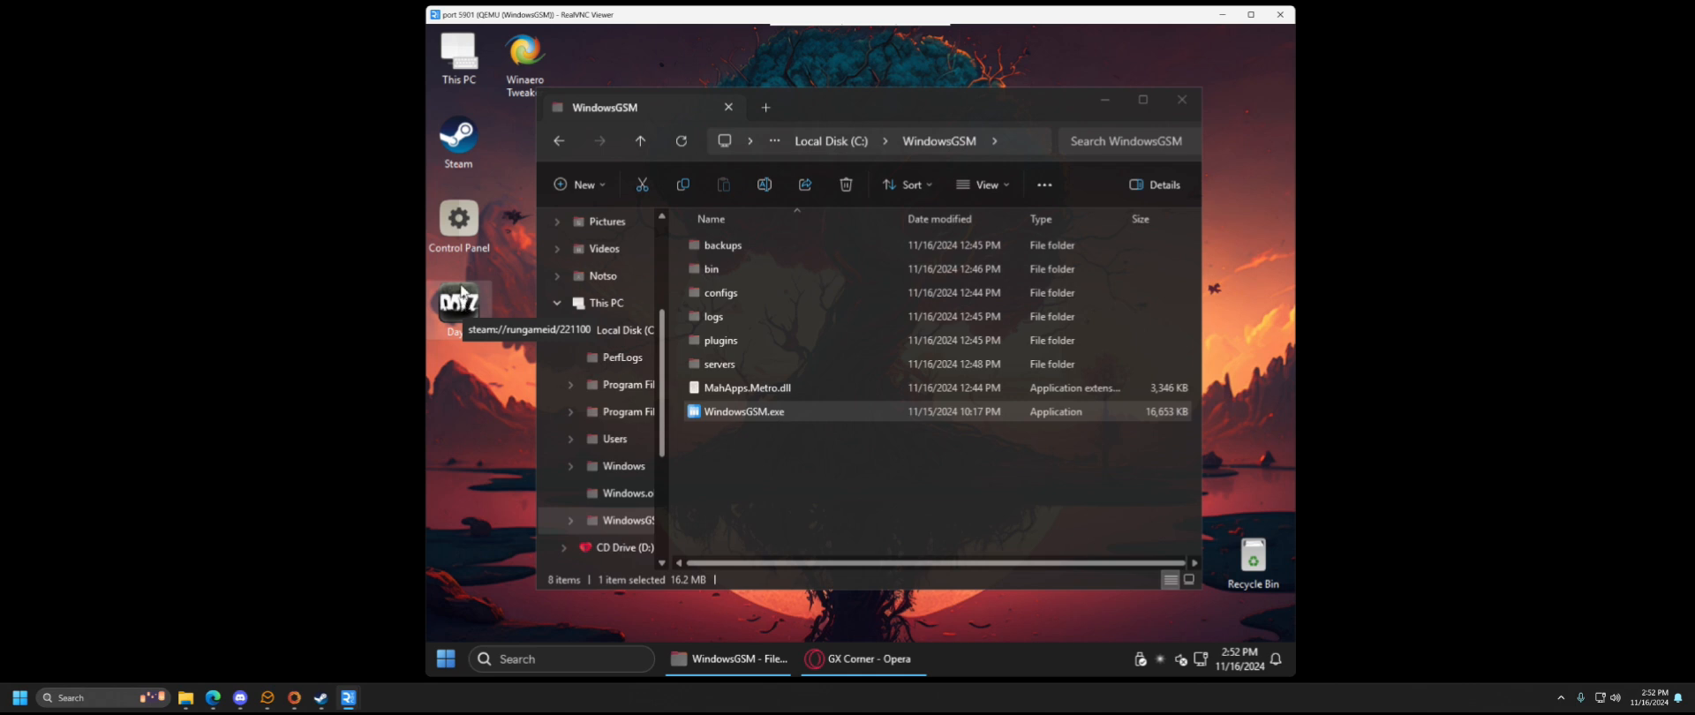
left_click(458, 285)
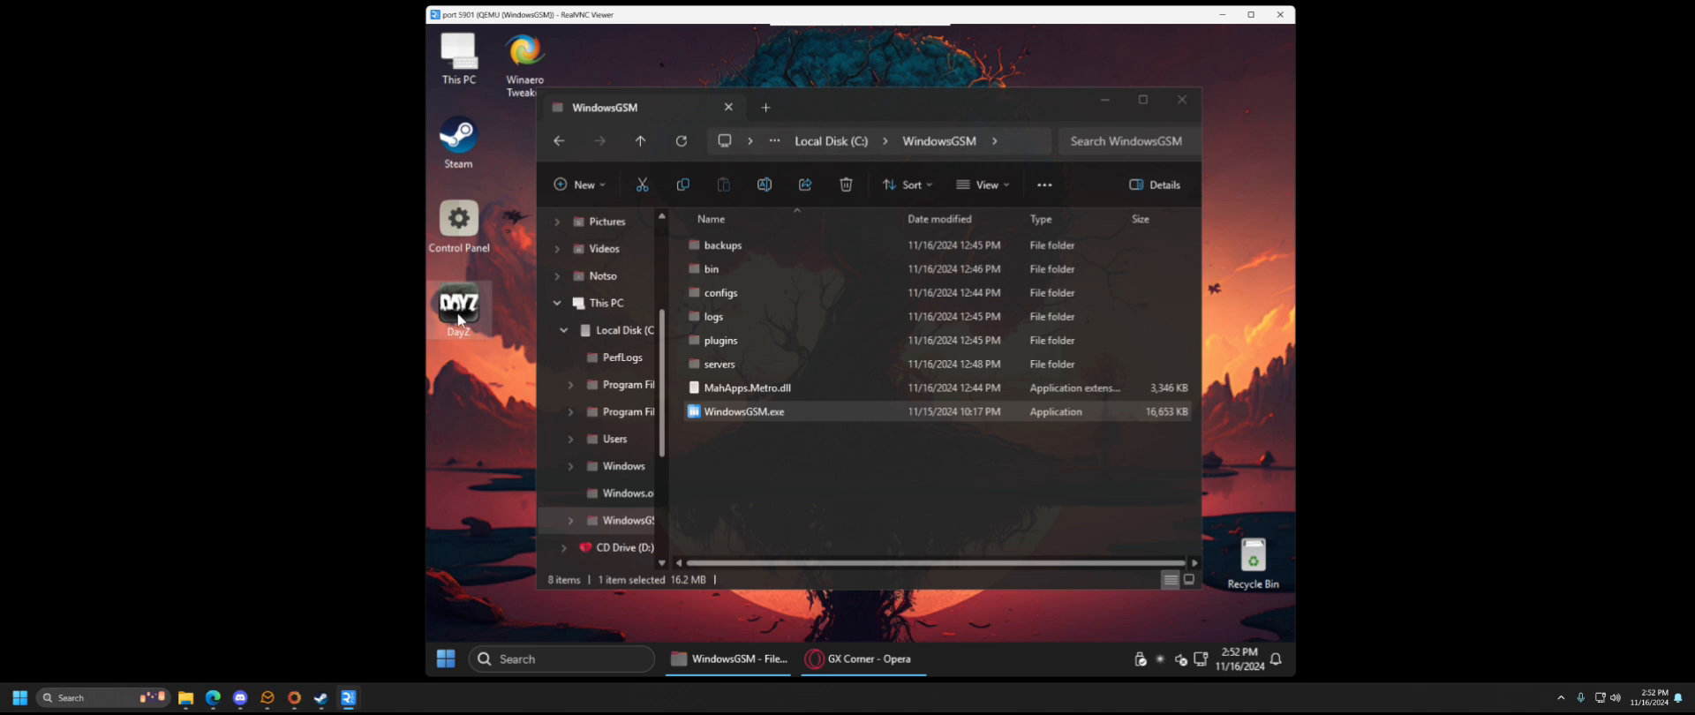
left_click(739, 413)
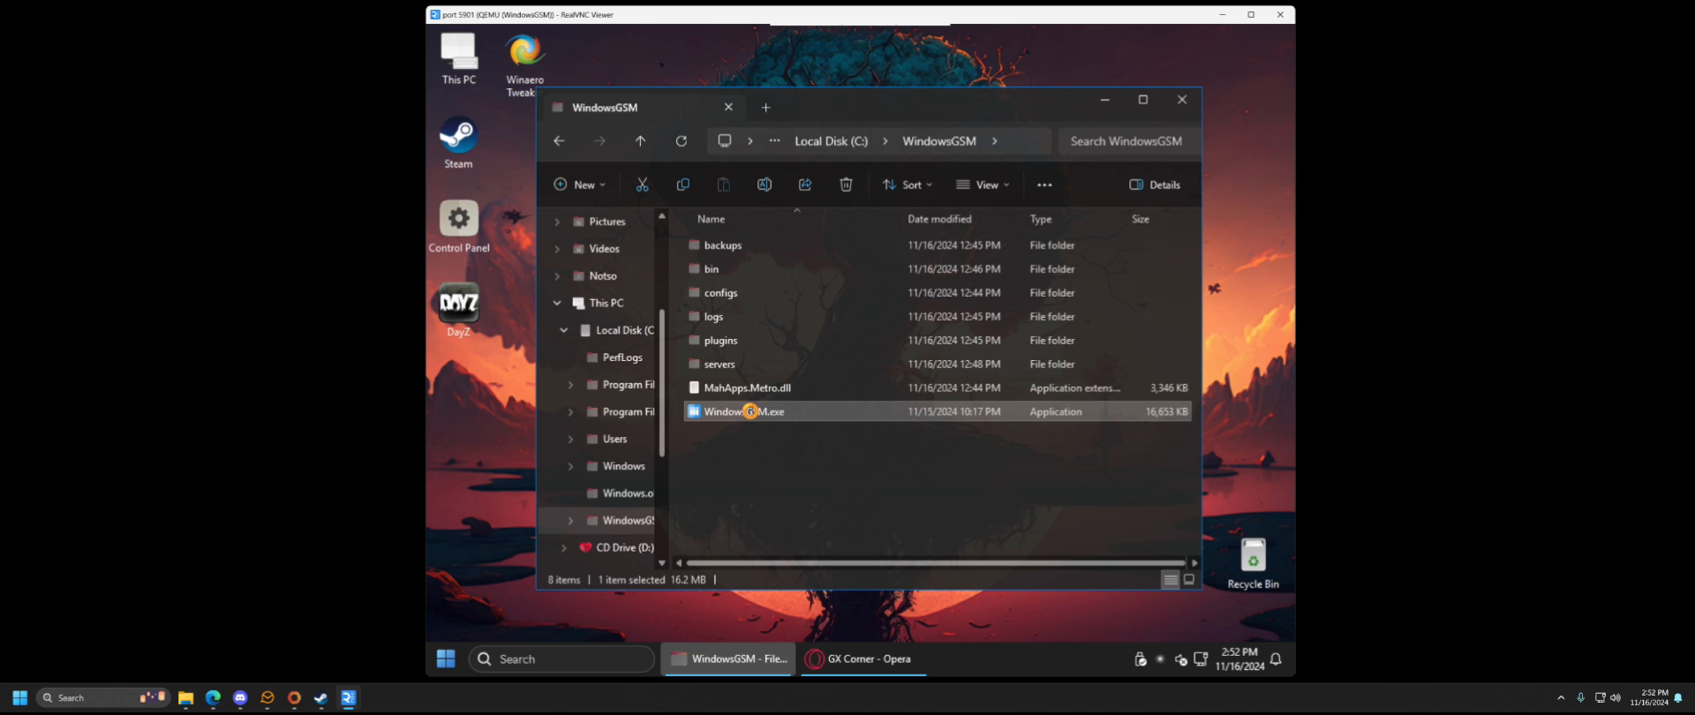
right_click(749, 412)
mouse_move(750, 412)
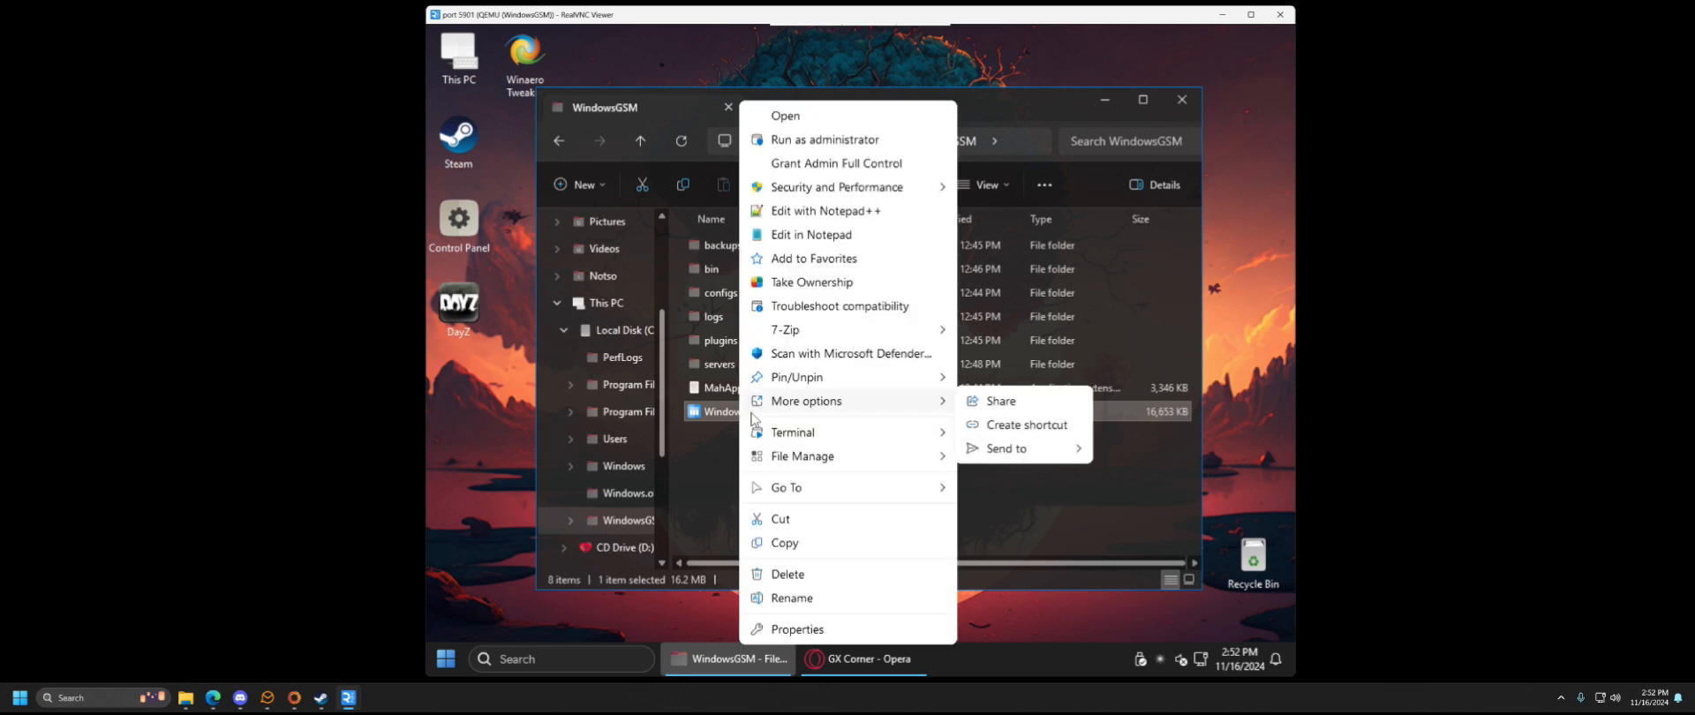
mouse_move(839, 381)
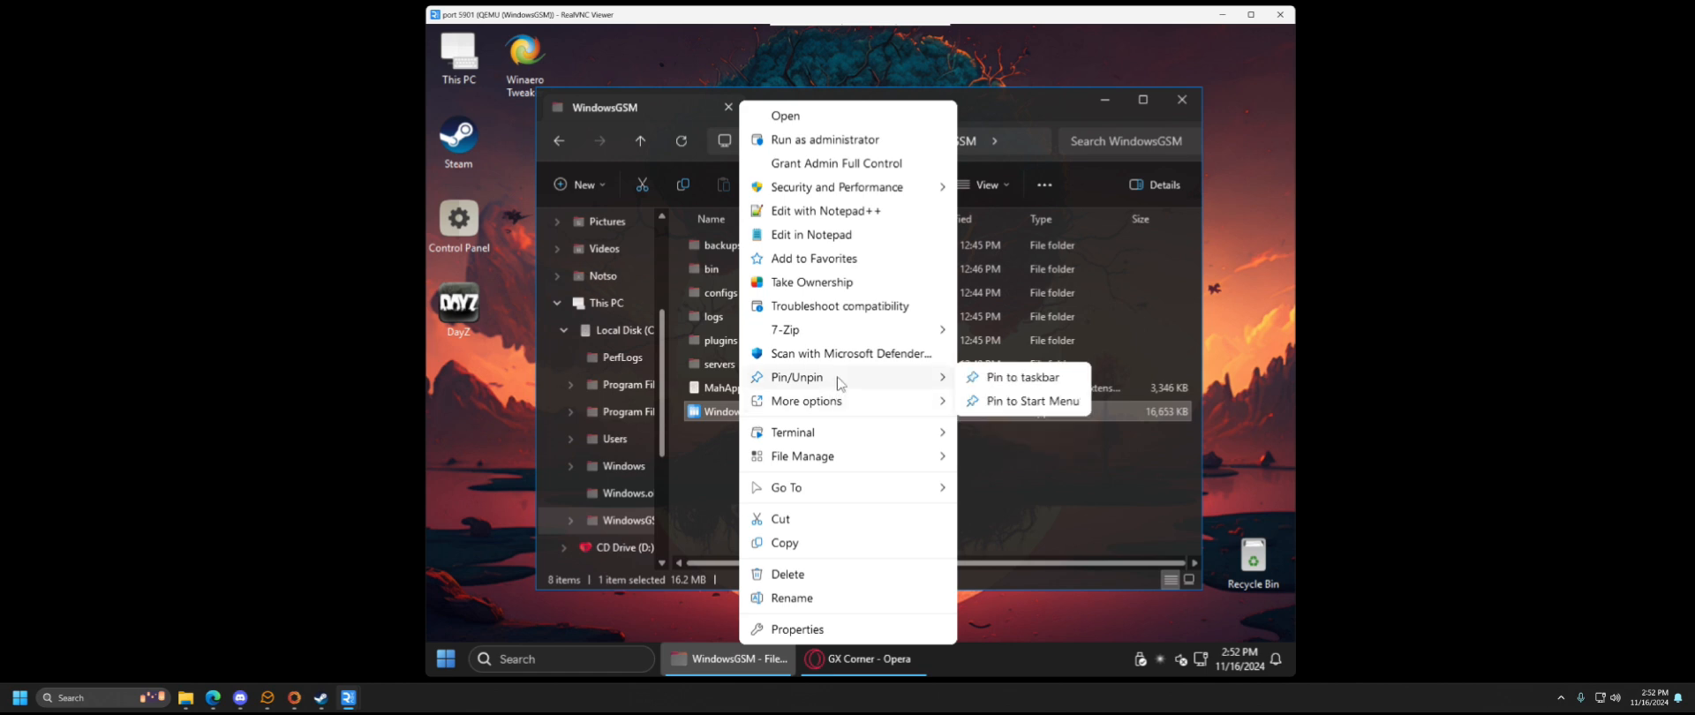
left_click(1024, 378)
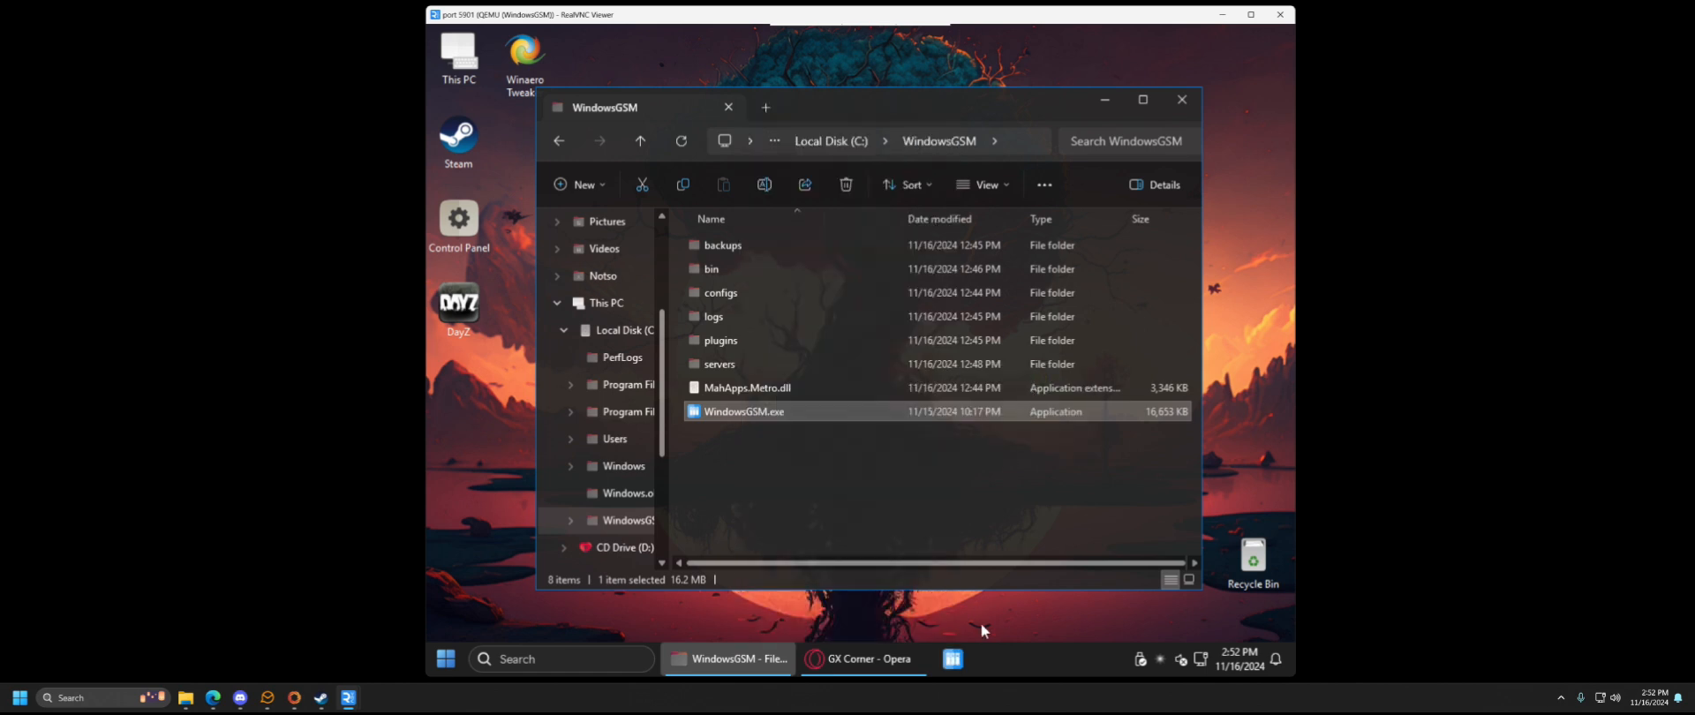
left_click(1189, 101)
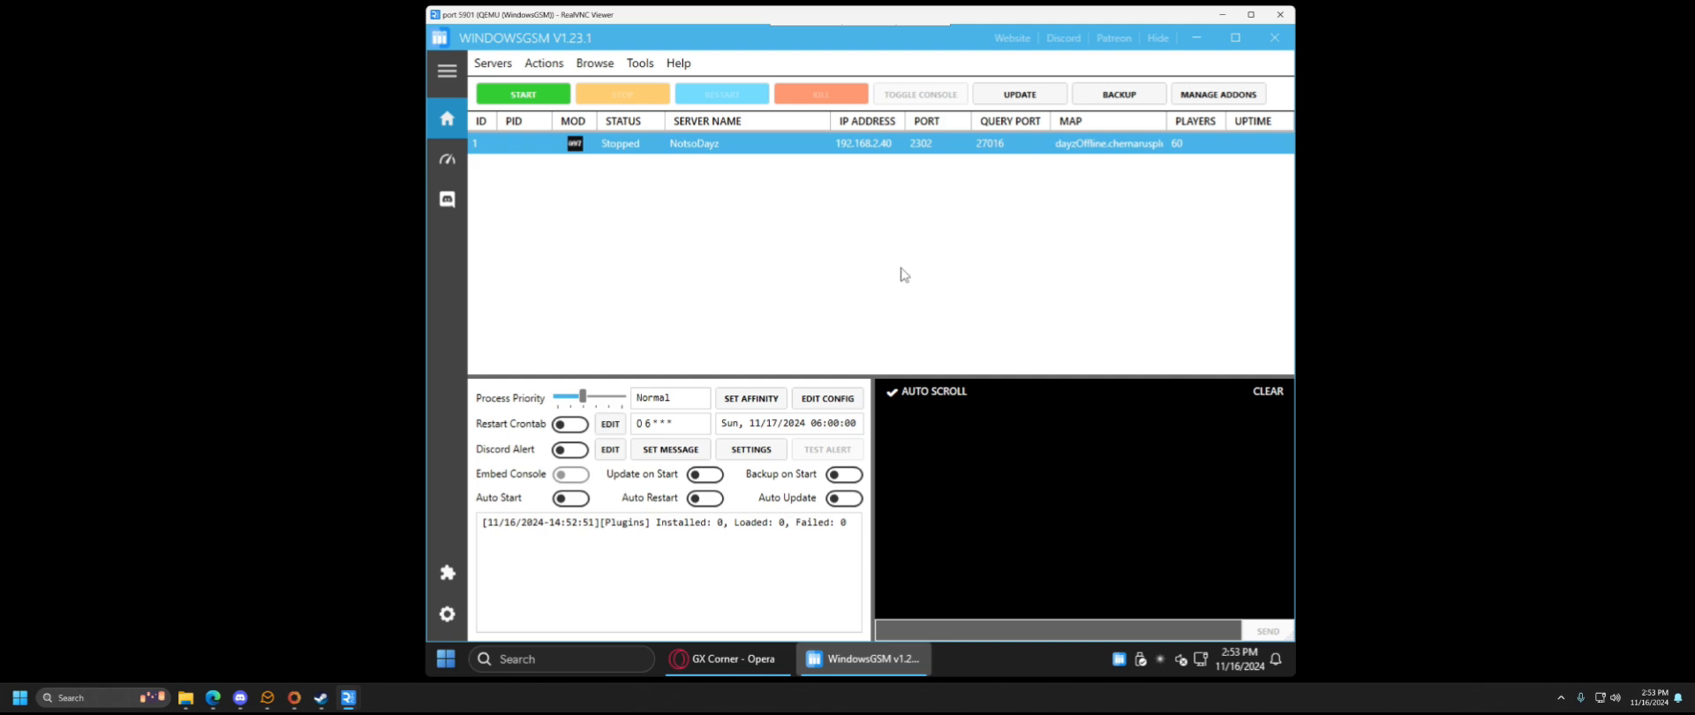
- Start the NotsoDayz server in WindowsGSM and check its addons list and console
left_click(534, 96)
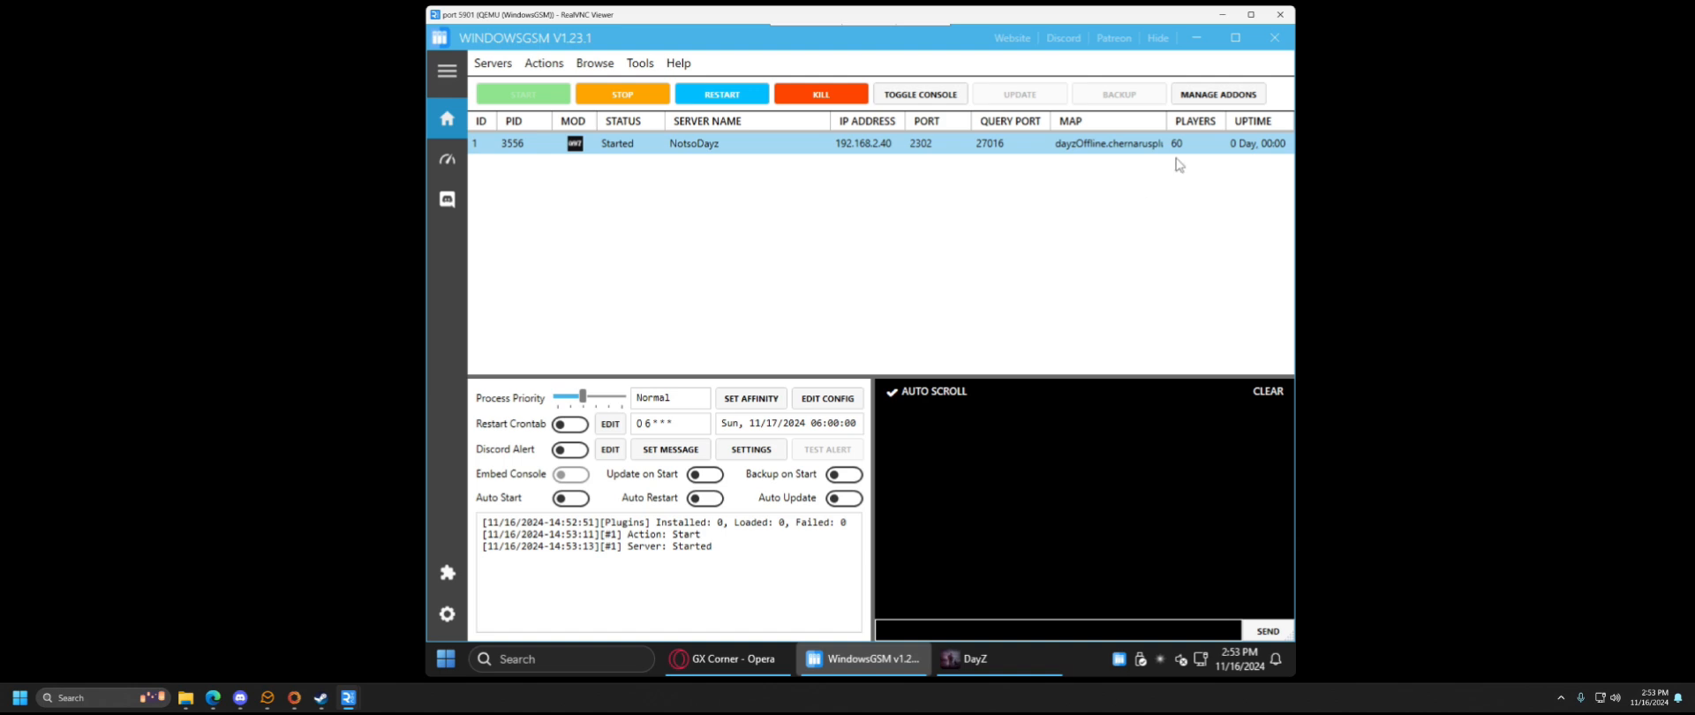
left_click(1220, 99)
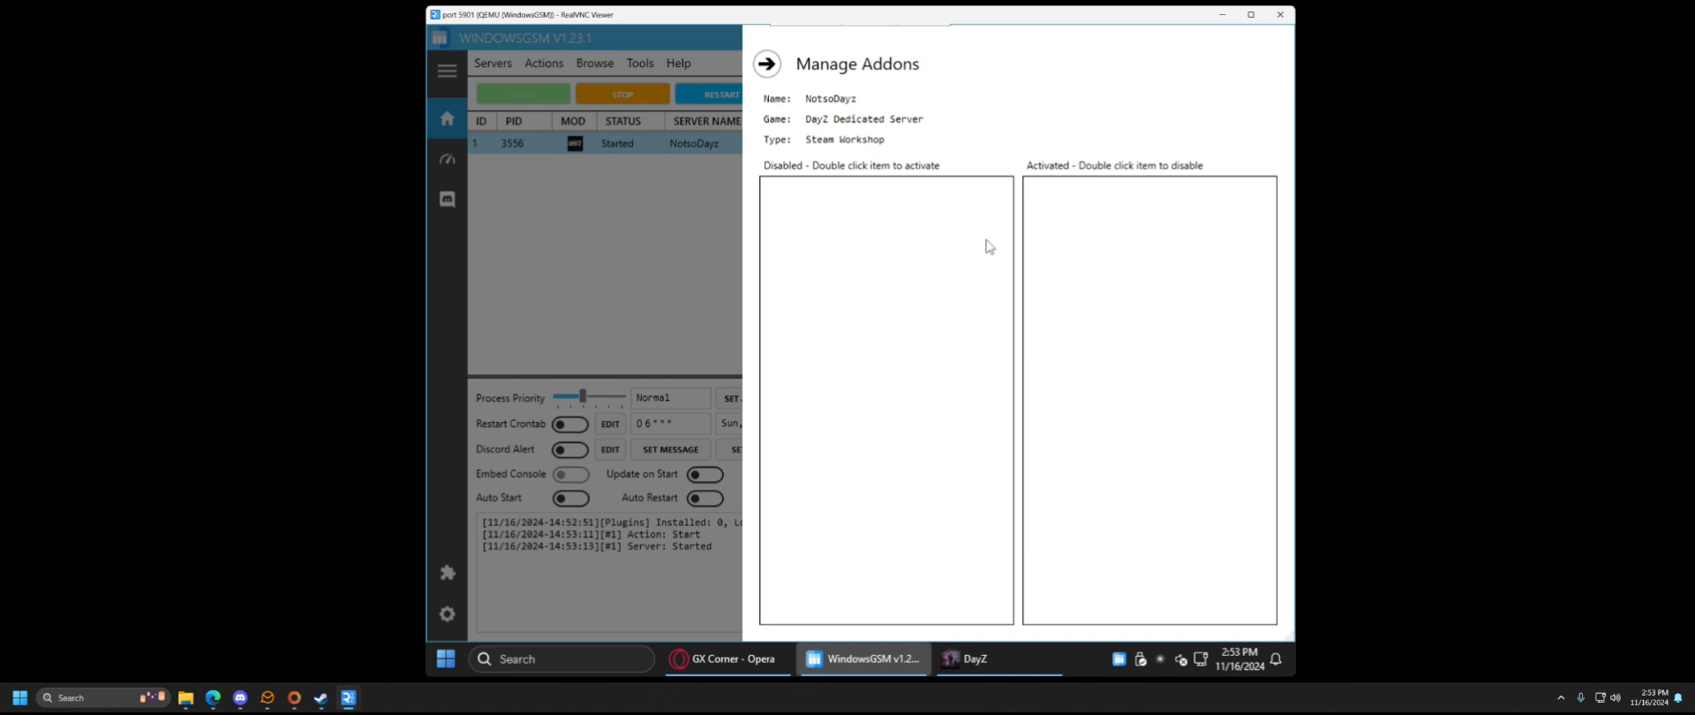
left_click(766, 63)
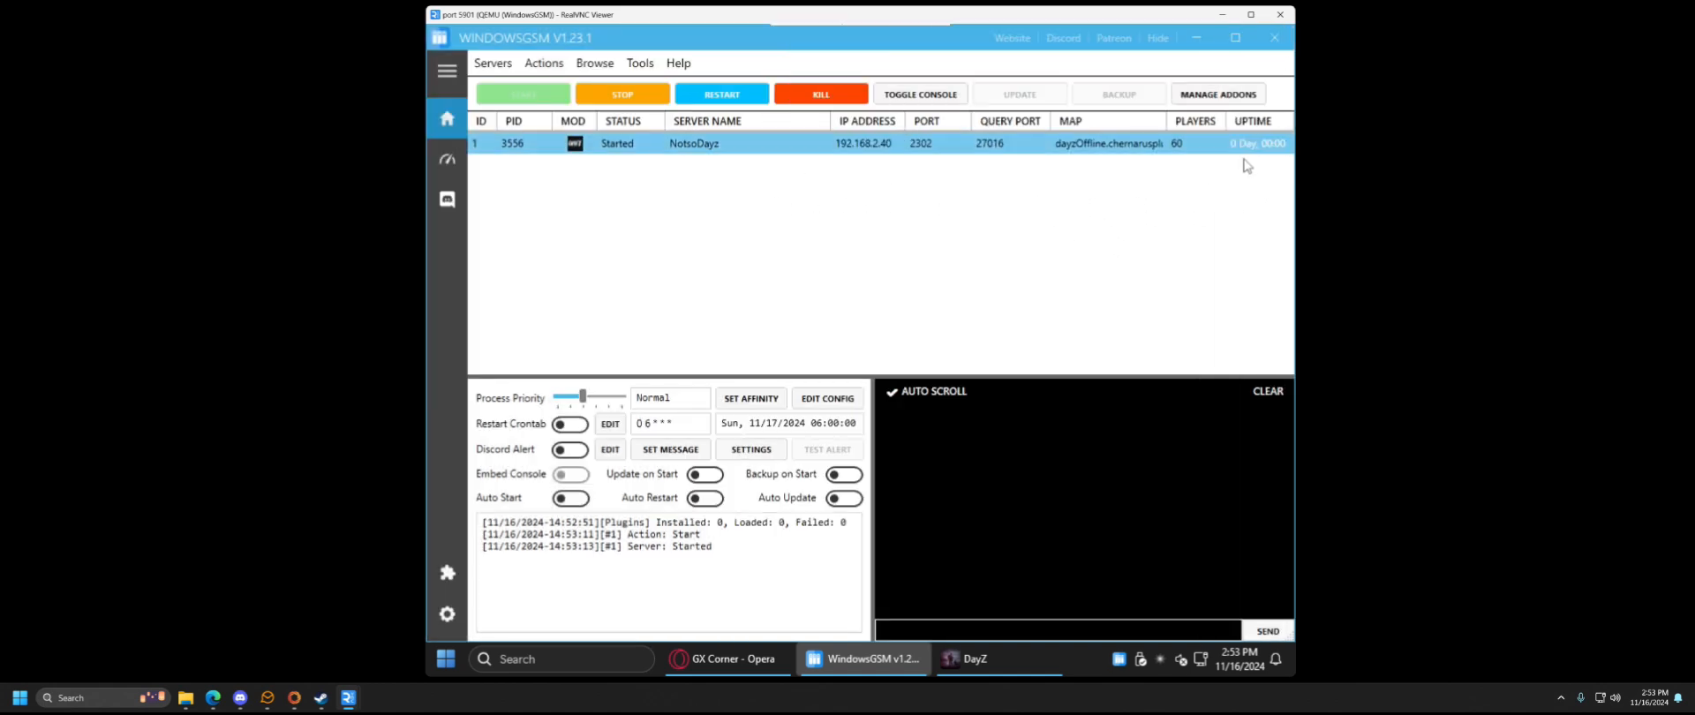
left_click(928, 97)
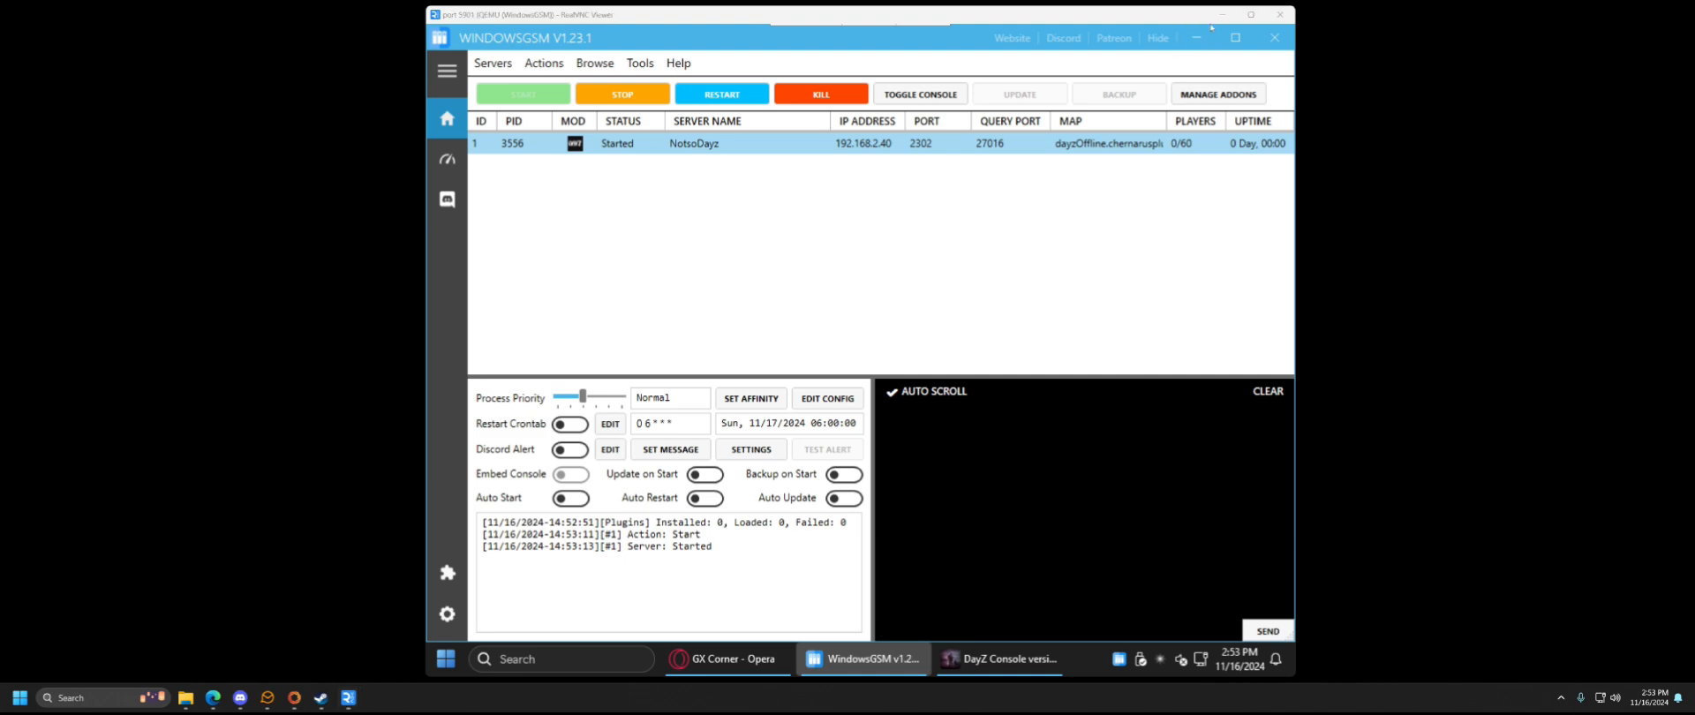
- Minimize the virtual machine viewer, launch DayZ from the Steam library with the Play DayZ option, and show the launcher's server list
left_click(1222, 14)
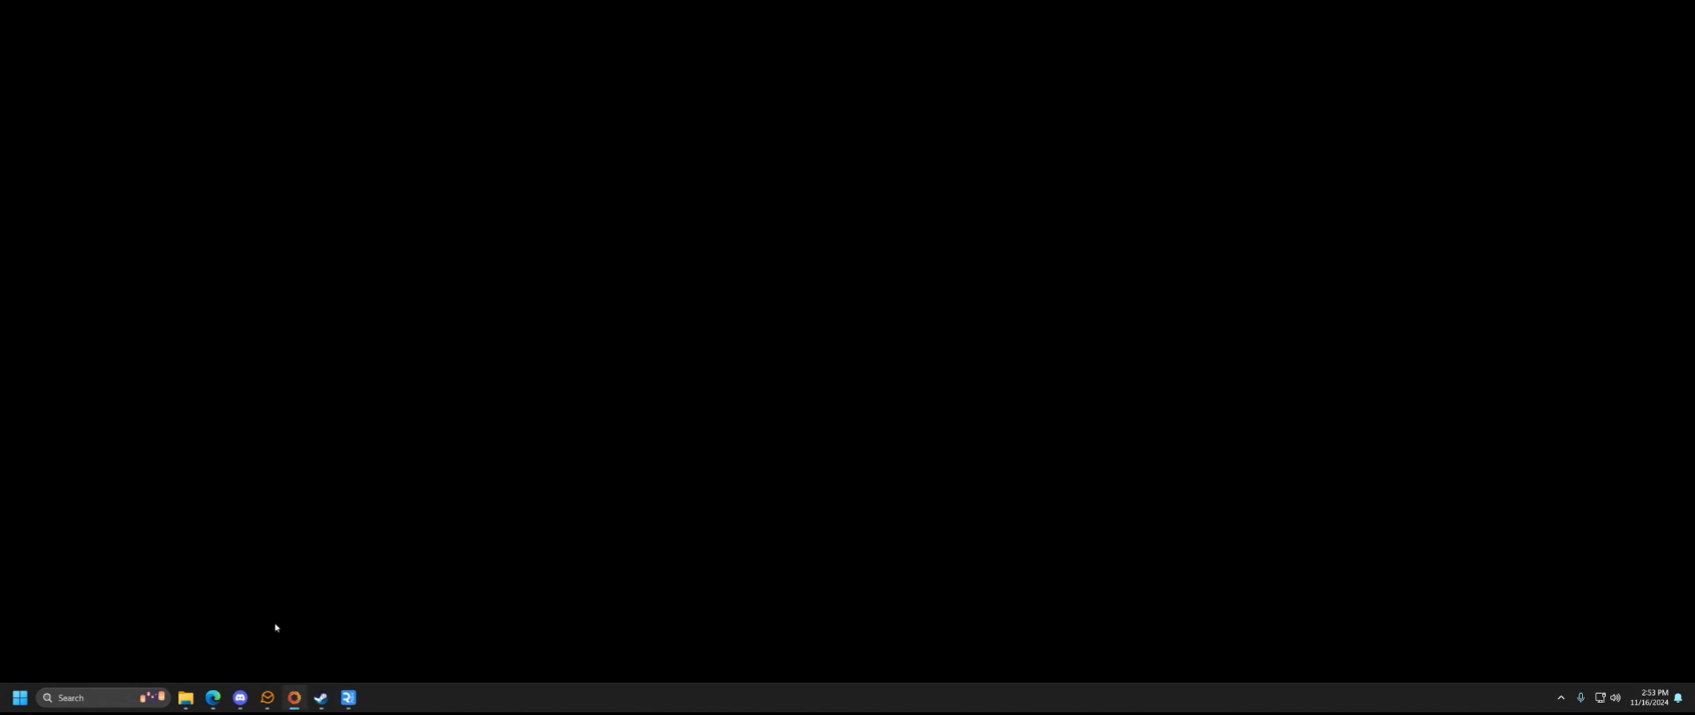
left_click(321, 697)
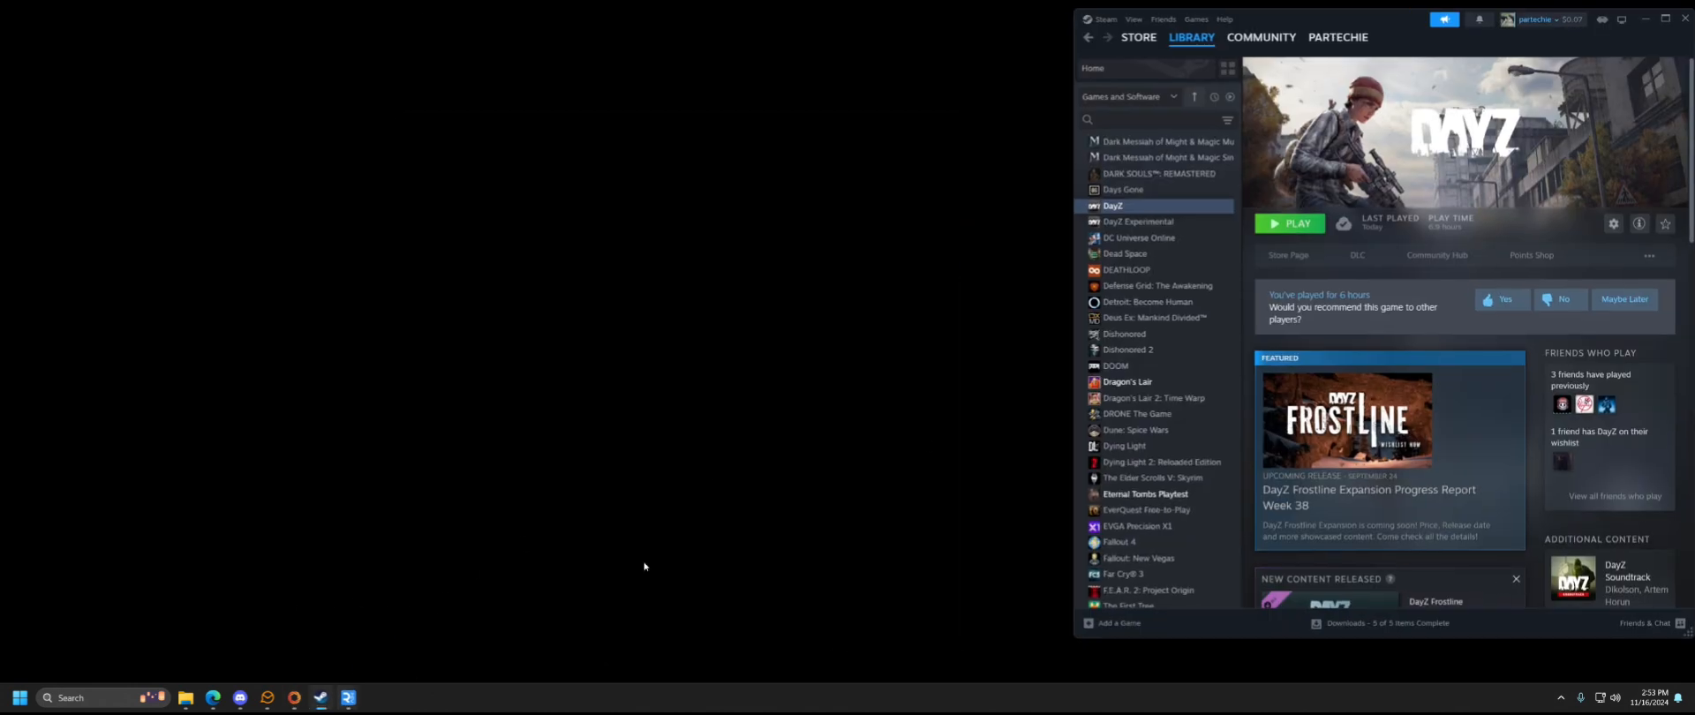
left_click(1289, 226)
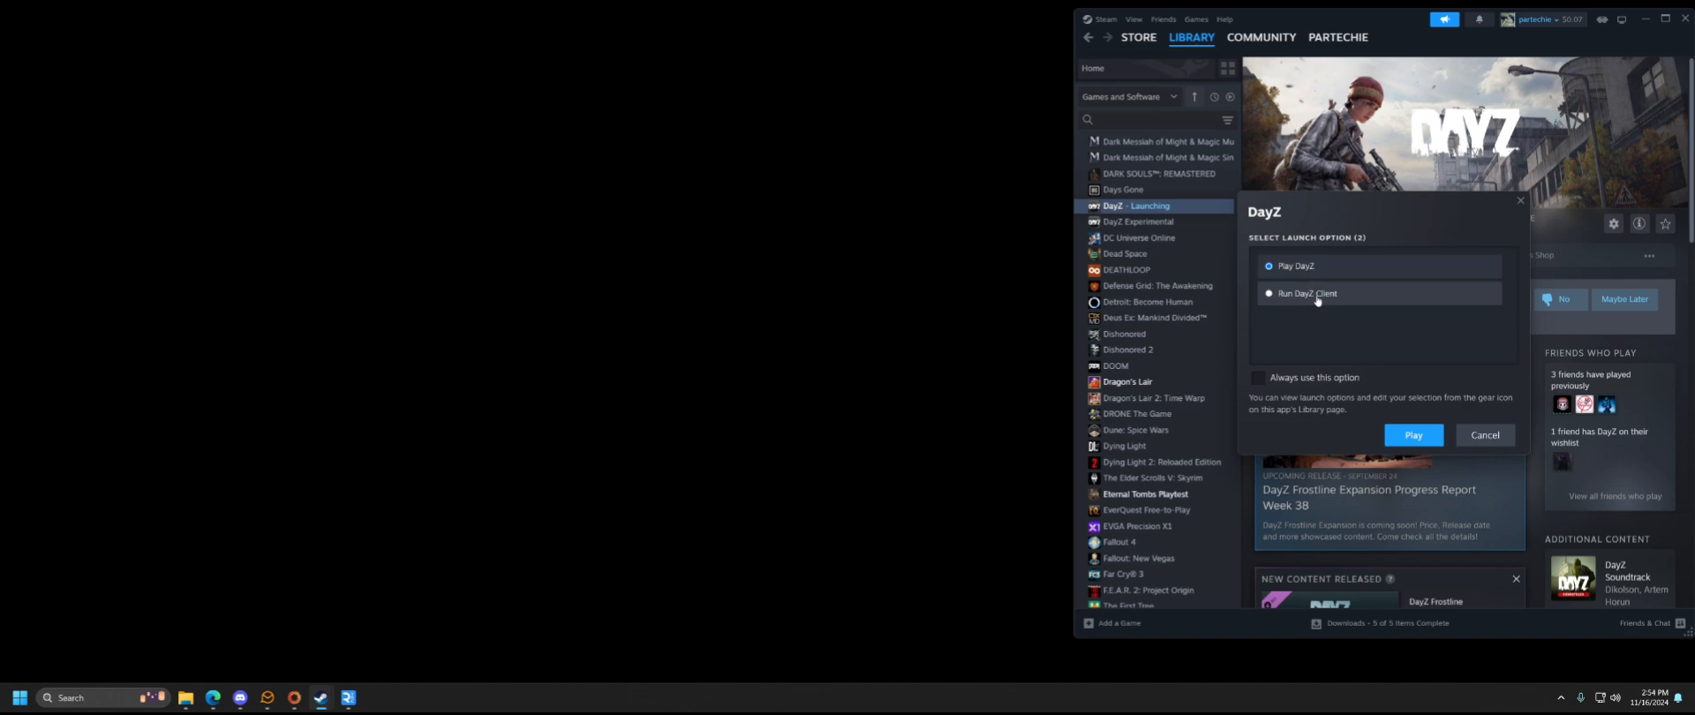
left_click(1415, 436)
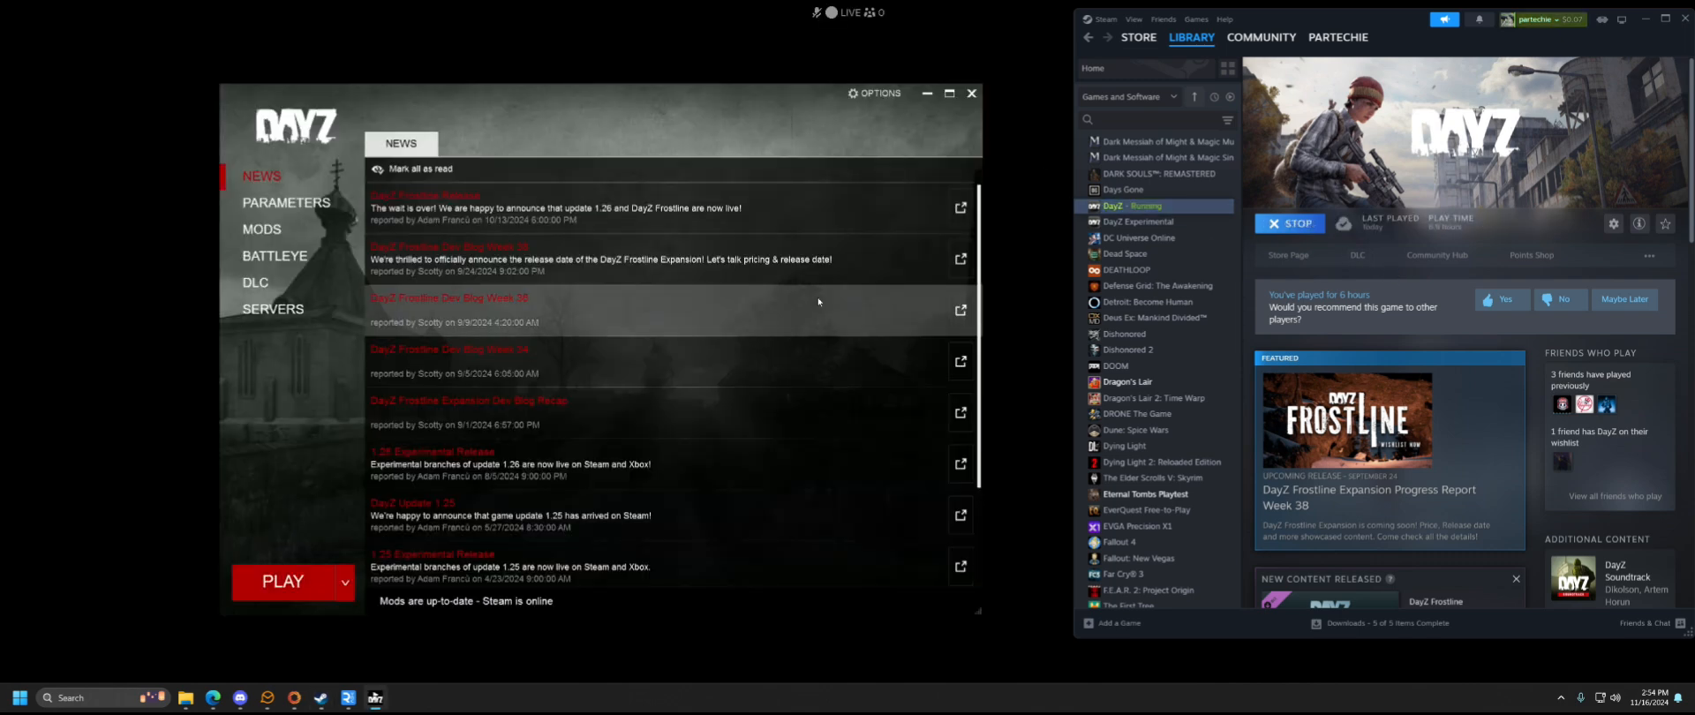
left_click(274, 309)
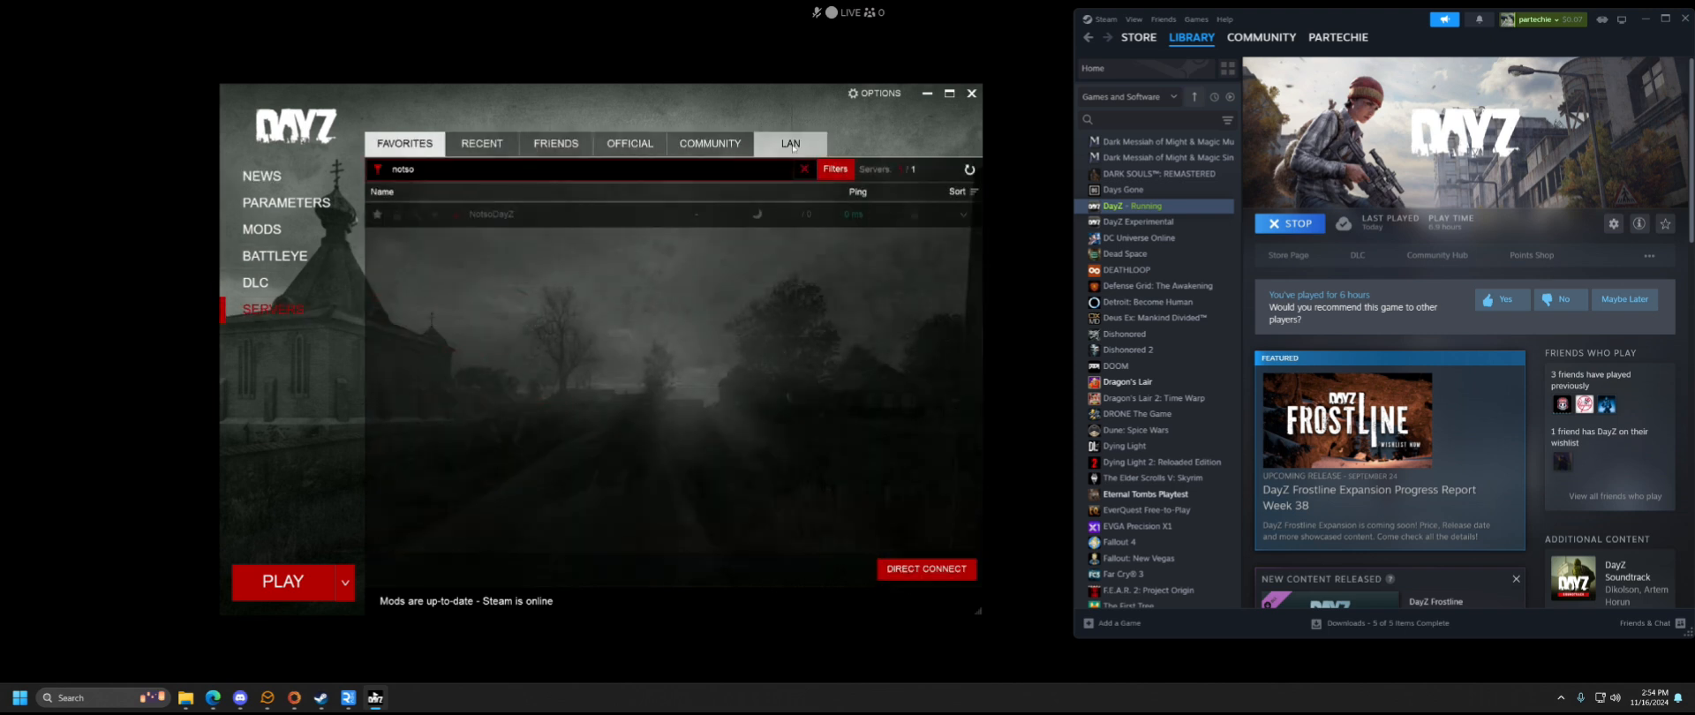
- Join the NotsoDayz server from the launcher's LAN list, keeping the current mod selection and entering the server password
left_click(791, 146)
mouse_move(496, 221)
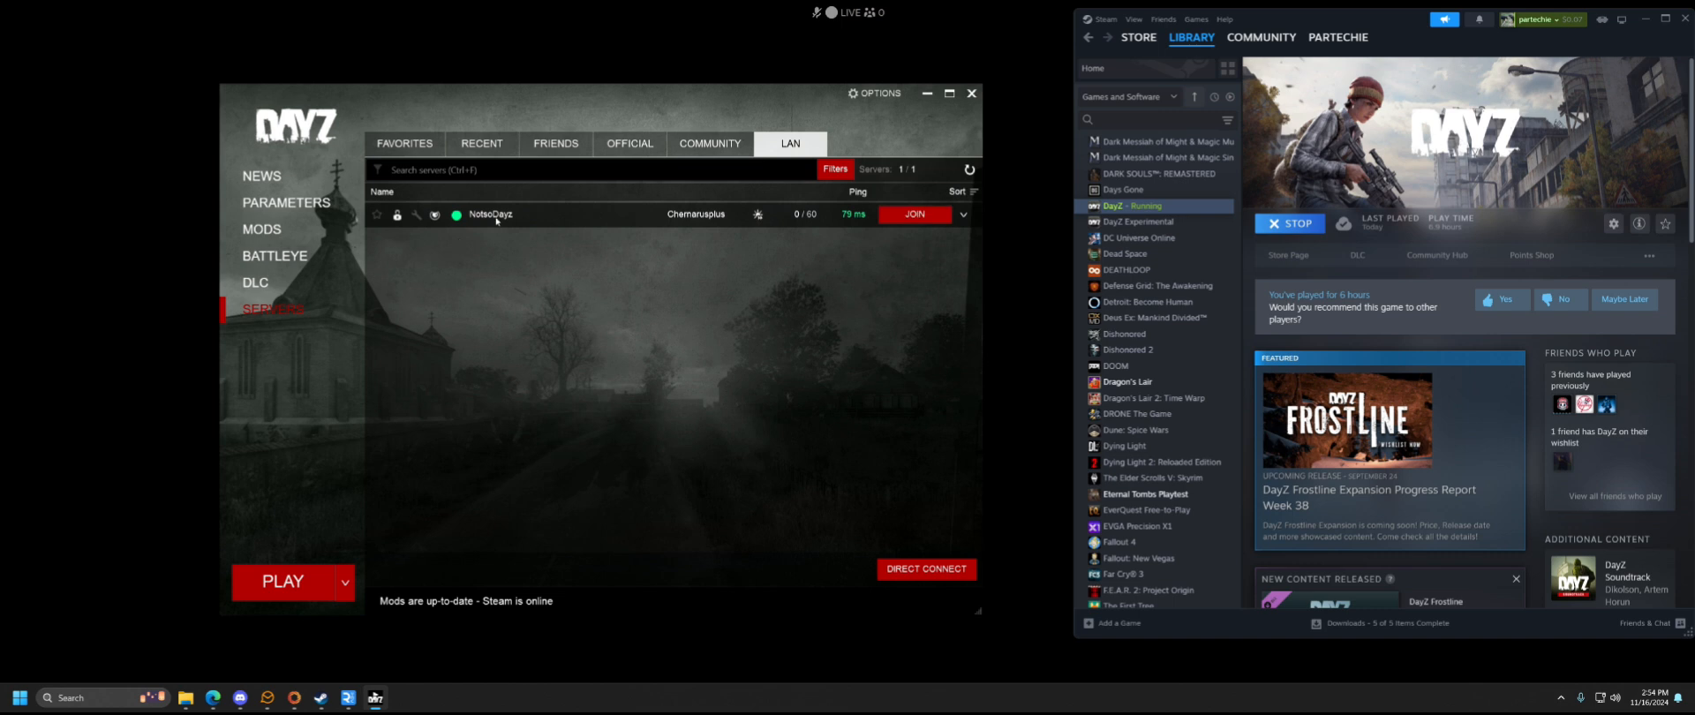
left_click(916, 215)
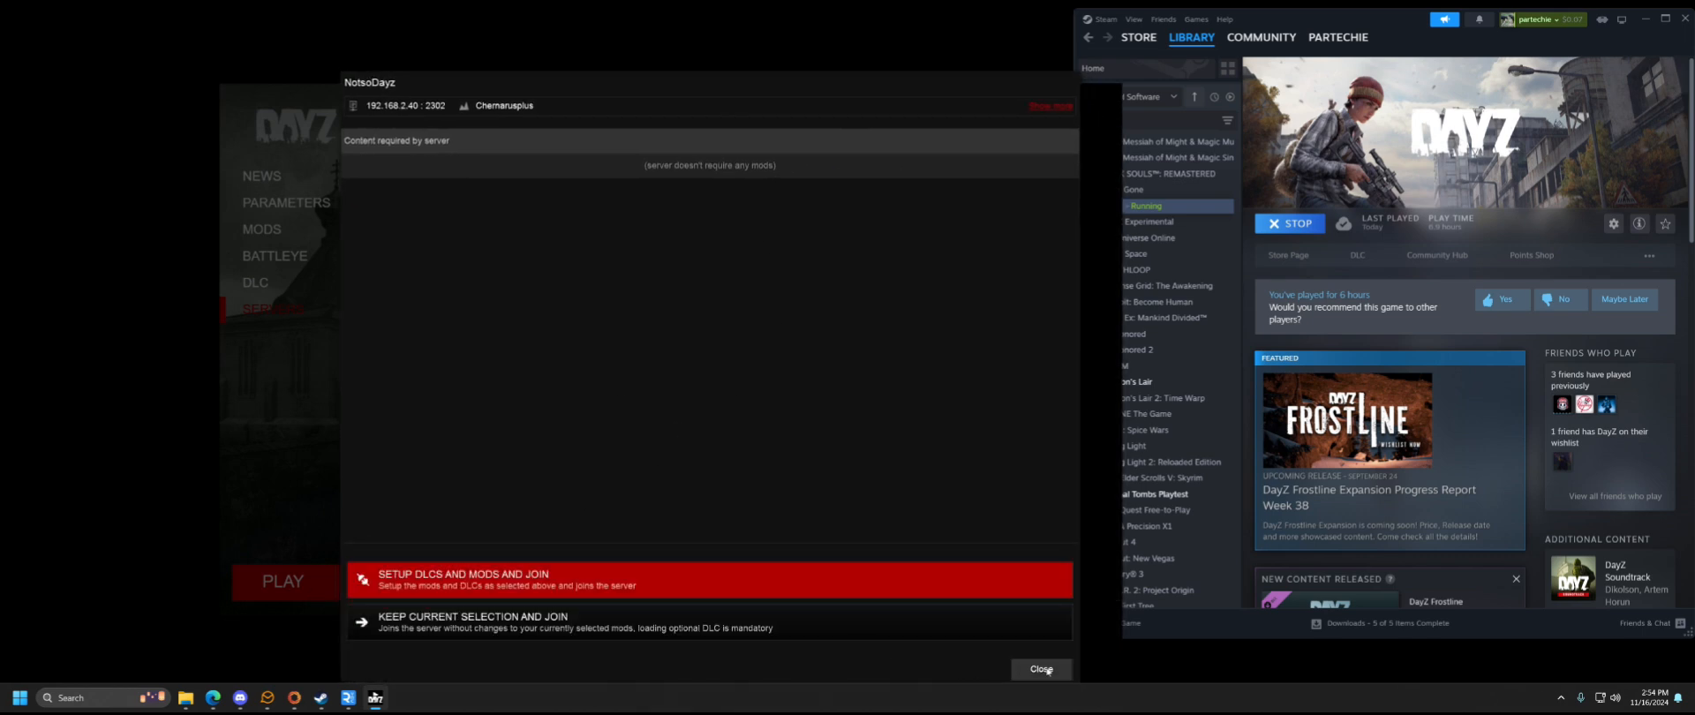
left_click(716, 618)
left_click(688, 421)
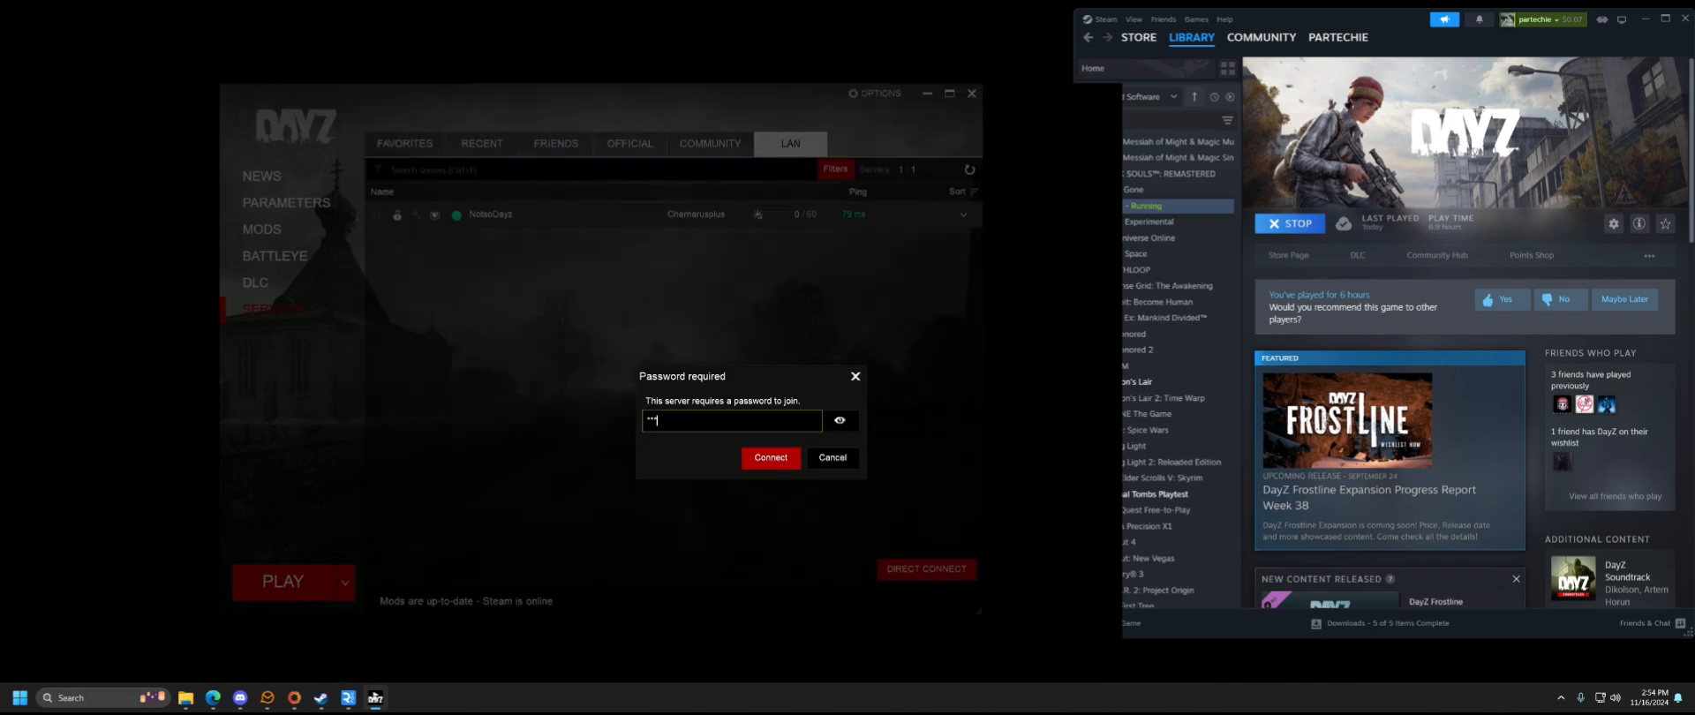
left_click(770, 458)
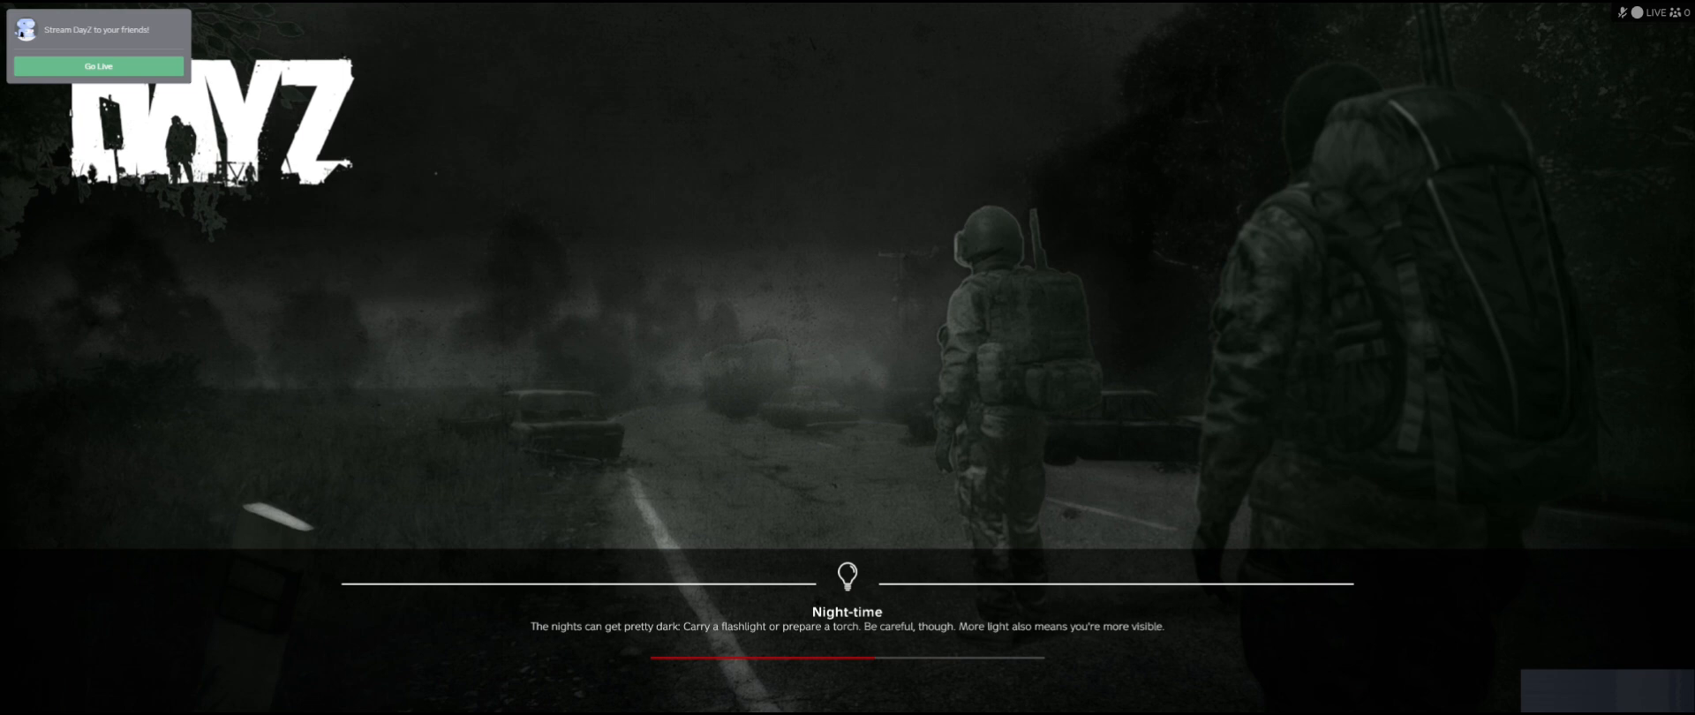
- Switch between the loading DayZ game and WindowsGSM to check the NotsoDayz server's status and player count
key("alt+Tab")
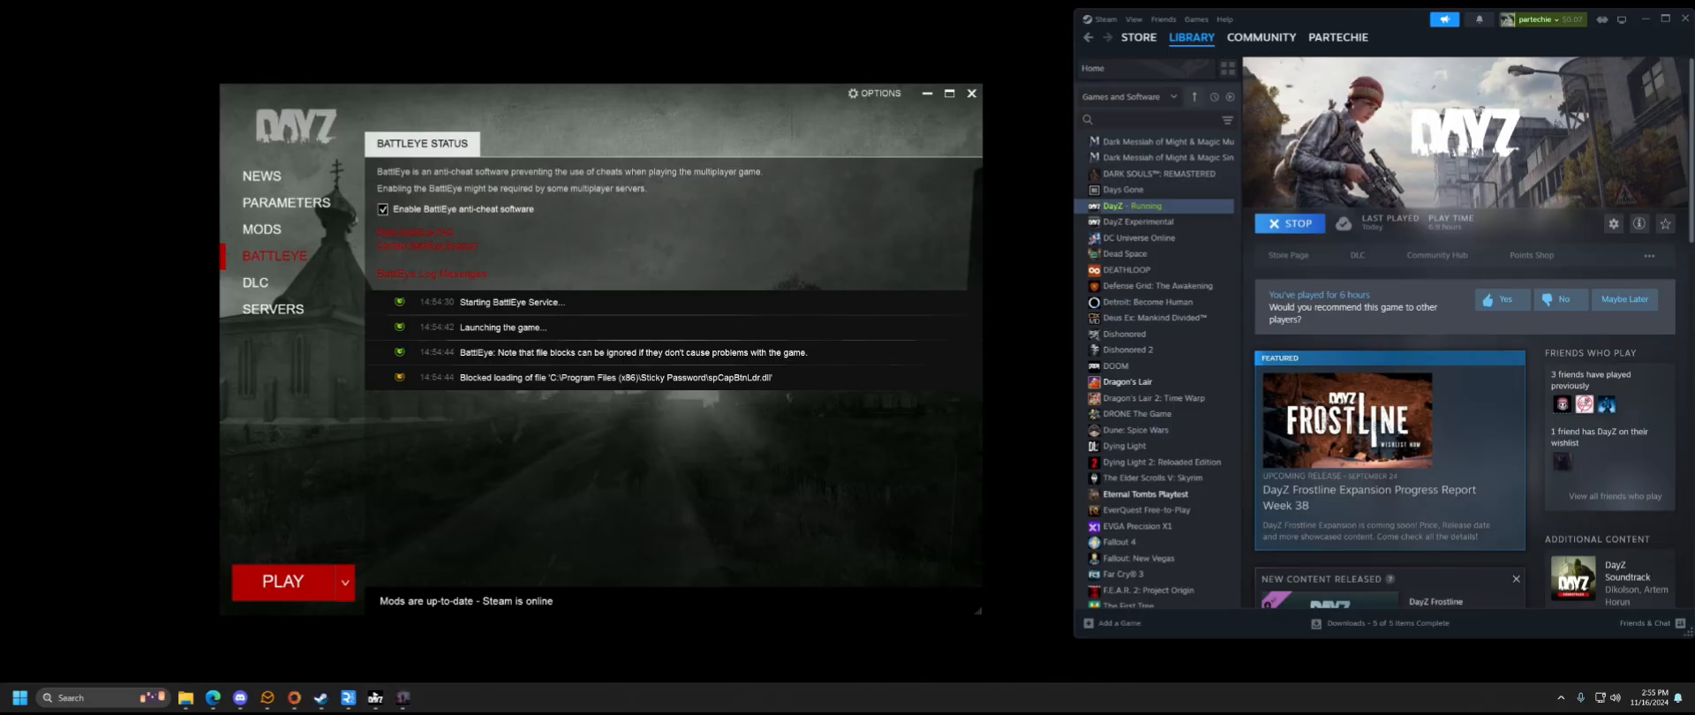
left_click(349, 698)
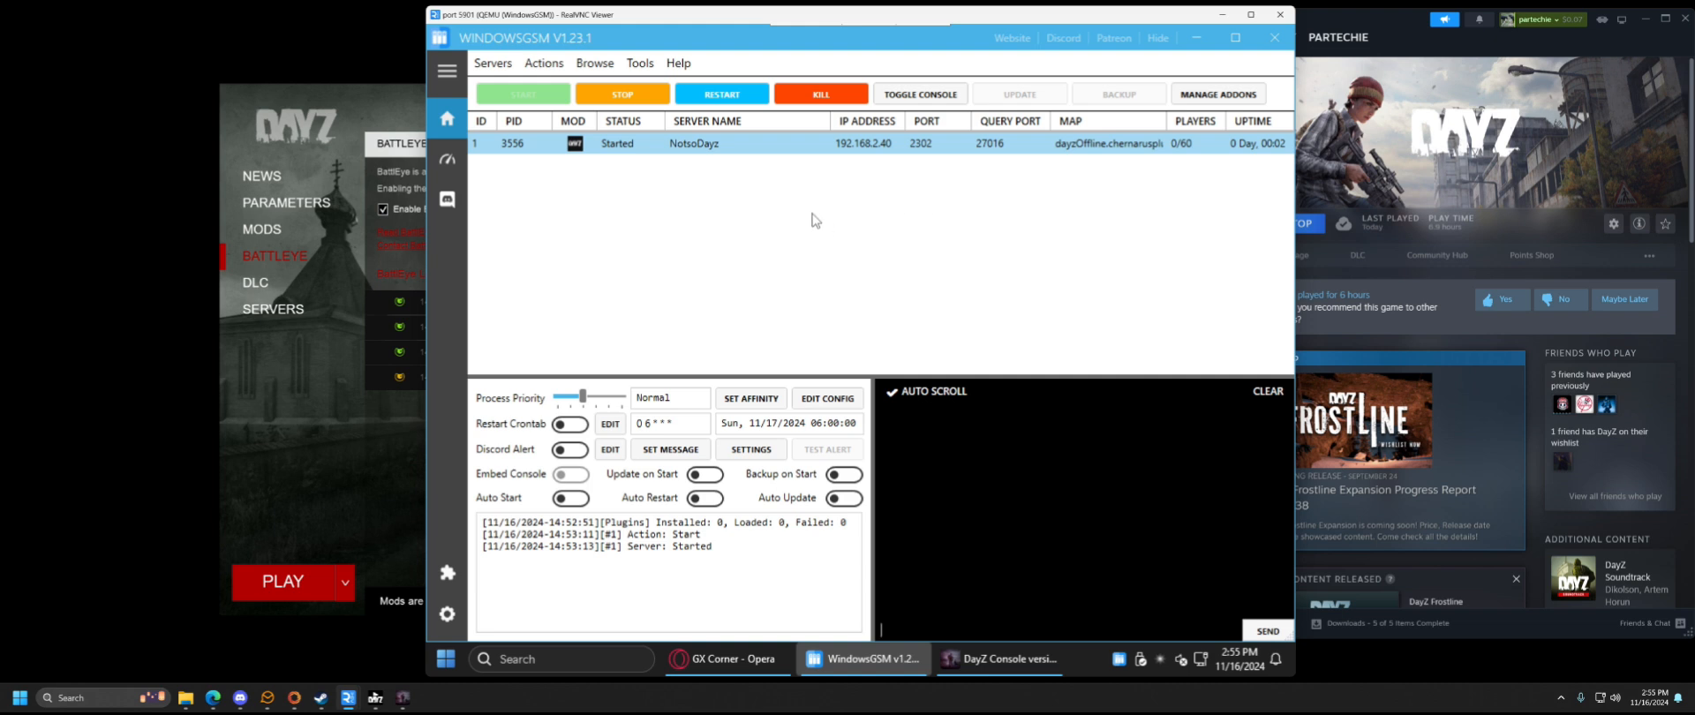
left_click(726, 148)
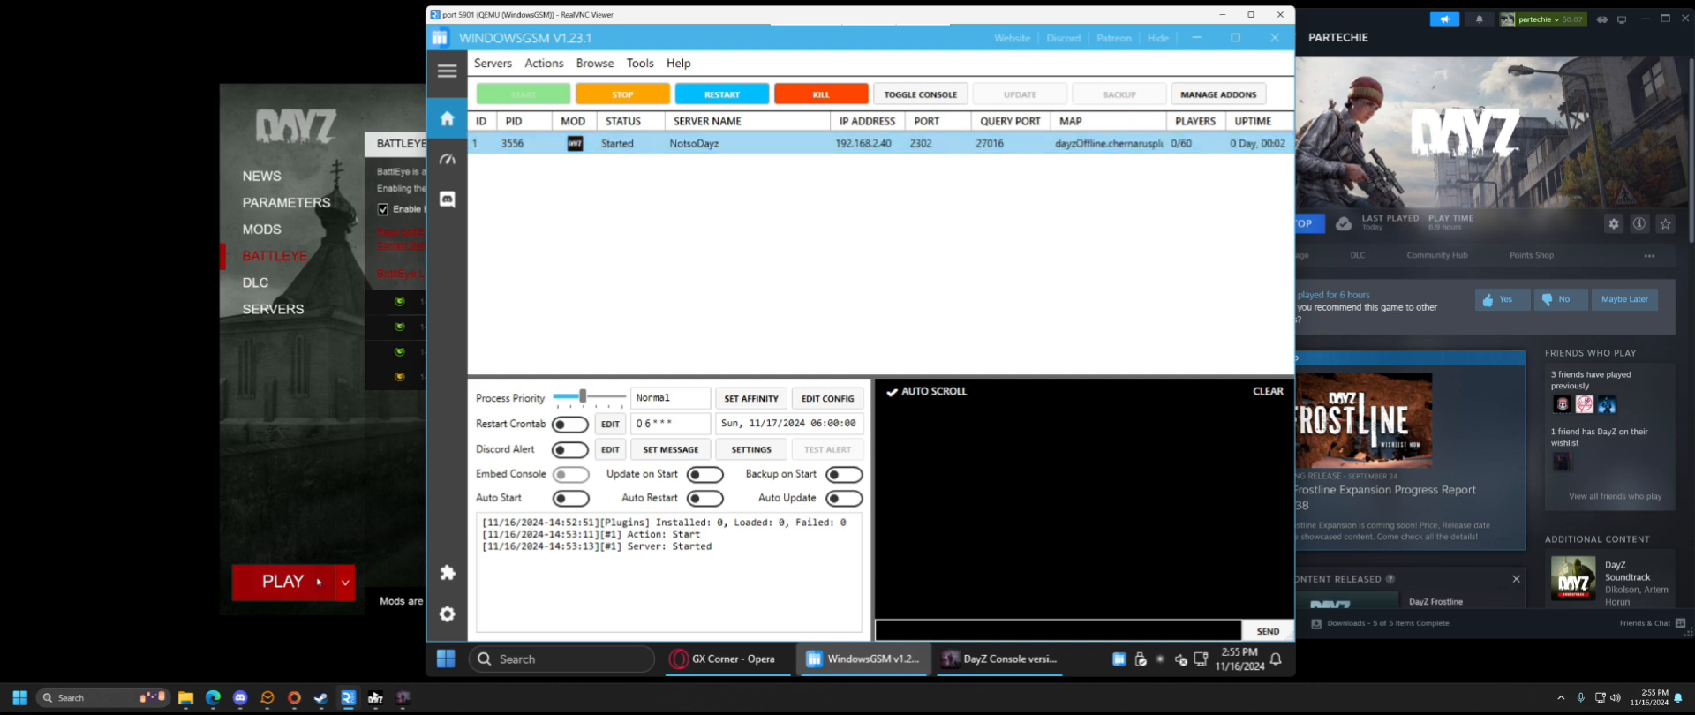
left_click(375, 697)
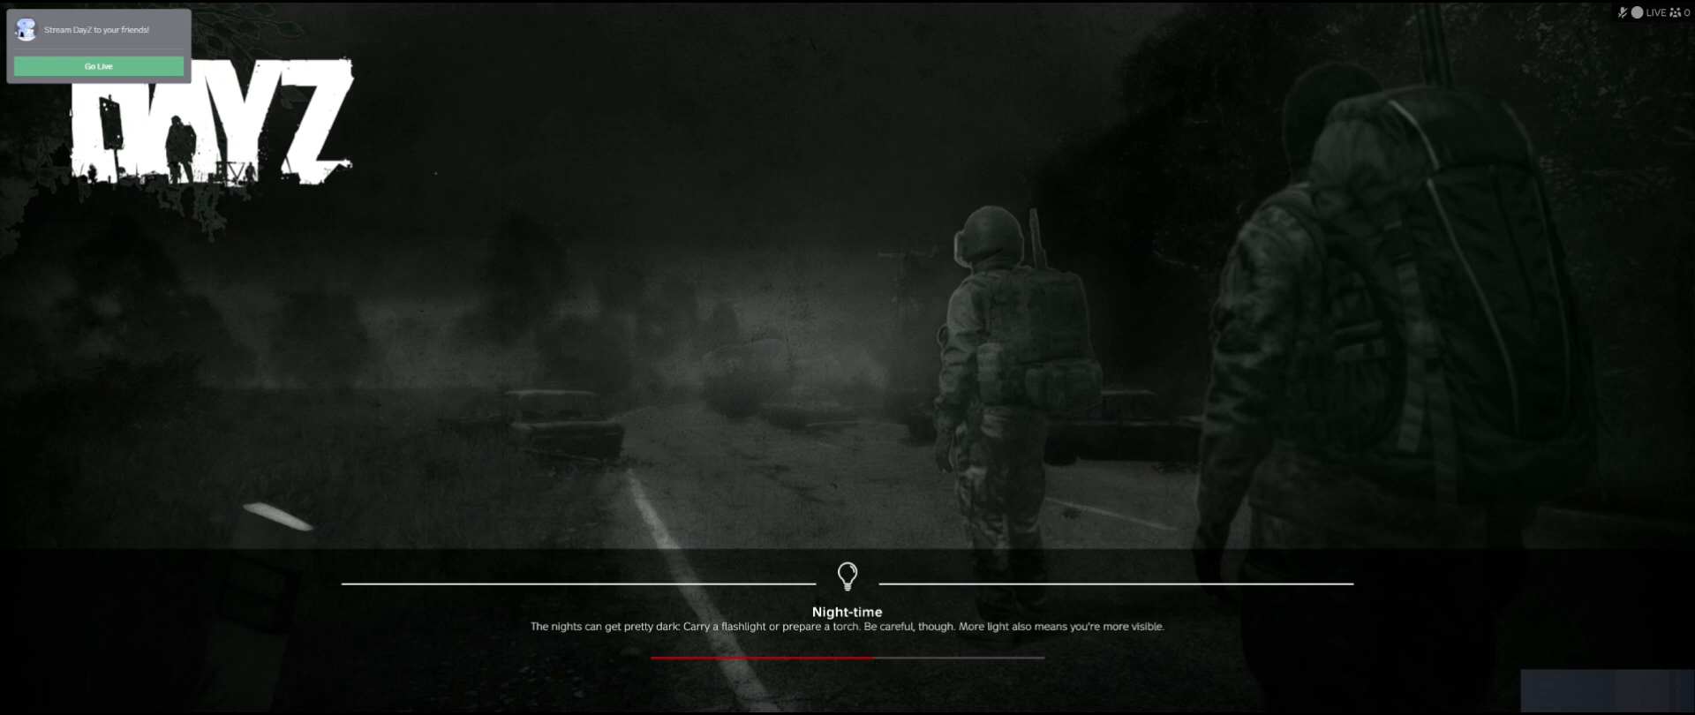
key("alt+Tab")
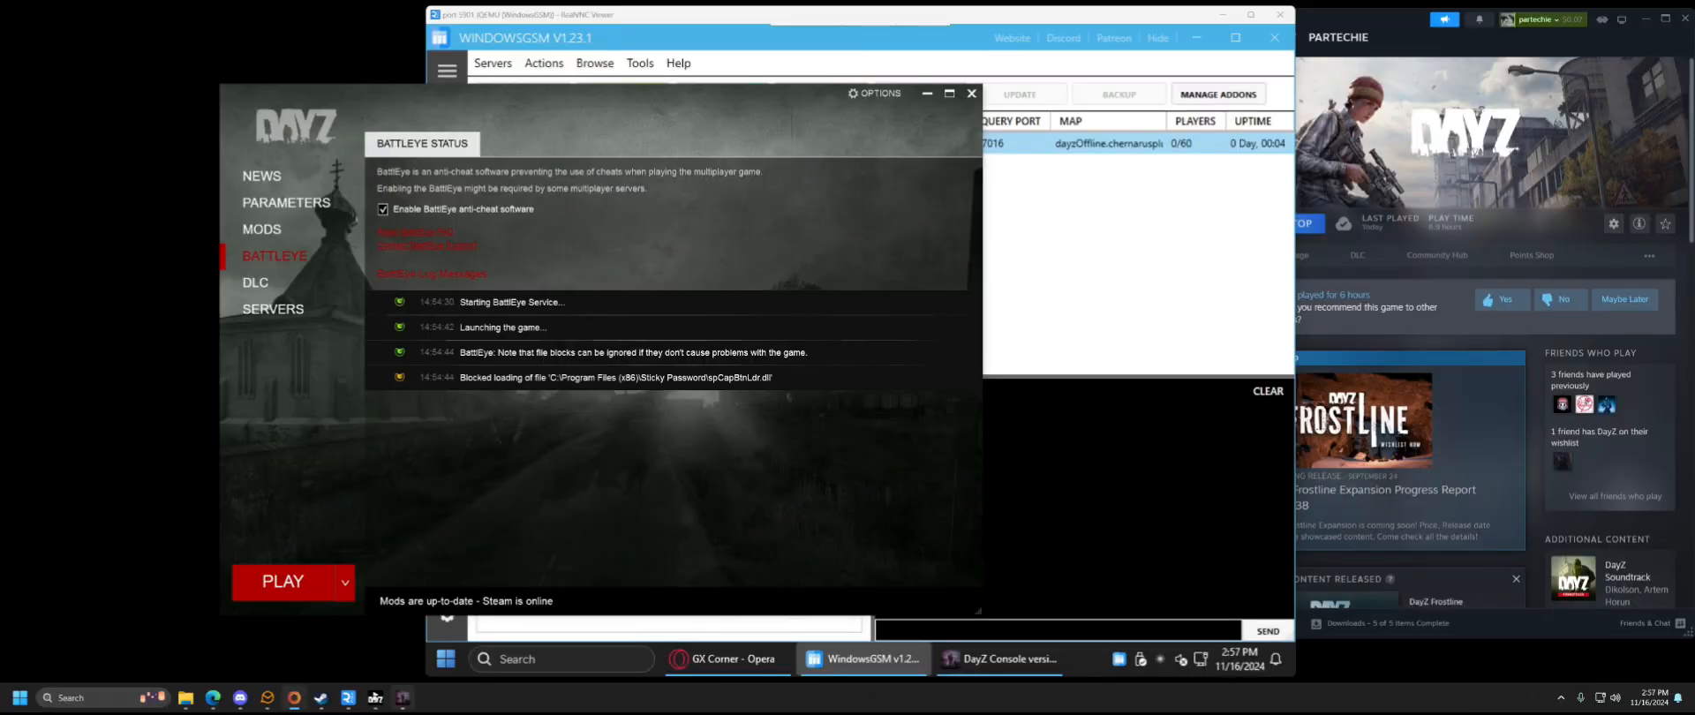
left_click(402, 699)
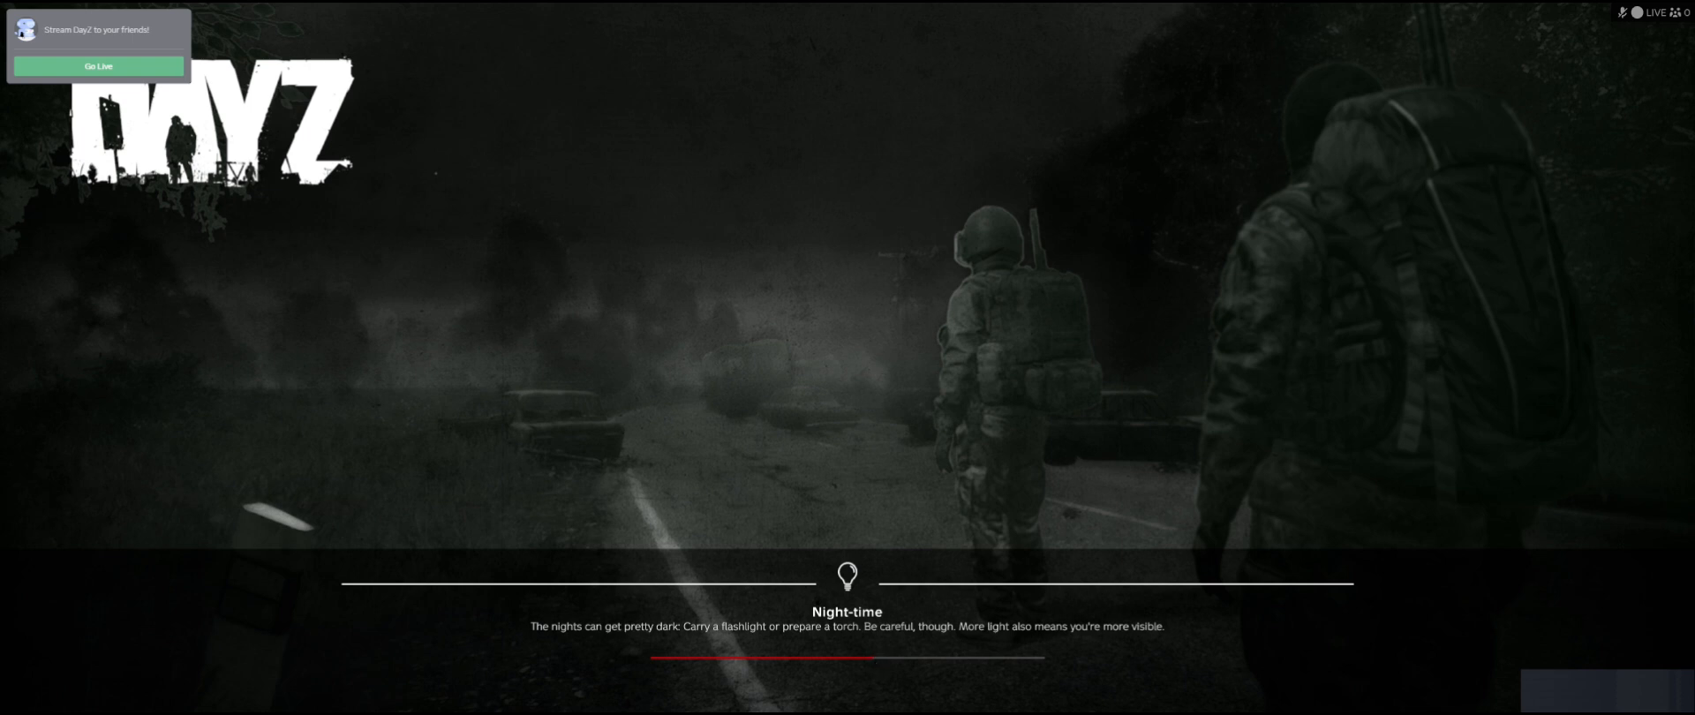
key("alt+Tab")
left_click(1110, 270)
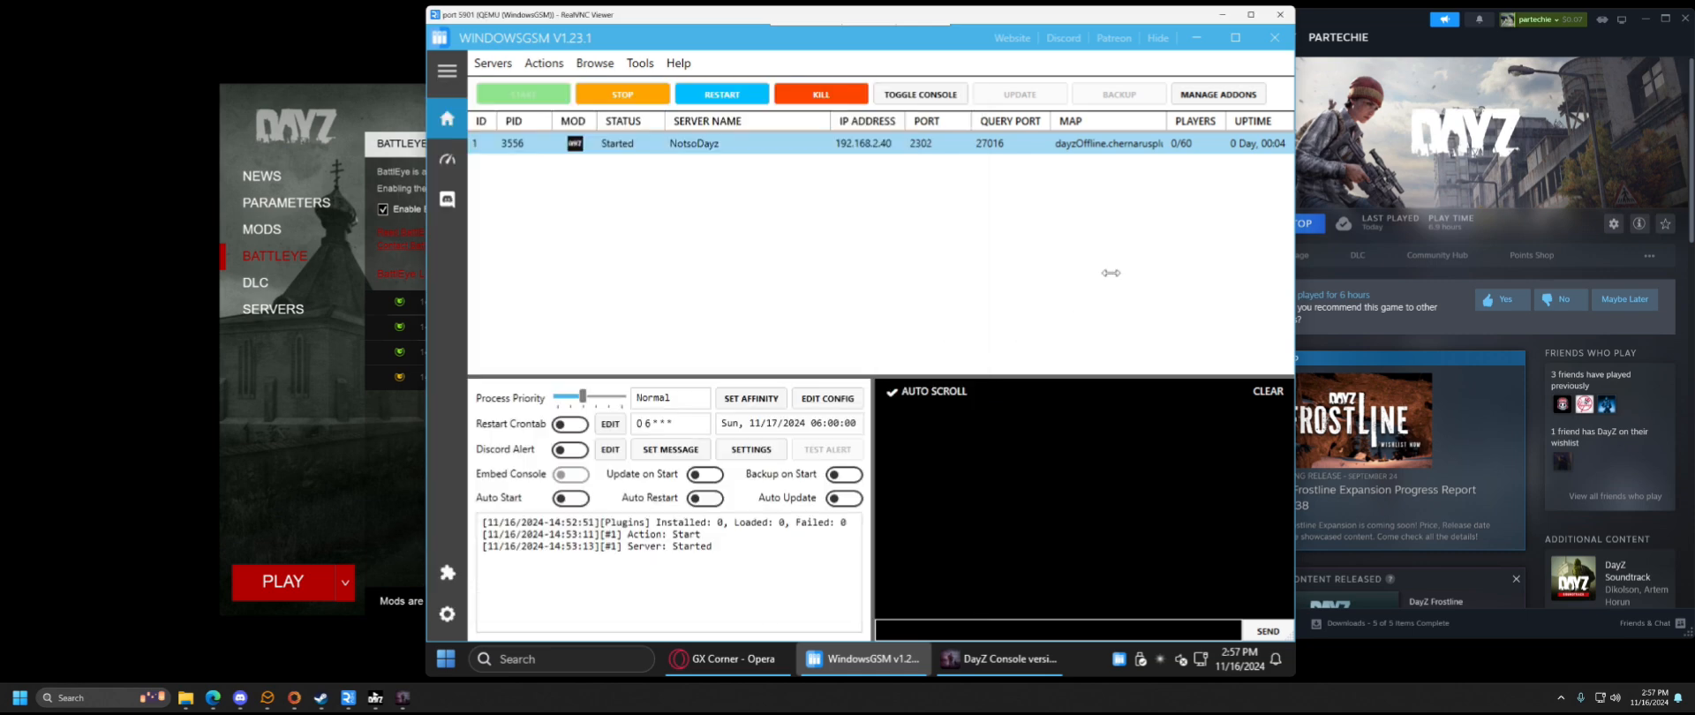
left_click(1145, 150)
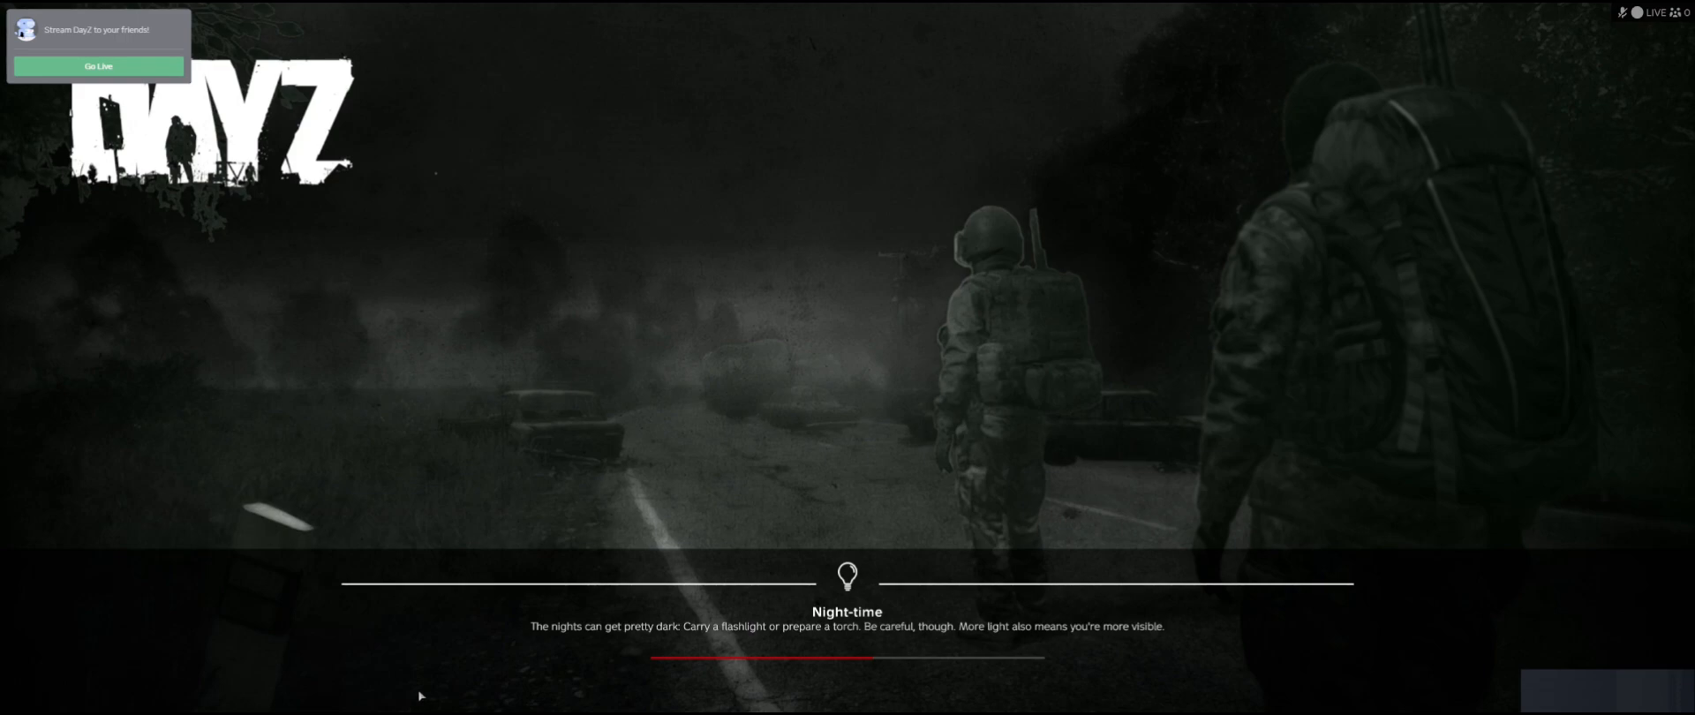
- End the DayZ task in Task Manager, minimize the virtual machine viewer and close the launcher's unusual-exit report
key("super")
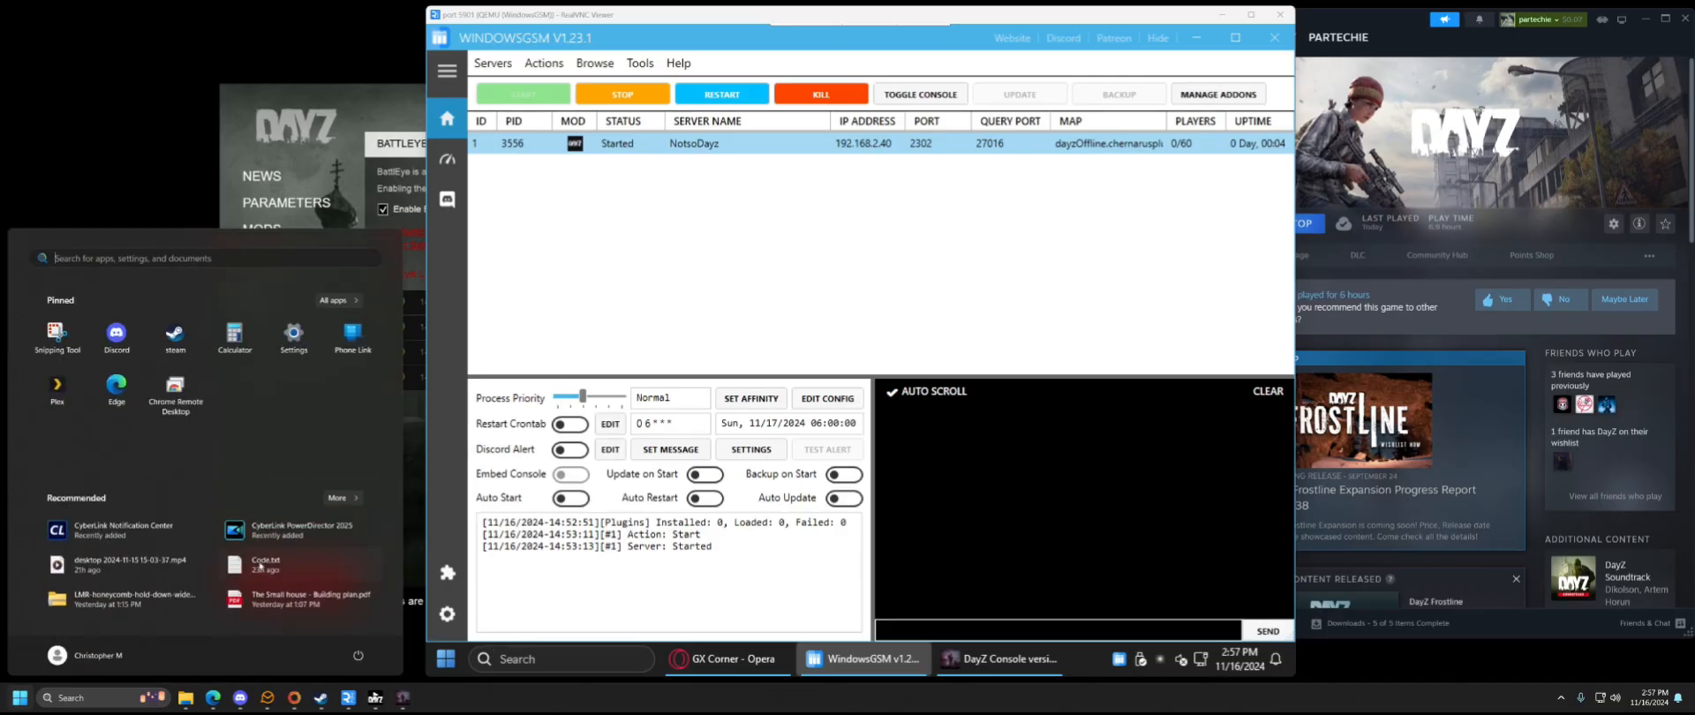
right_click(18, 704)
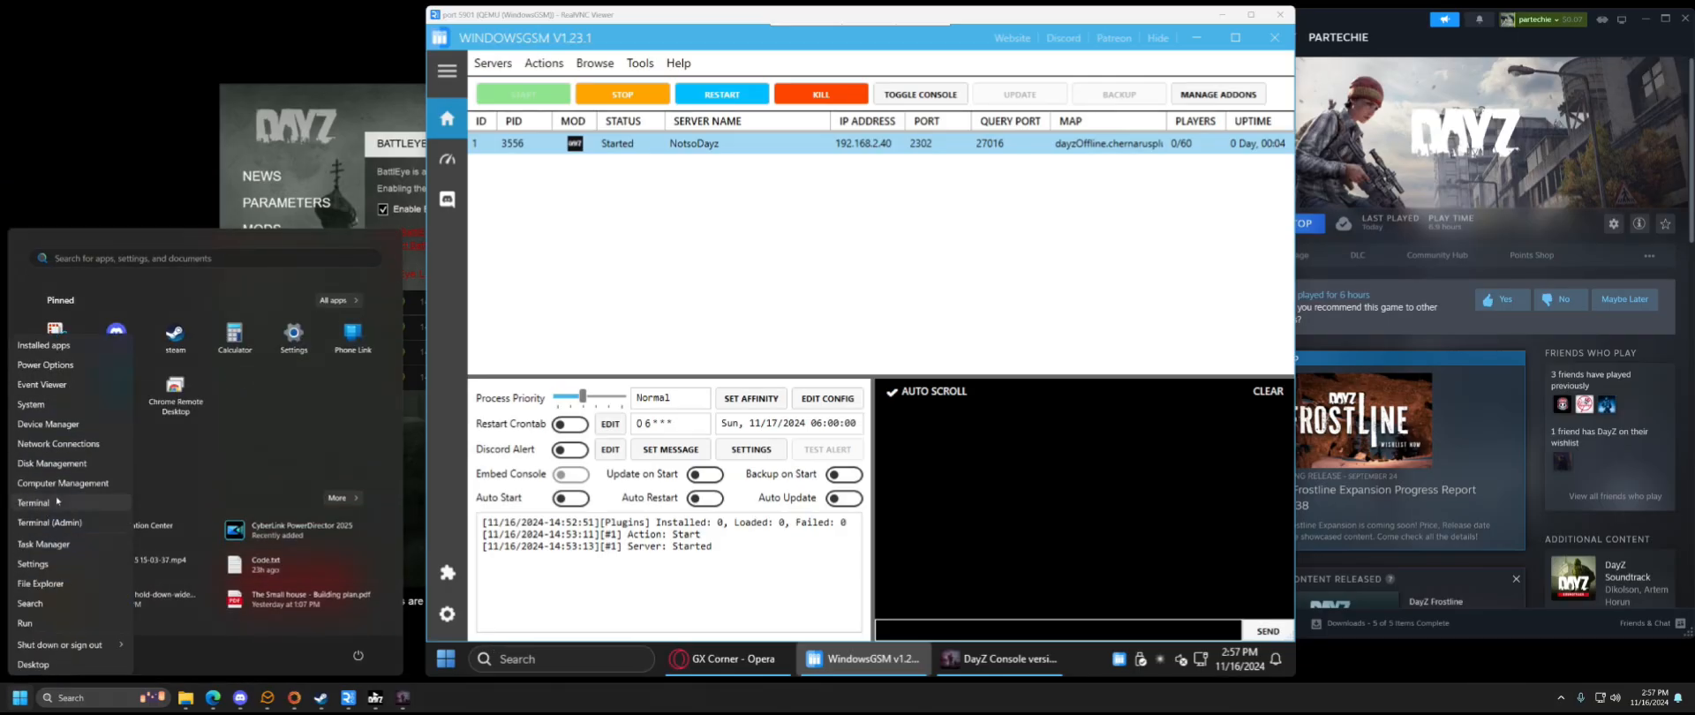
left_click(46, 543)
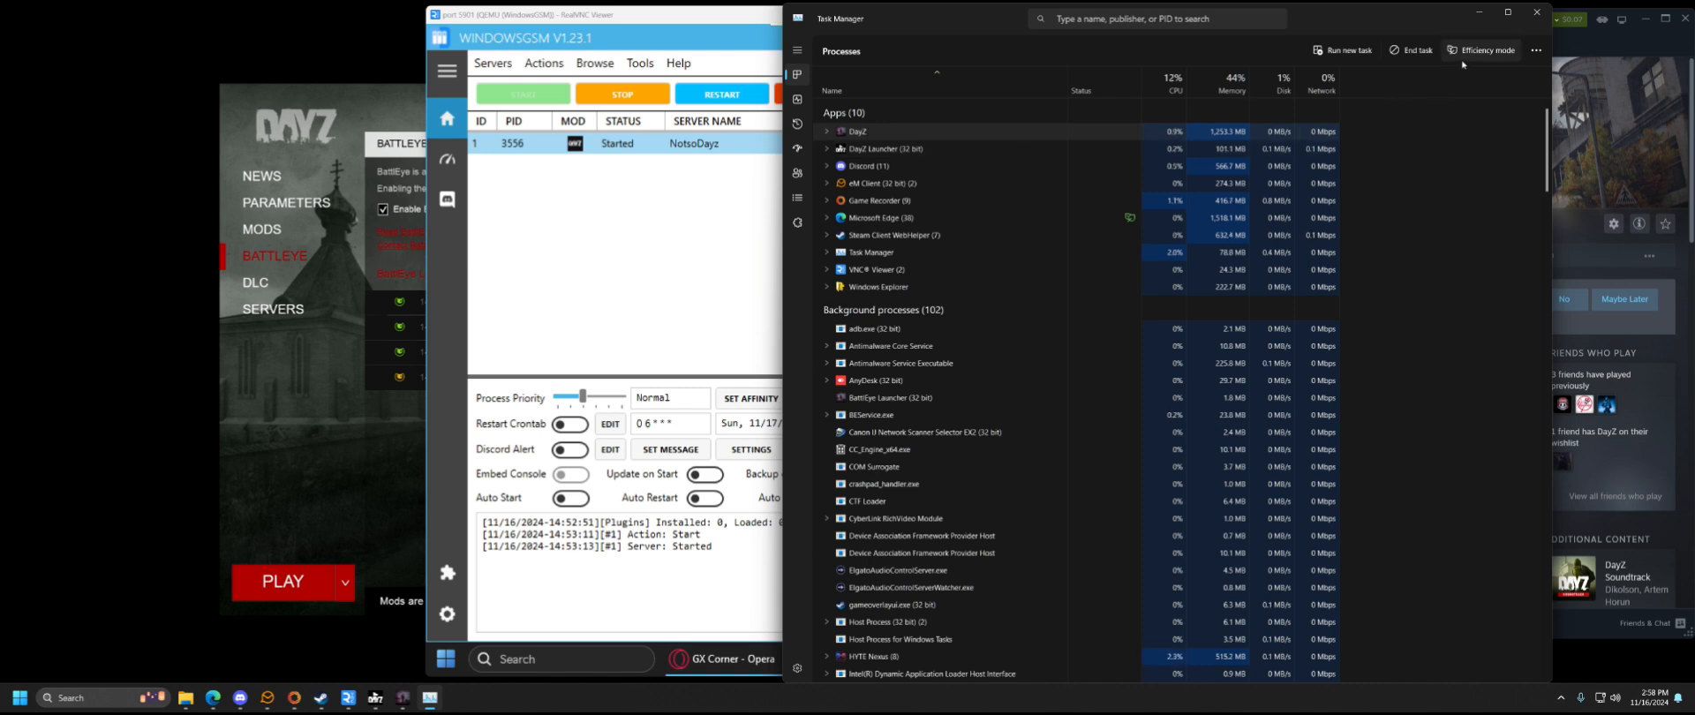
left_click(1483, 13)
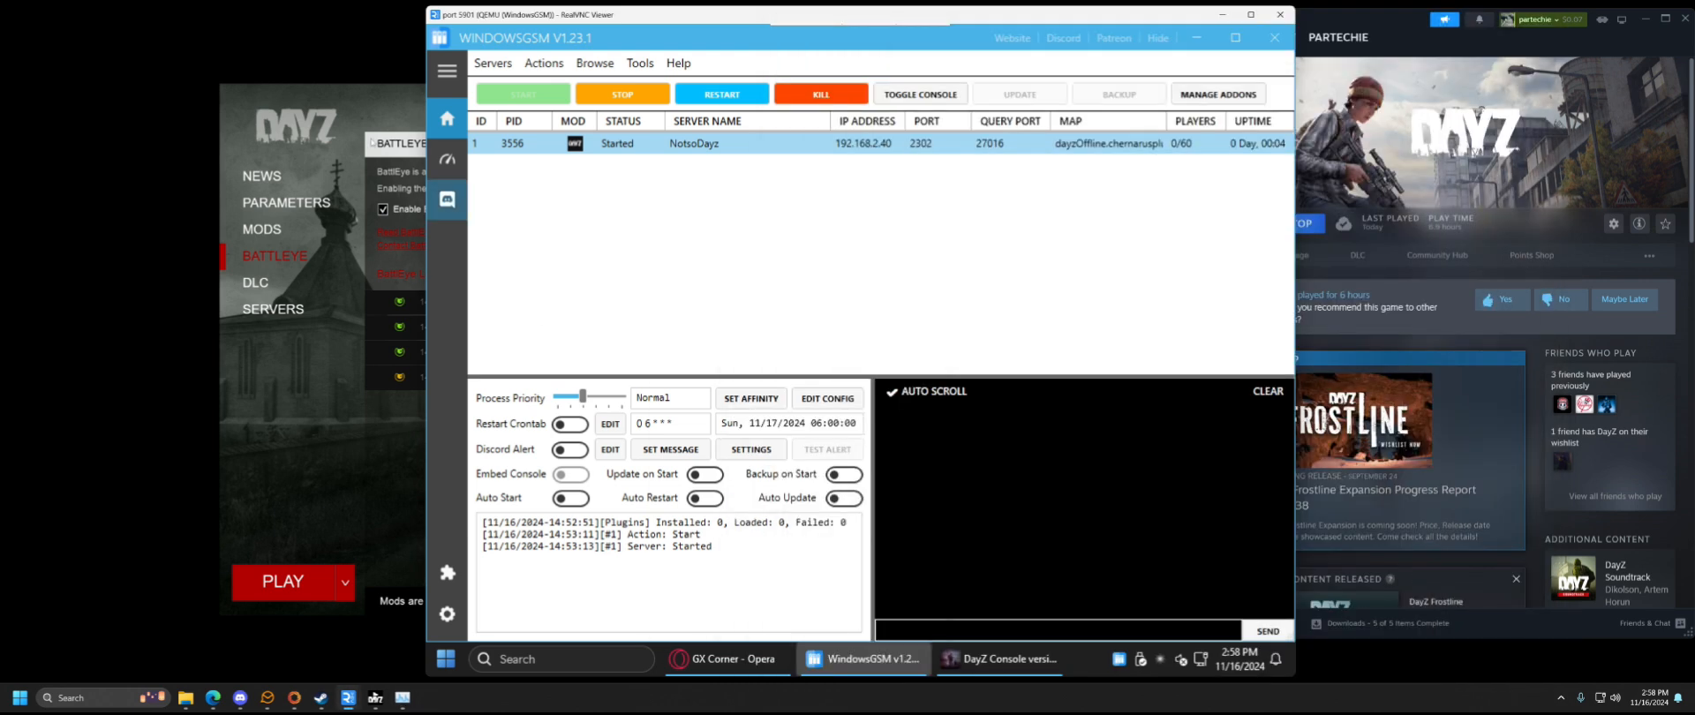
left_click(1222, 15)
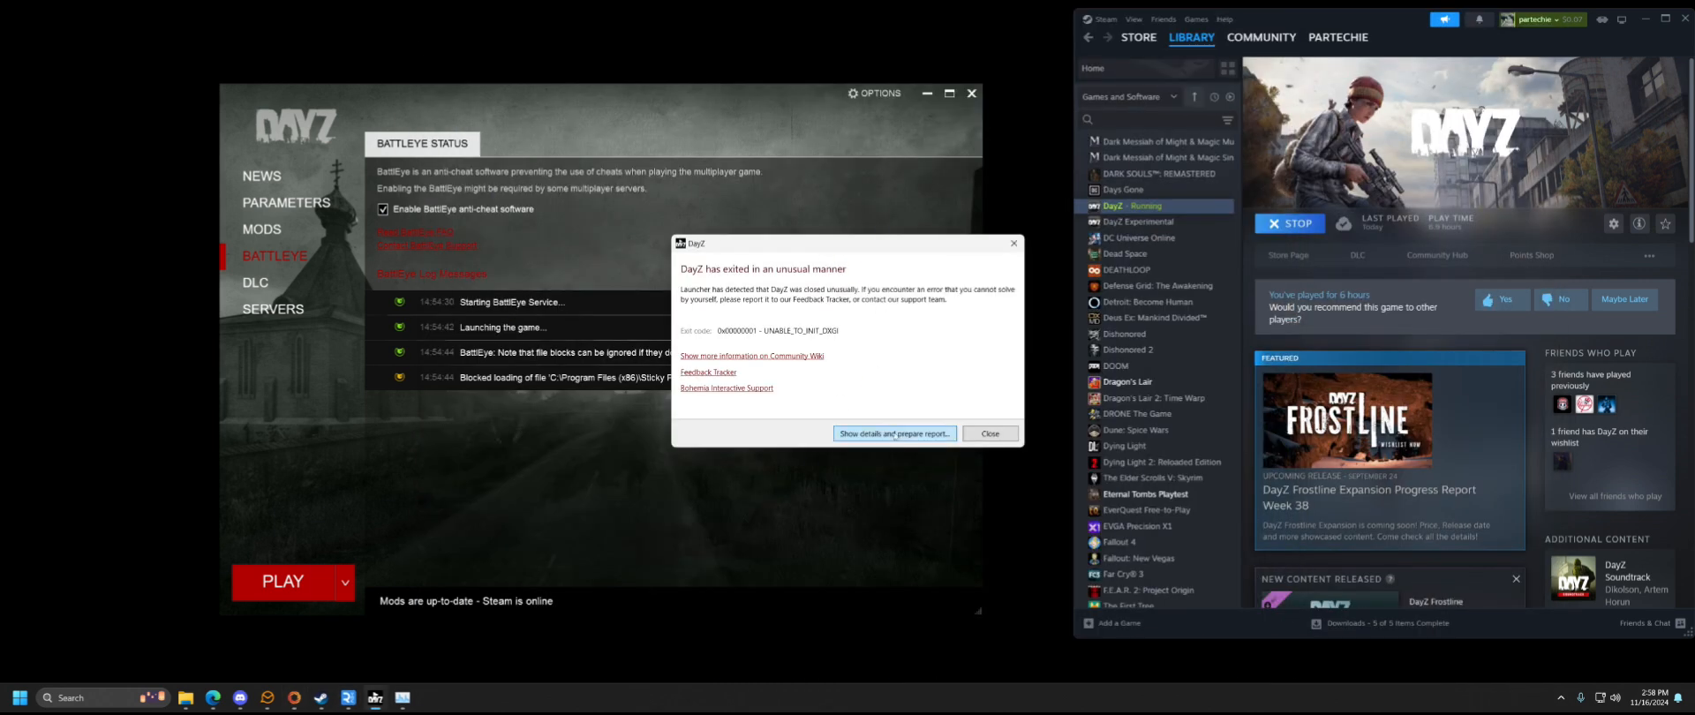
left_click(986, 434)
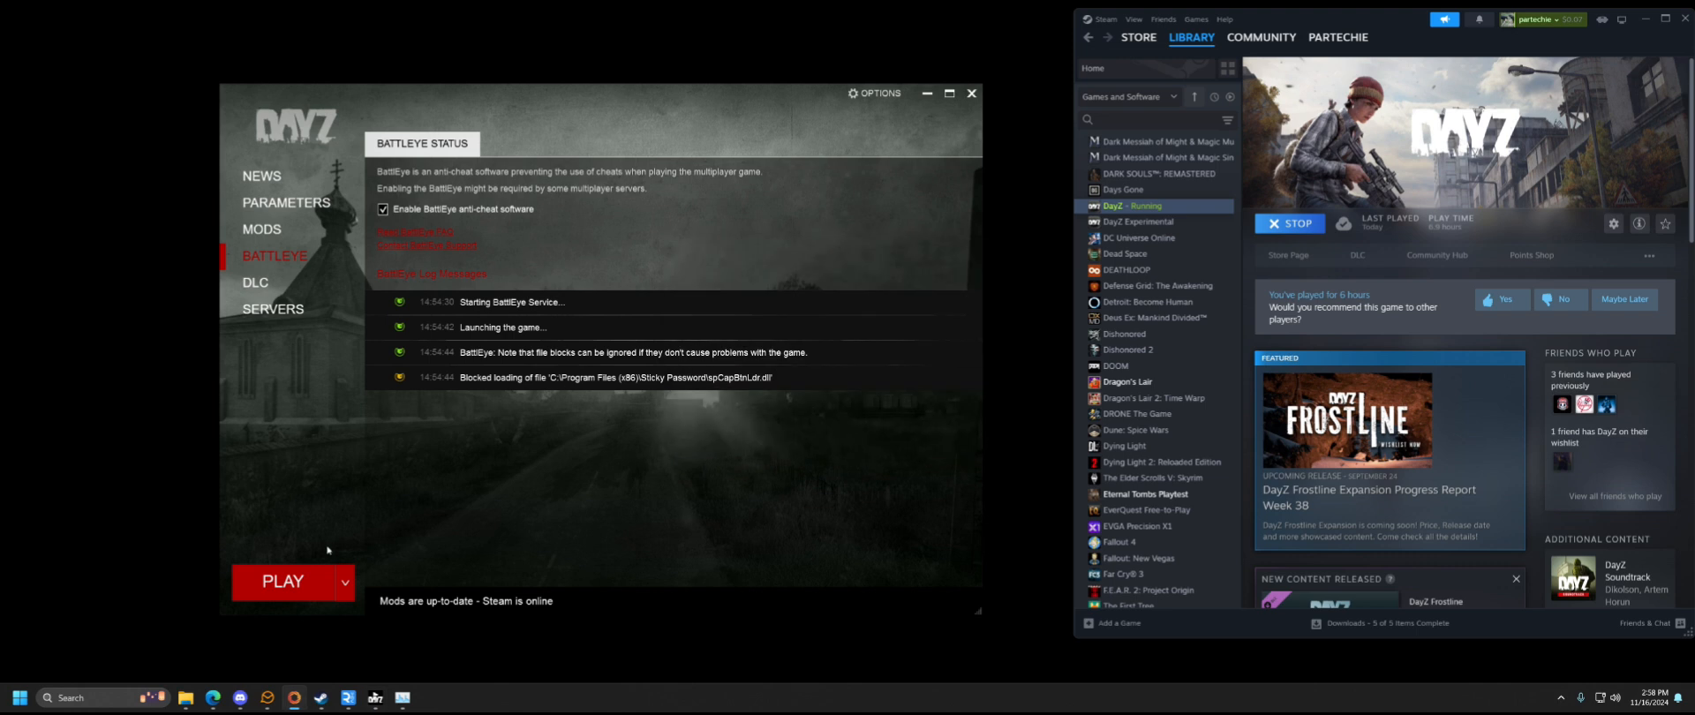
- Launch DayZ again from the launcher and try to connect to the last played server from the game's main menu
left_click(288, 587)
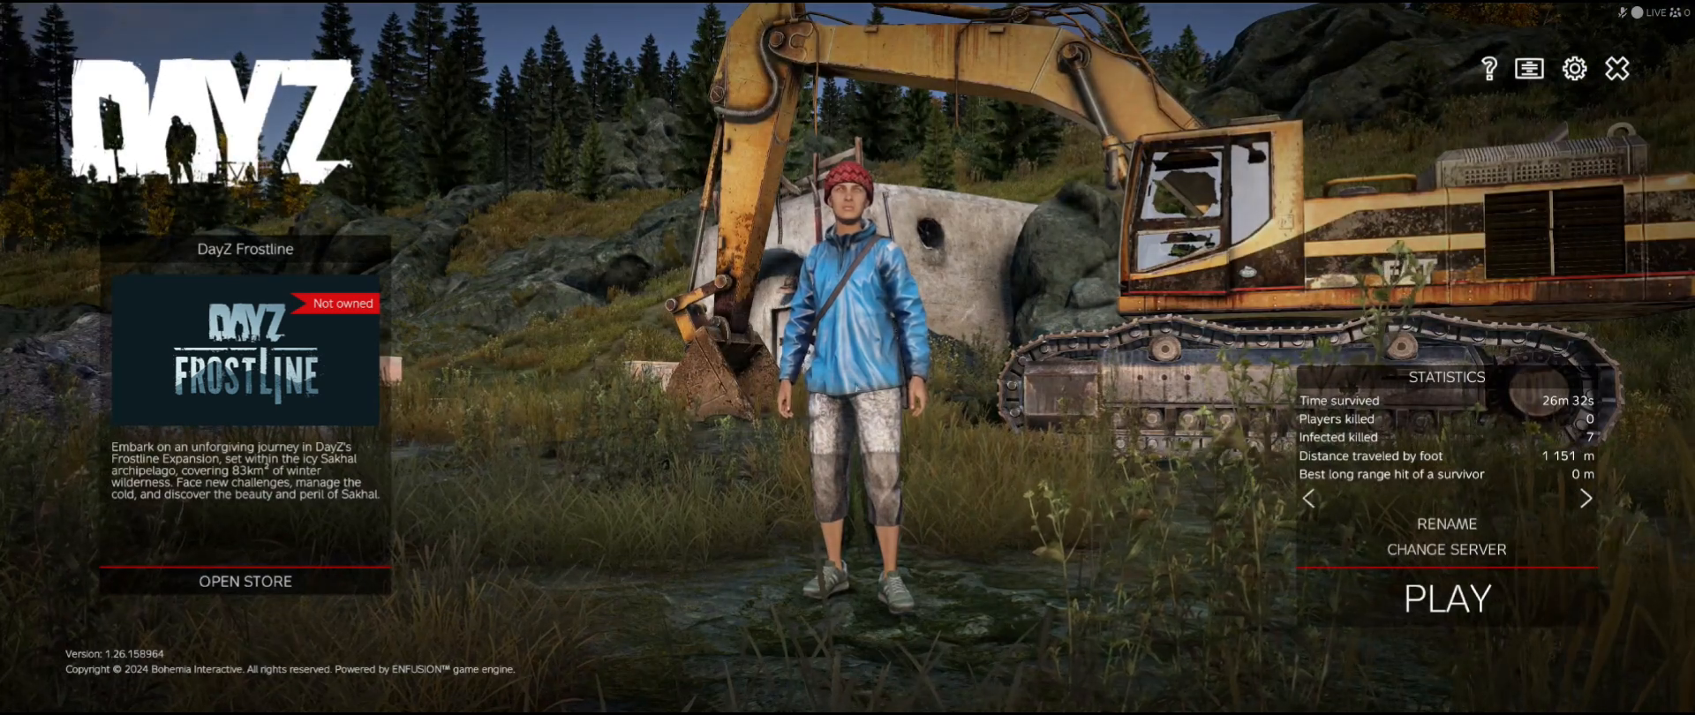
left_click_drag(869, 416, 1222, 390)
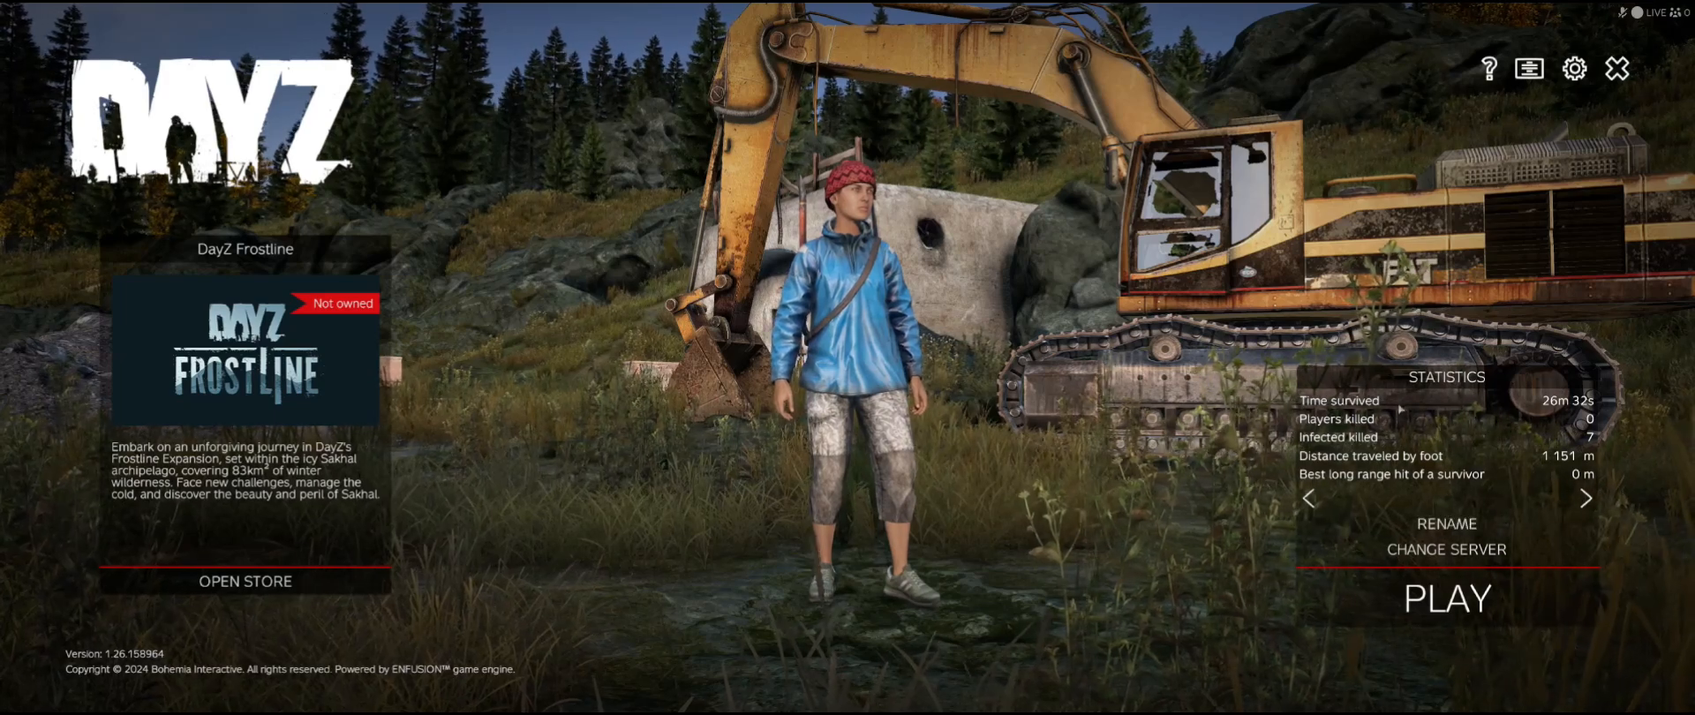
left_click_drag(1174, 494, 790, 474)
left_click(1446, 598)
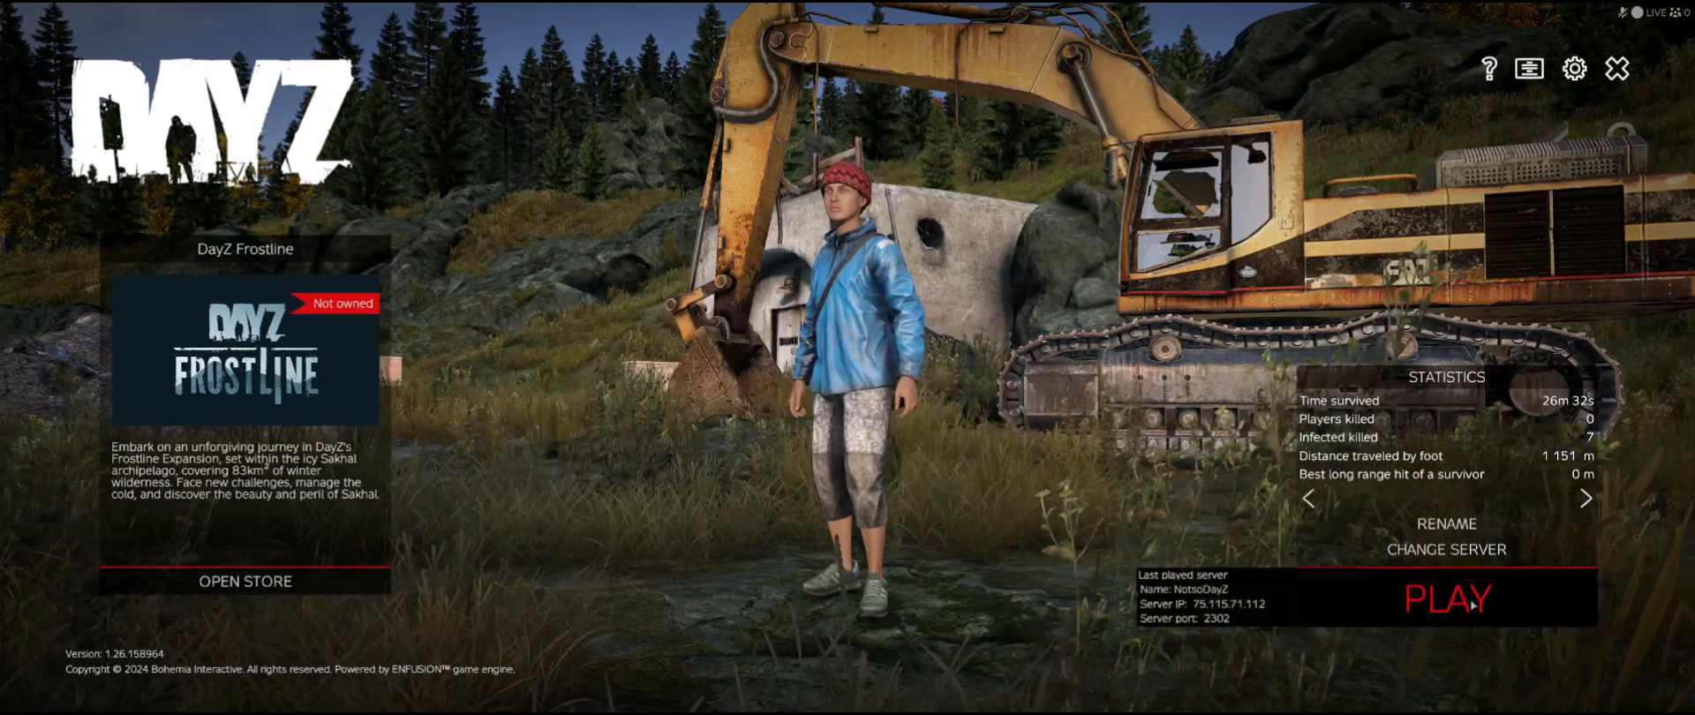
left_click(1384, 600)
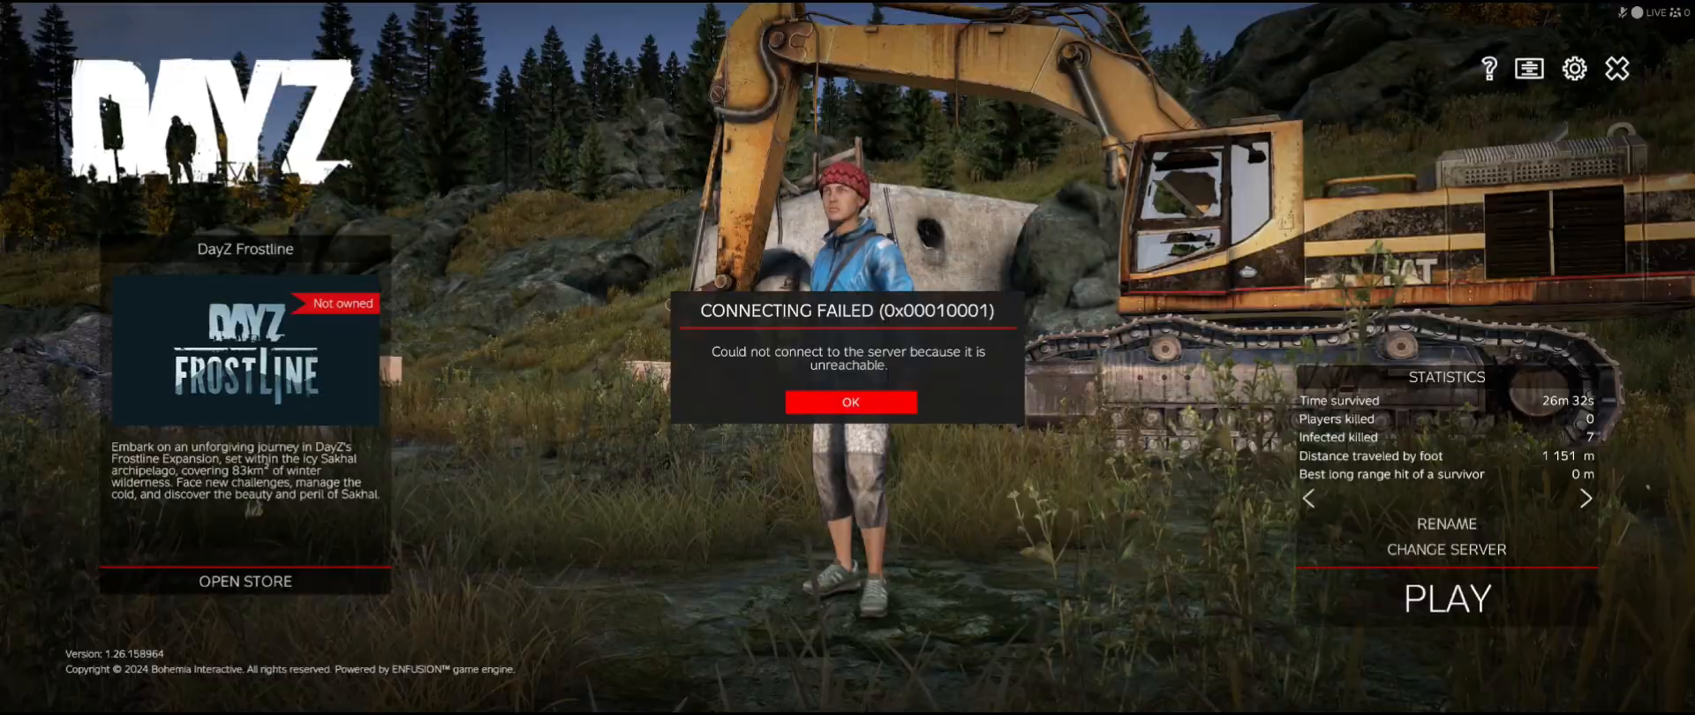
- Switch back to the virtual machine and open Windows Defender Firewall with Advanced Security by searching for "firewall"
key("alt+Tab")
key("alt+Tab")
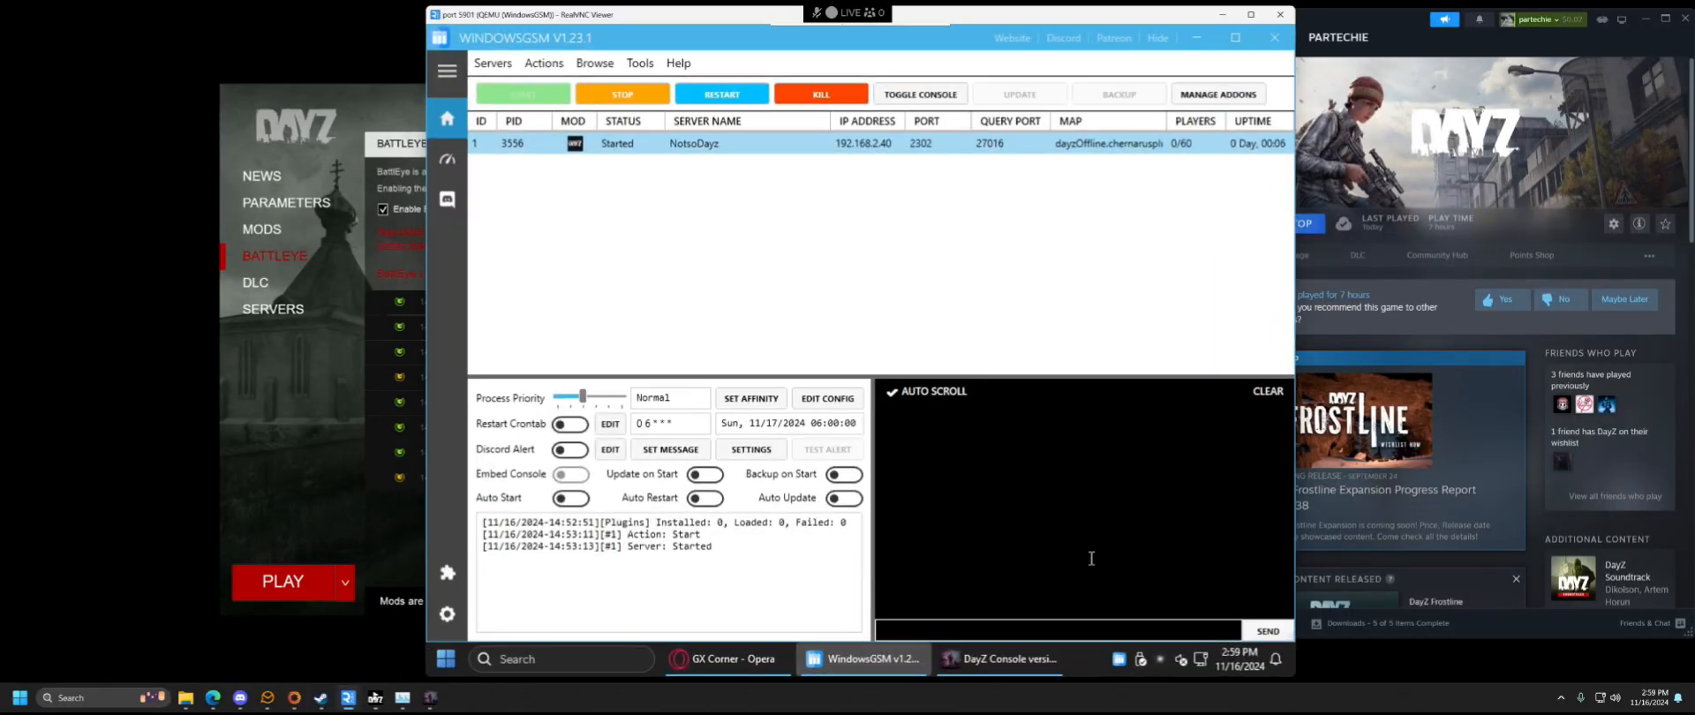
left_click(528, 660)
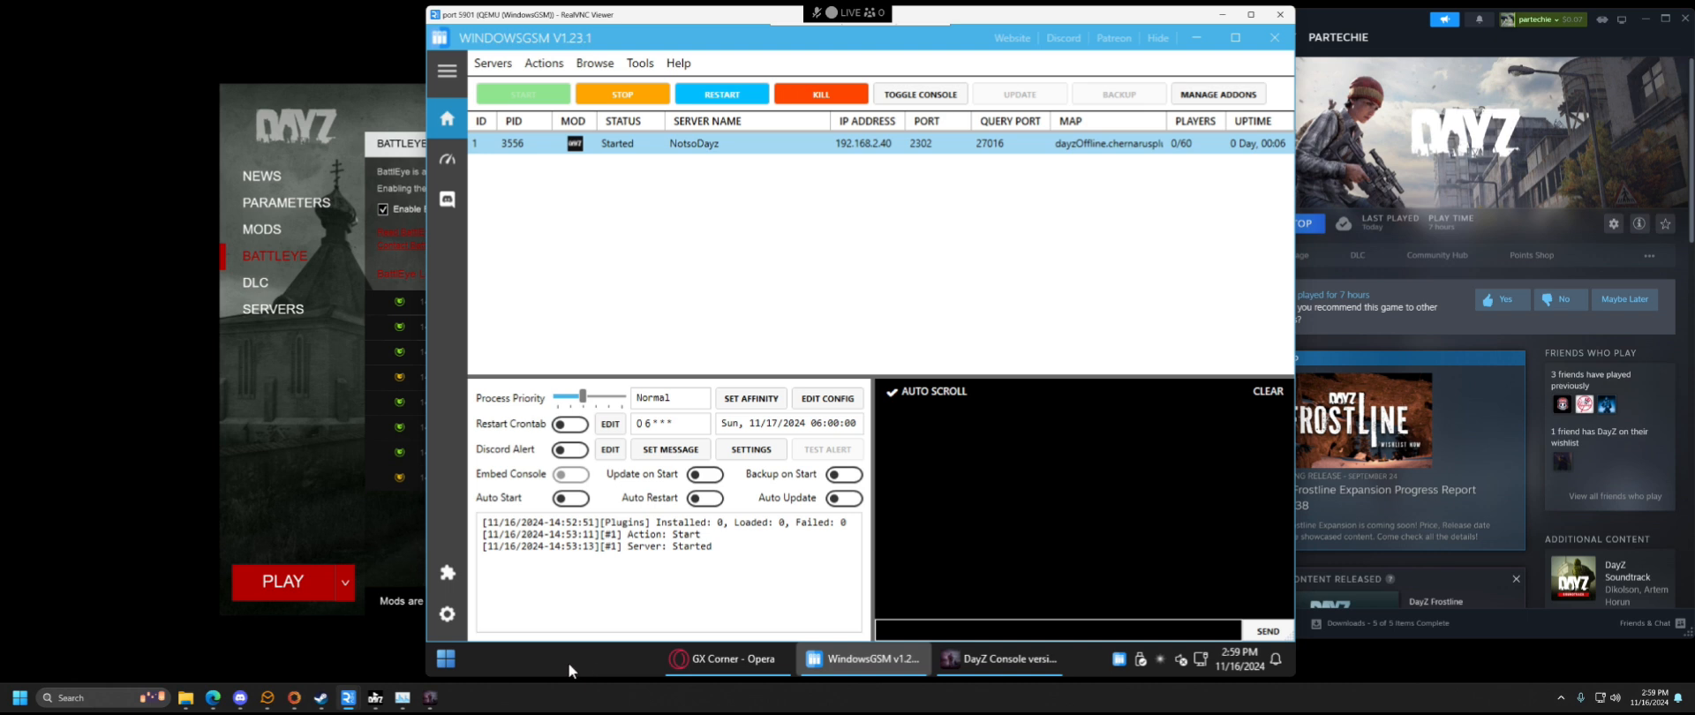
left_click(468, 656)
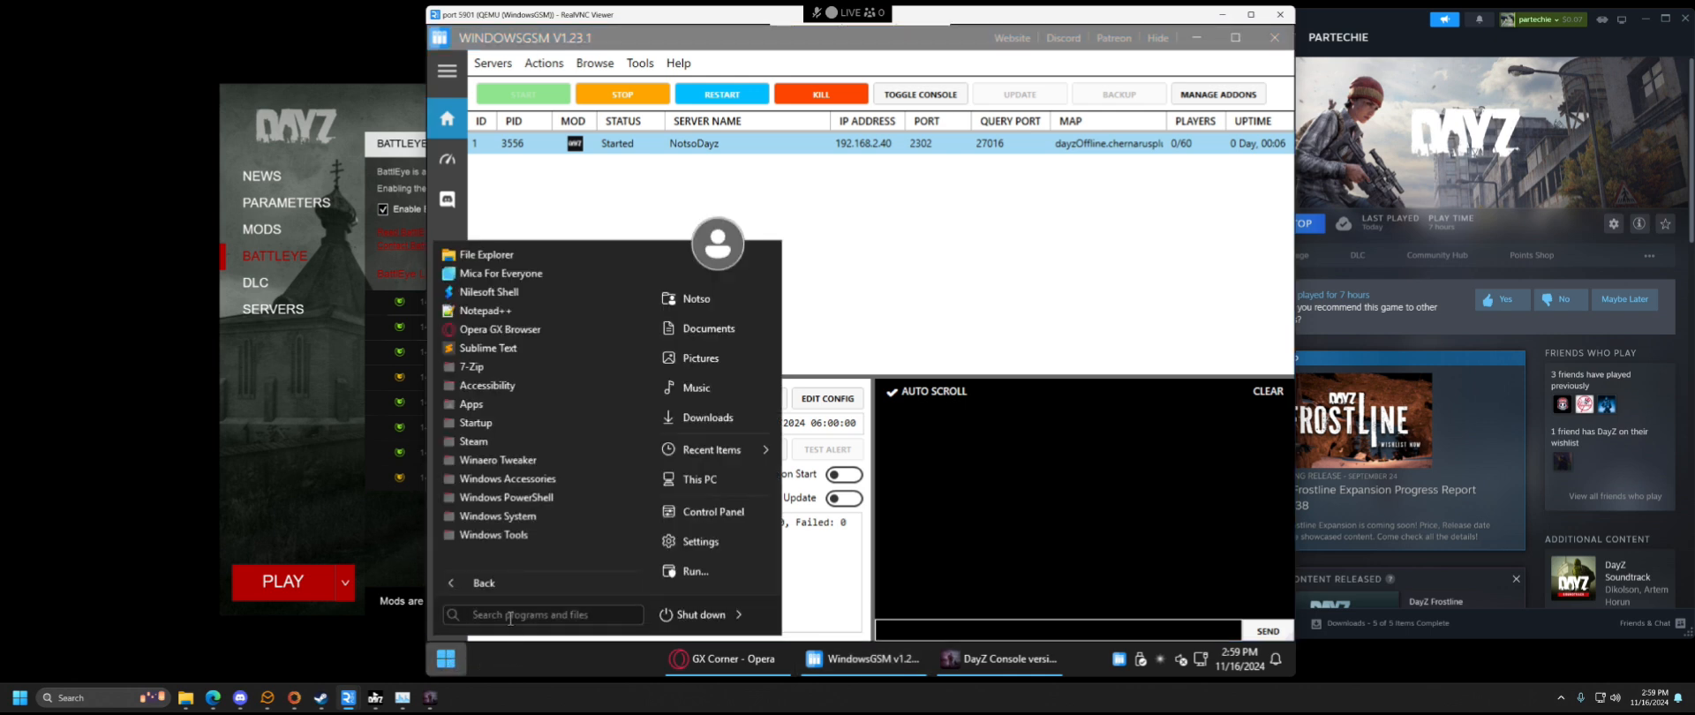
type("firewal")
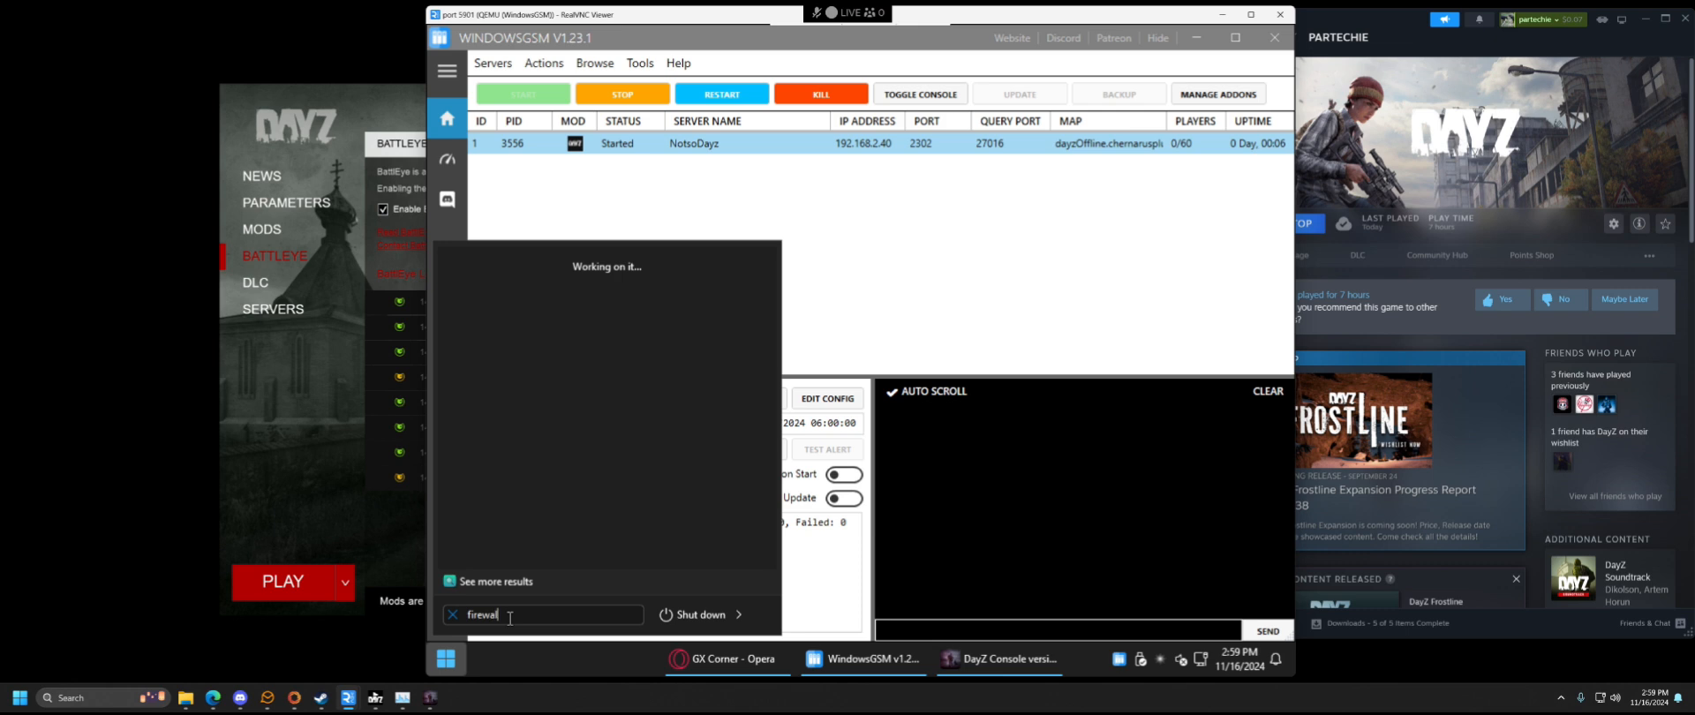
type("l")
key("Return")
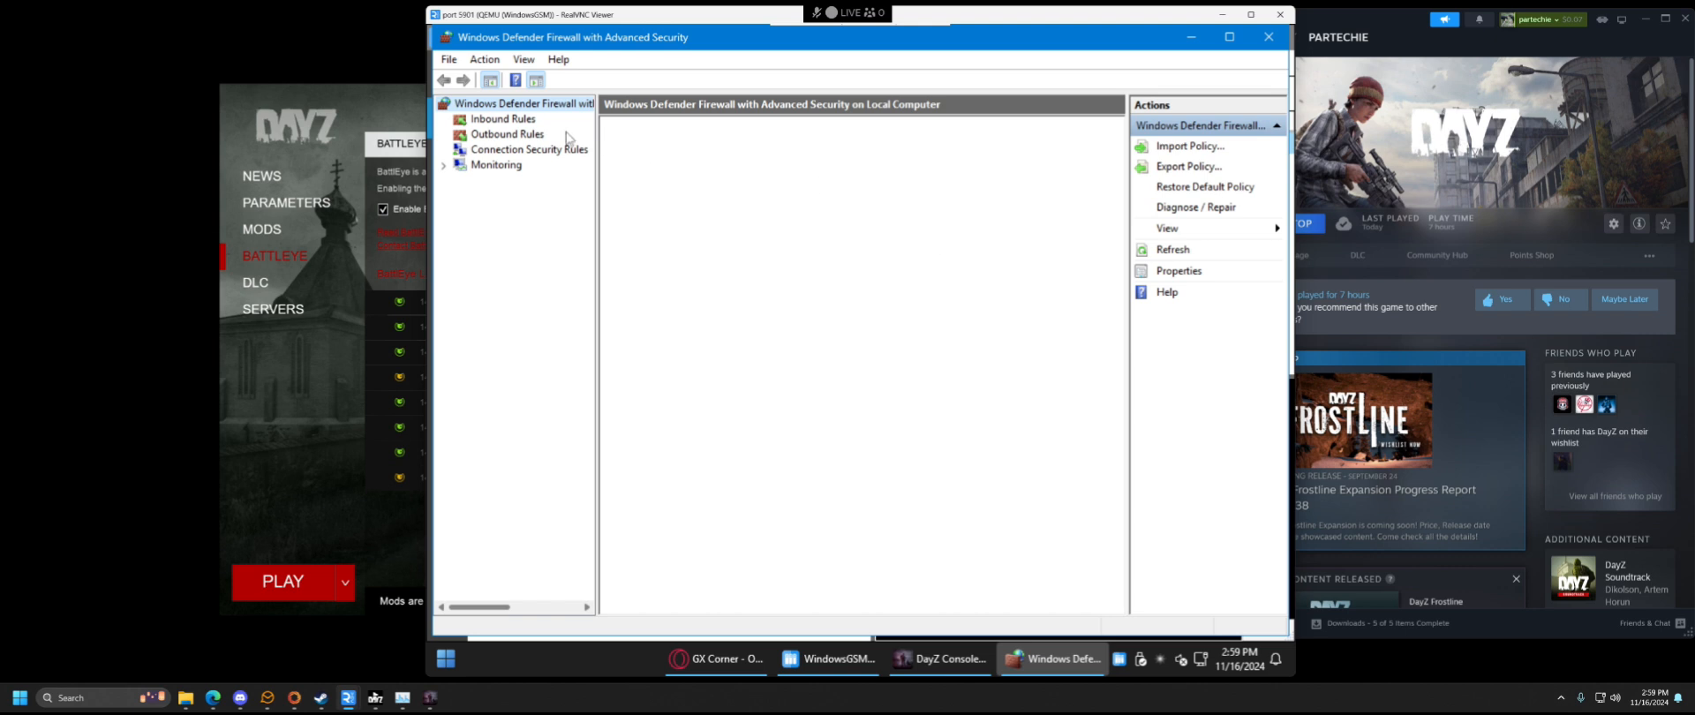
- Examine the firewall's inbound and outbound rules for DayZ entries, then close the firewall window and return to the DayZ game
left_click(508, 122)
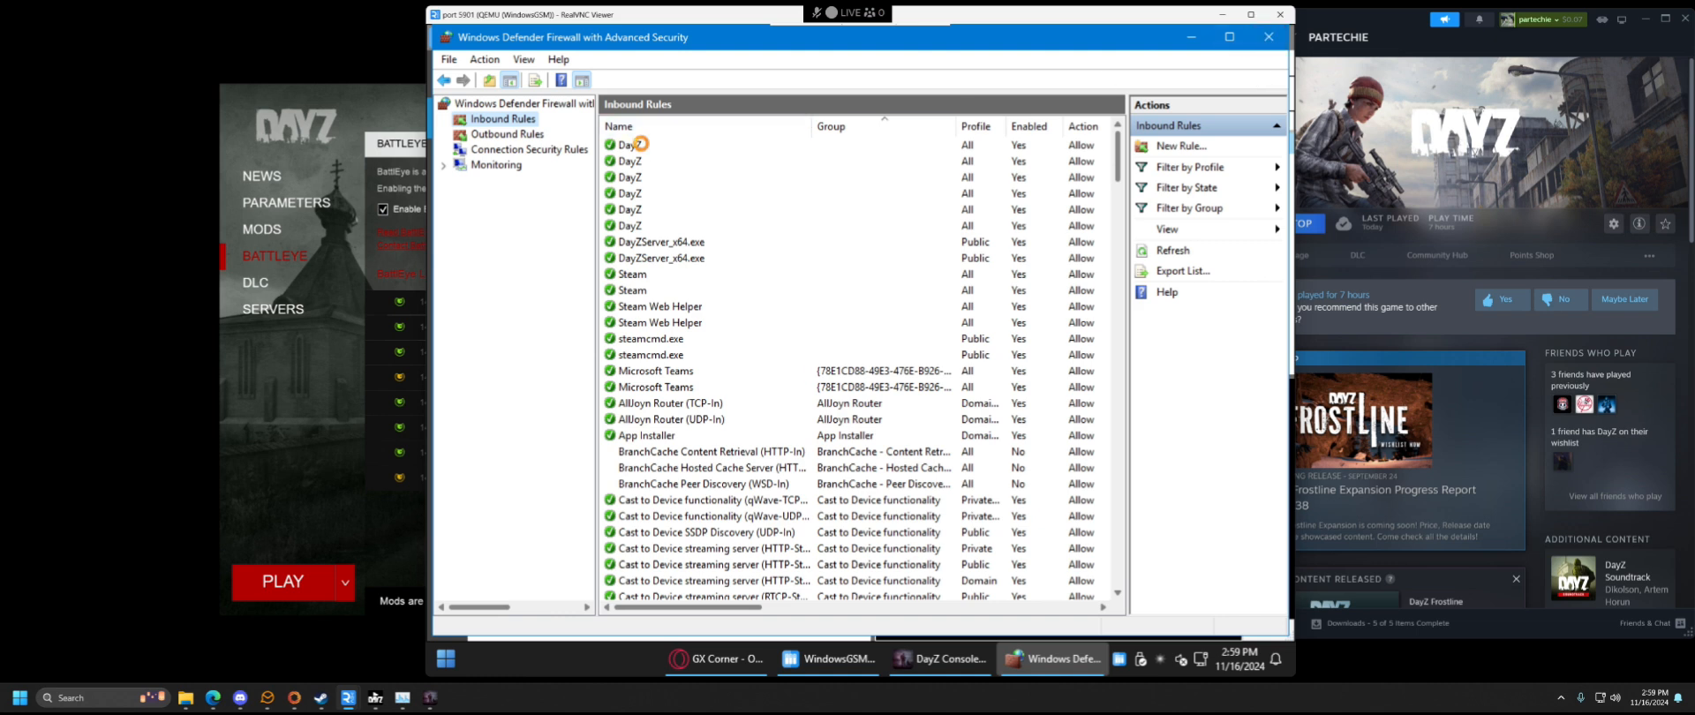
left_click(641, 148)
left_click(528, 135)
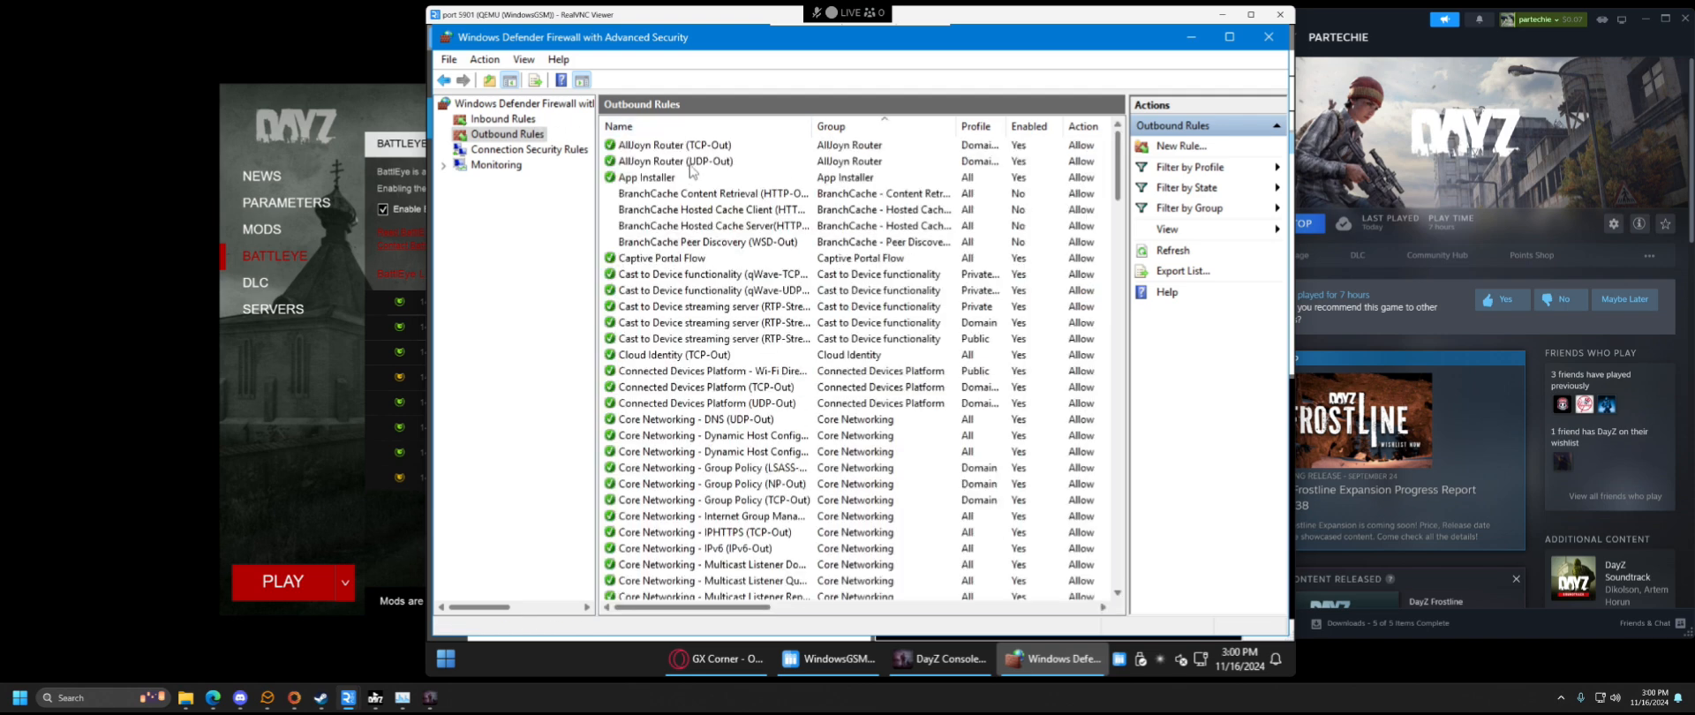
scroll(680, 449, "down", 10)
scroll(679, 448, "up", 3)
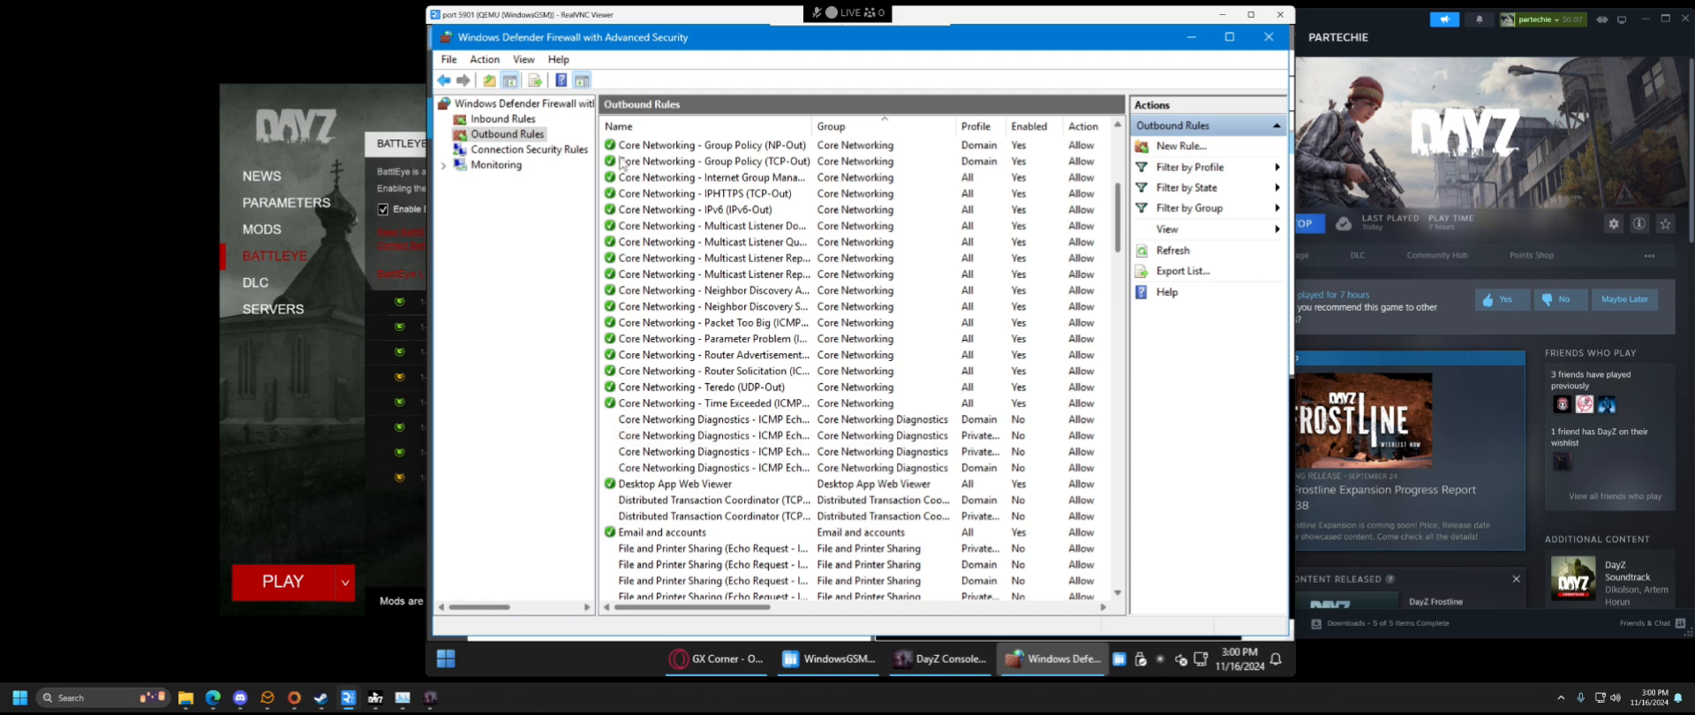
left_click(517, 119)
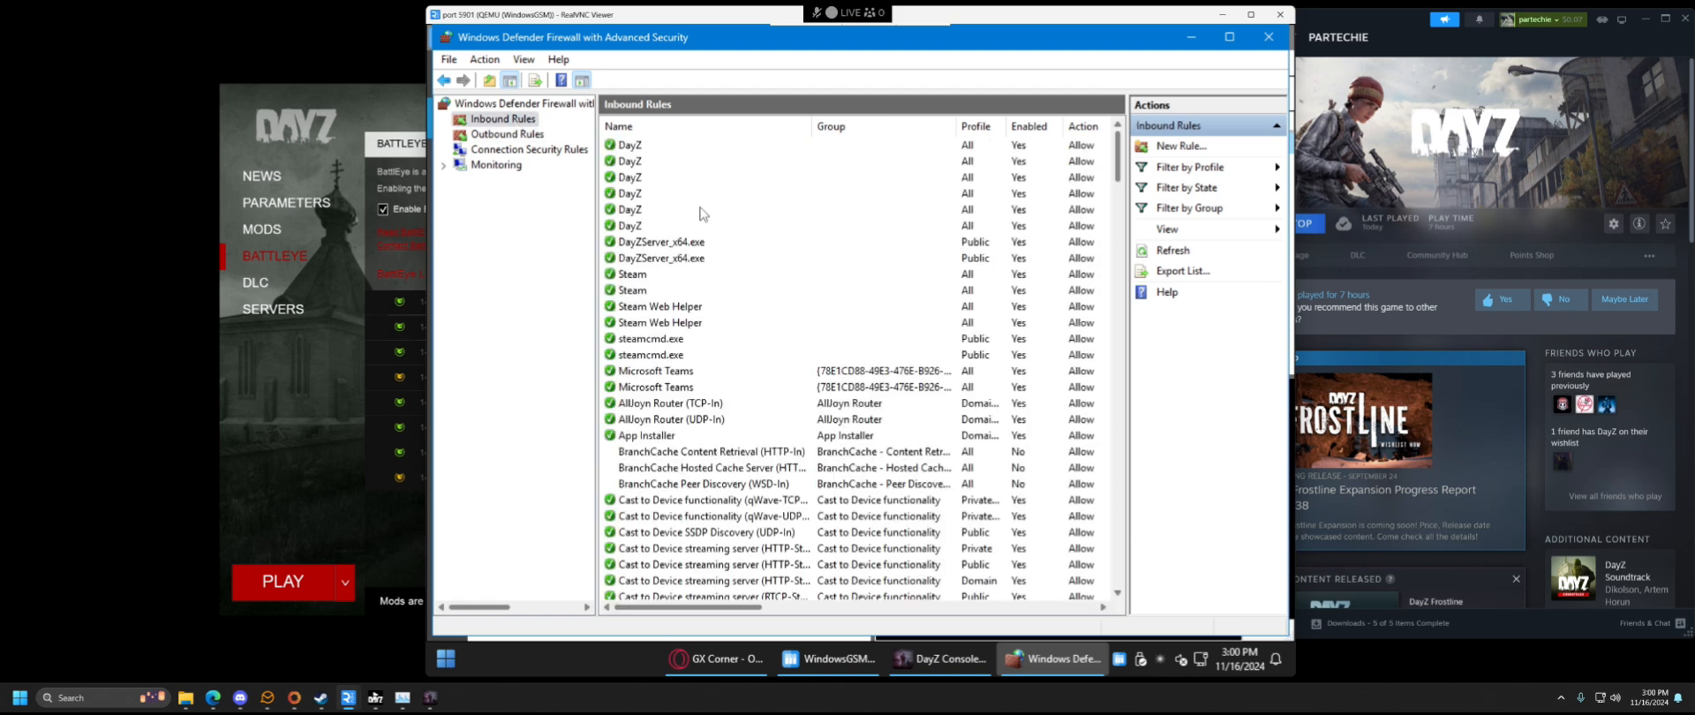
left_click(655, 242)
left_click(1022, 259)
left_click(1037, 230)
left_click(1064, 209)
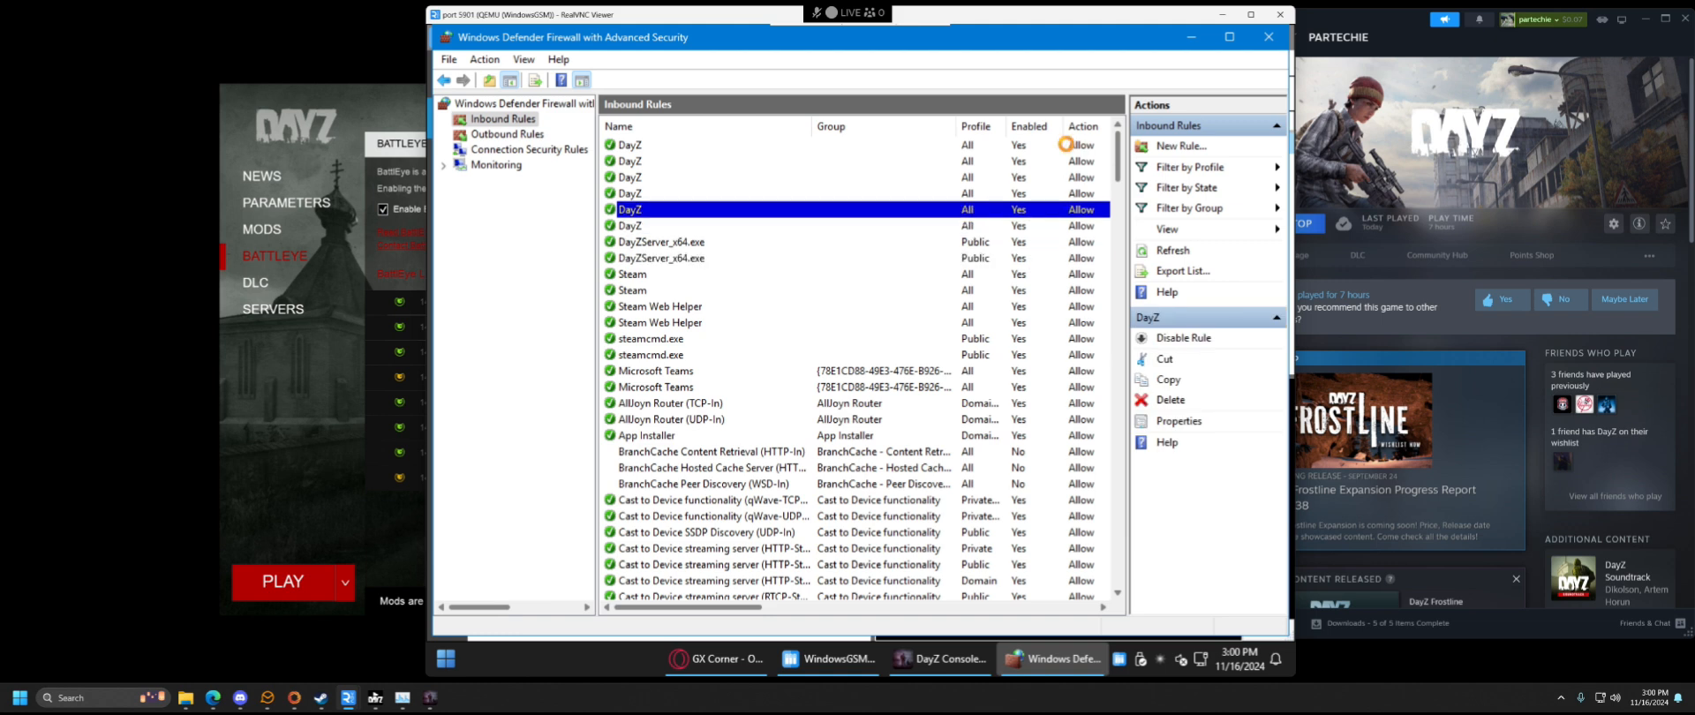
left_click(1065, 144)
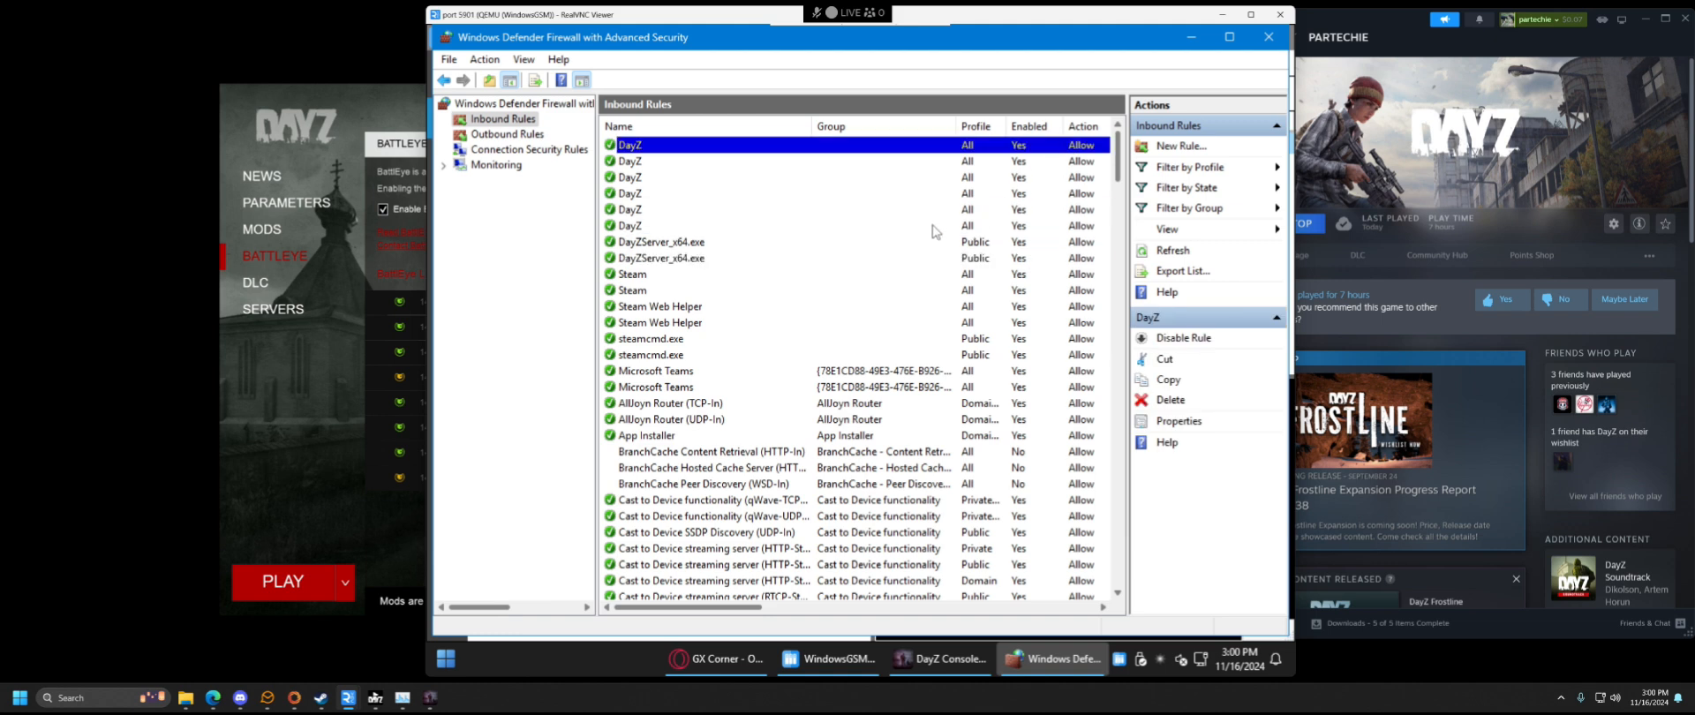
left_click(1268, 37)
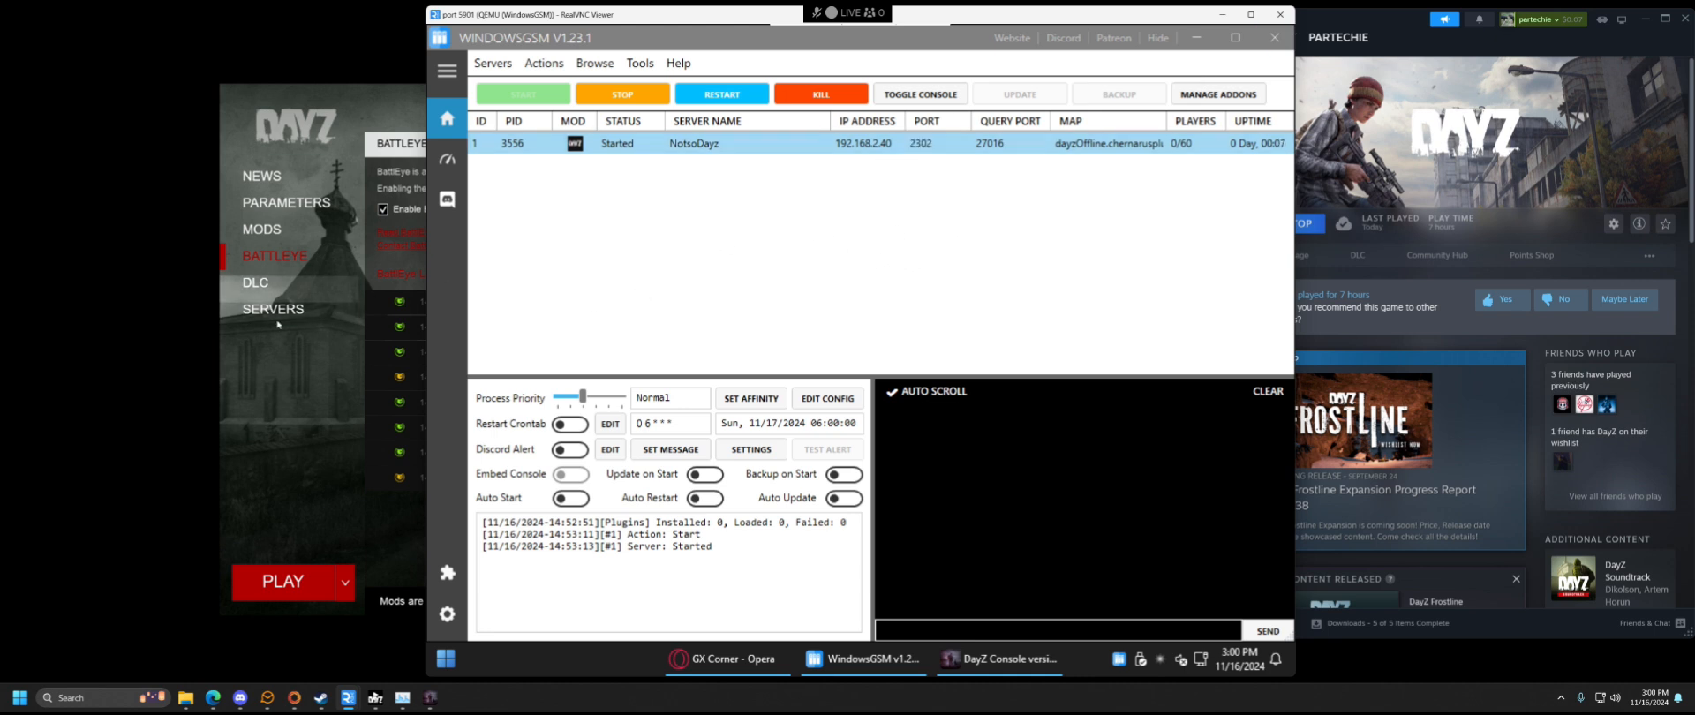
left_click(430, 698)
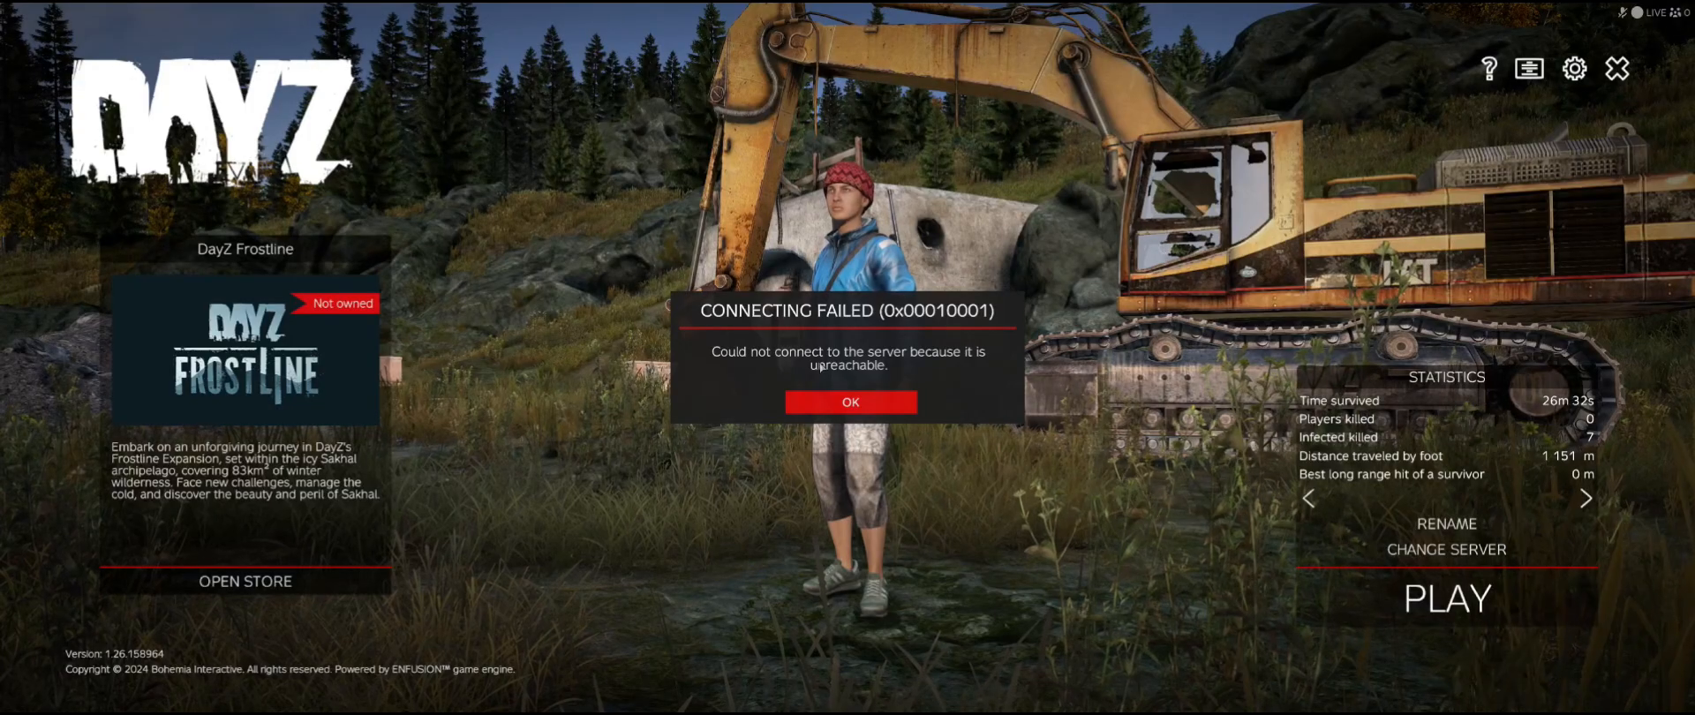
- Retry the last played server from the main menu and the NotsoDayZ favorite in the server browser, closing each connection error
left_click(850, 402)
left_click(1411, 600)
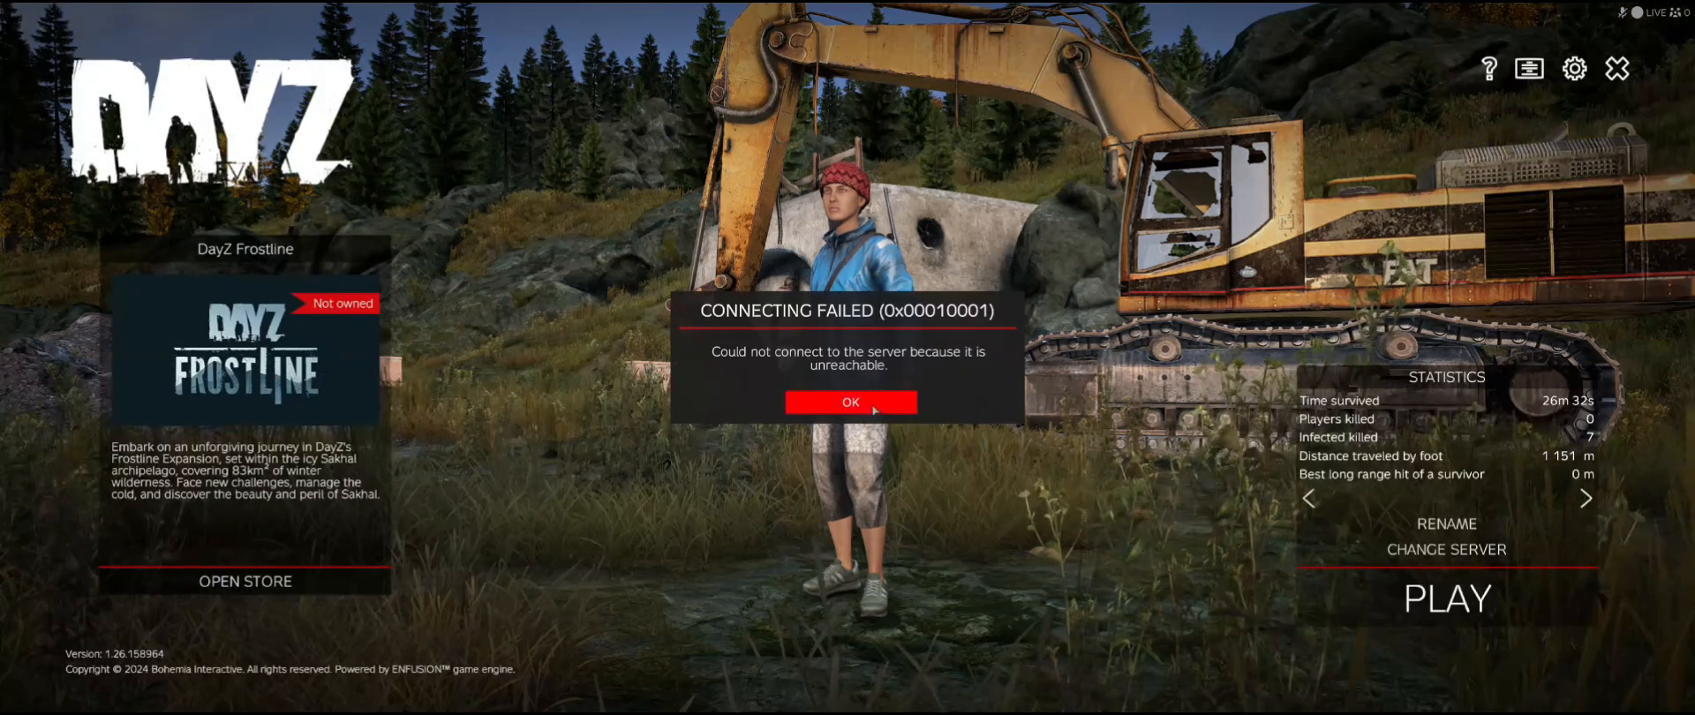
left_click(874, 408)
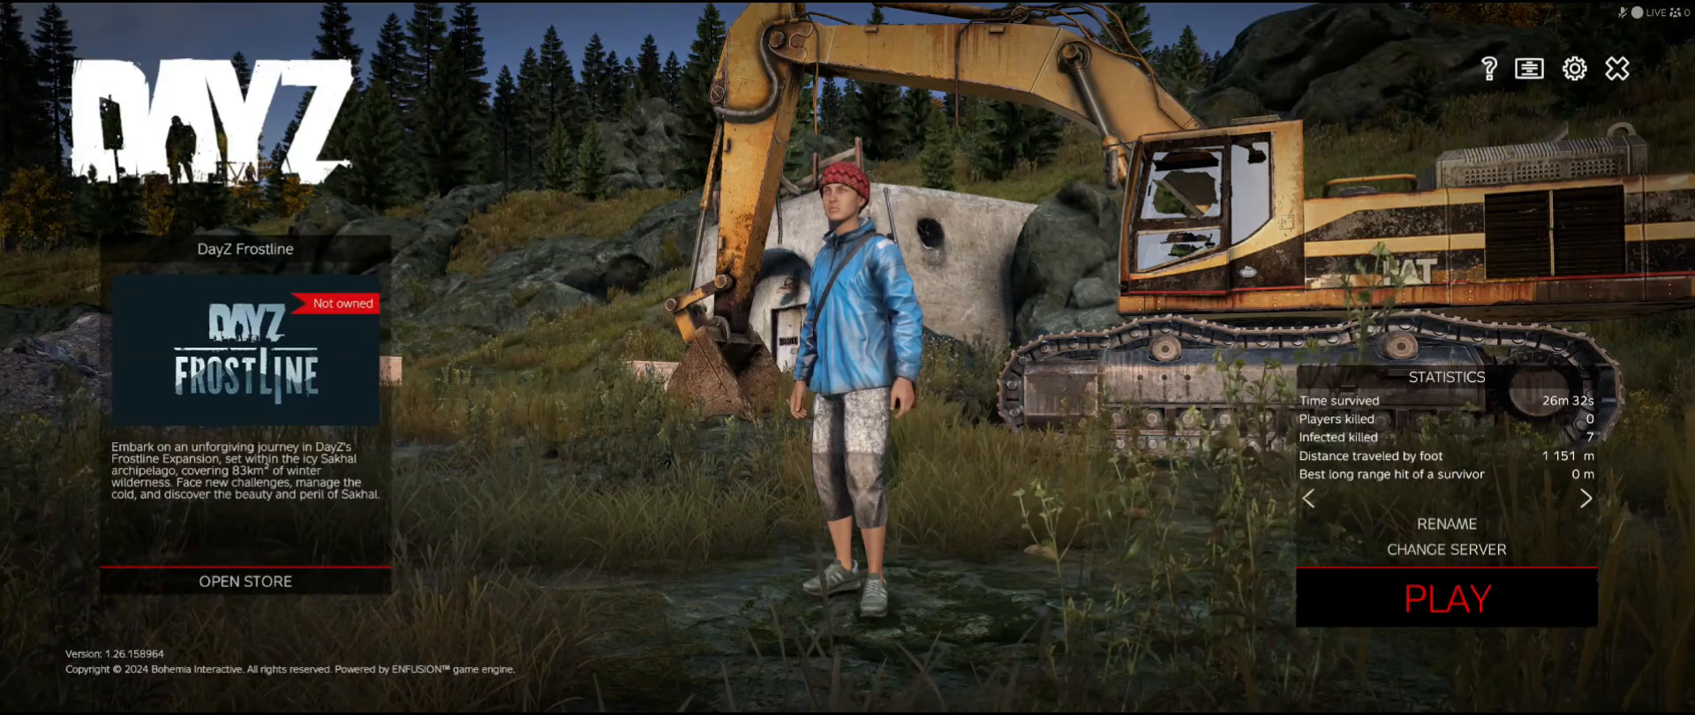
left_click(1483, 558)
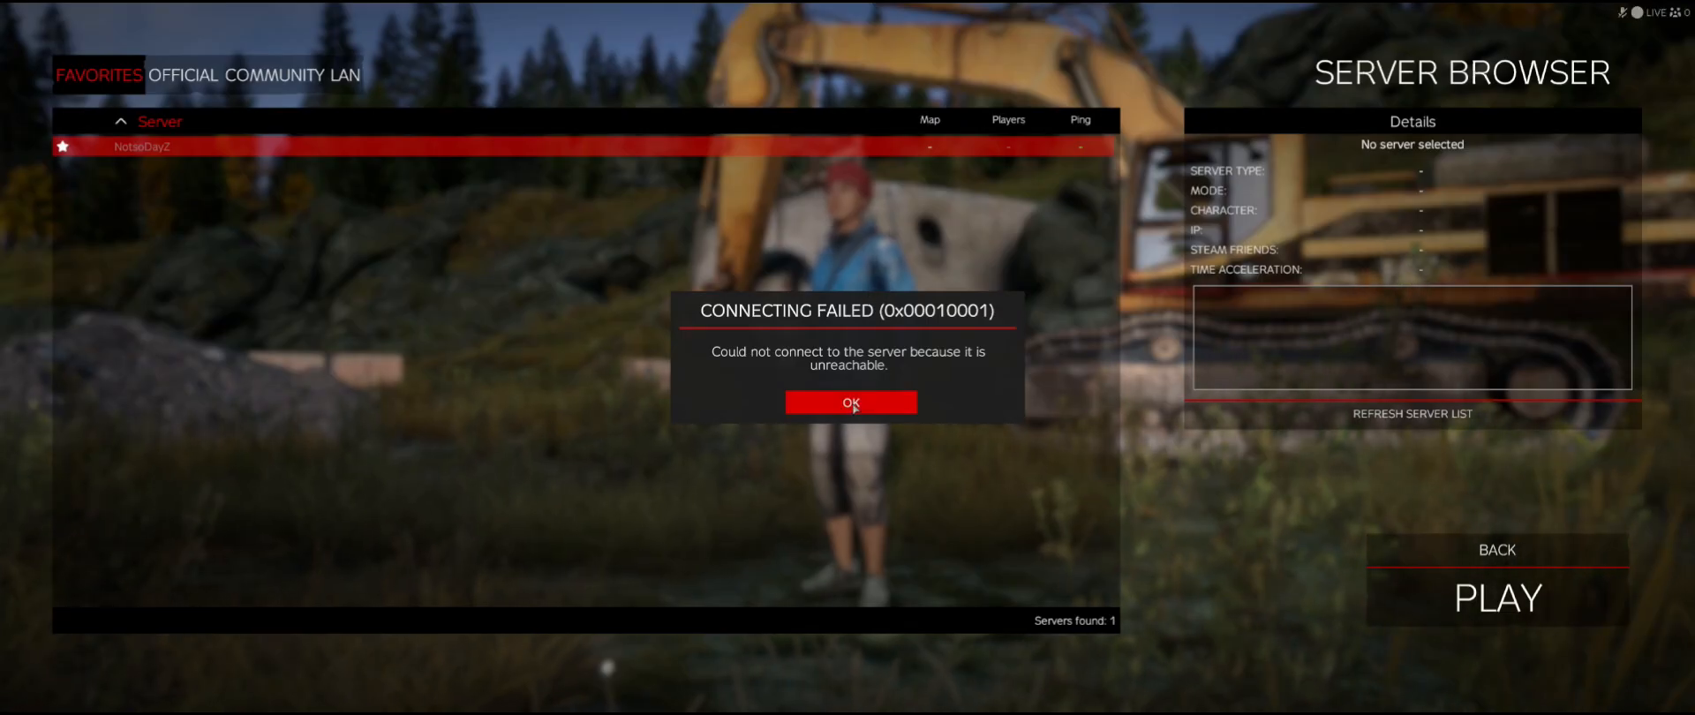
left_click(851, 403)
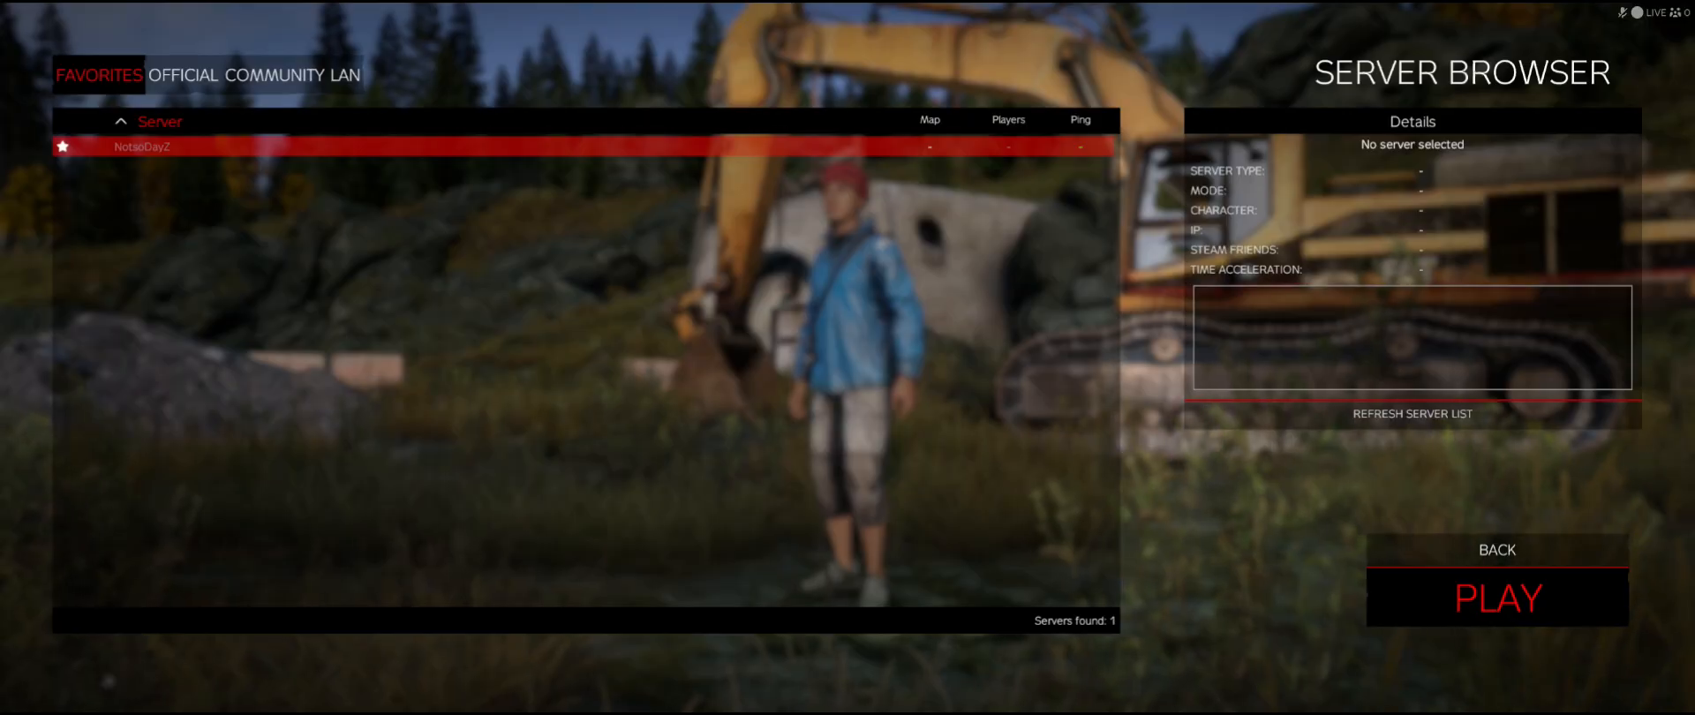
- Switch from the game to the desktop, open and close Sticky Password, and return to the WindowsGSM virtual machine window
key("alt+Tab")
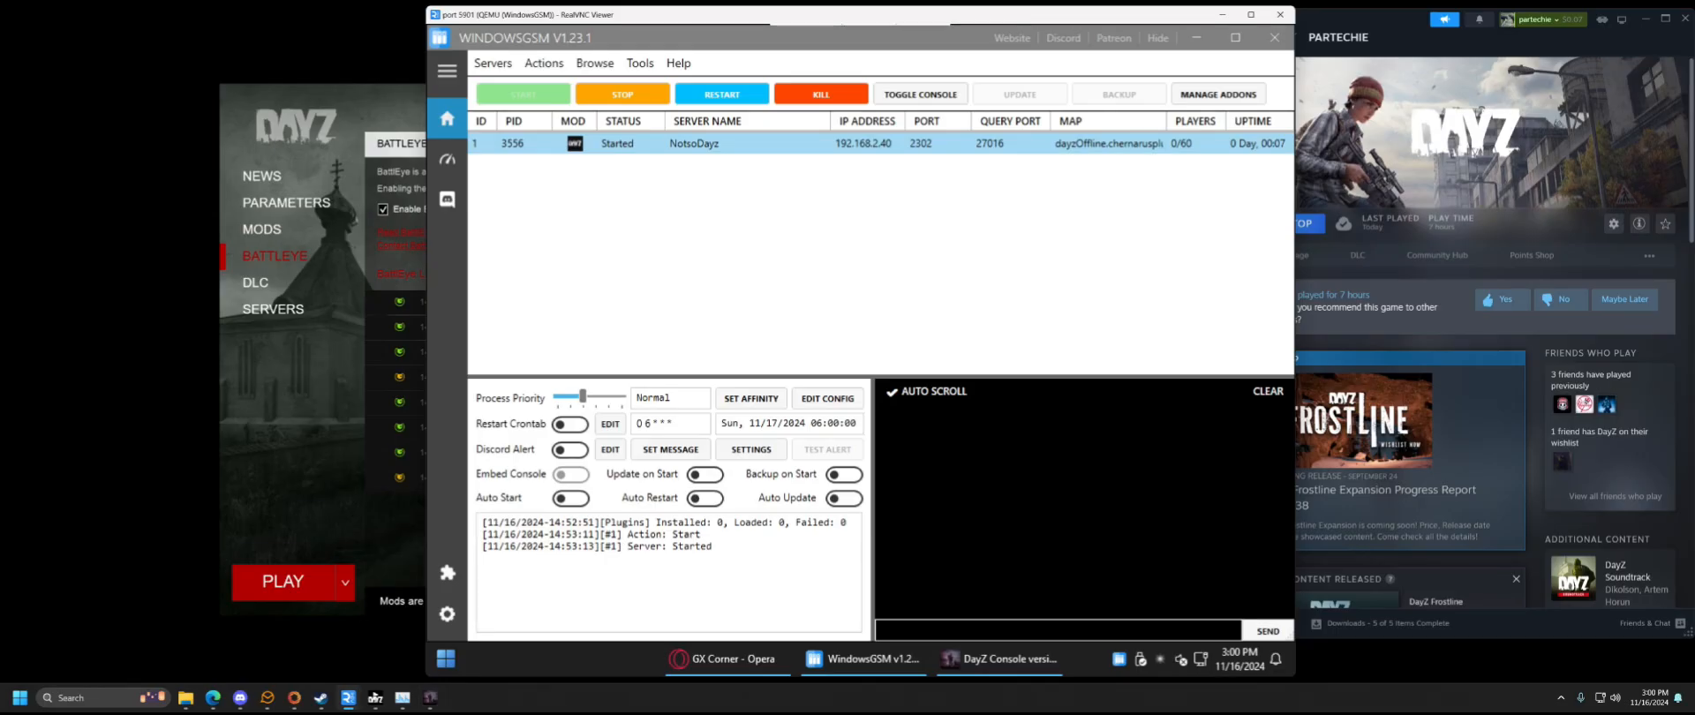
left_click(1562, 699)
left_click(1560, 660)
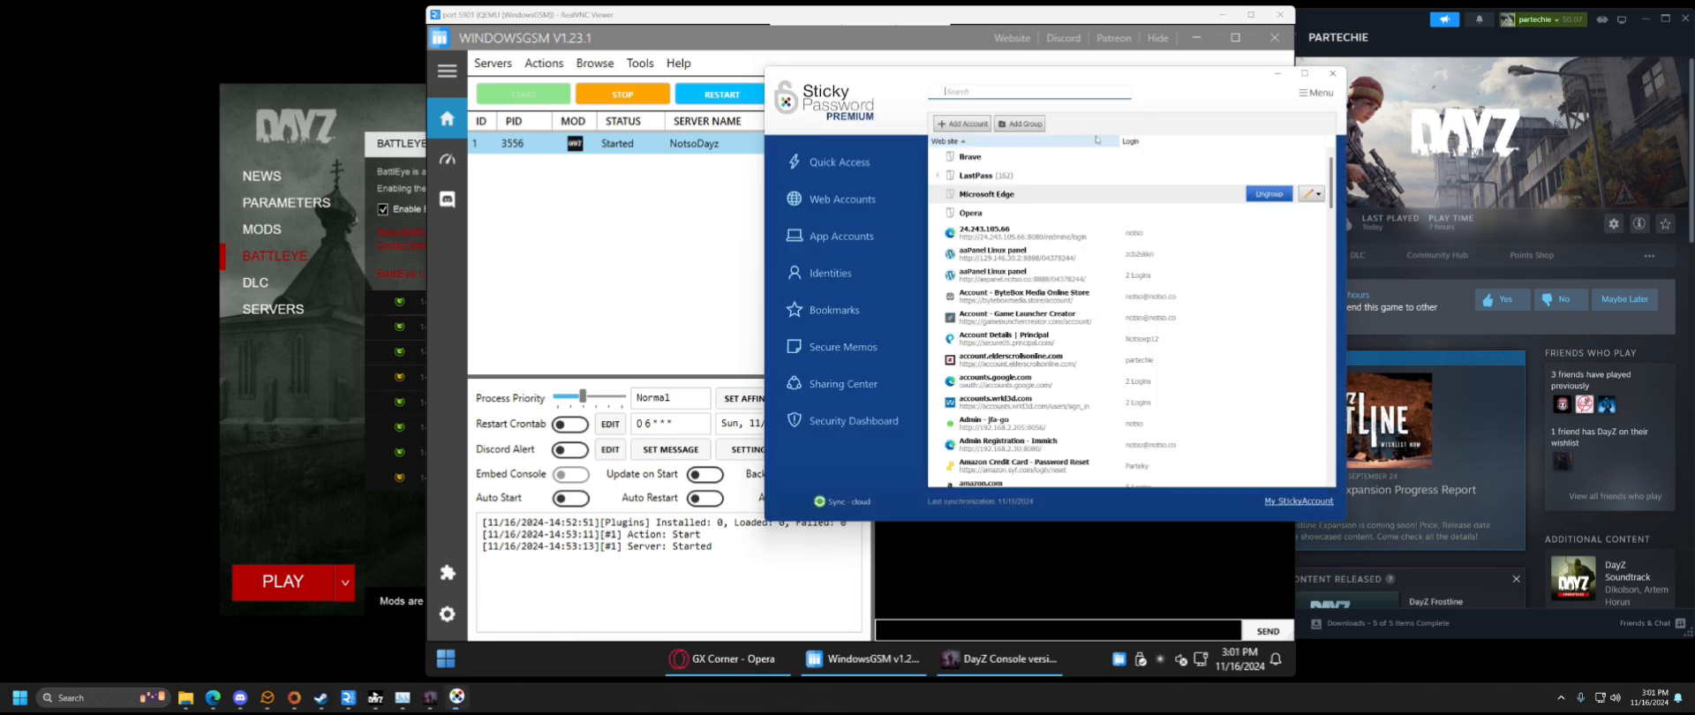
left_click(1333, 73)
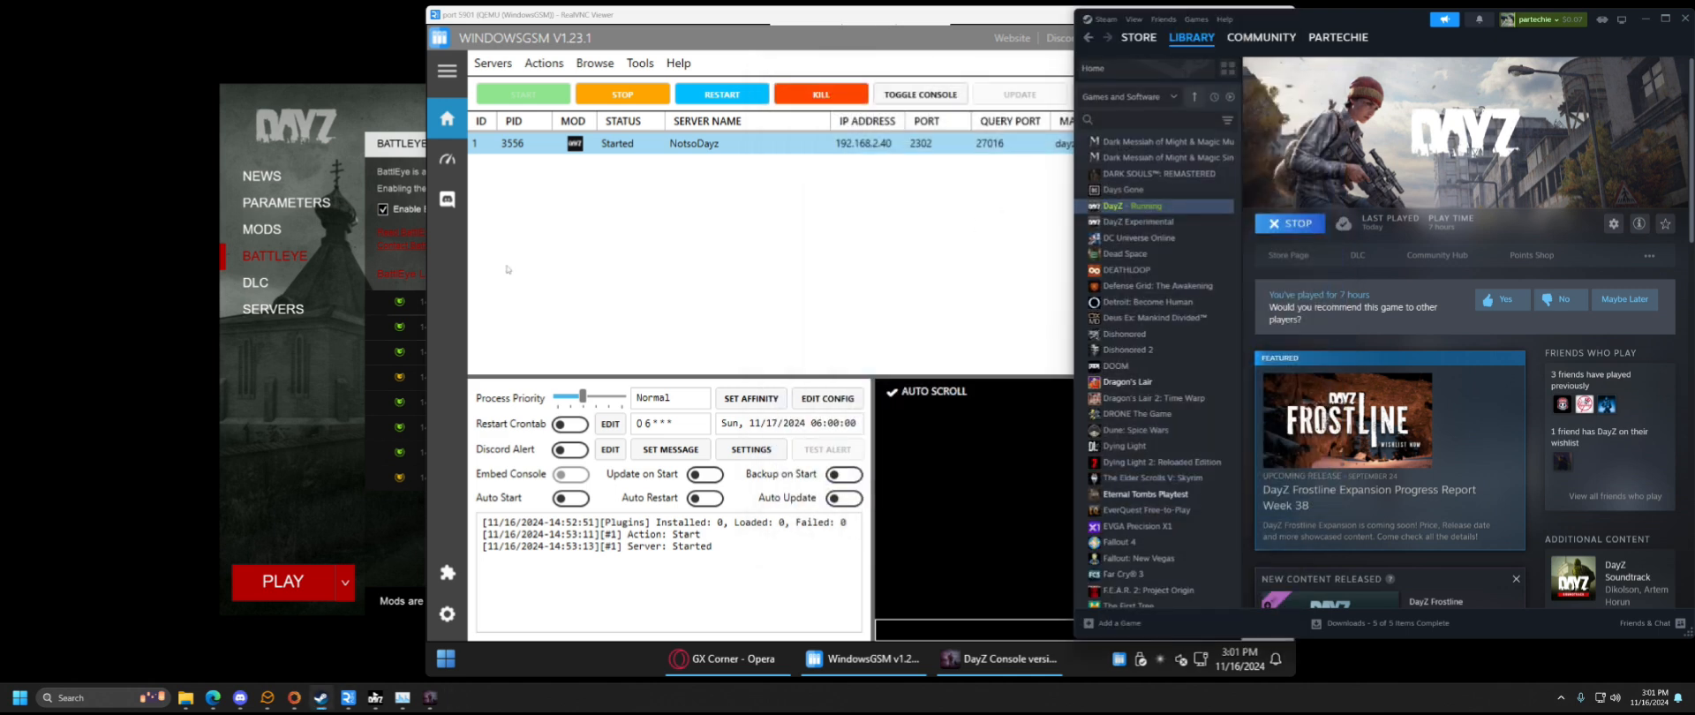
mouse_move(214, 703)
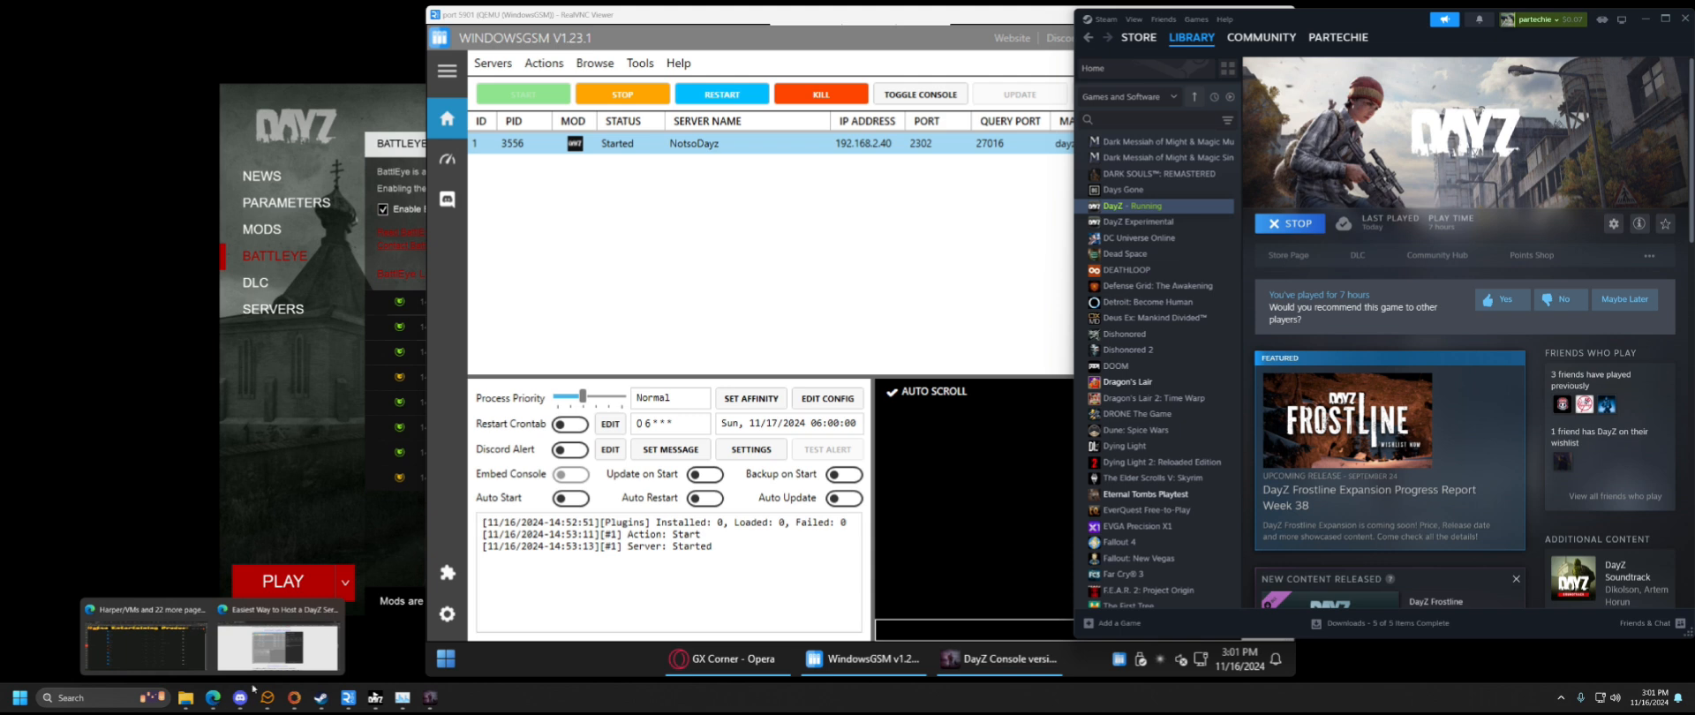
left_click(686, 295)
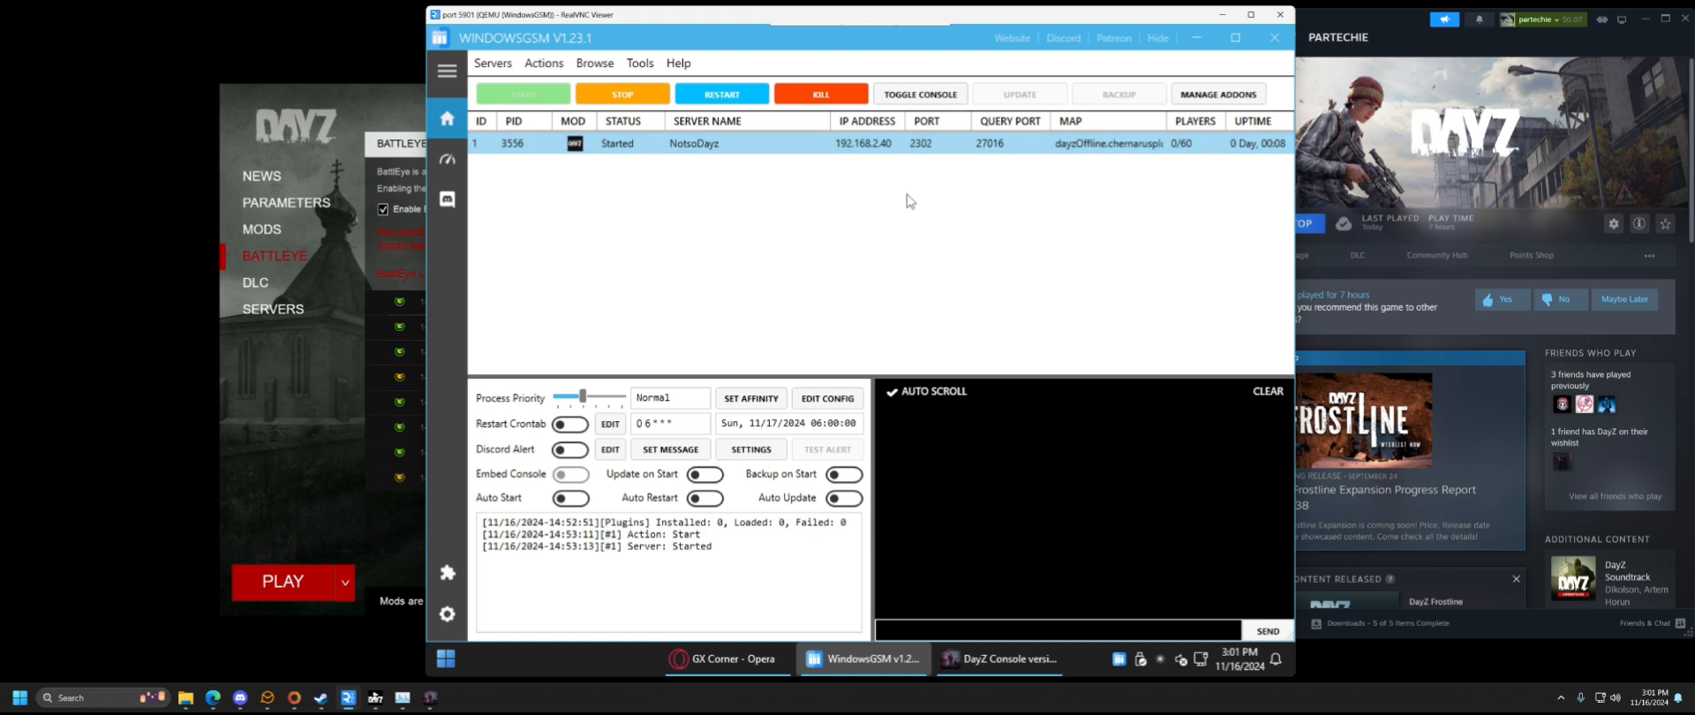
- Review the port-opening section of the DayZ hosting guide in the browser and open the router login page at 192.168.2.1 in a new tab
mouse_move(211, 703)
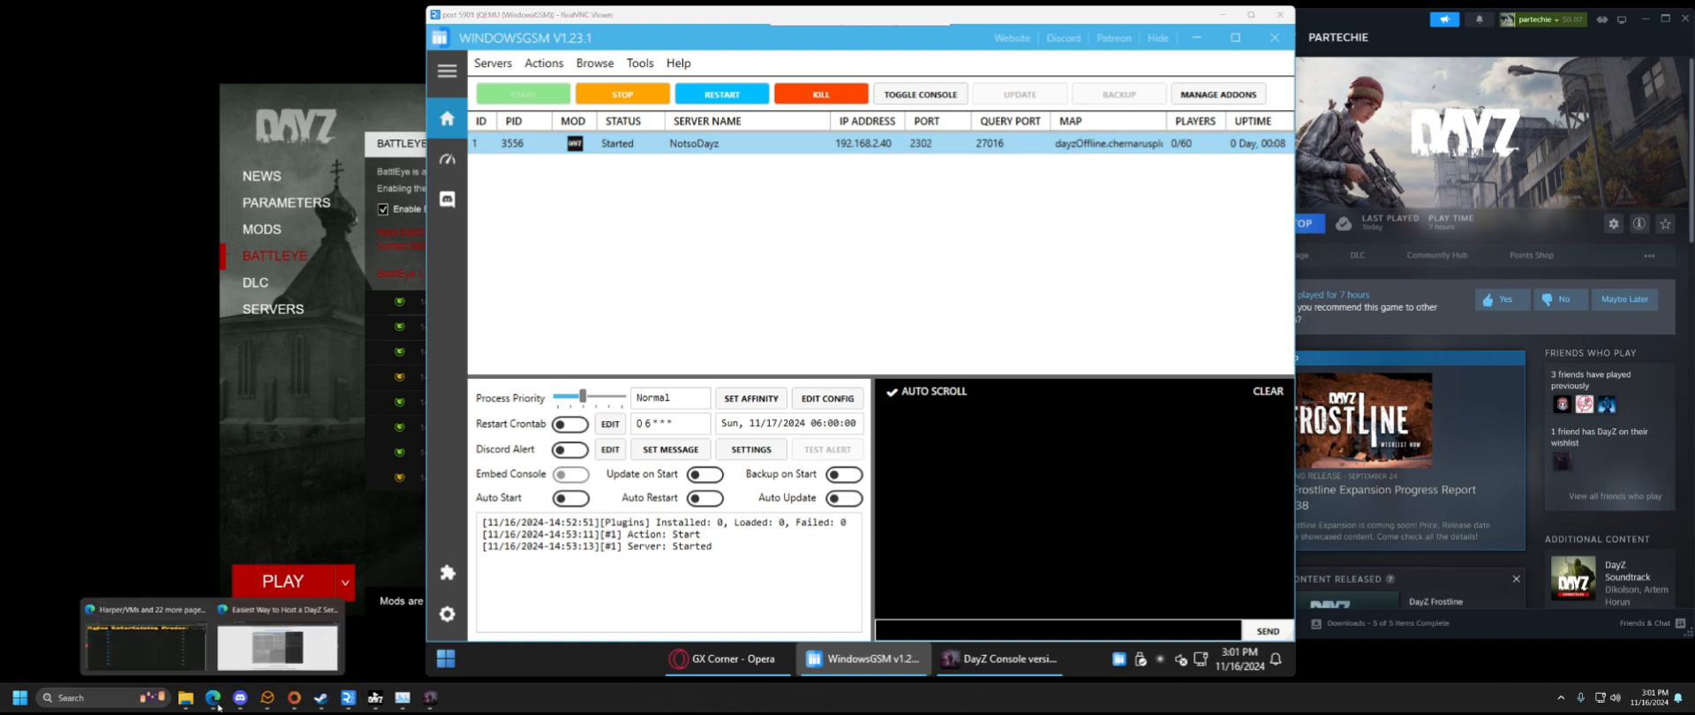
left_click(246, 650)
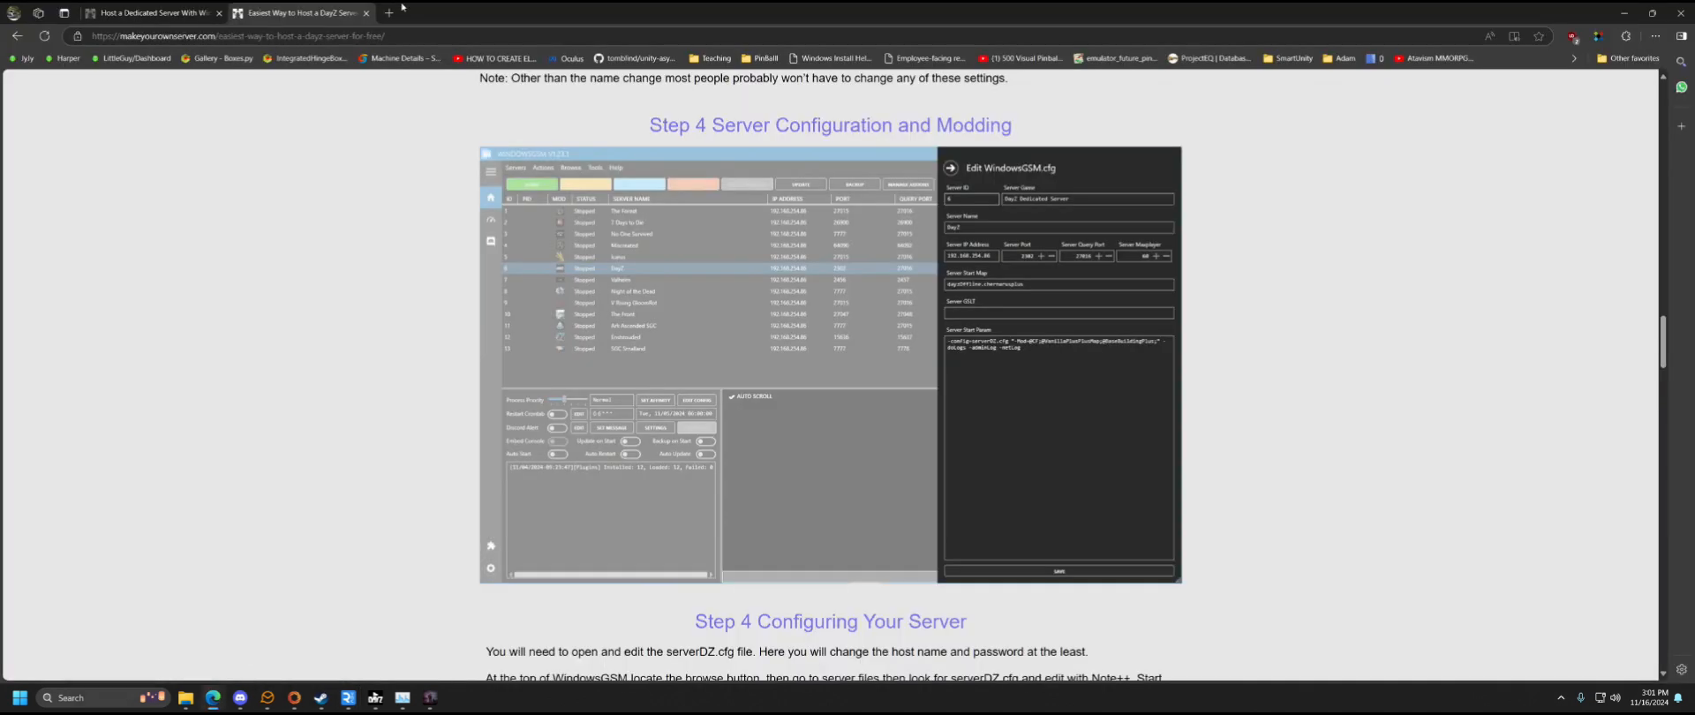
scroll(397, 349, "up", 4)
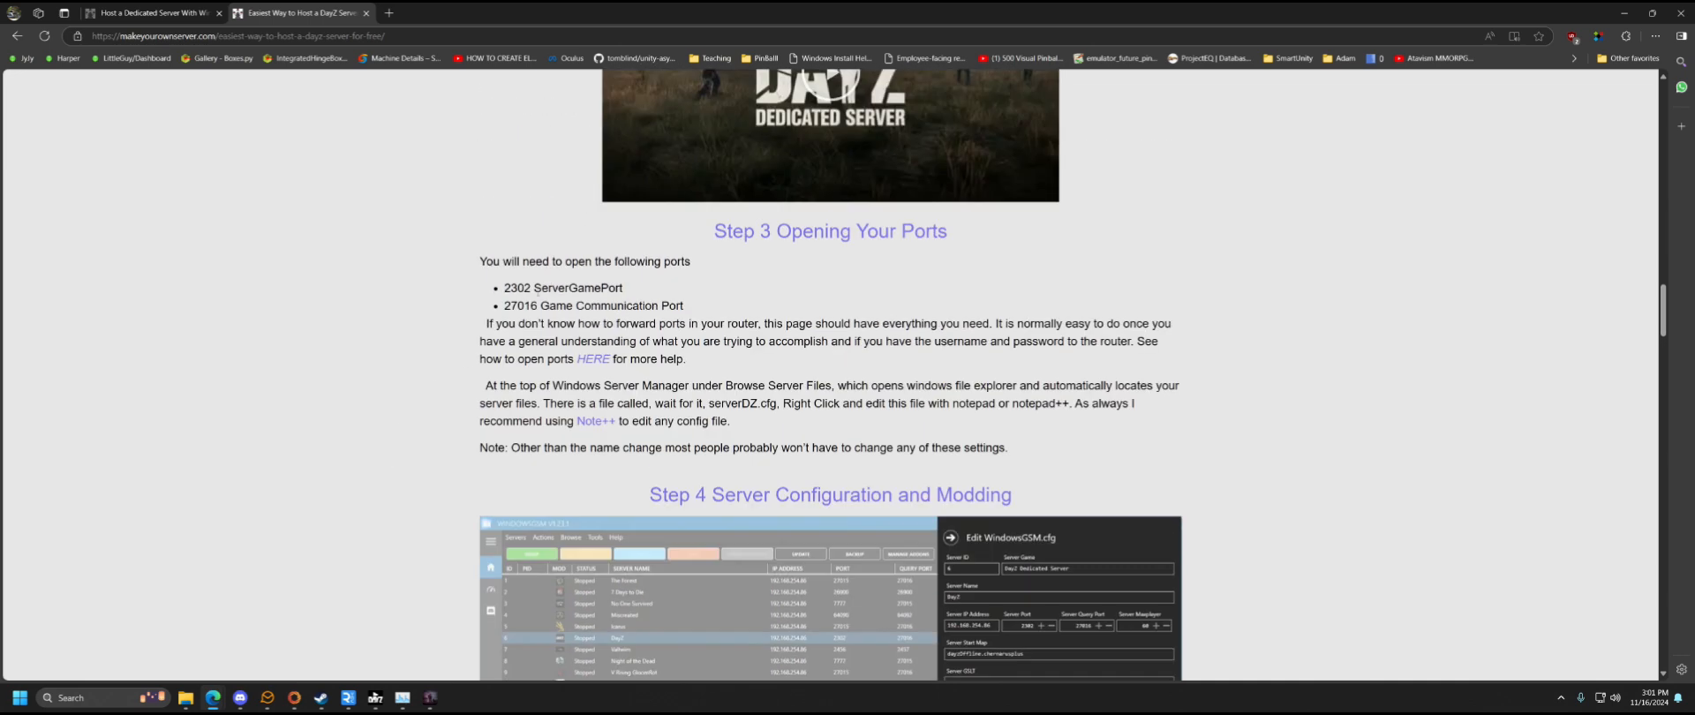
left_click(389, 13)
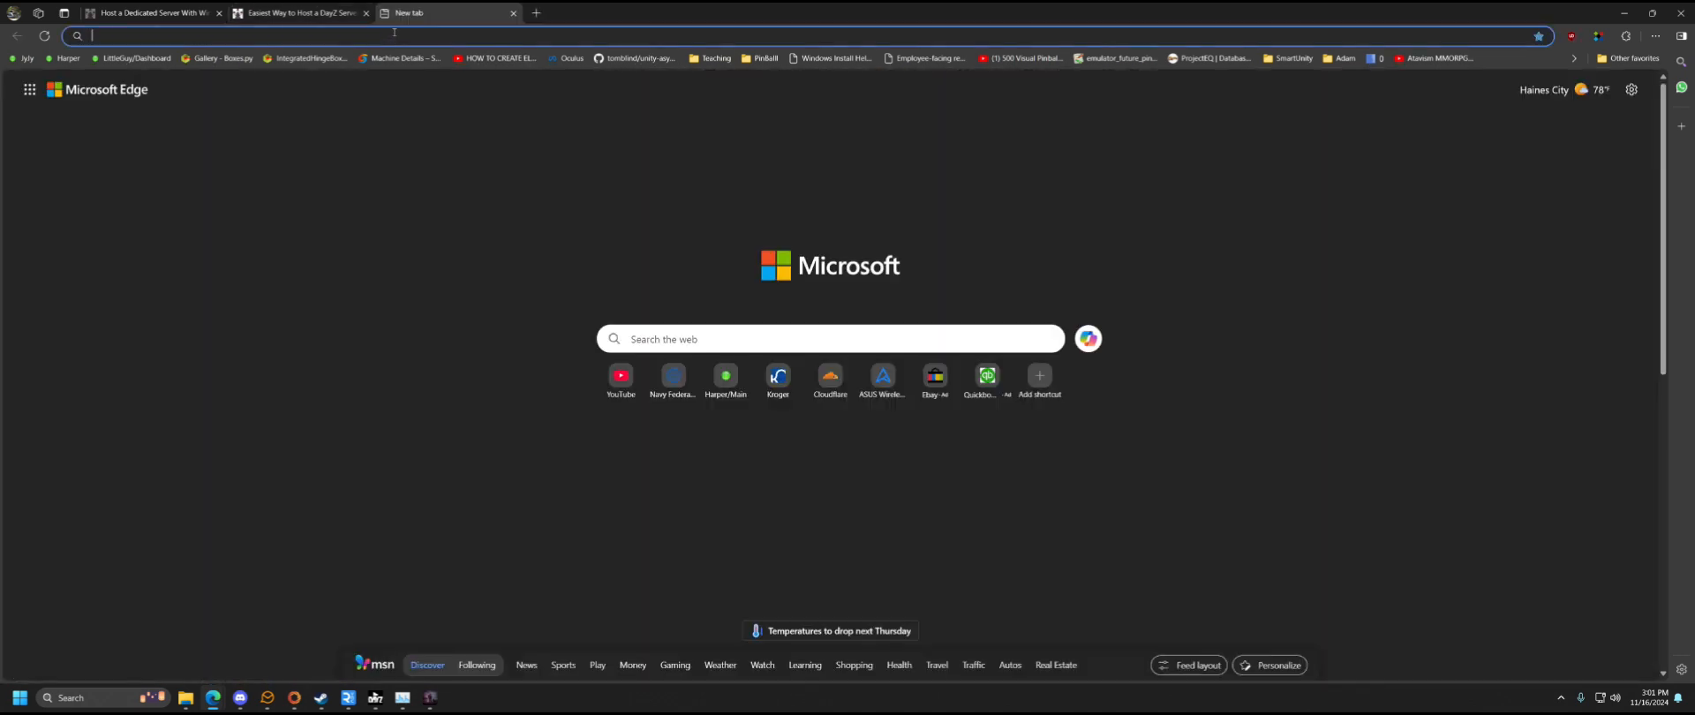
type("192.168.")
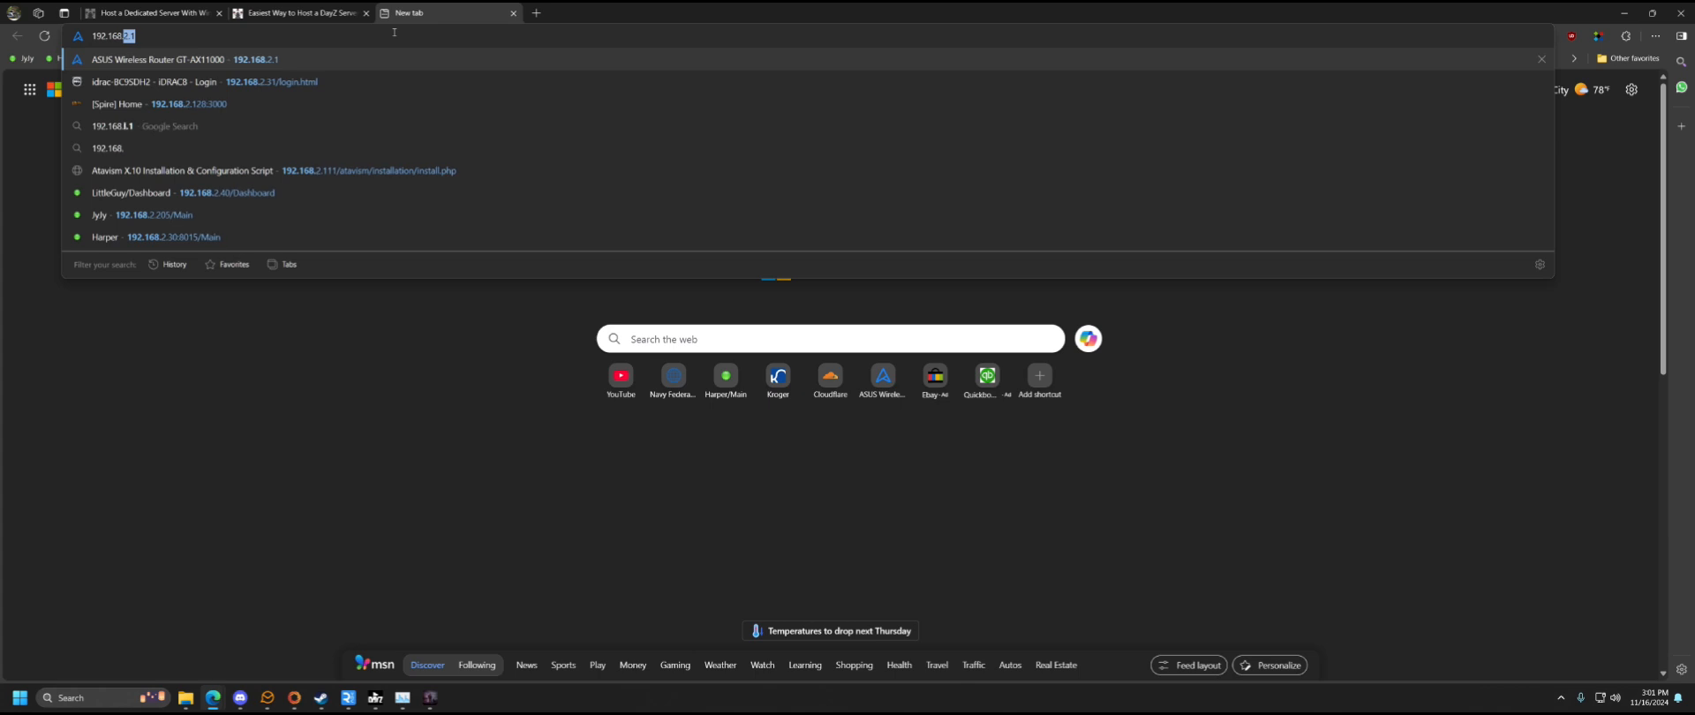
key("Return")
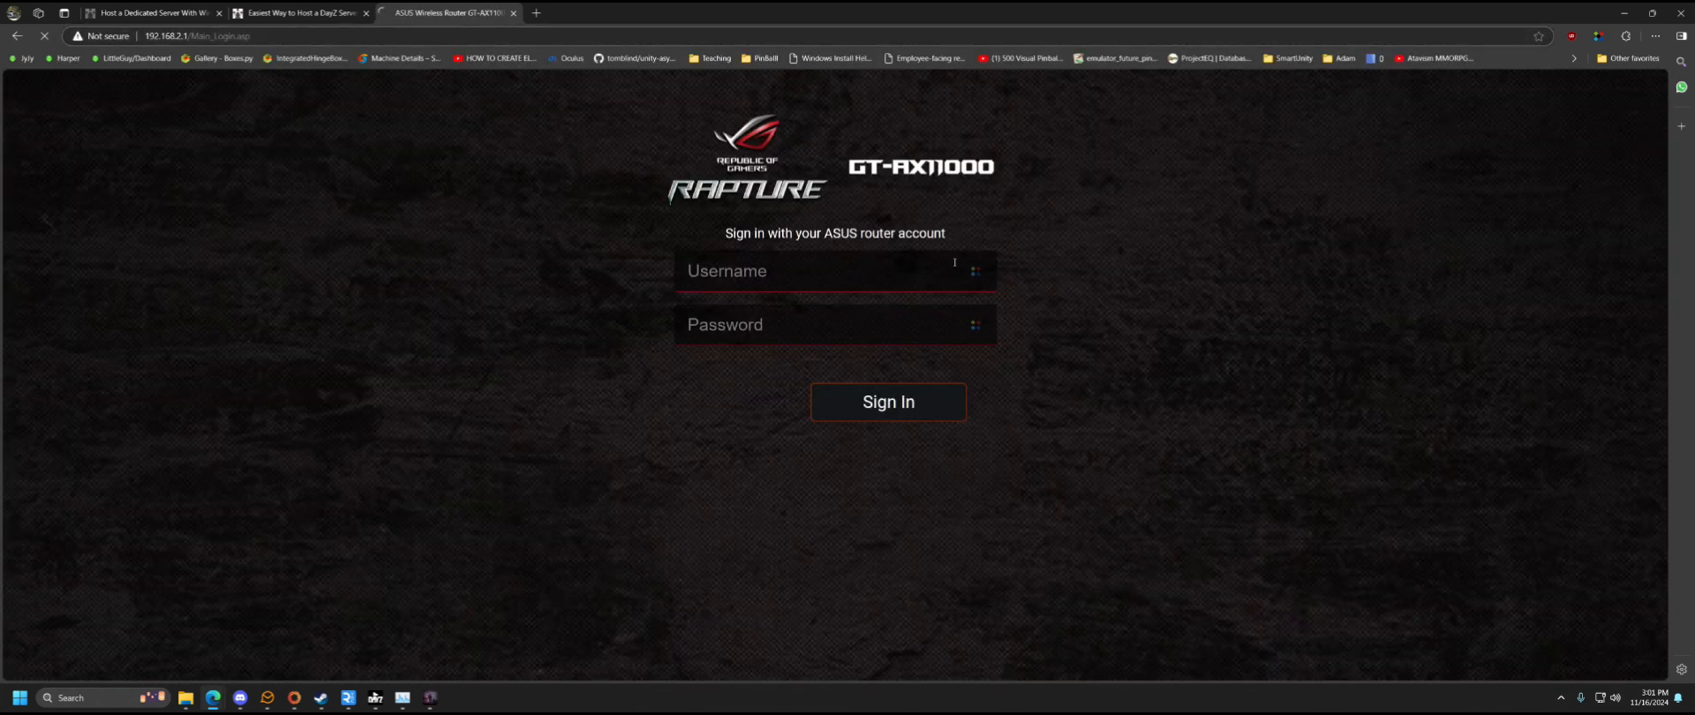
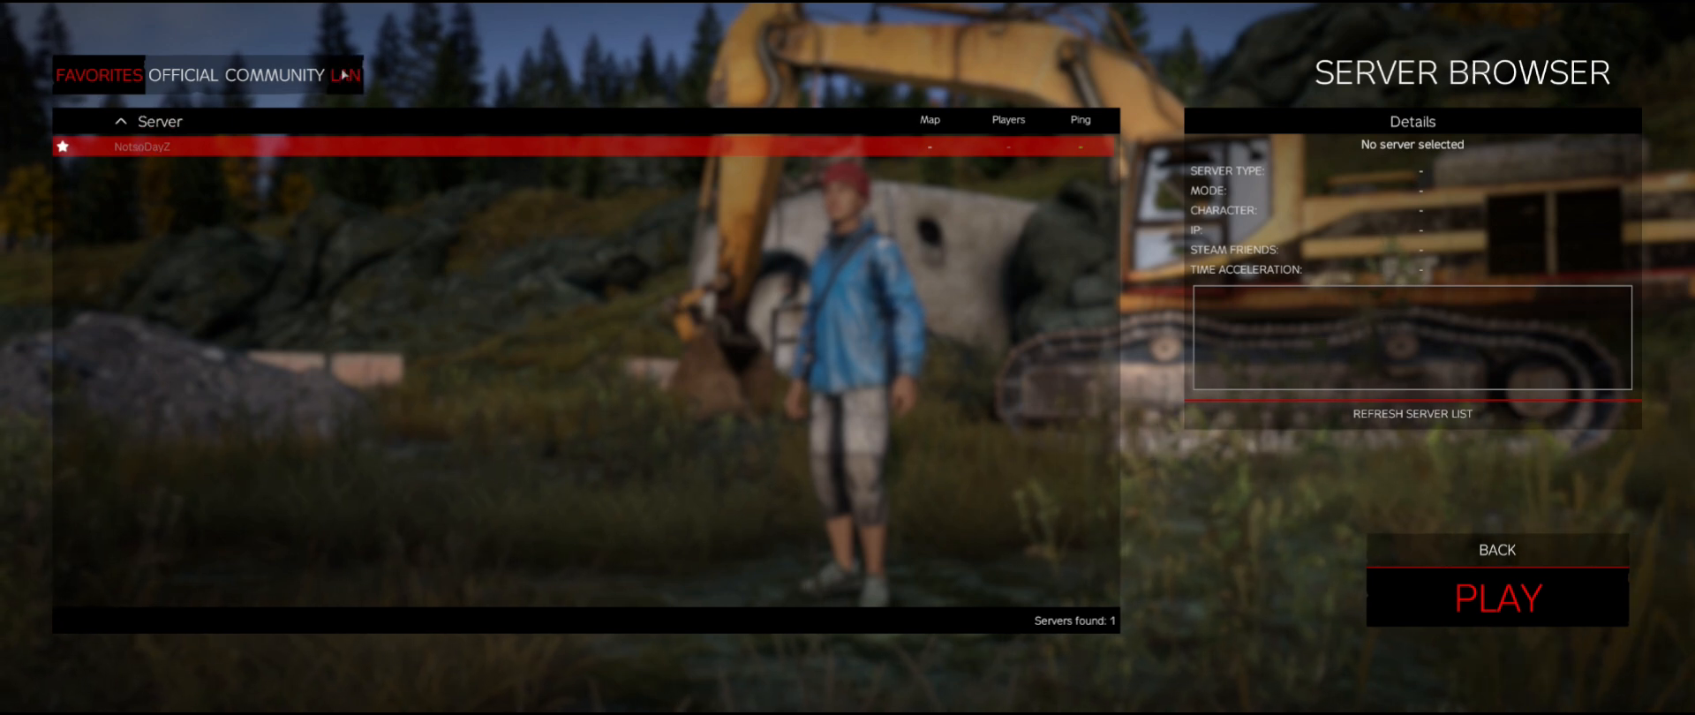
- Try to join the NotsoDayz server from the game's LAN server list, entering the game password and closing the connection error
left_click(342, 78)
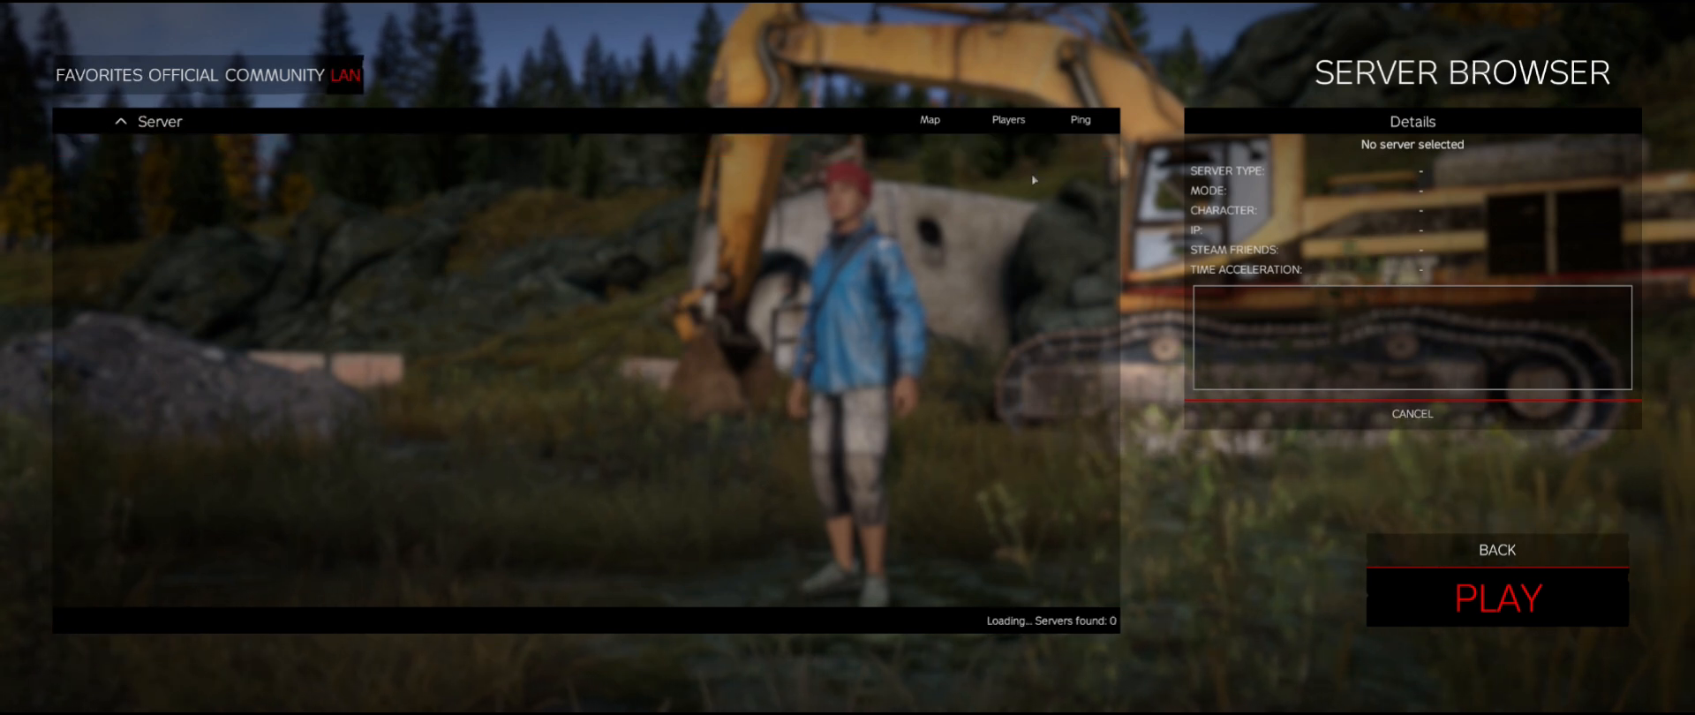
left_click(156, 150)
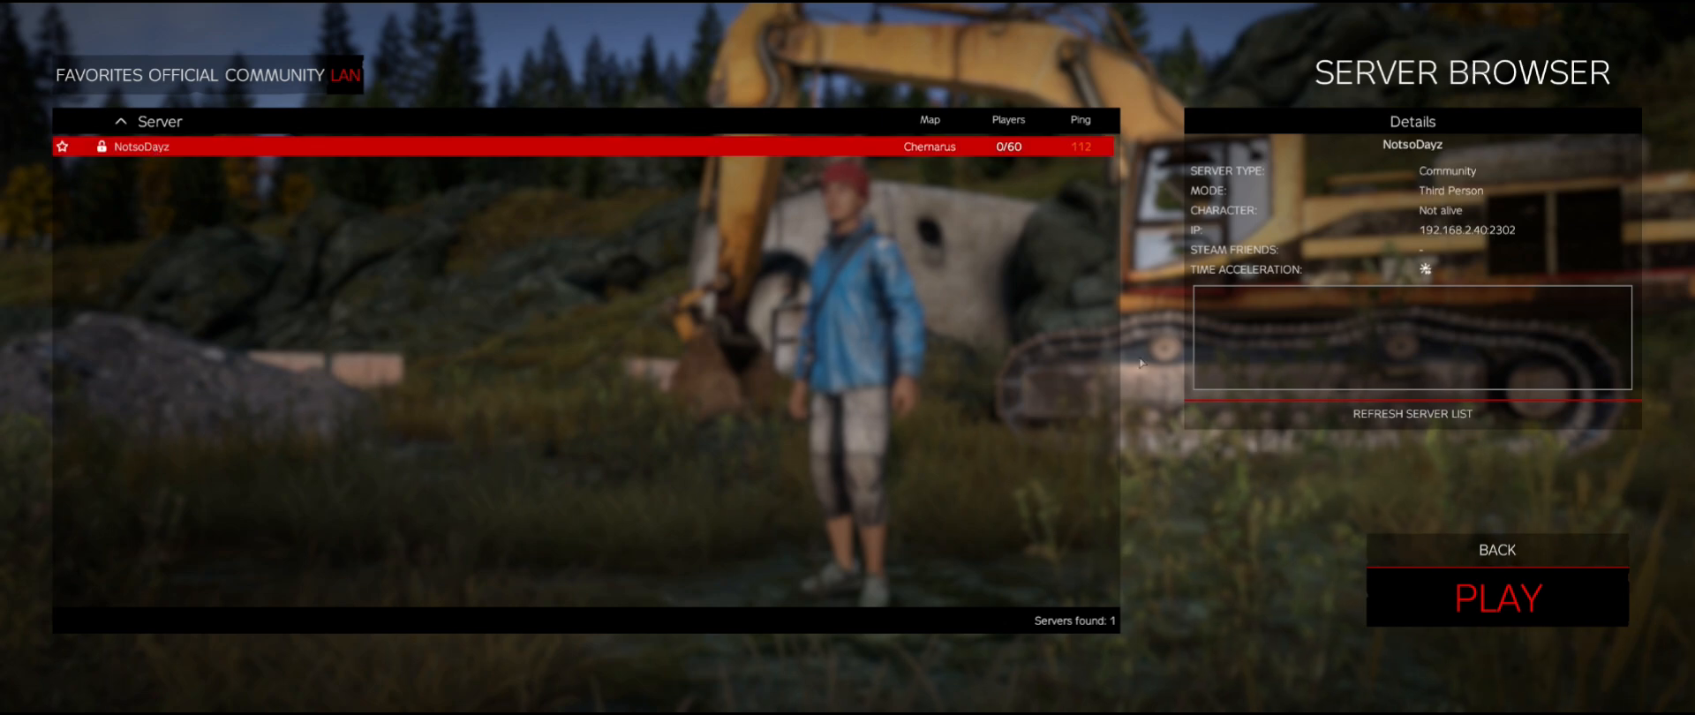
left_click(1488, 608)
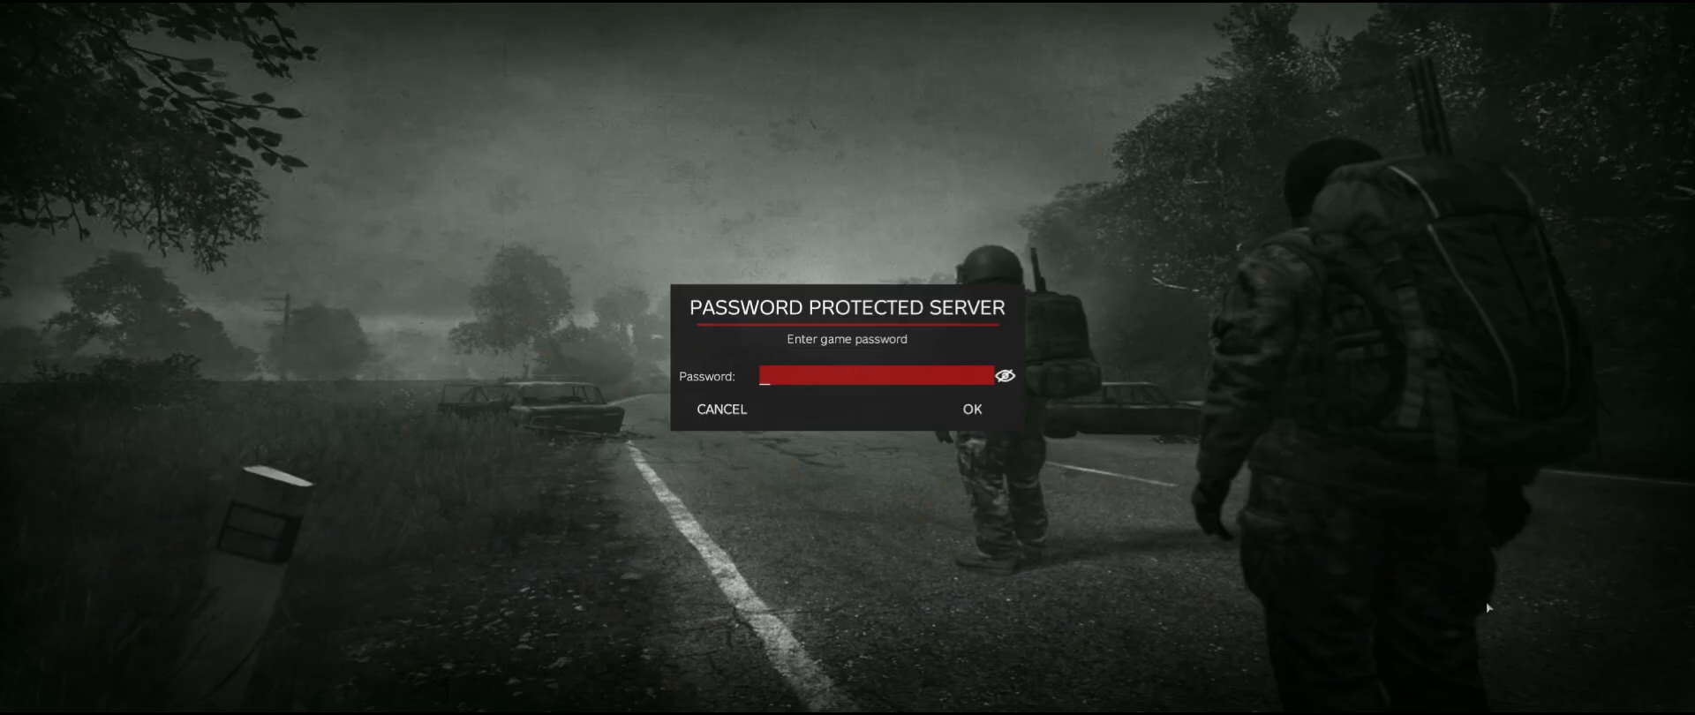
type("****")
left_click(972, 409)
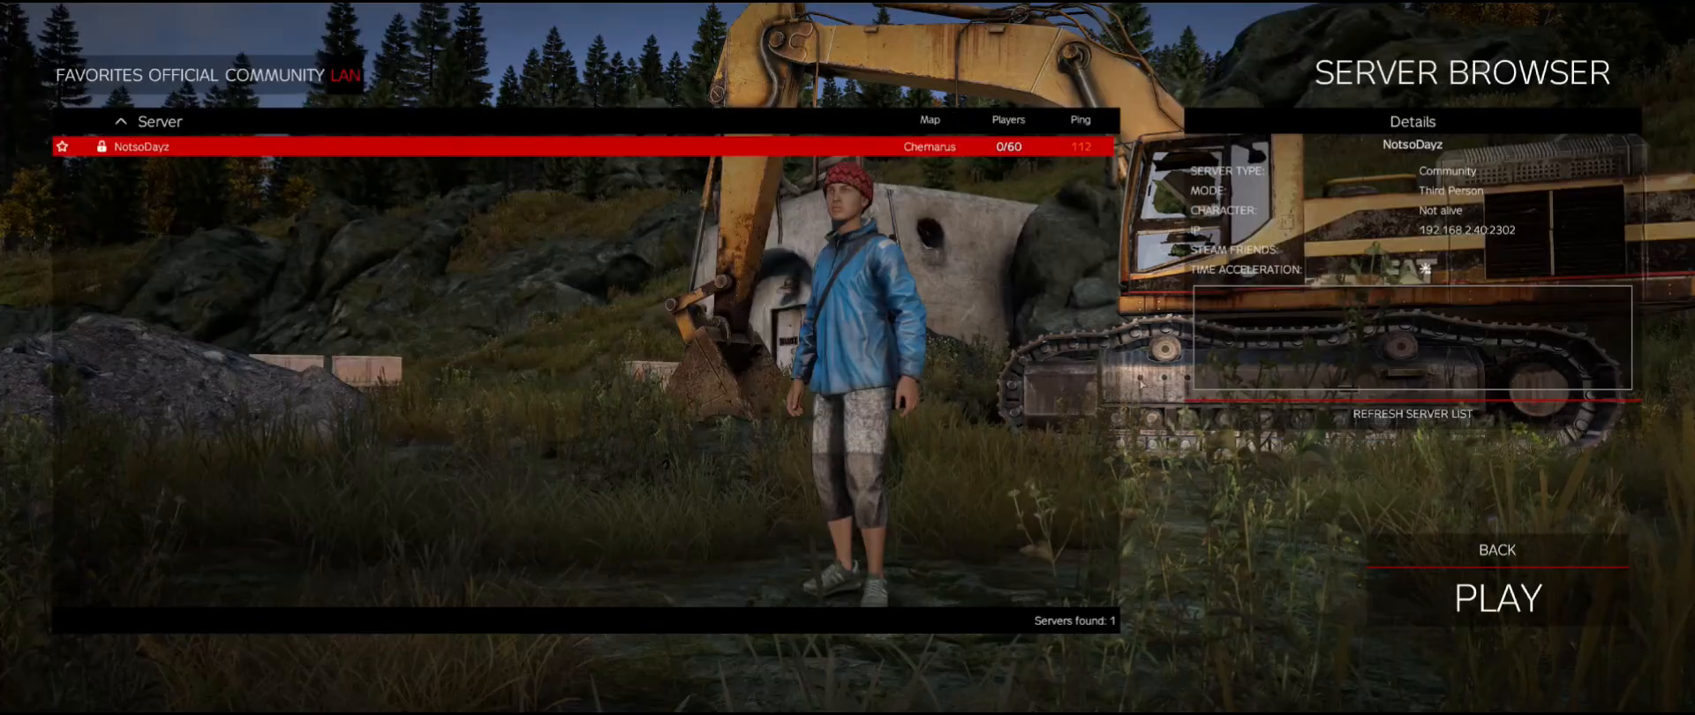
left_click(1438, 602)
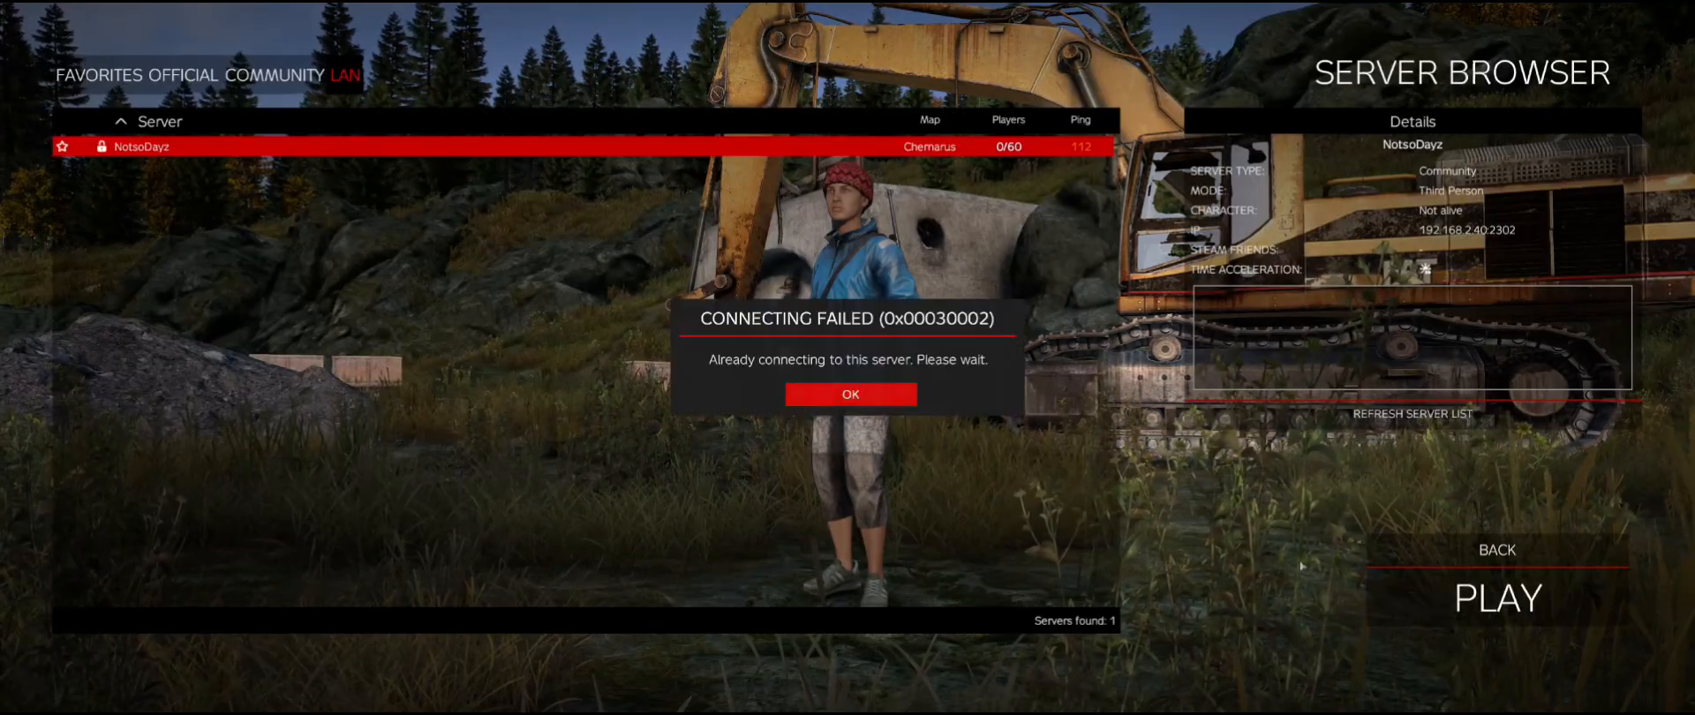
left_click(831, 399)
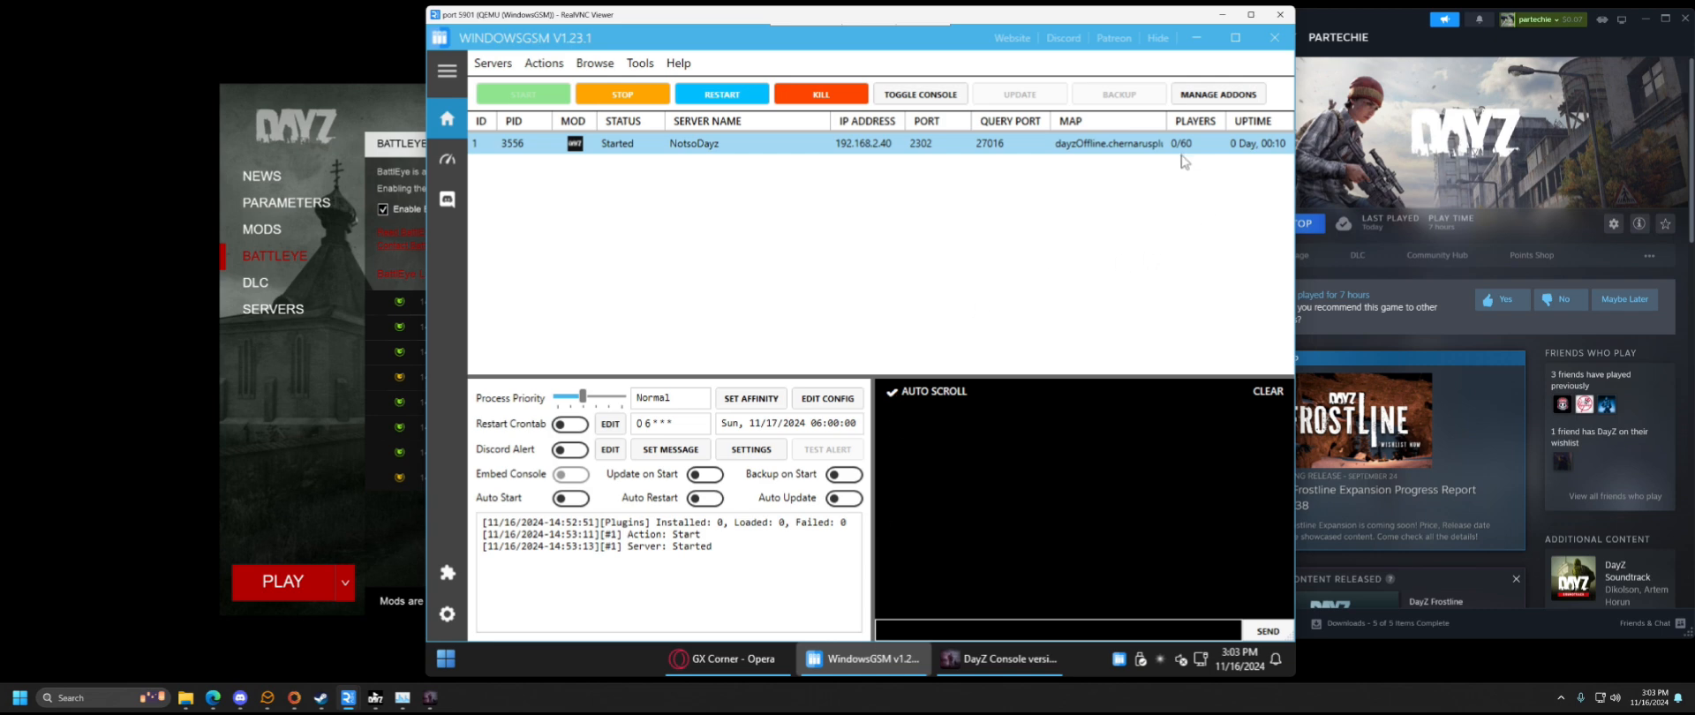
- Return to the DayZ game, retry joining from the server browser and the main menu, and decline to cancel the pending connection
left_click(430, 697)
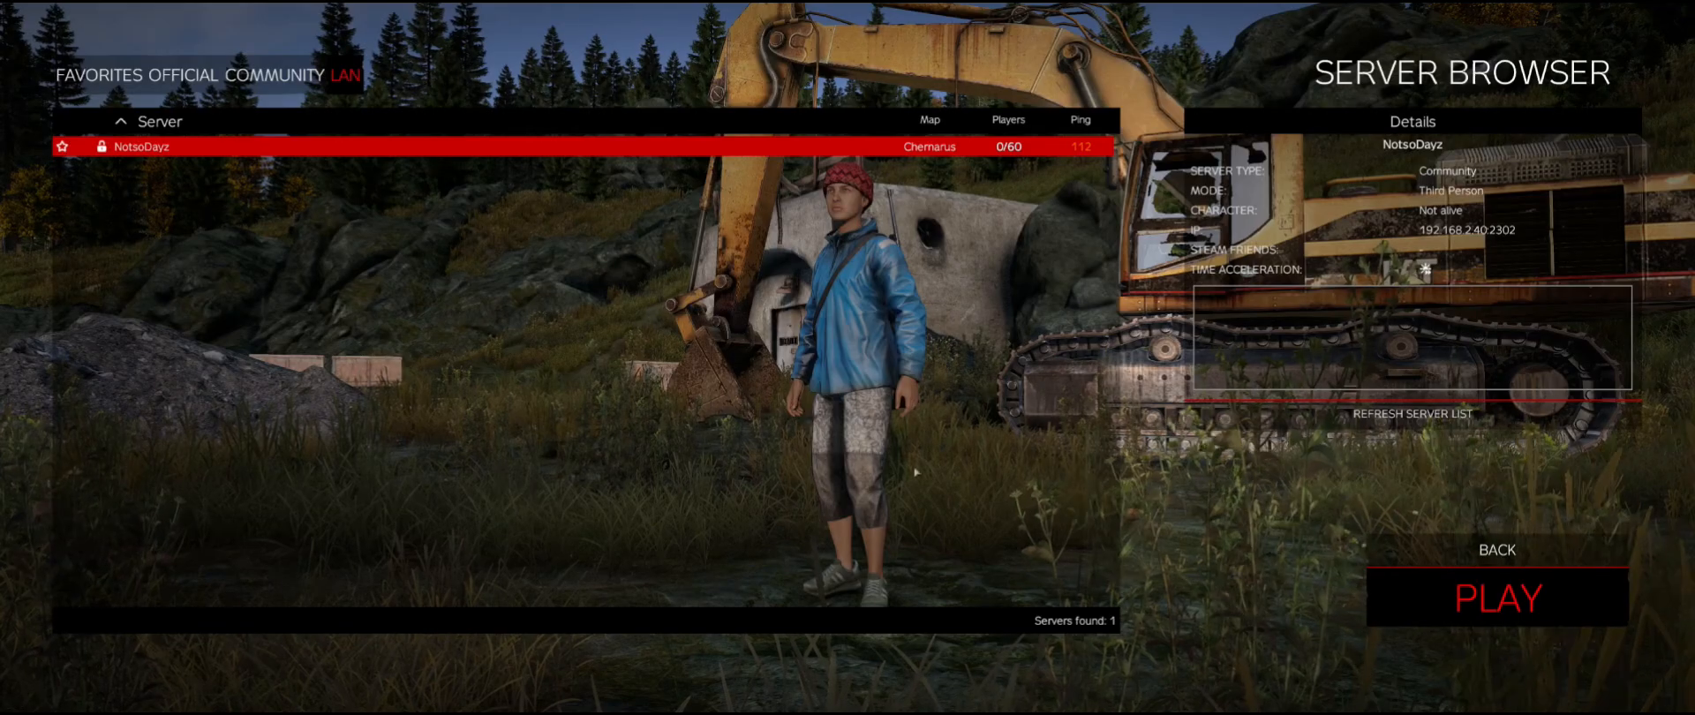
left_click(1472, 608)
left_click(840, 394)
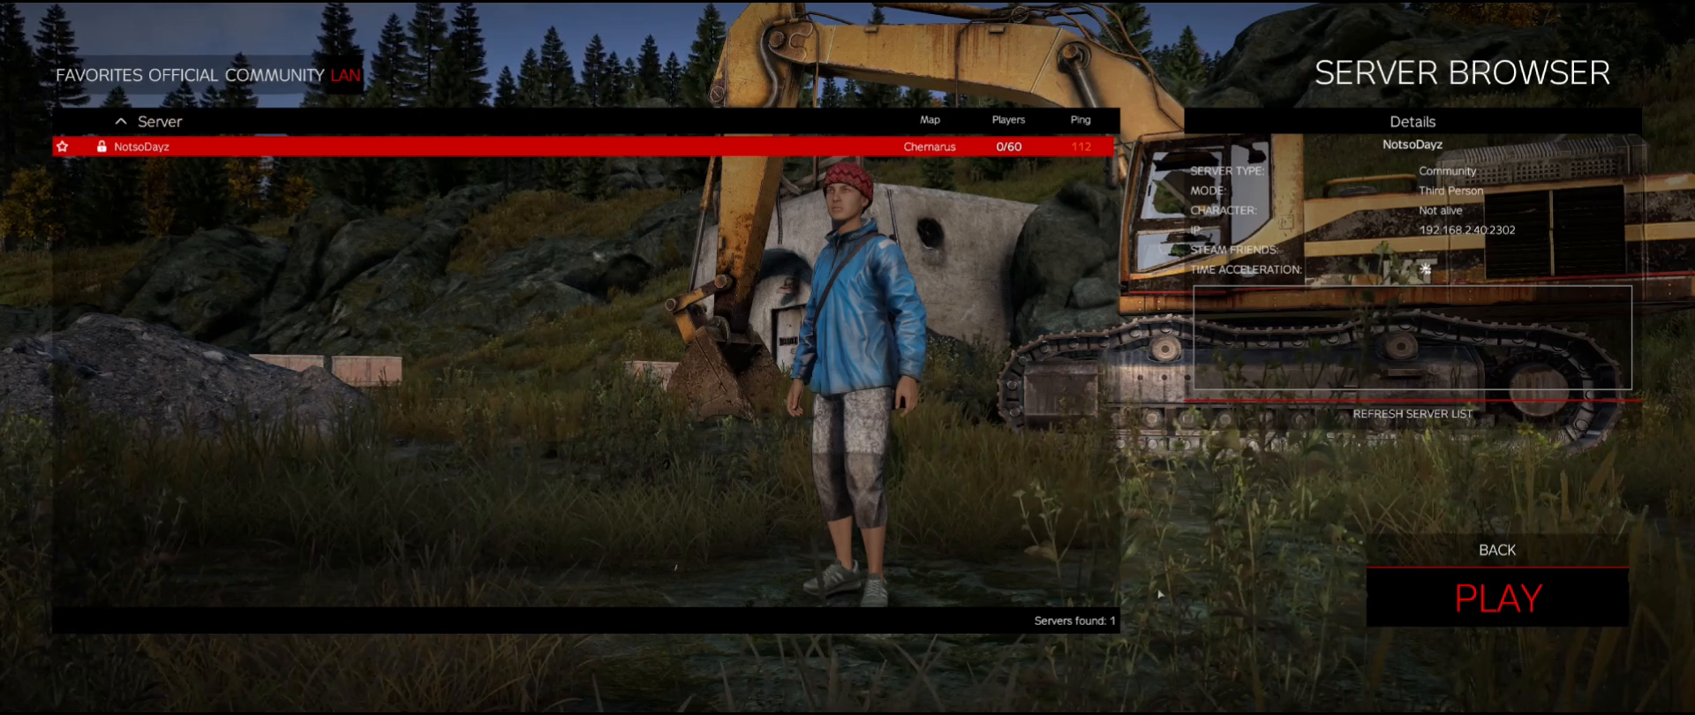
left_click(1467, 553)
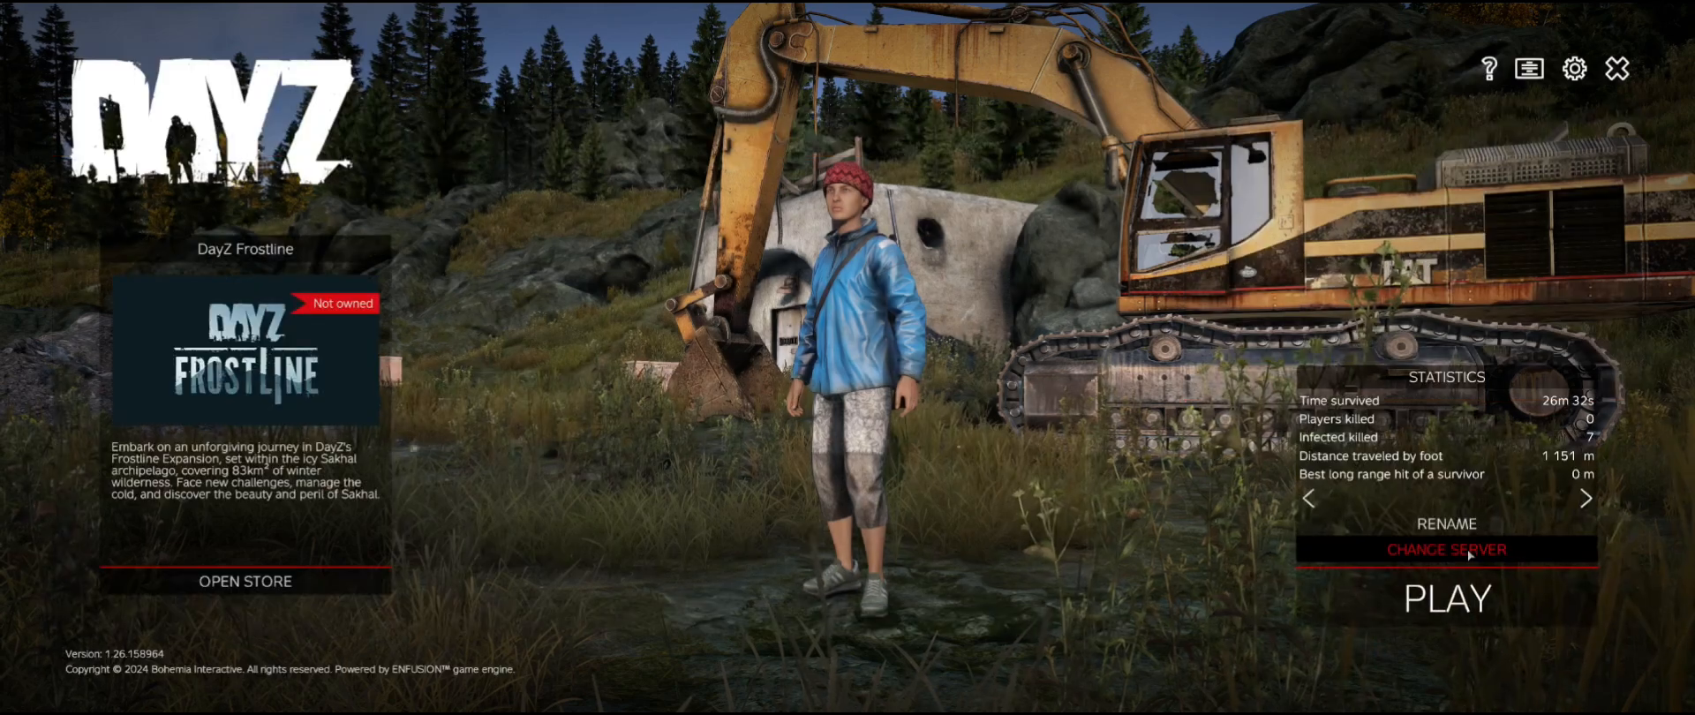
left_click(1456, 599)
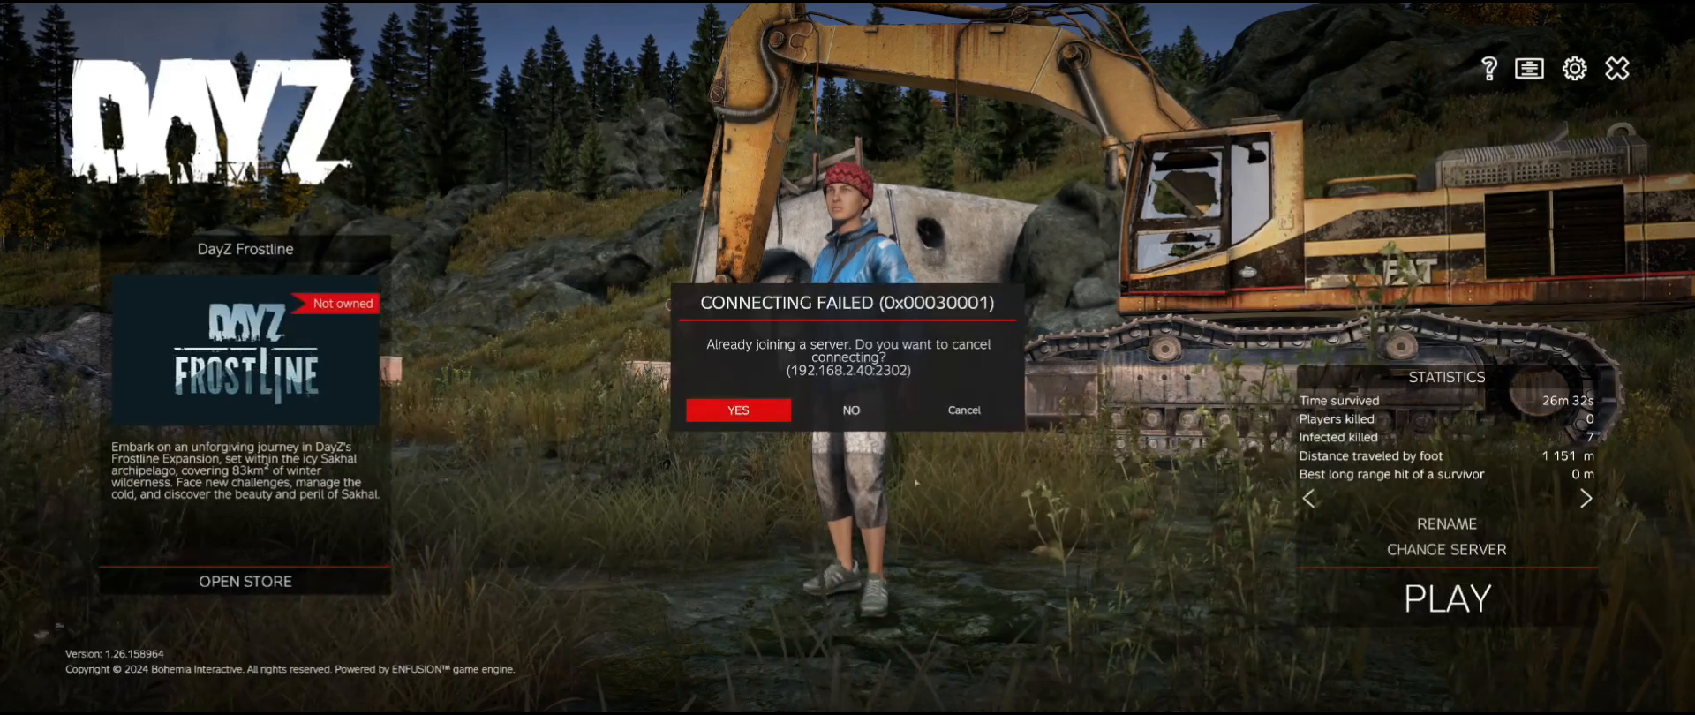
left_click(869, 413)
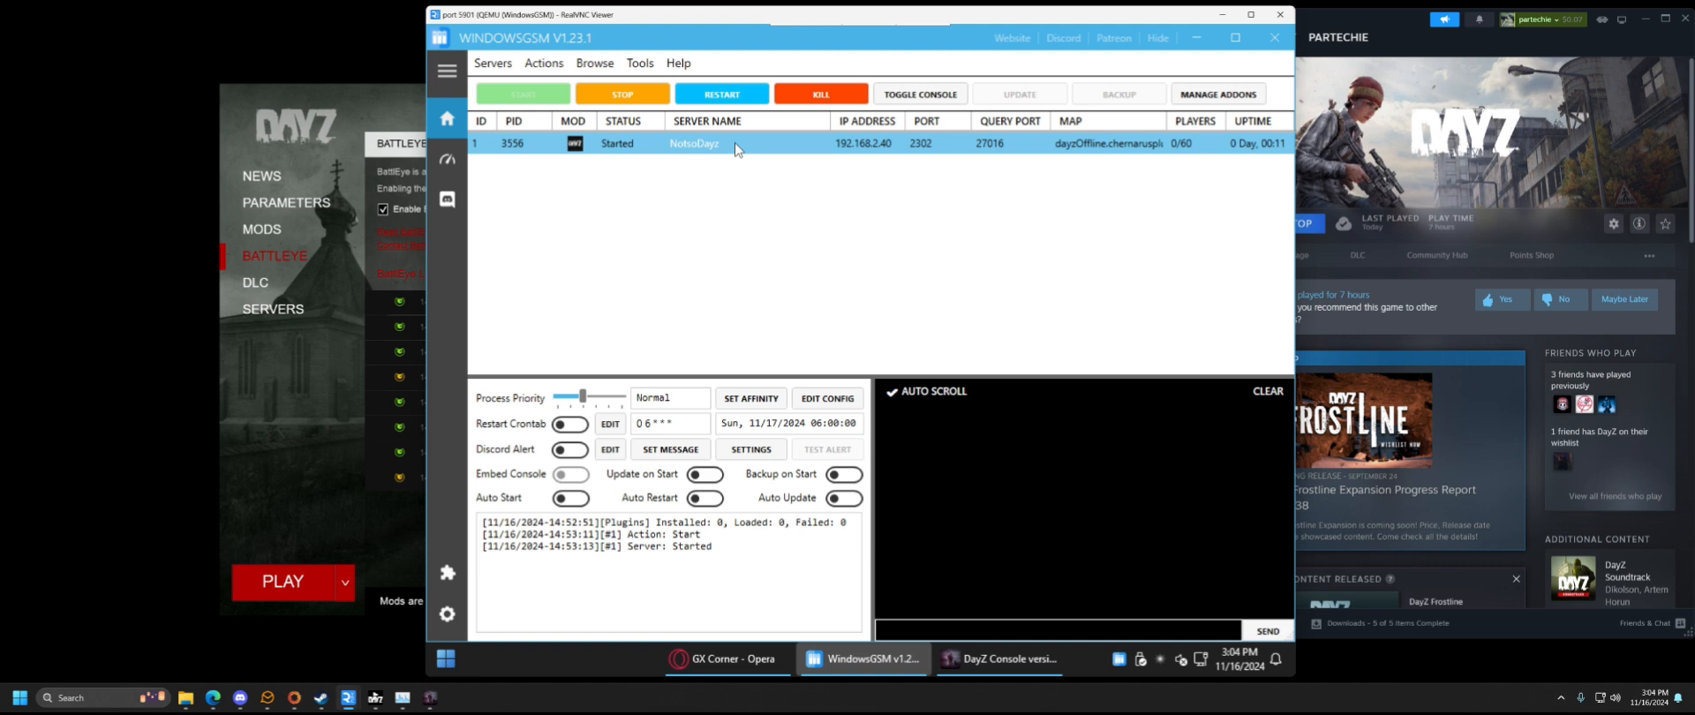
- Check the launcher's BattlEye log, return to the game, cancel the pending server connection and close the error message
left_click(254, 457)
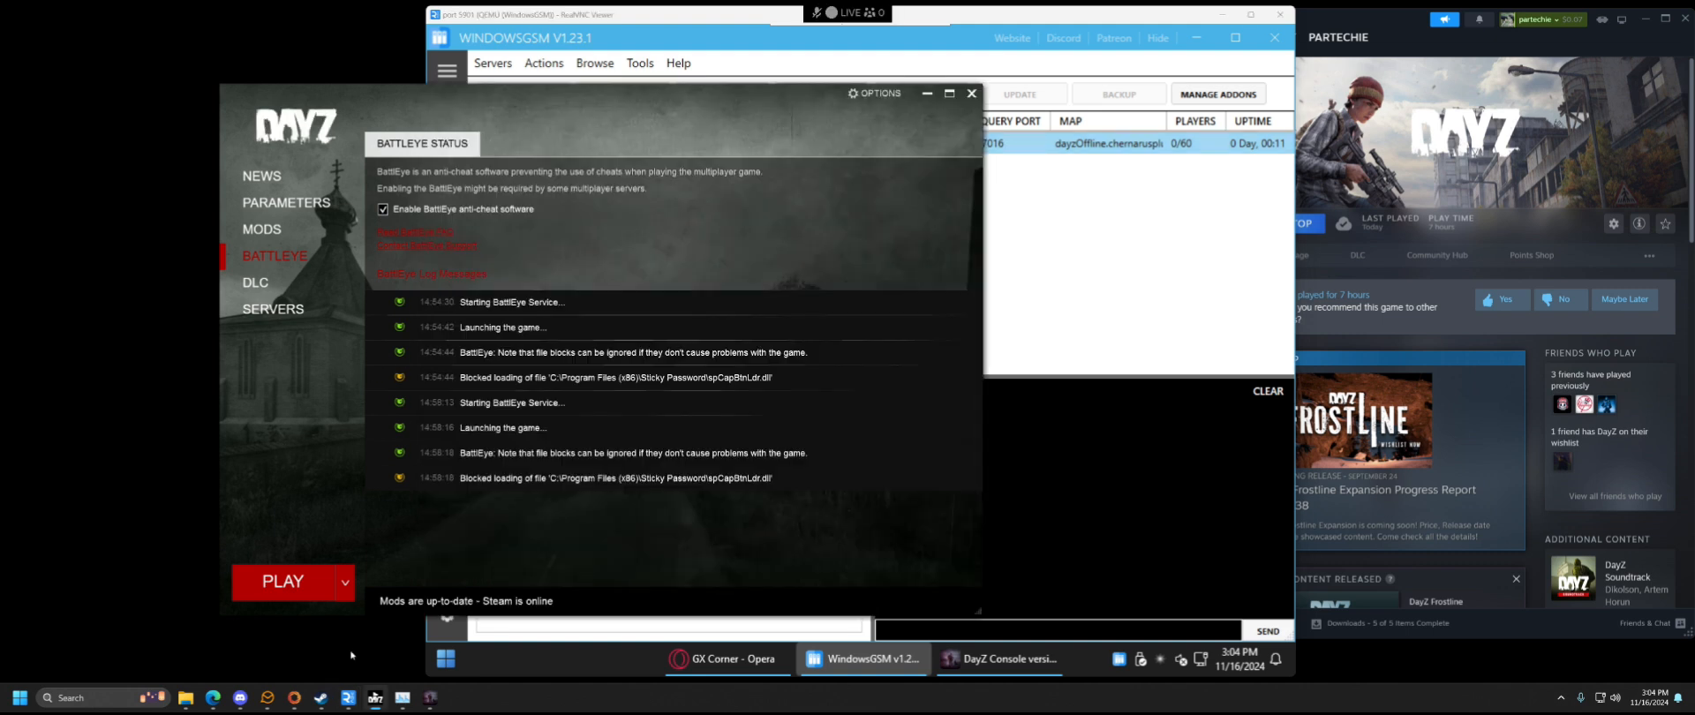
left_click(430, 697)
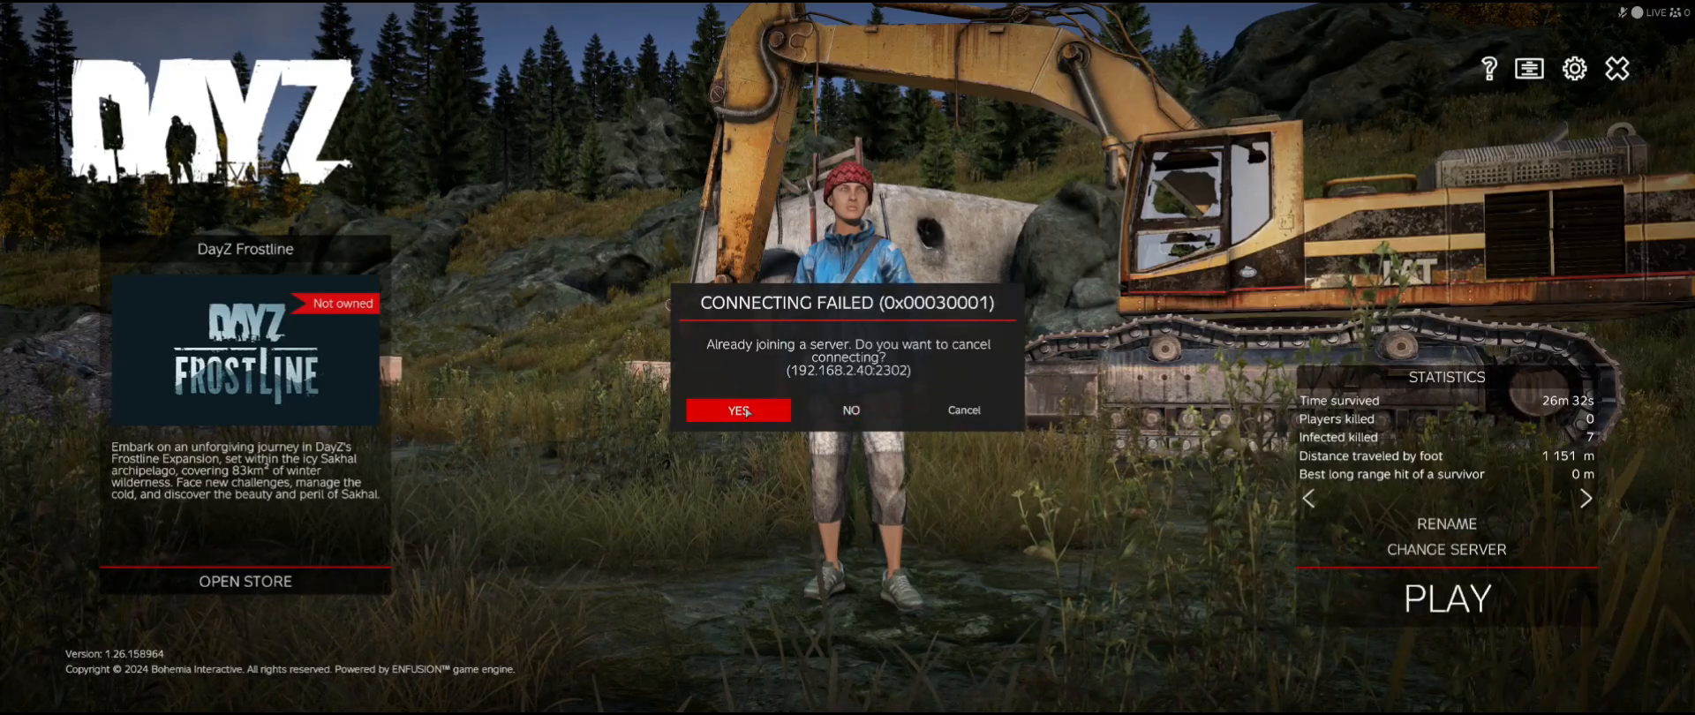
left_click(746, 411)
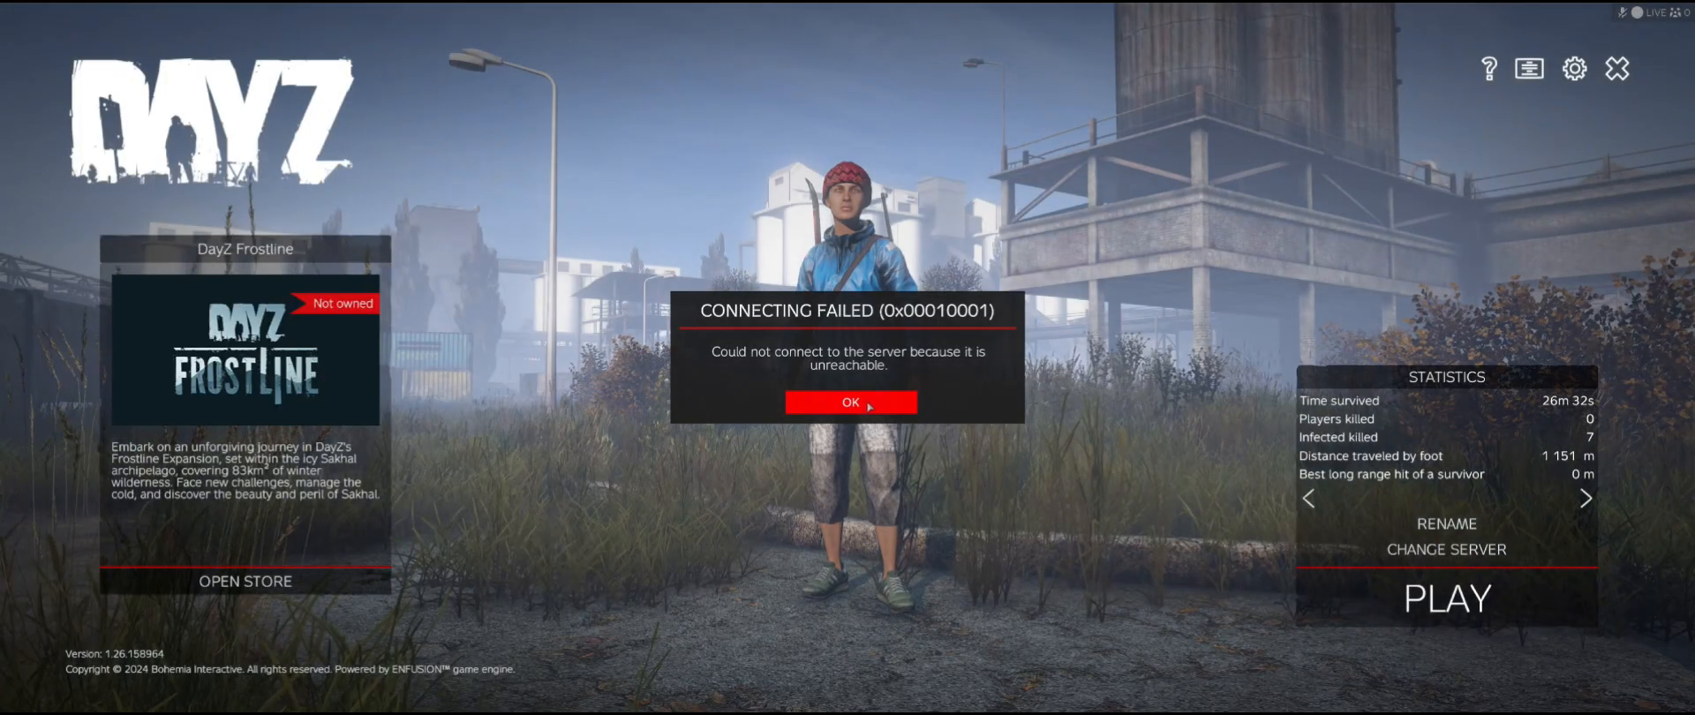
left_click(872, 403)
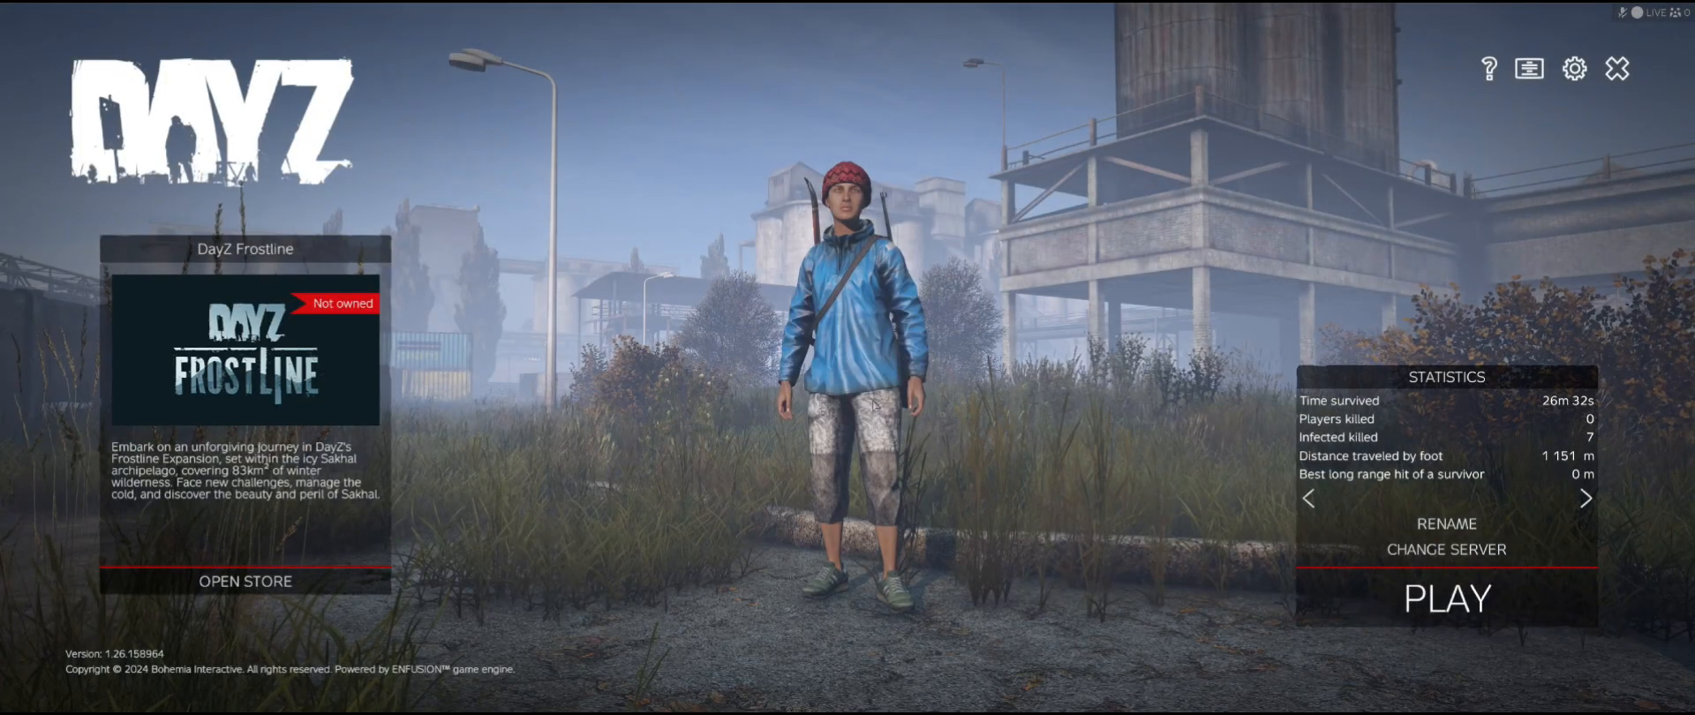
- Try twice more to connect from the game's main menu, close the errors and switch back to the desktop
left_click(1384, 606)
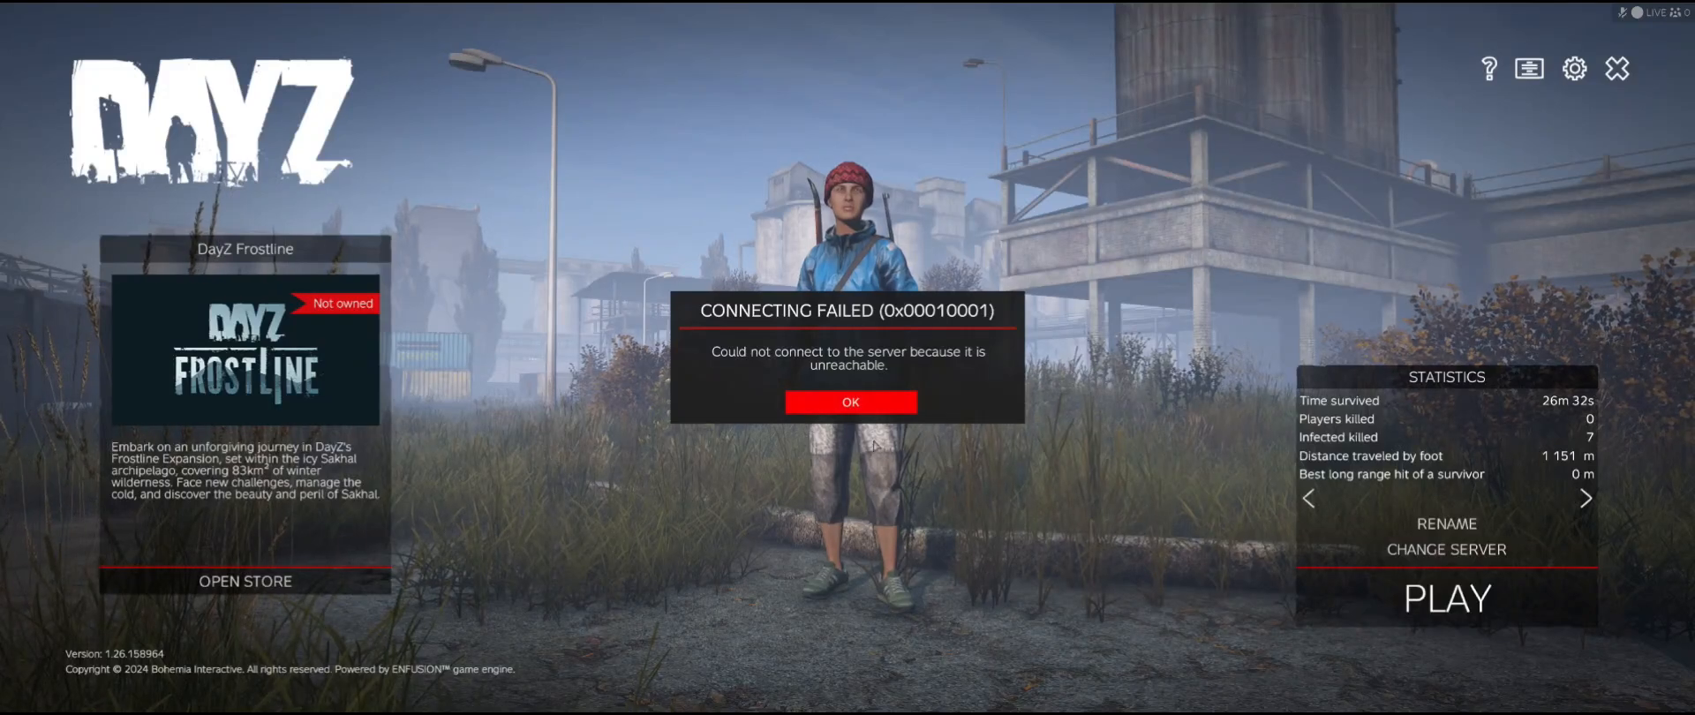
left_click(853, 402)
left_click(1384, 605)
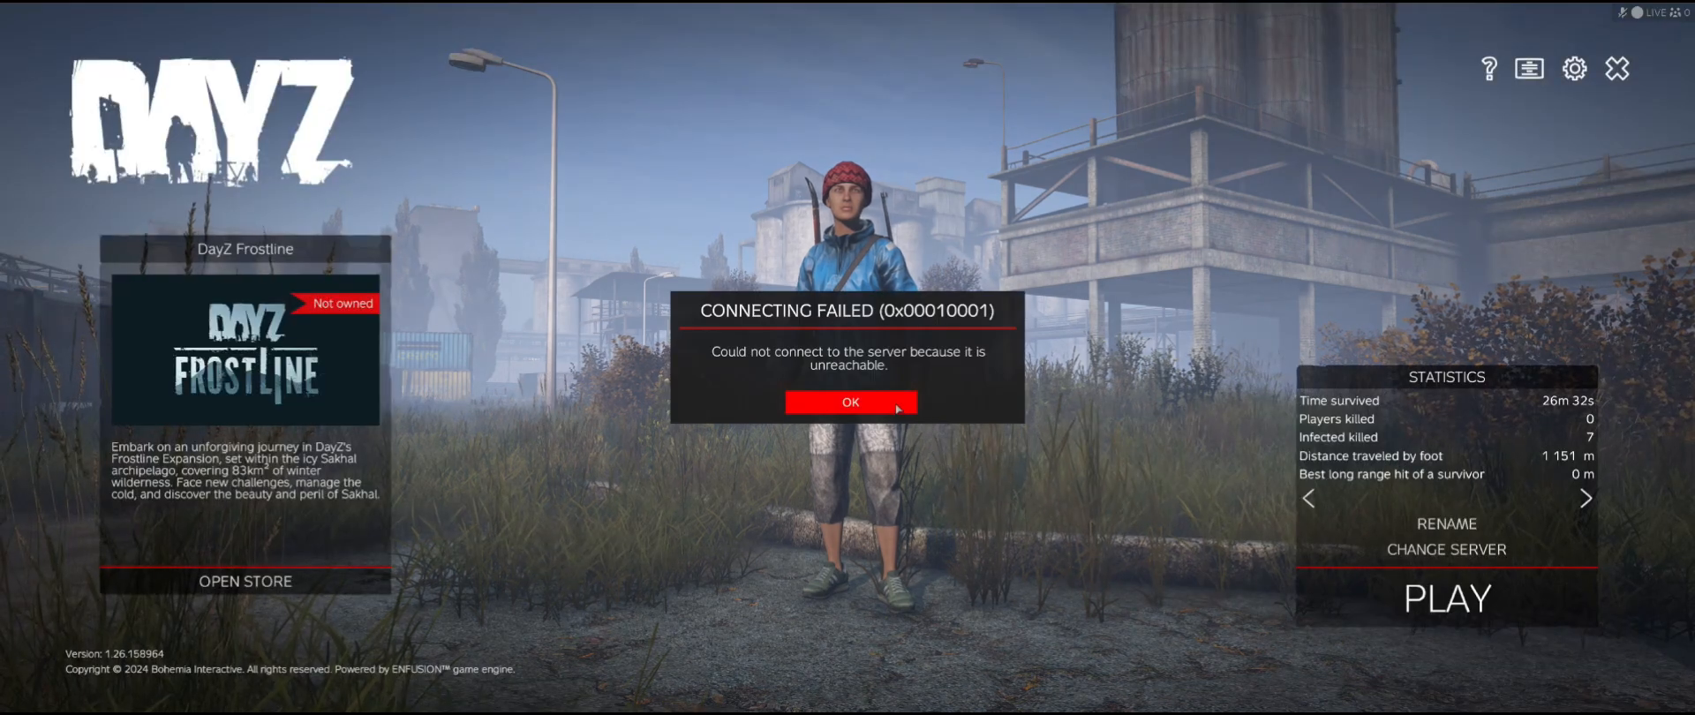
left_click(915, 407)
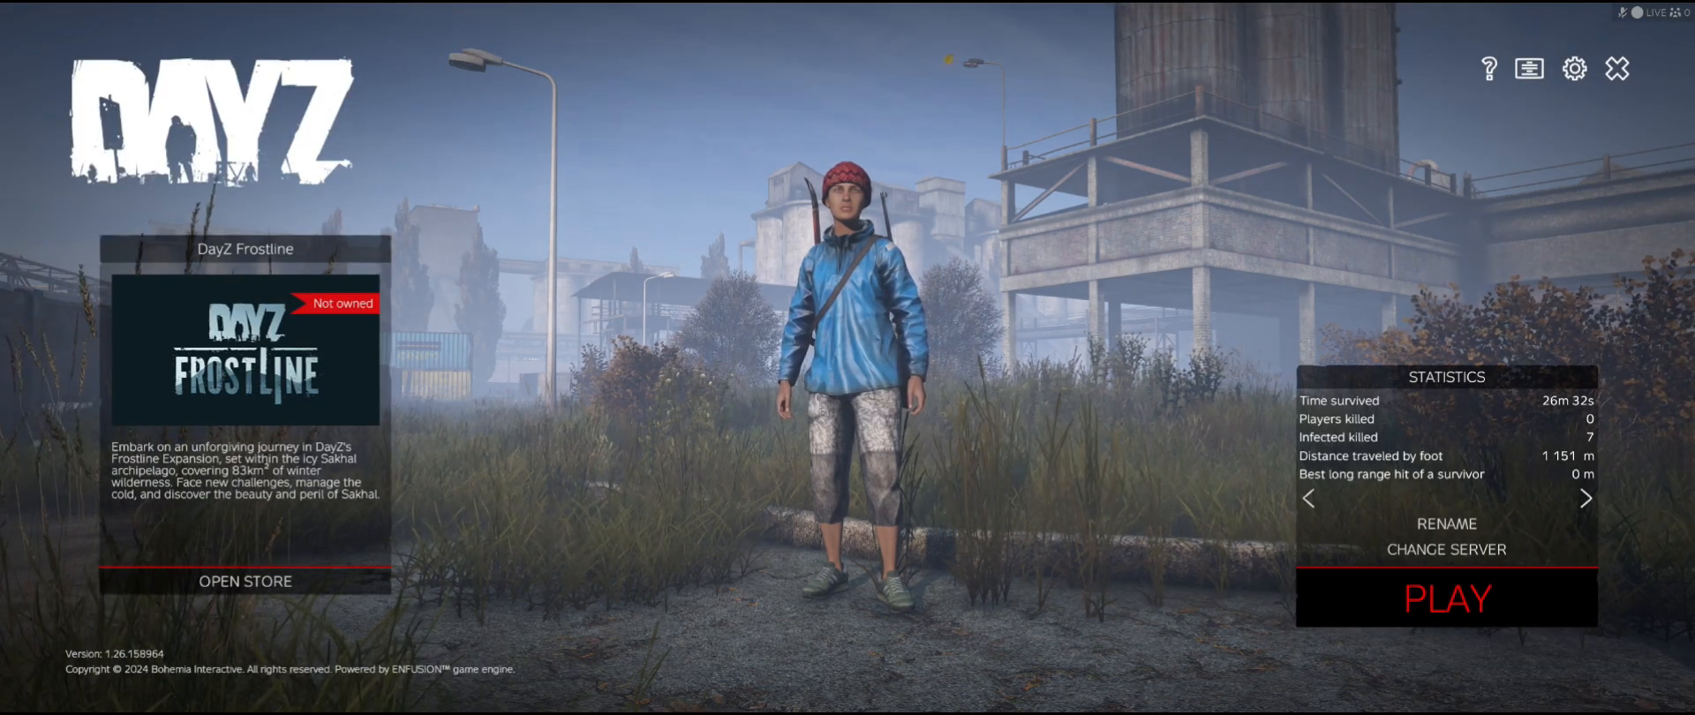
key("alt+Tab")
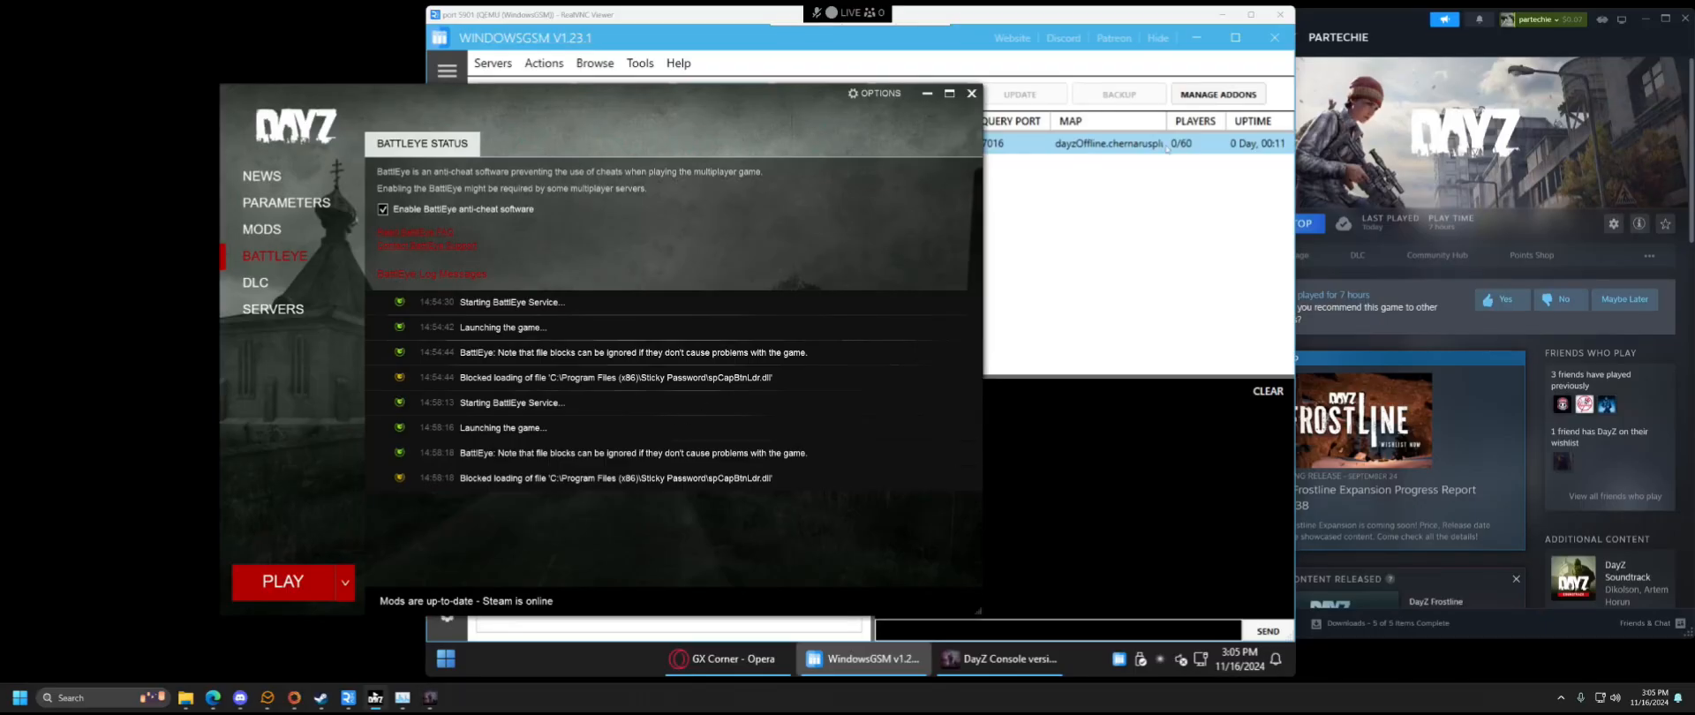
- Switch to the ASUS router's port forwarding page and delete the dayz profile for 192.168.2.40 with ports 2302,27016
mouse_move(213, 697)
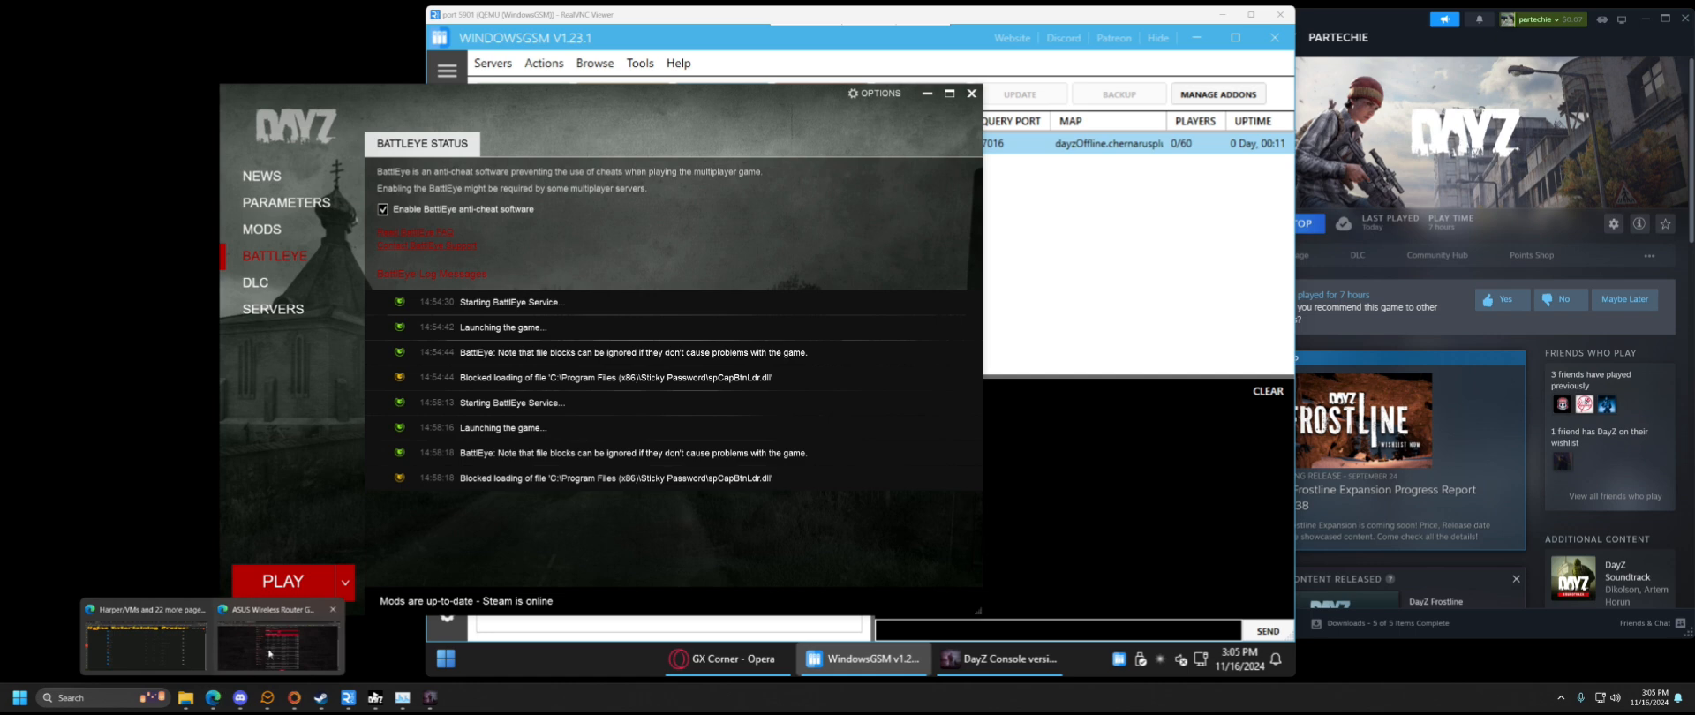
left_click(270, 654)
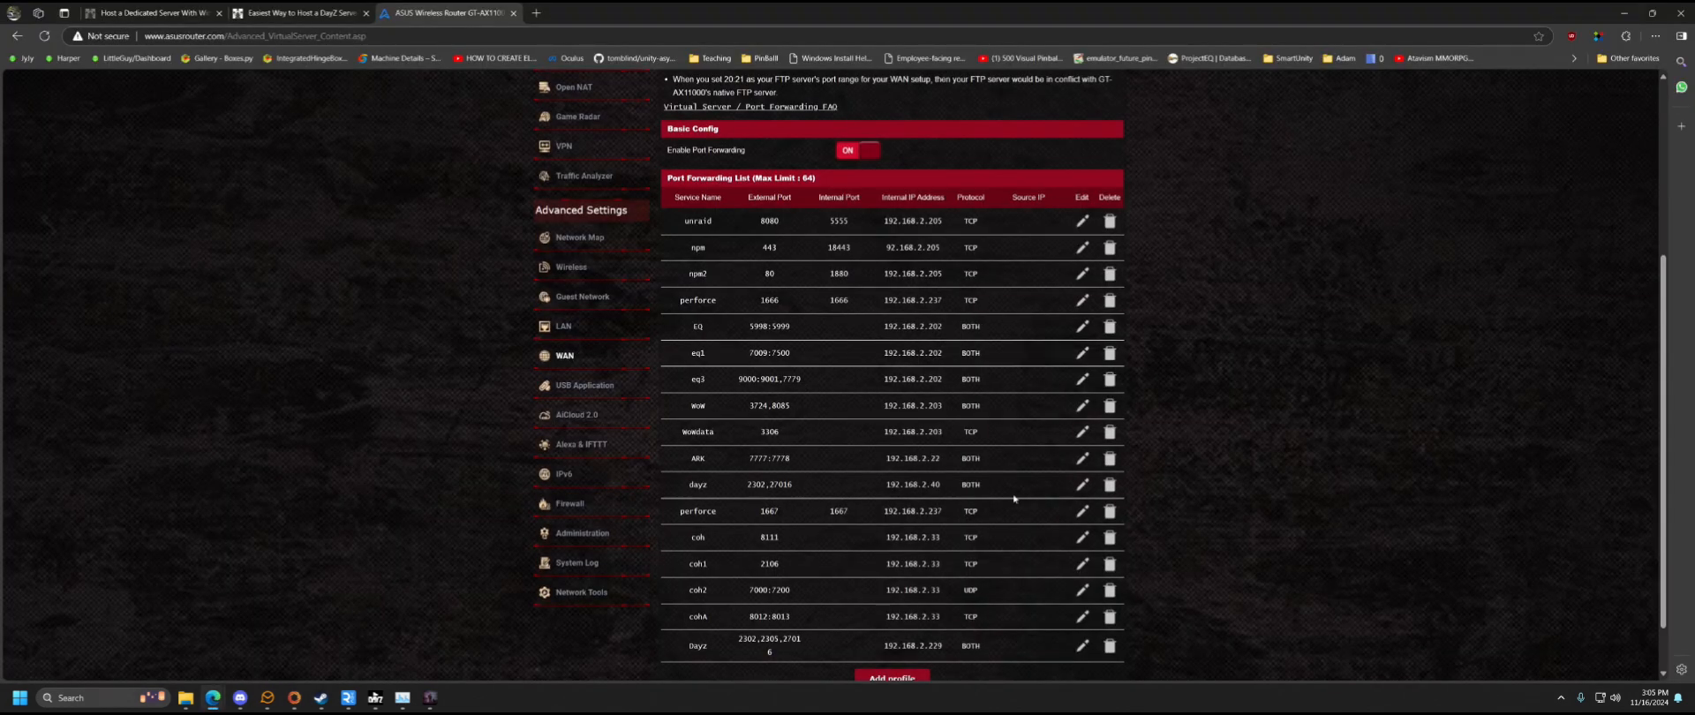
left_click(1110, 485)
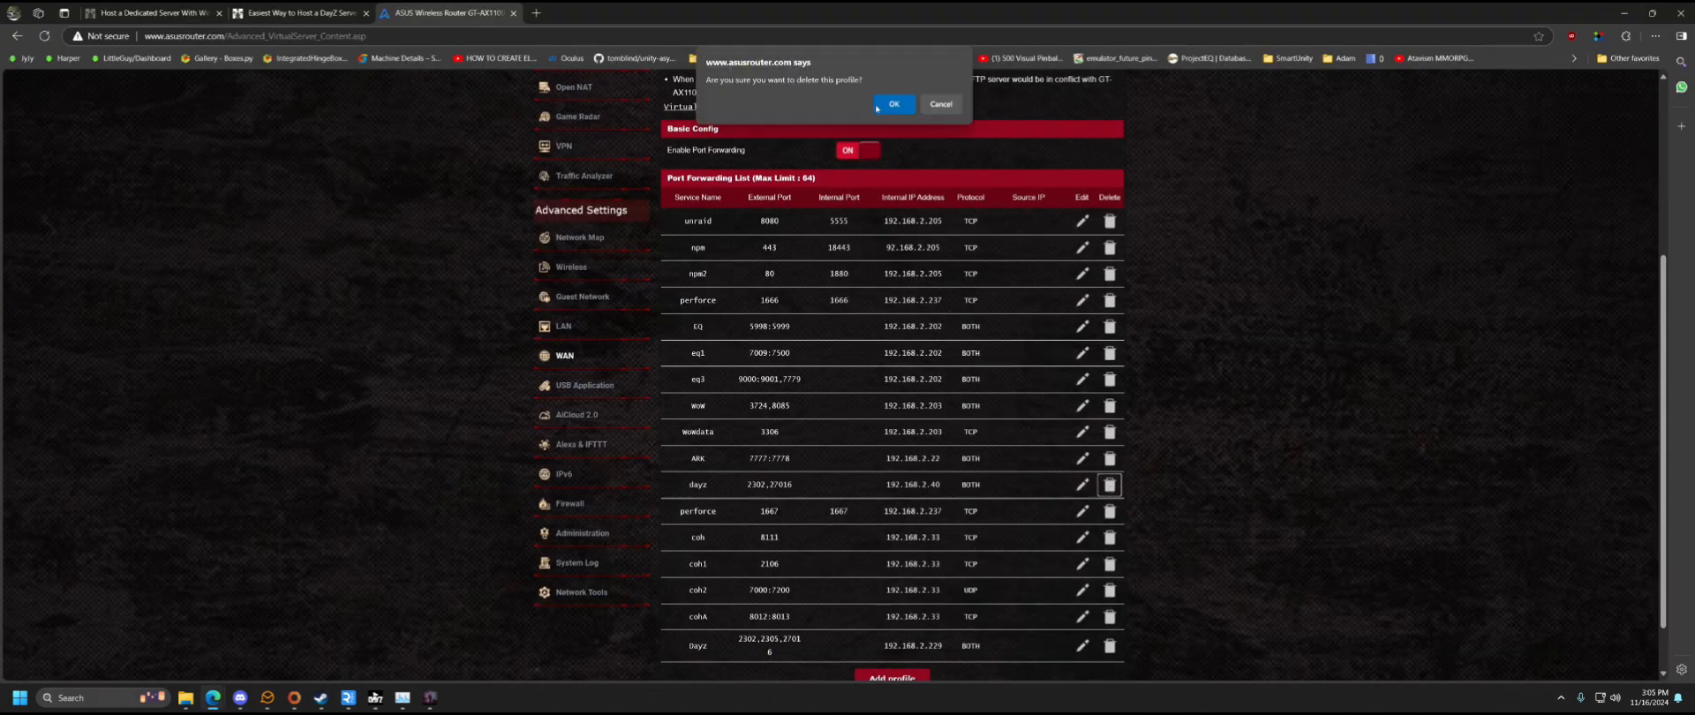
left_click(894, 103)
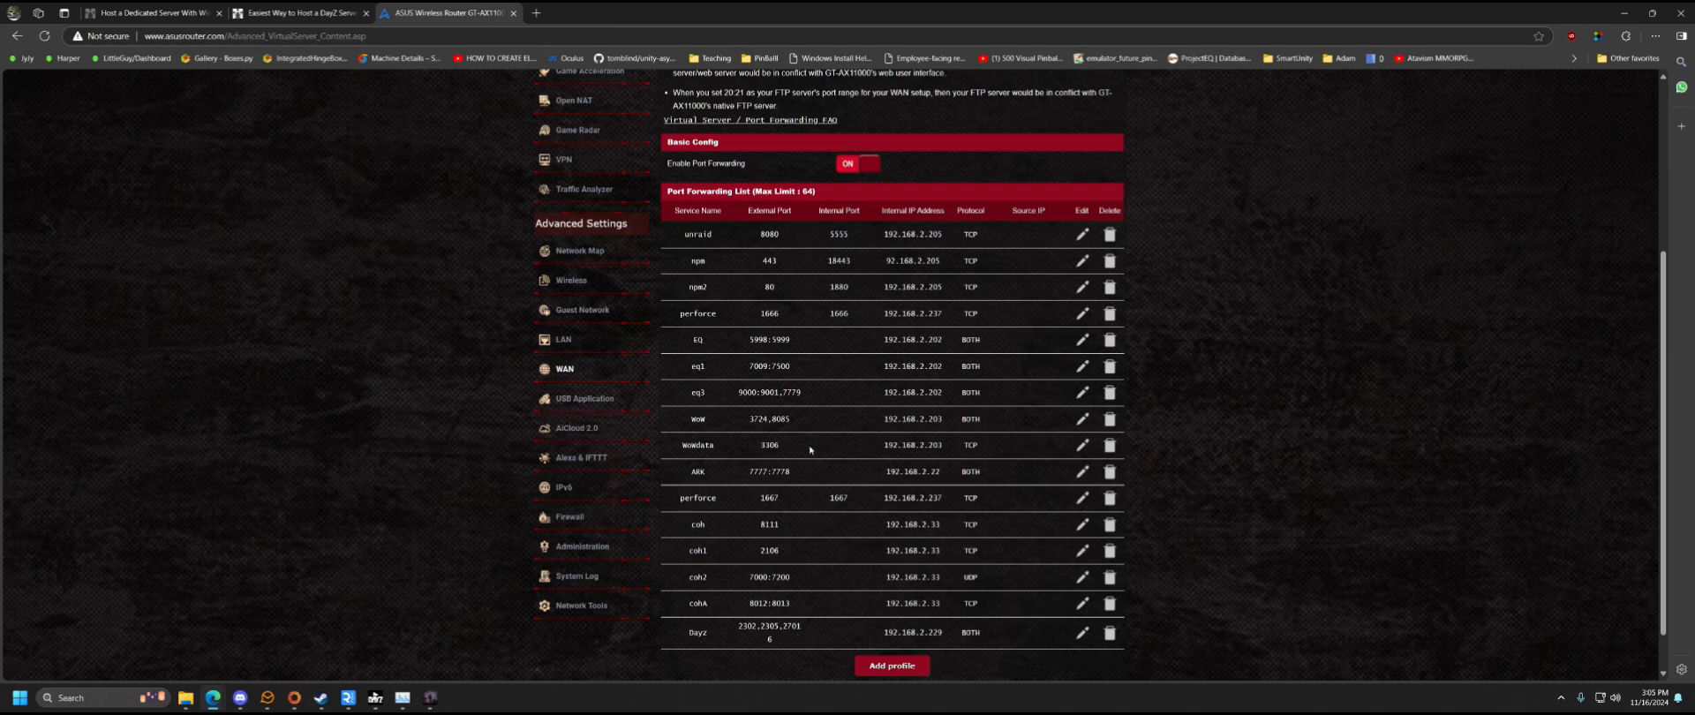
- Set the remaining Dayz forwarding profile's internal IP address to 192.168.2.40, save it and minimize the browser
left_click(1081, 634)
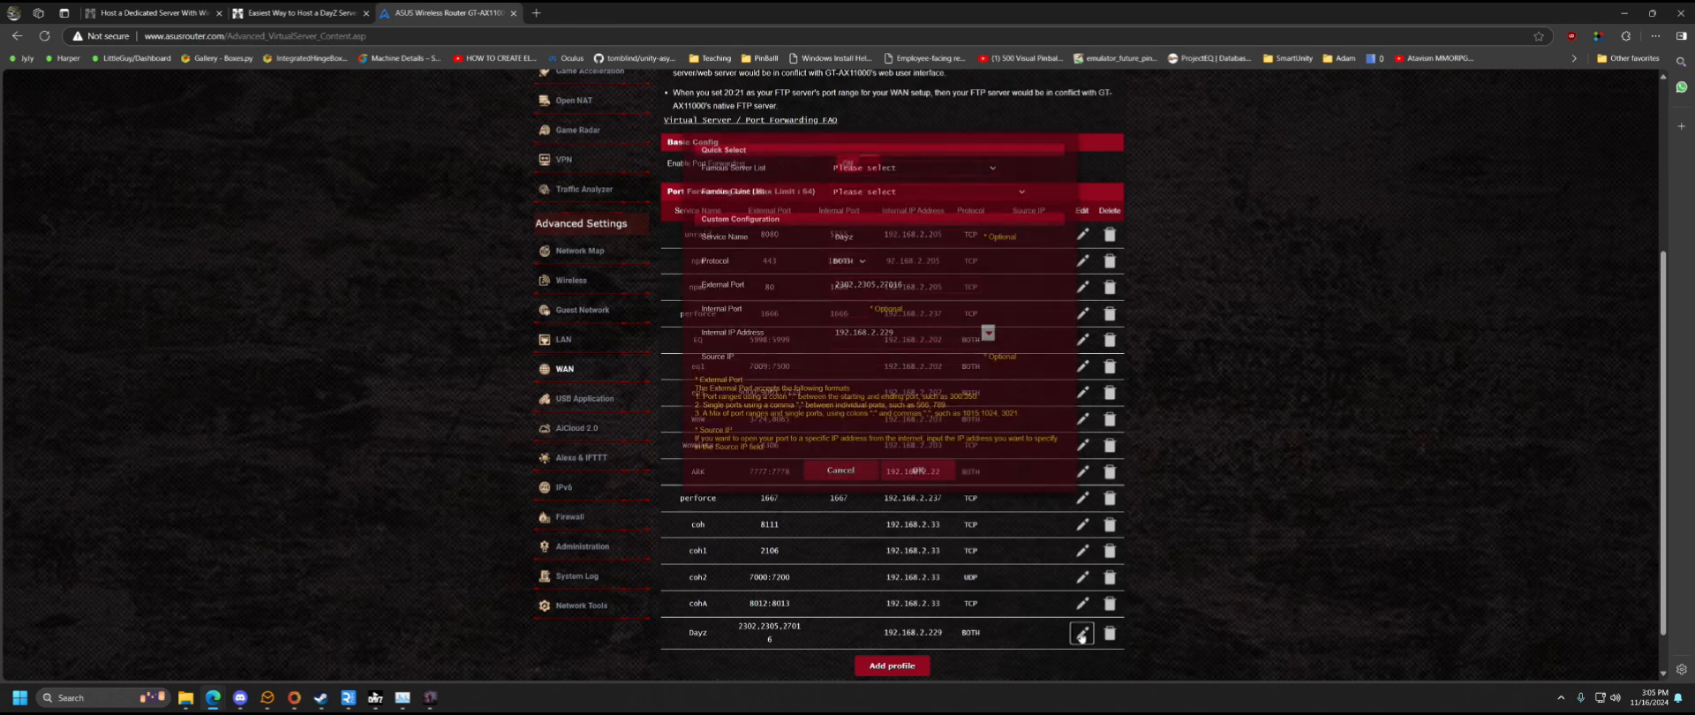
left_click(905, 333)
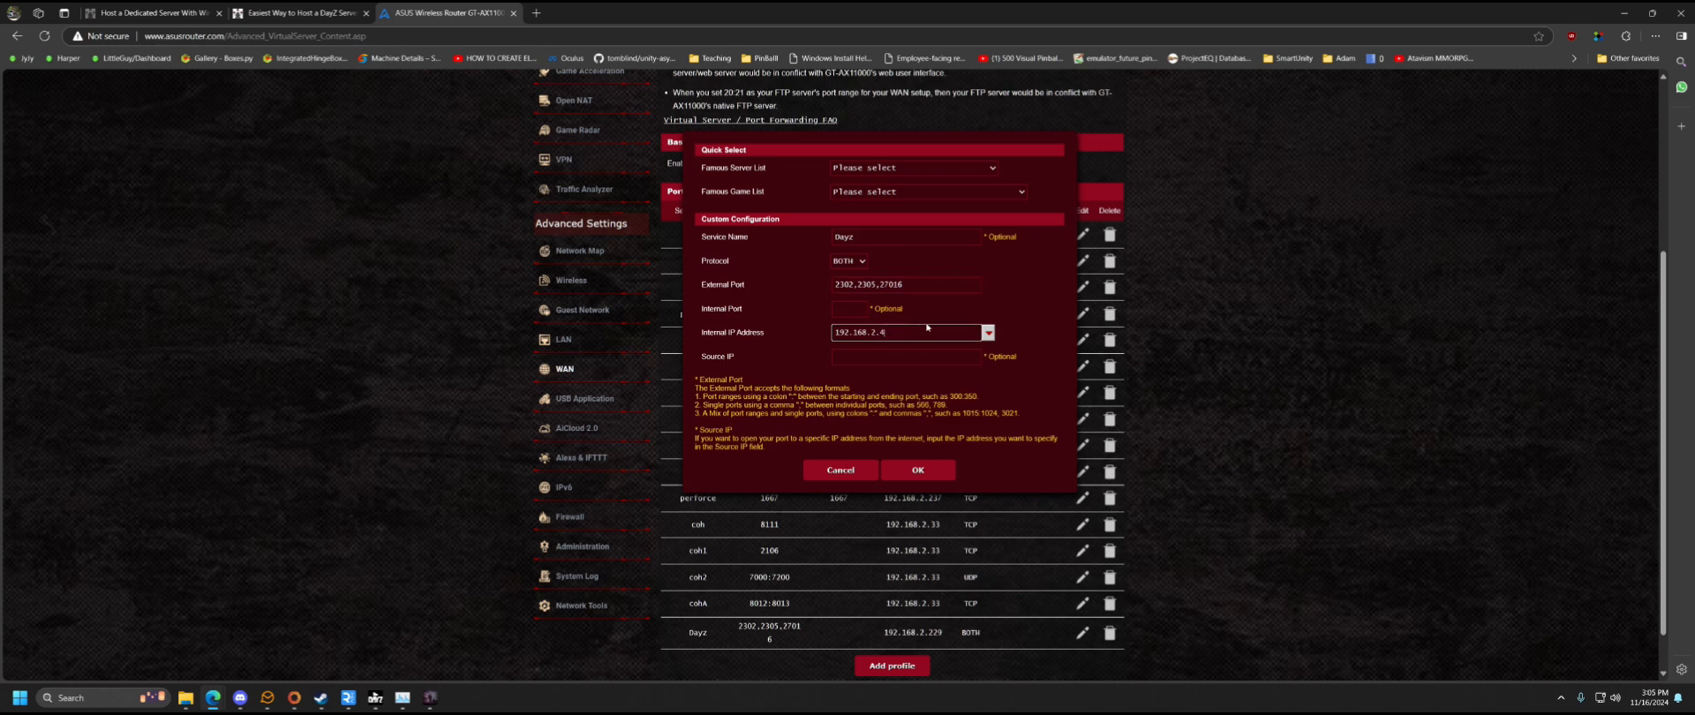
left_click(920, 470)
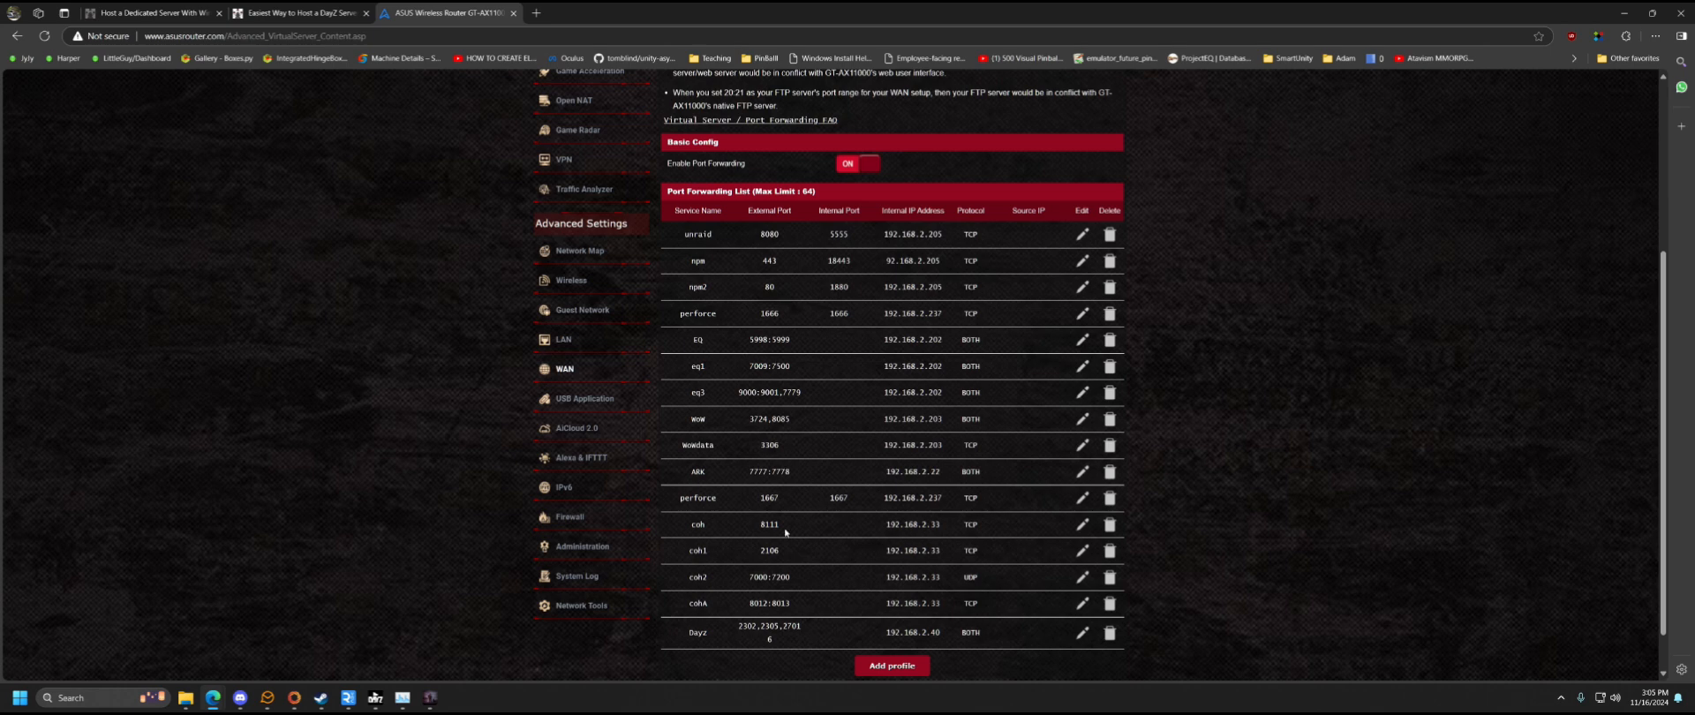
left_click(1623, 13)
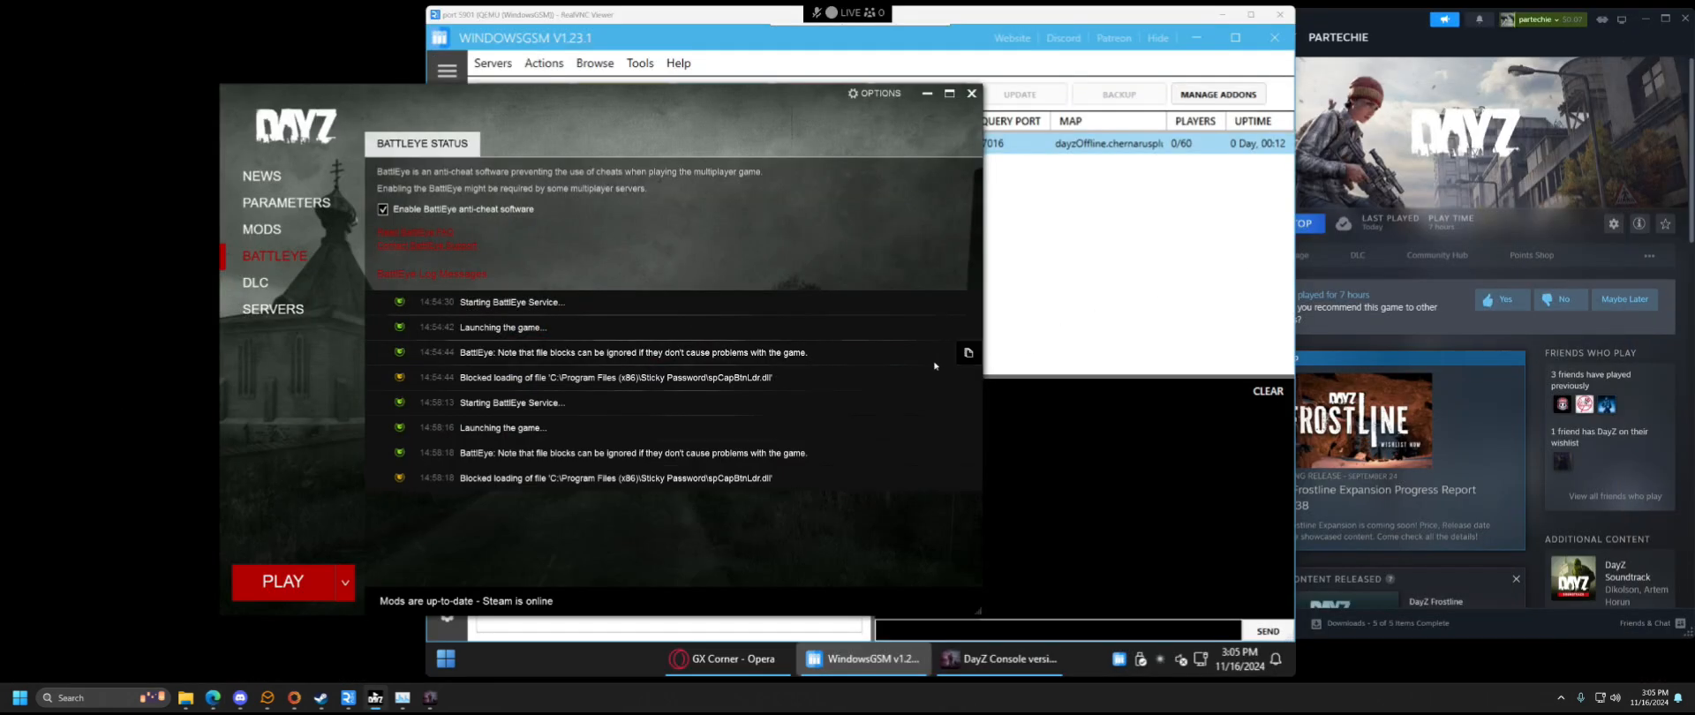
- Return to the DayZ game, retry connecting from the main menu, close the connection errors and exit the game
left_click(431, 697)
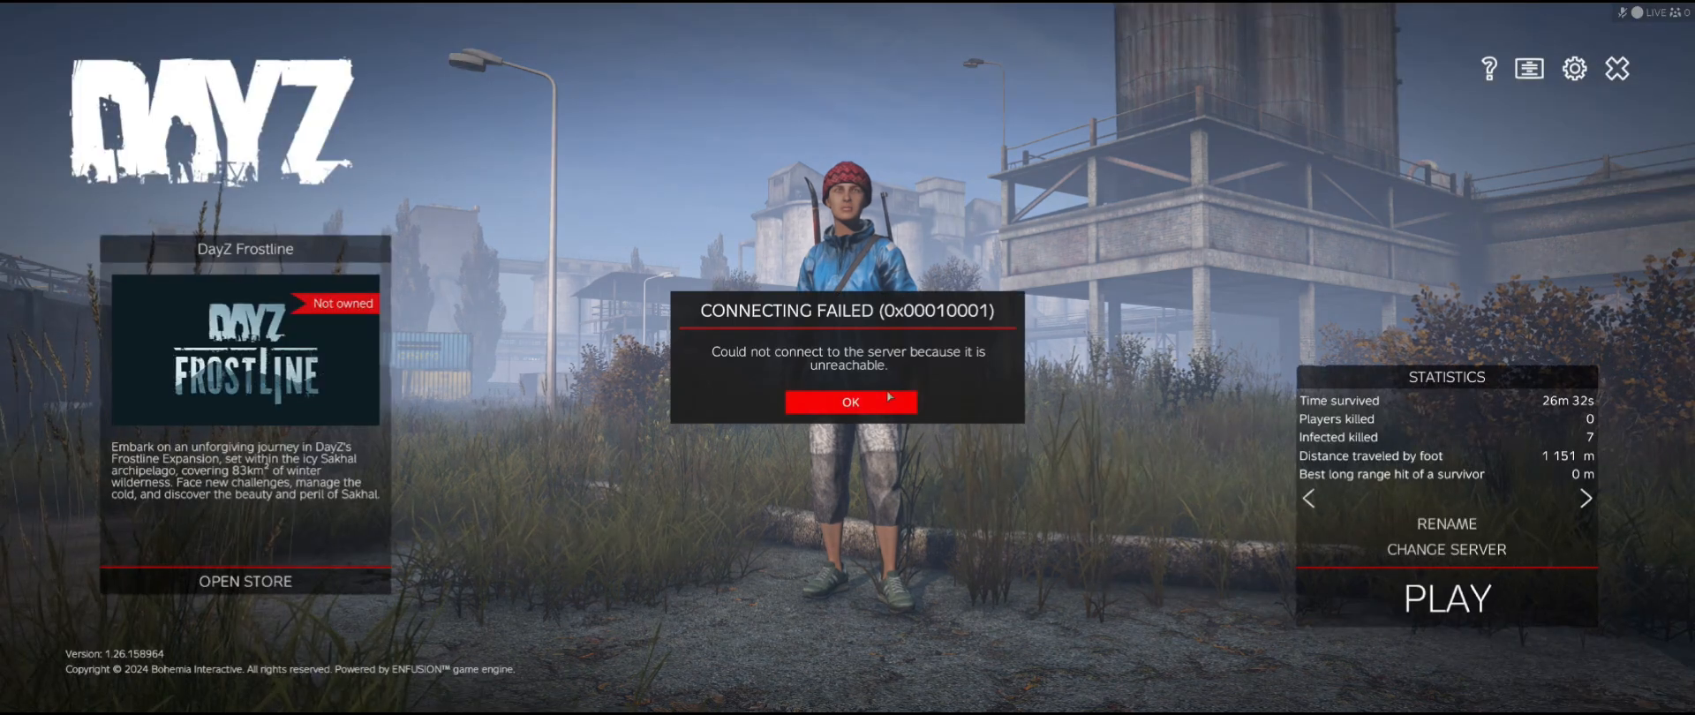
left_click(846, 403)
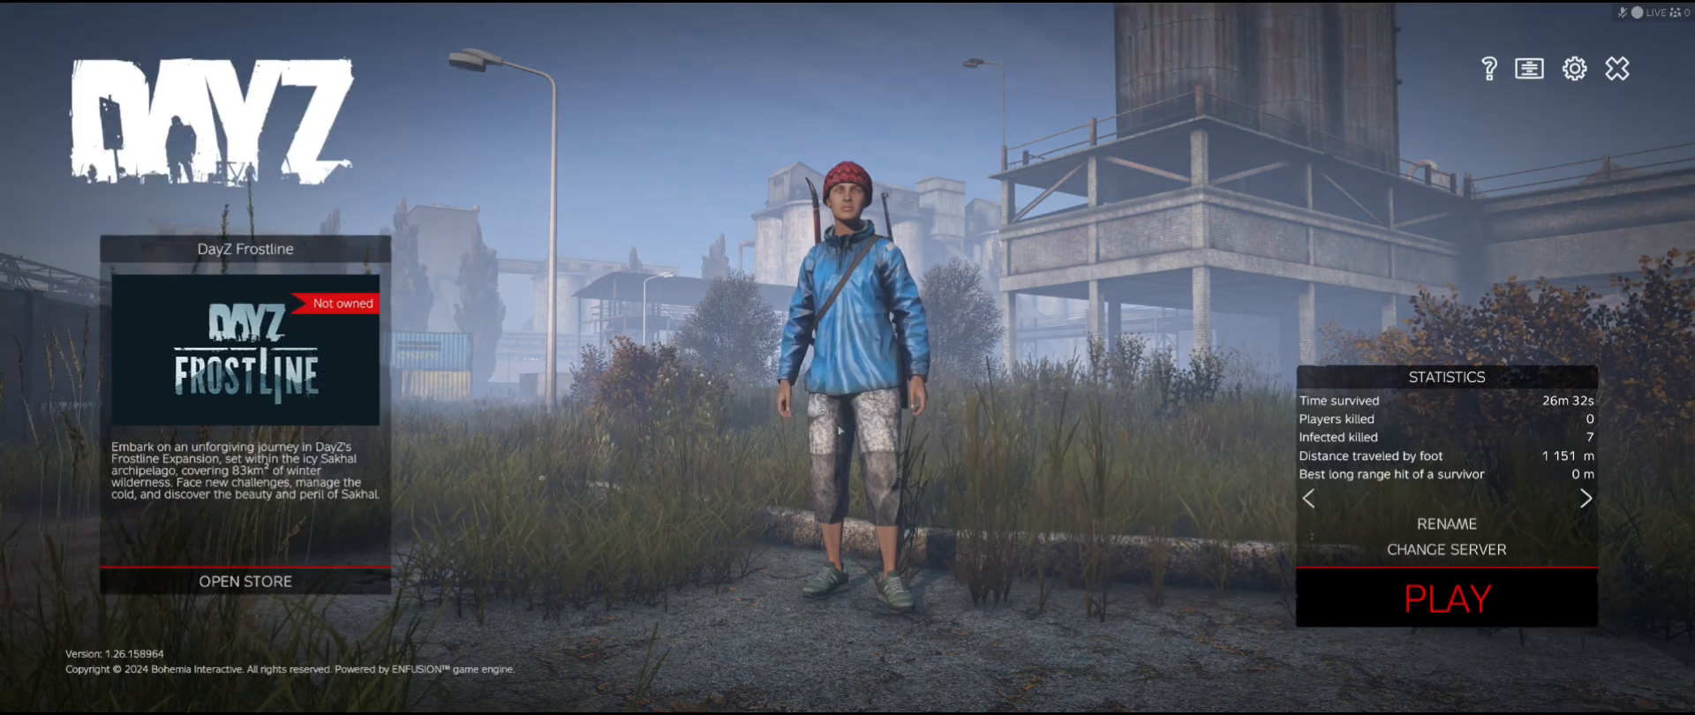
left_click(1447, 605)
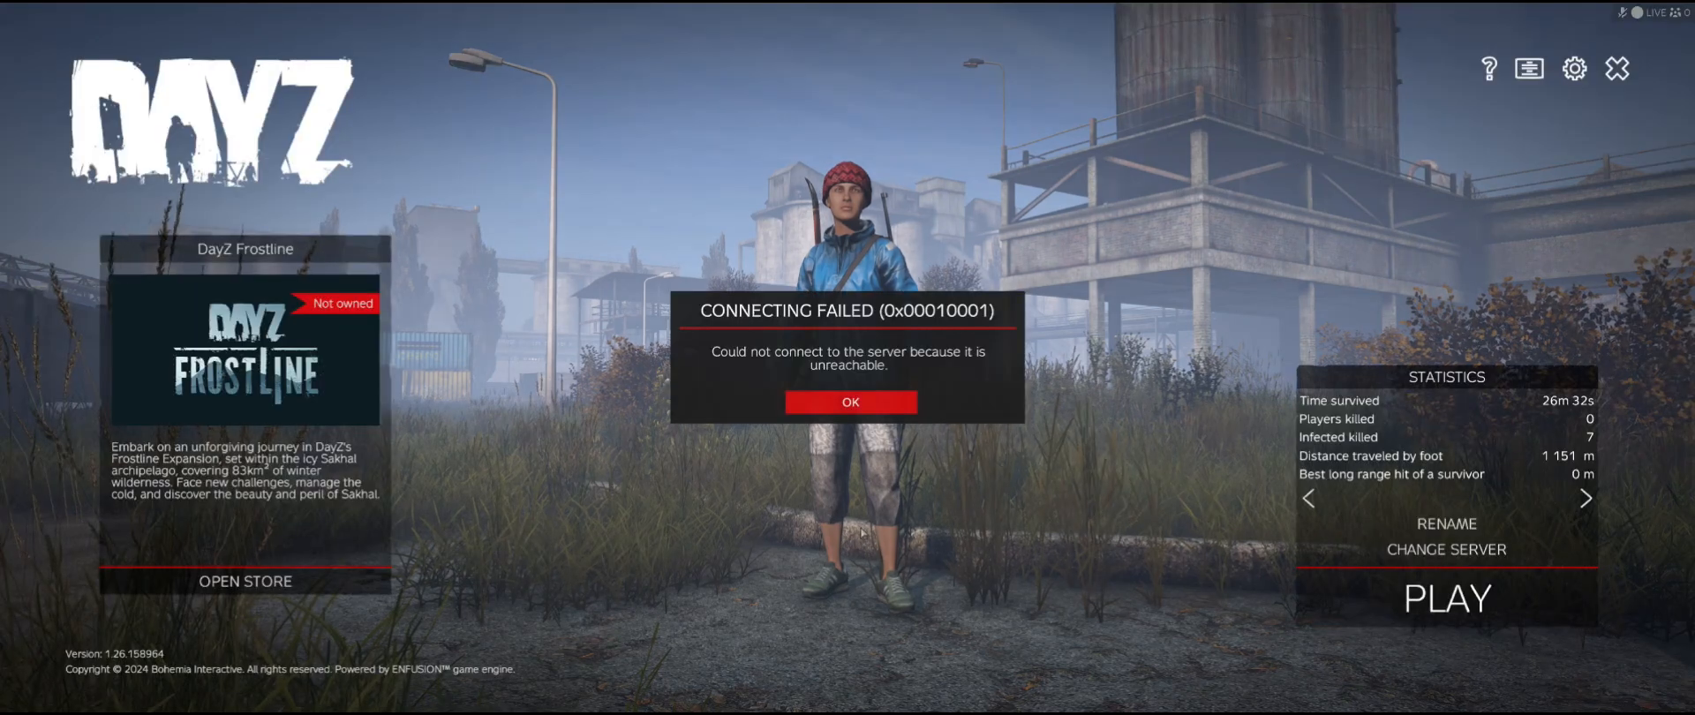
left_click(847, 402)
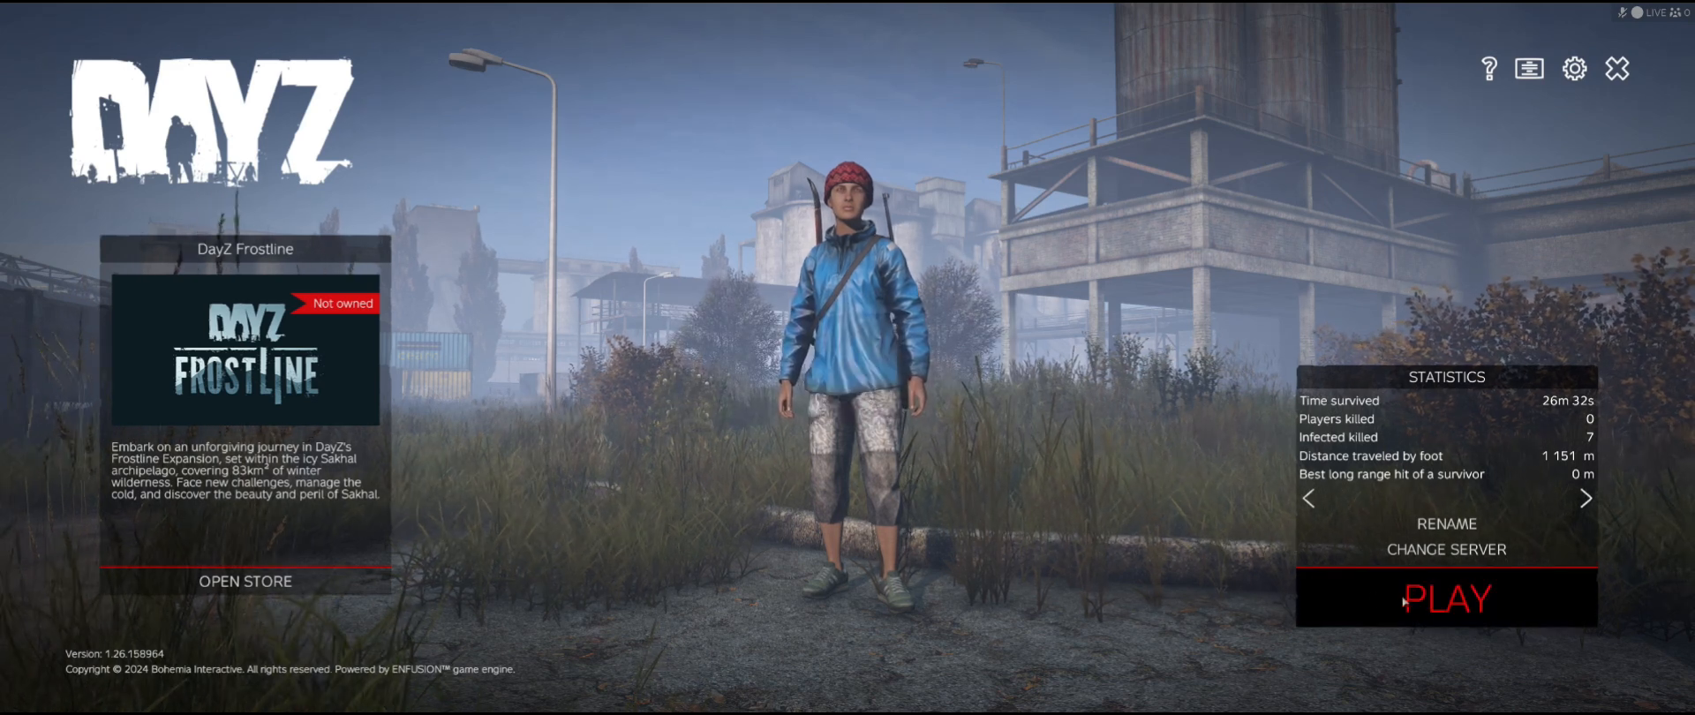
left_click(1621, 74)
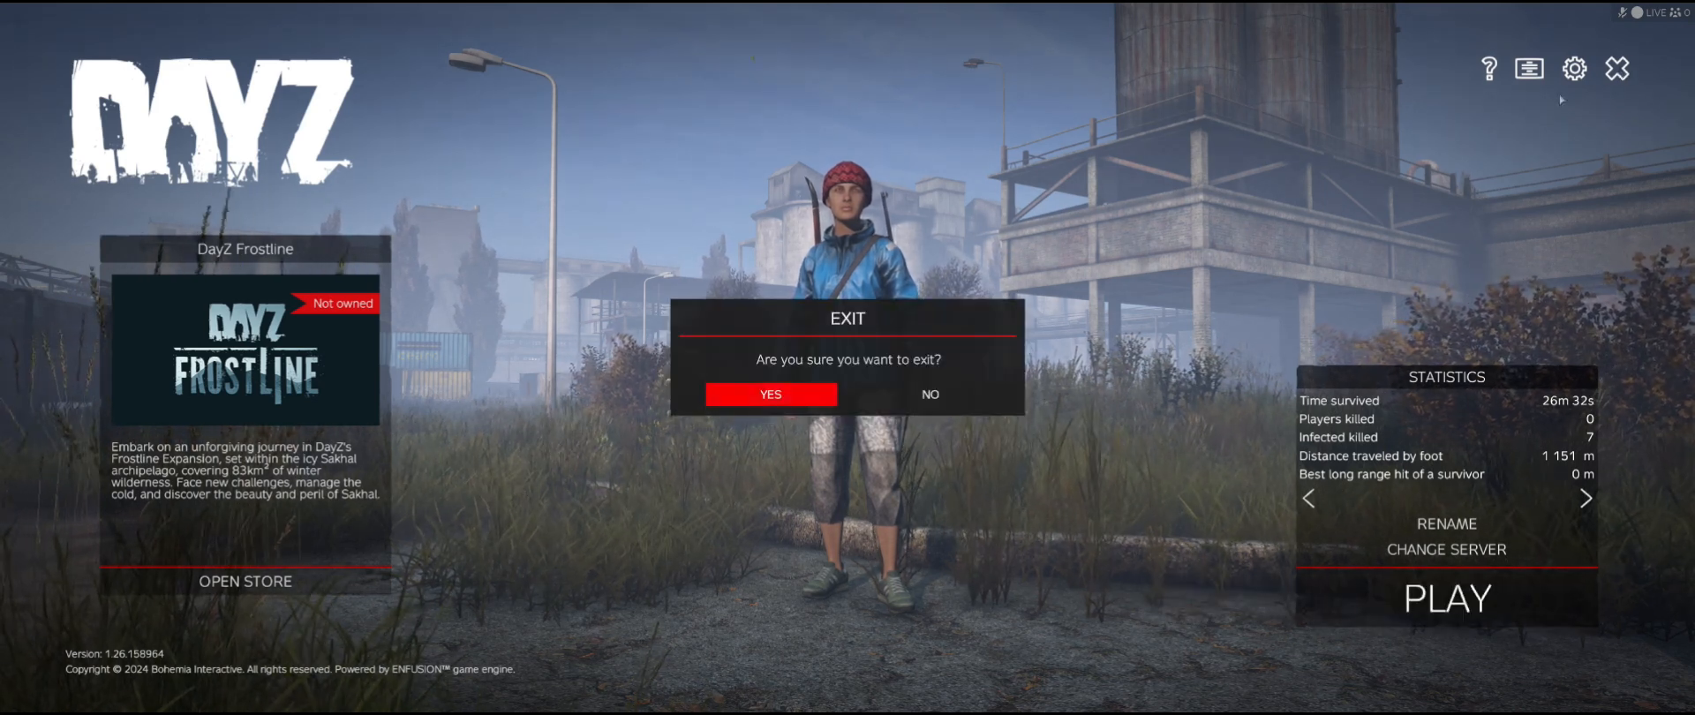
left_click(801, 391)
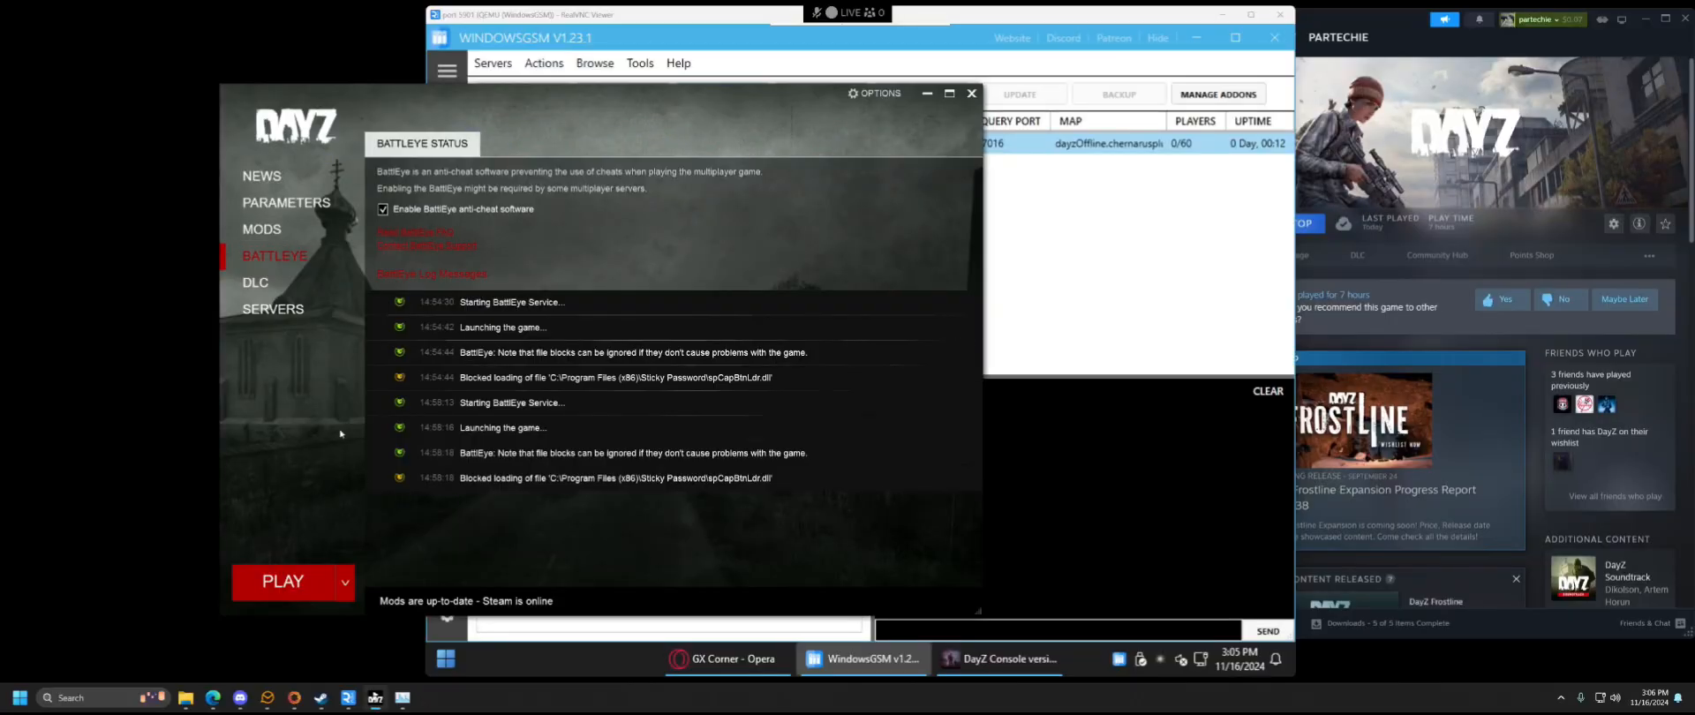
- Show the launcher's server list, then switch to WindowsGSM and restart the NotsoDayz server
left_click(274, 309)
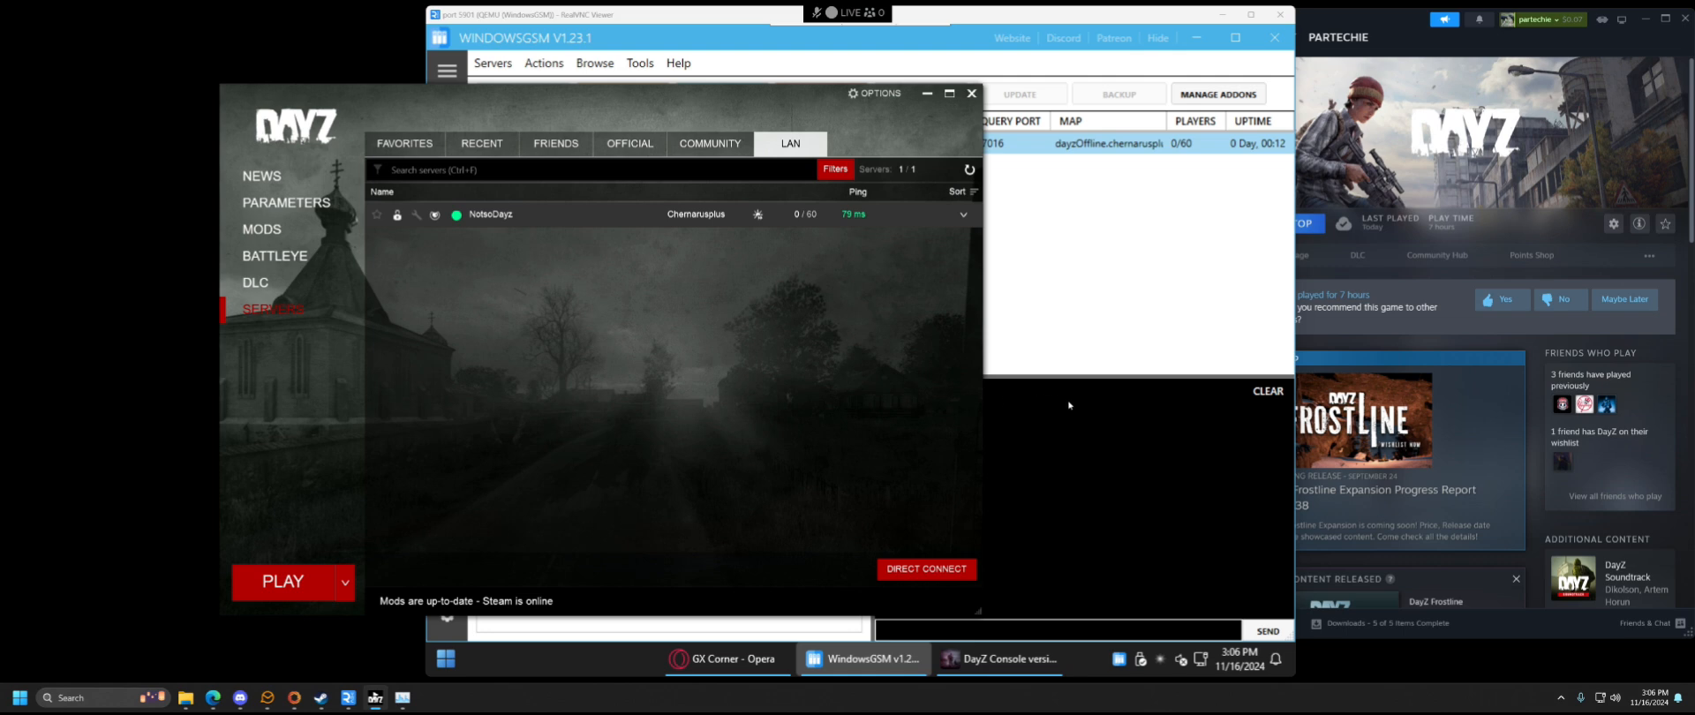
left_click(1136, 281)
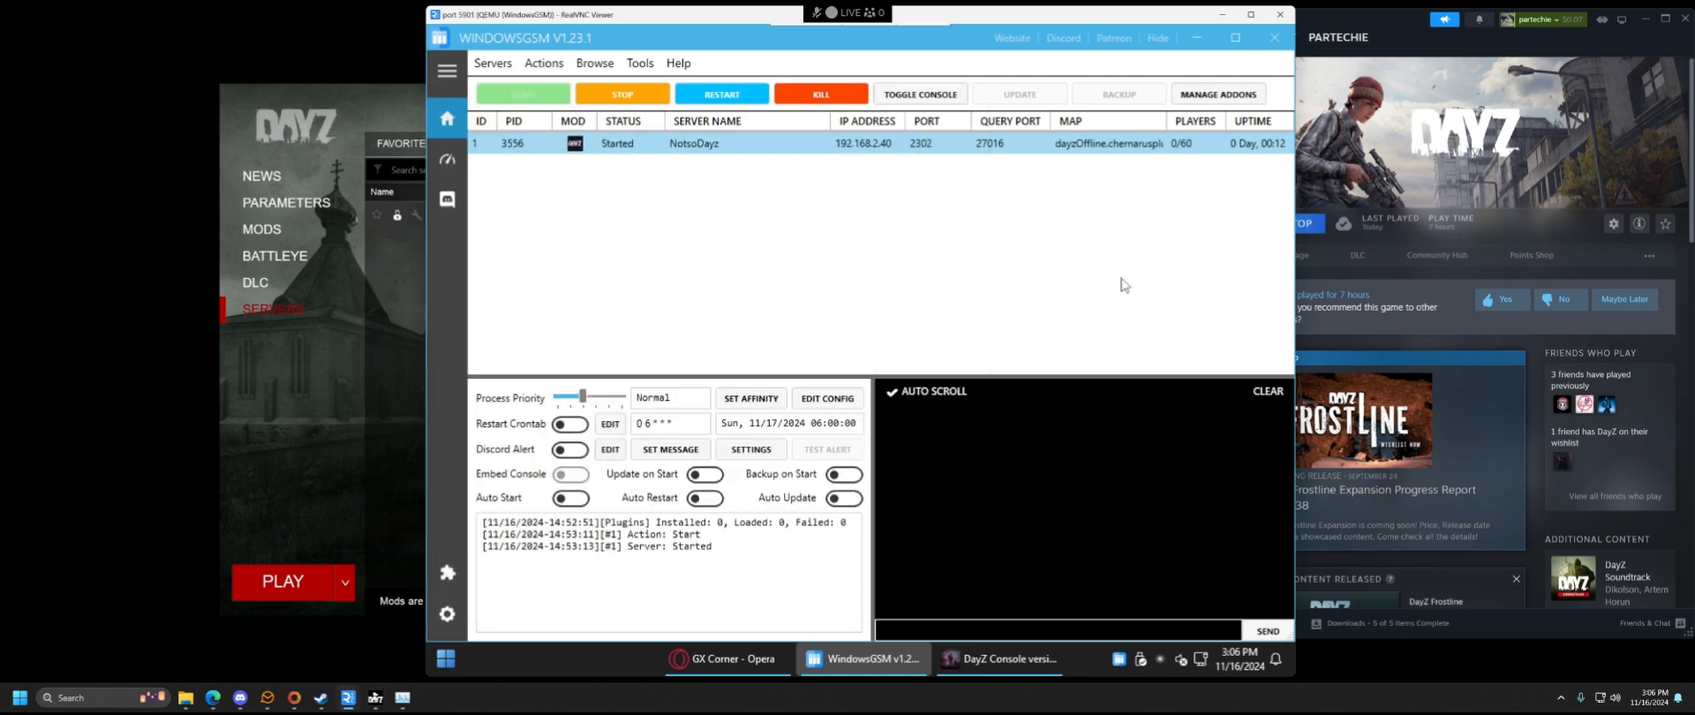
left_click(721, 95)
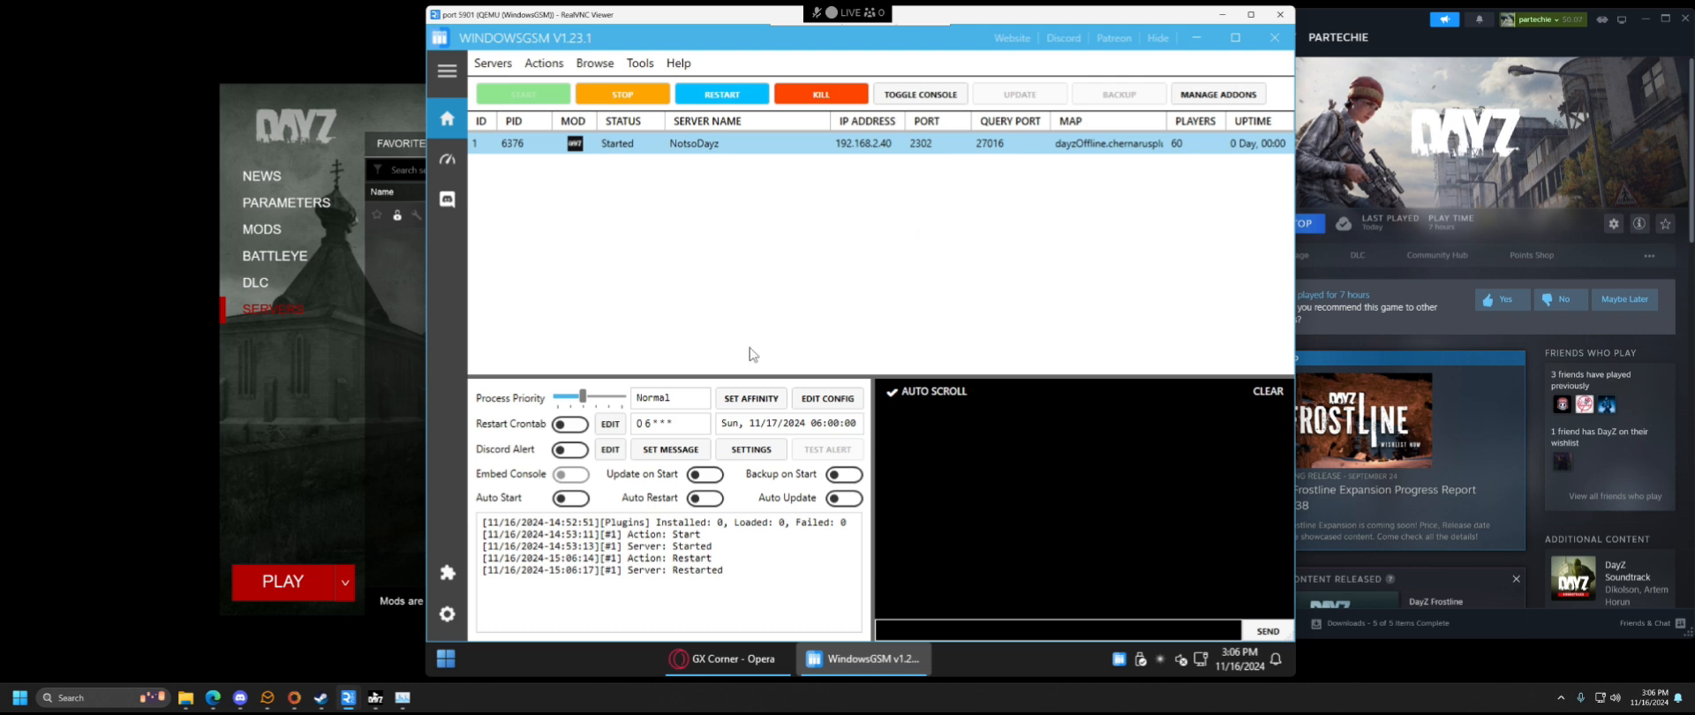
- Look at the server's CPU affinity options and its Discord custom message, closing both
left_click(751, 398)
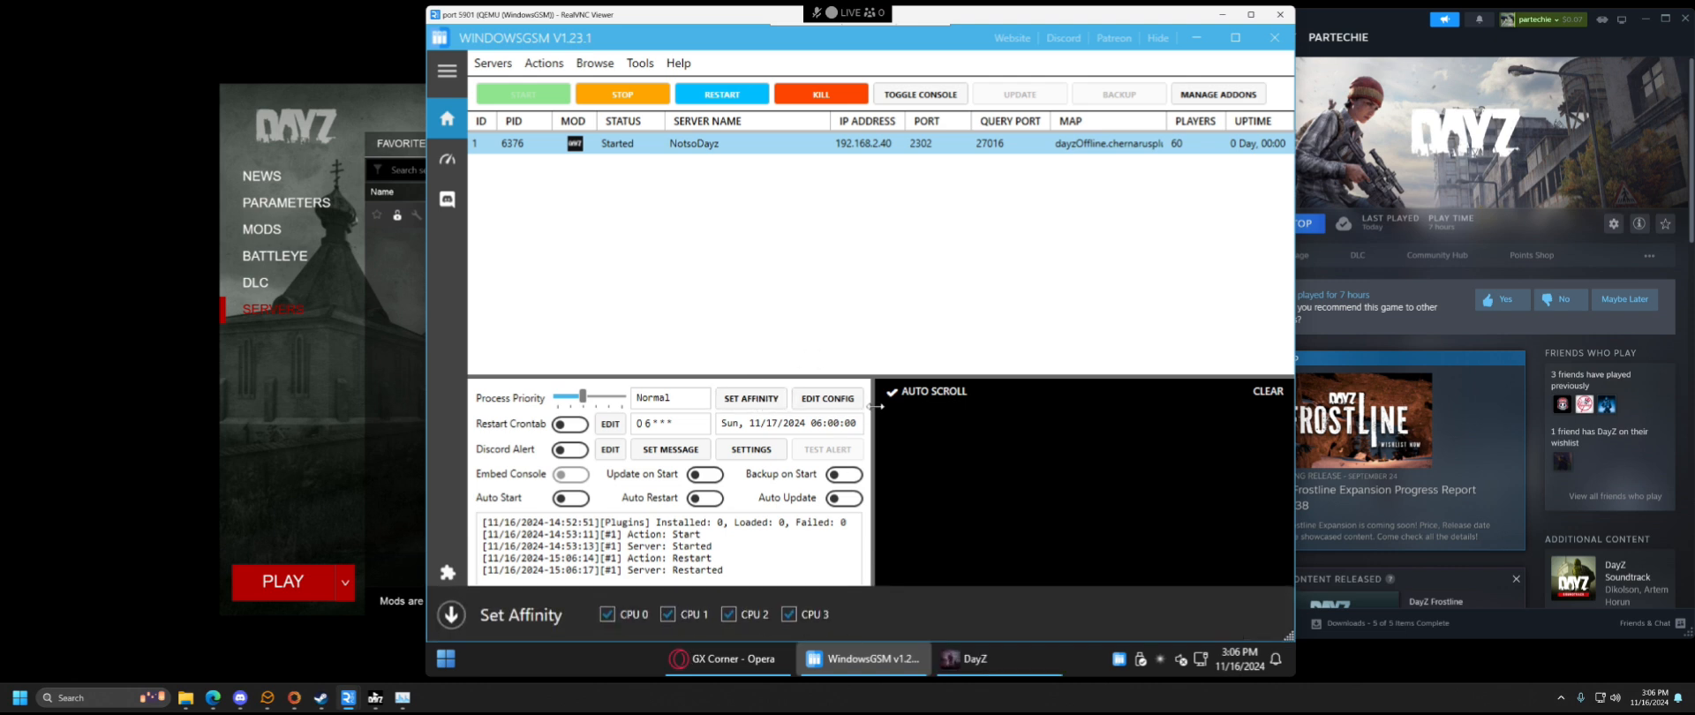
left_click(451, 616)
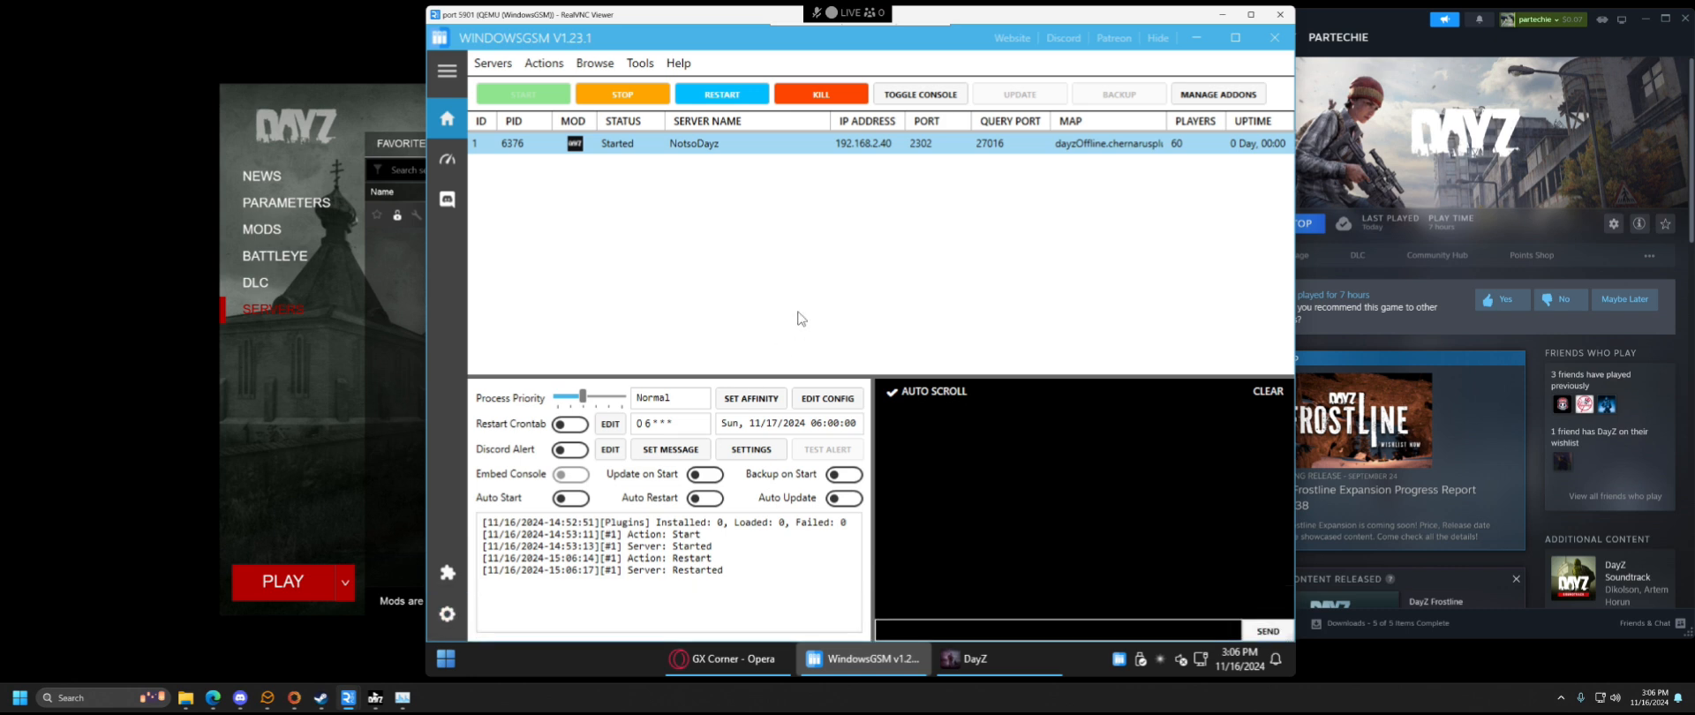
left_click(668, 450)
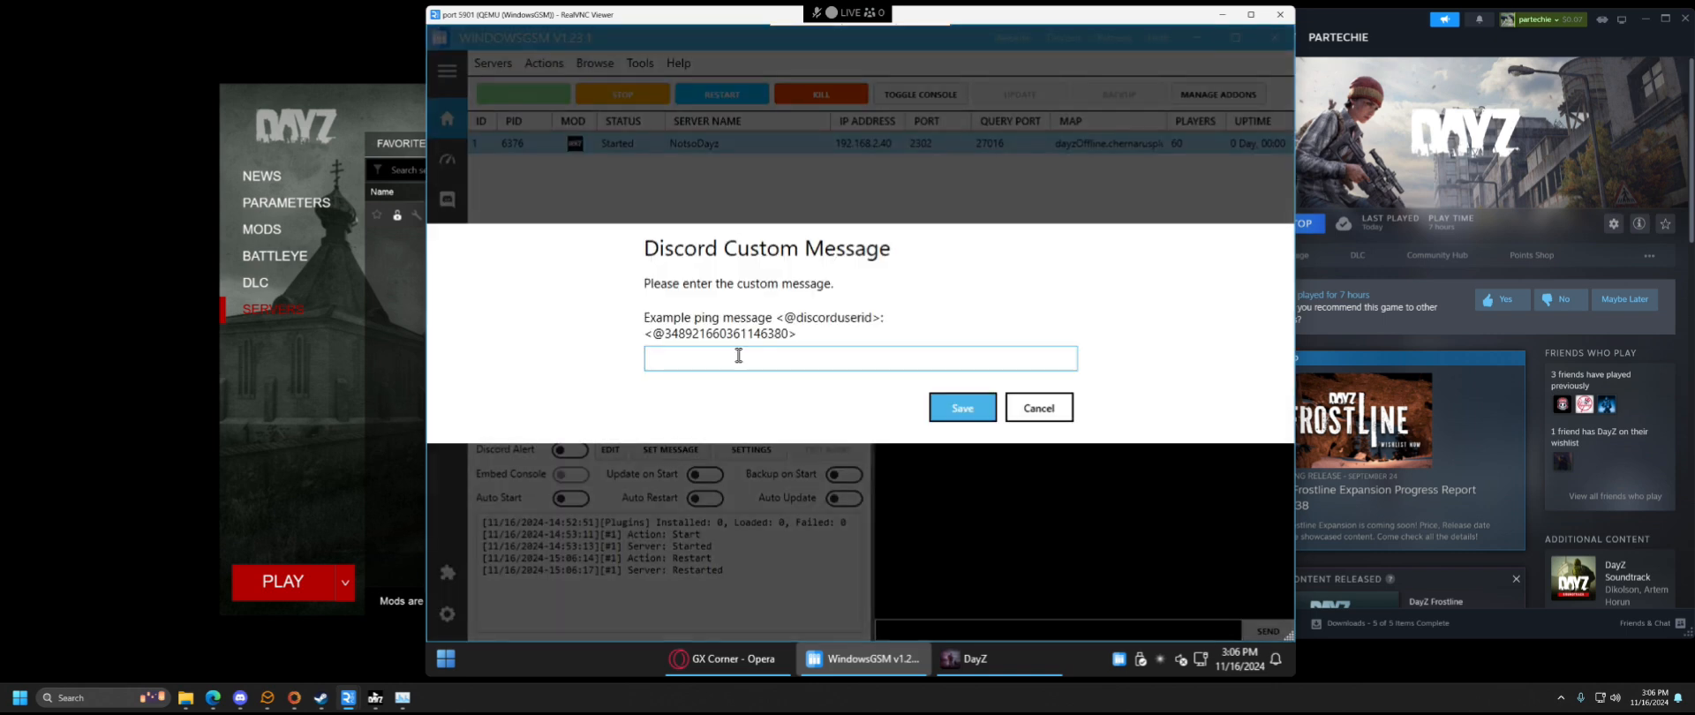
left_click(985, 413)
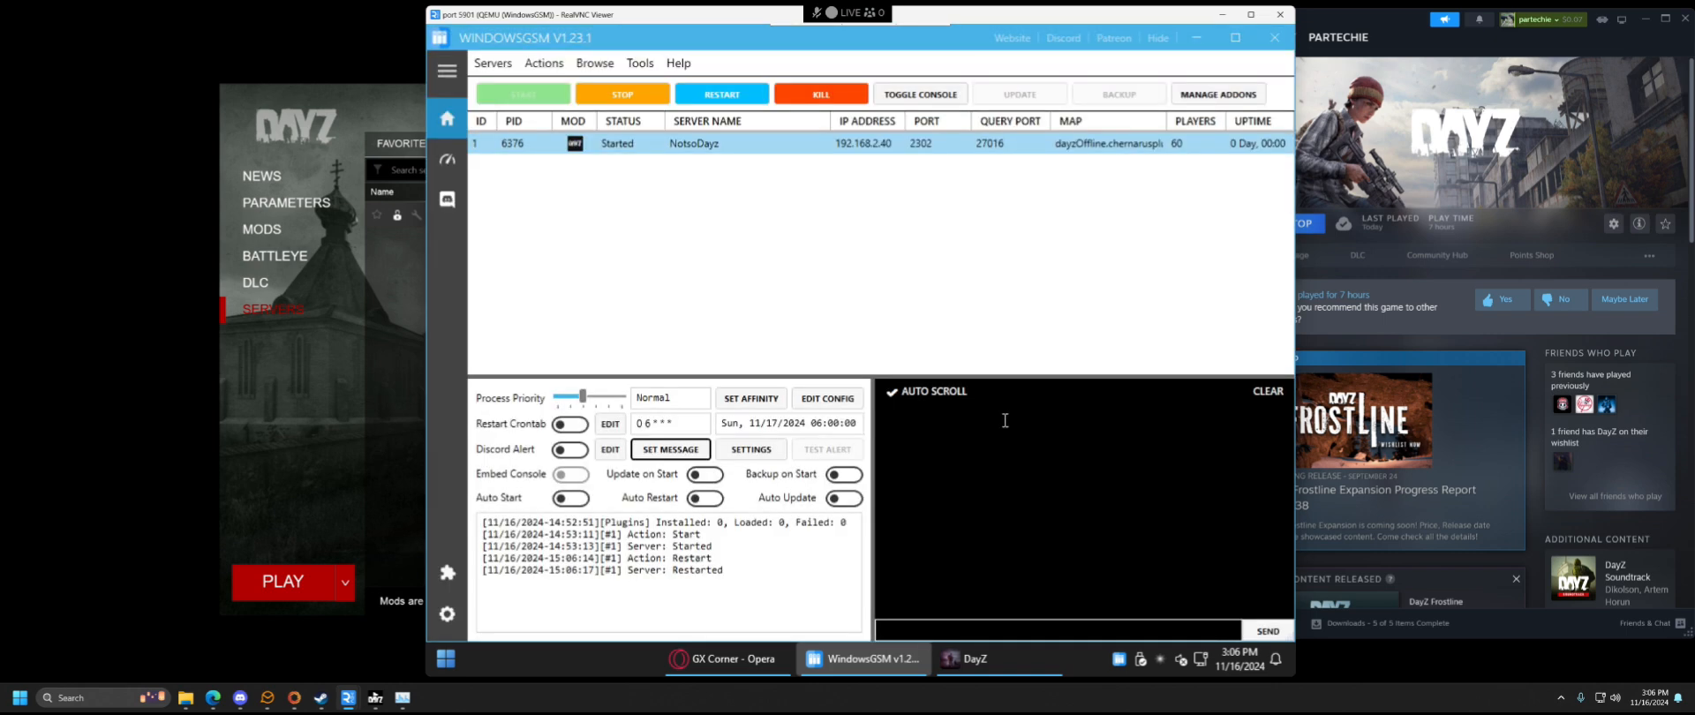
- Return to the DayZ launcher, refresh the LAN server list and expand the NotsoDayz server's details
left_click(399, 319)
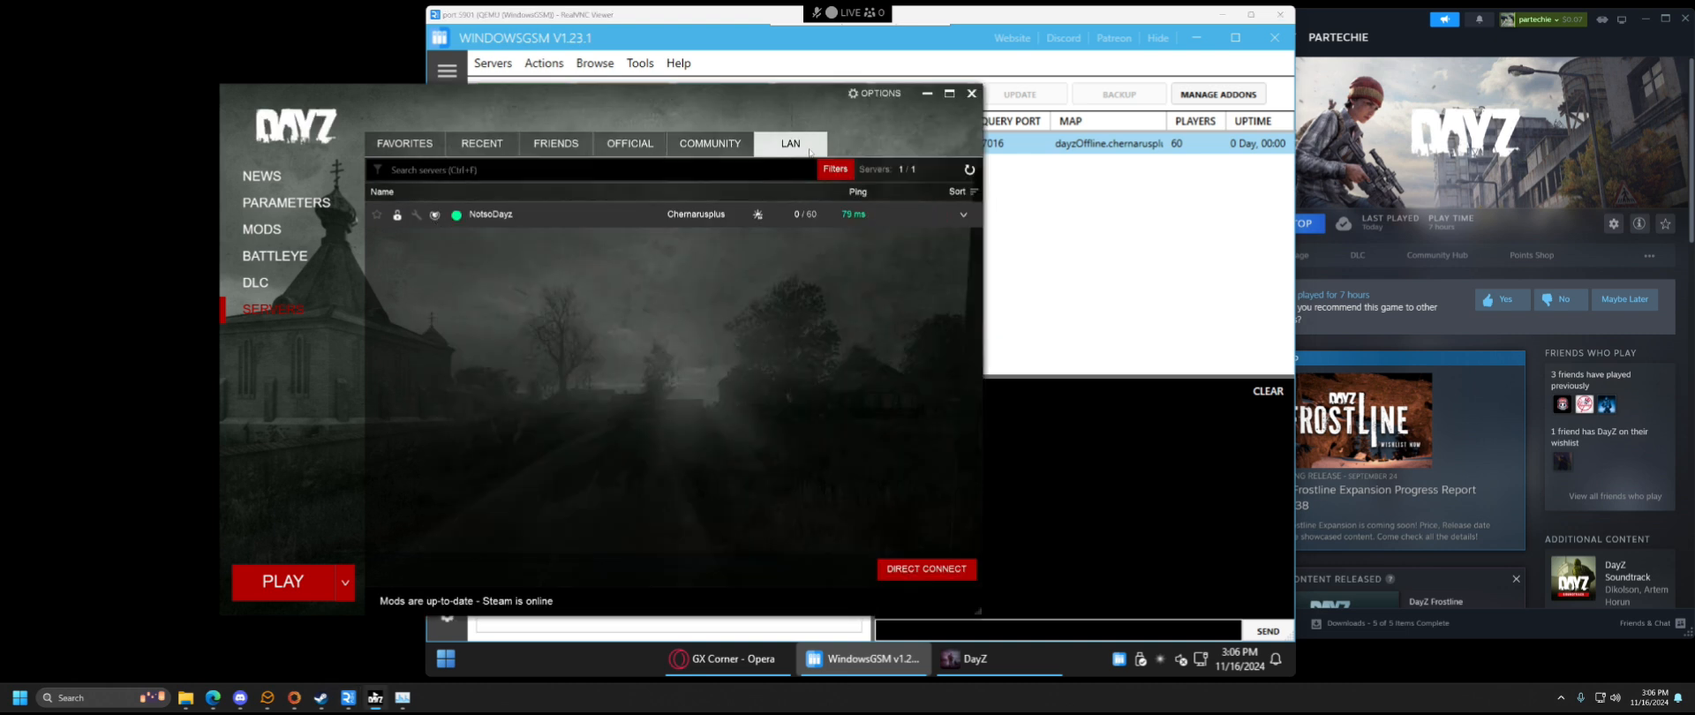
left_click(969, 169)
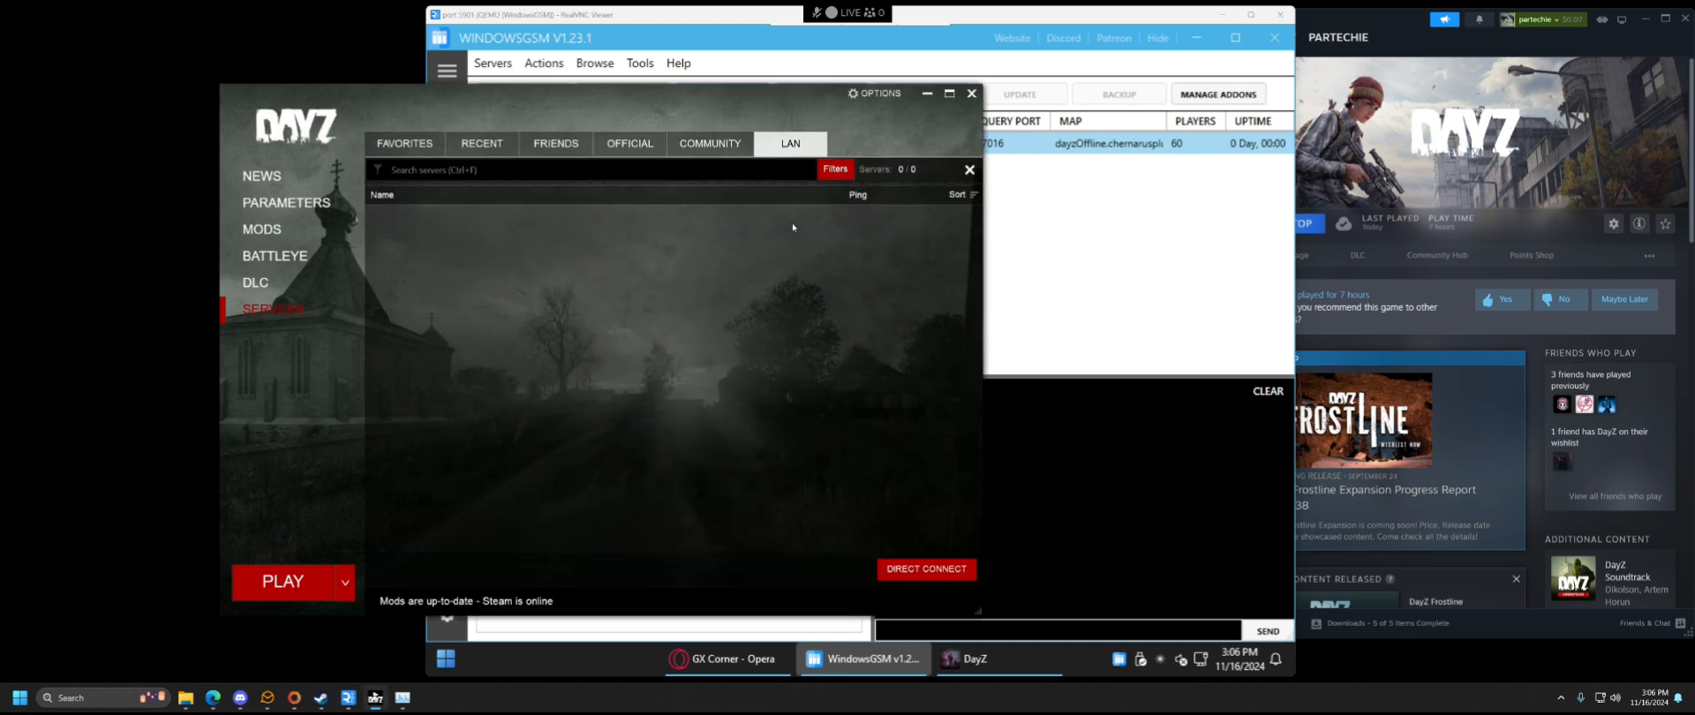
left_click(969, 170)
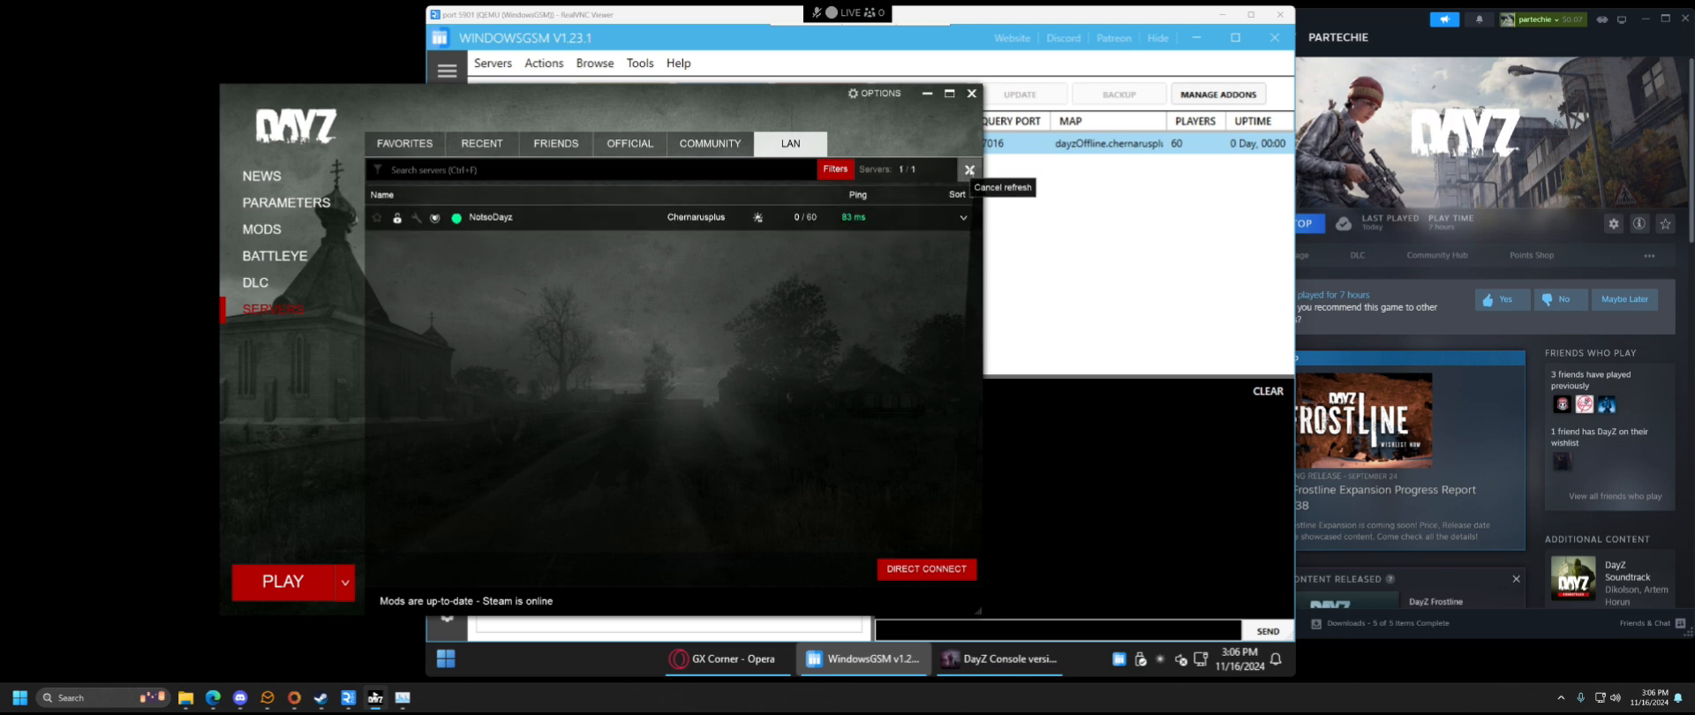
left_click(621, 221)
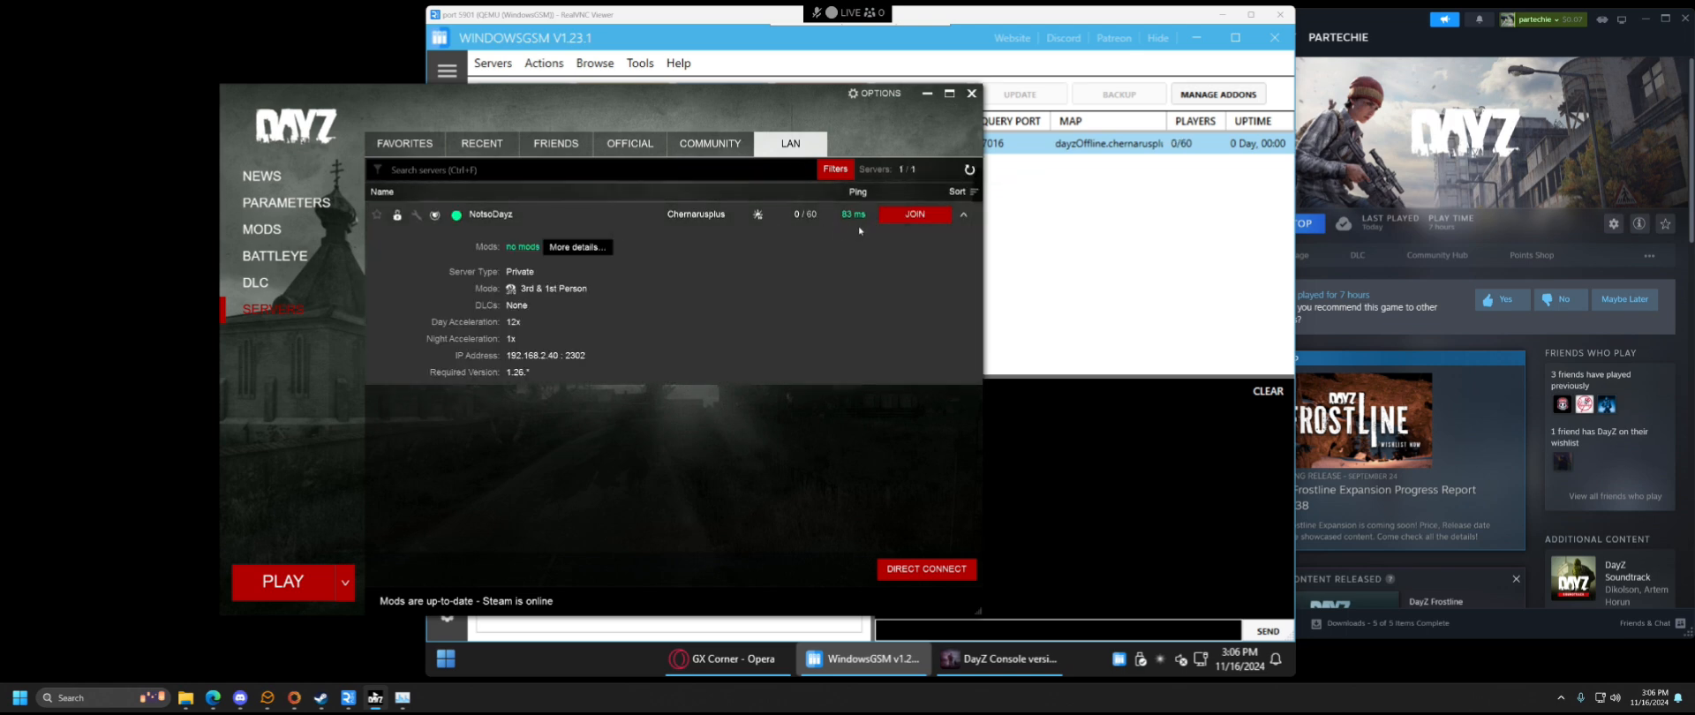
- Join the NotsoDayz server with the current mod selection, entering the server password and connecting
left_click(906, 217)
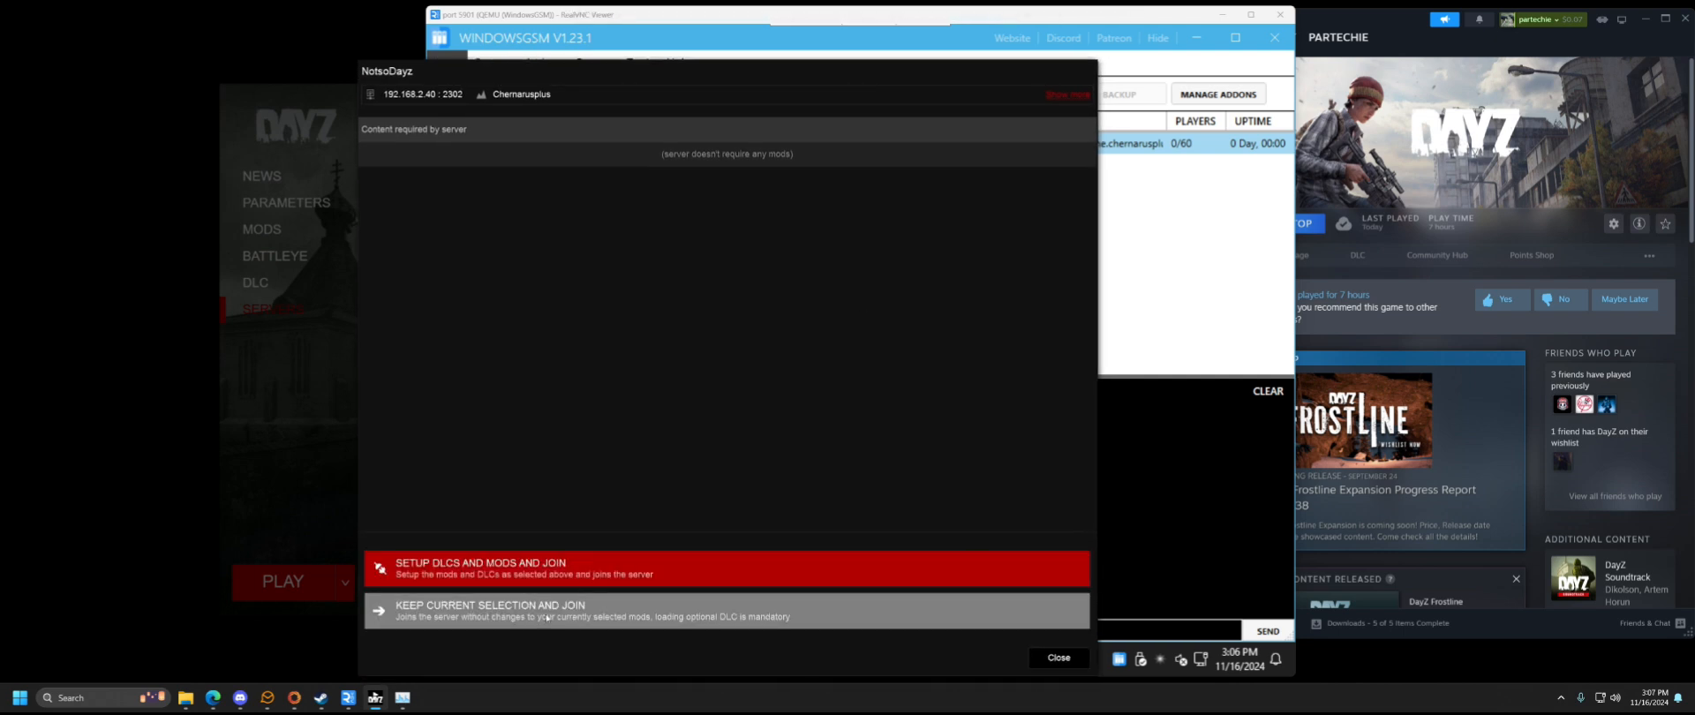
left_click(547, 617)
left_click(720, 417)
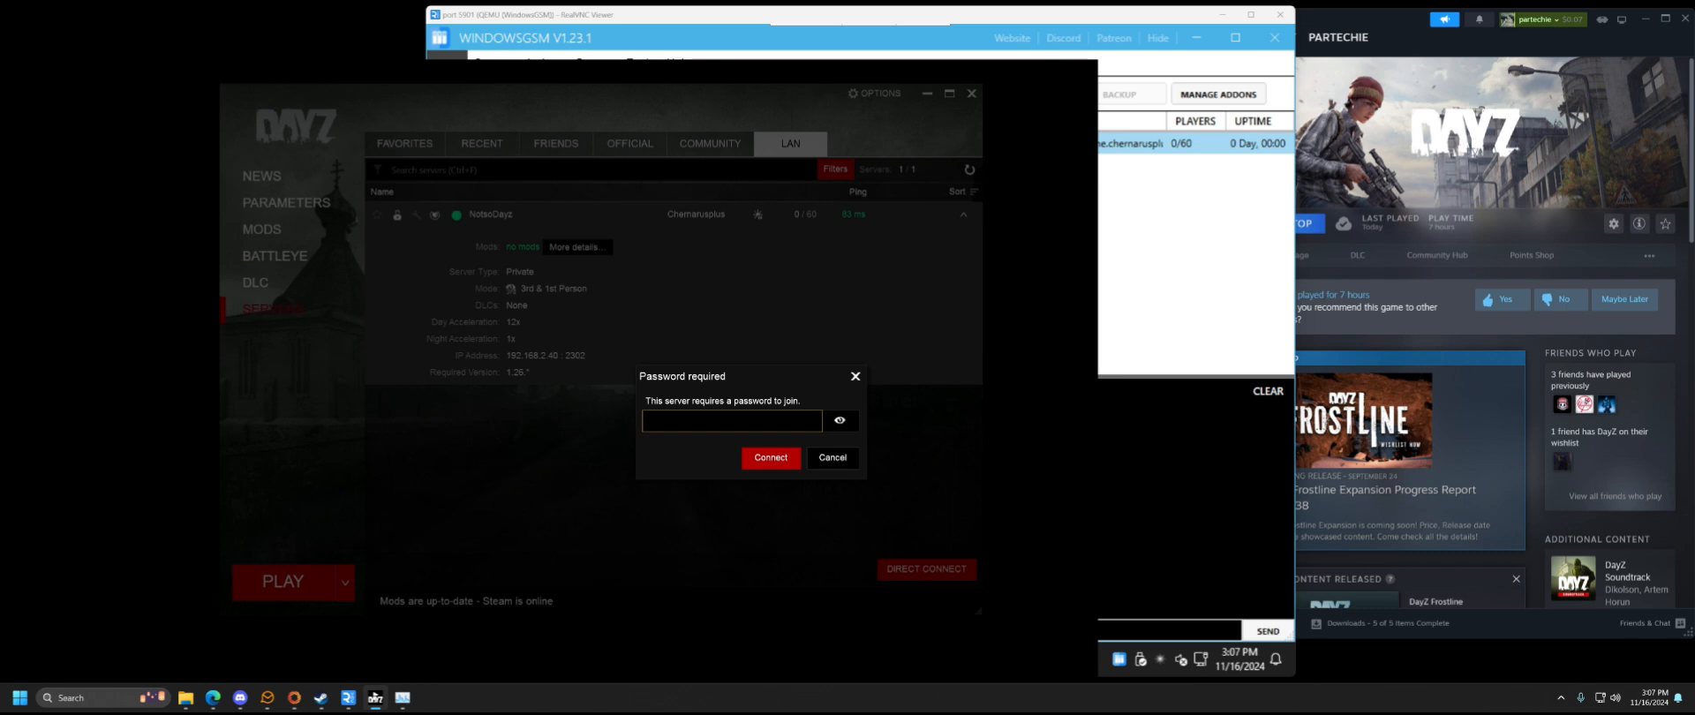
left_click(777, 456)
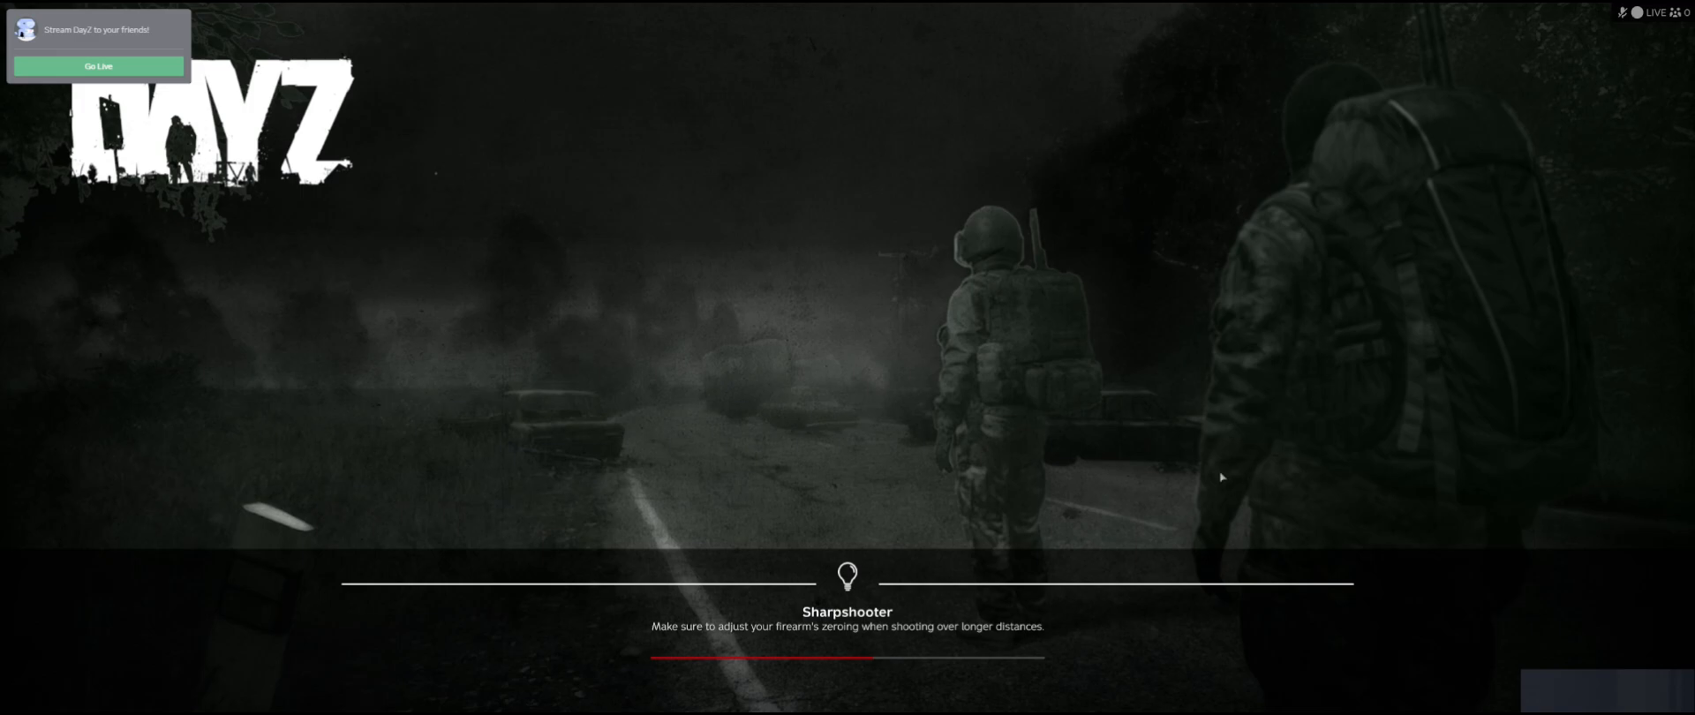
- Leave the loading game for Task Manager, end the DayZ process and close the launcher's unexpected-exit message
key("super")
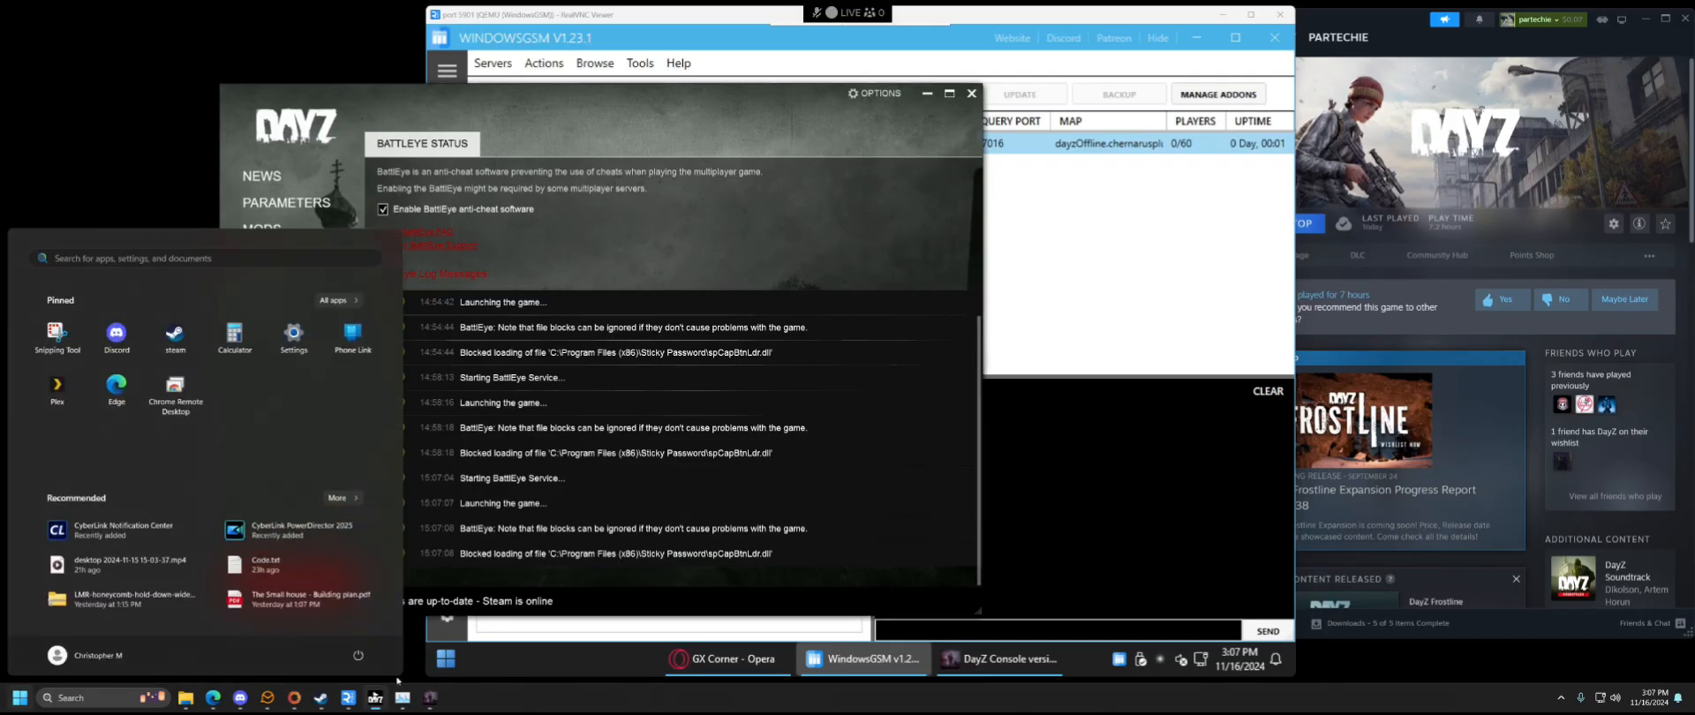
left_click(403, 696)
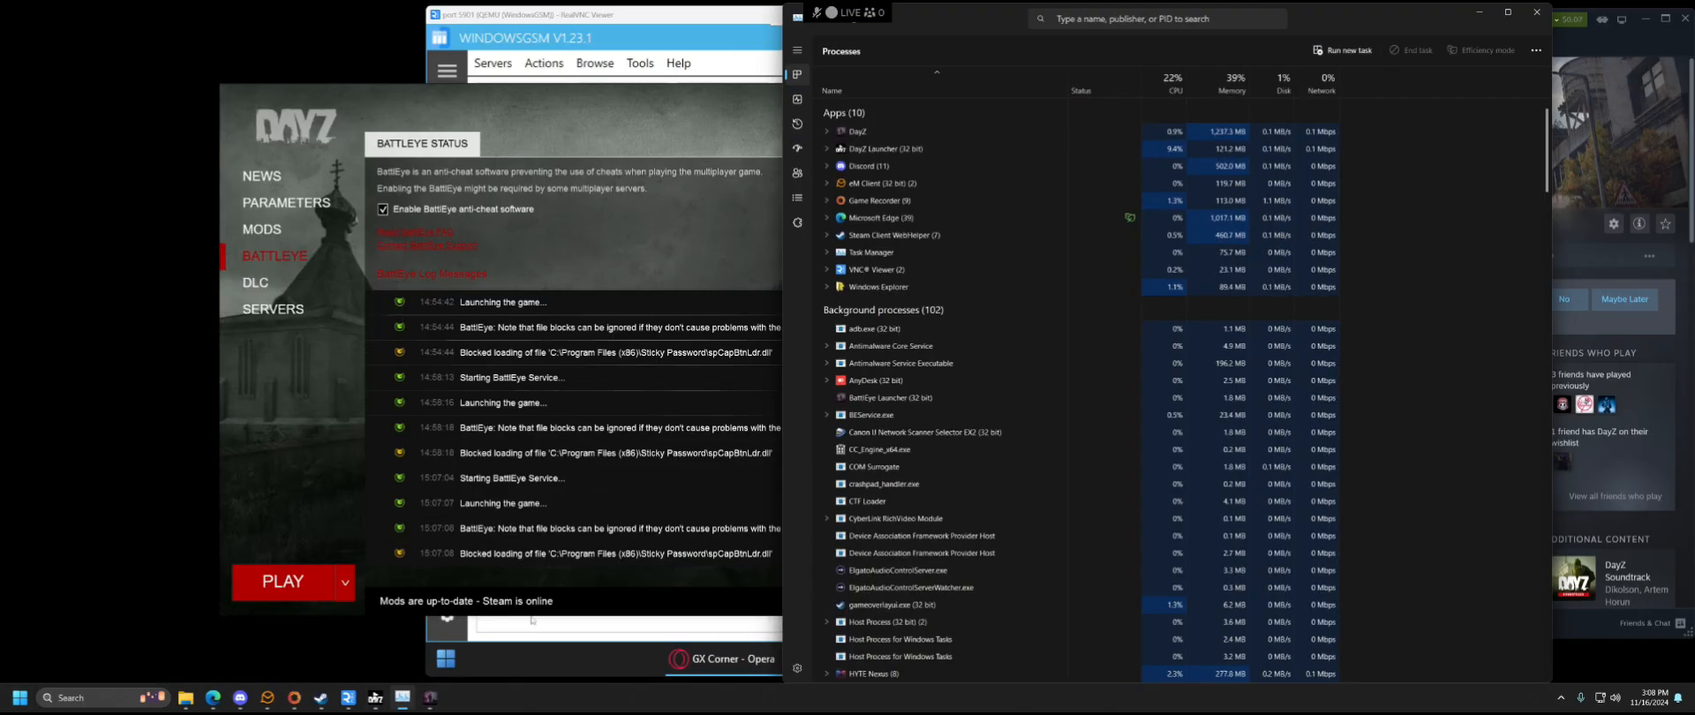
left_click(883, 132)
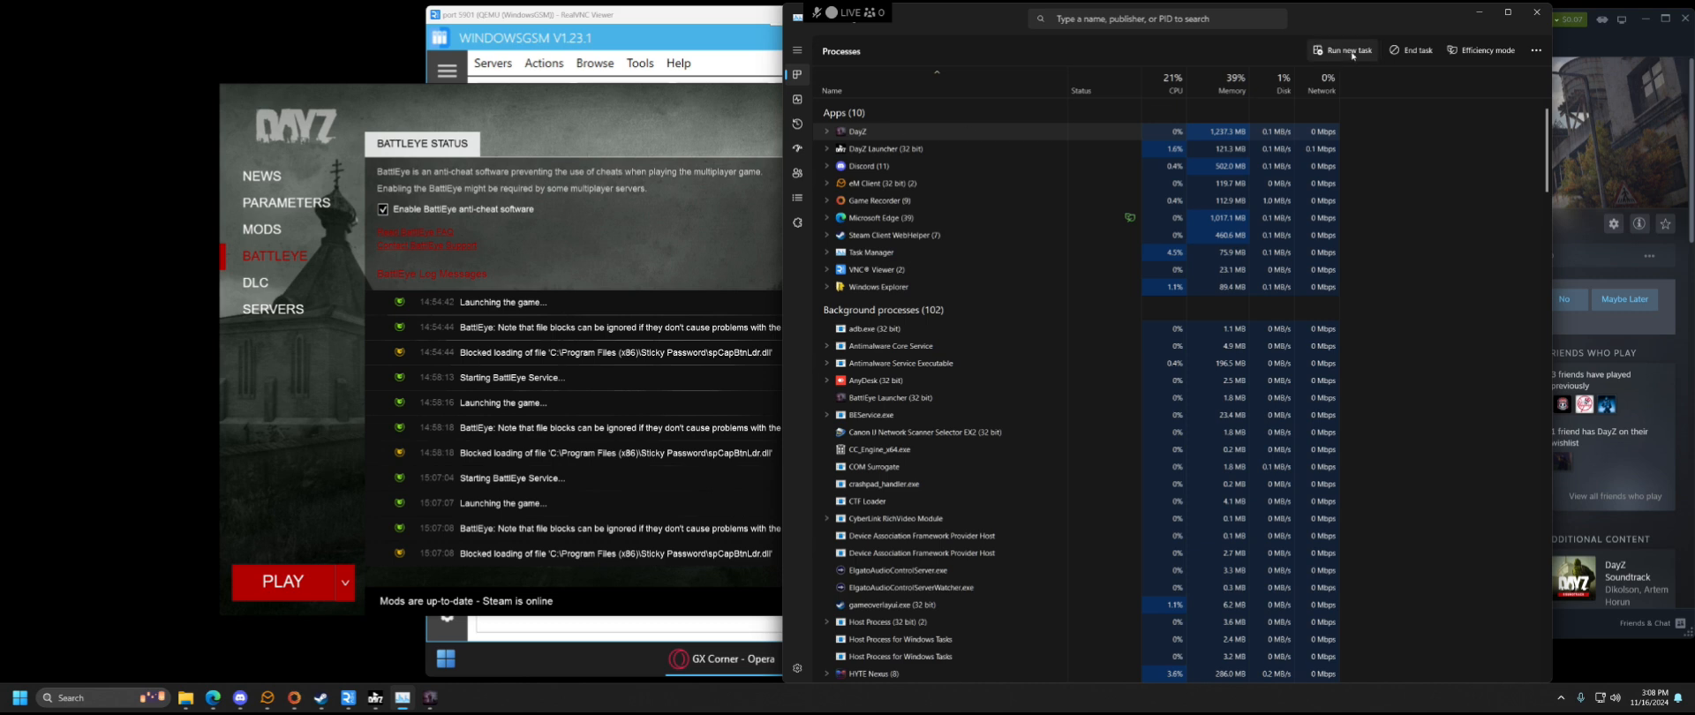
left_click(1415, 51)
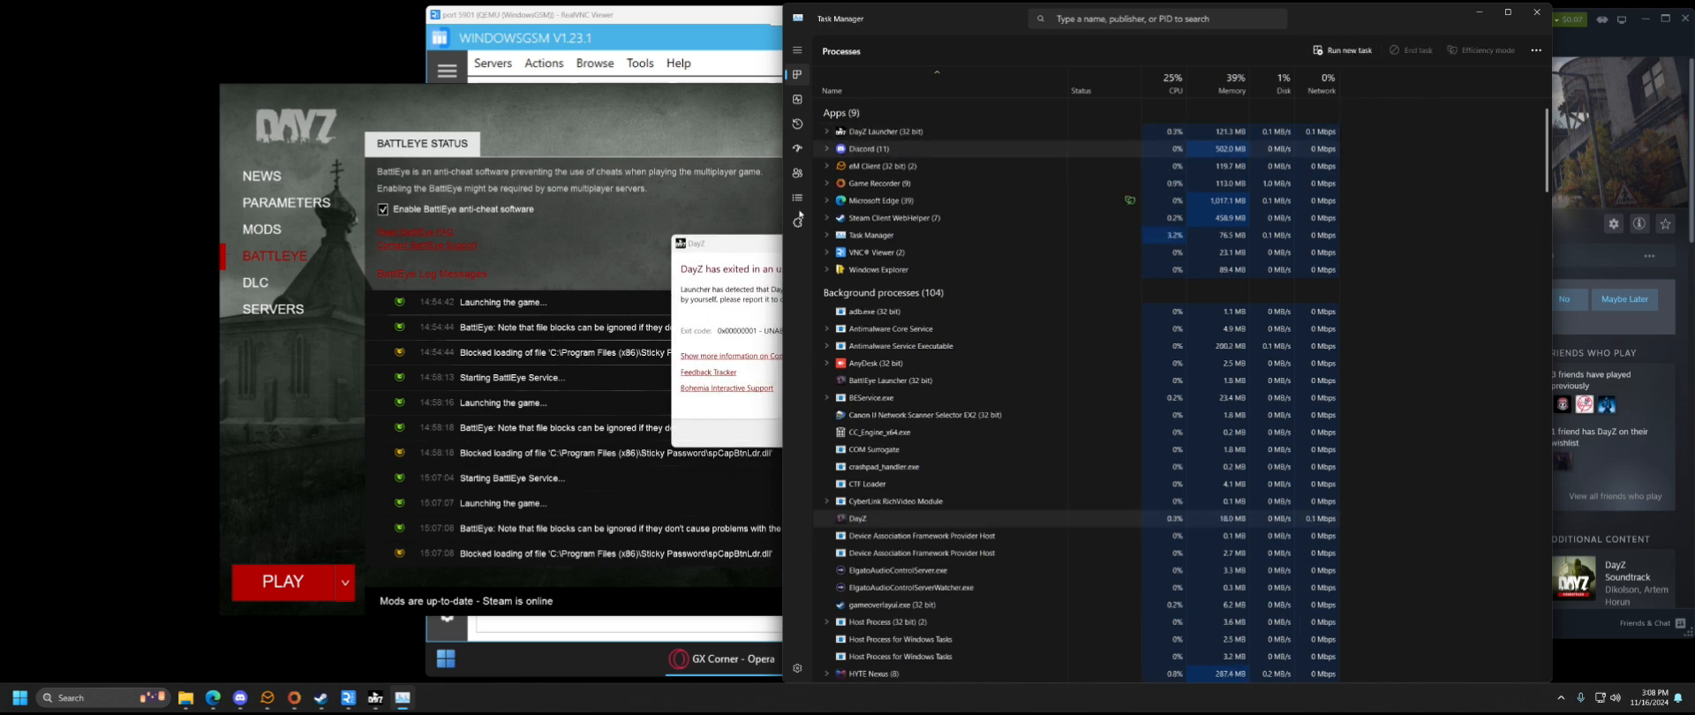
left_click(717, 260)
left_click(912, 434)
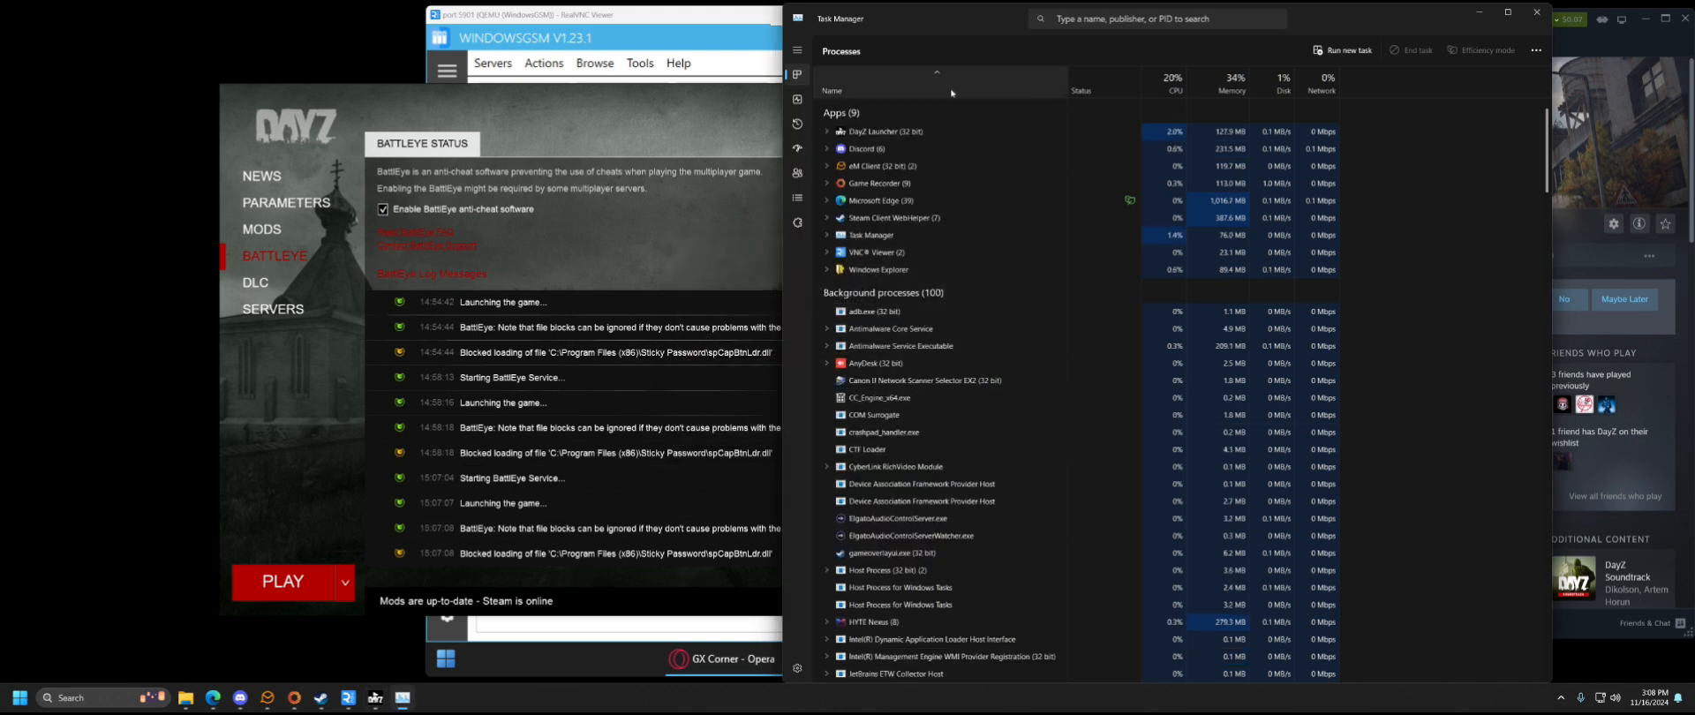
- End the DayZ Launcher task, then switch to Steam and stop DayZ from its library page
left_click(995, 128)
left_click(1412, 51)
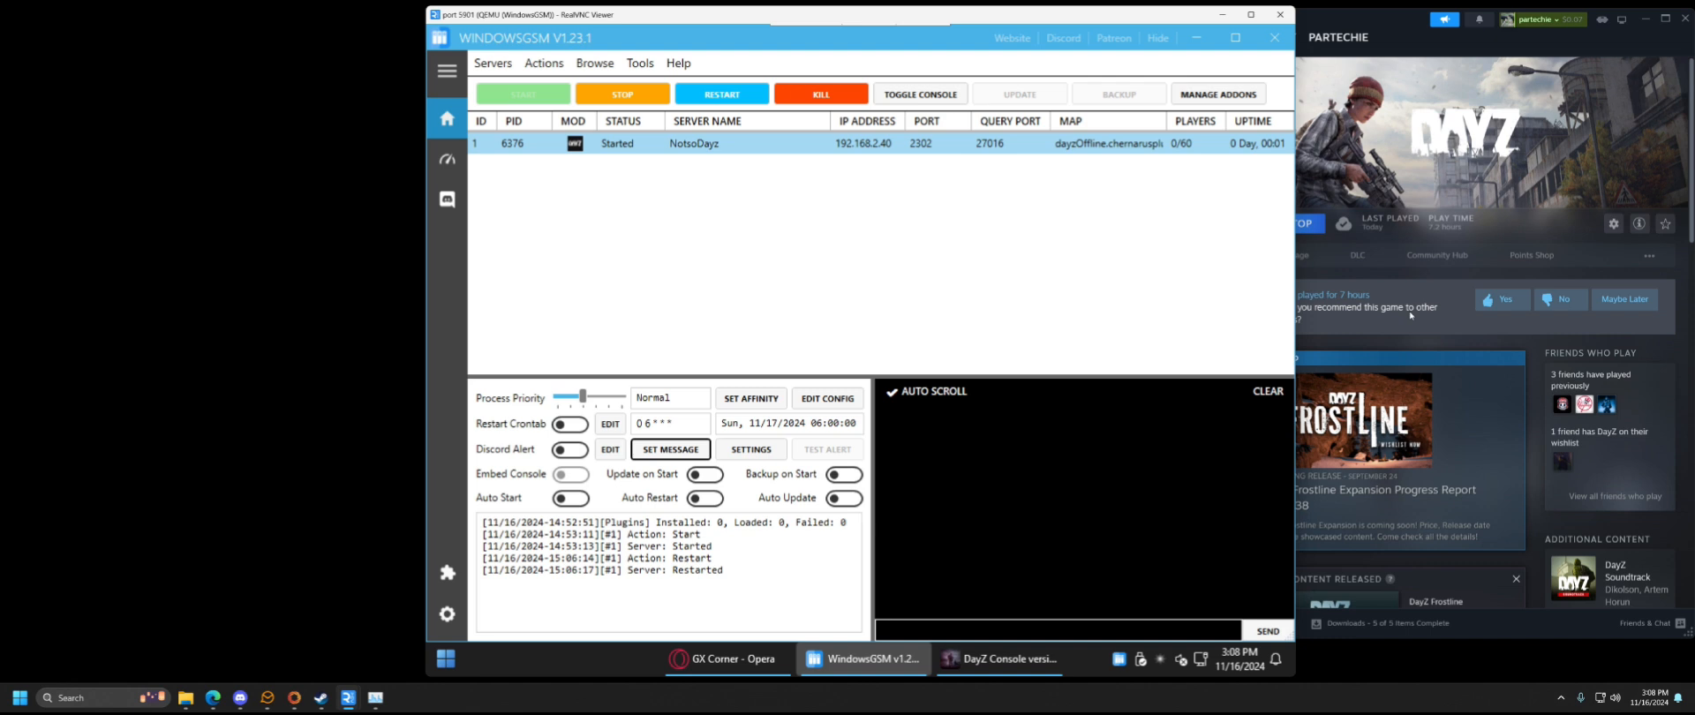
left_click(1410, 274)
left_click(1291, 223)
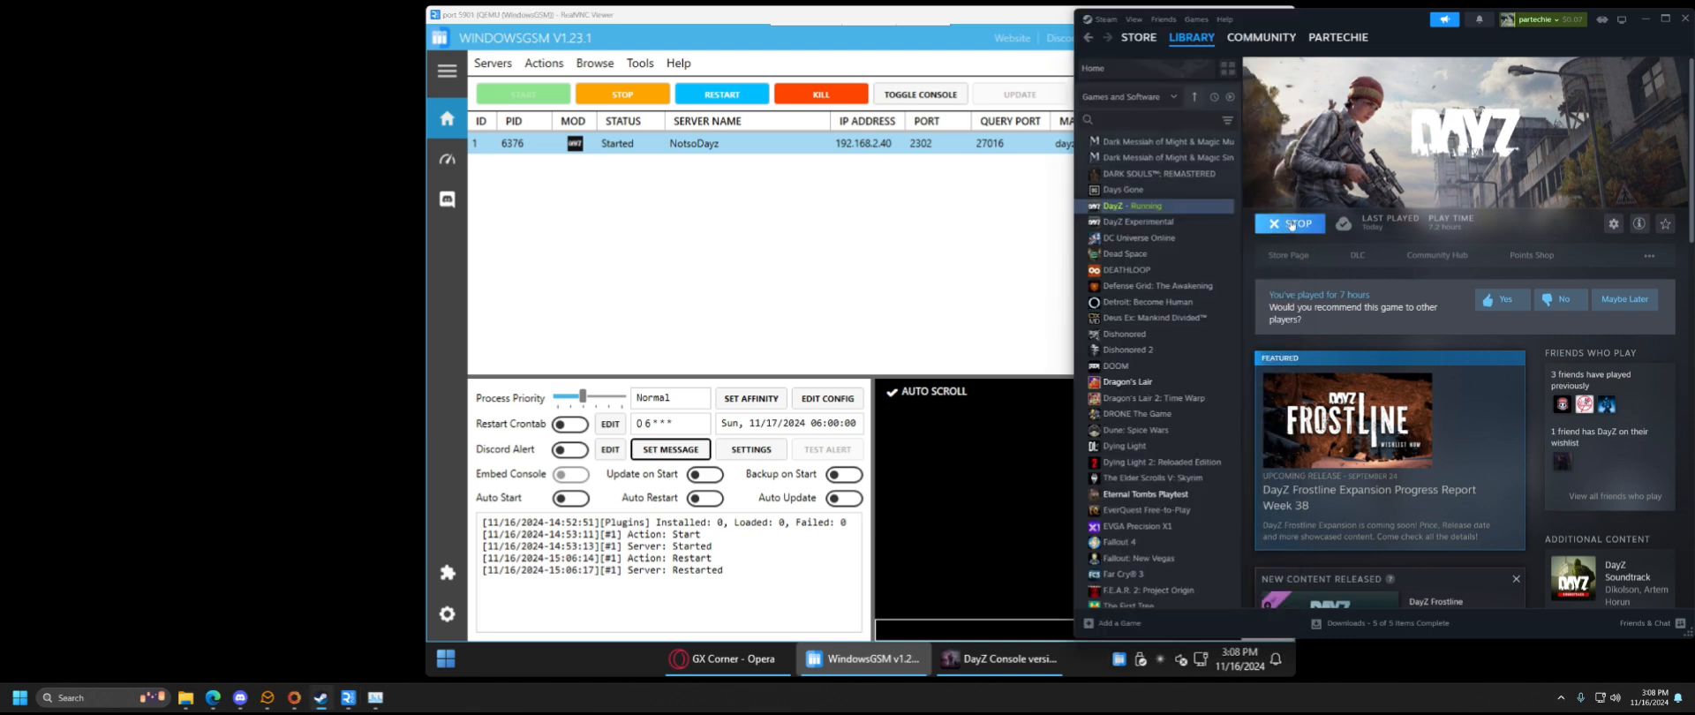
- Relaunch DayZ from its Steam library page with the Run DayZ Client option
left_click(1354, 358)
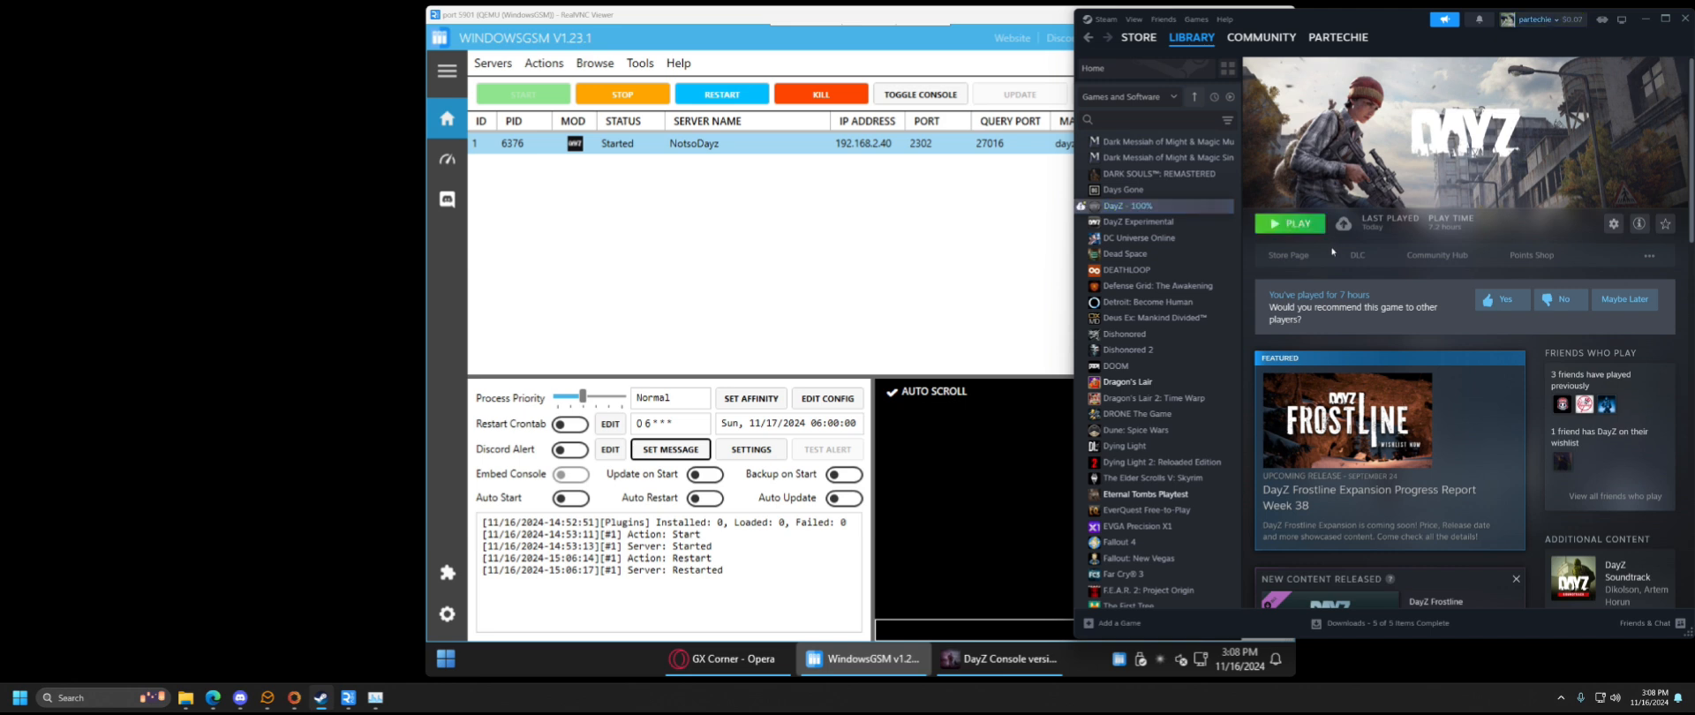
left_click(1288, 225)
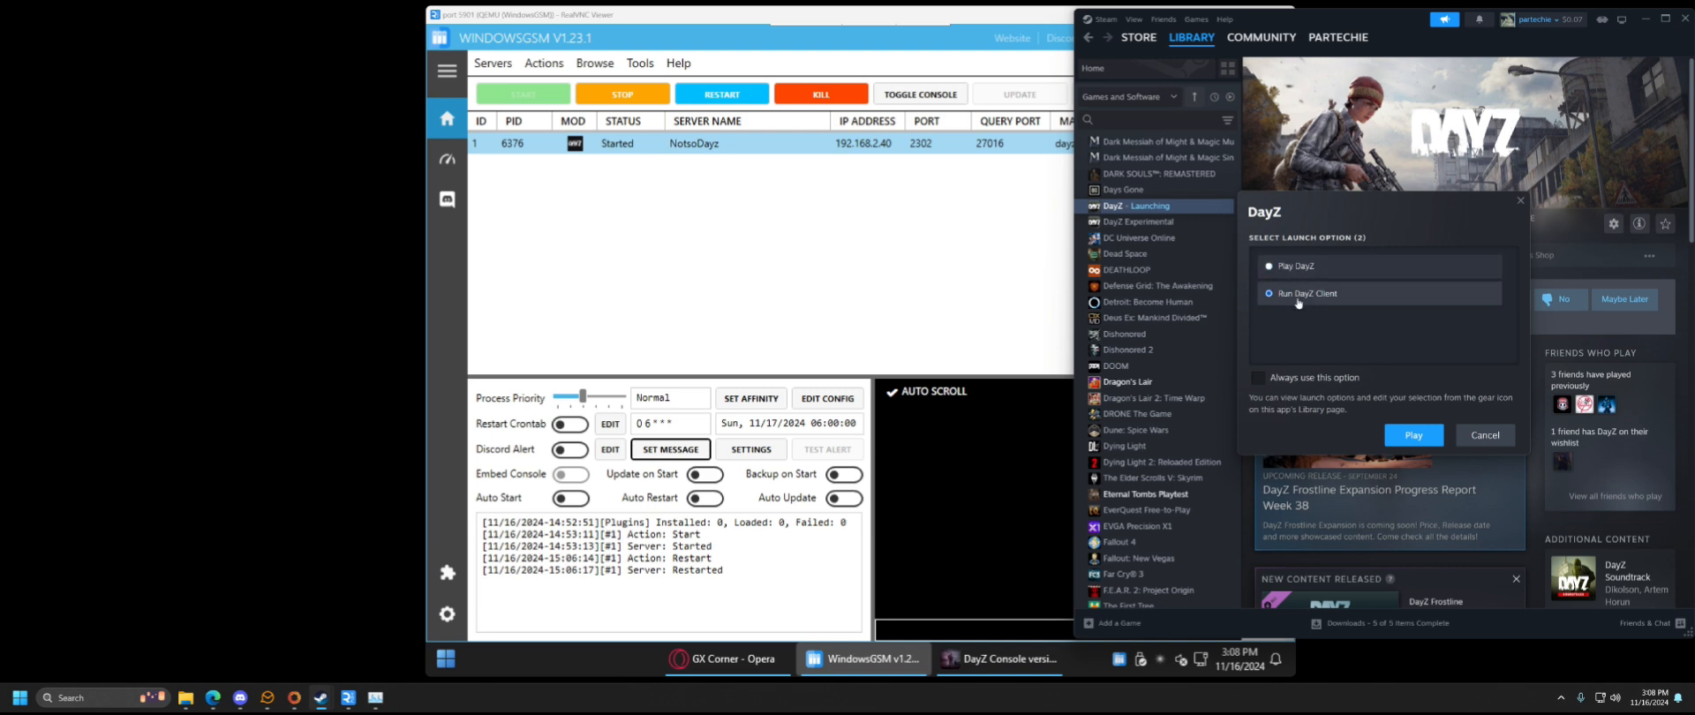
left_click(1387, 429)
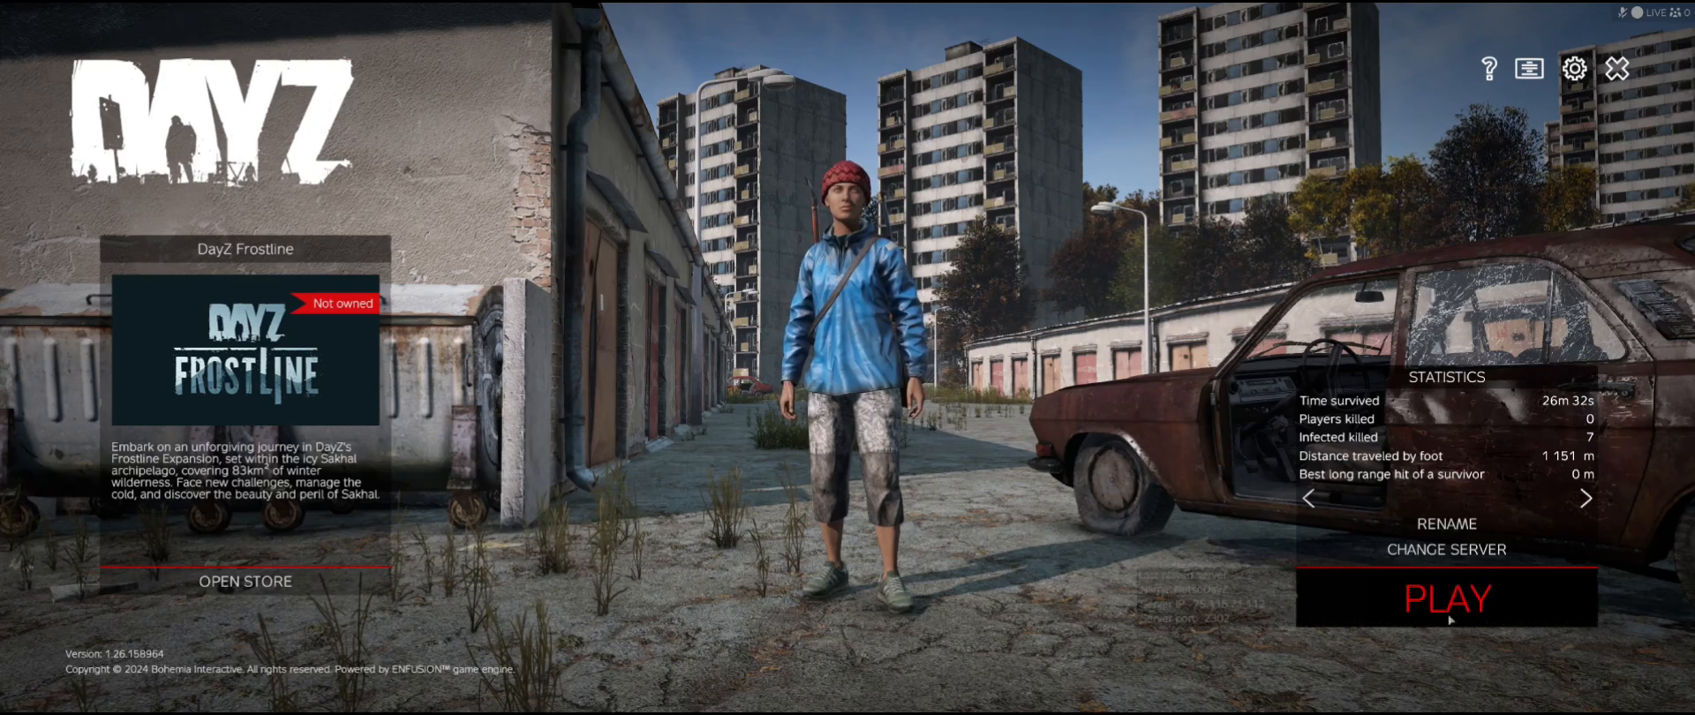
- Cycle through the characters back to the previously played survivor, try to connect from the main menu, and dismiss the error
left_click(1586, 500)
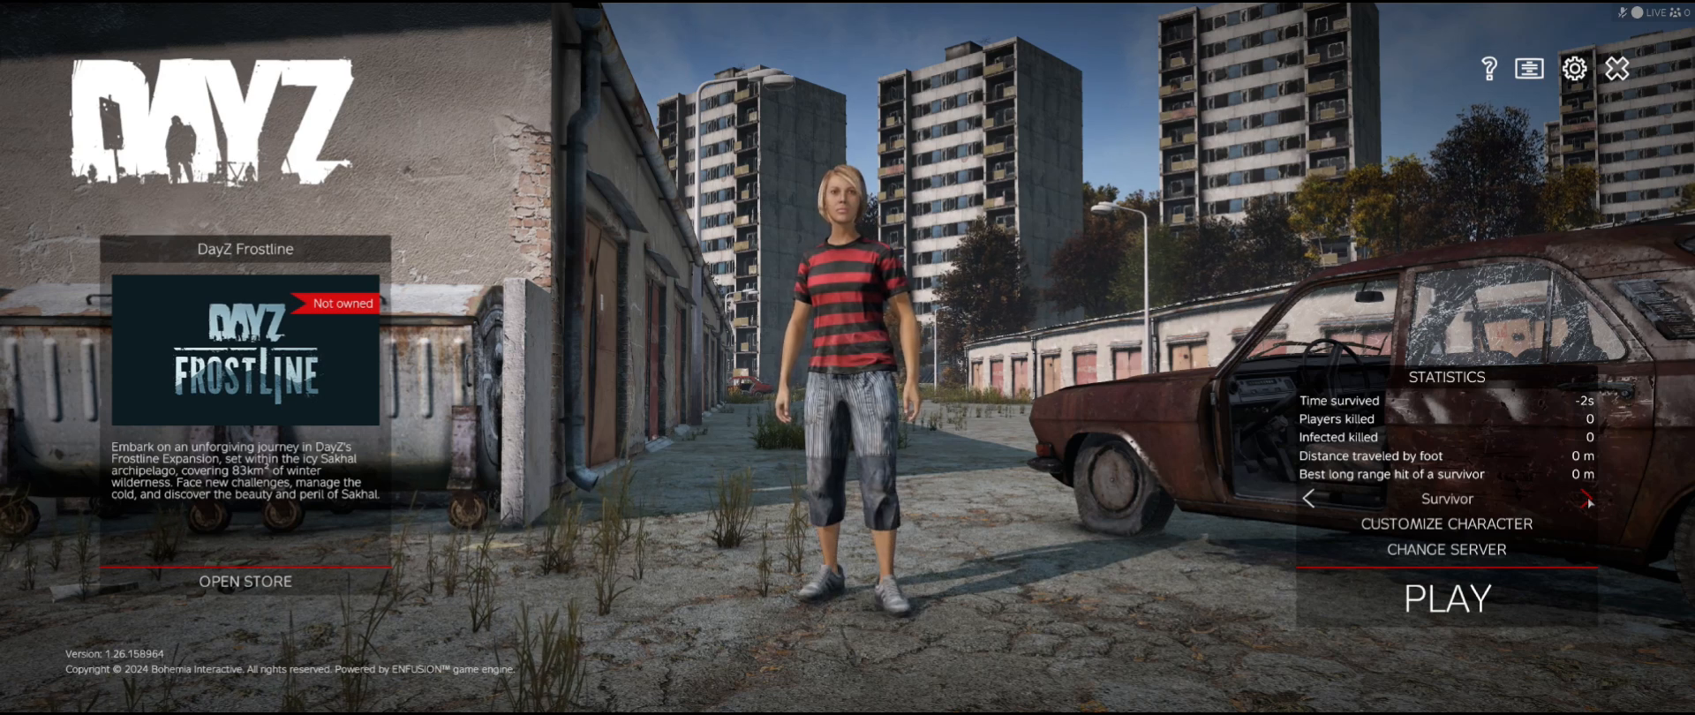
left_click(1586, 501)
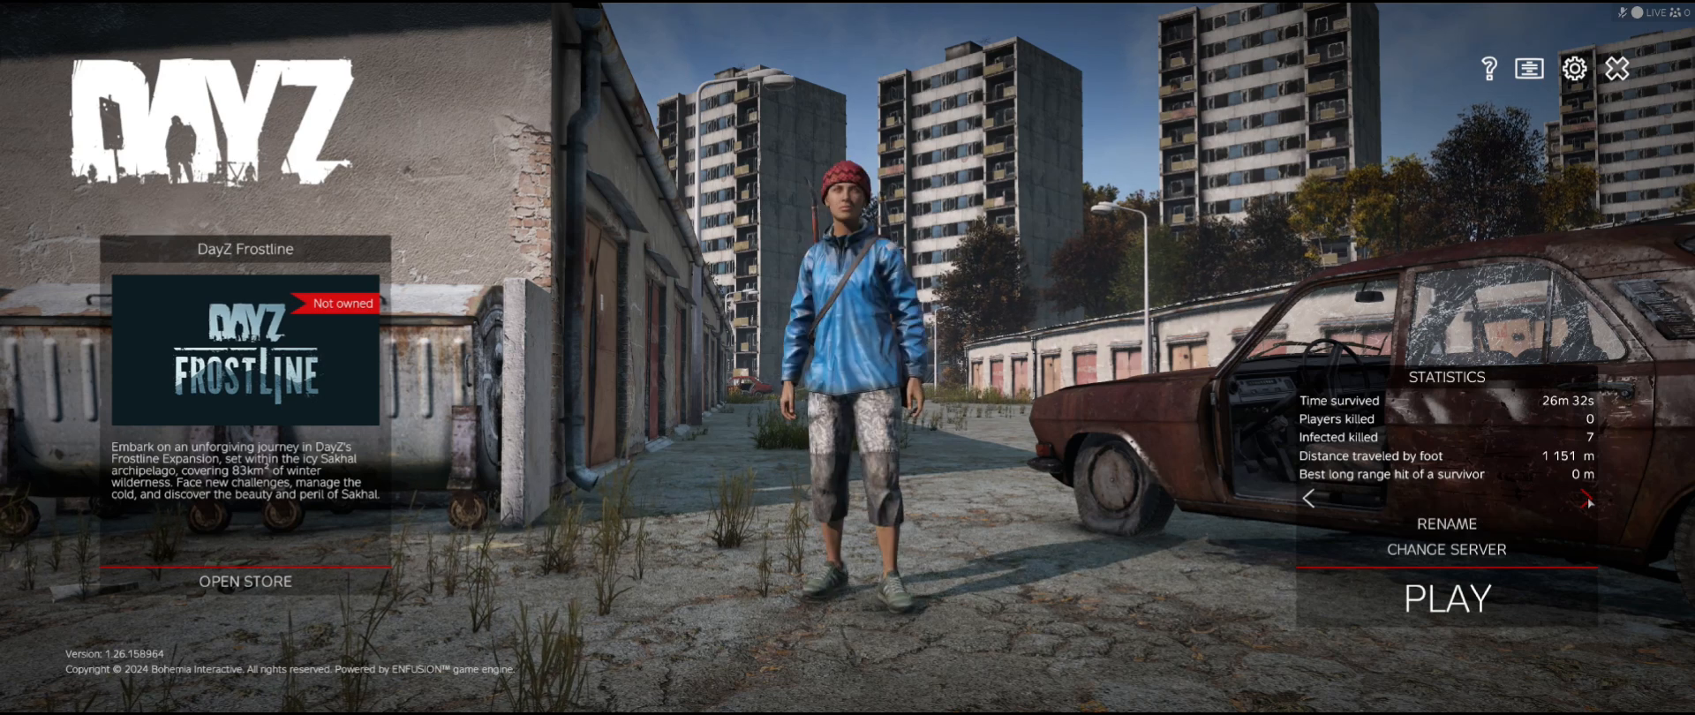
left_click(1437, 603)
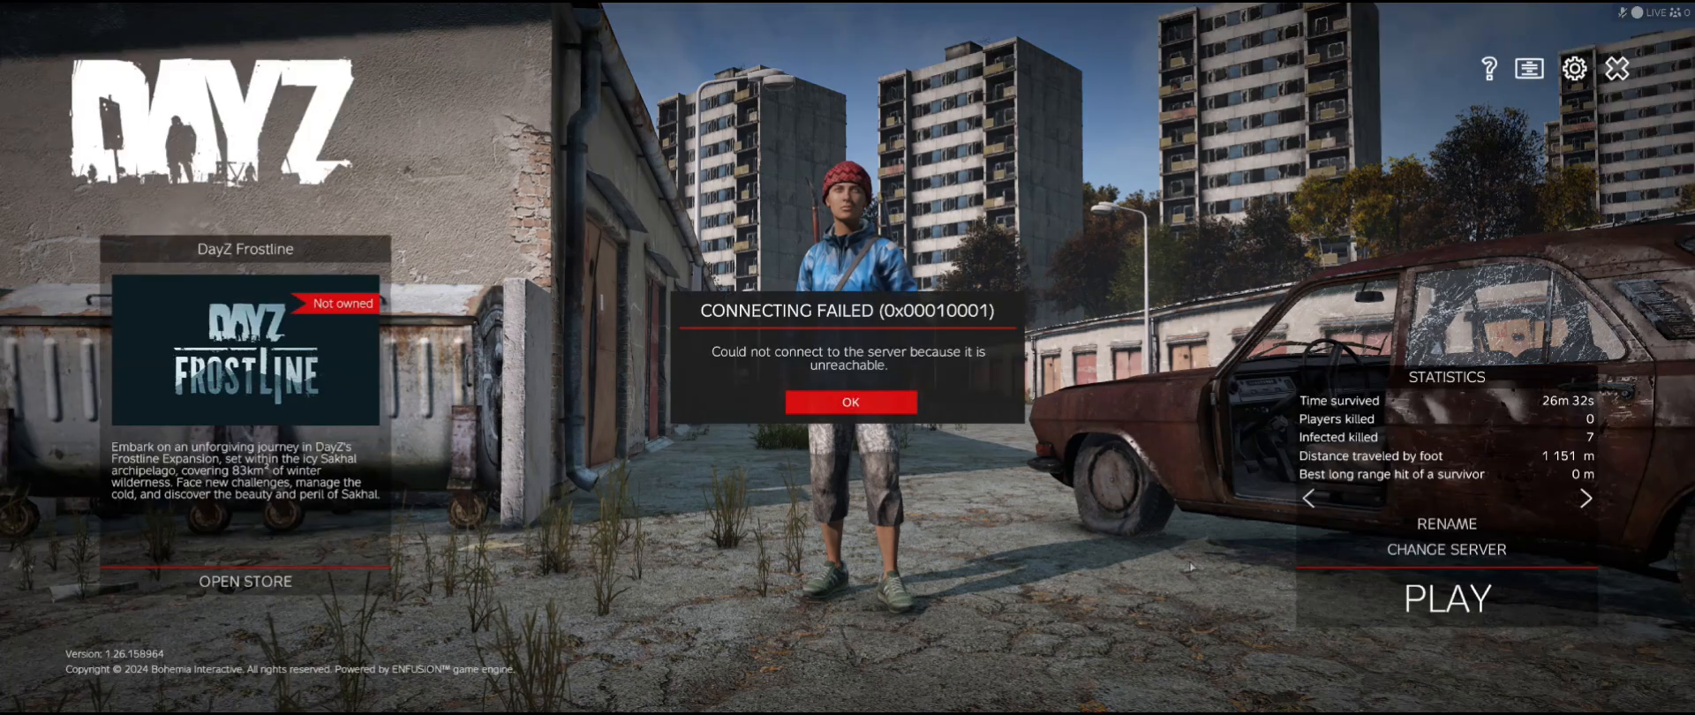
left_click(830, 403)
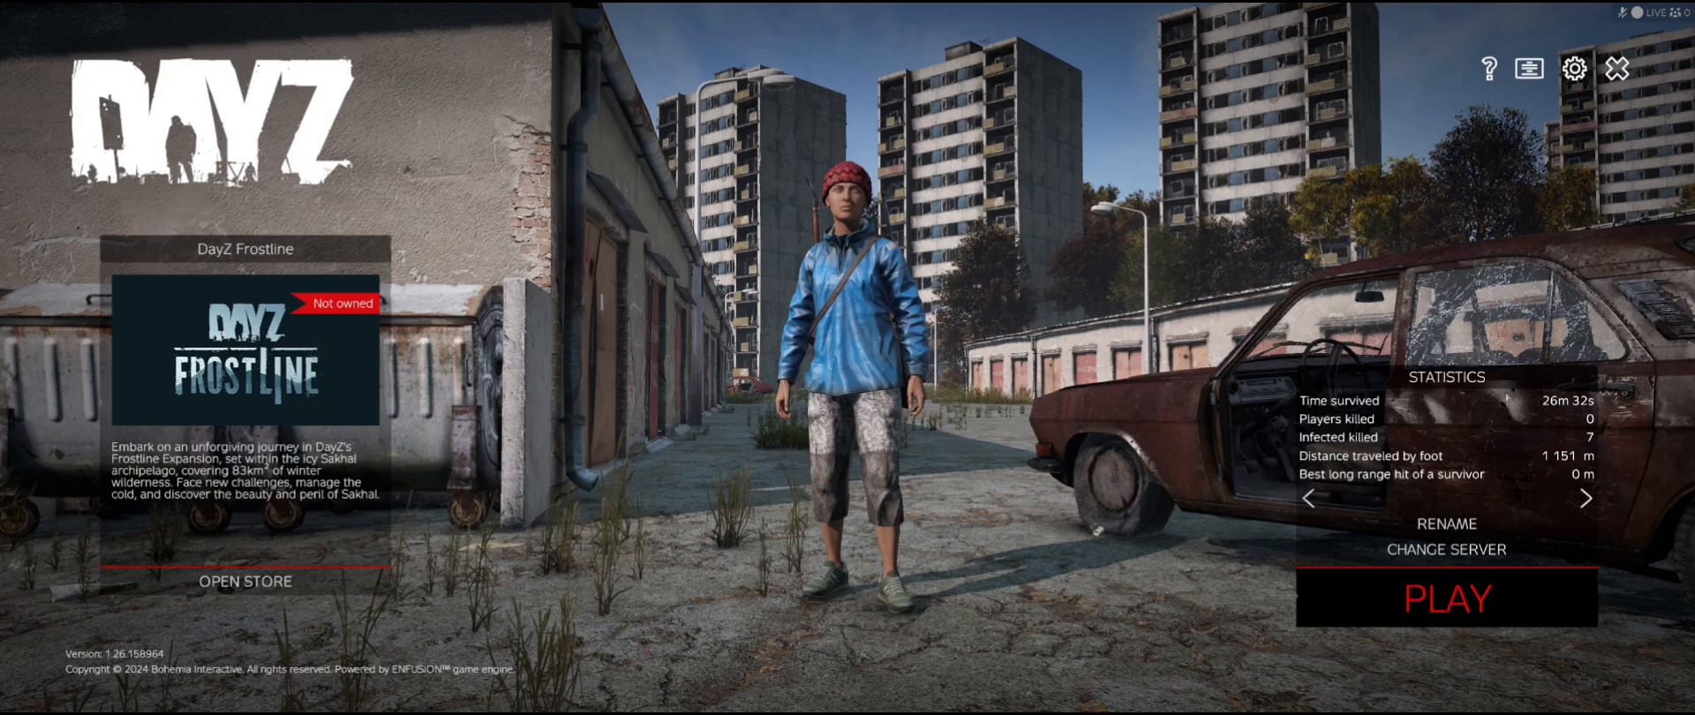
left_click(1574, 68)
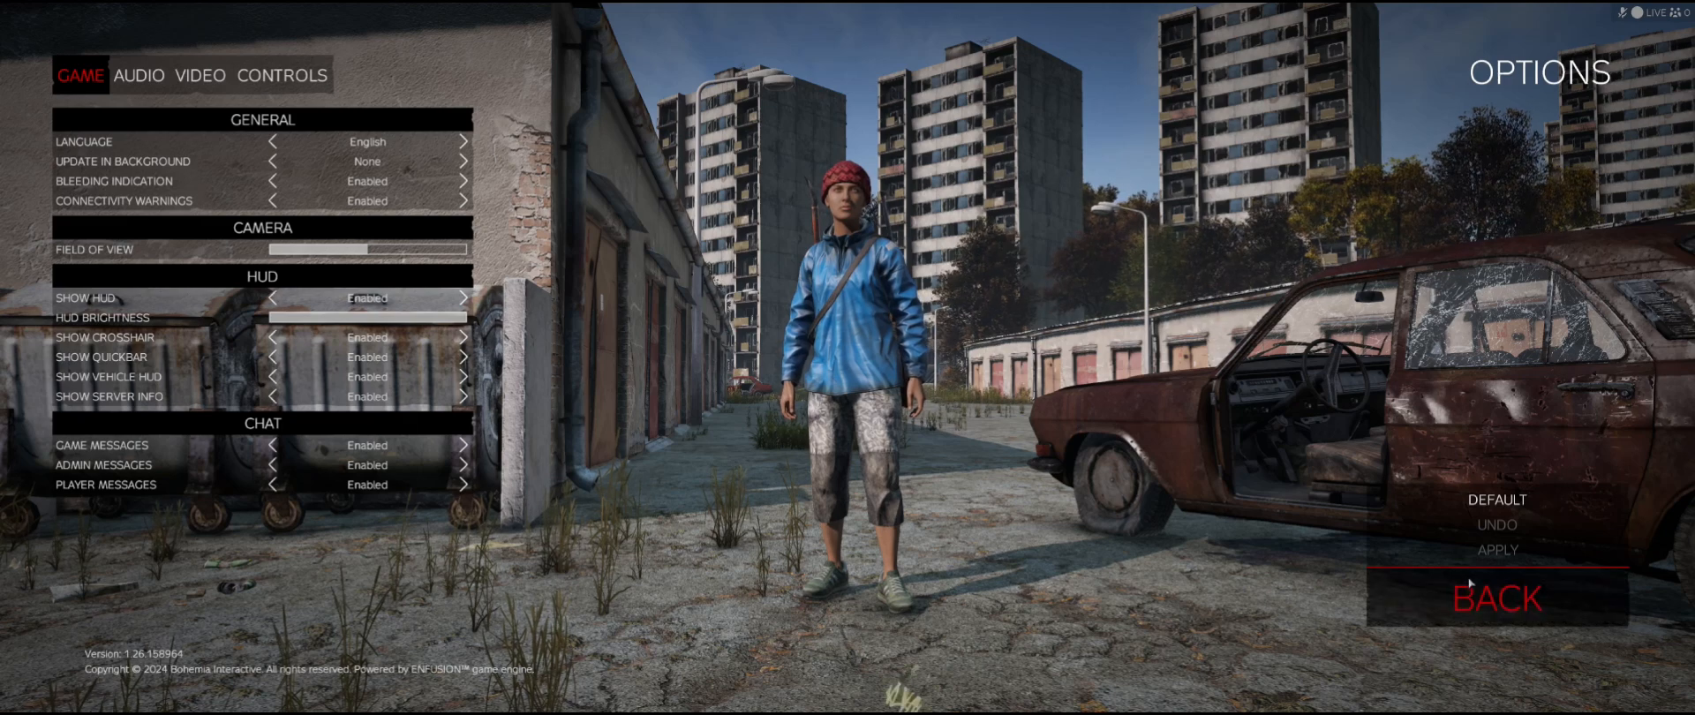
key("Escape")
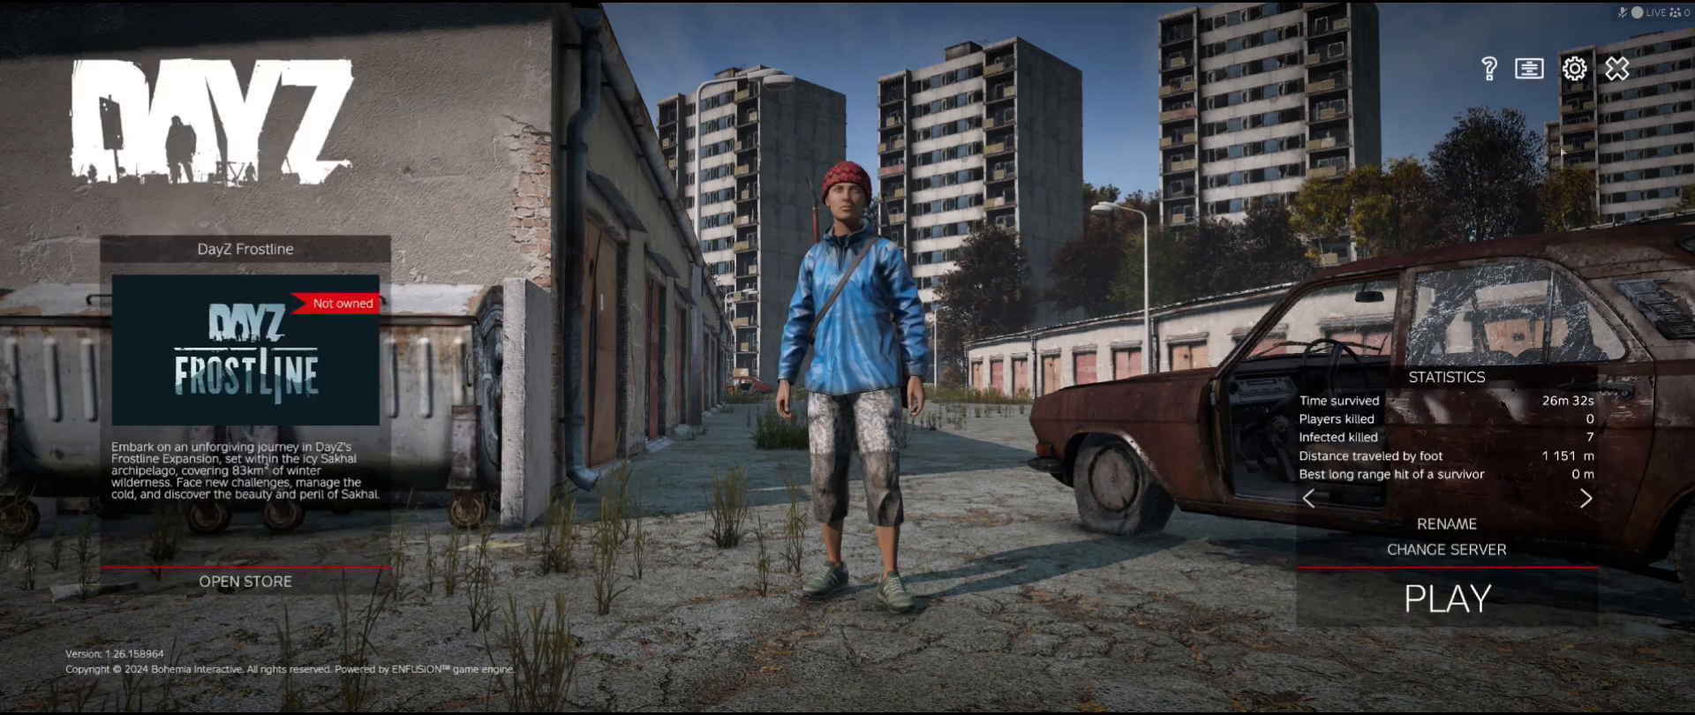
left_click(1525, 69)
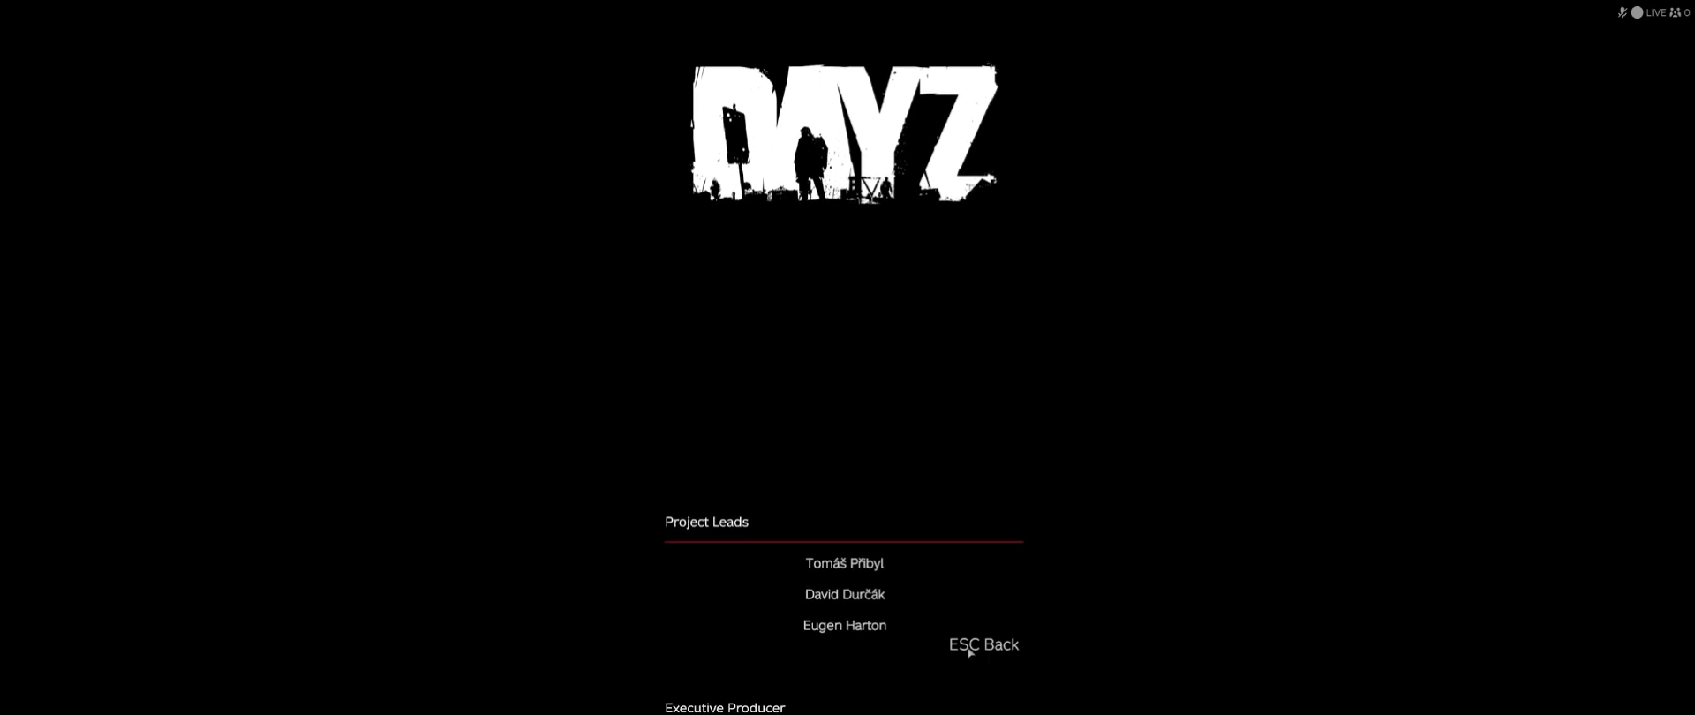
left_click(1010, 657)
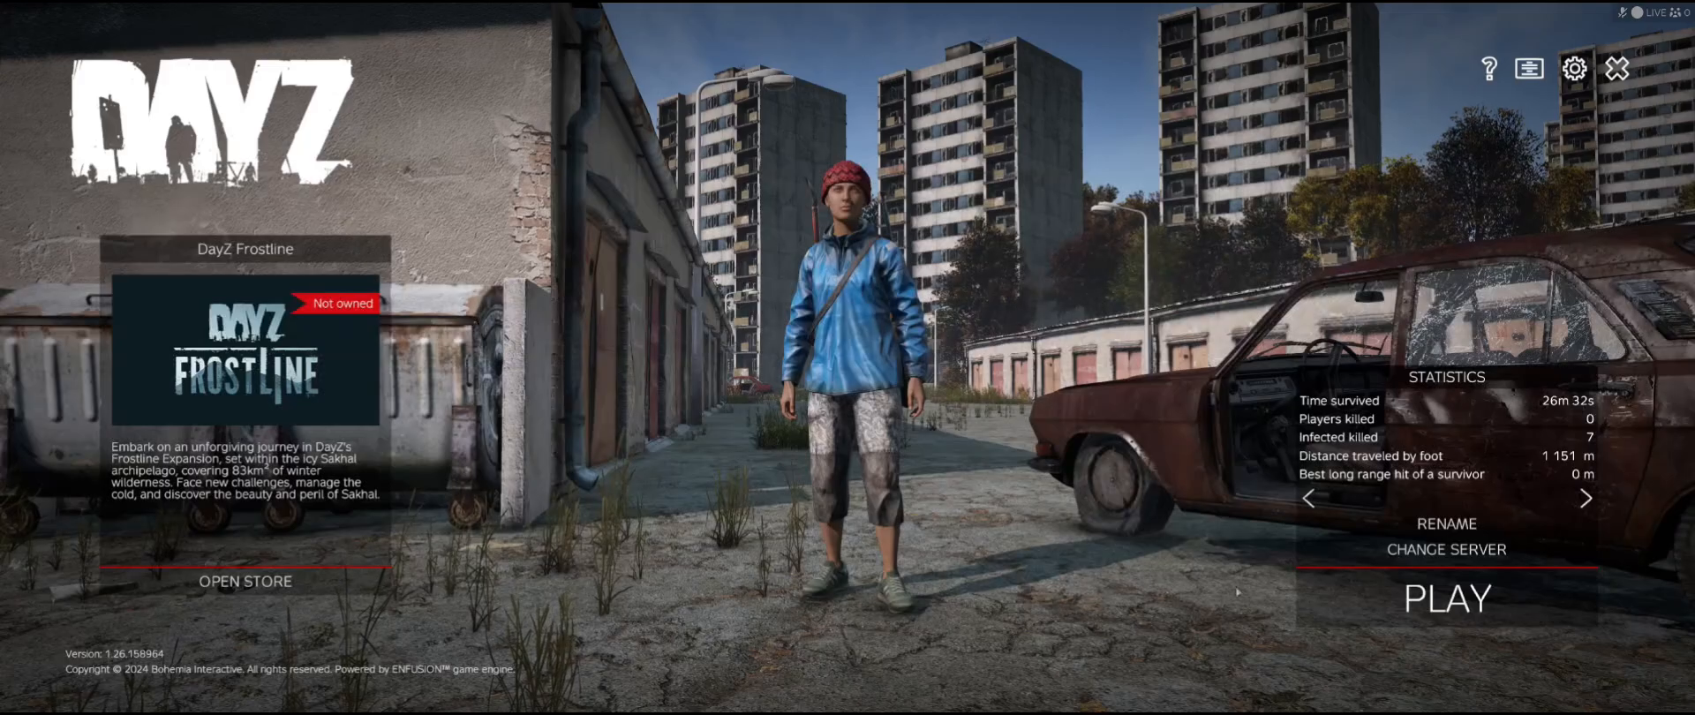
left_click(1499, 527)
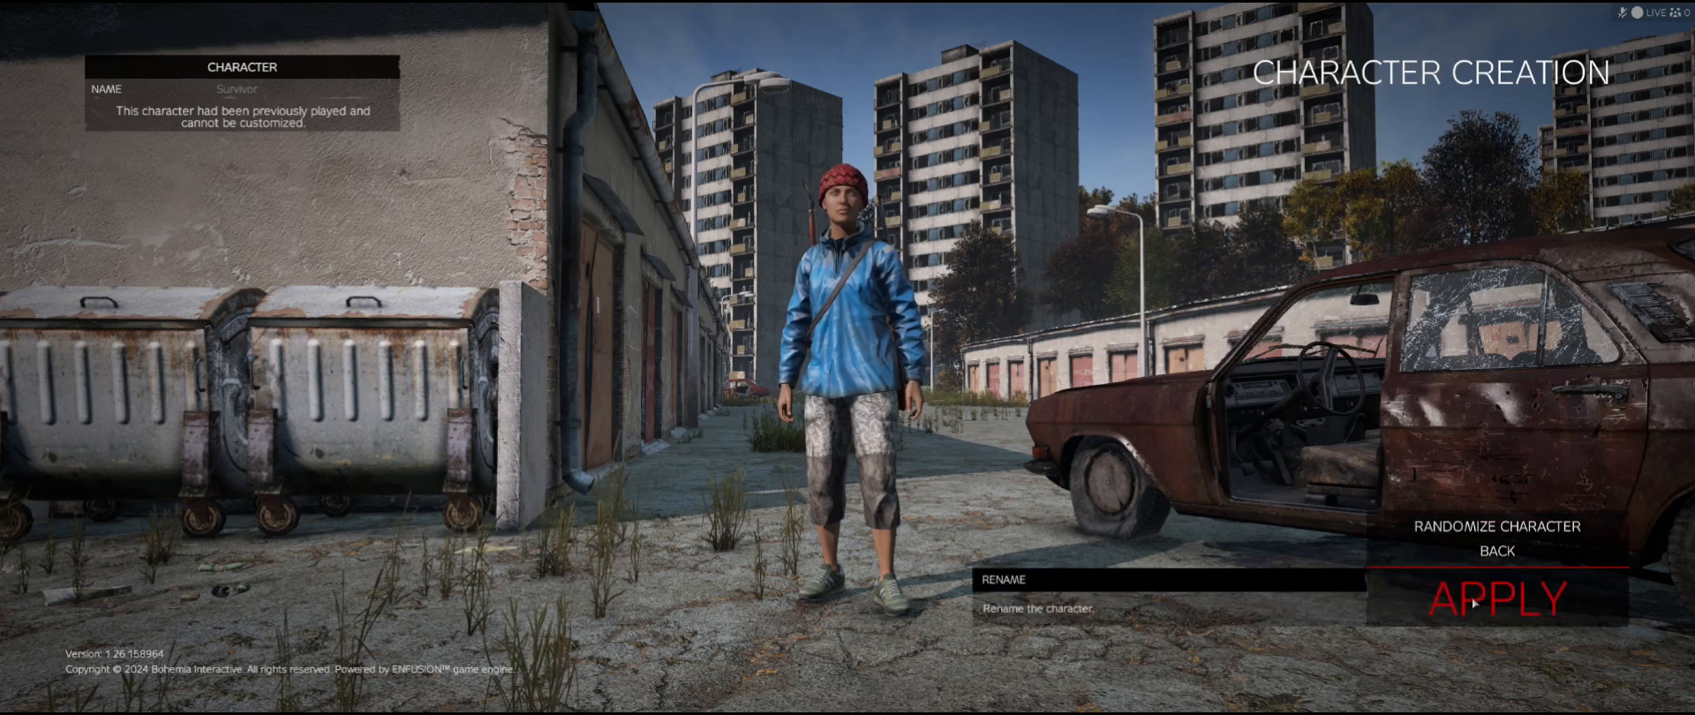
left_click(1494, 557)
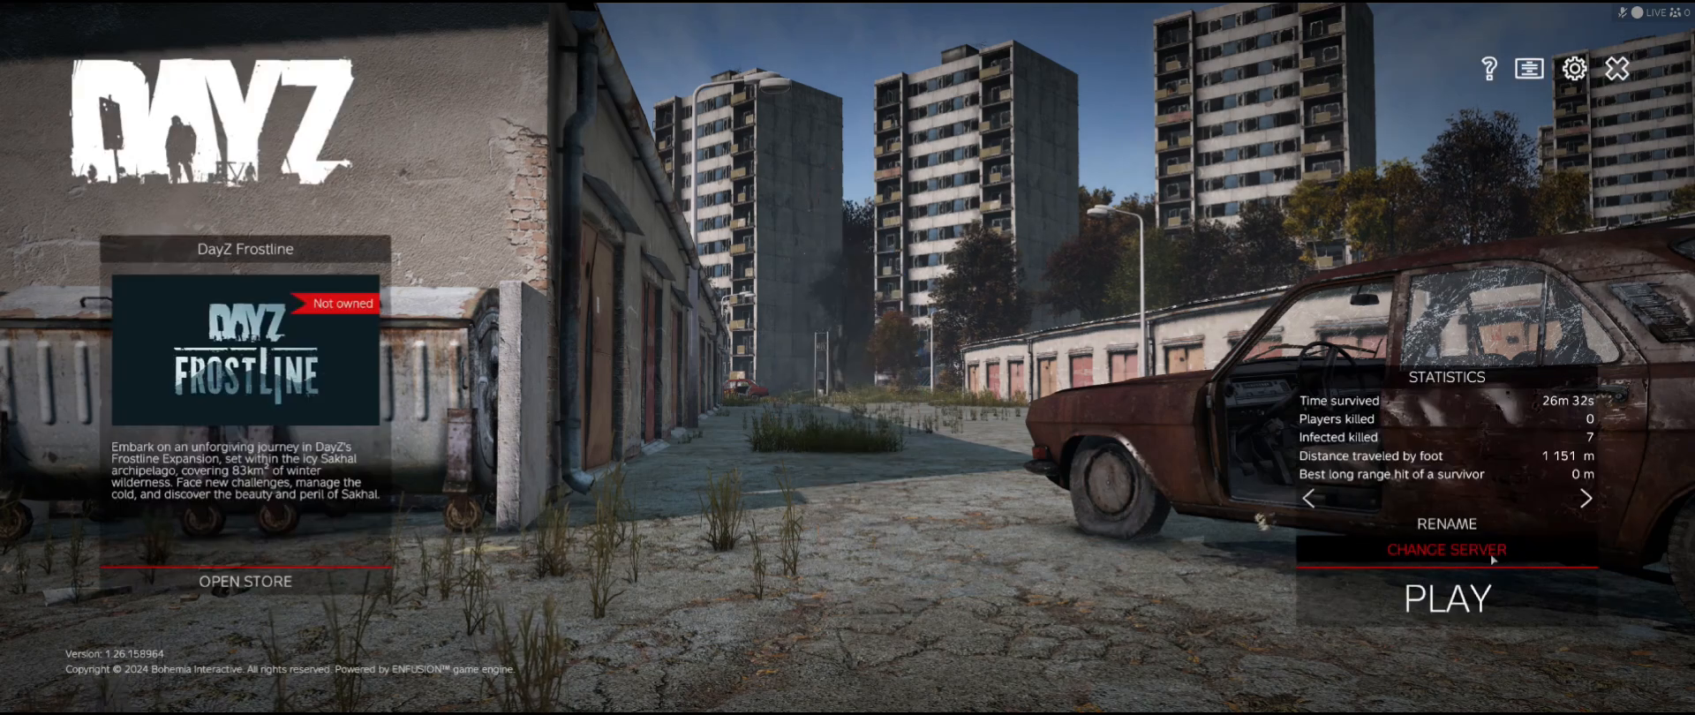
- Retry the connection from the main menu, dismiss the error, and refresh the favorites list in the server browser
left_click(1428, 598)
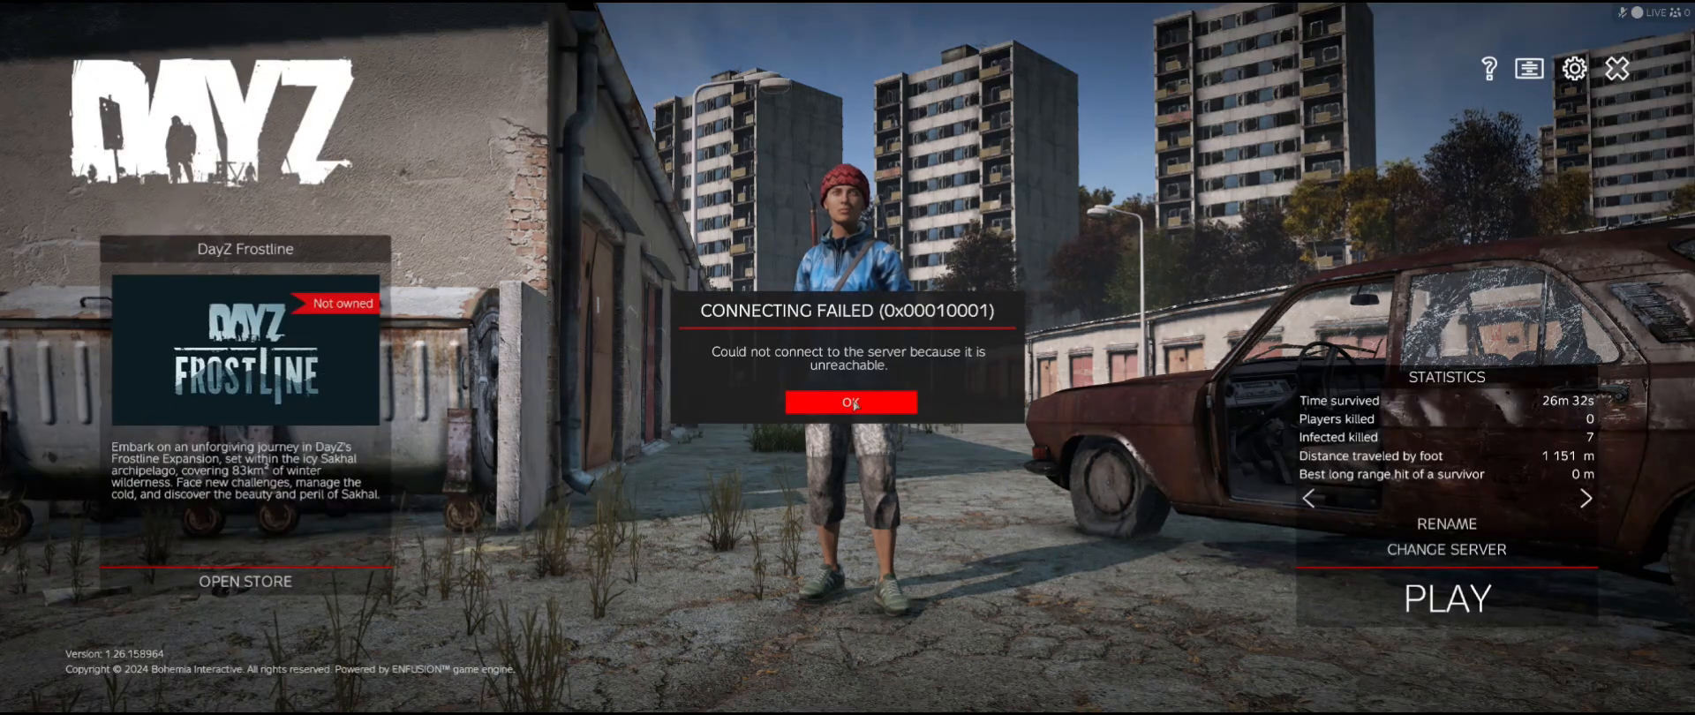
left_click(852, 403)
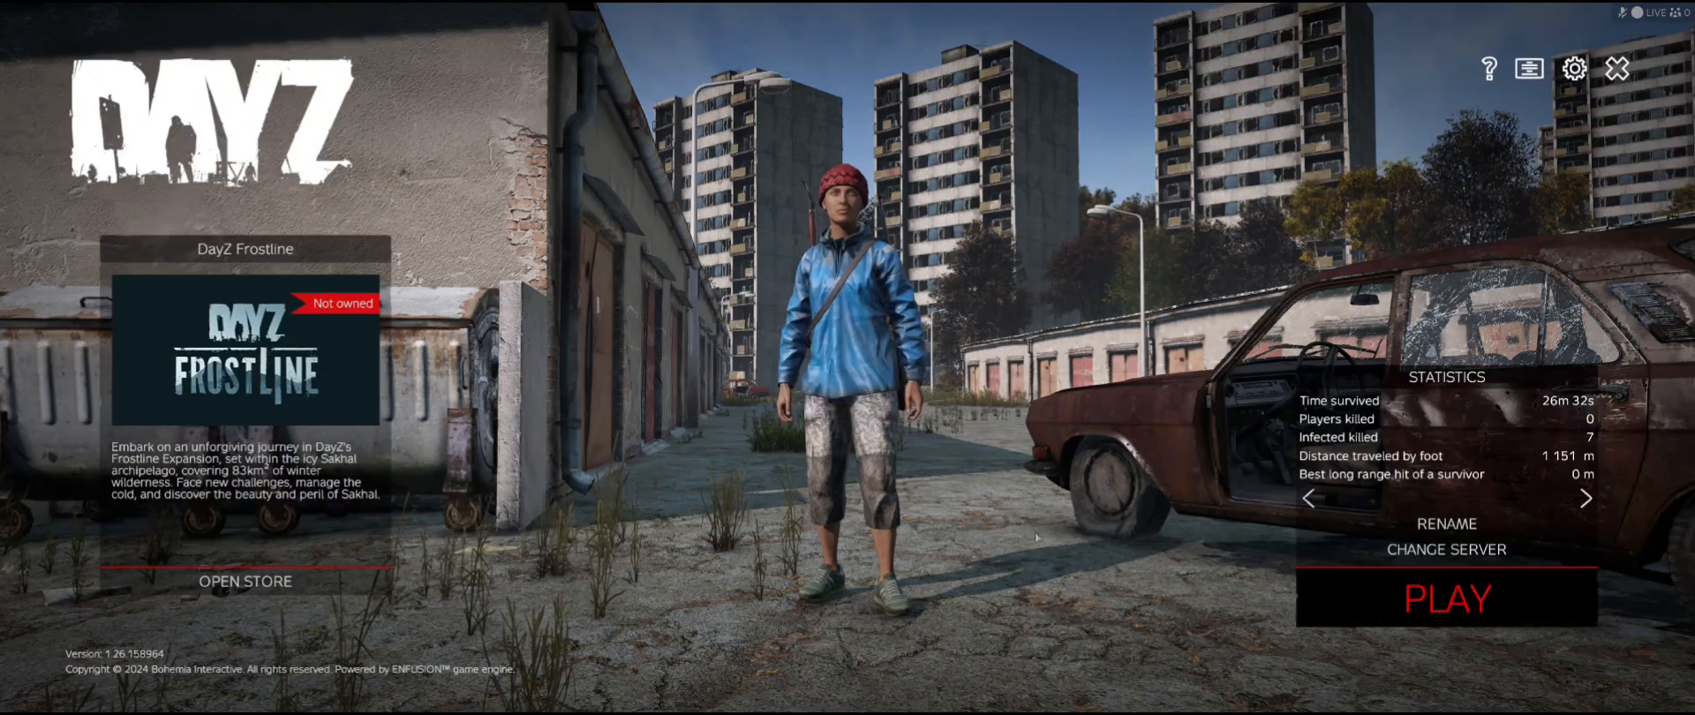
left_click(1501, 549)
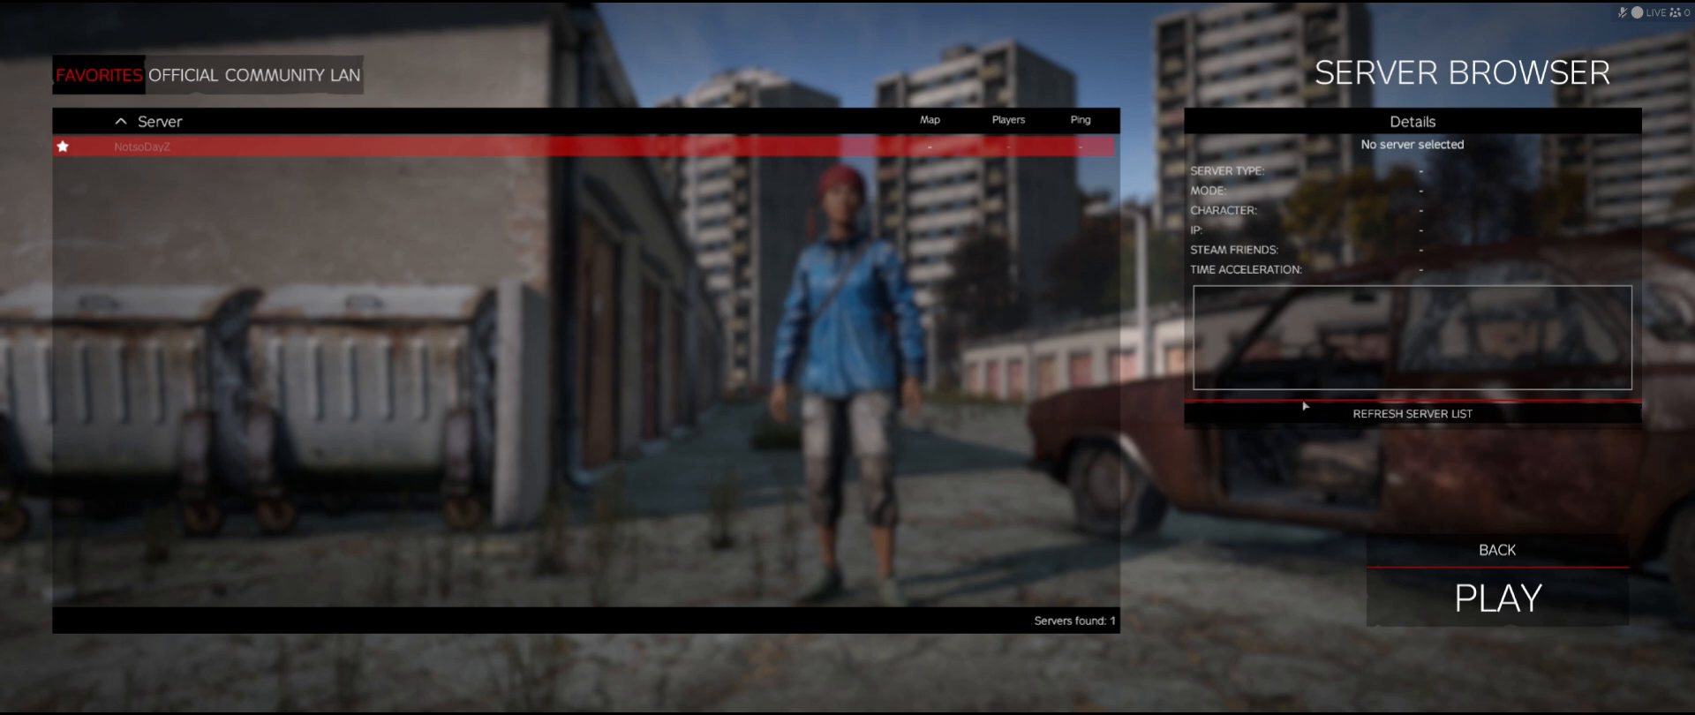
left_click(1361, 416)
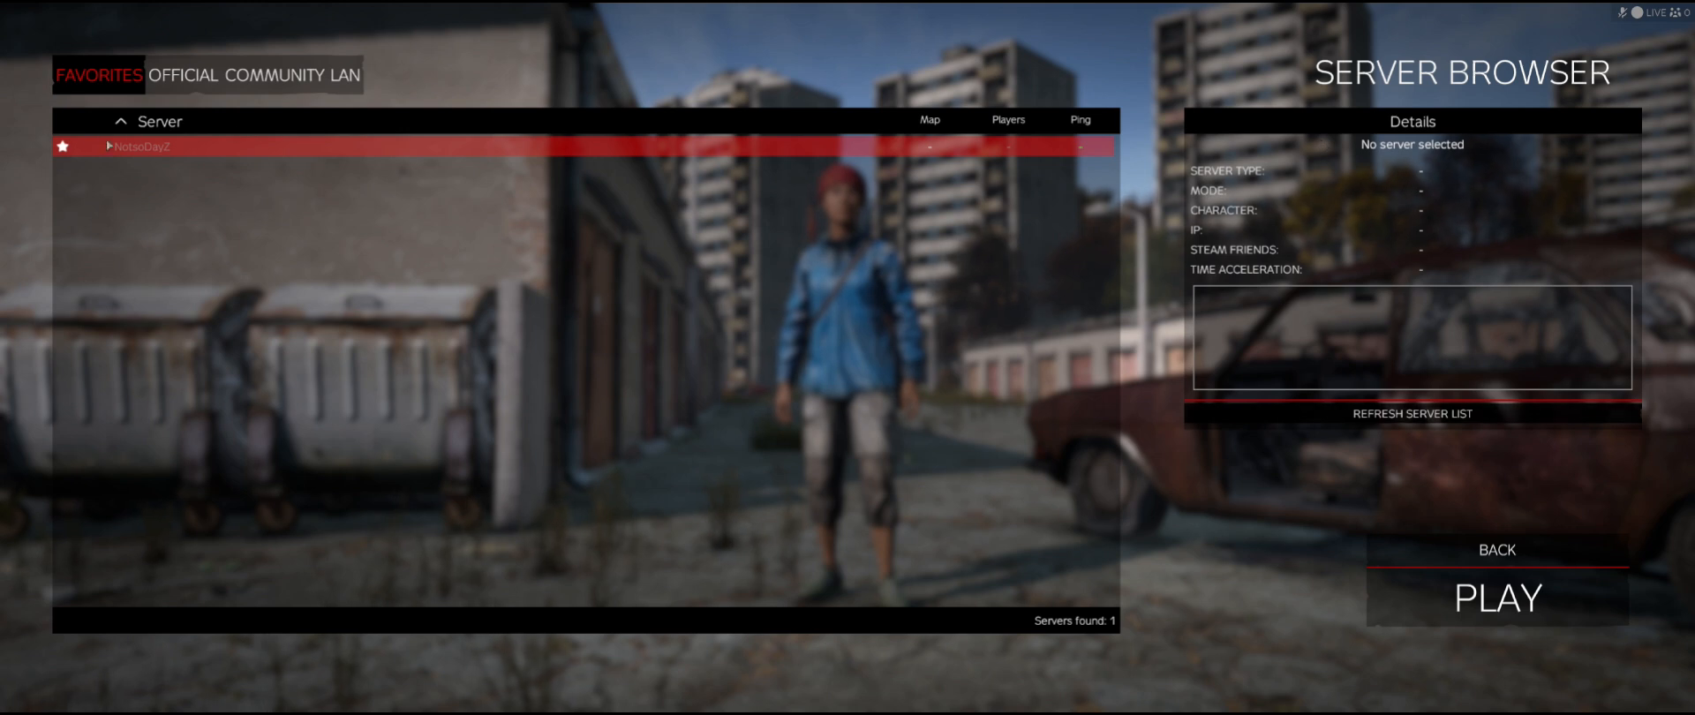
- Select NotsoDayz in the server browser's LAN list and try to join it with the server password
left_click(346, 78)
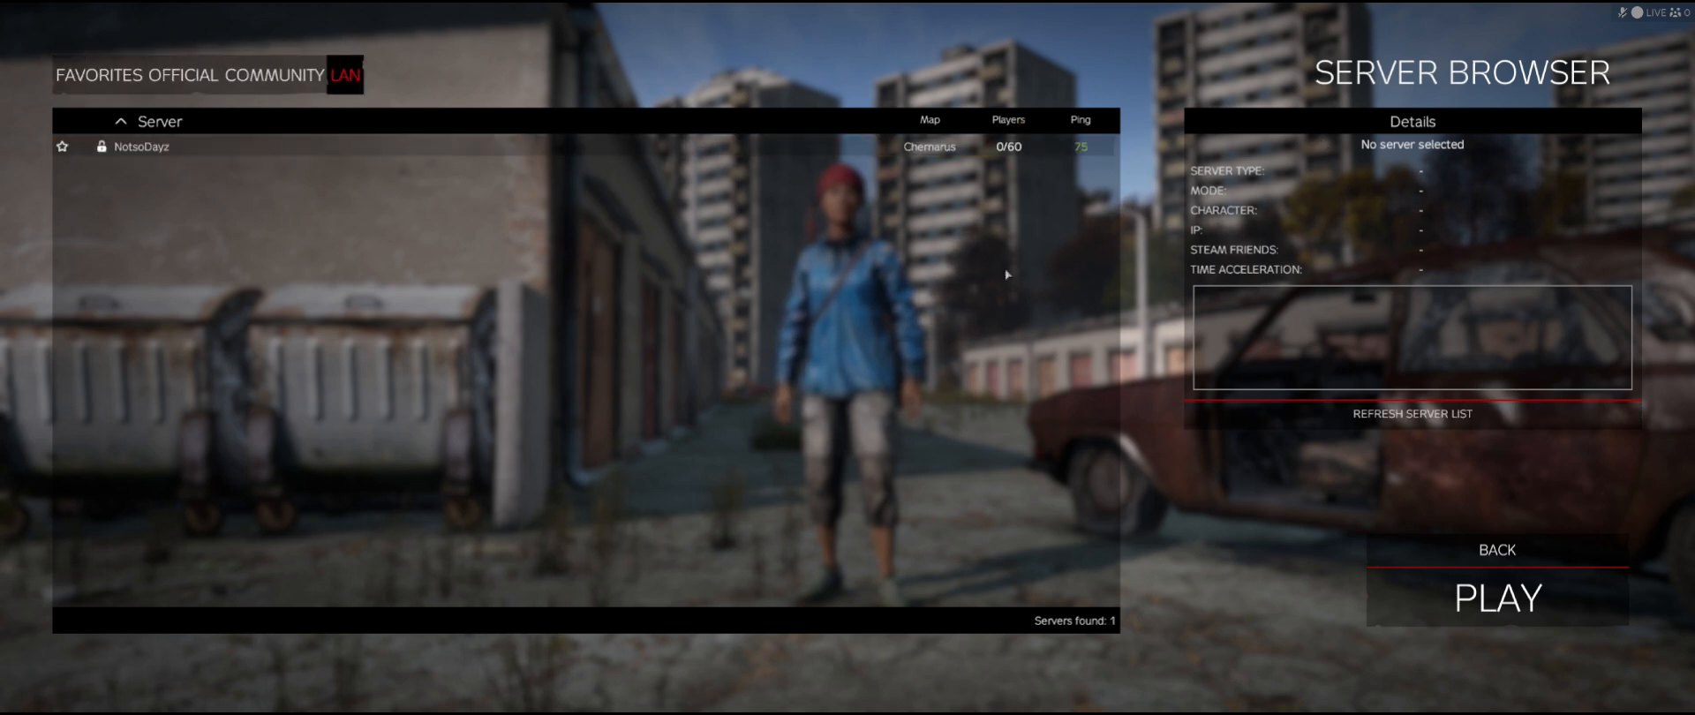
left_click(882, 146)
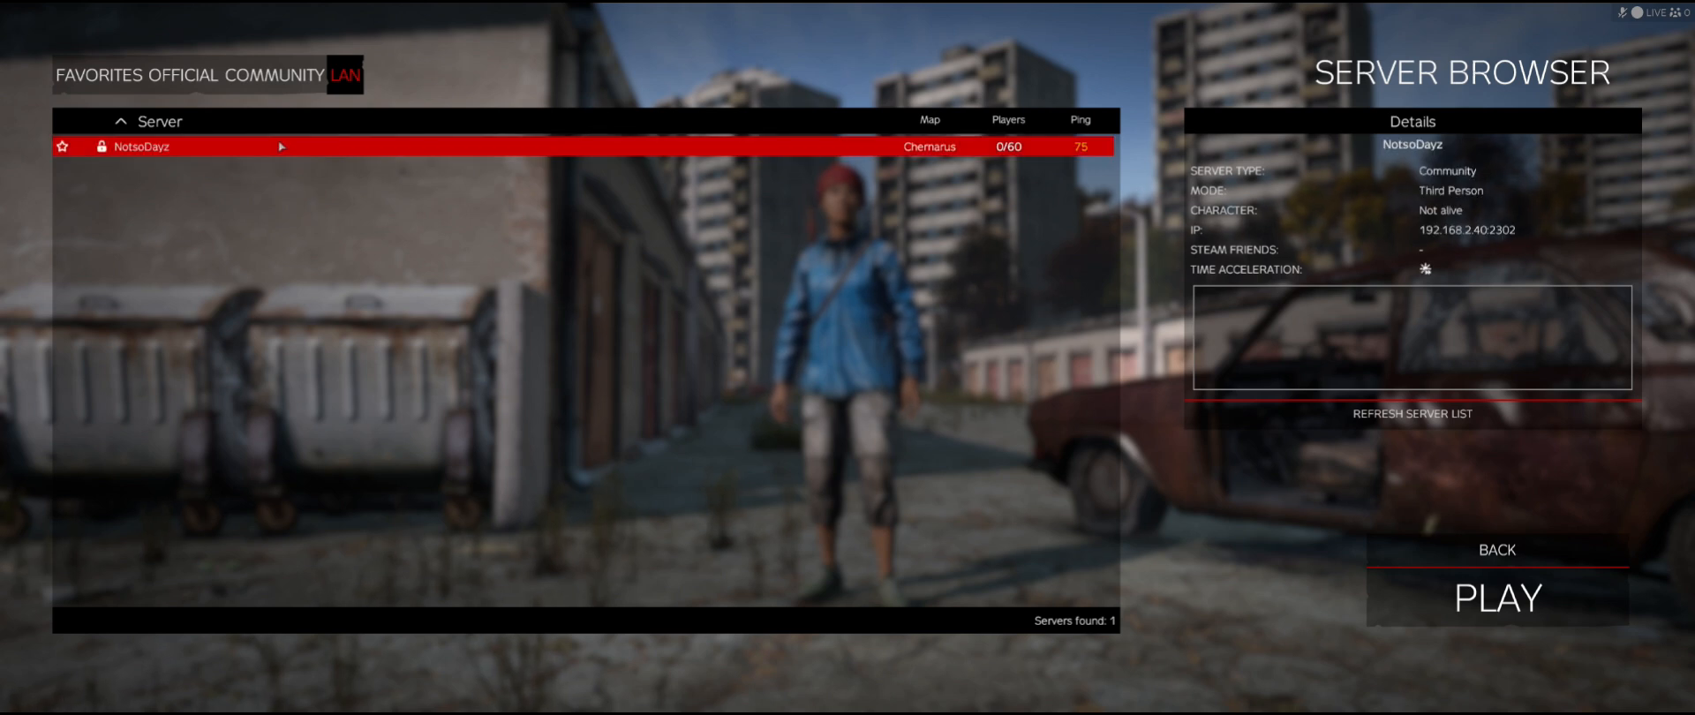
left_click(1496, 594)
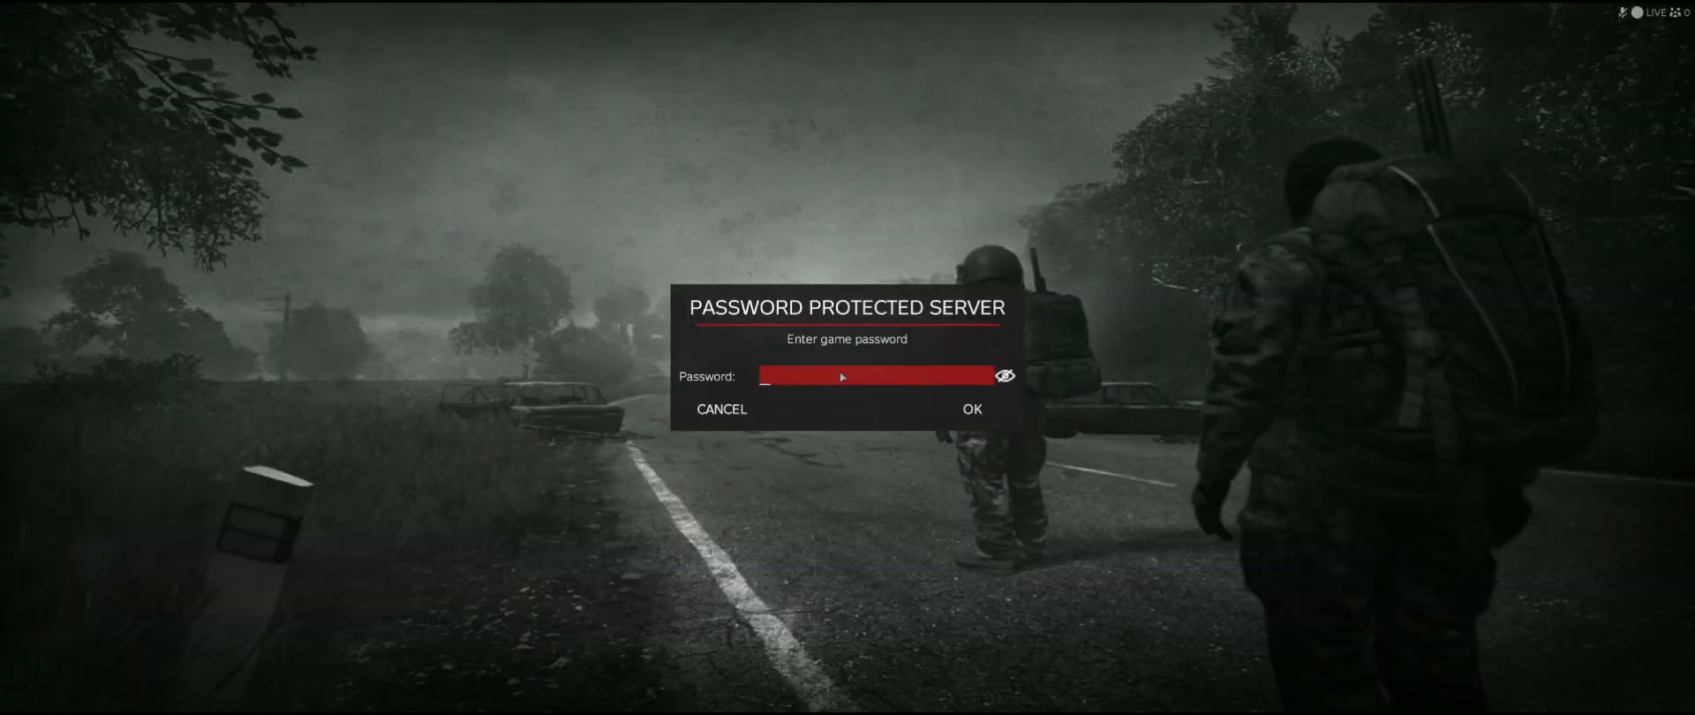
type("*****")
left_click(972, 409)
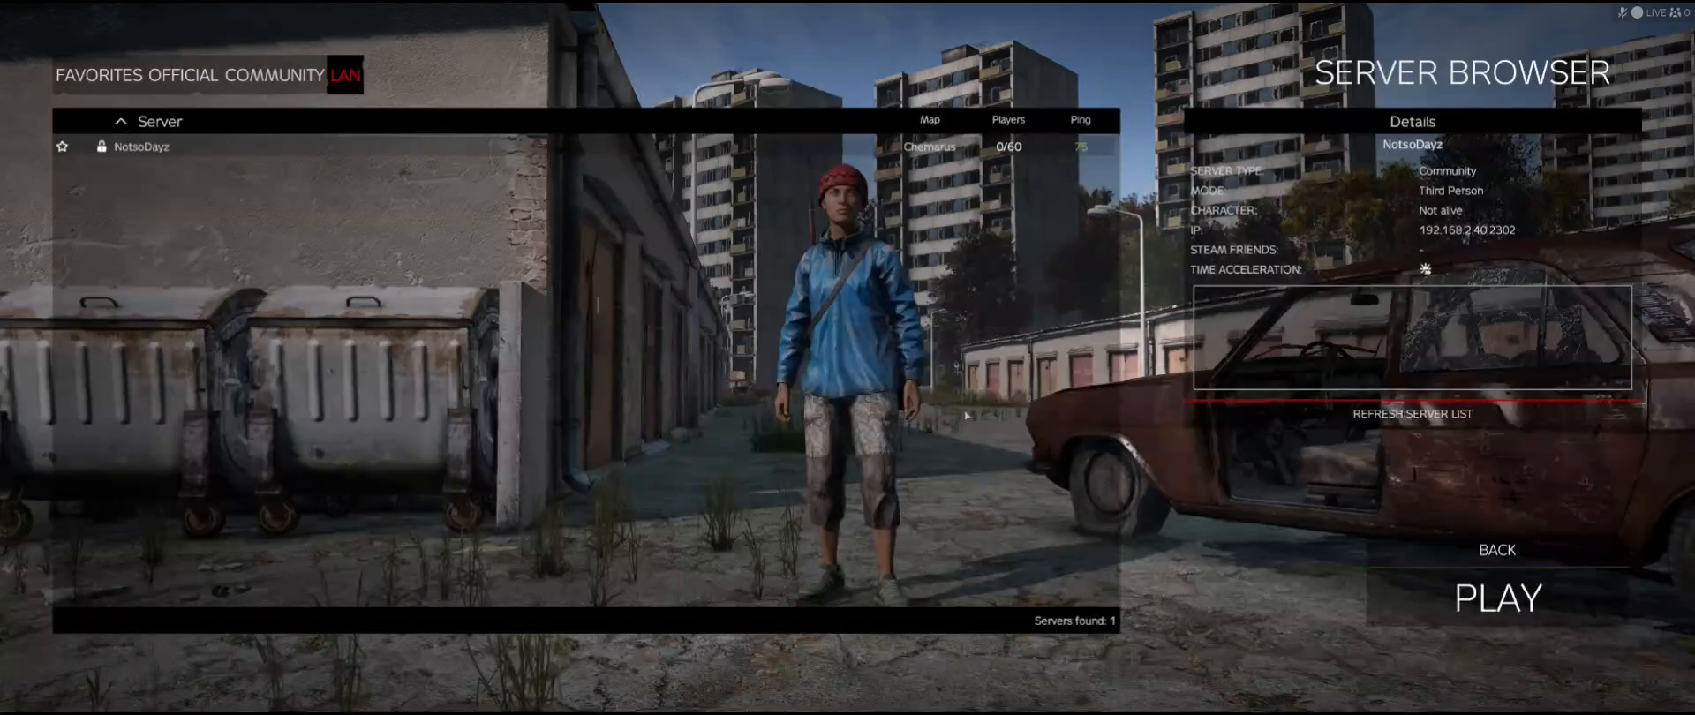
- Try joining the selected NotsoDayz server again, dismiss the message, and leave the game for the desktop
left_click(1520, 606)
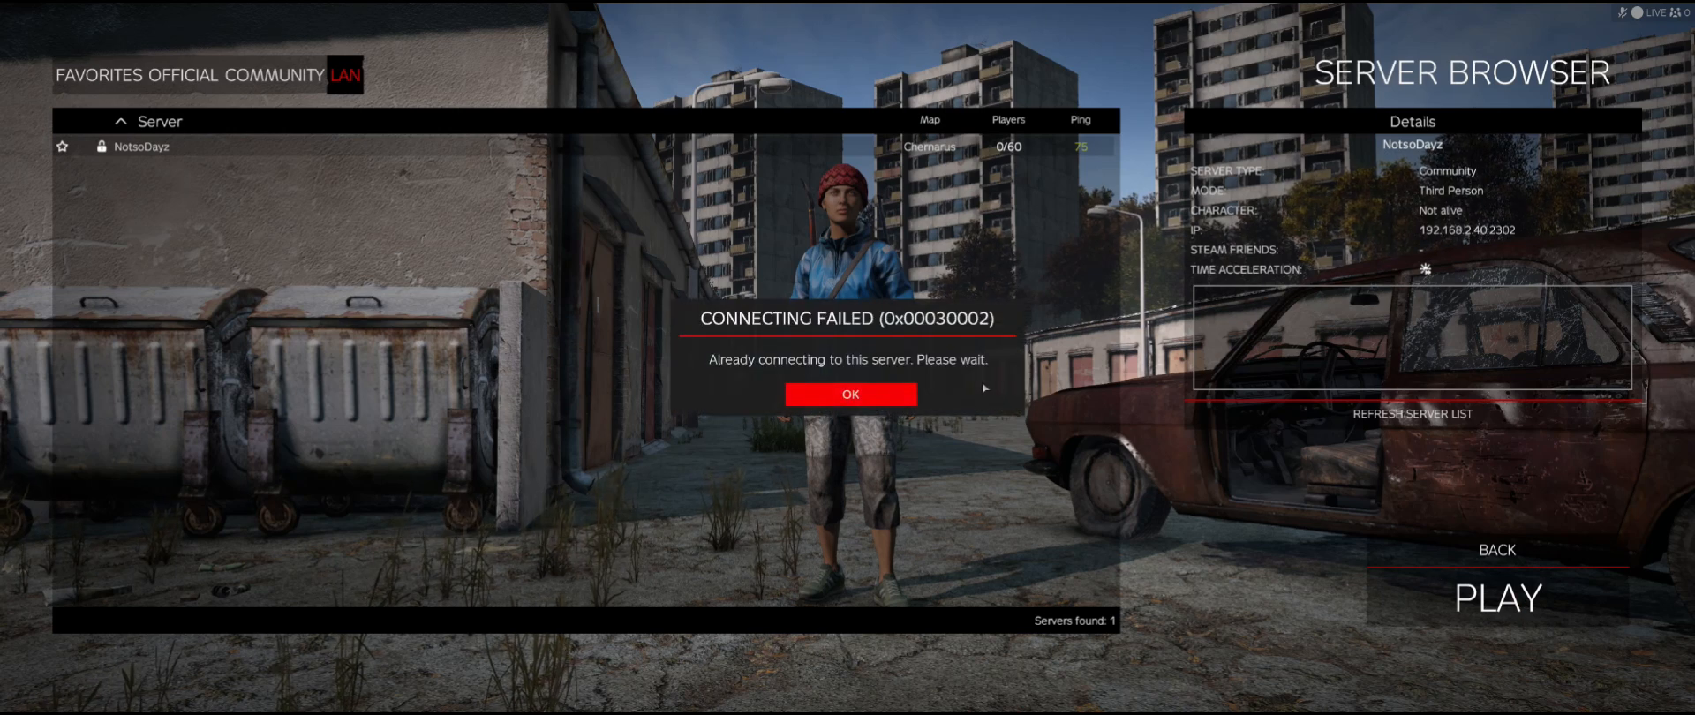
left_click(874, 394)
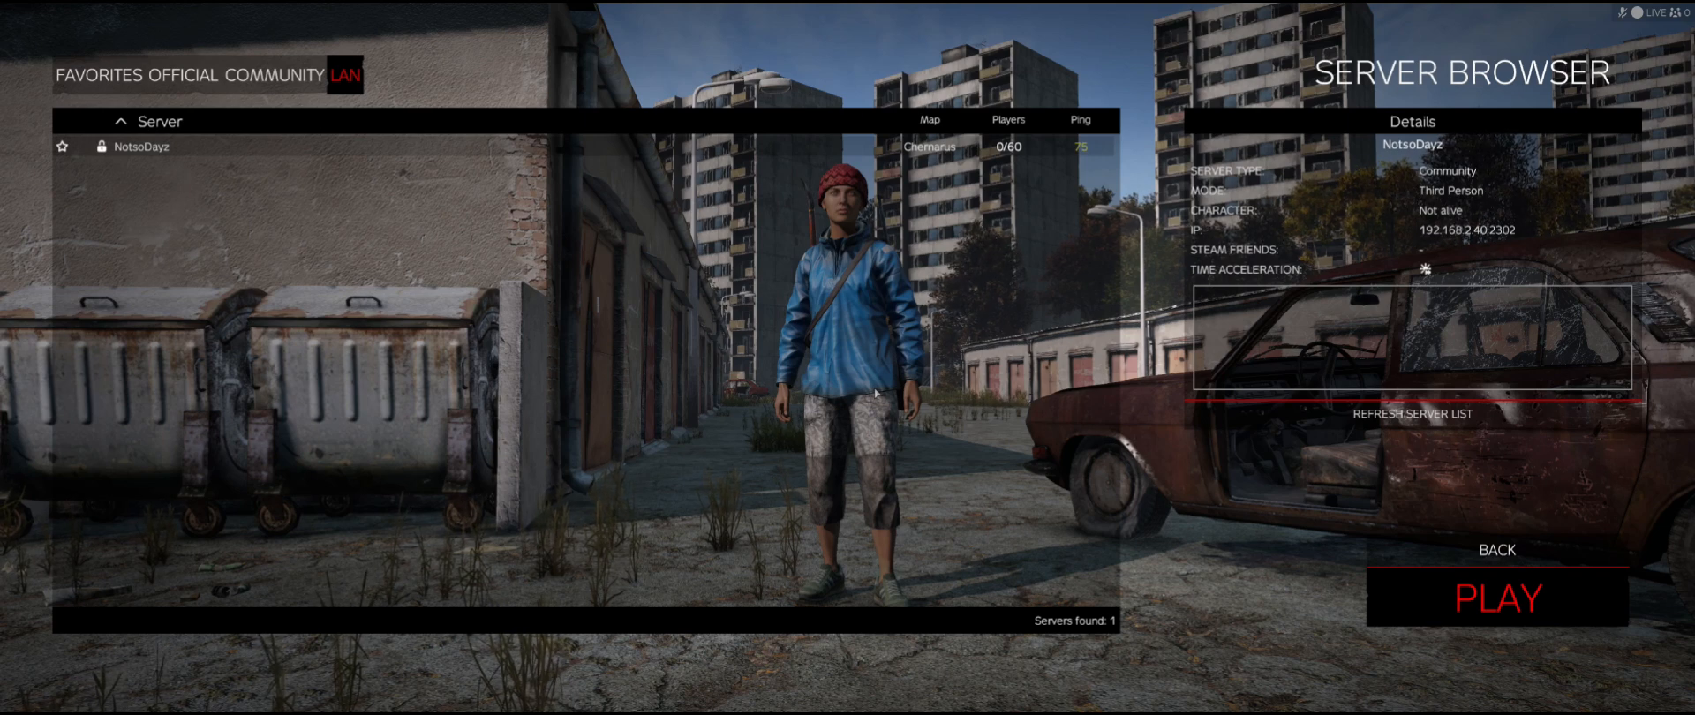
left_click(1499, 550)
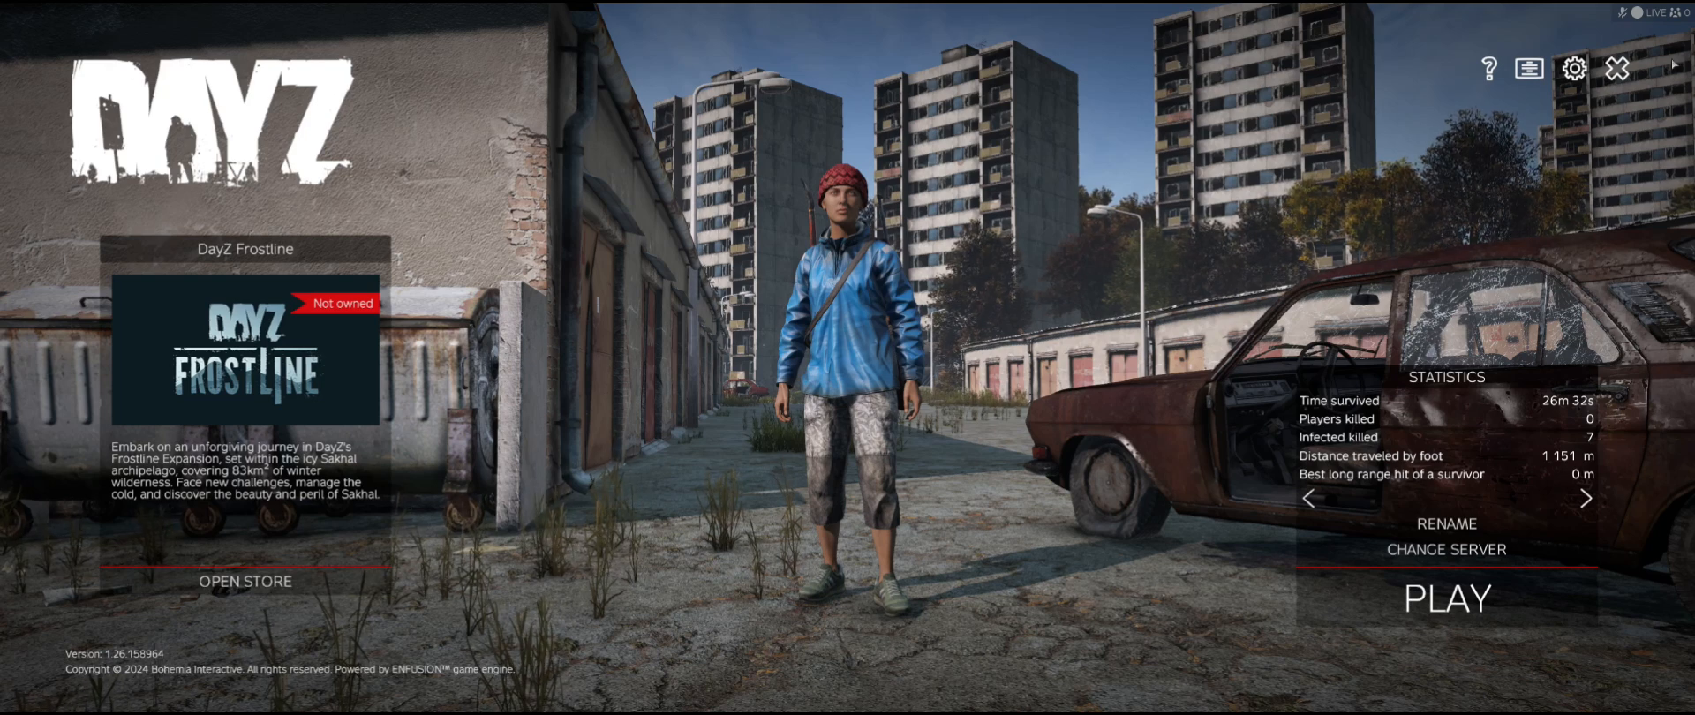
left_click(1617, 68)
key("Escape")
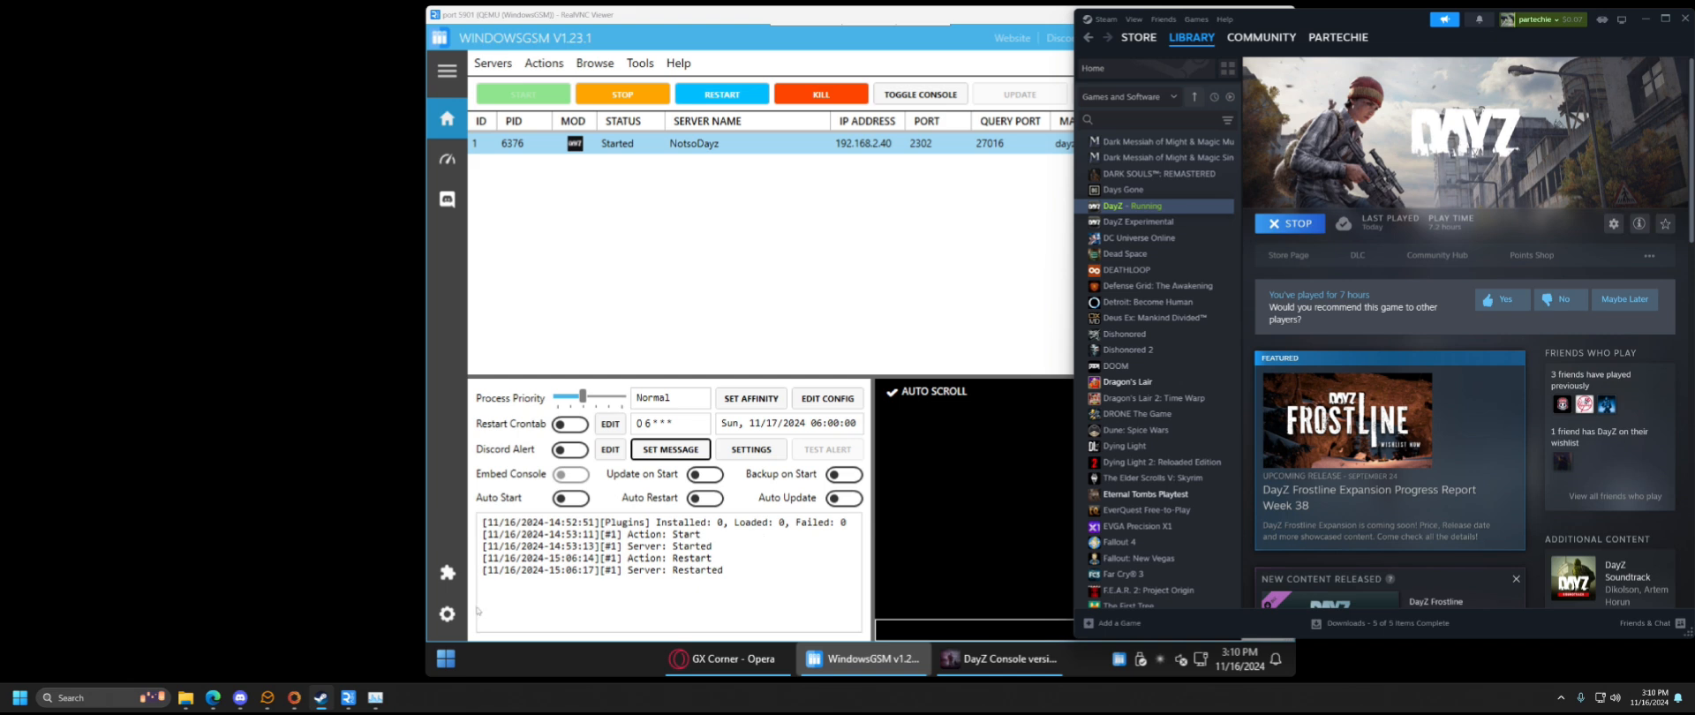
- Check the server VM's IPv4 address in its Ethernet settings against the router's DayZ forwarding rule, then close Settings
left_click(291, 623)
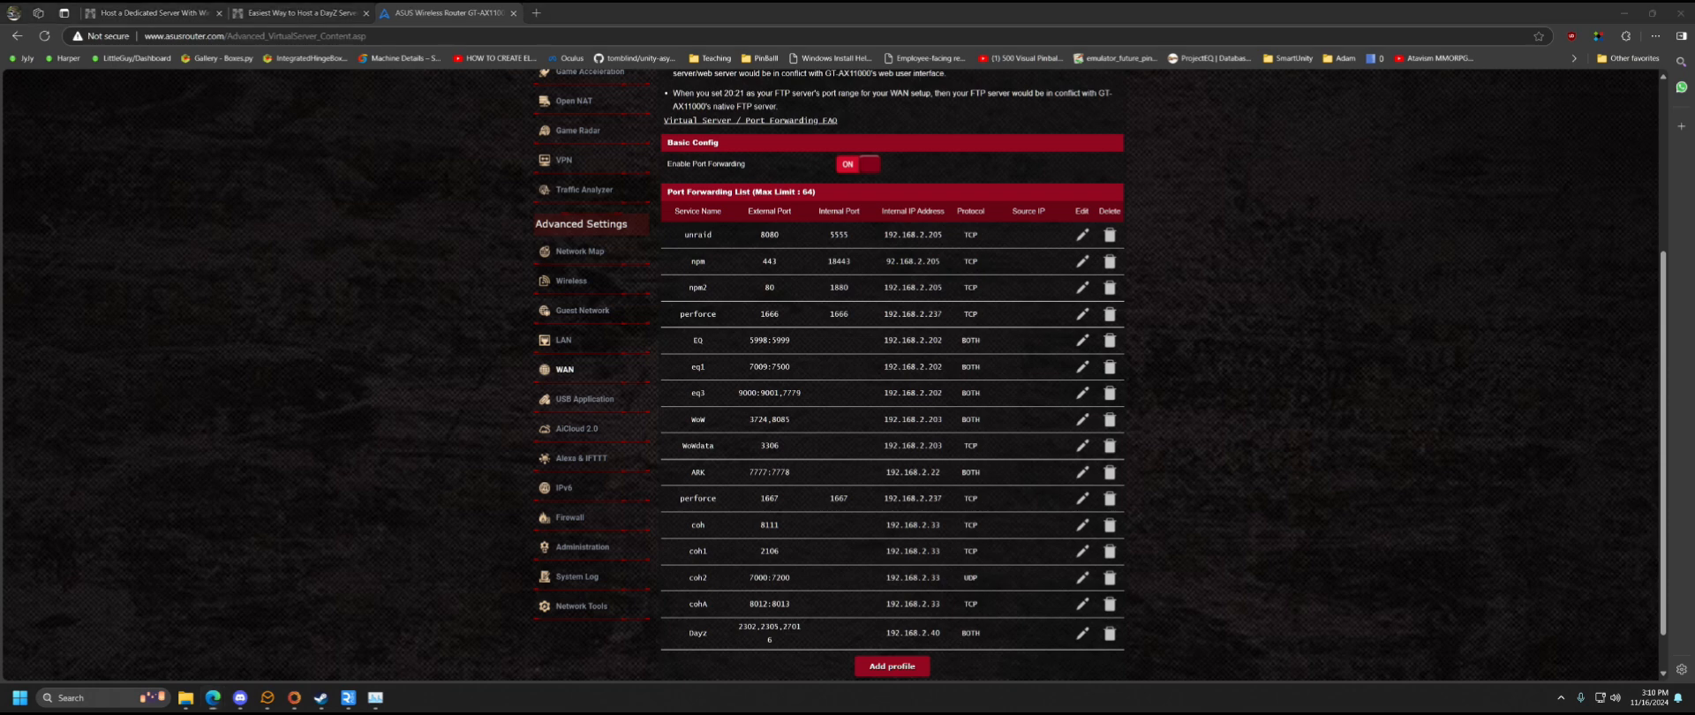
key("alt+Tab")
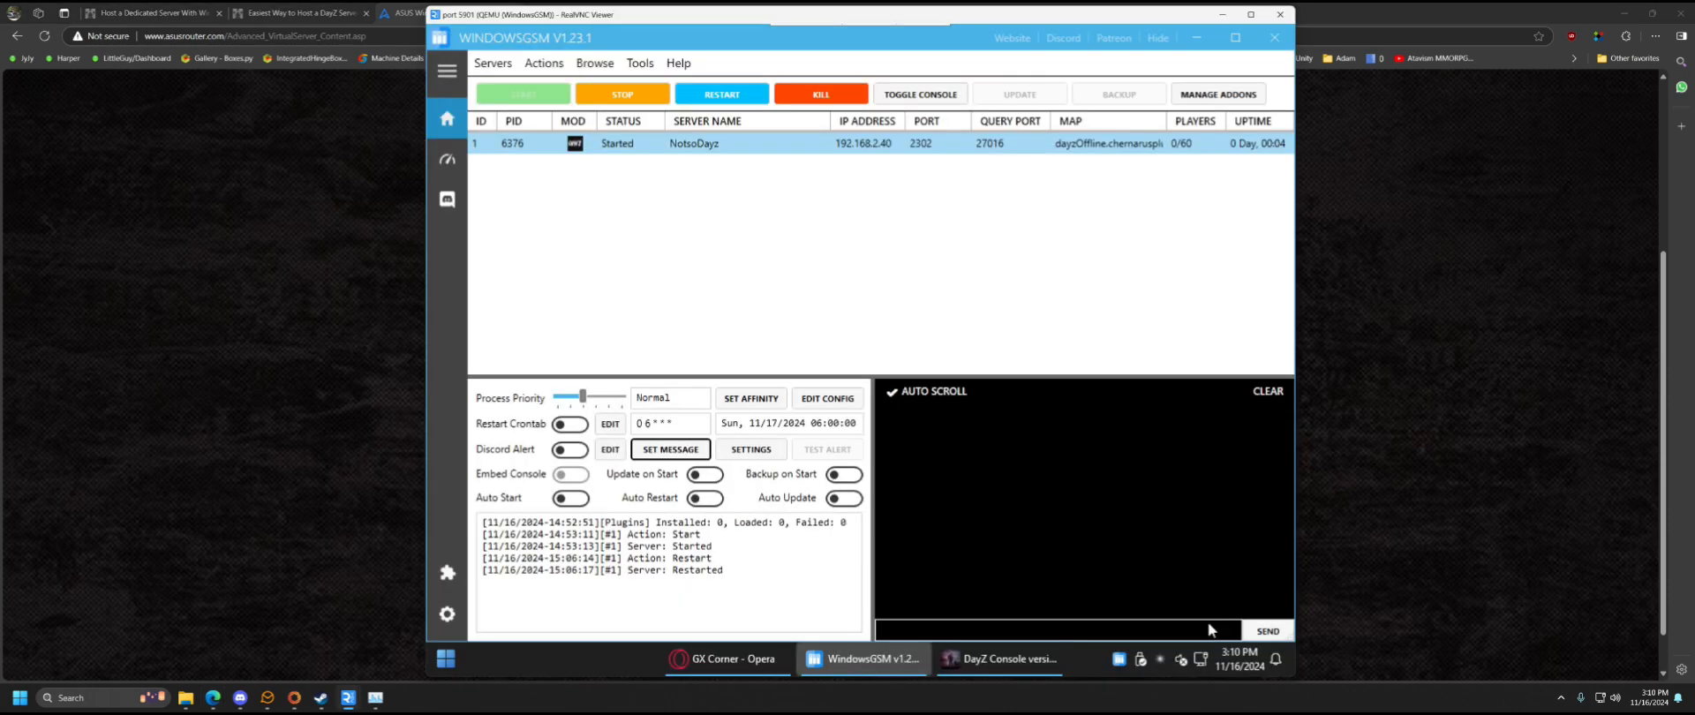
right_click(1200, 661)
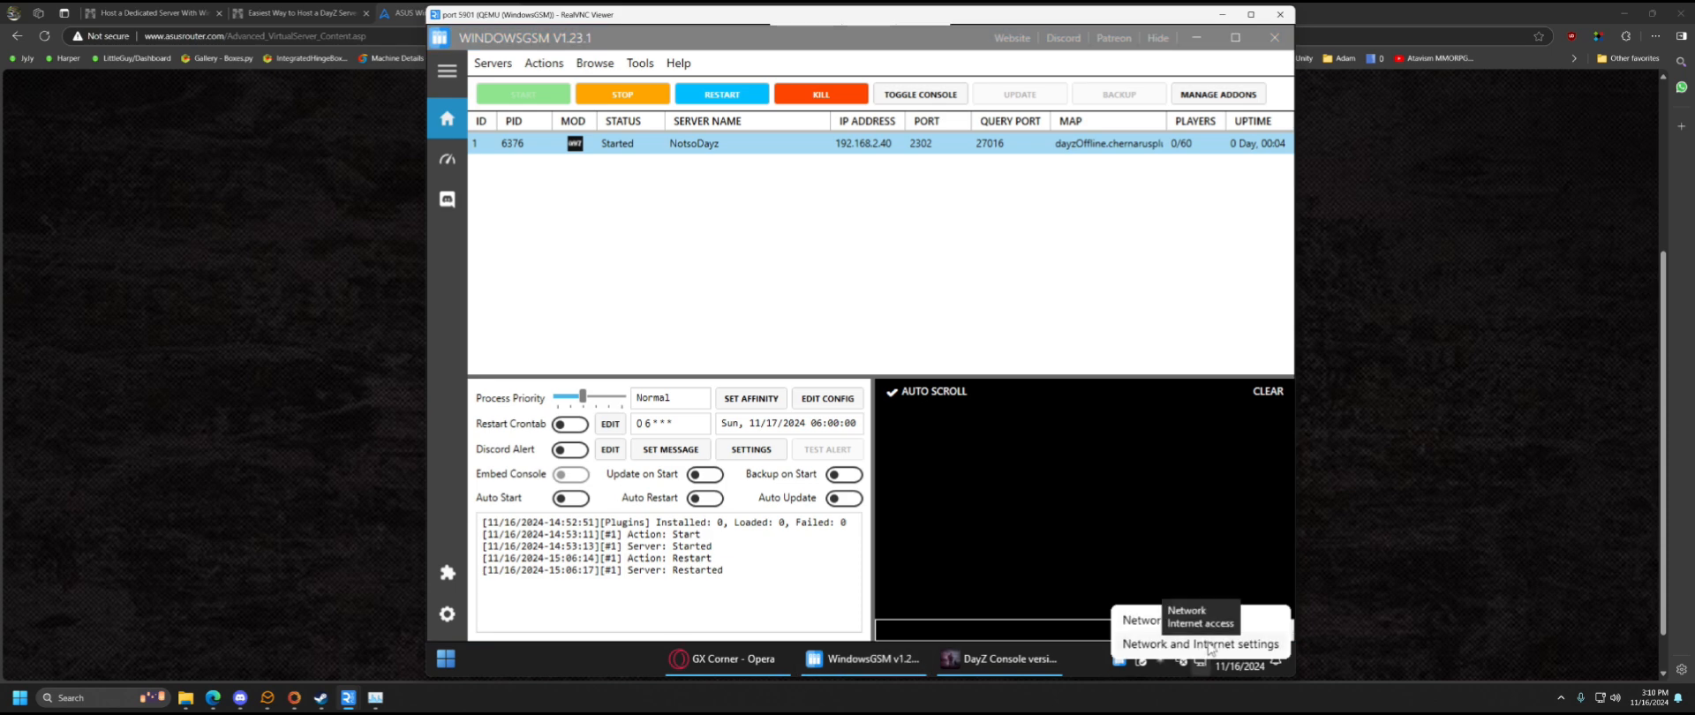
left_click(1206, 646)
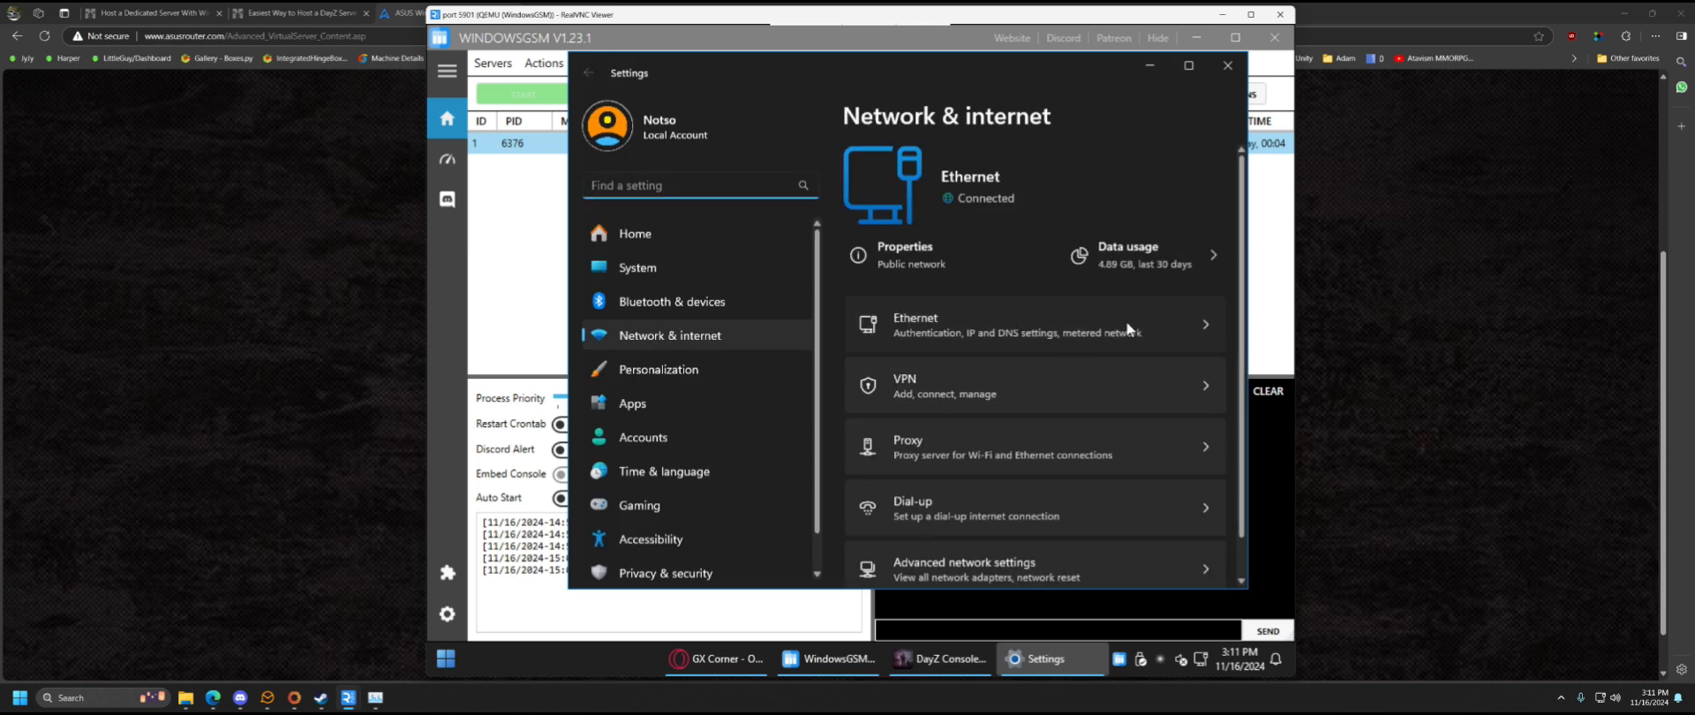
left_click(1132, 332)
scroll(1085, 353, "down", 8)
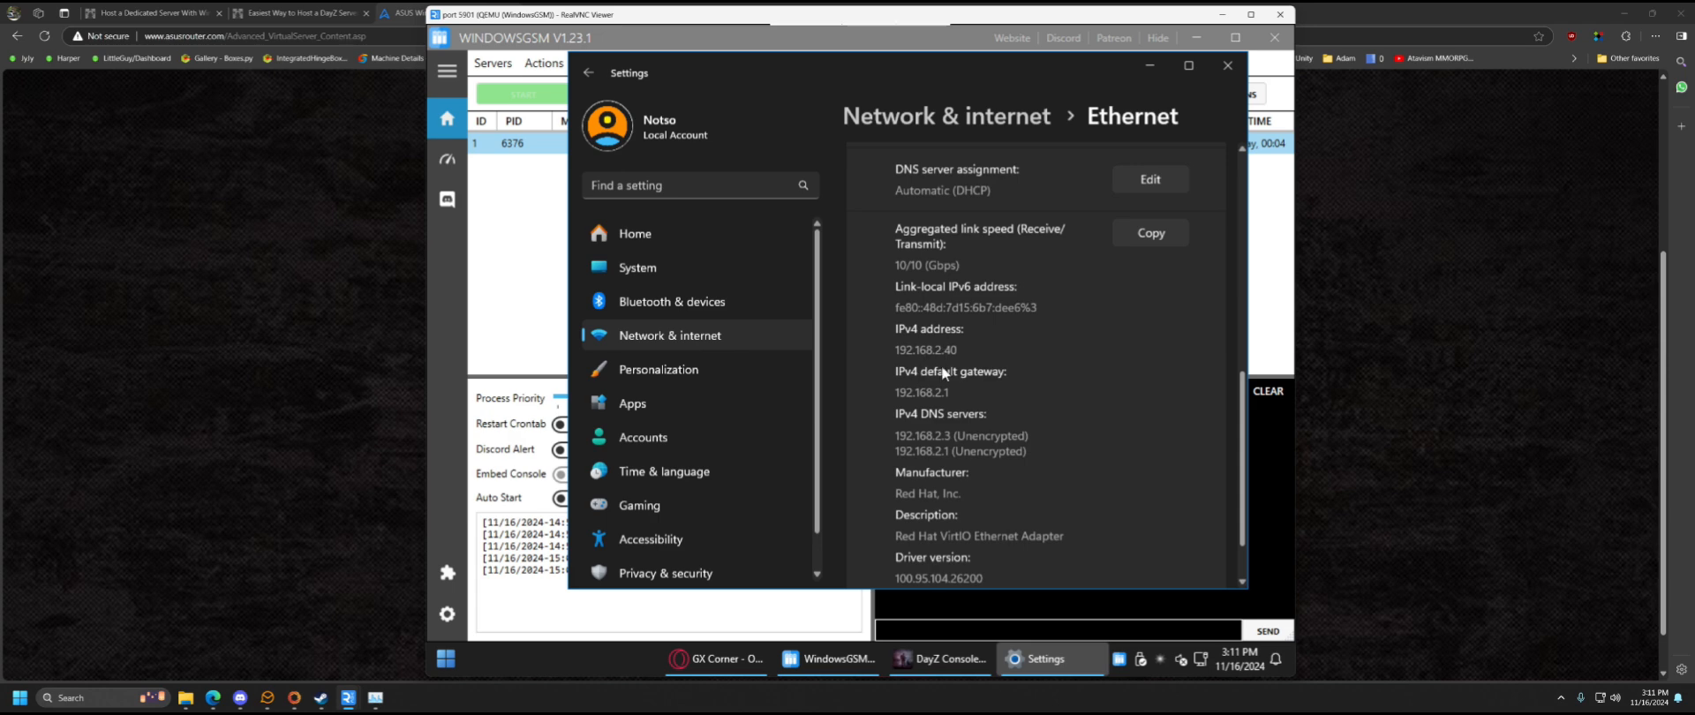
left_click(1226, 65)
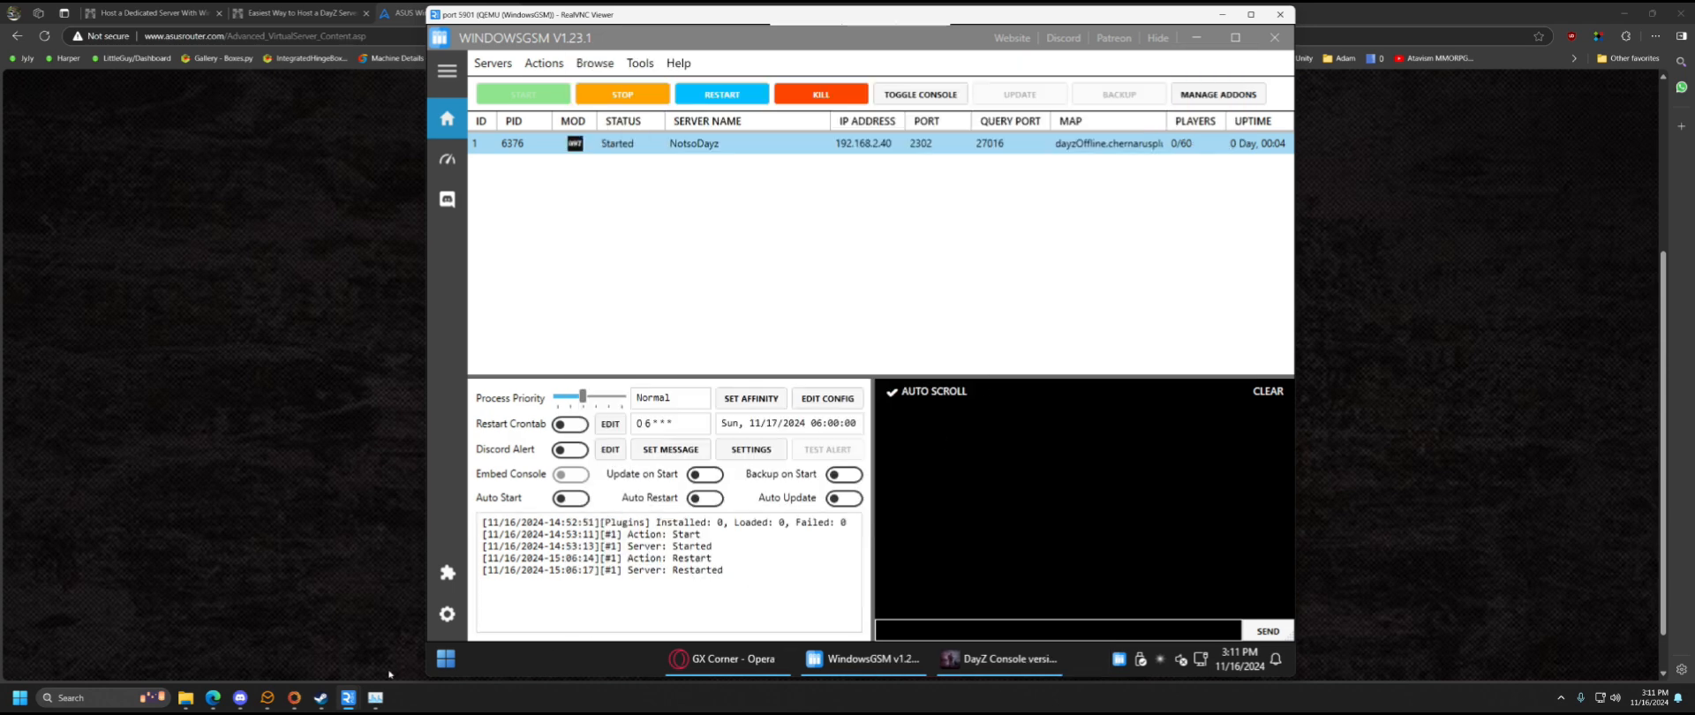
- Return to the ASUS router page in the browser, review the port forwarding list with the DayZ entry, and minimize the browser
mouse_move(375, 698)
mouse_move(213, 698)
left_click(278, 644)
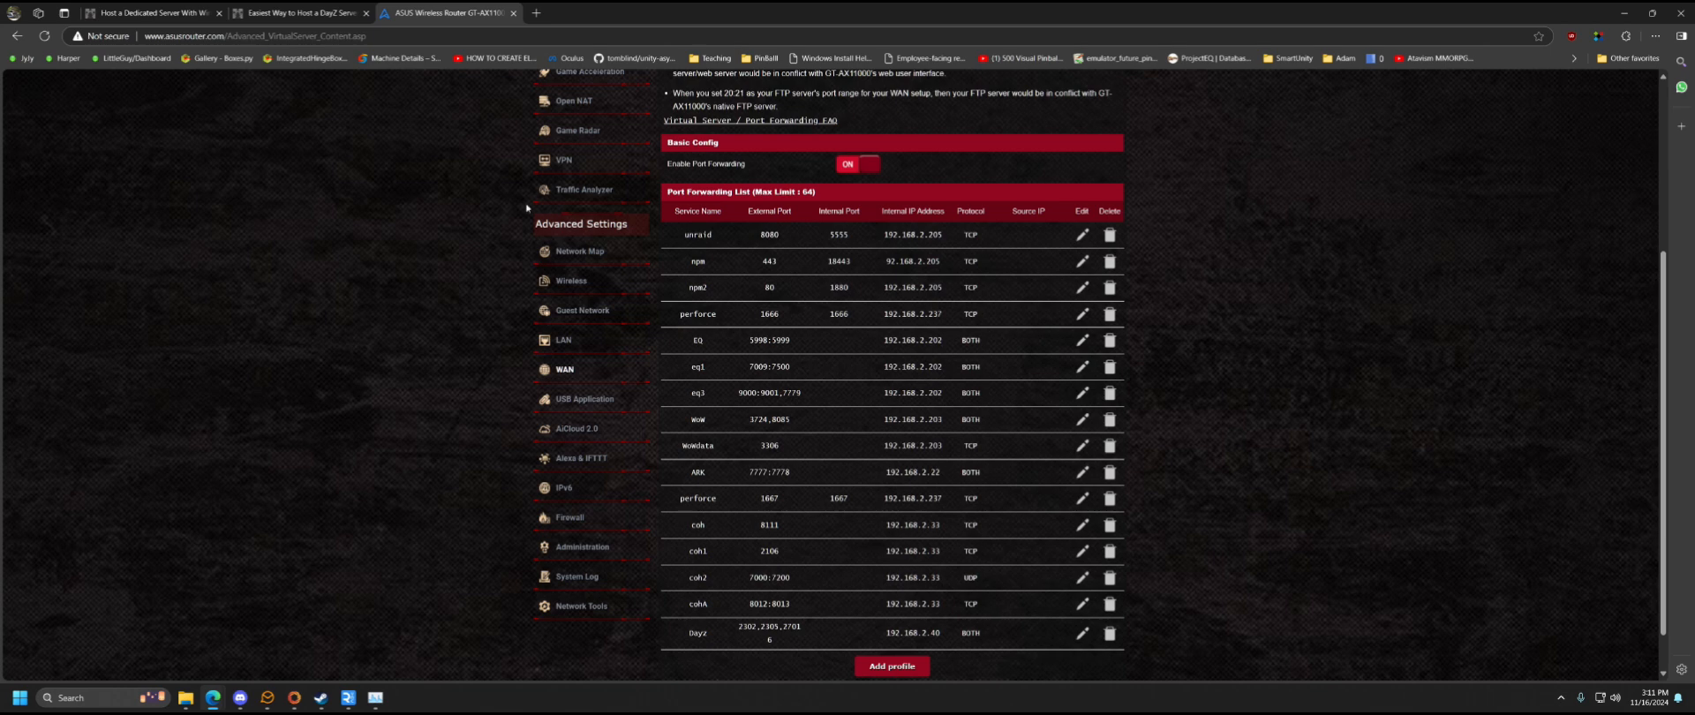
scroll(1095, 388, "up", 3)
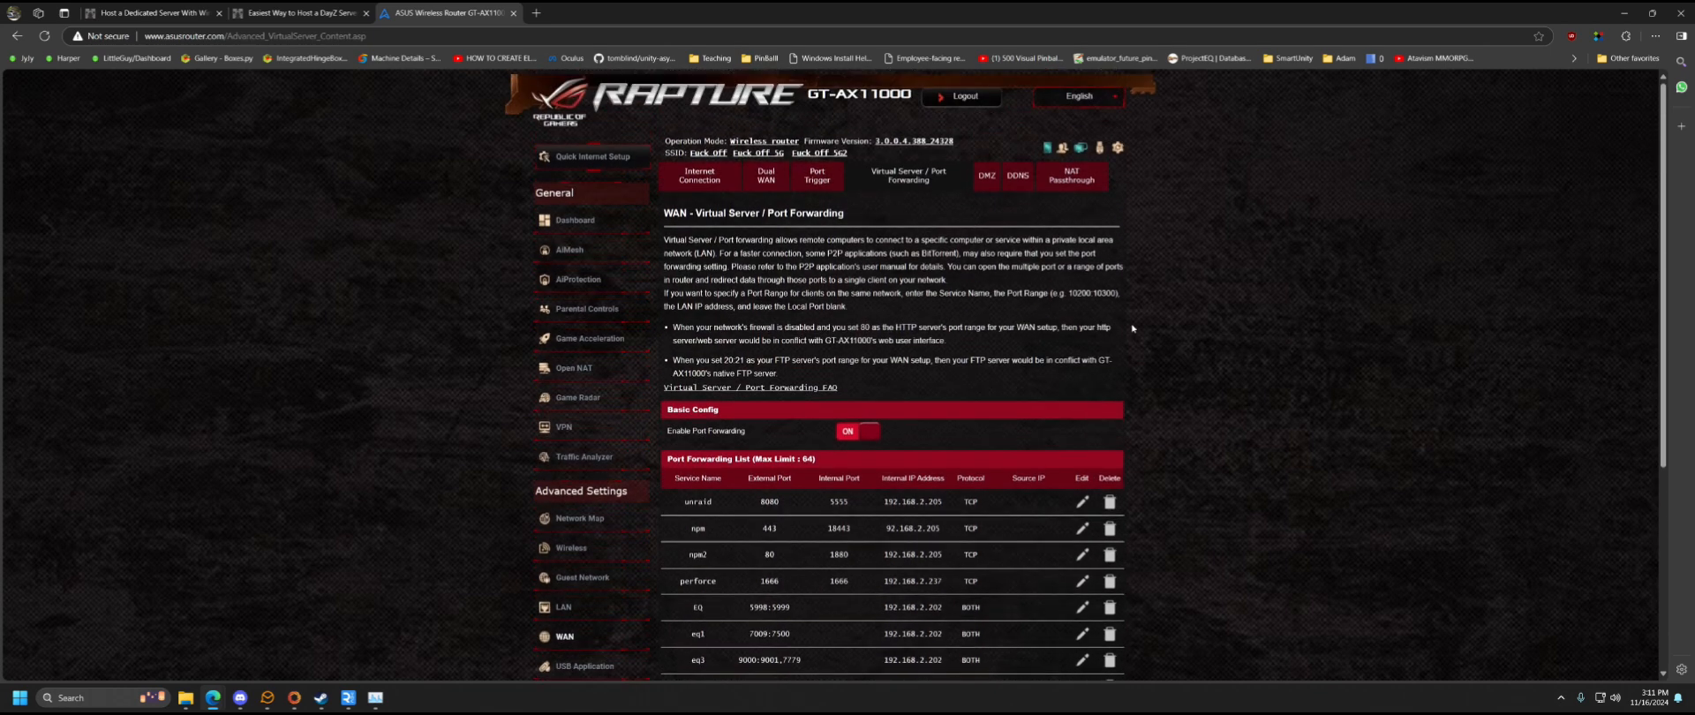
scroll(1139, 329, "down", 3)
scroll(1236, 340, "up", 2)
scroll(1268, 347, "down", 4)
scroll(1268, 347, "up", 4)
left_click(1624, 14)
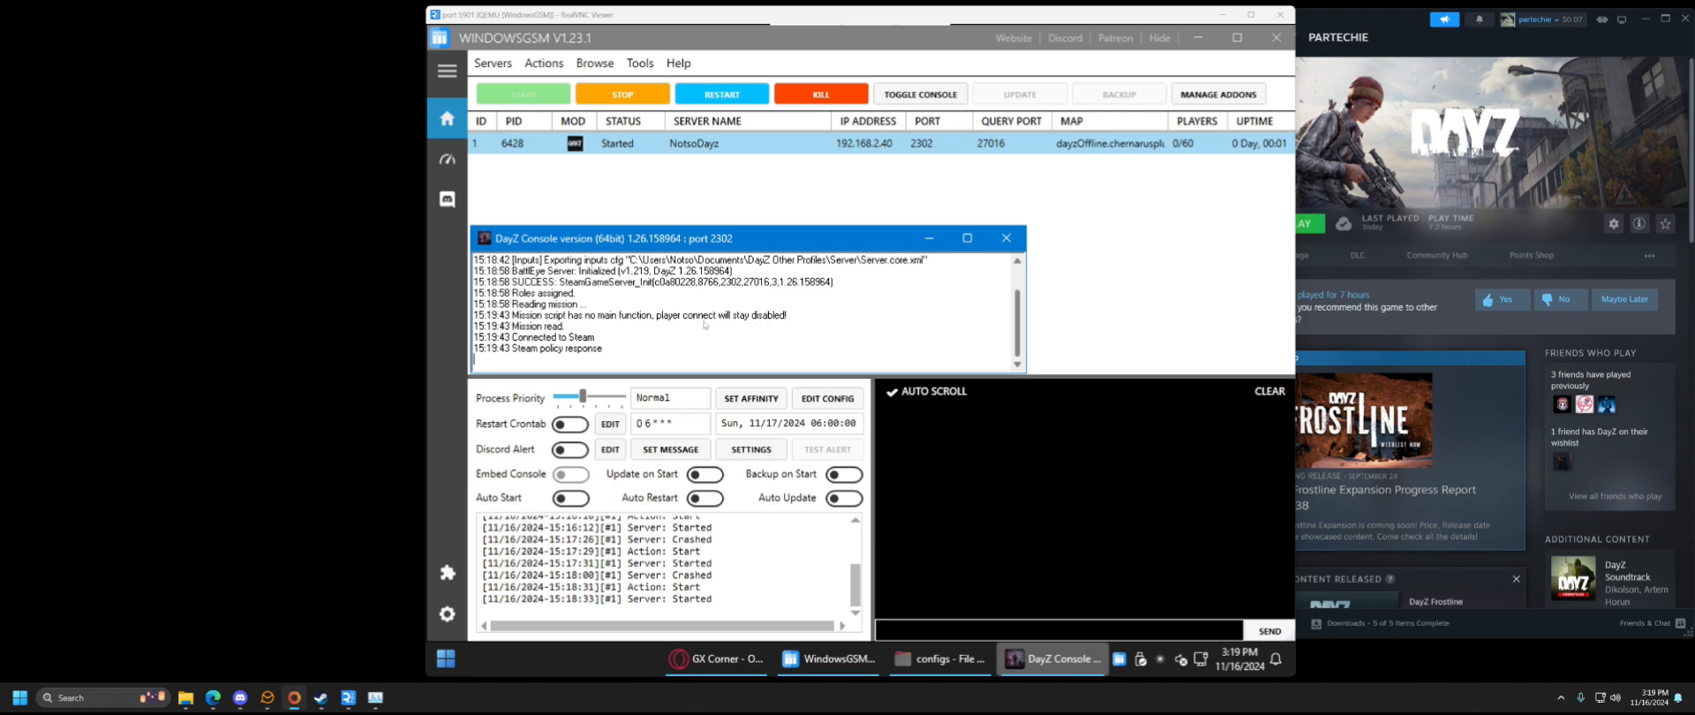
- Highlight the line about the mission script's main function in the DayZ Console log
left_click_drag(792, 315, 513, 321)
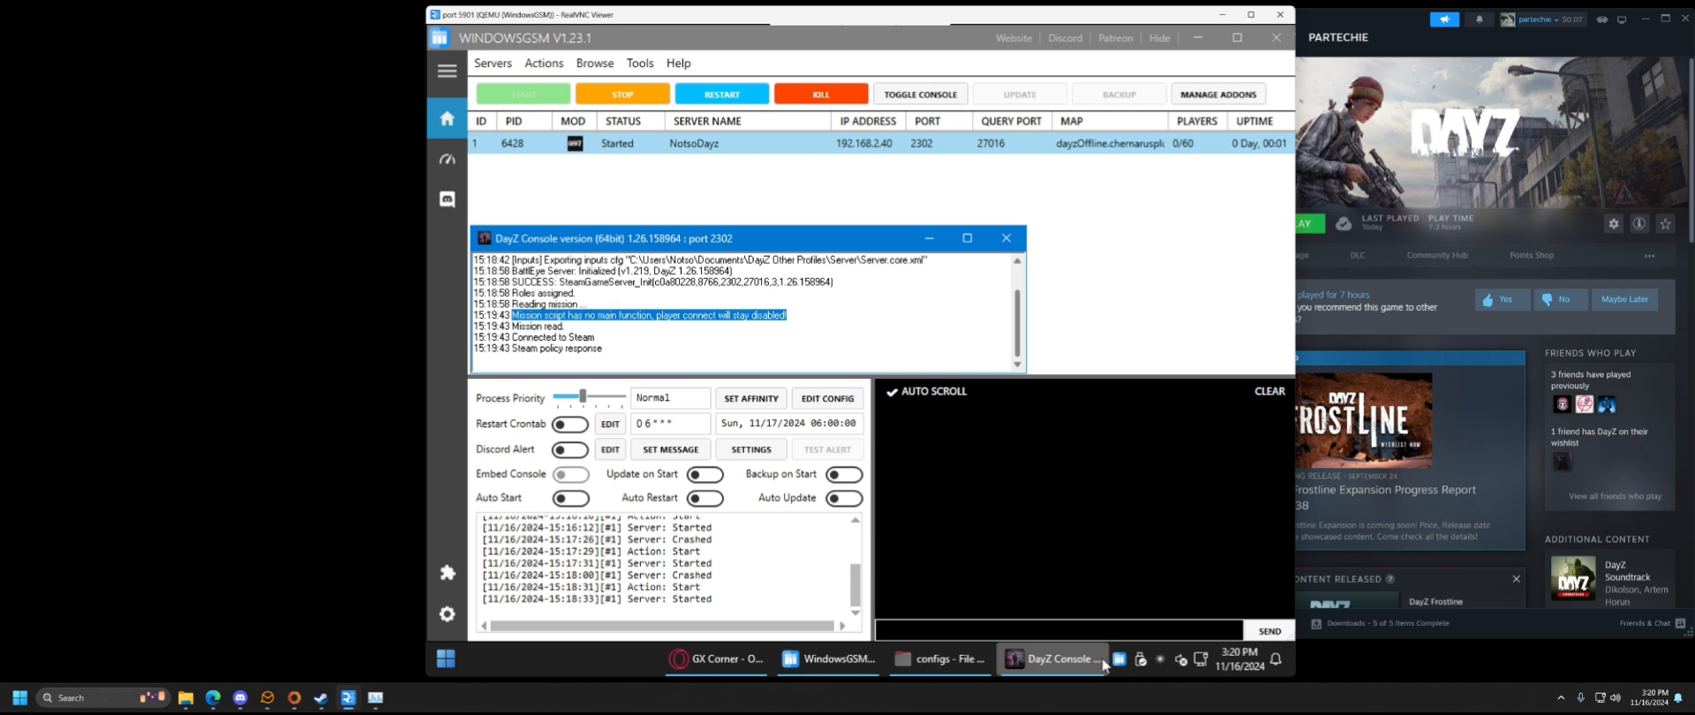
- Search the web for "dayz server Mission script has no main function, player connect will stay disabled!" in Opera GX
left_click(735, 662)
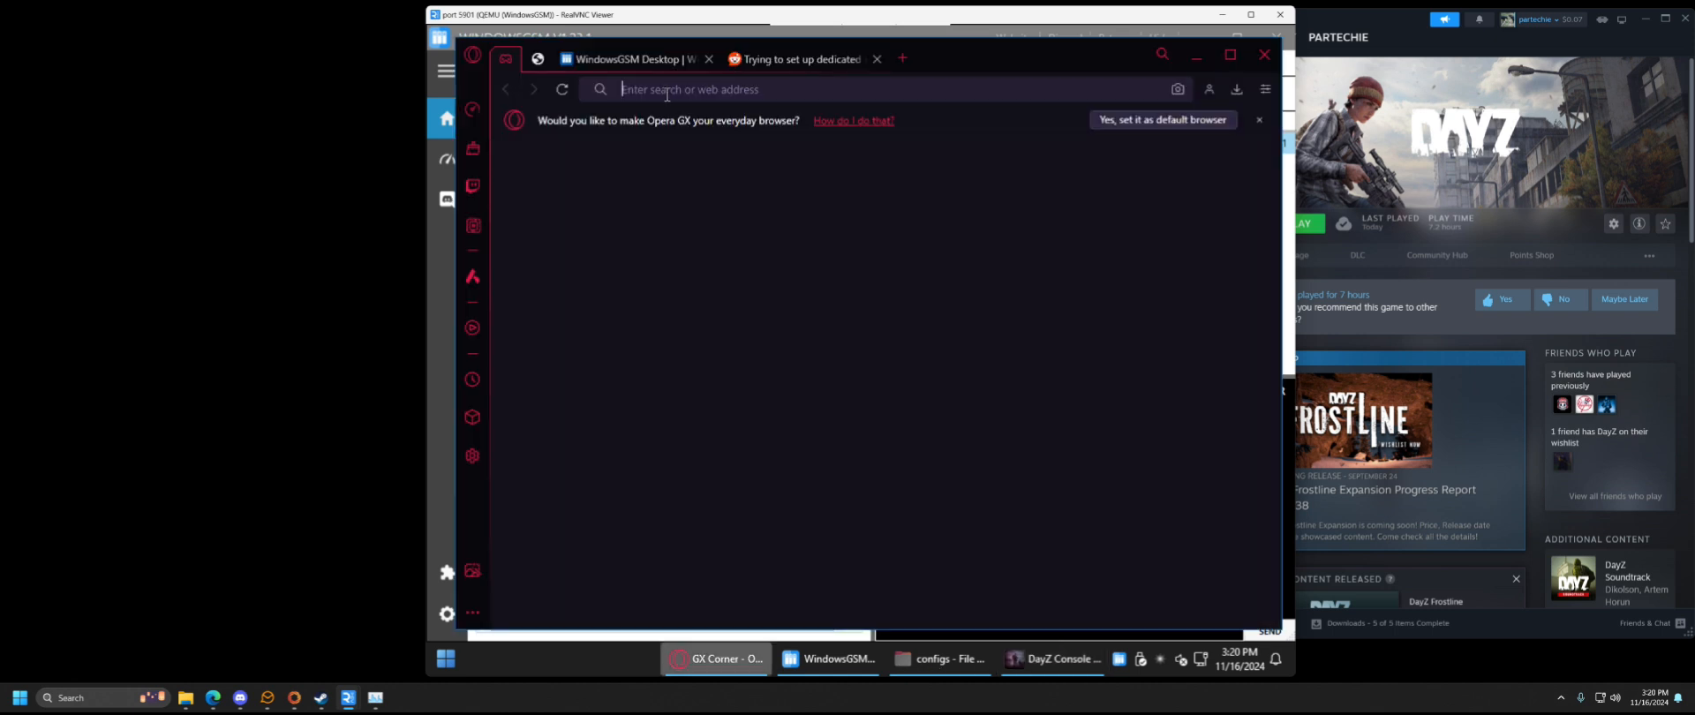
type("dayz")
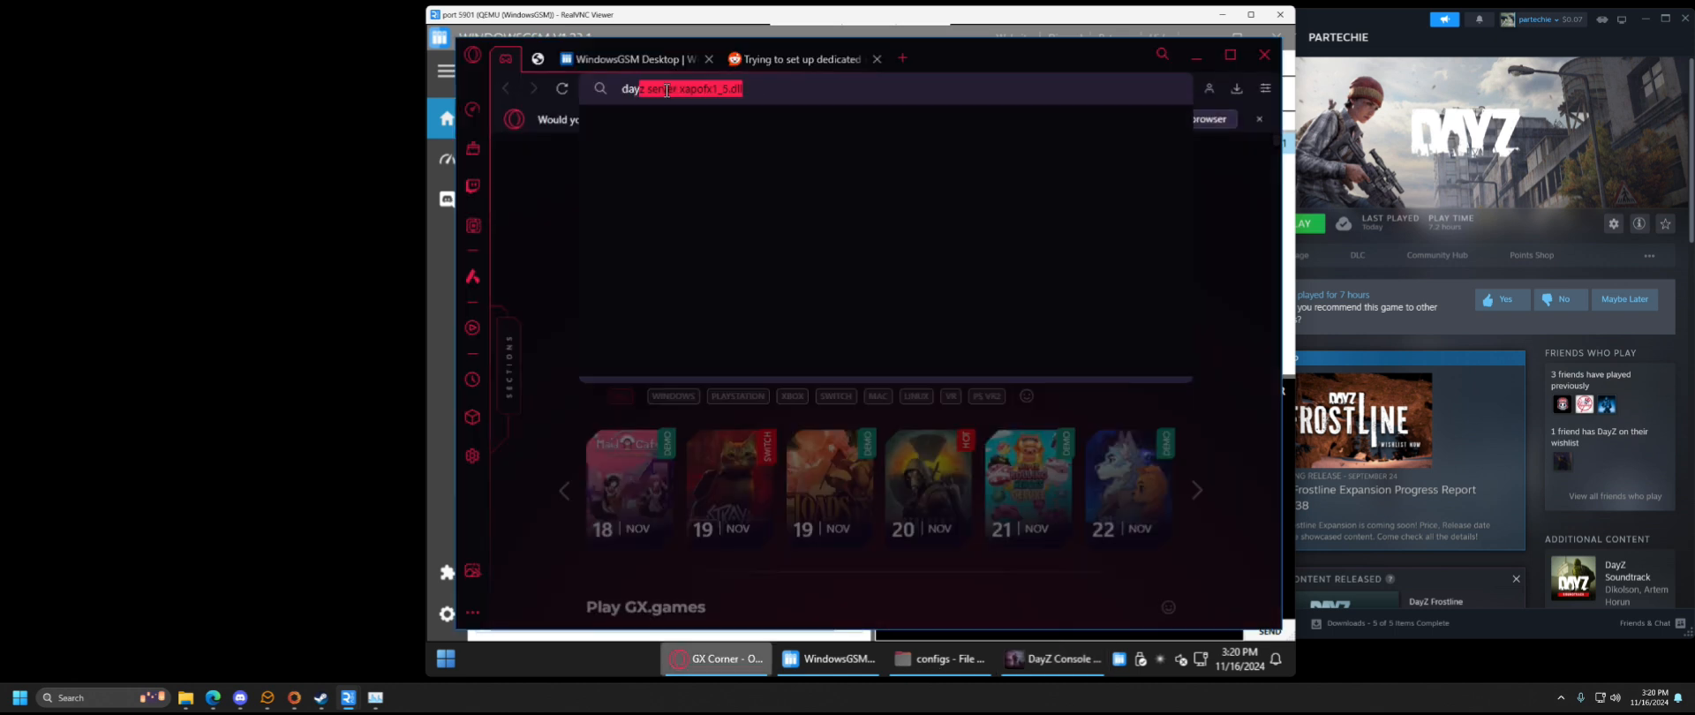
type(" server")
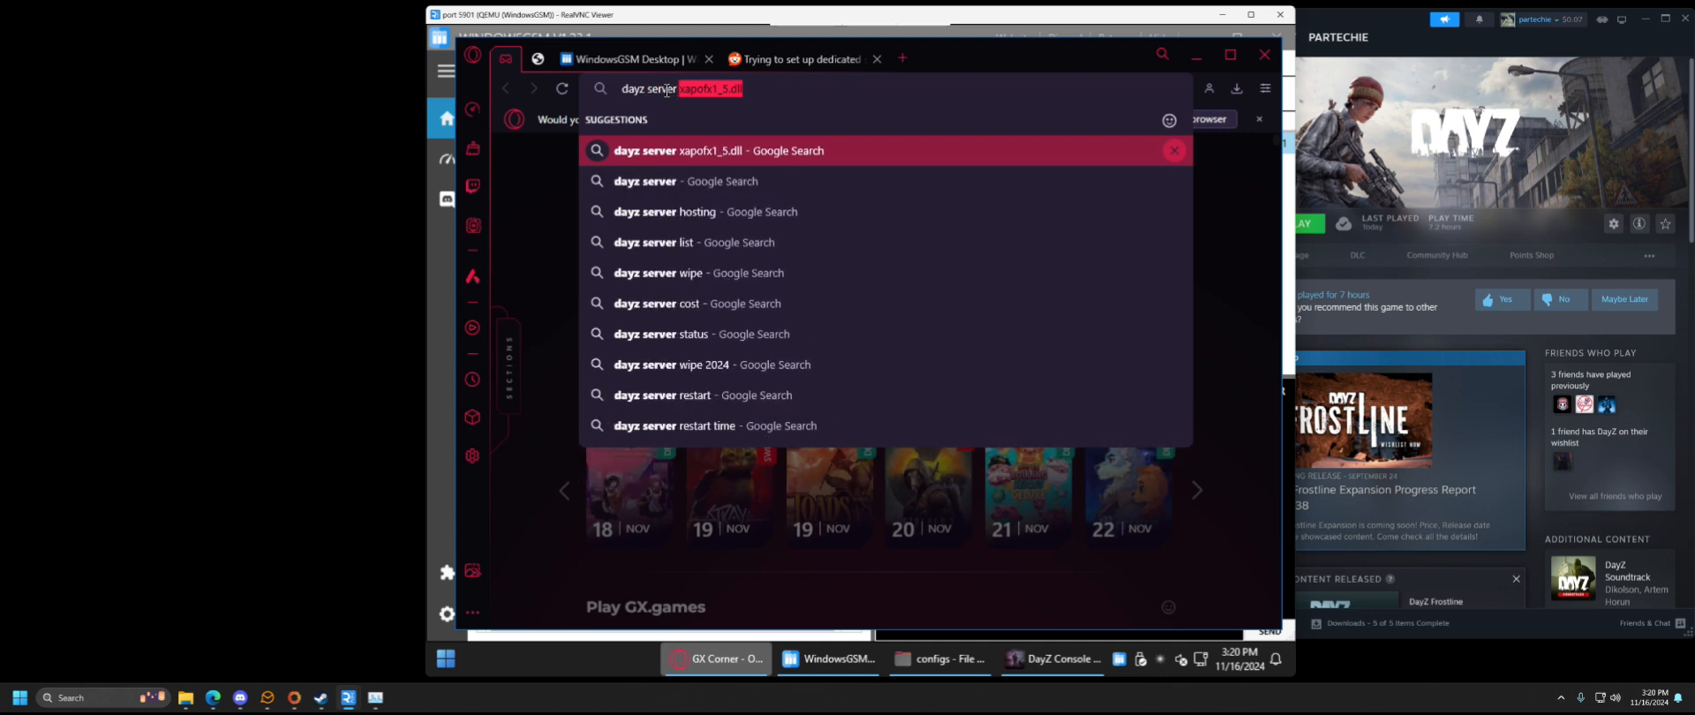
type("Mission script has no main function, player connect will stay disabled")
key("Return")
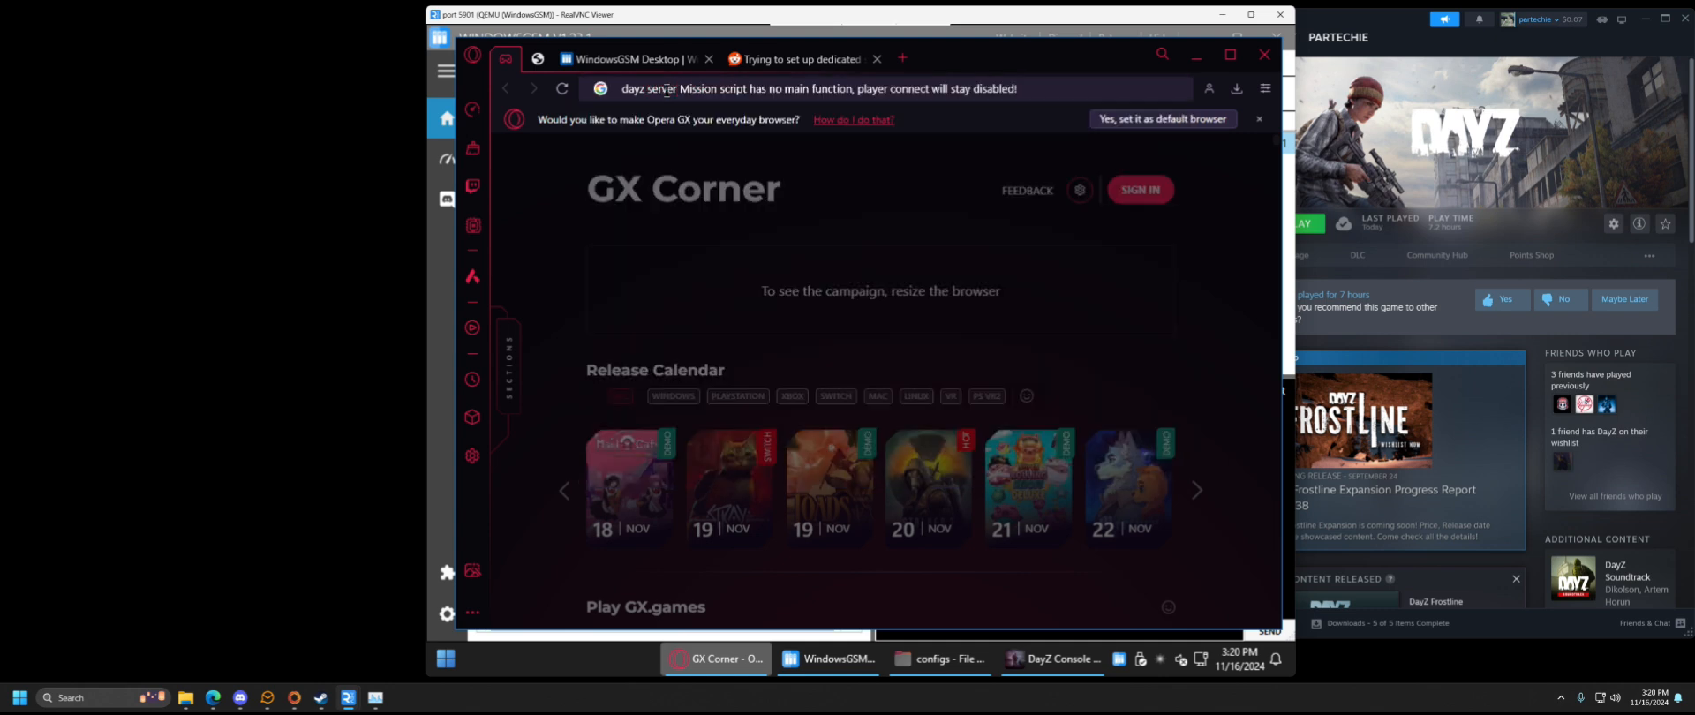
- Open the Reddit thread about the Server 1.25 mission script error and read the original post and its replies
left_click(807, 322)
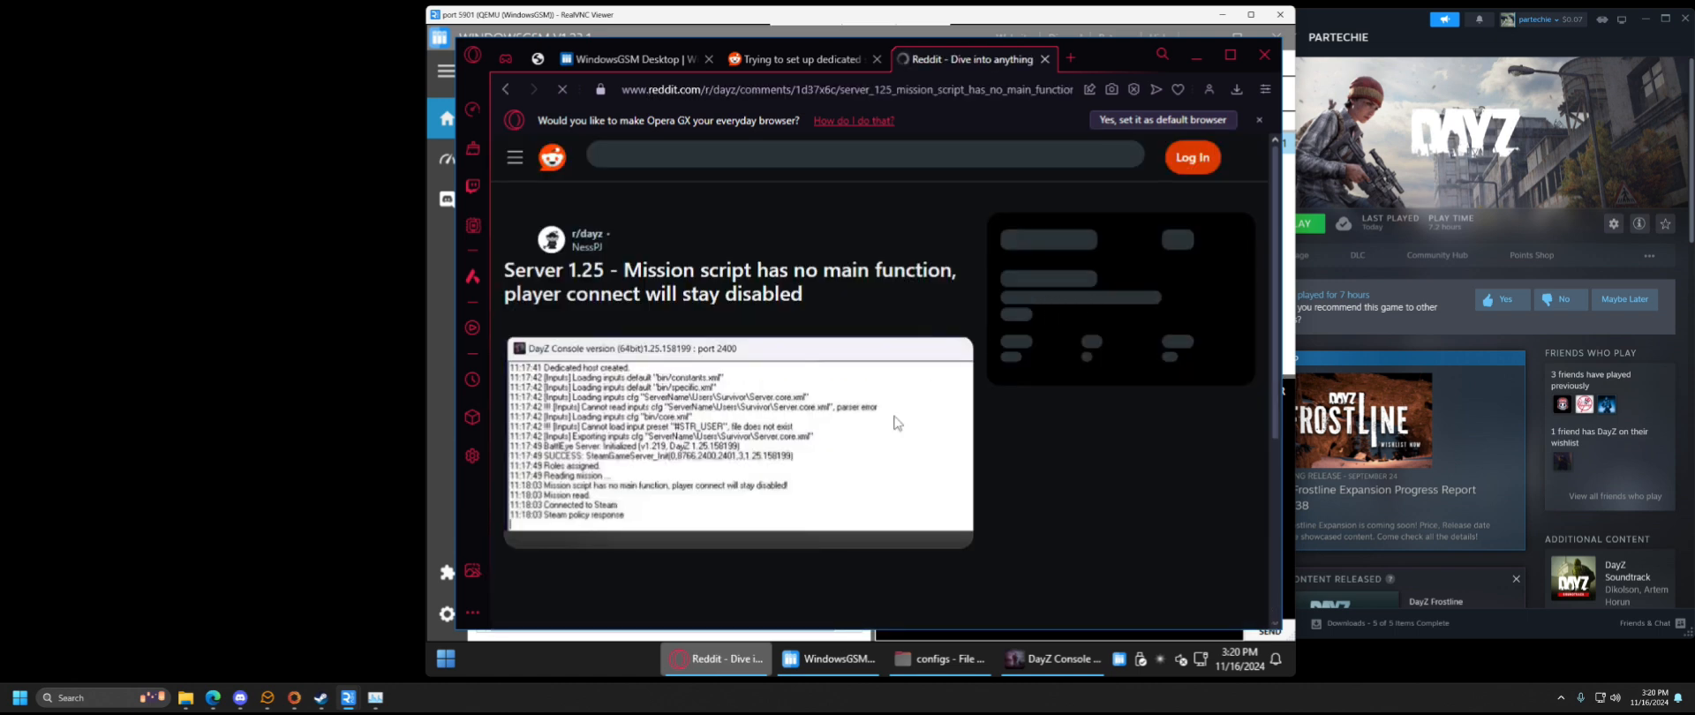
scroll(929, 427, "down", 10)
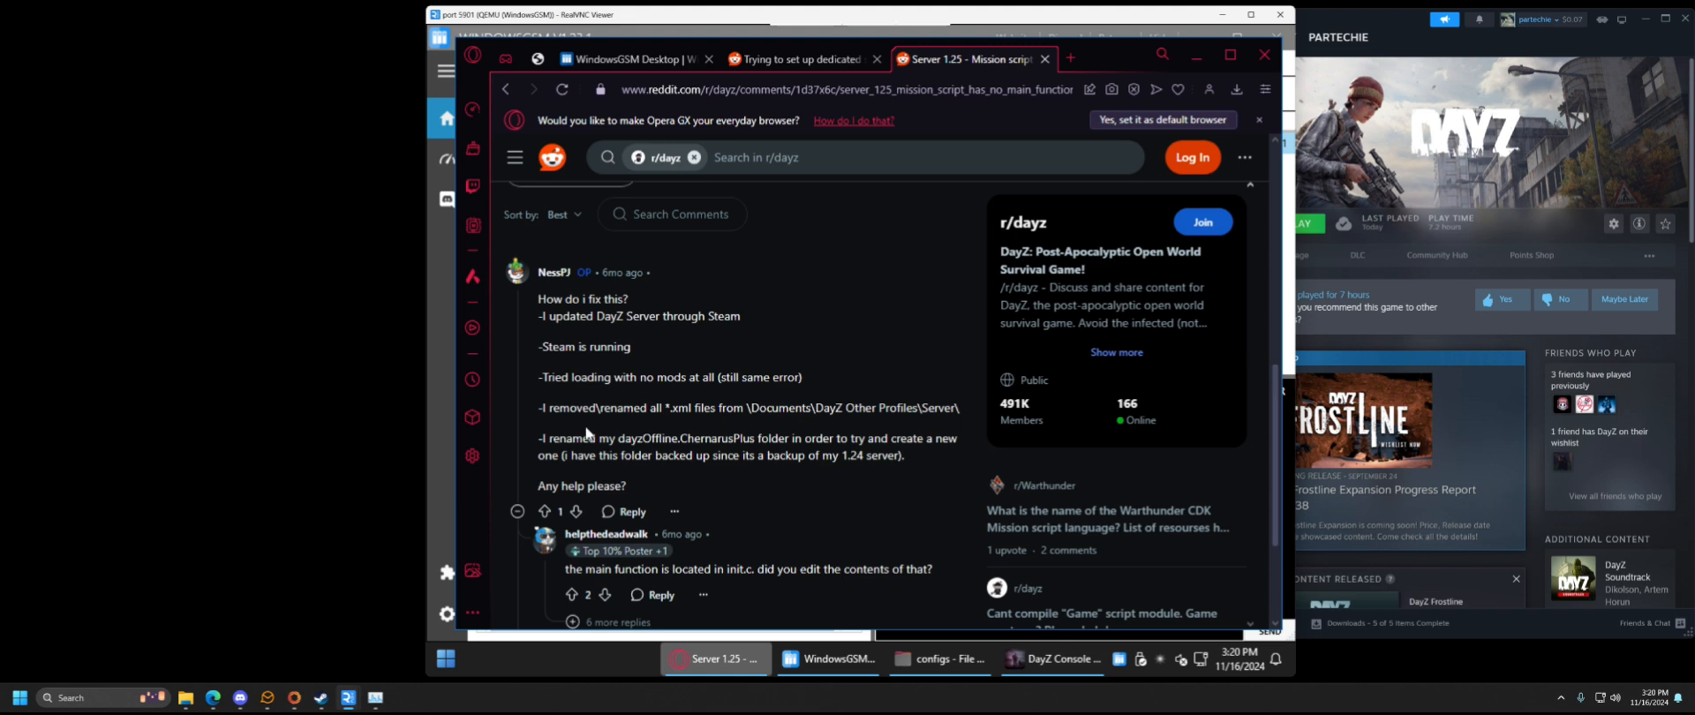
scroll(692, 412, "down", 2)
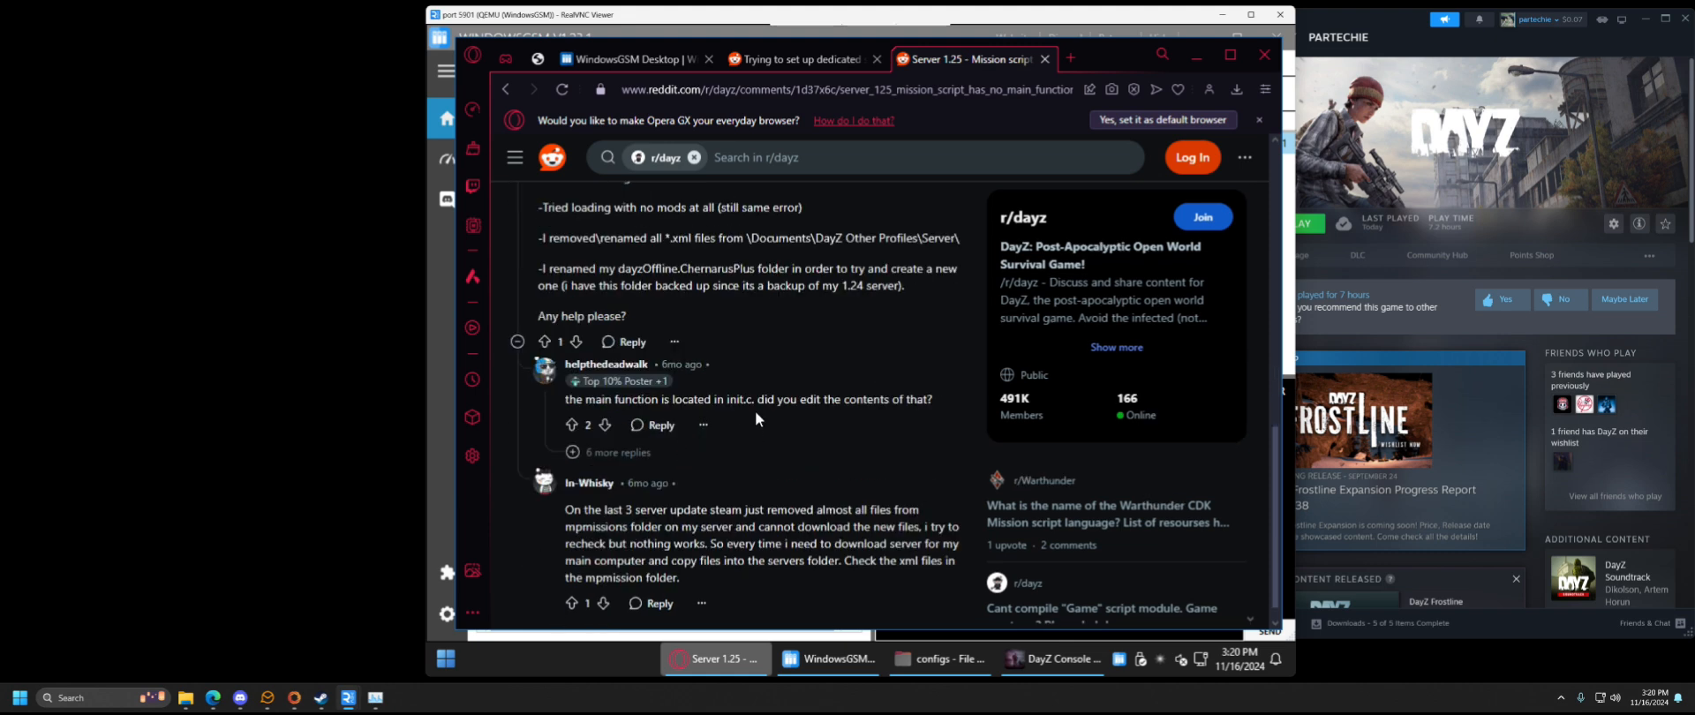
scroll(860, 407, "down", 1)
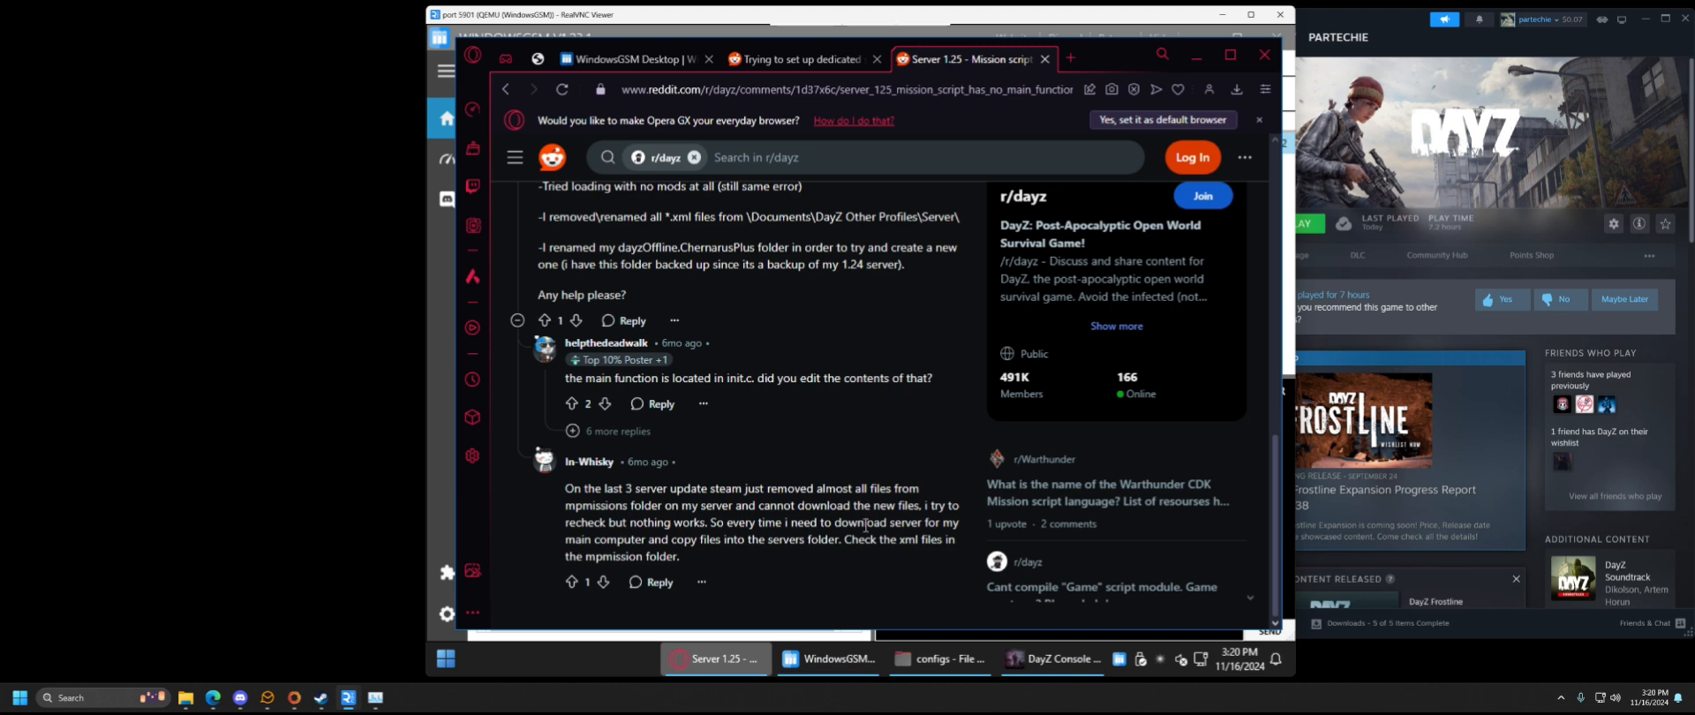
- Return to the search results and open the Bohemia Interactive report T181884, "Can't join dedicated server after 1.25 update"
left_click(507, 88)
scroll(718, 457, "down", 2)
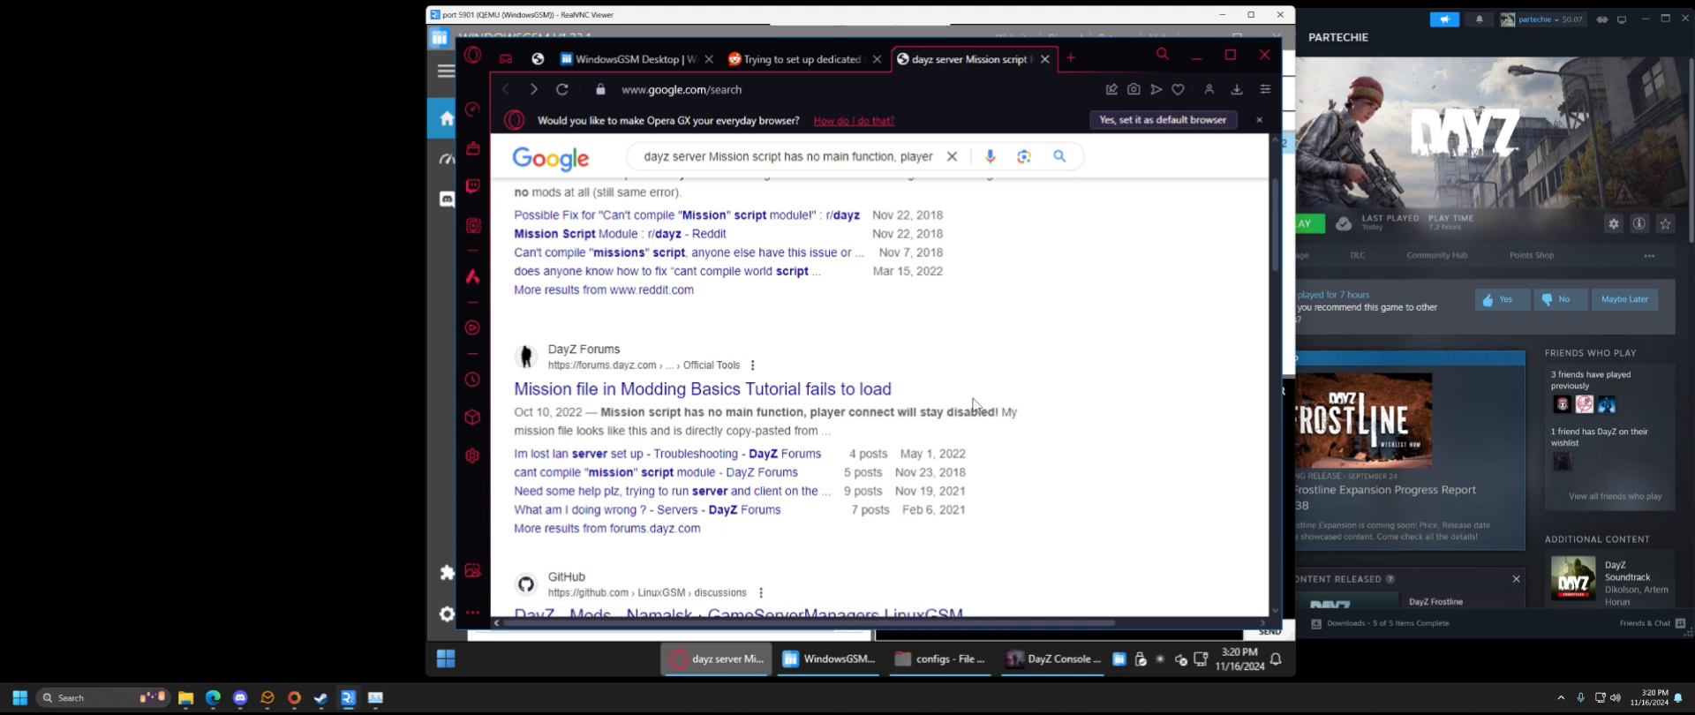
scroll(974, 405, "down", 3)
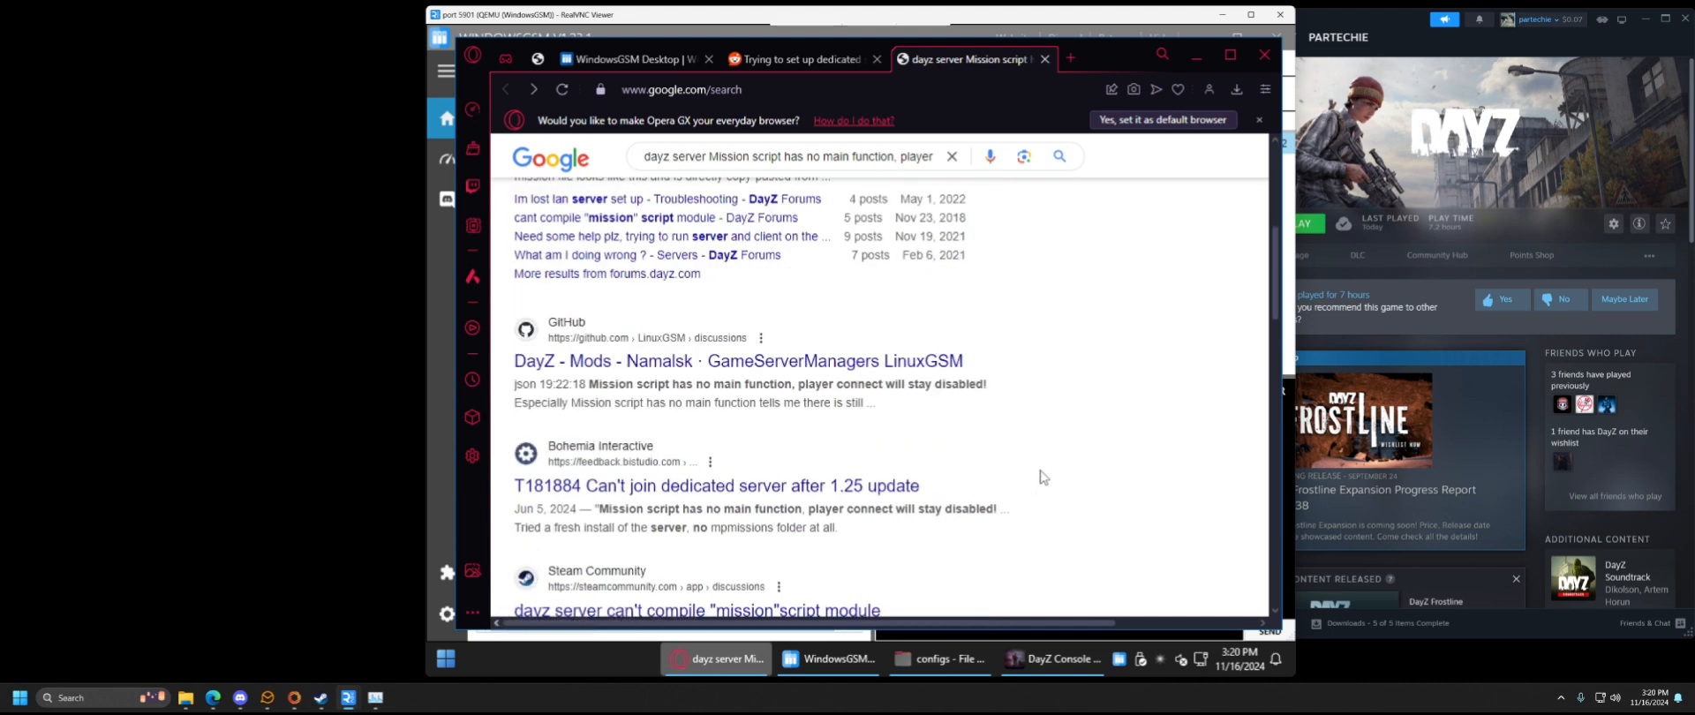
left_click(869, 492)
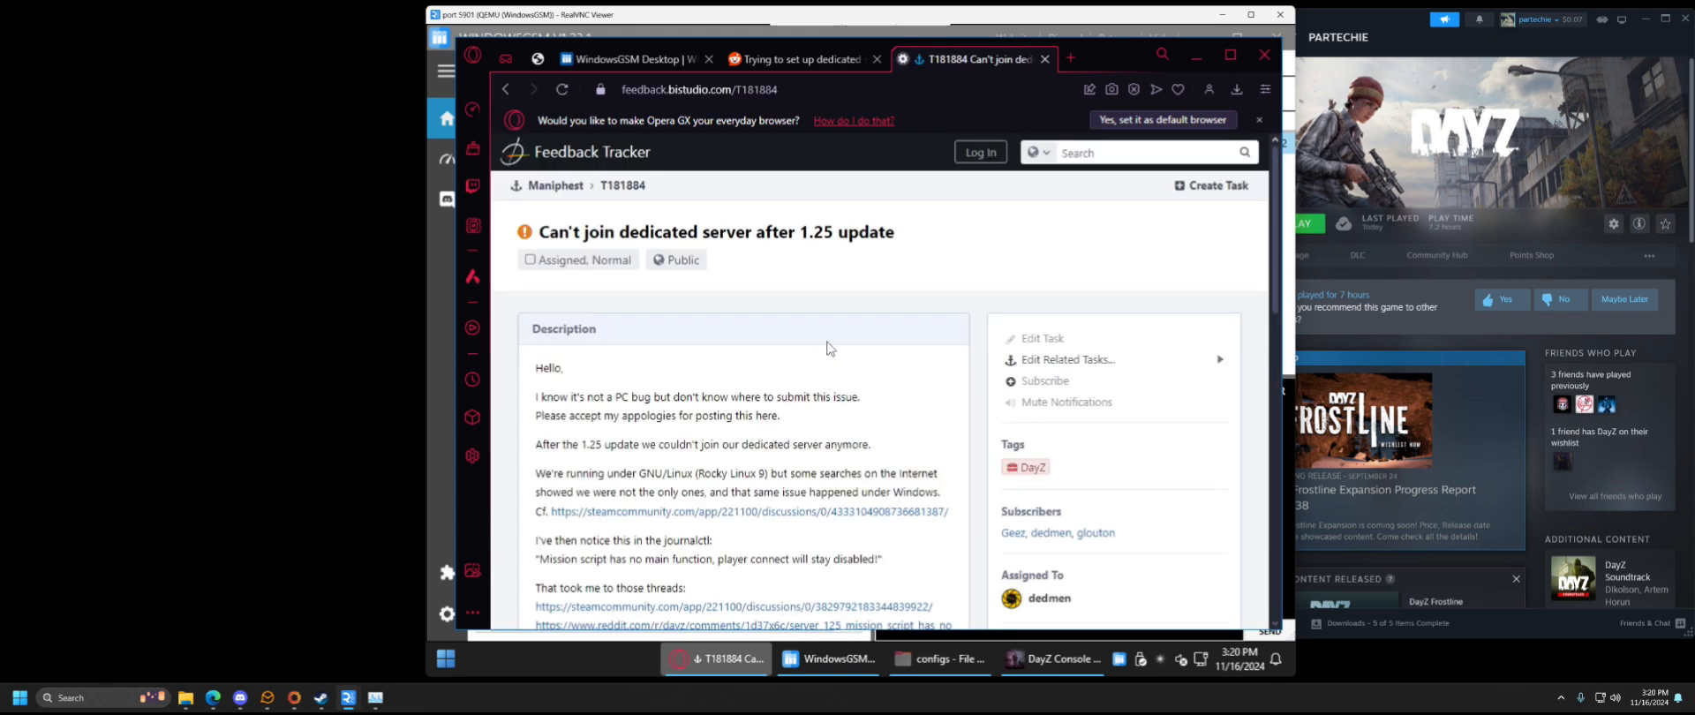
- Read the T181884 report's description, details and steps to reproduce, and return to its linked threads
scroll(827, 347, "down", 2)
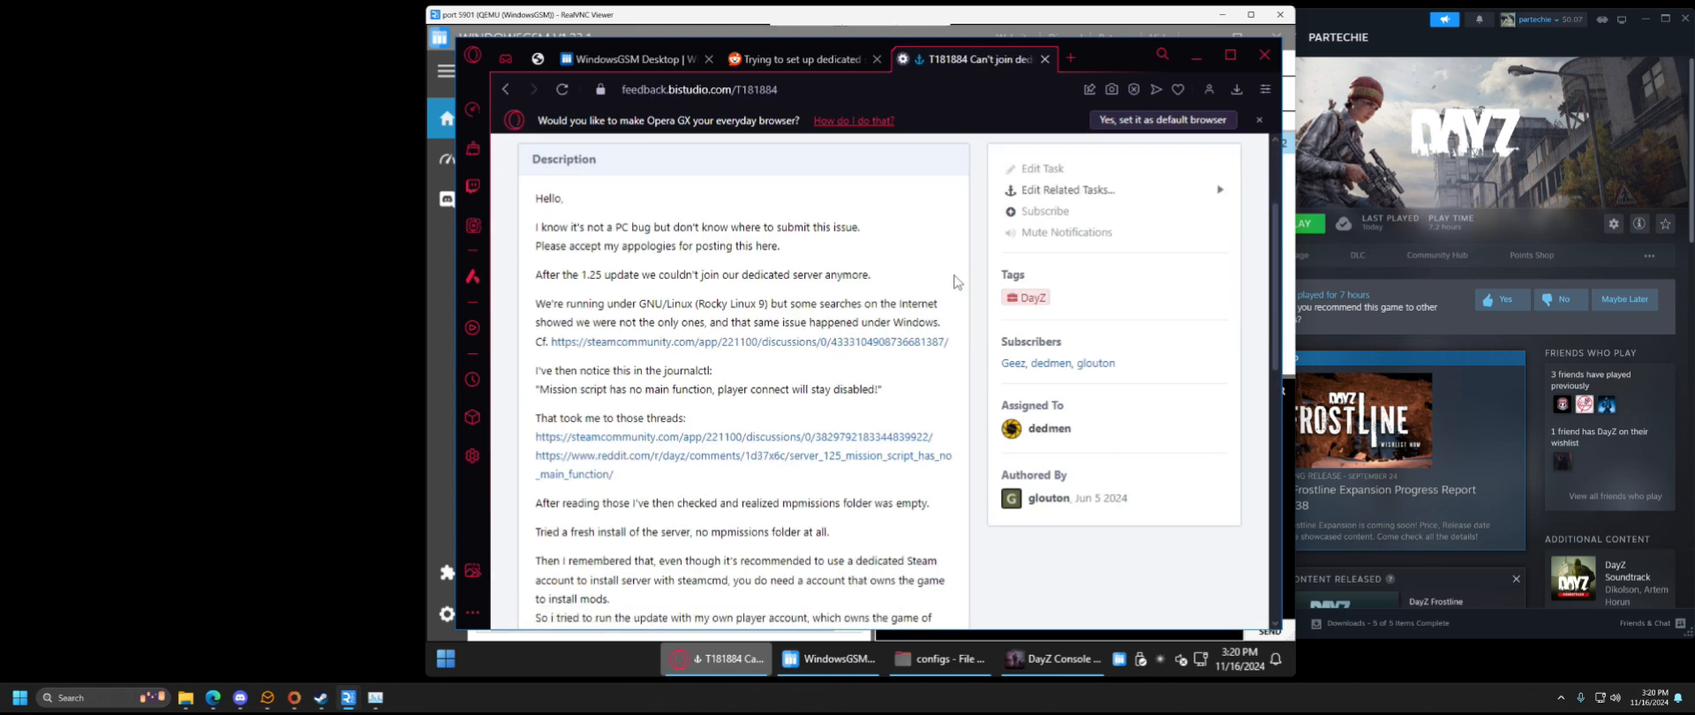
scroll(957, 281, "down", 1)
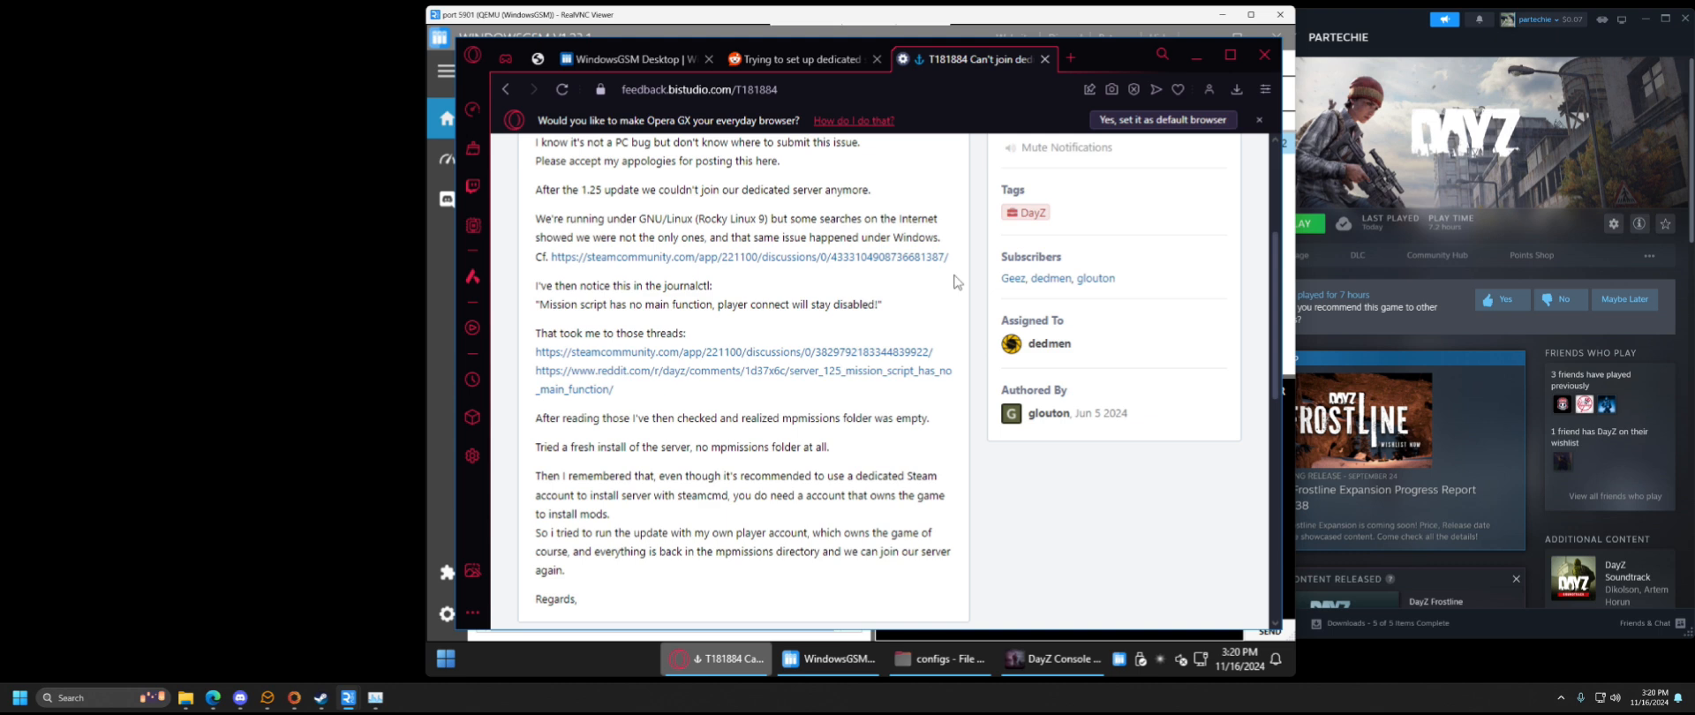
scroll(957, 280, "down", 1)
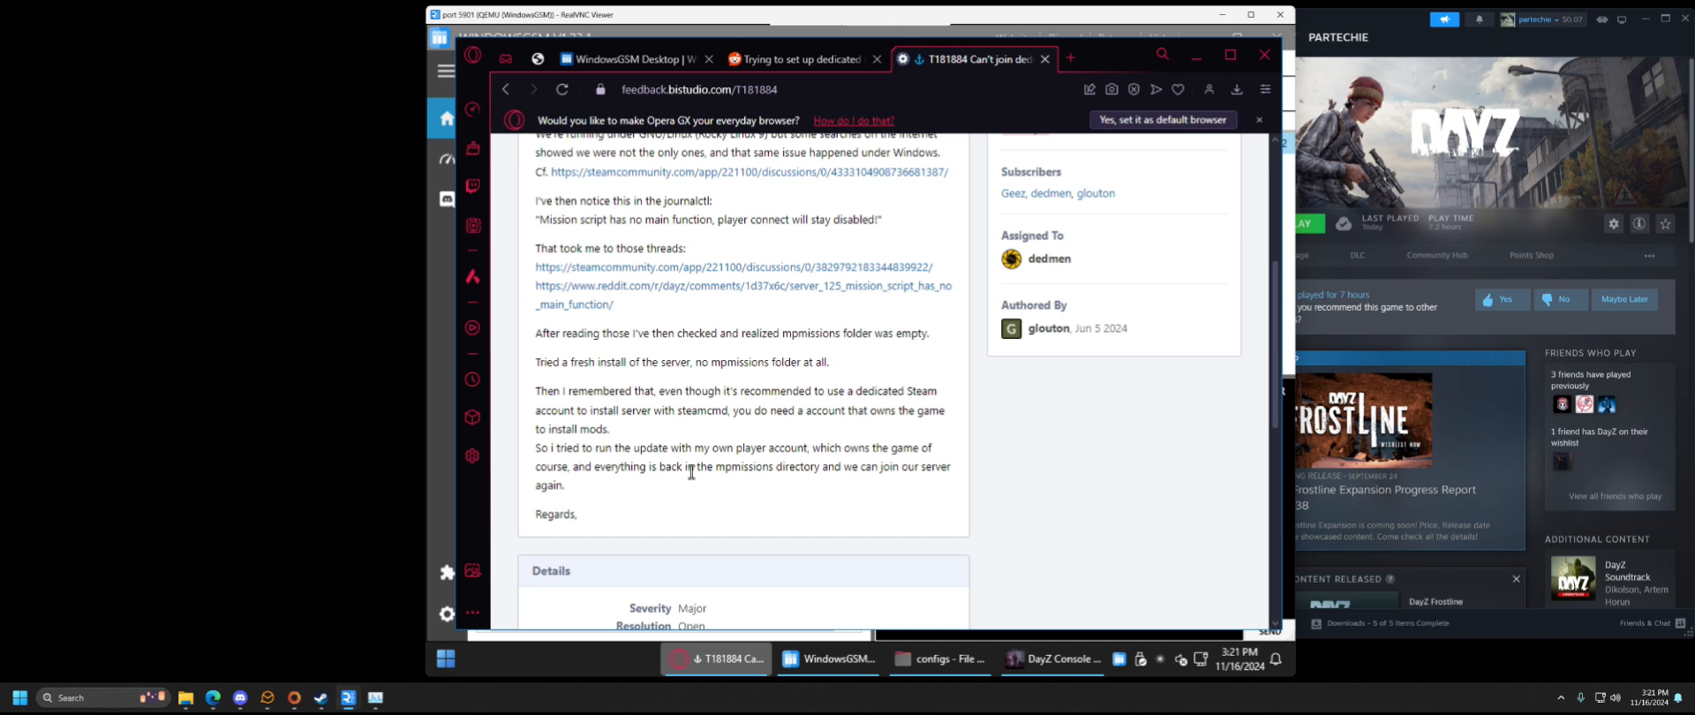
scroll(890, 488, "down", 1)
scroll(890, 488, "down", 5)
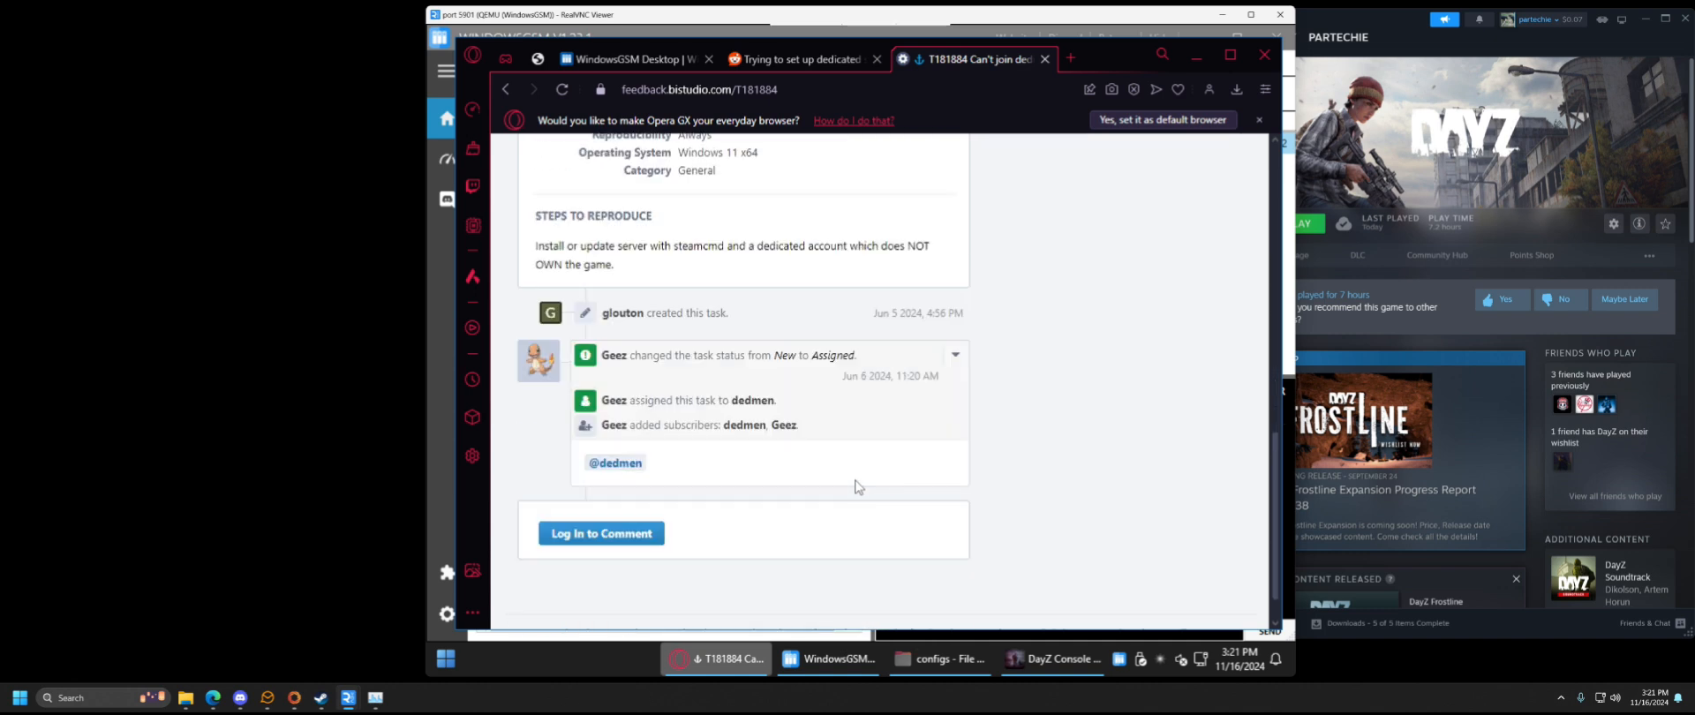
scroll(858, 484, "up", 5)
scroll(855, 481, "up", 1)
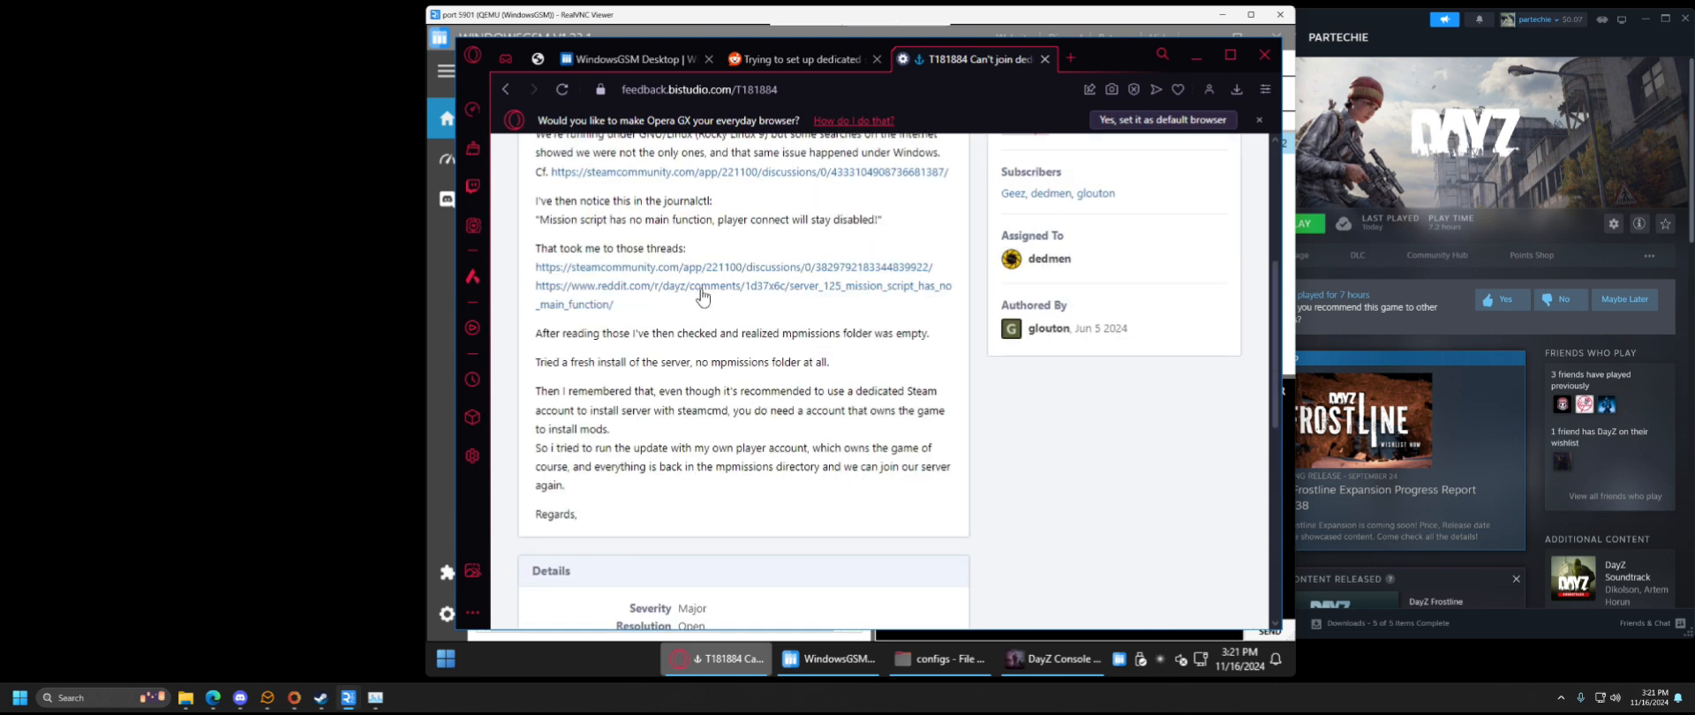
- Open the Reddit thread linked in the report, reread its comments, and close that page
left_click(702, 289)
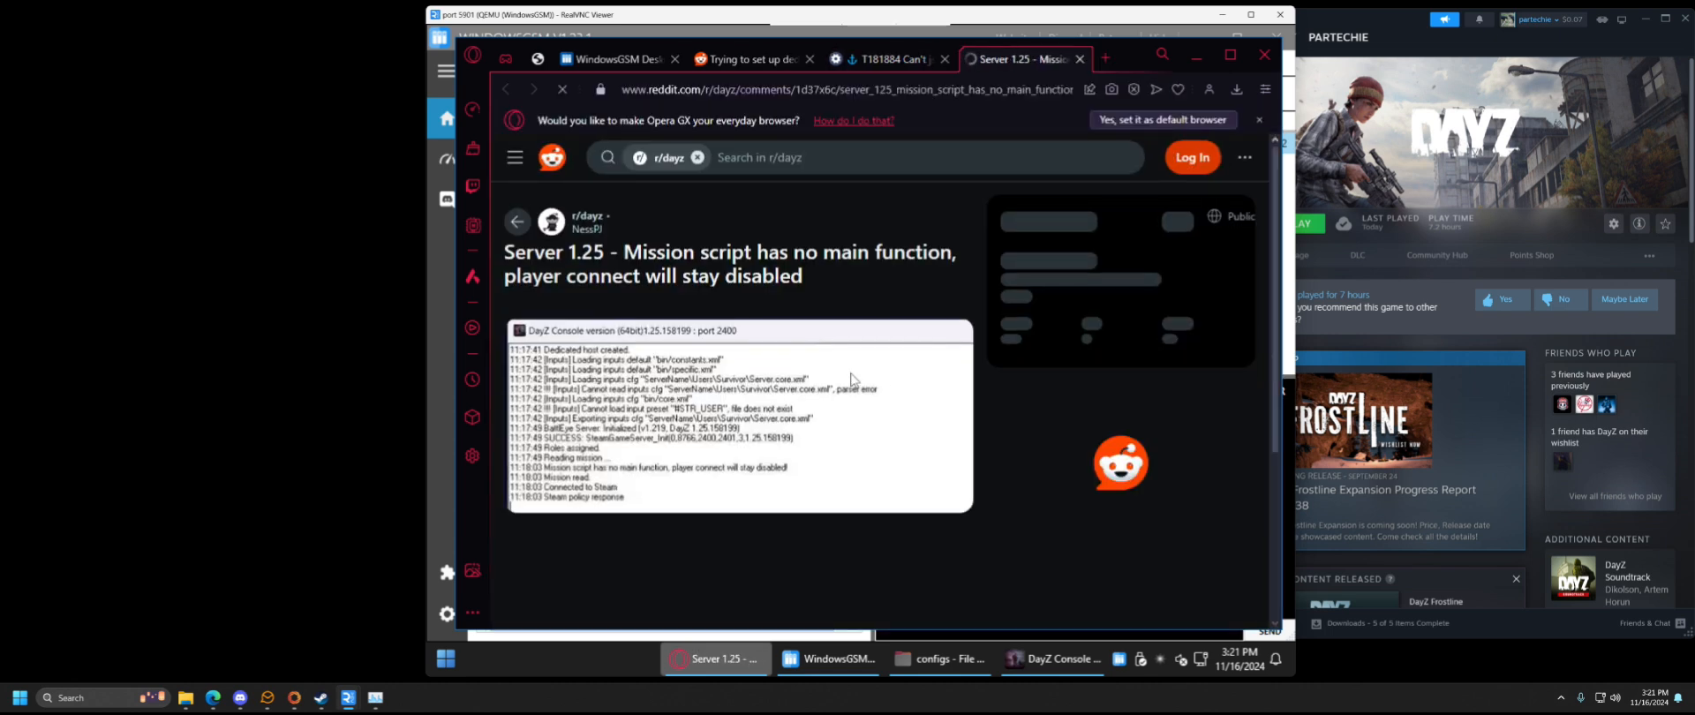
scroll(843, 368, "down", 5)
scroll(842, 368, "down", 2)
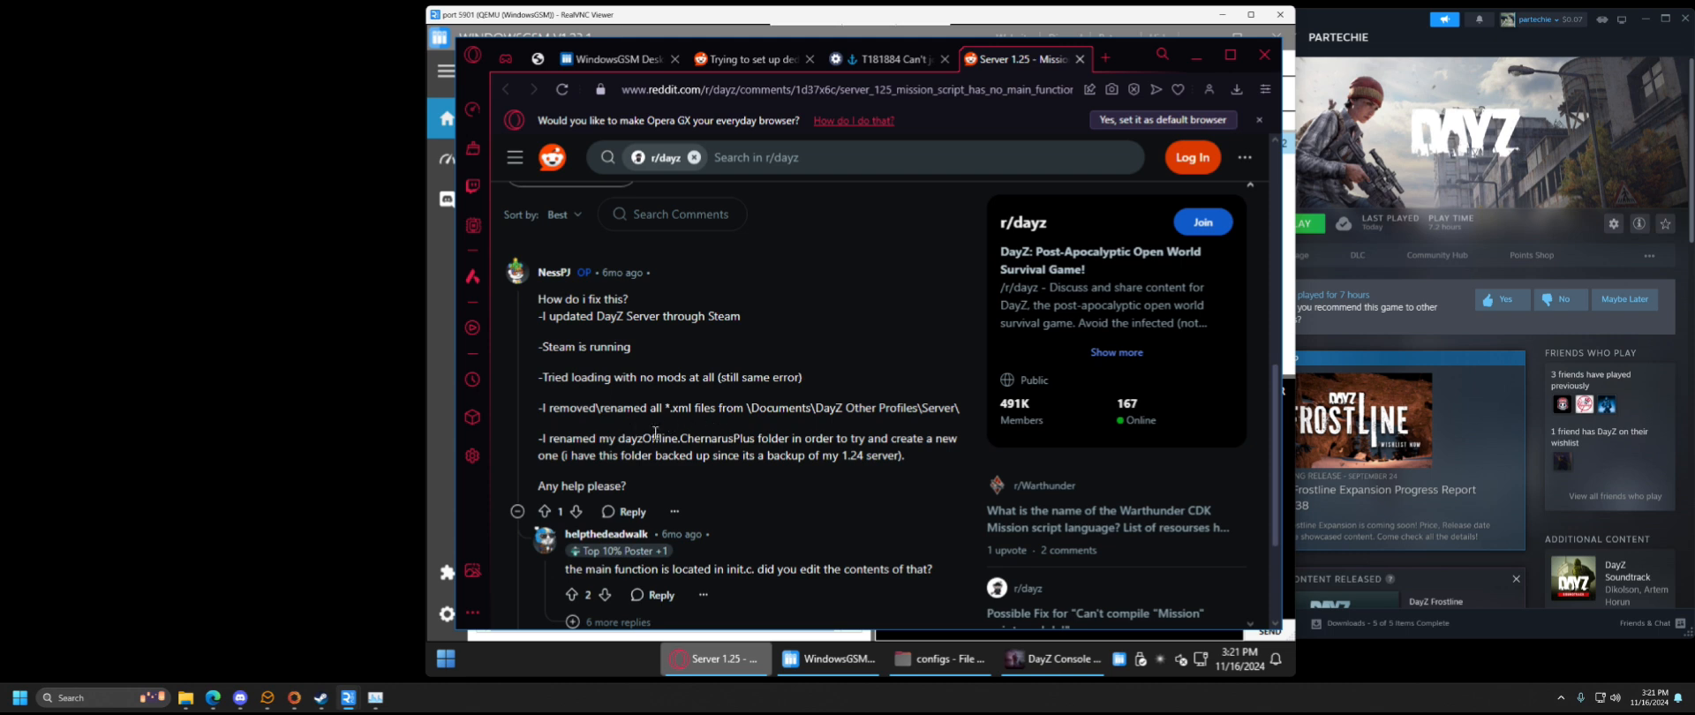
scroll(706, 434, "down", 1)
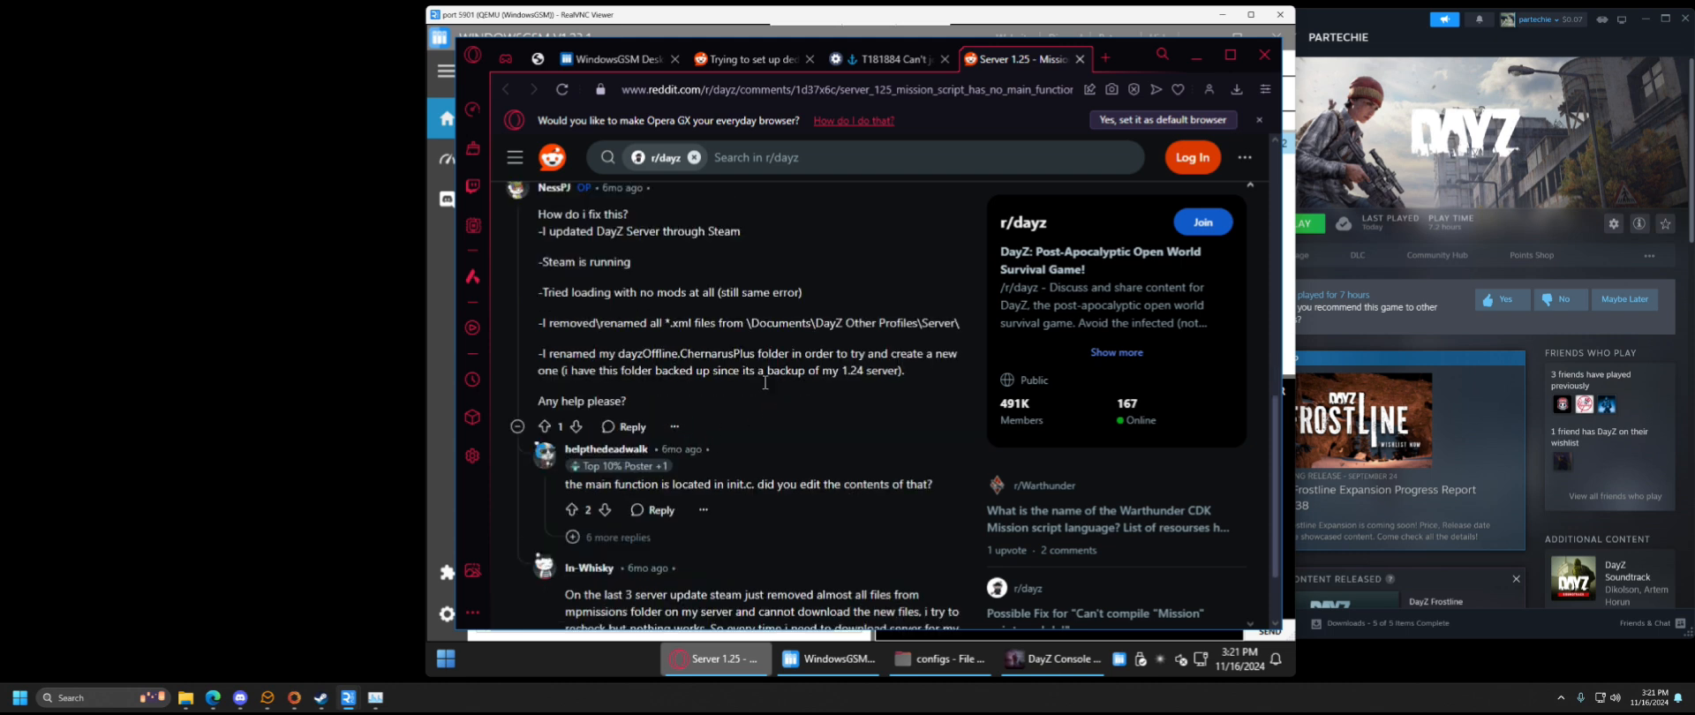
scroll(708, 406, "down", 1)
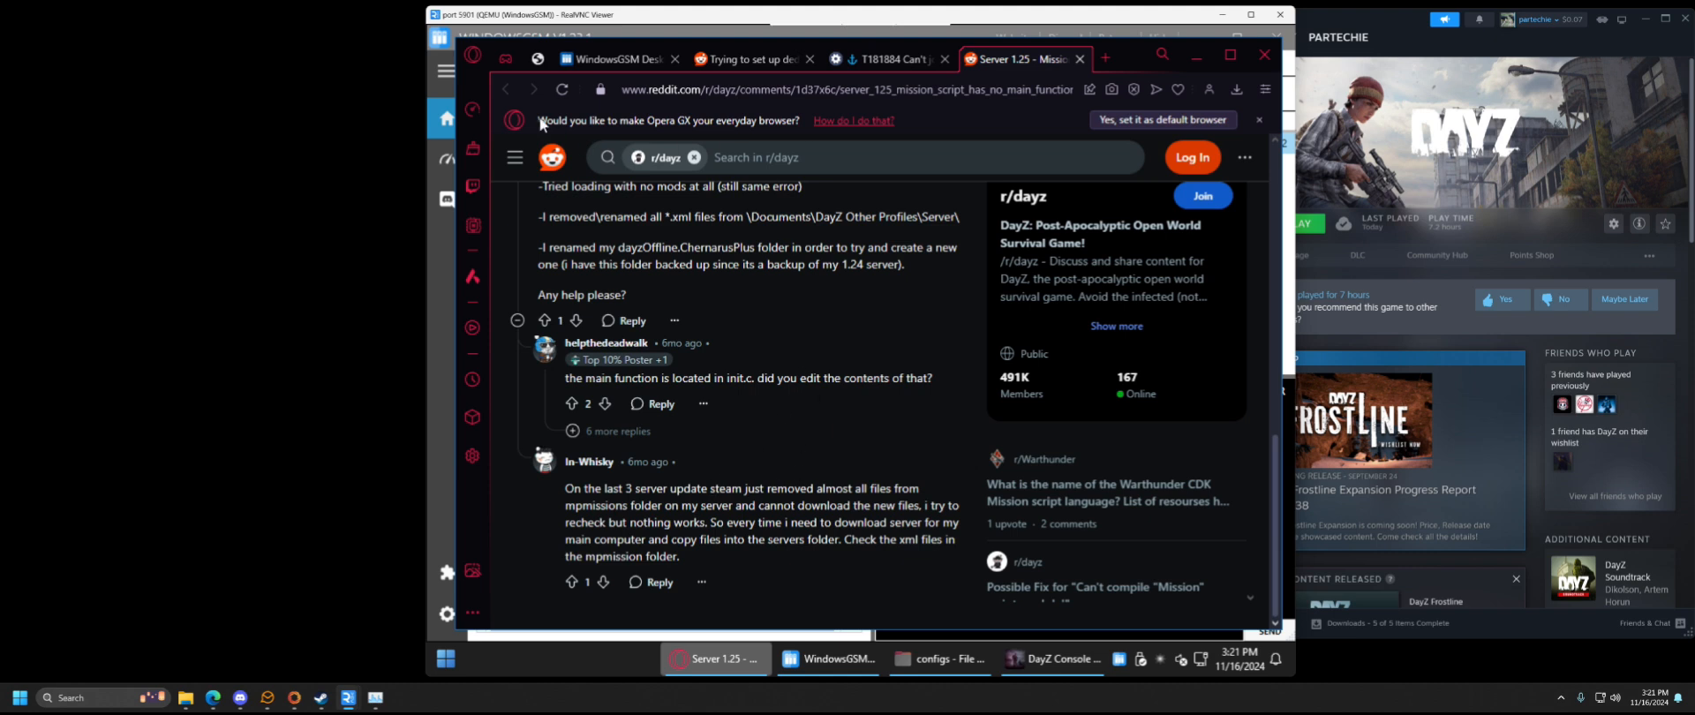
left_click(1078, 59)
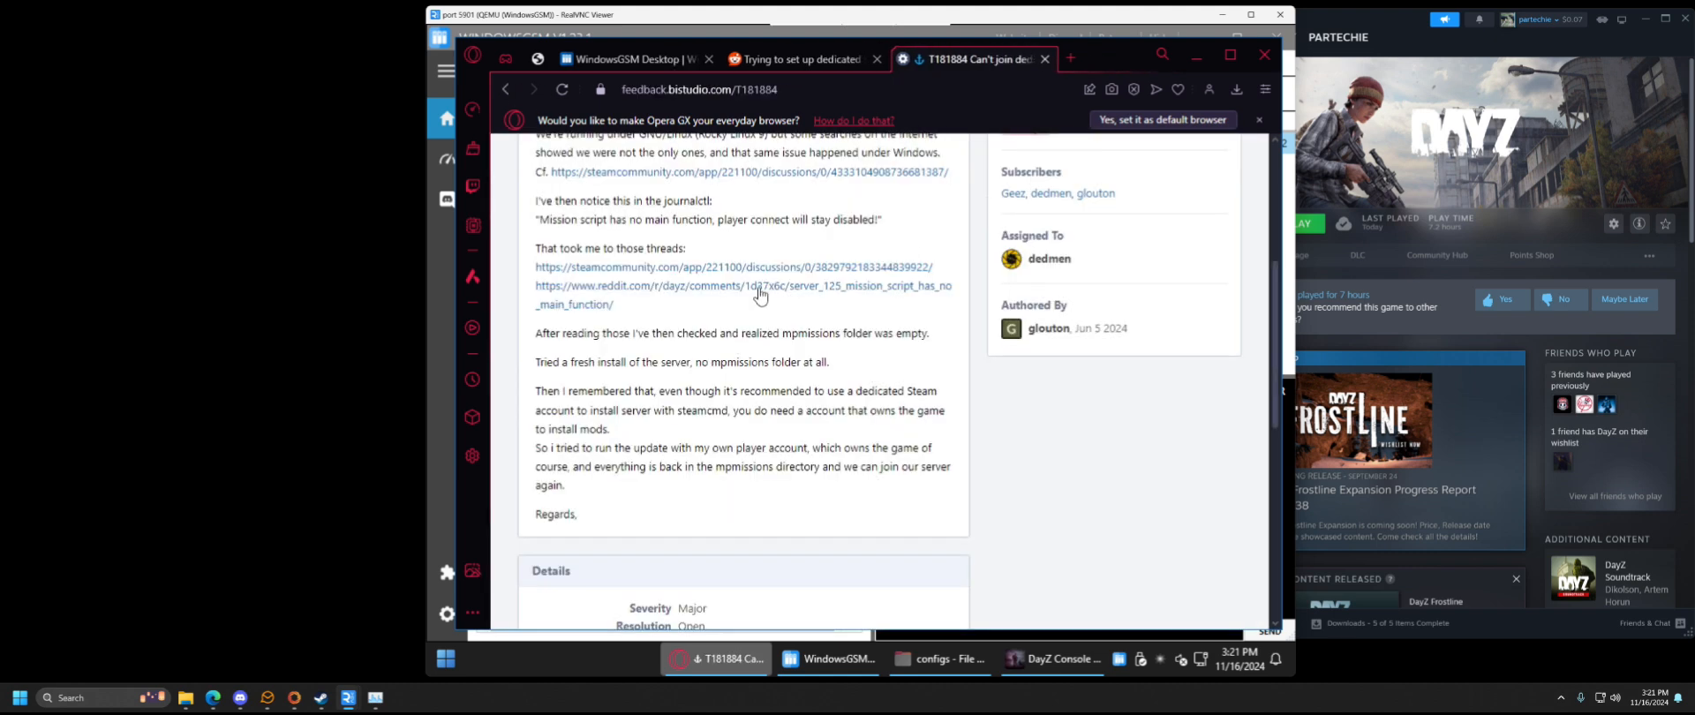
- Open the Steam Community discussion linked in the report and read all its replies about mpmissions and init.c
left_click(781, 268)
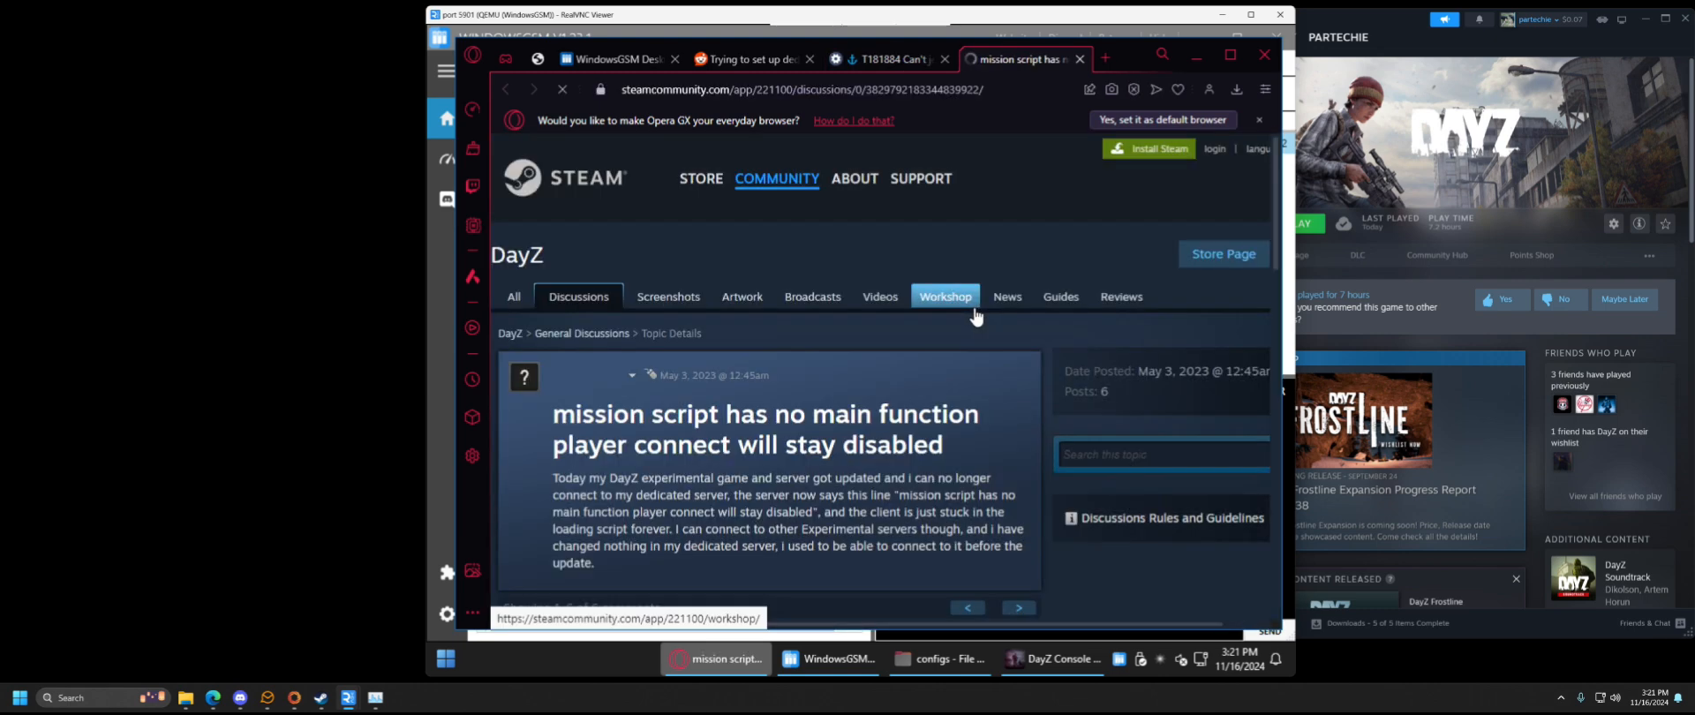
scroll(823, 383, "down", 4)
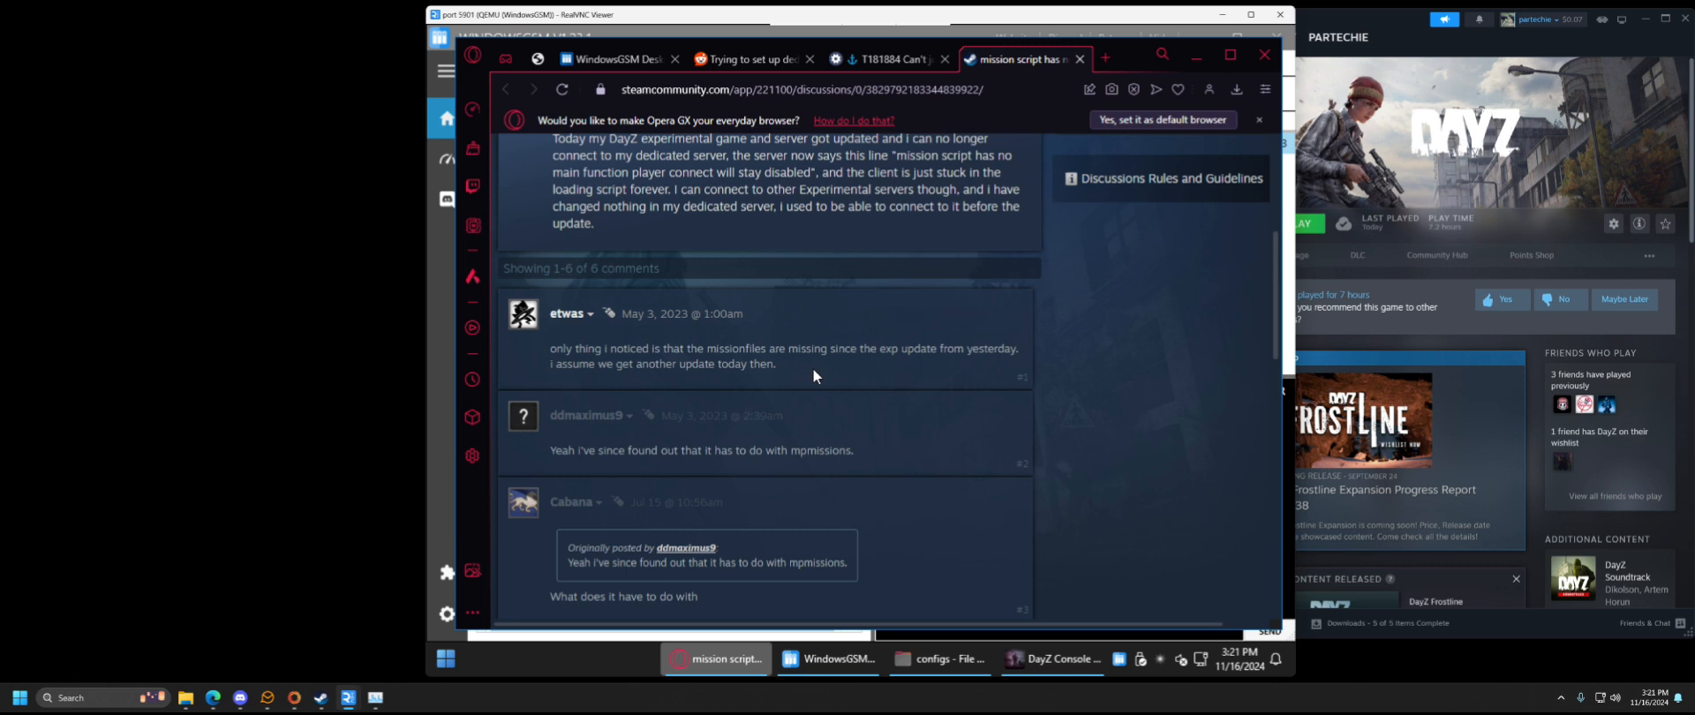
scroll(884, 364, "down", 1)
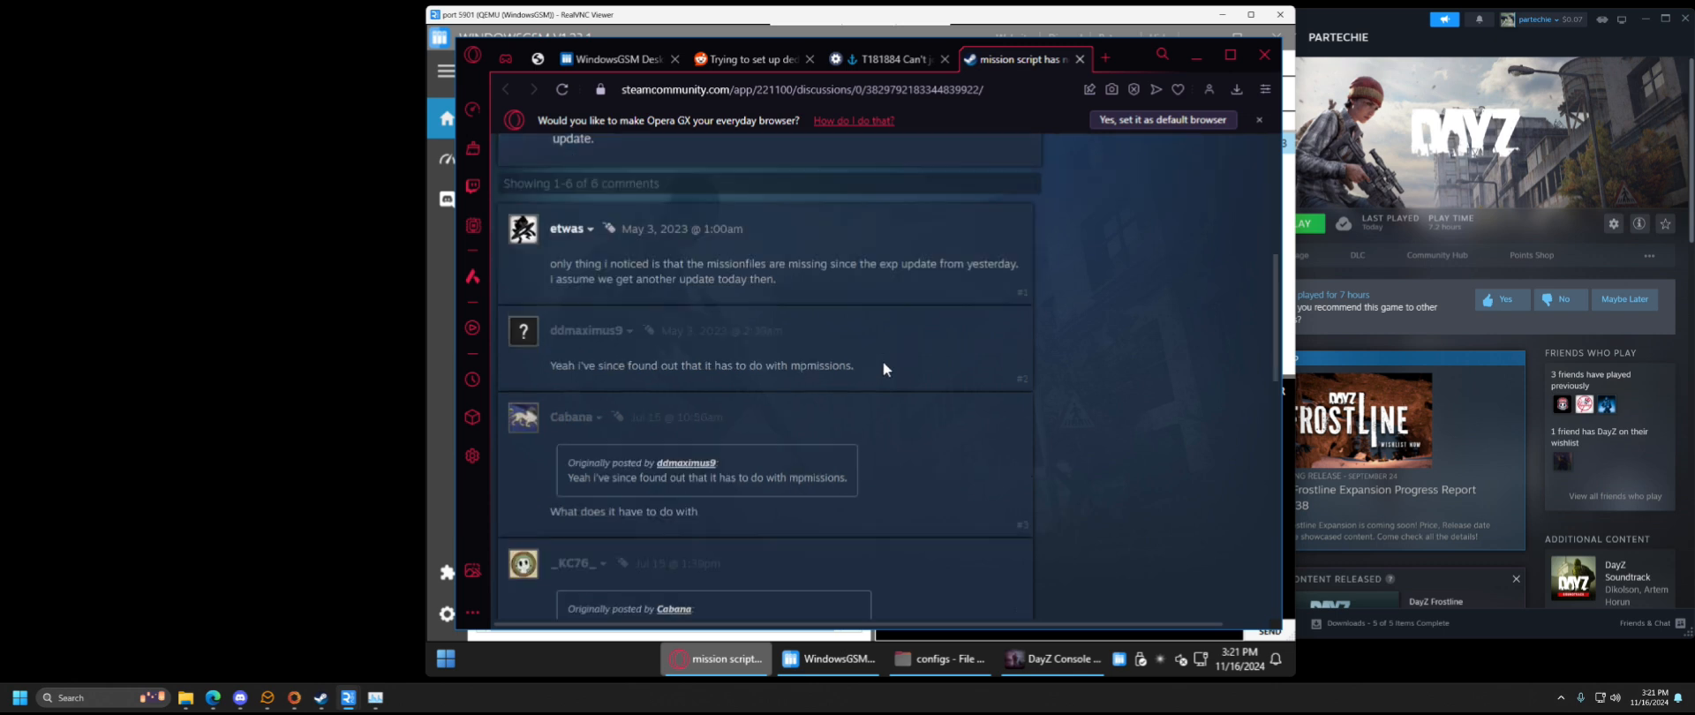
scroll(888, 355, "down", 4)
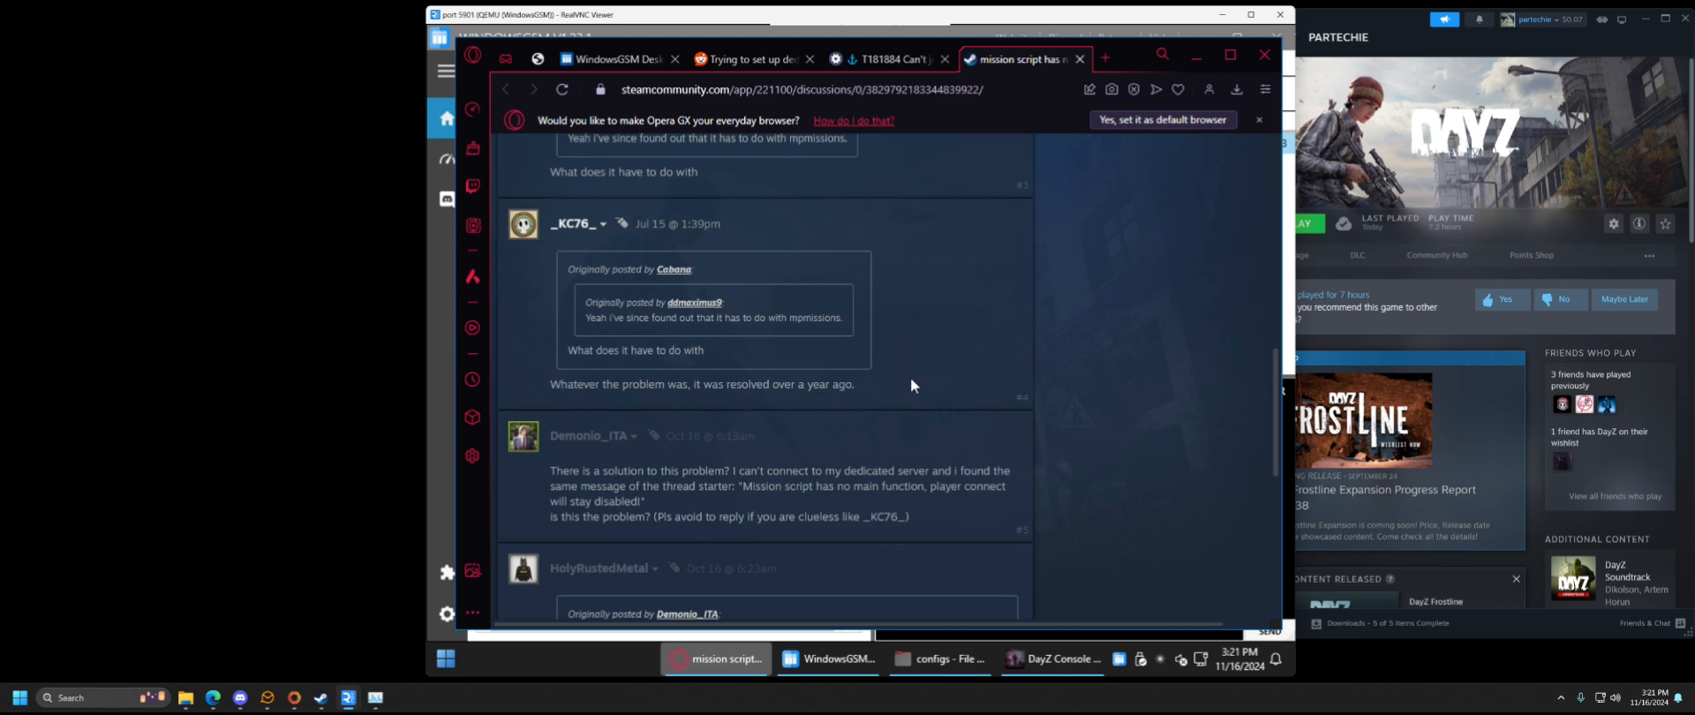
scroll(911, 385, "down", 1)
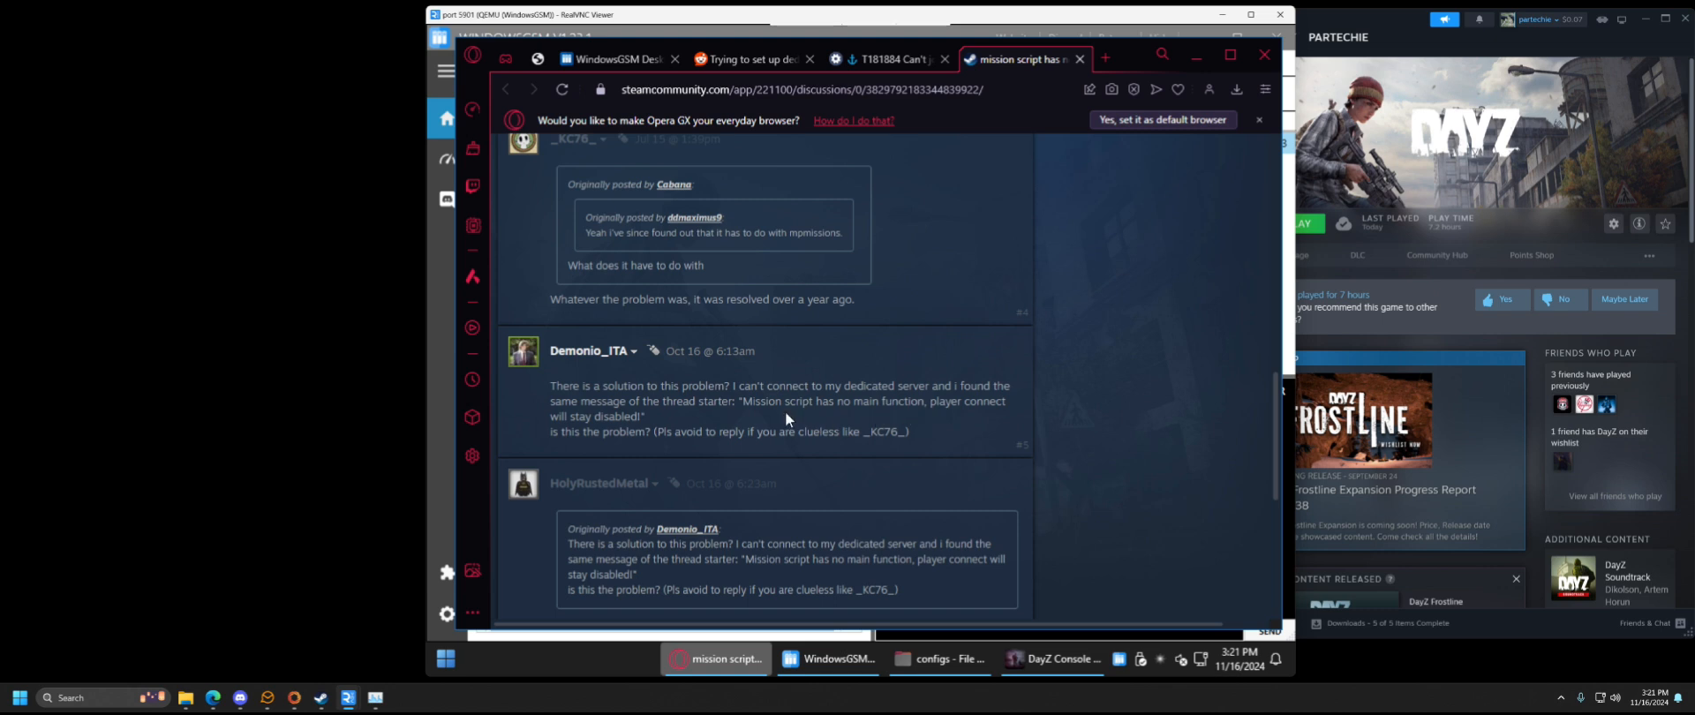
scroll(786, 410, "down", 2)
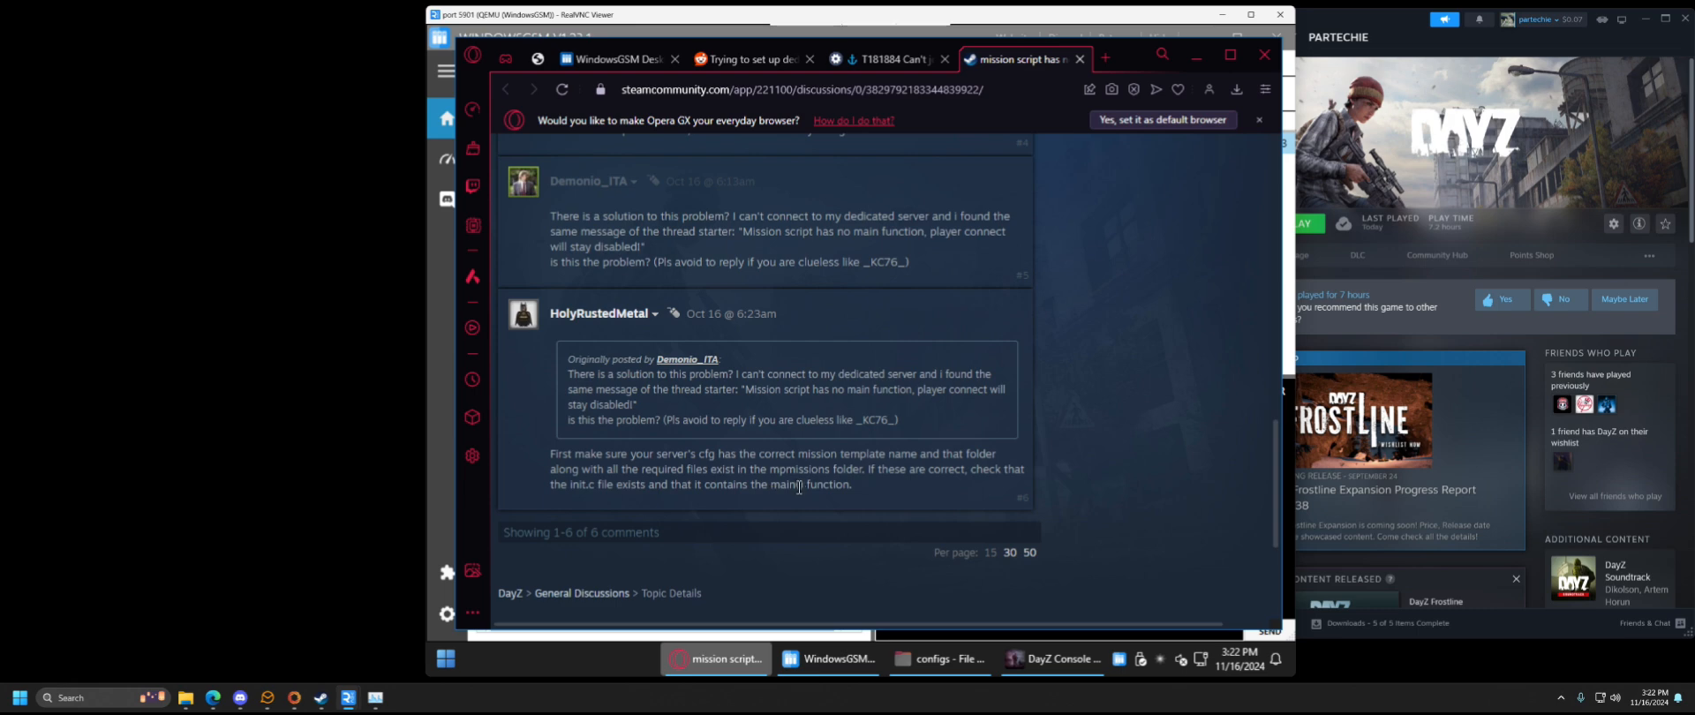
scroll(768, 471, "up", 10)
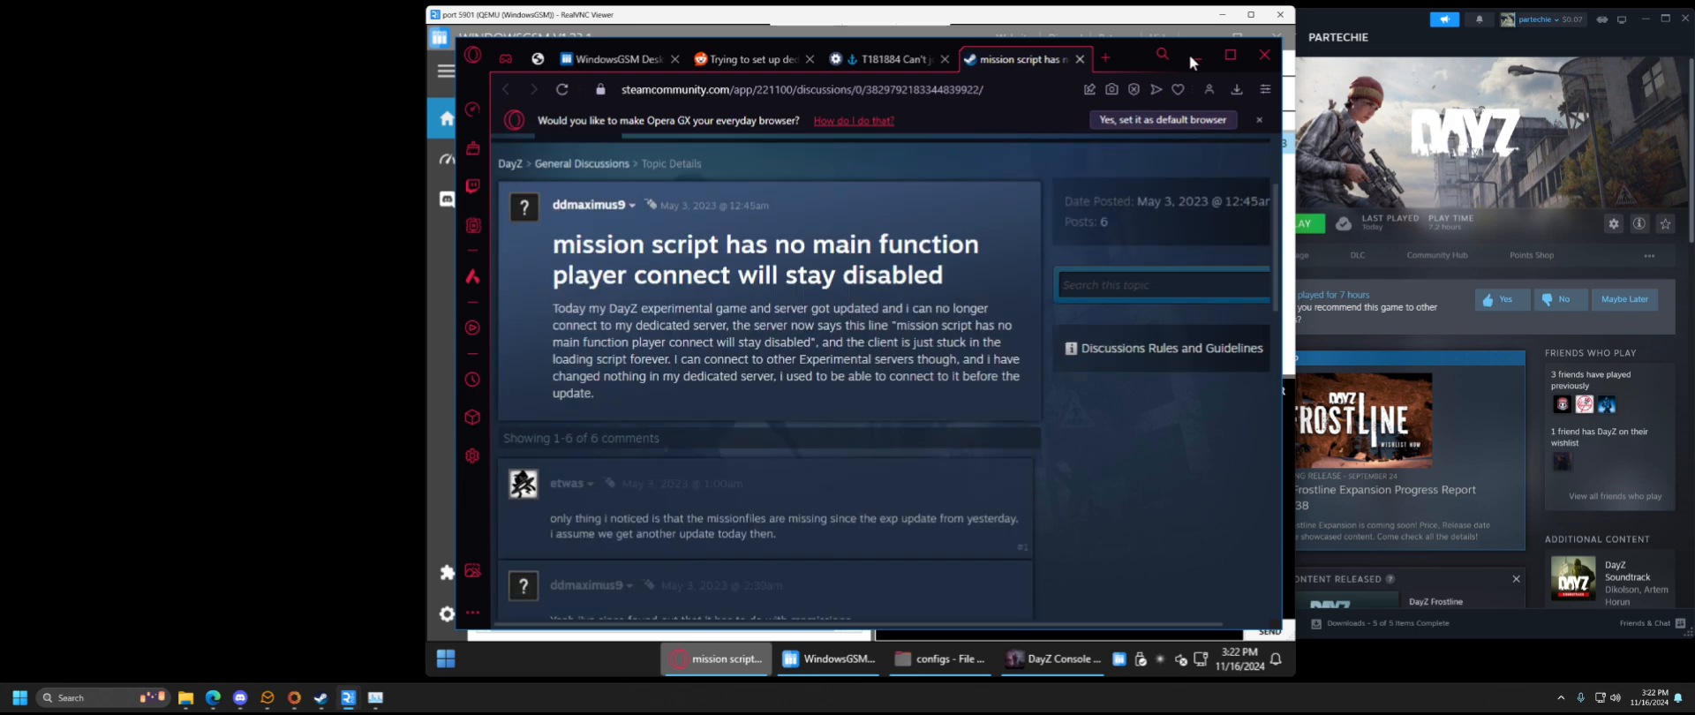
- Minimize the browser and return to the DayZ Console log over WindowsGSM
left_click(1196, 56)
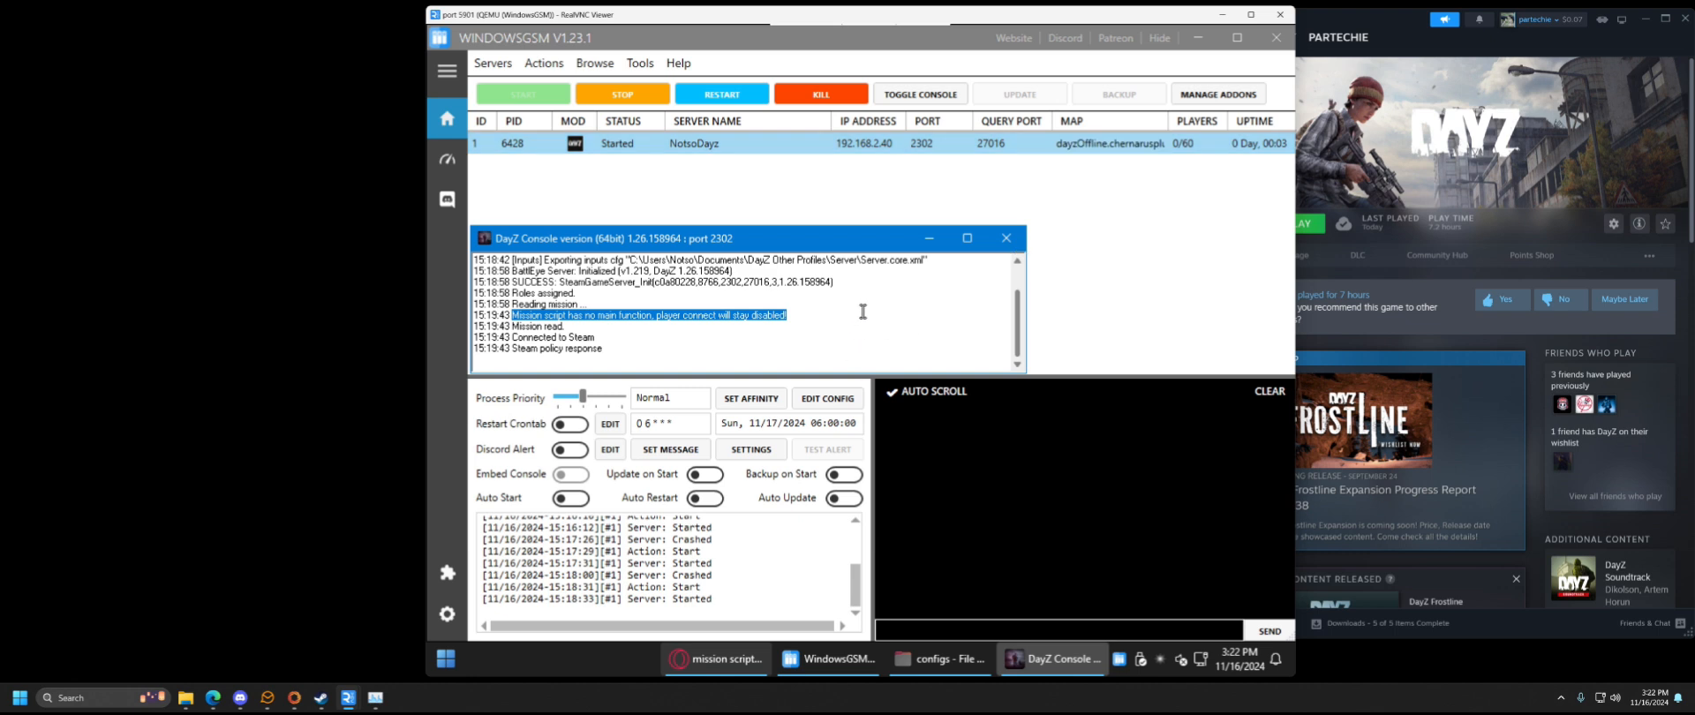
left_click(804, 307)
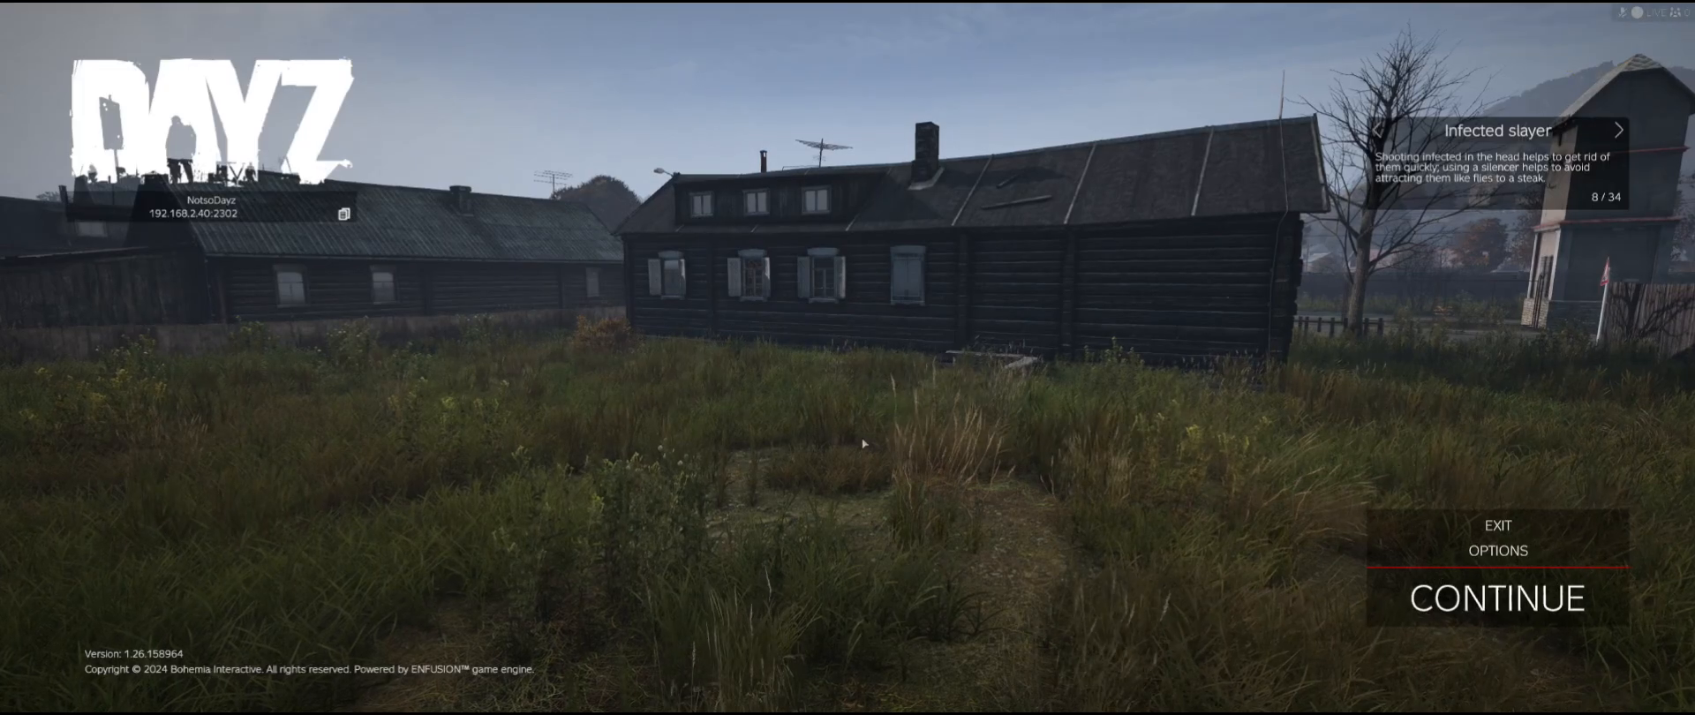
- Continue playing on the NotsoDayz server in DayZ, then leave the server for the main menu
left_click(1497, 597)
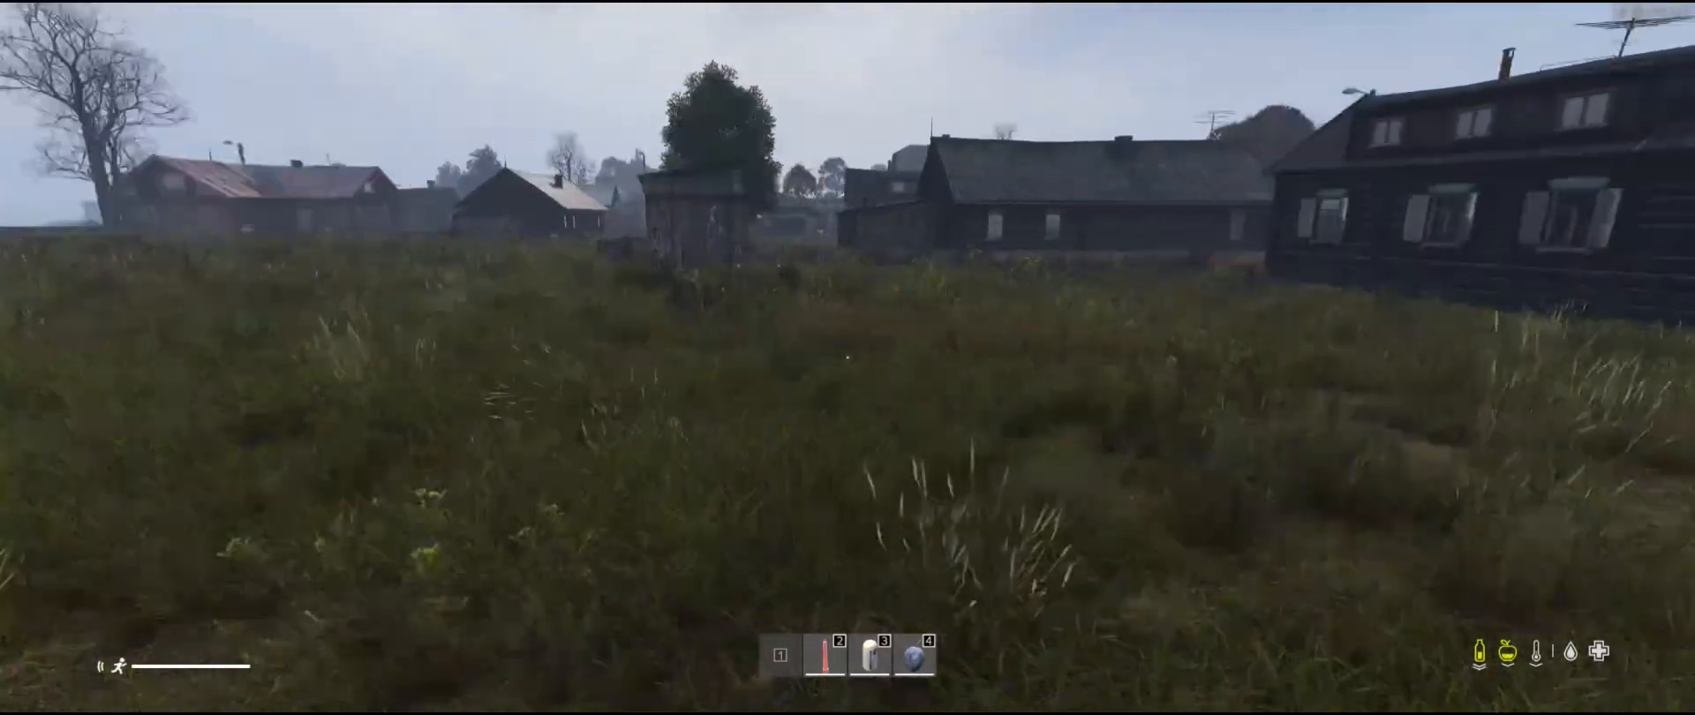
key("Escape")
left_click(1498, 526)
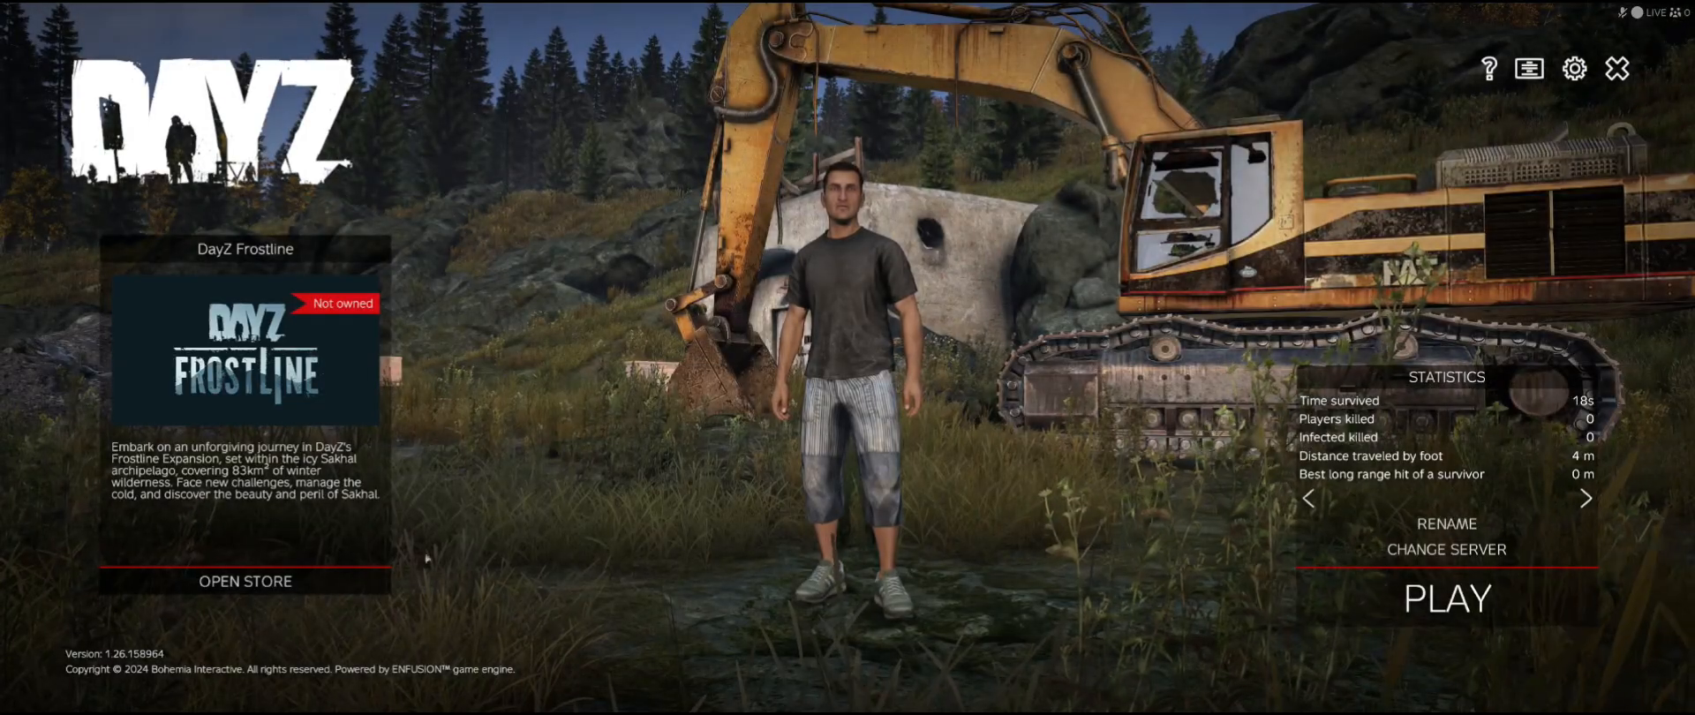
- Exit DayZ to the desktop and dismiss the YouTube browser window behind the launcher
left_click(1616, 68)
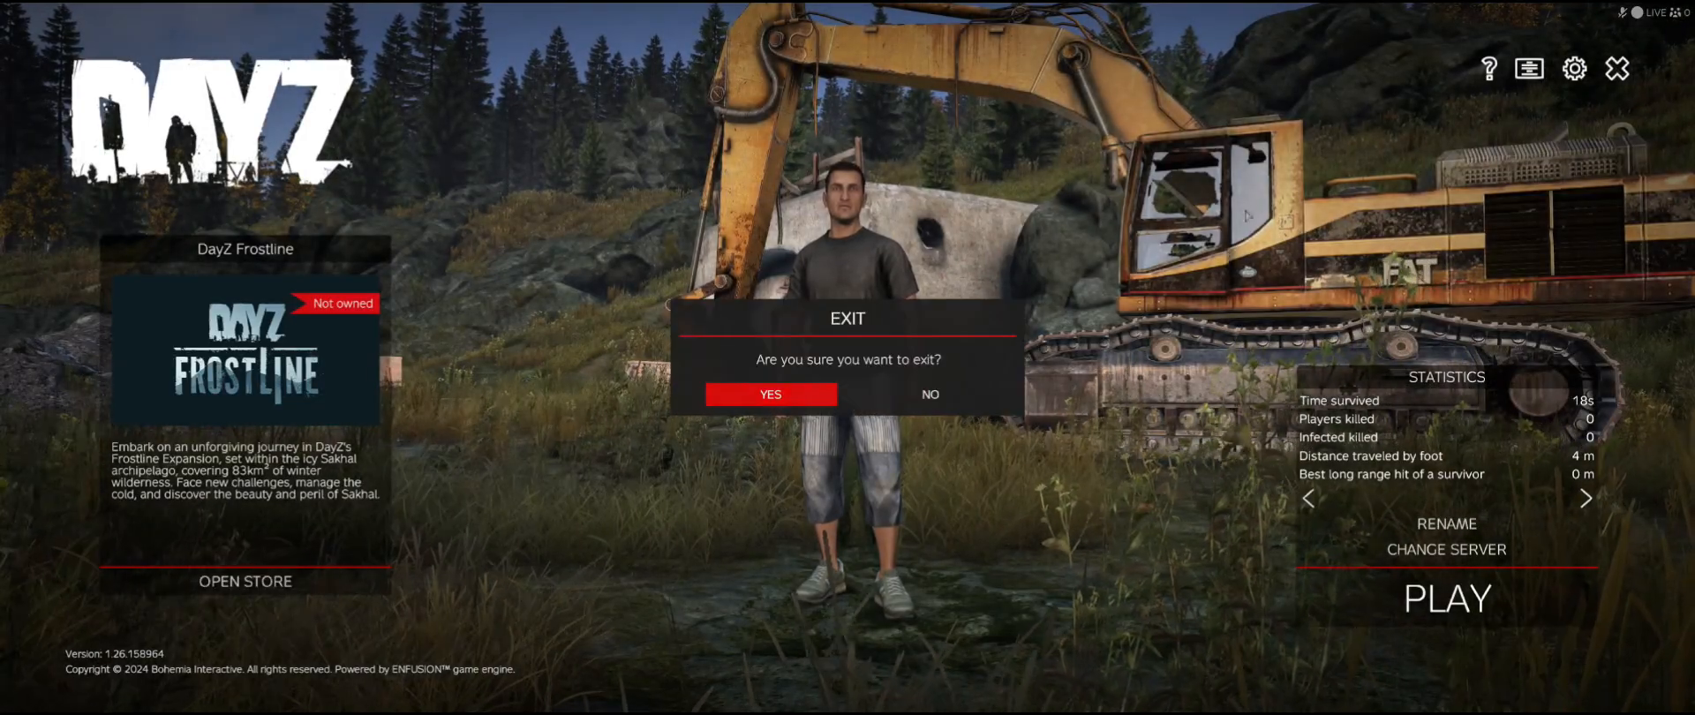
left_click(781, 394)
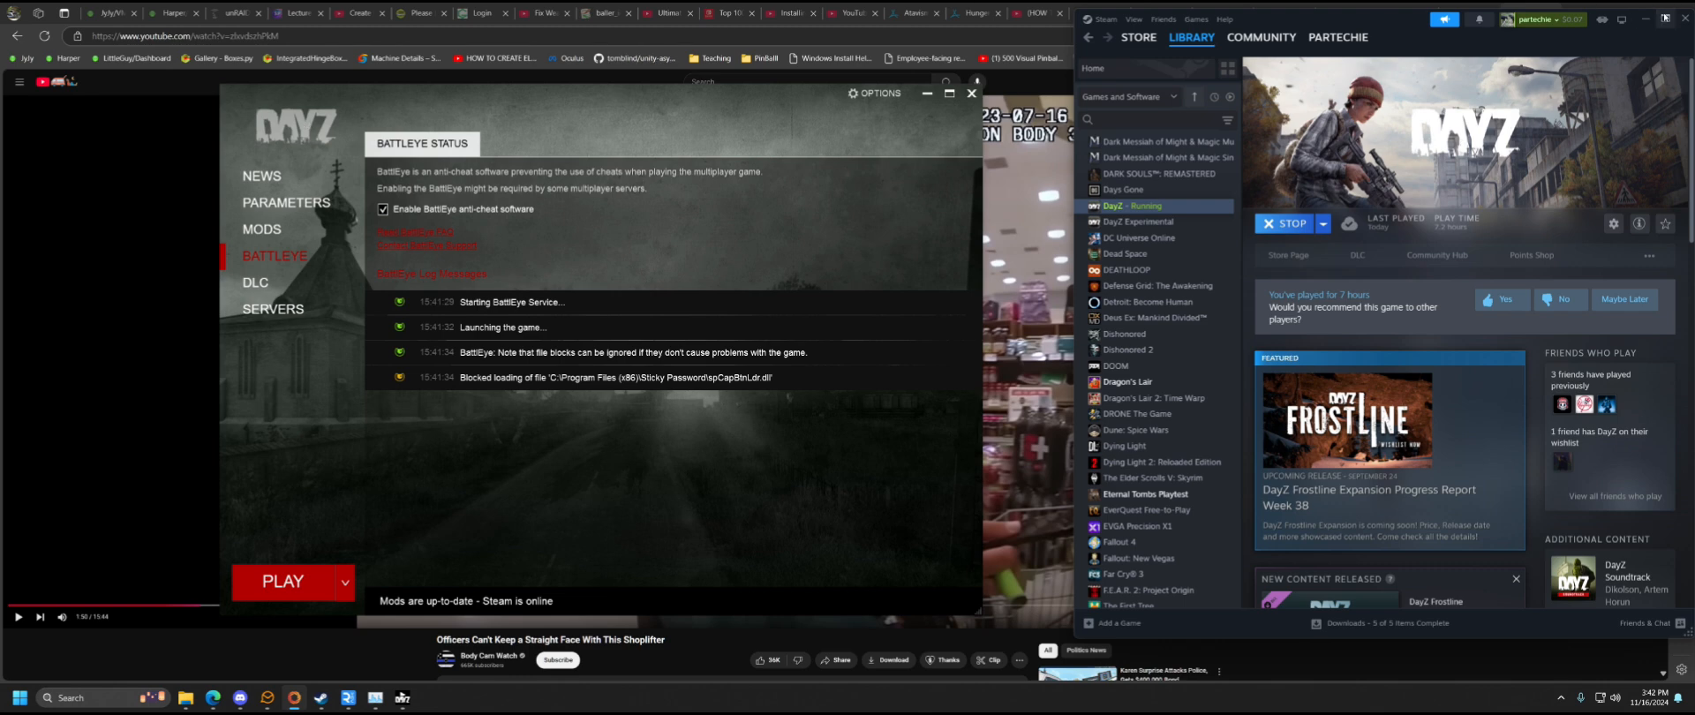
left_click(1680, 9)
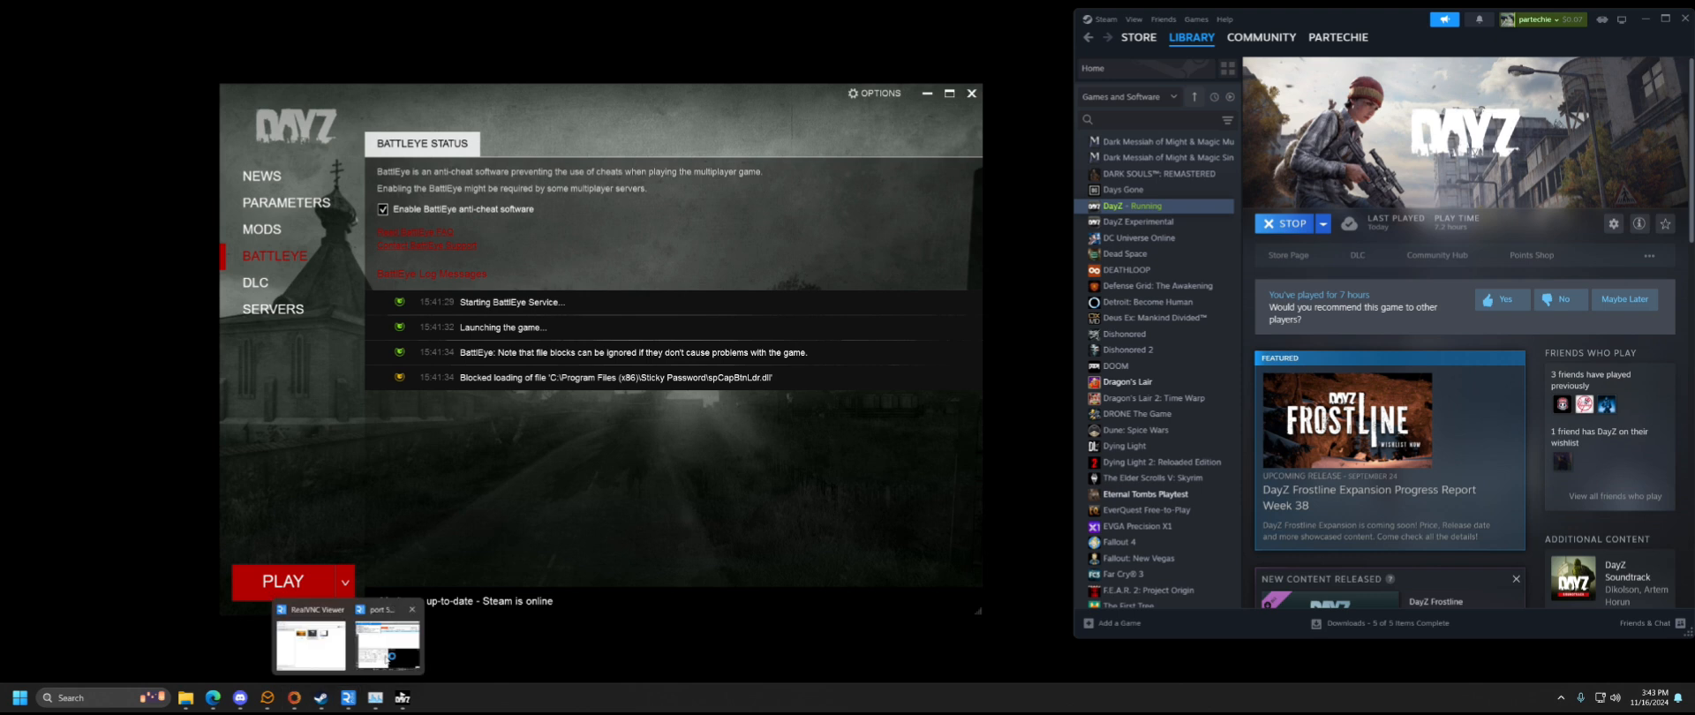
- Switch to the RealVNC Viewer session, send Ctrl+Alt+Del to the Windows VM, switch user and sign back in with the account password
left_click(348, 697)
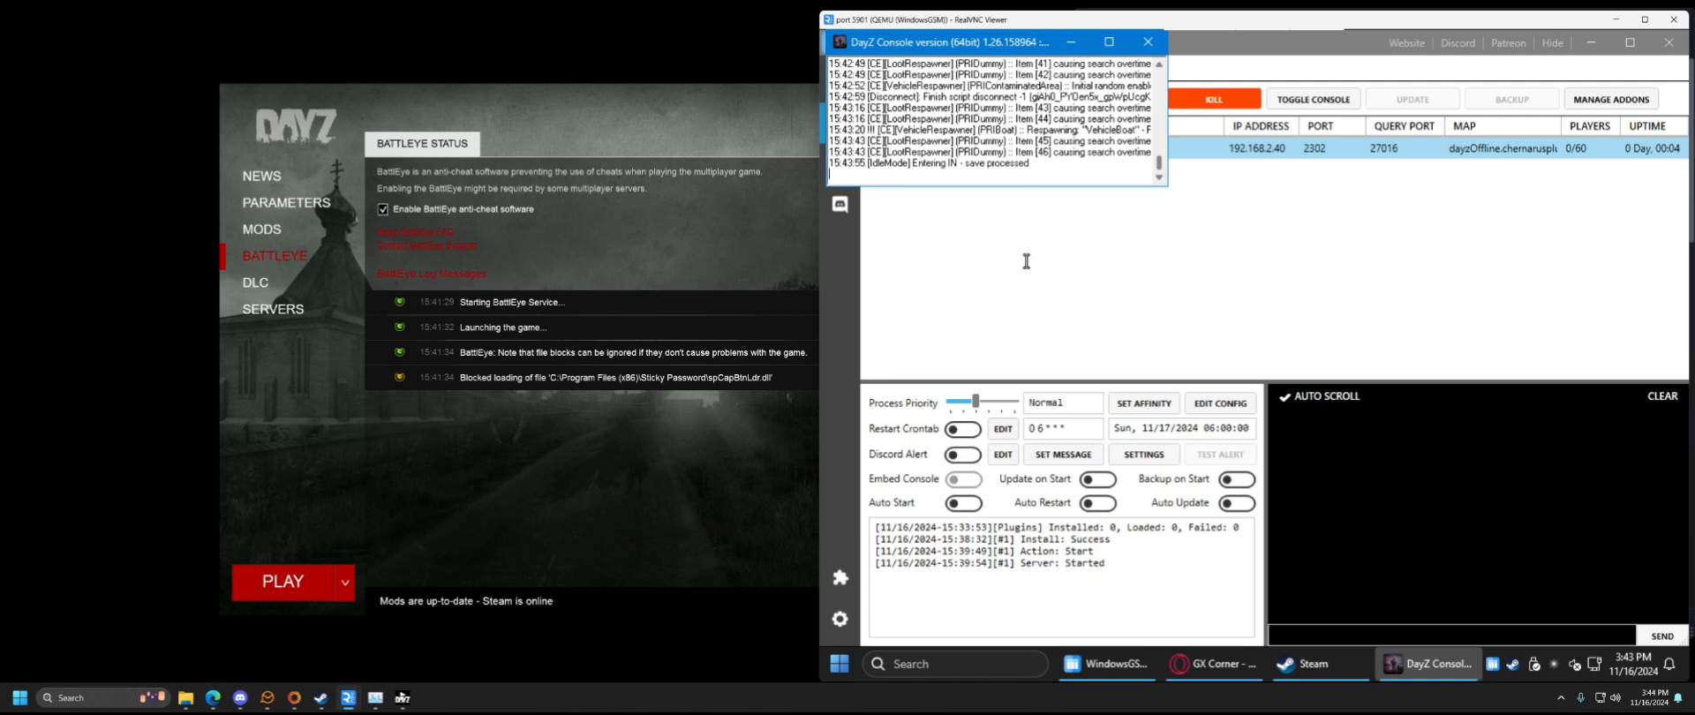
mouse_move(1172, 40)
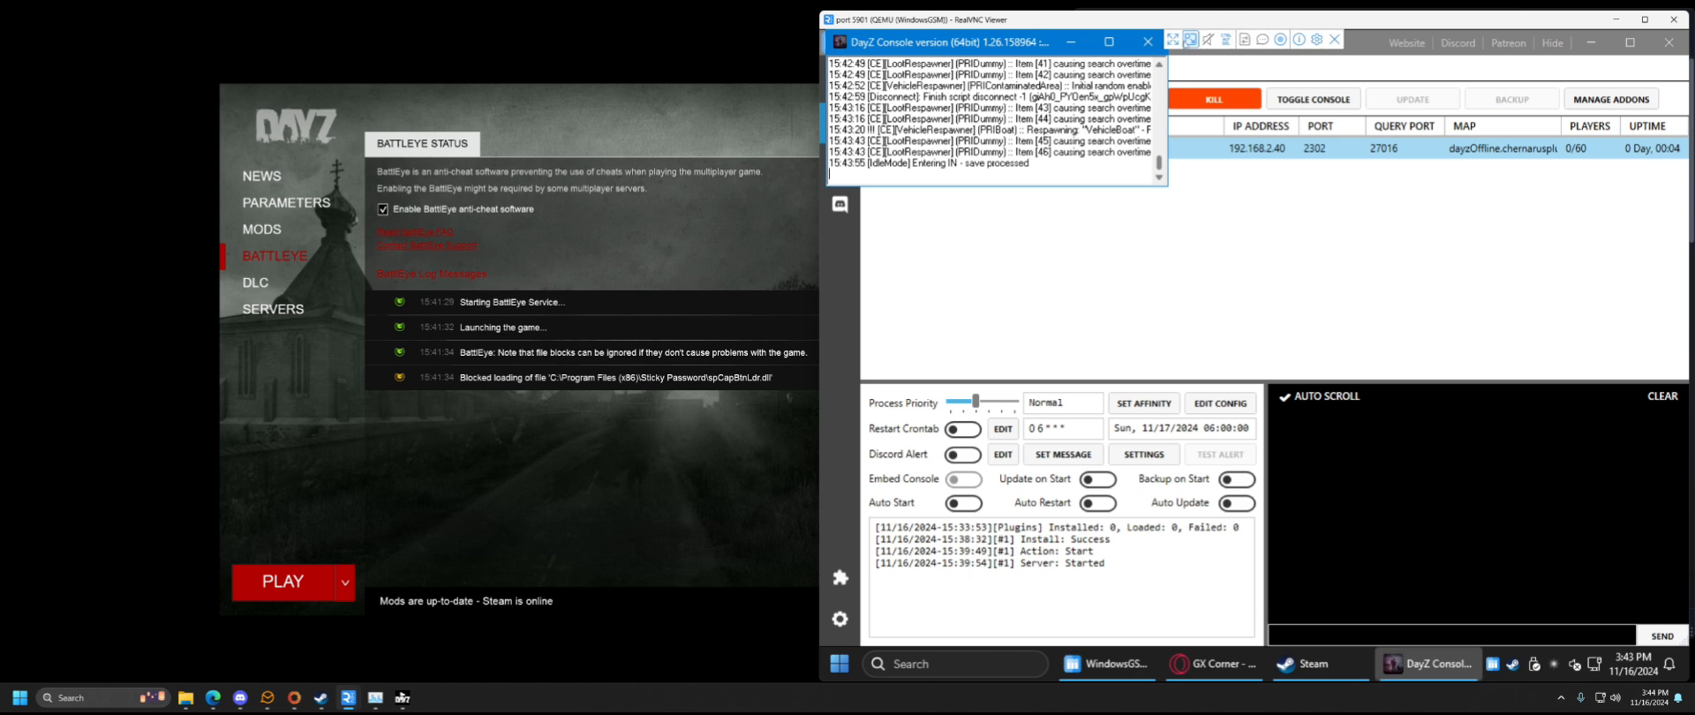
left_click(1208, 39)
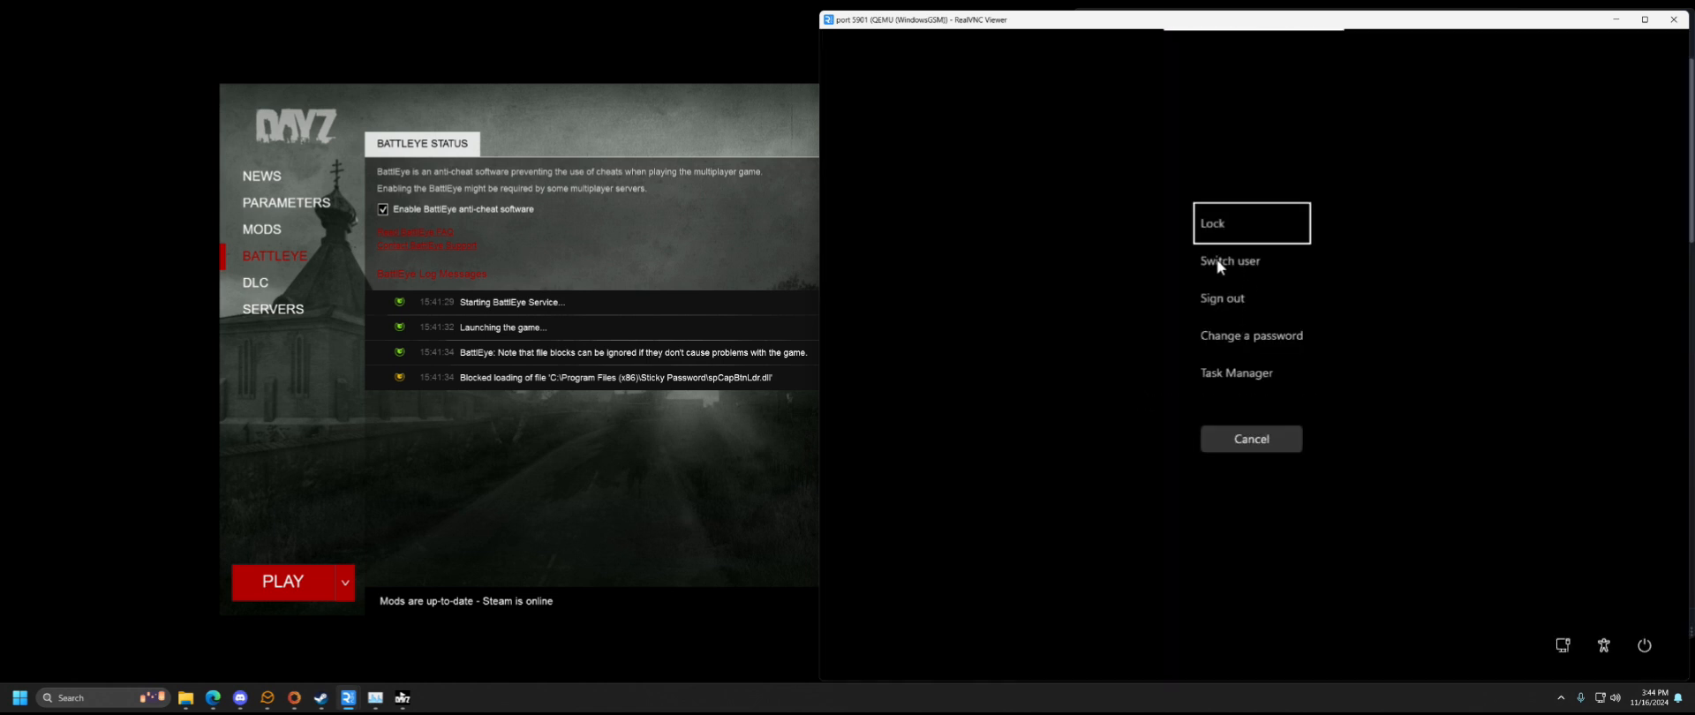
left_click(1220, 266)
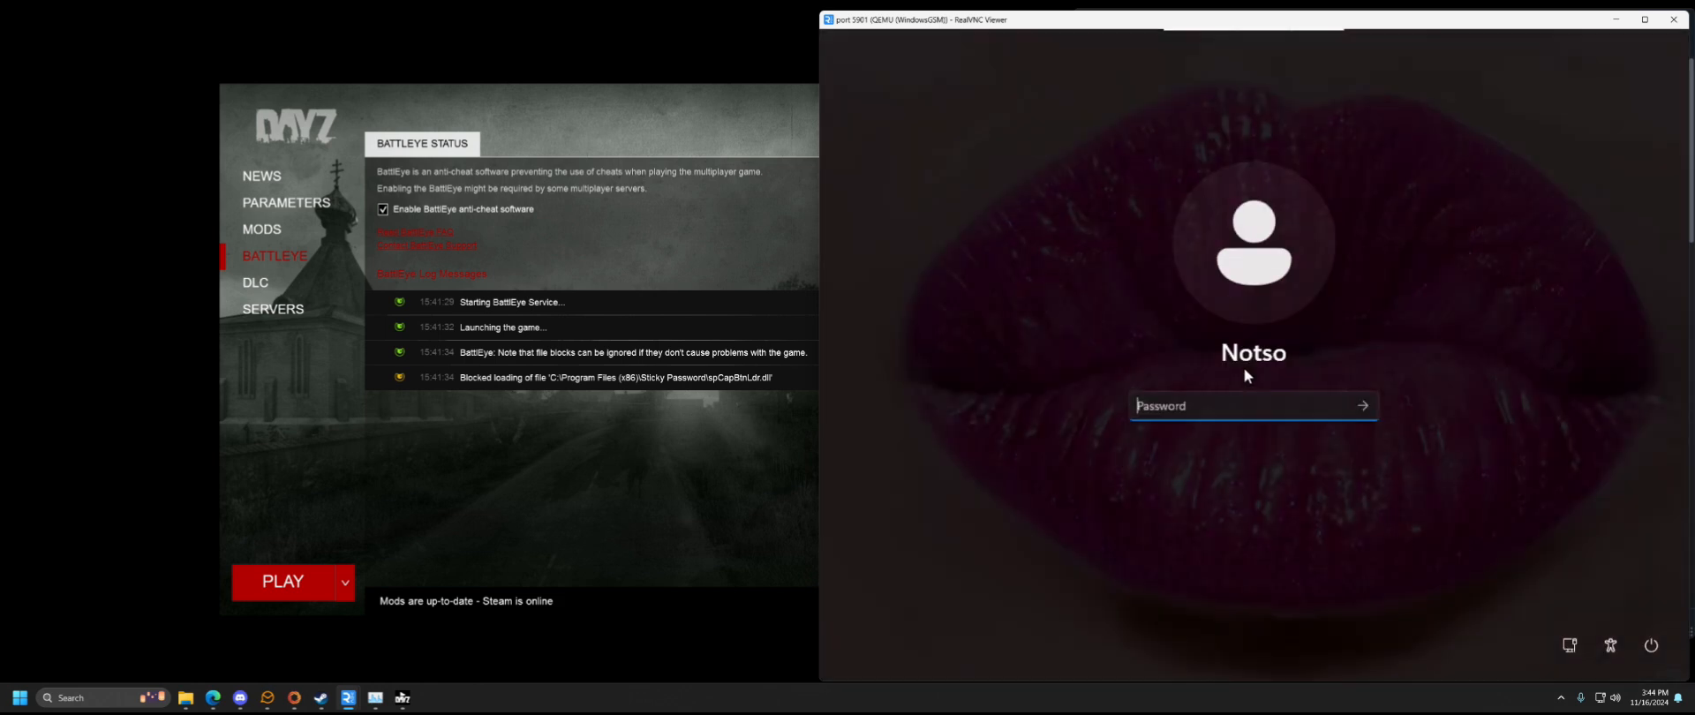
type("*****")
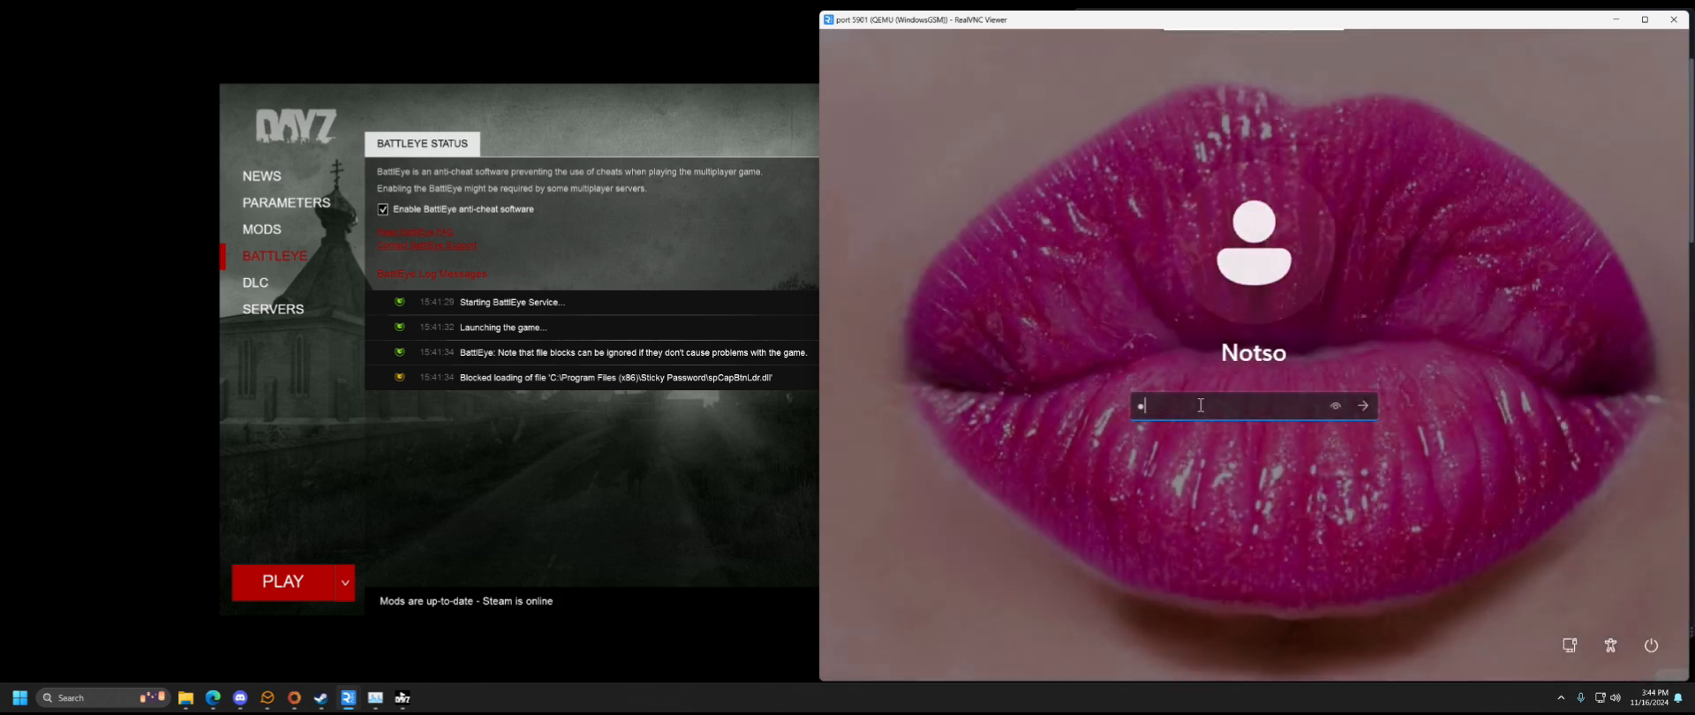
key("Return")
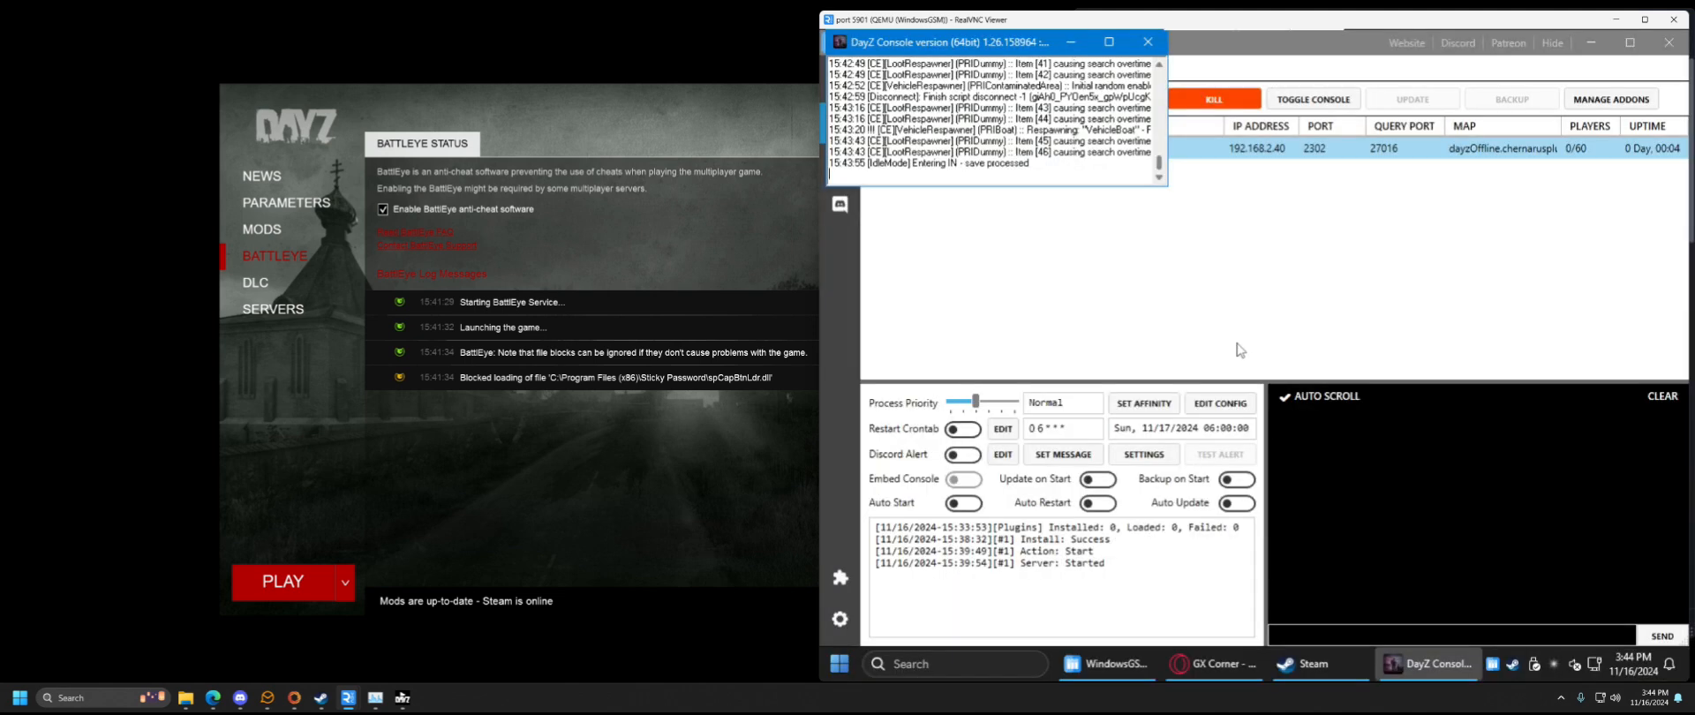
- Move the DayZ Console off the WindowsGSM controls, look back through its log, and minimize the console
left_click_drag(1009, 40, 1078, 115)
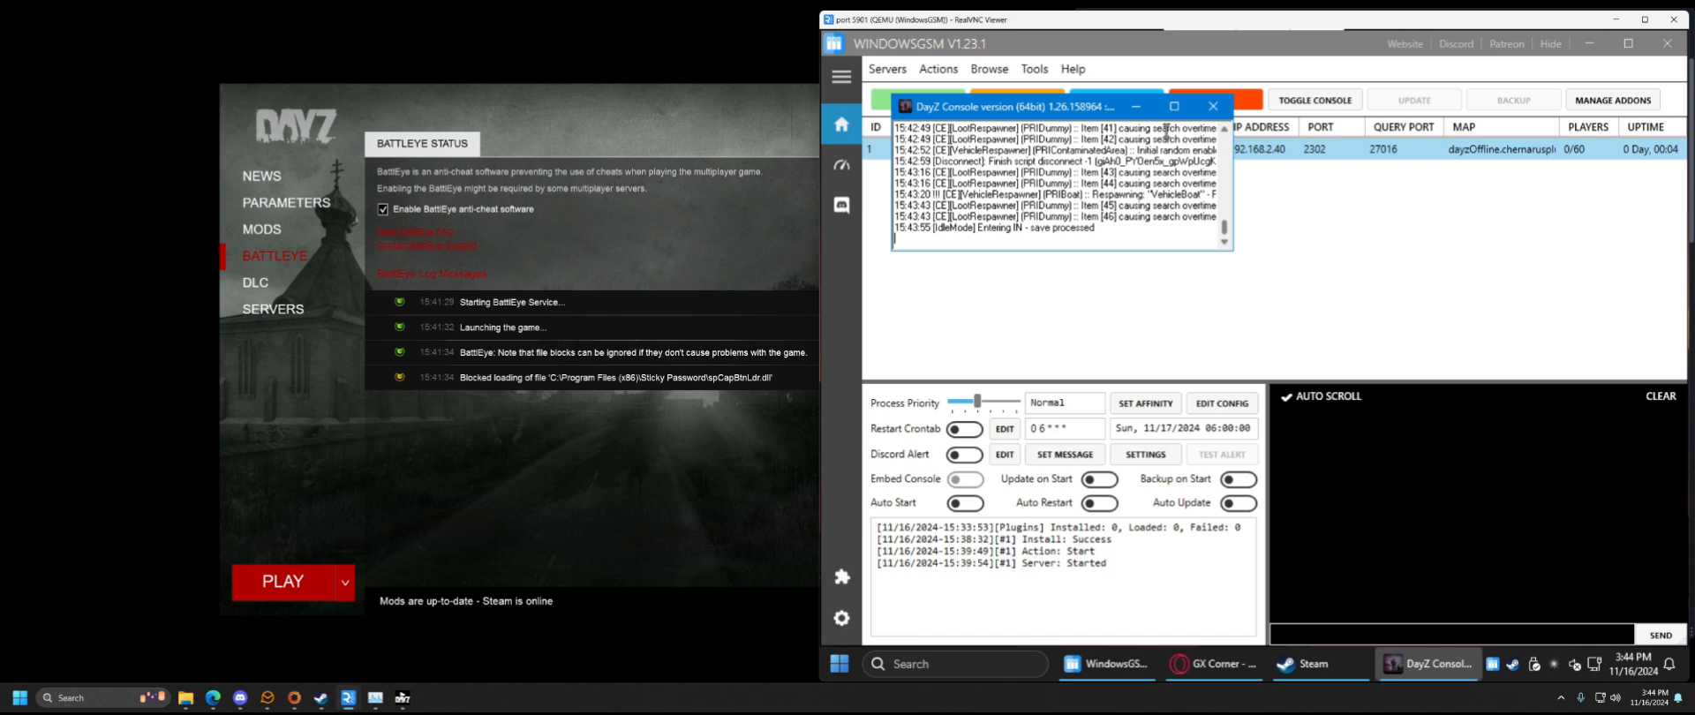
left_click_drag(1225, 232, 1223, 205)
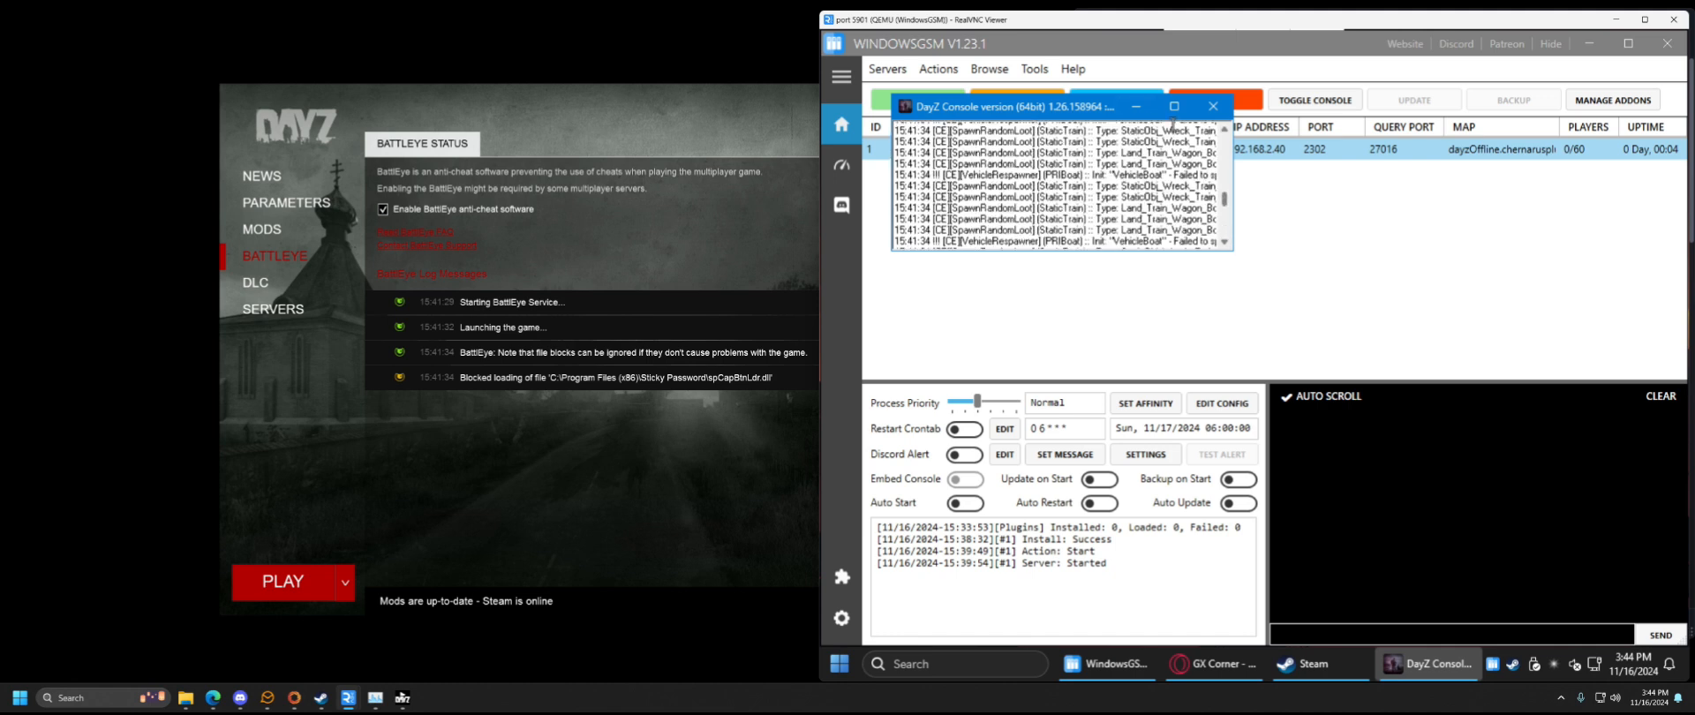
left_click(1136, 106)
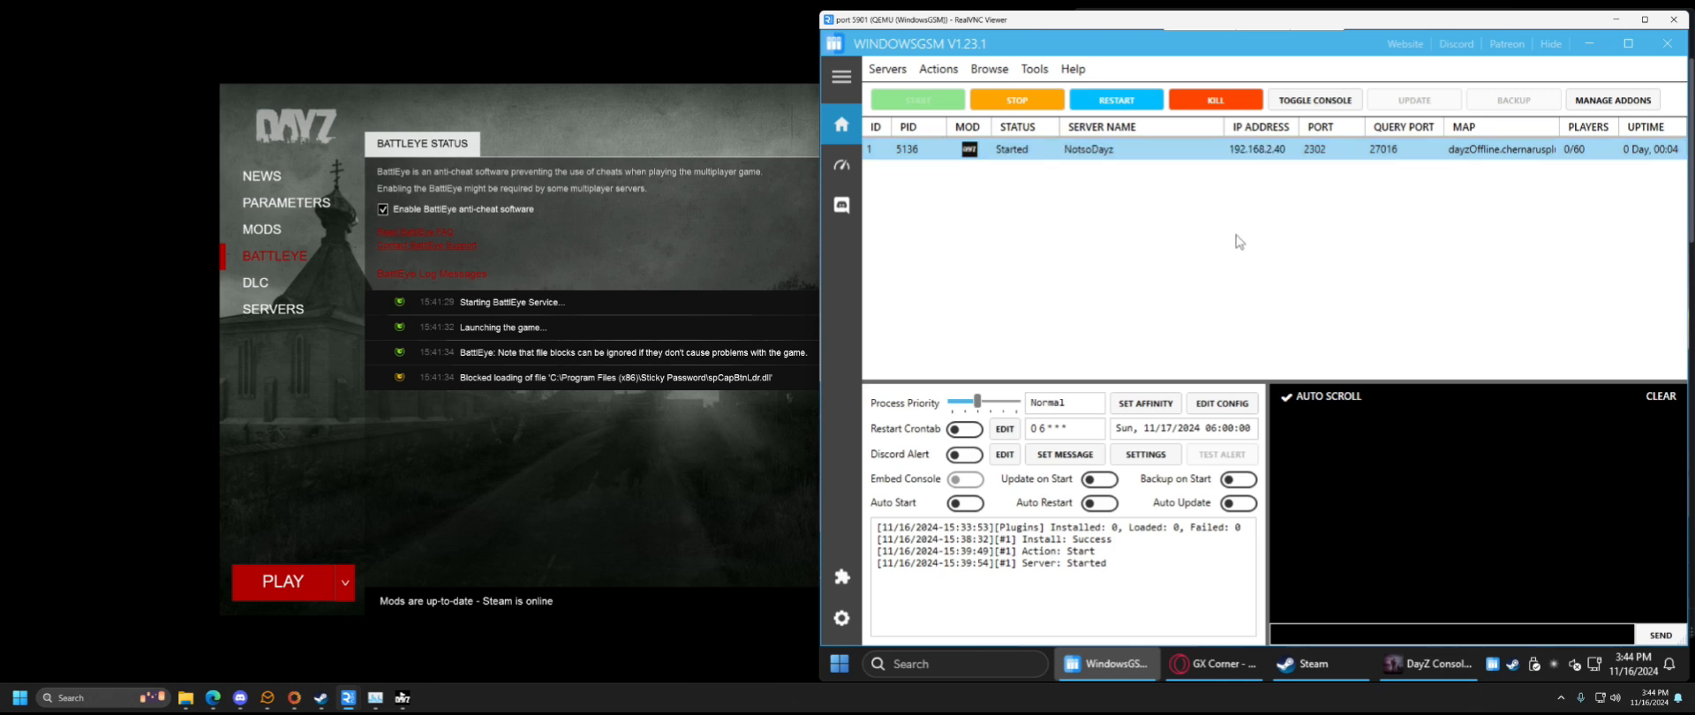
- Consult the browser page on the easiest way to host a DayZ server, put it away, and reposition the VM viewer window
mouse_move(215, 701)
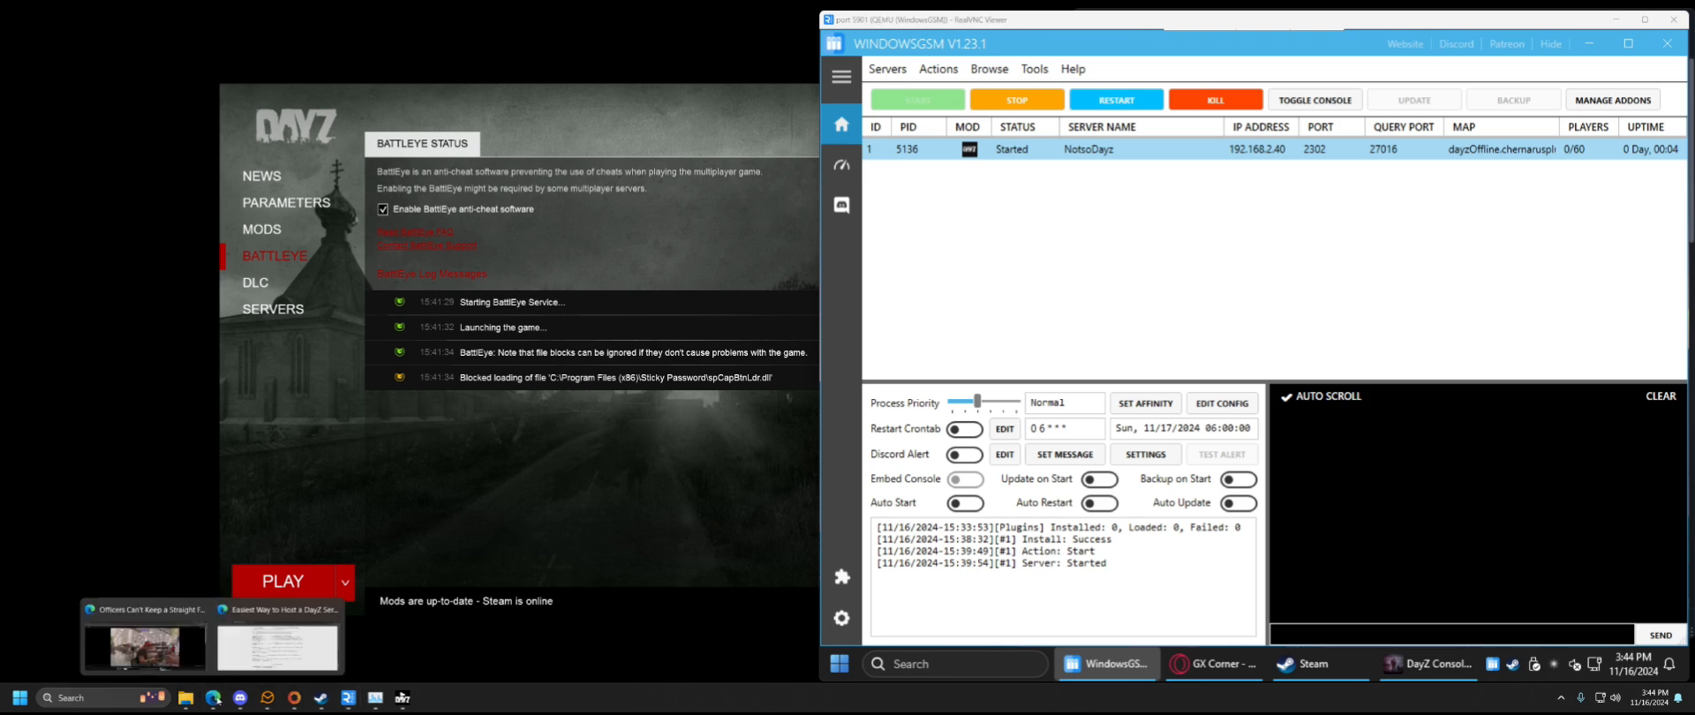
left_click(278, 644)
left_click_drag(1276, 7, 935, 712)
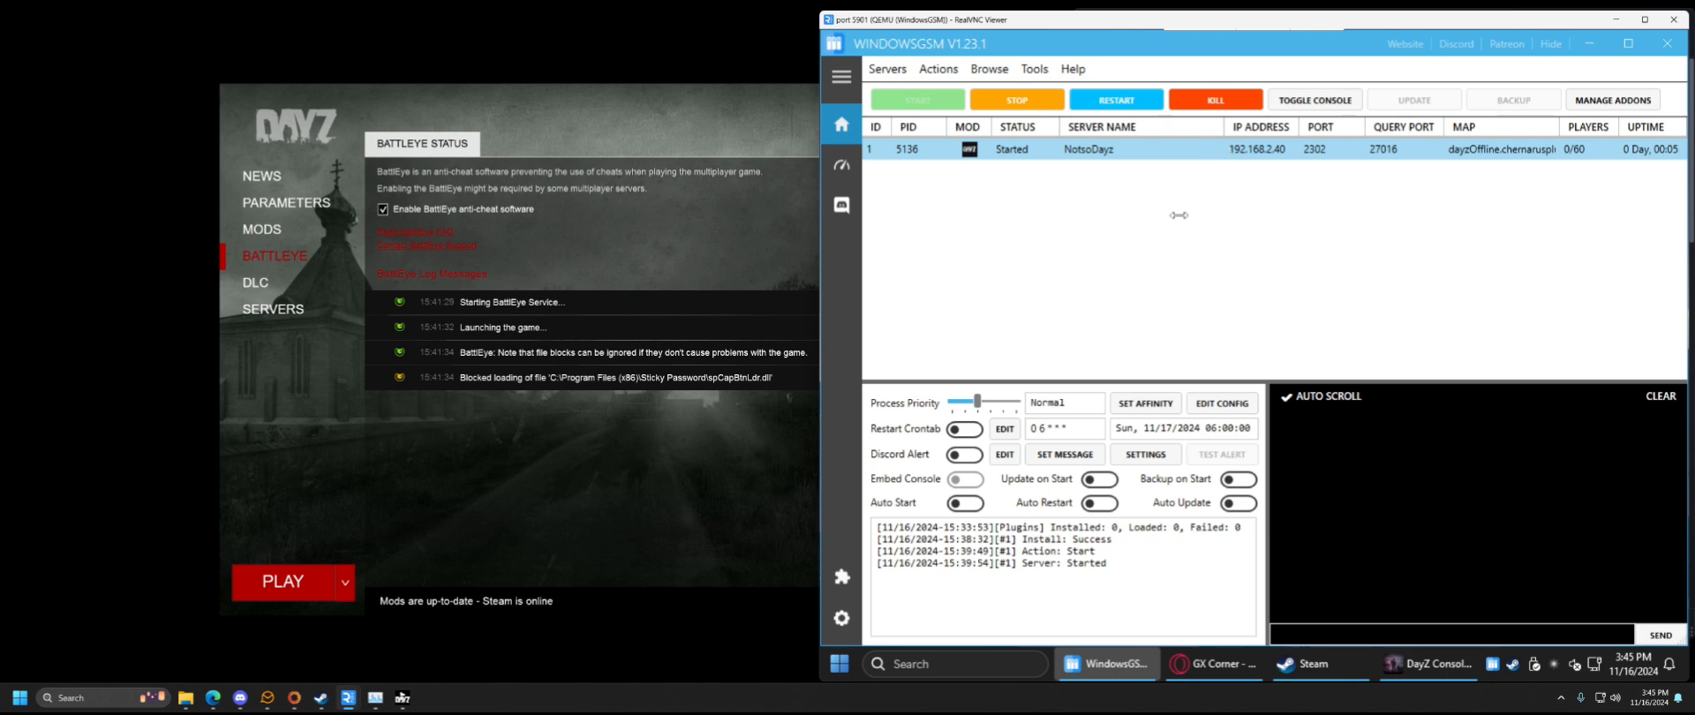
mouse_move(1188, 27)
left_click_drag(1188, 27, 1130, 31)
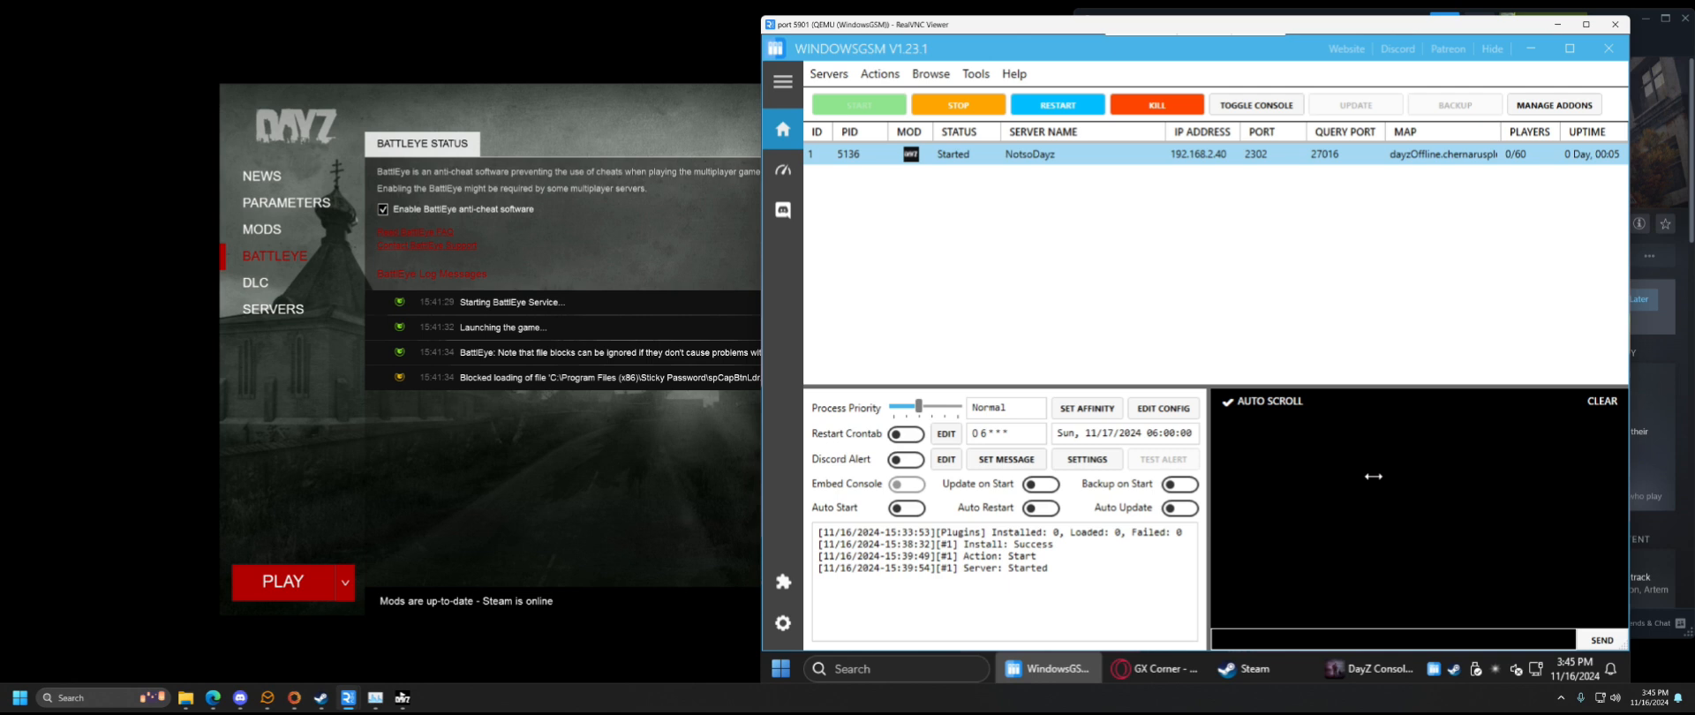
- In the DayZ Launcher, direct connect to the NotsoDayz server by its public IP address and join with the current mod selection
left_click(498, 525)
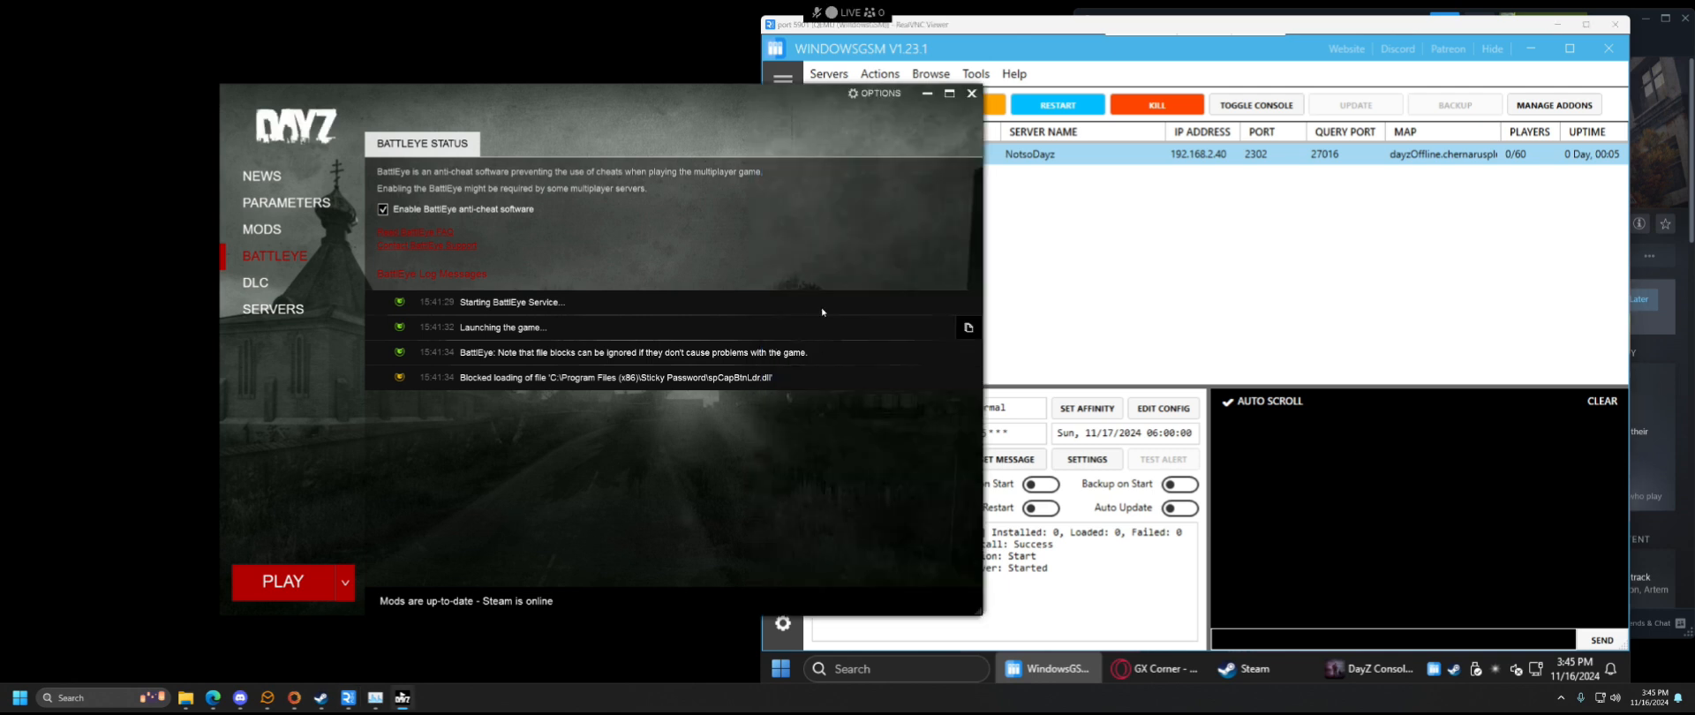
left_click(269, 309)
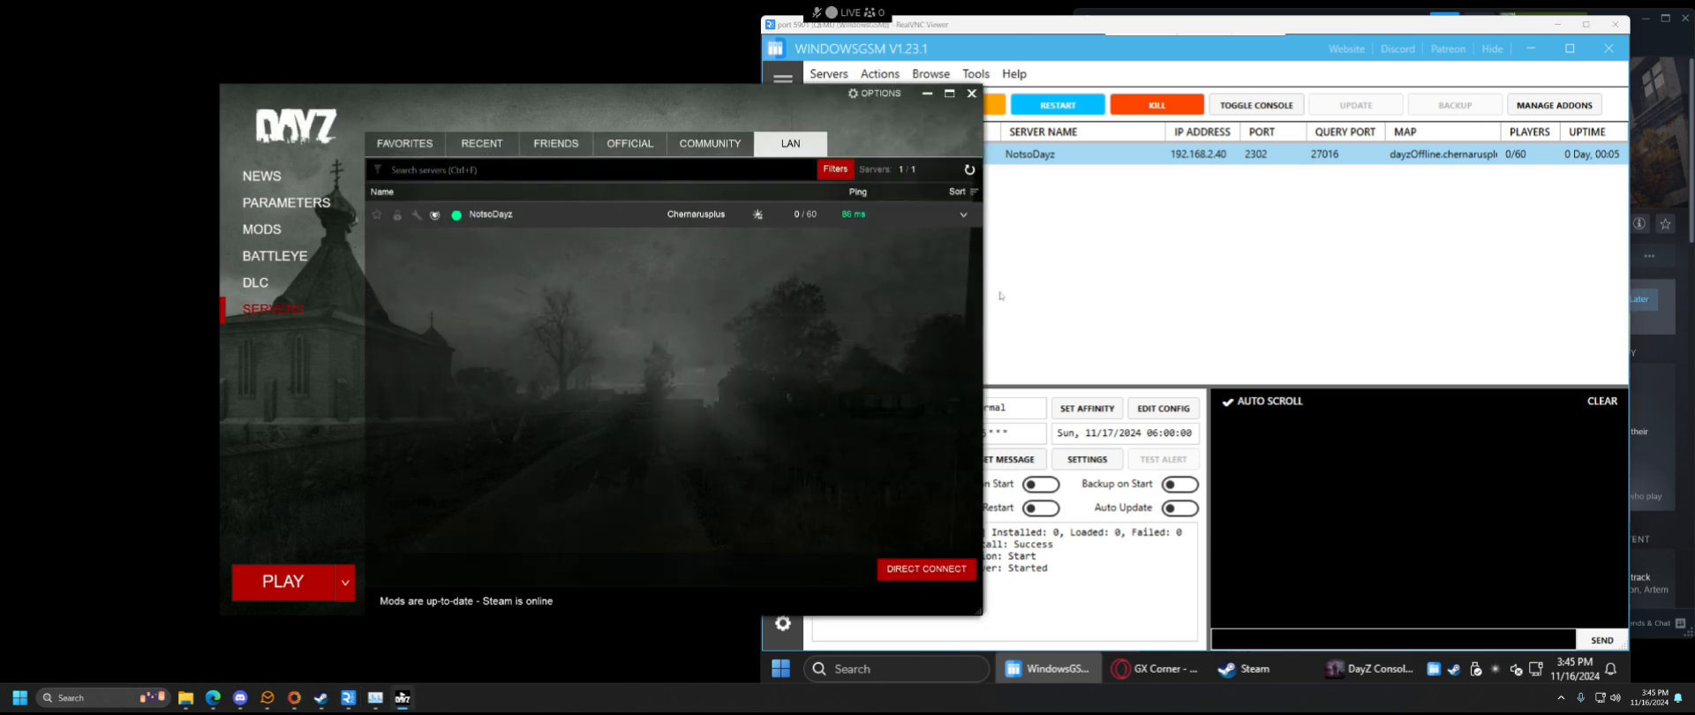
left_click(918, 569)
right_click(685, 394)
left_click(717, 427)
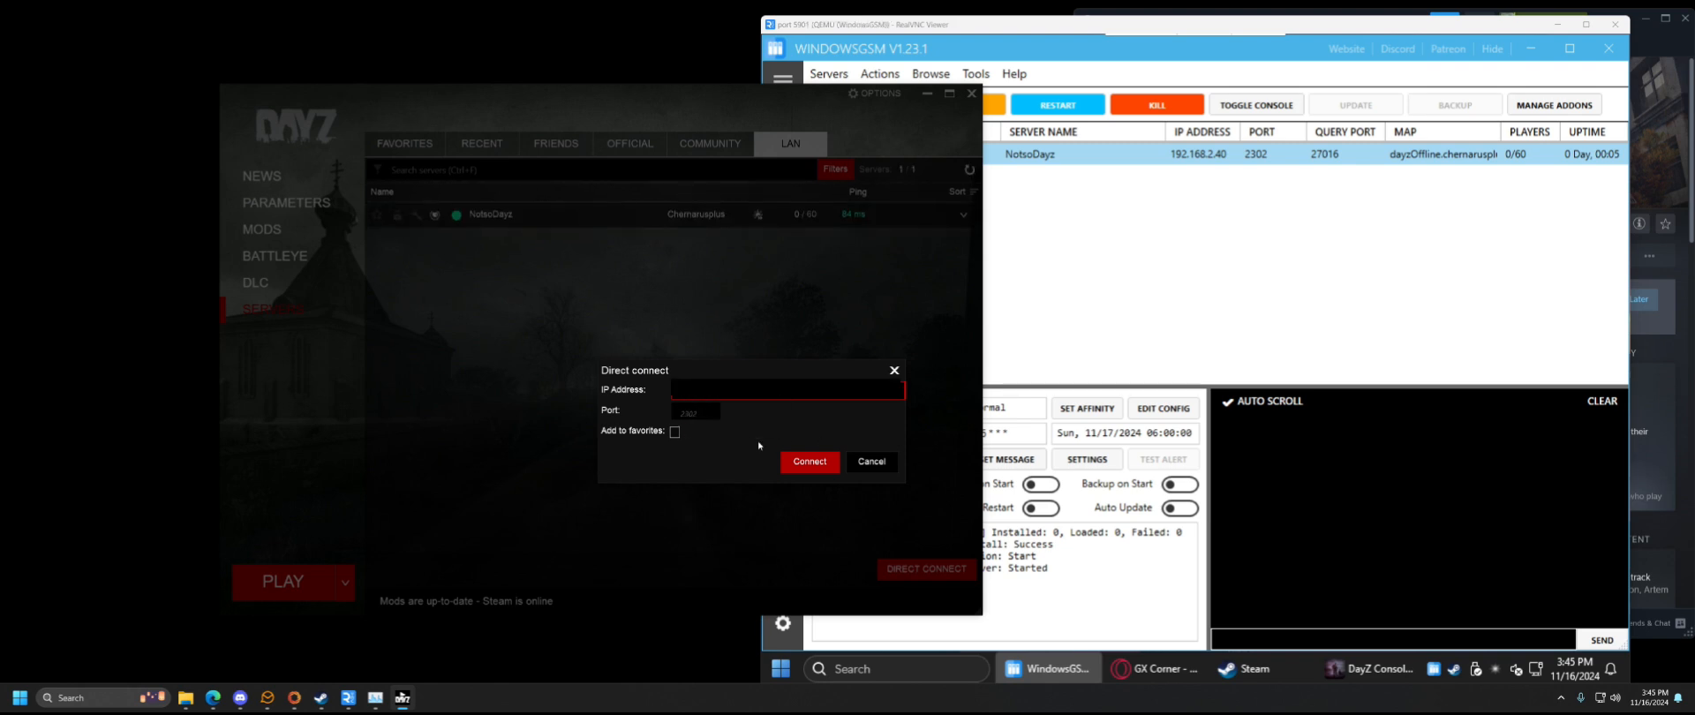
left_click(807, 463)
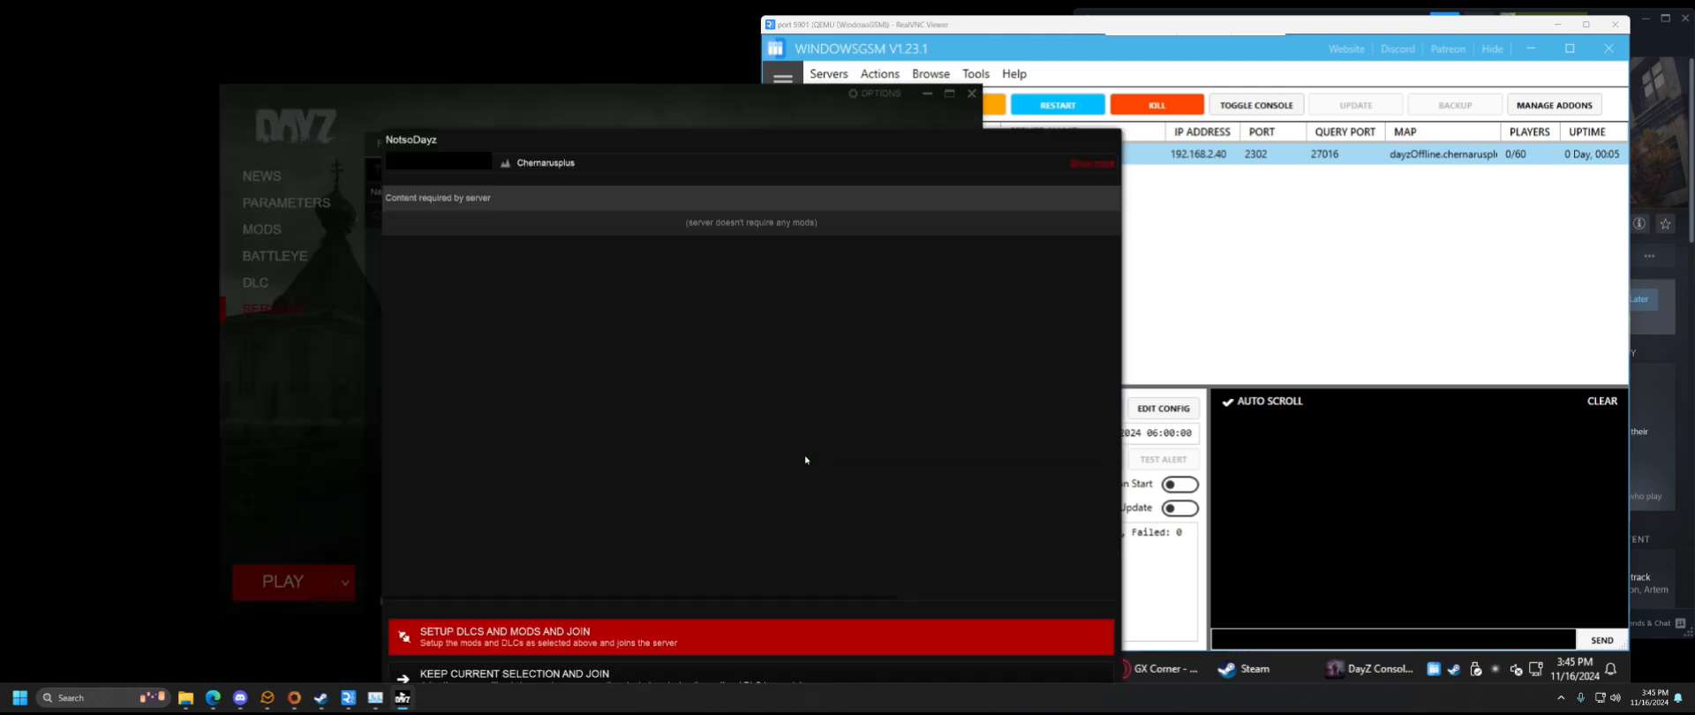
left_click(601, 675)
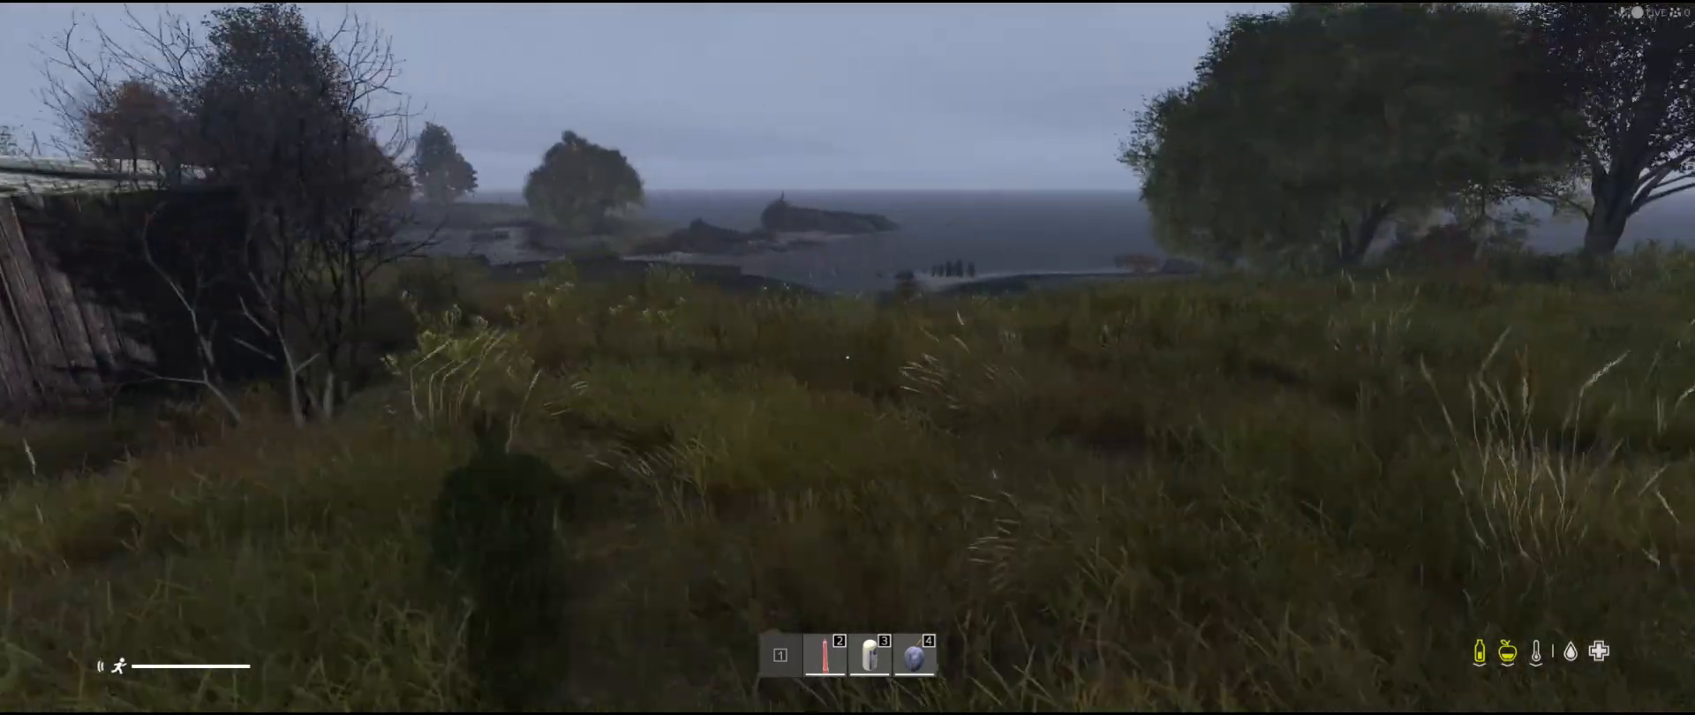
- Run the character through the grass and past the rocks down to the shoreline to try out the server connection
key("w")
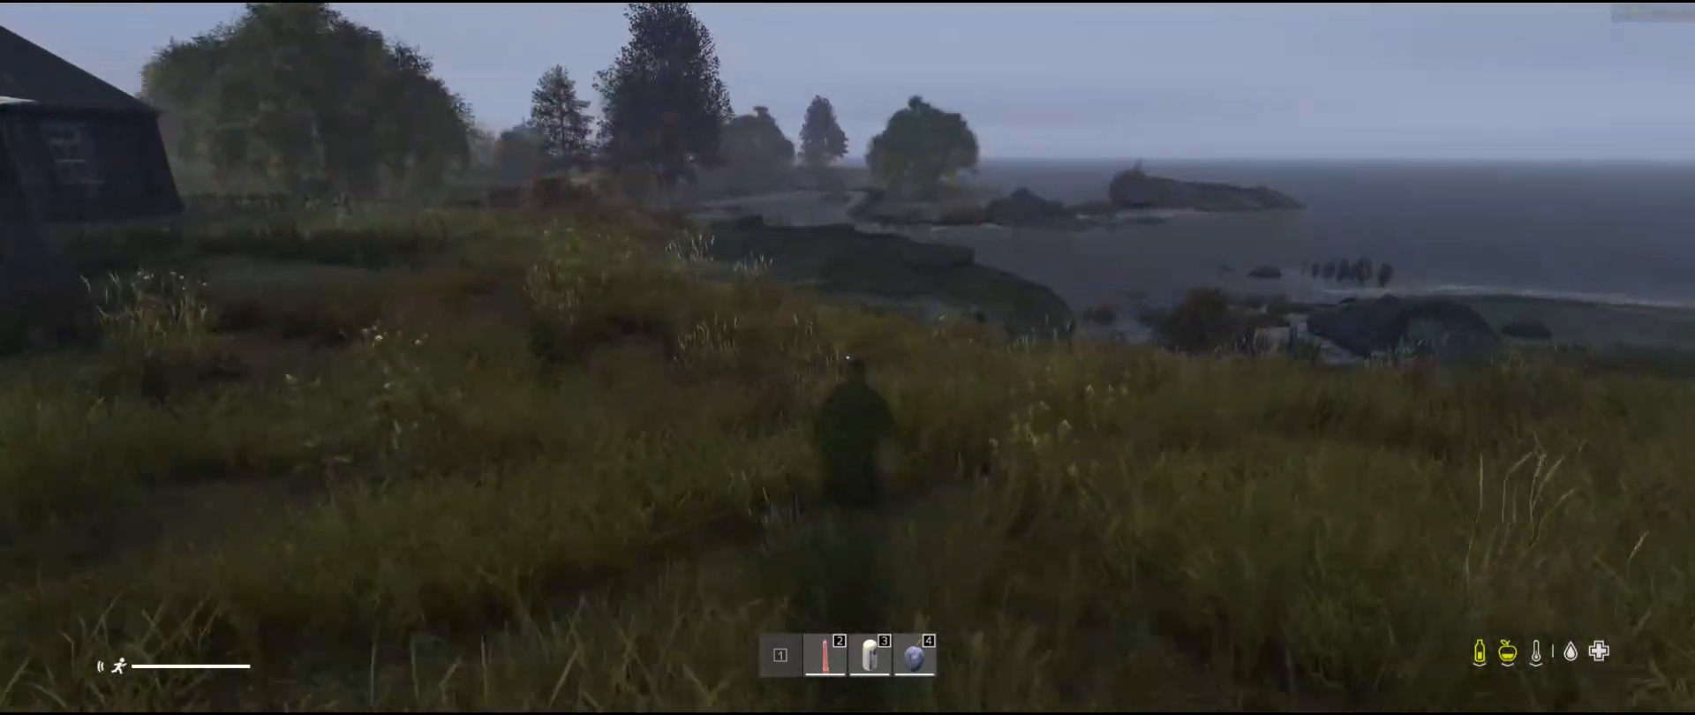
key("w")
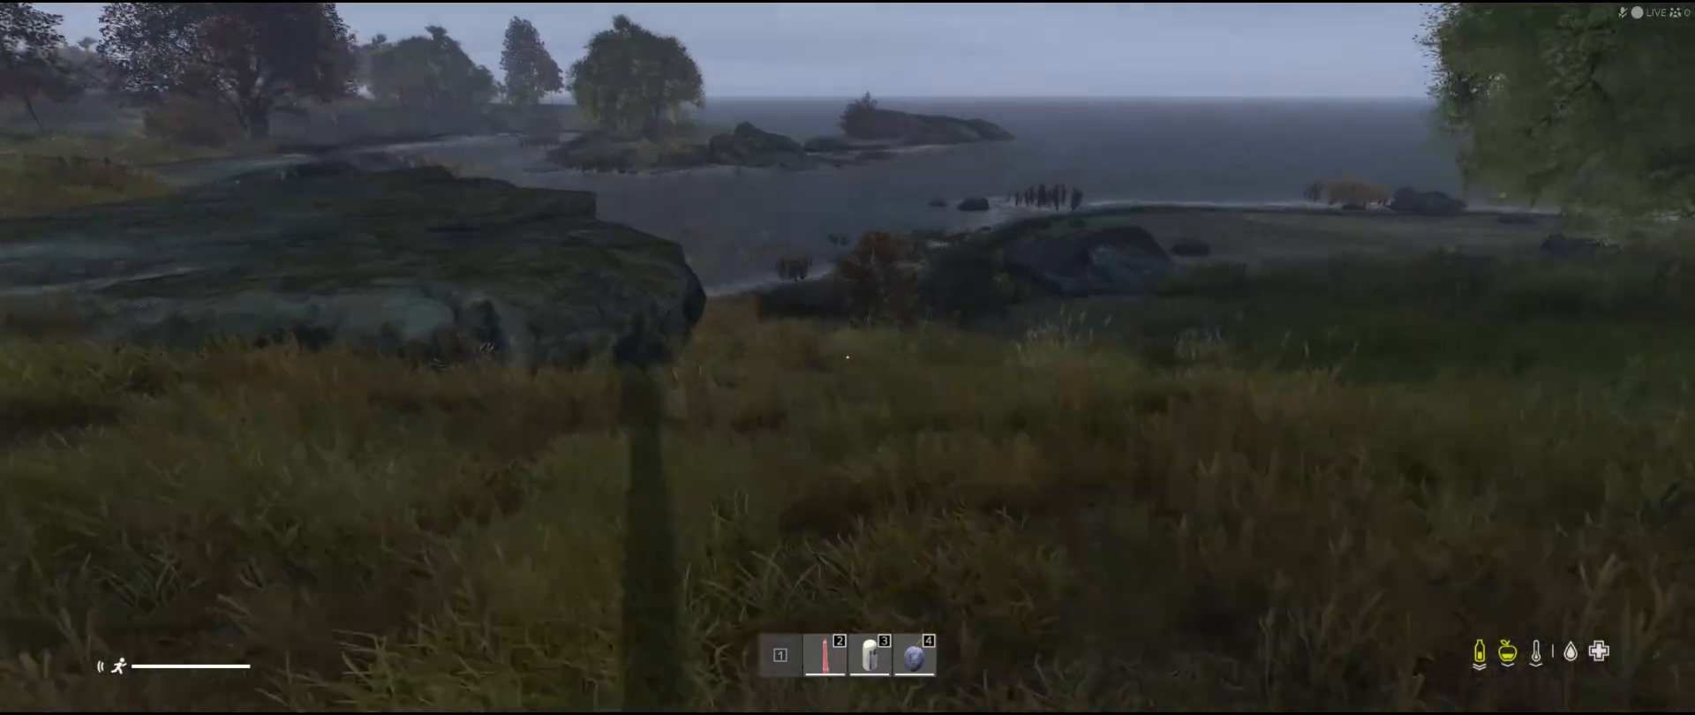
key("w")
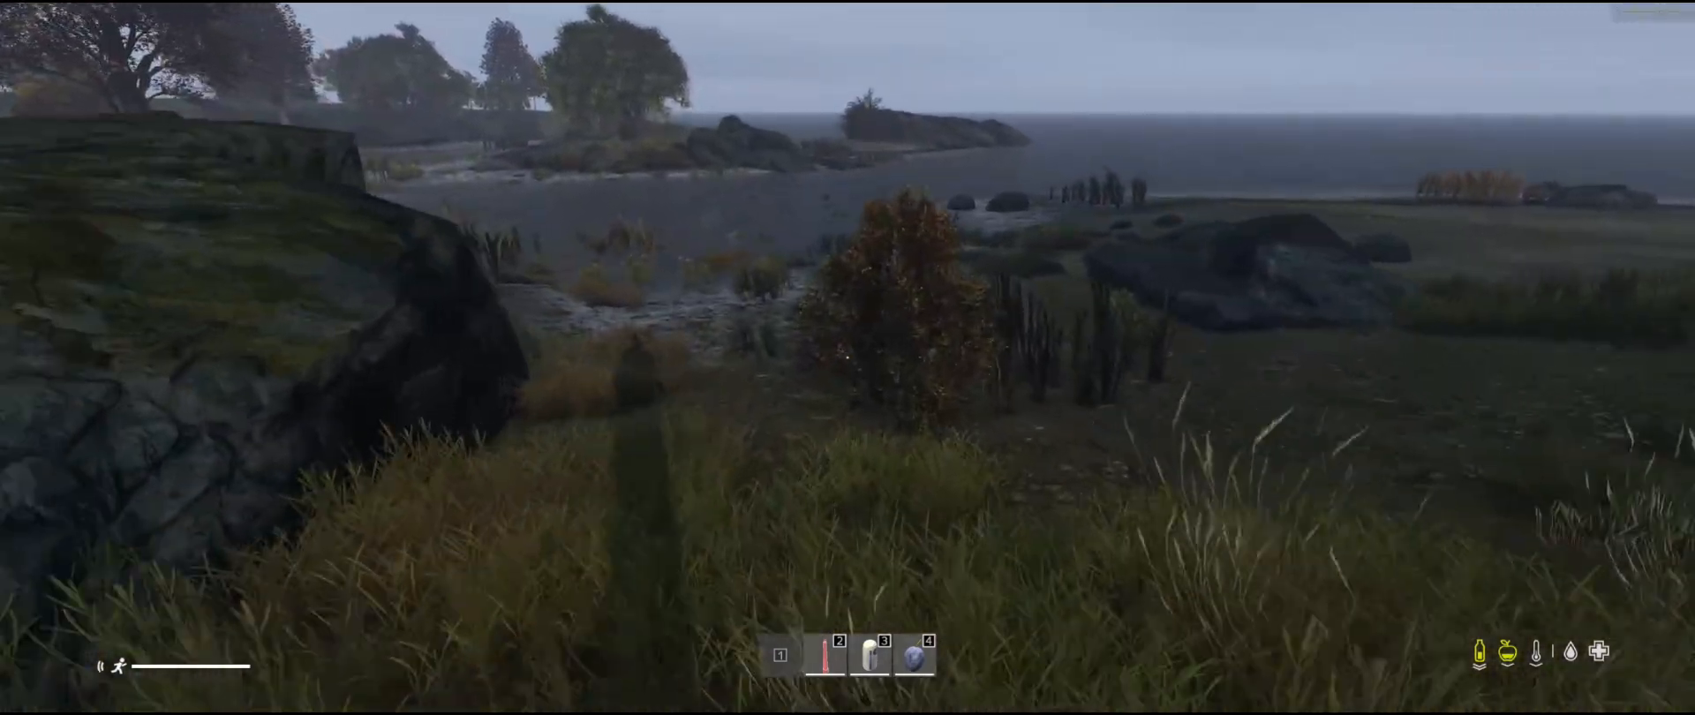
key("w")
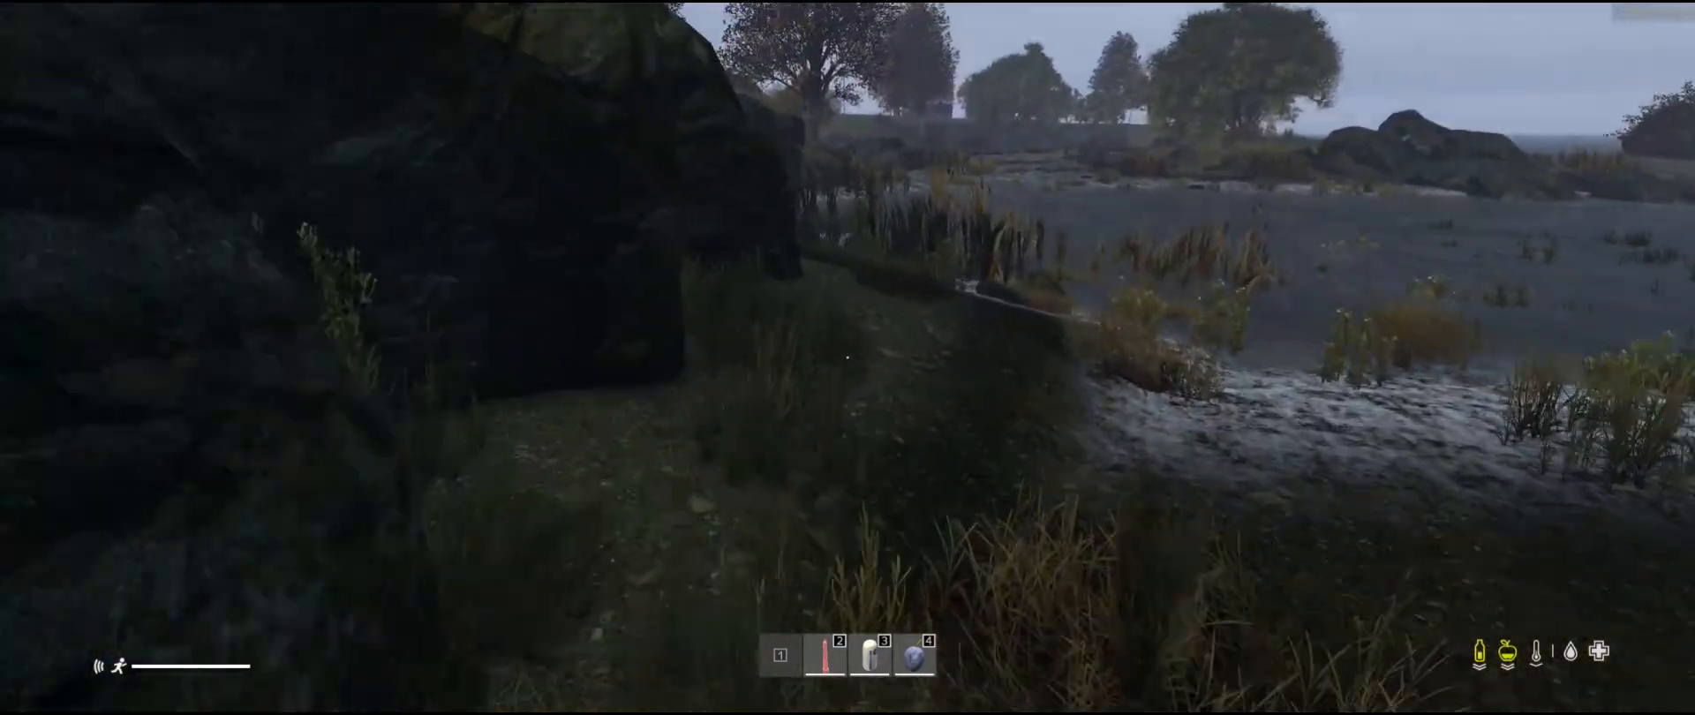
key("w")
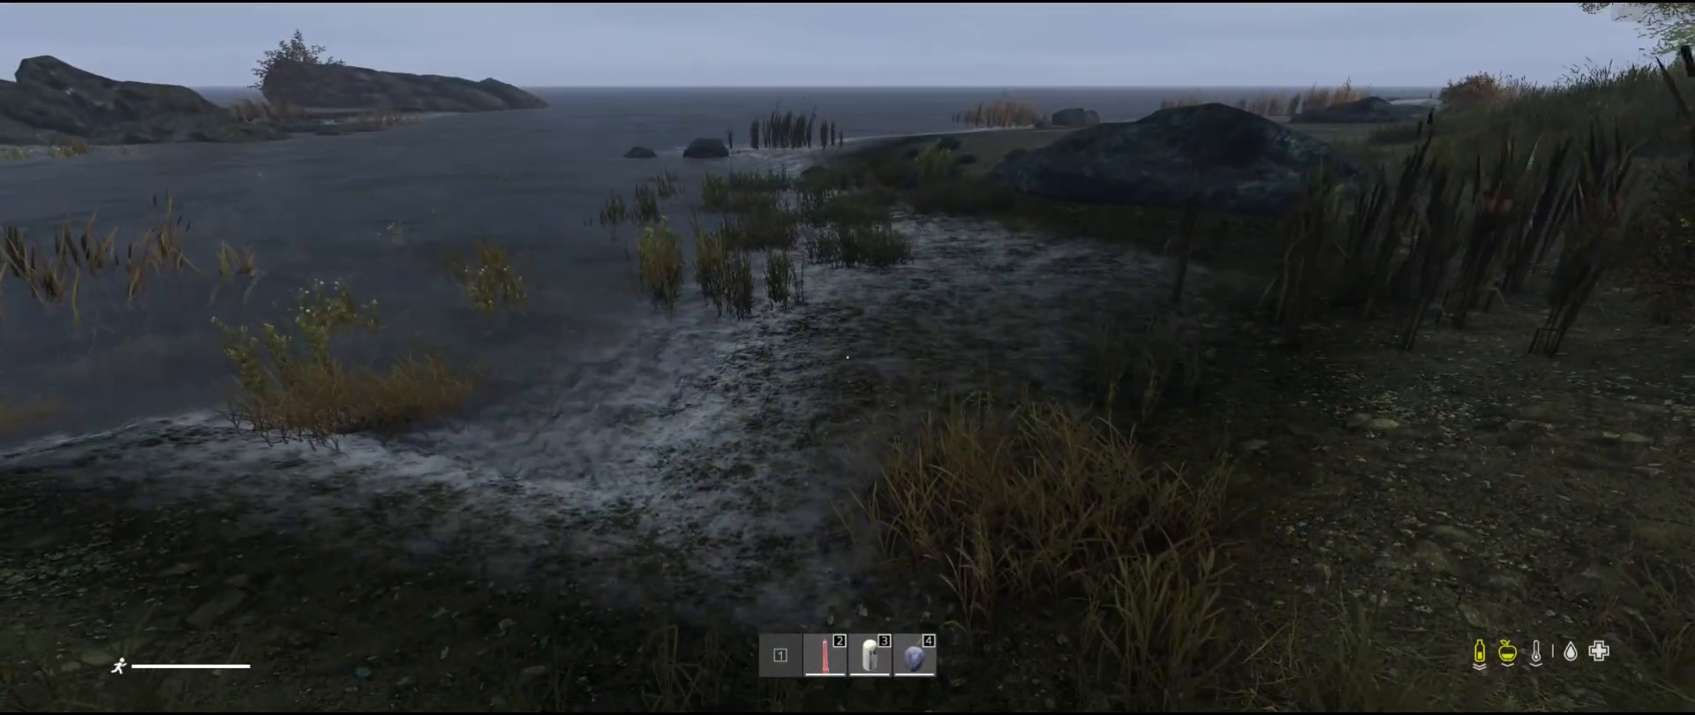
- Exit the NotsoDayz server immediately without waiting for the countdown, leave the game, and close the DayZ Launcher
key("Escape")
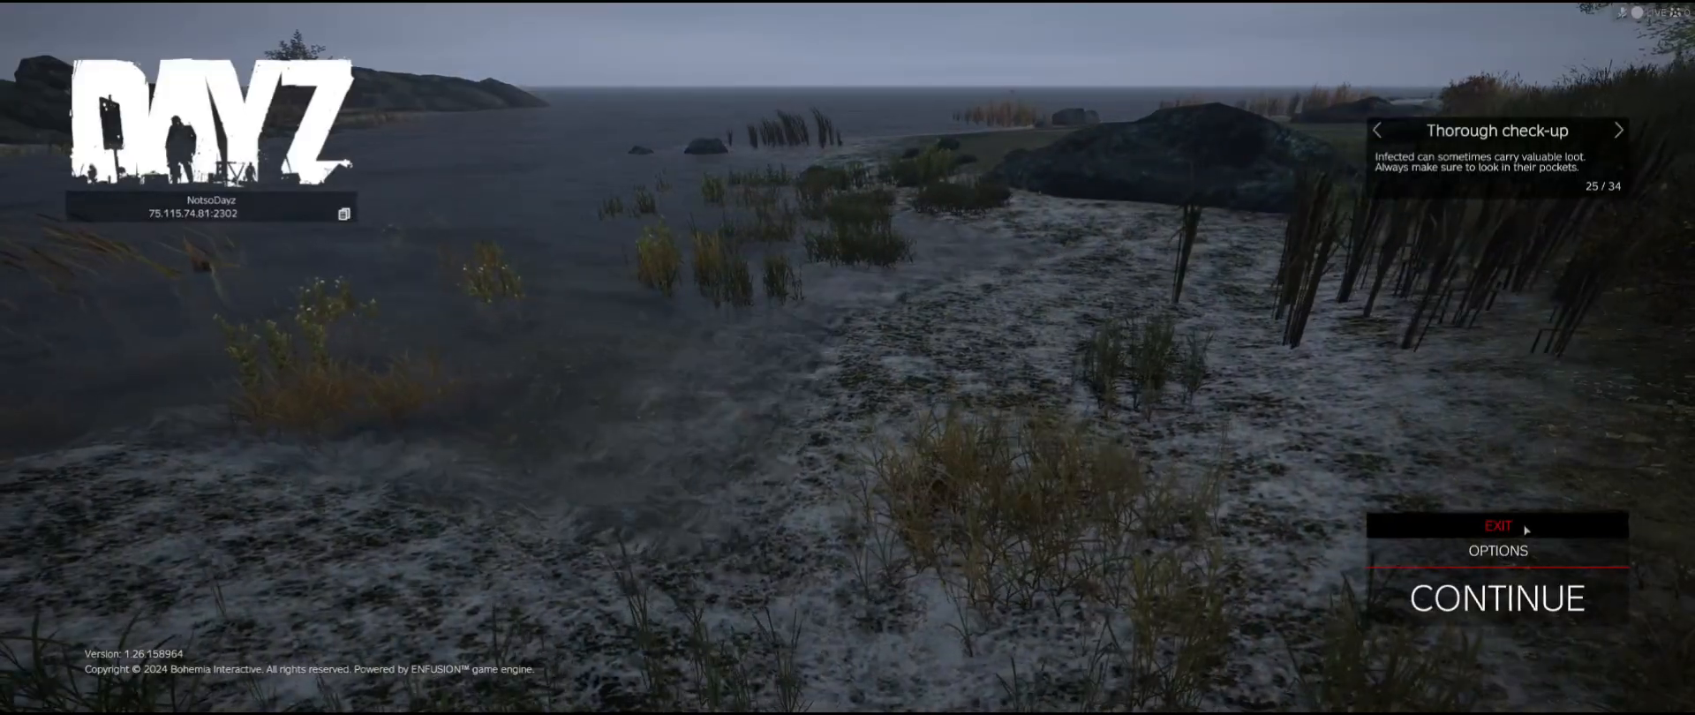
left_click(1525, 529)
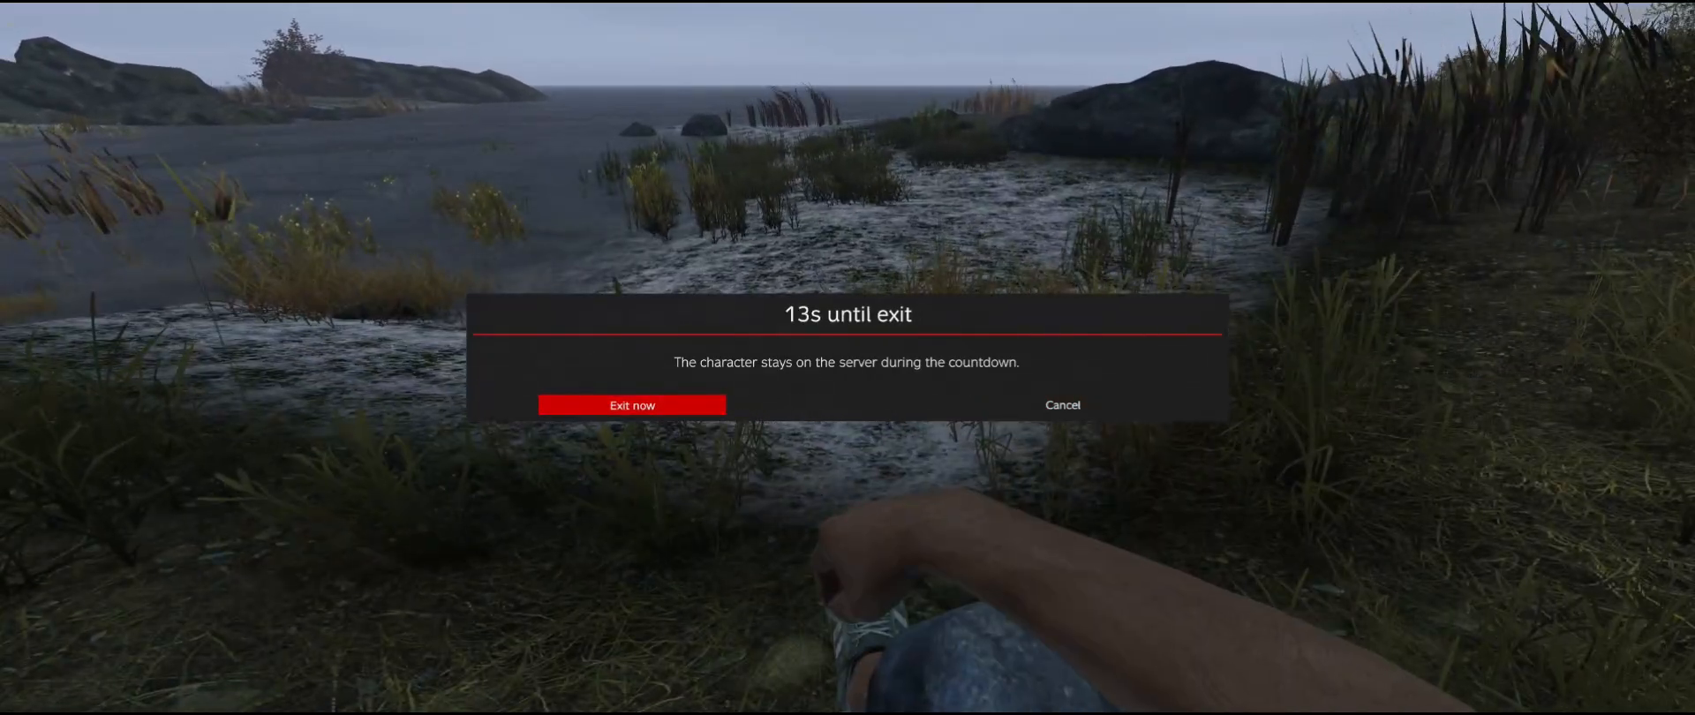
left_click(632, 406)
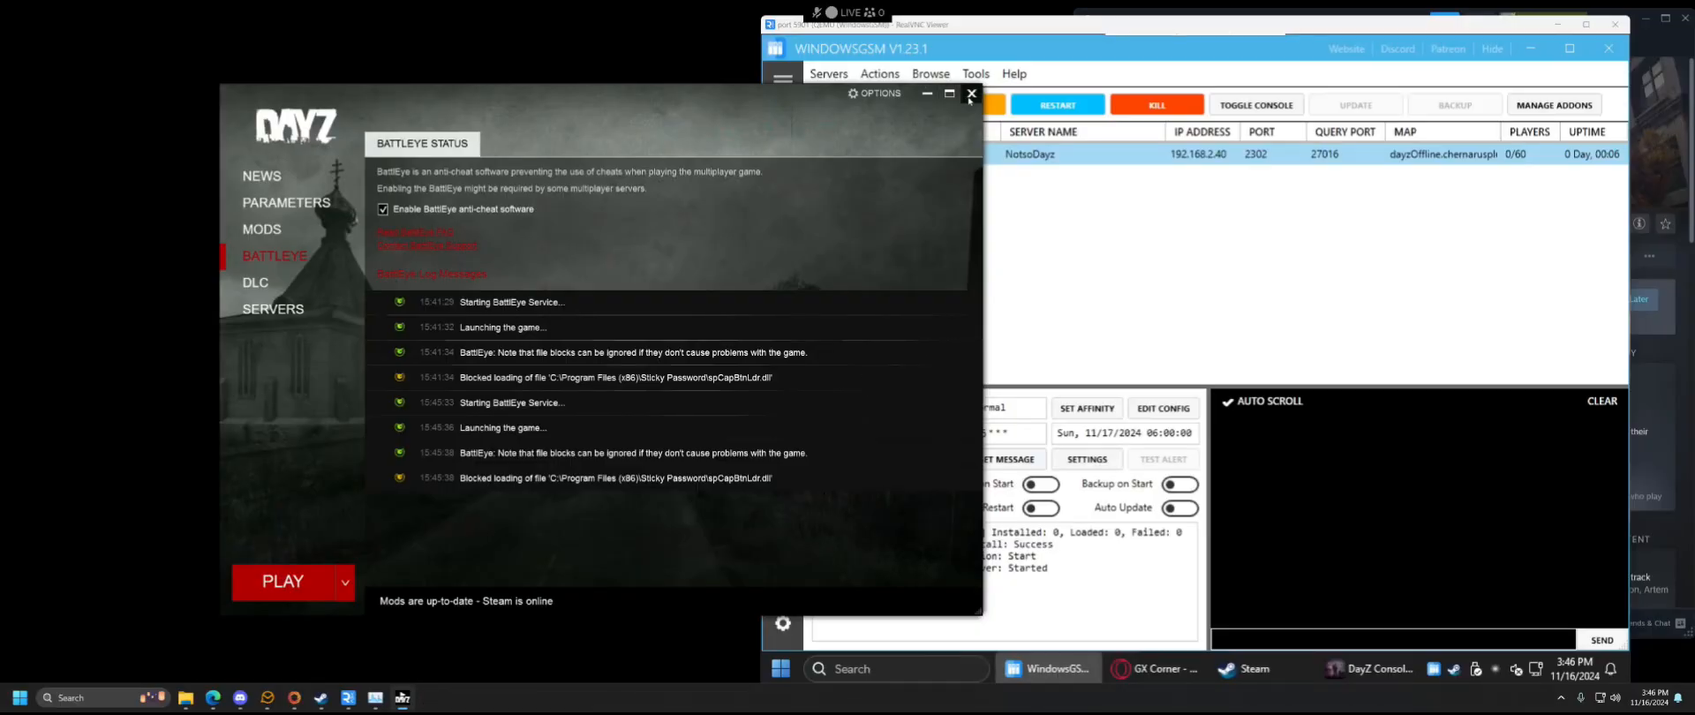
left_click(970, 94)
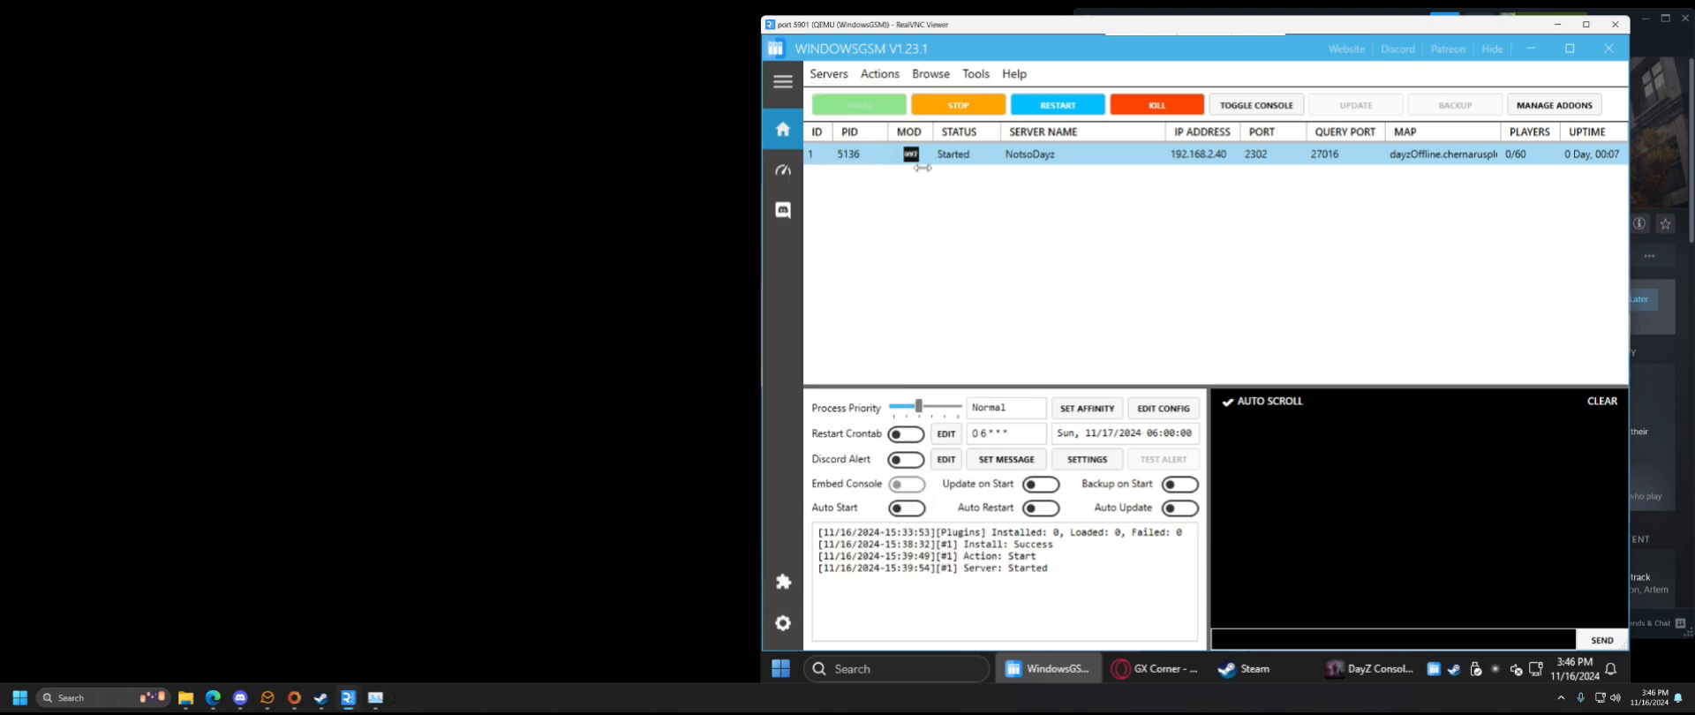